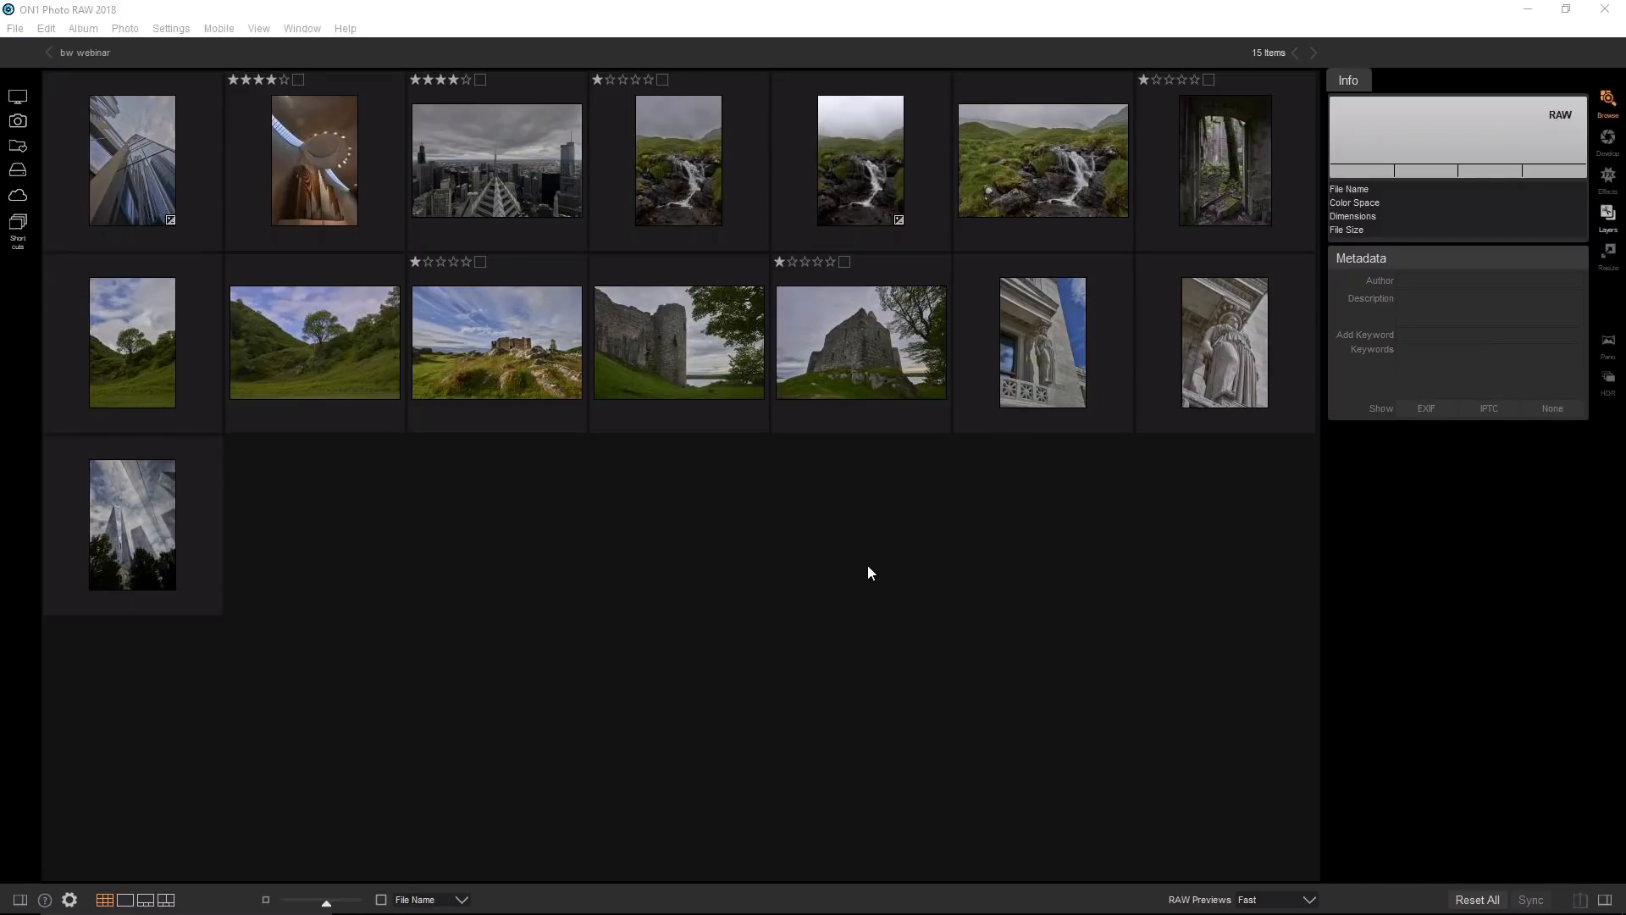
Open the waterfall photo _6004534.NEF for developing and show its levels histogram.
left_click(850, 171)
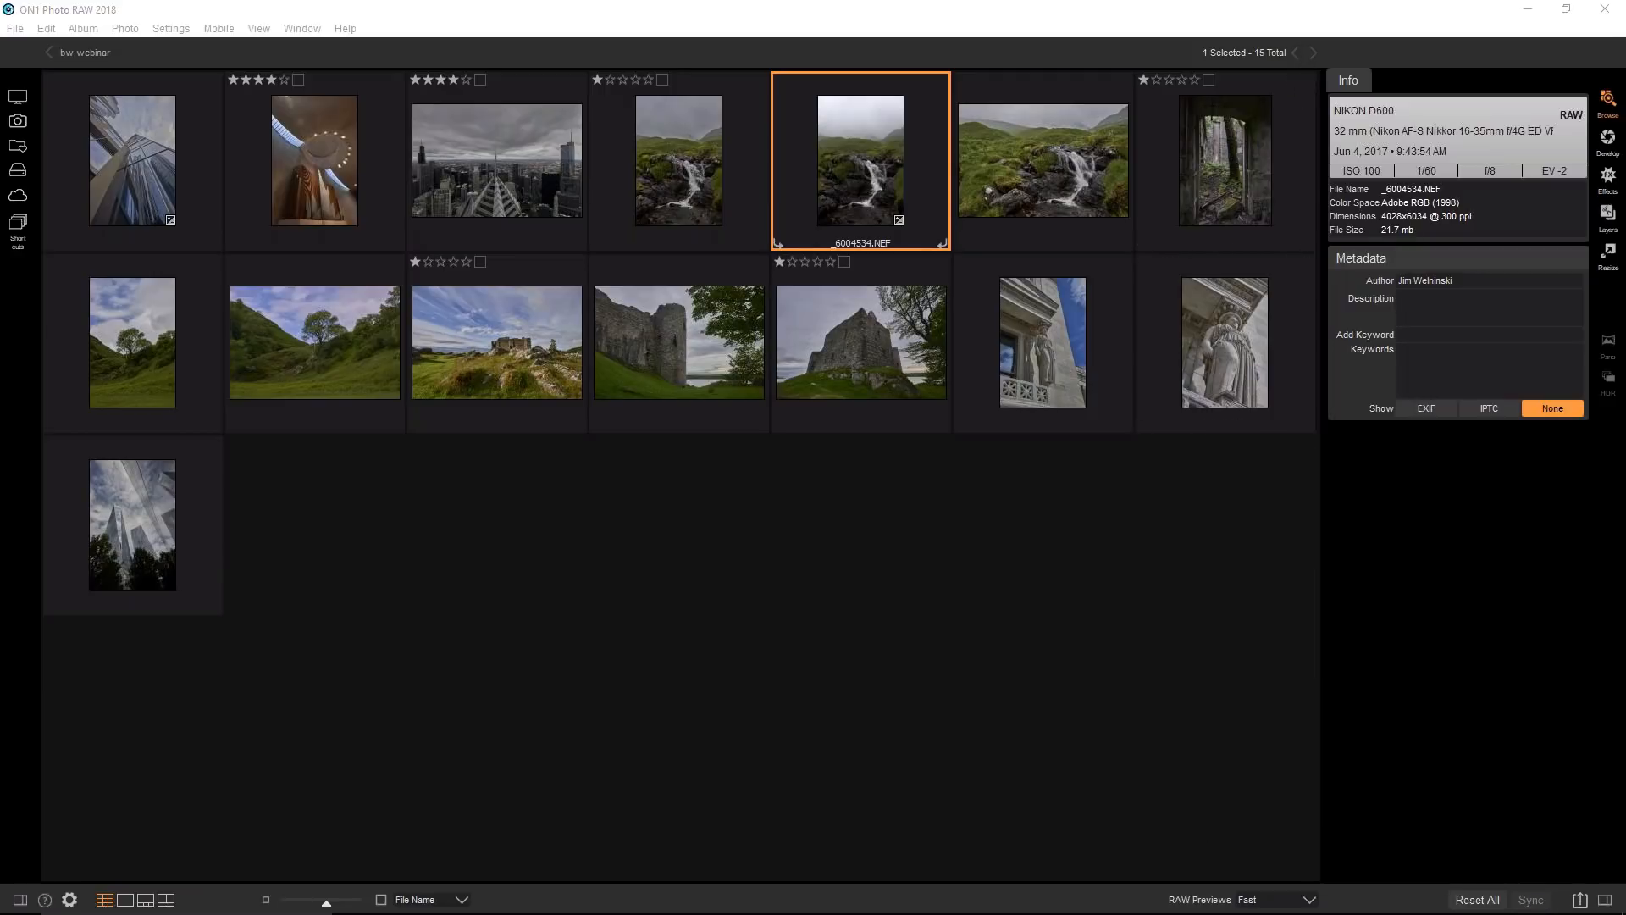
left_click(1608, 142)
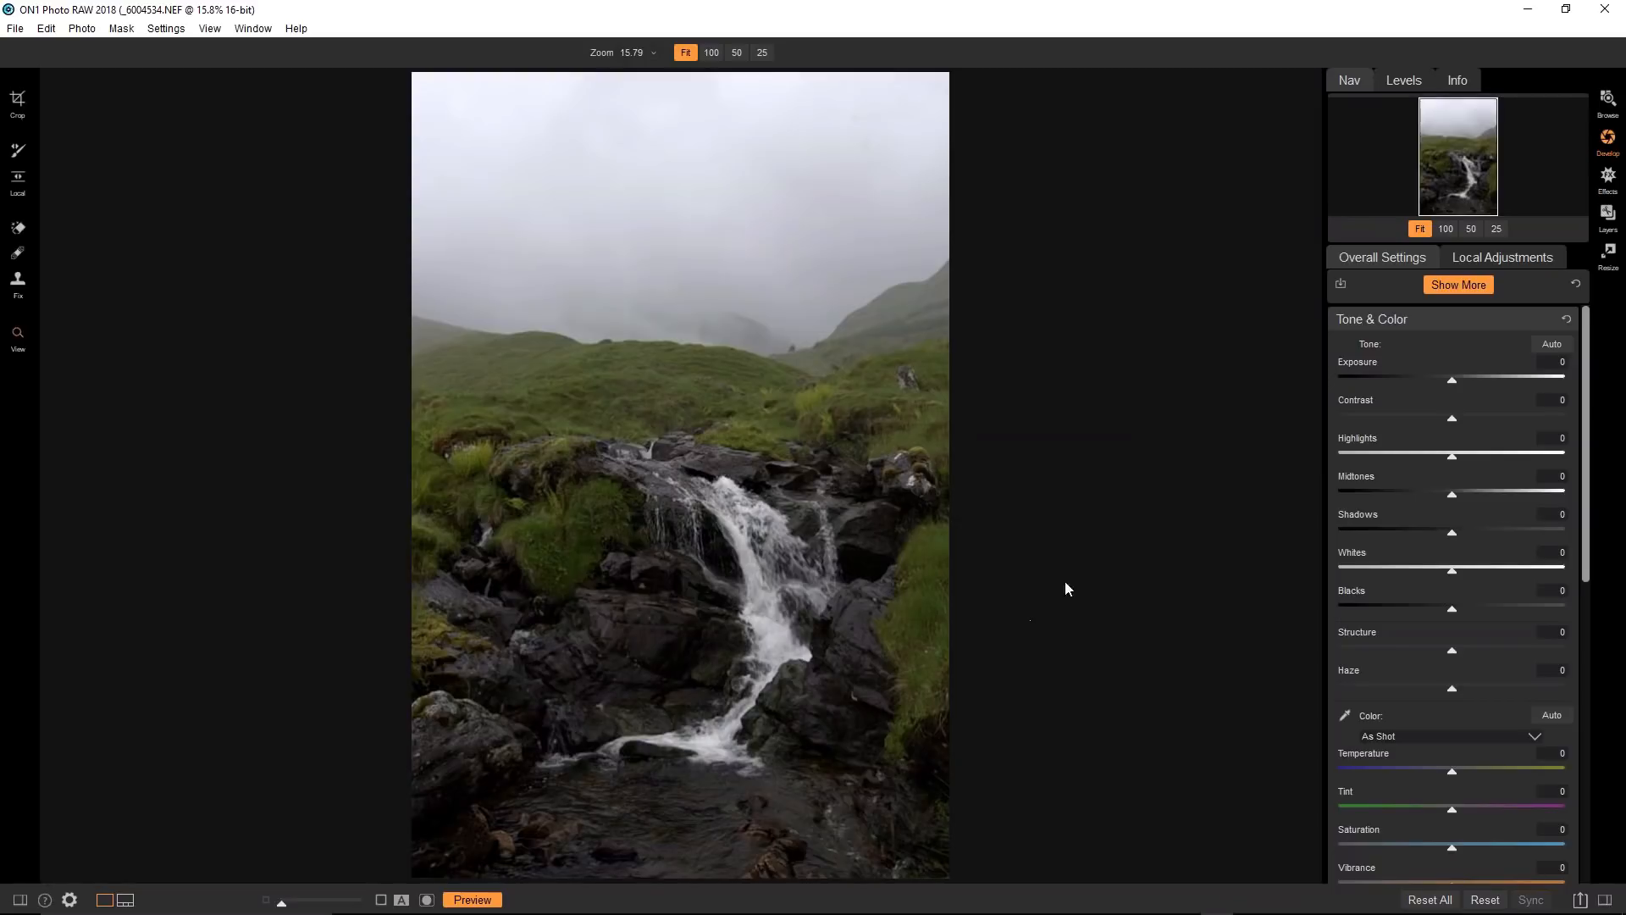
left_click(1395, 78)
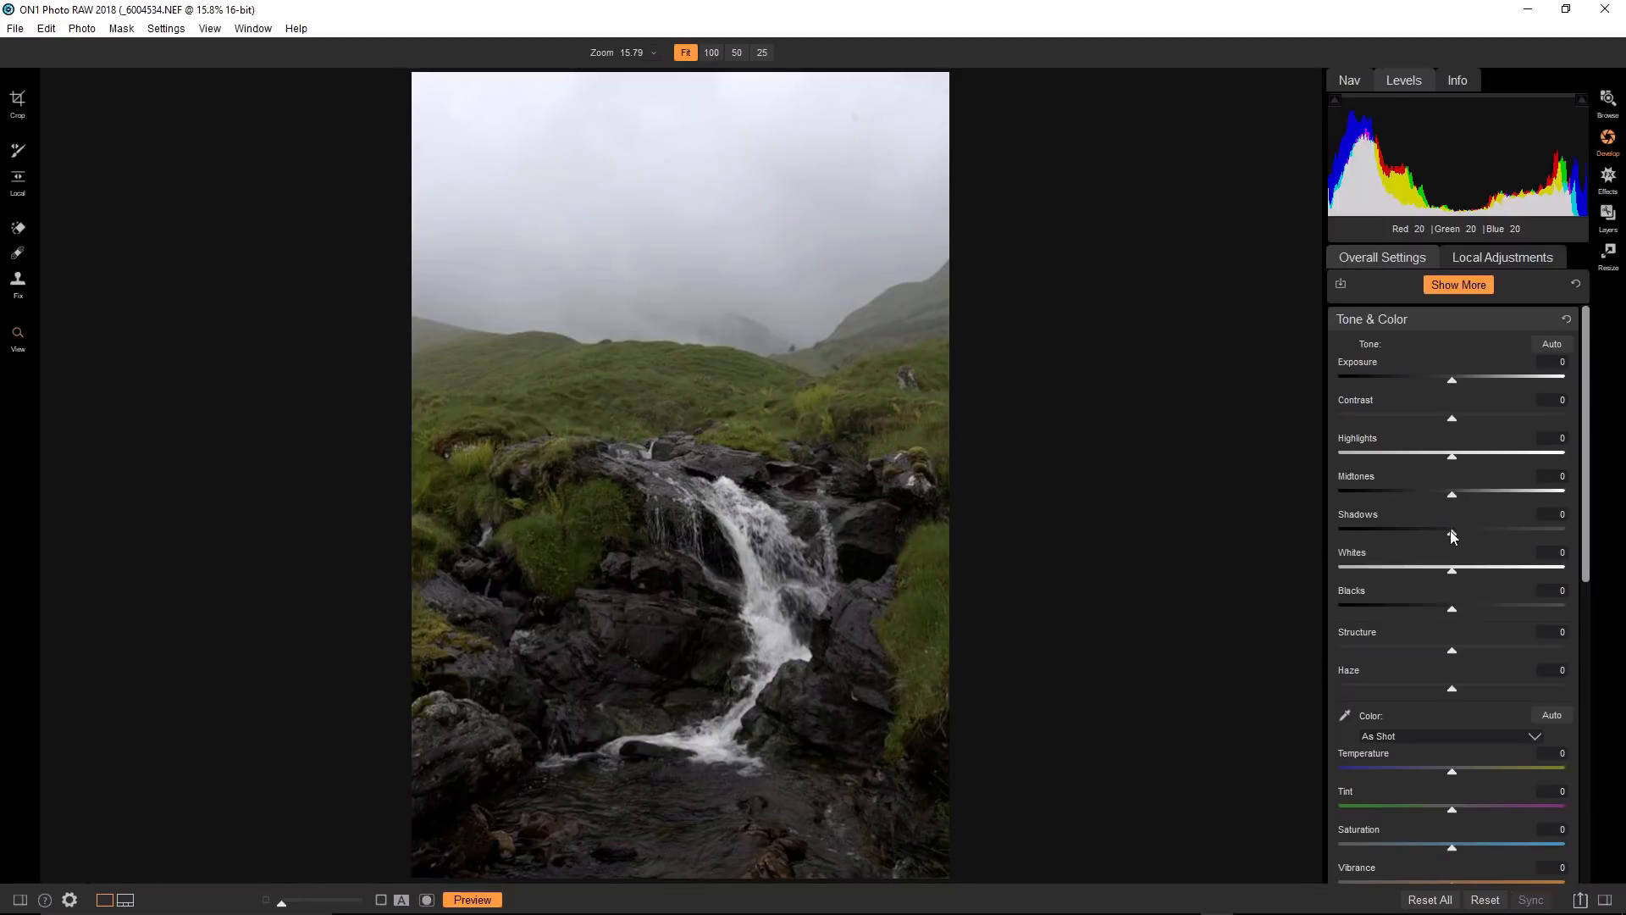
Set the raw photo's Shadows to 16, Highlights to -93 and Blacks to 9.
mouse_move(1451, 530)
left_mouse_down()
mouse_move(1426, 530)
mouse_move(1508, 521)
mouse_move(1471, 522)
left_mouse_up()
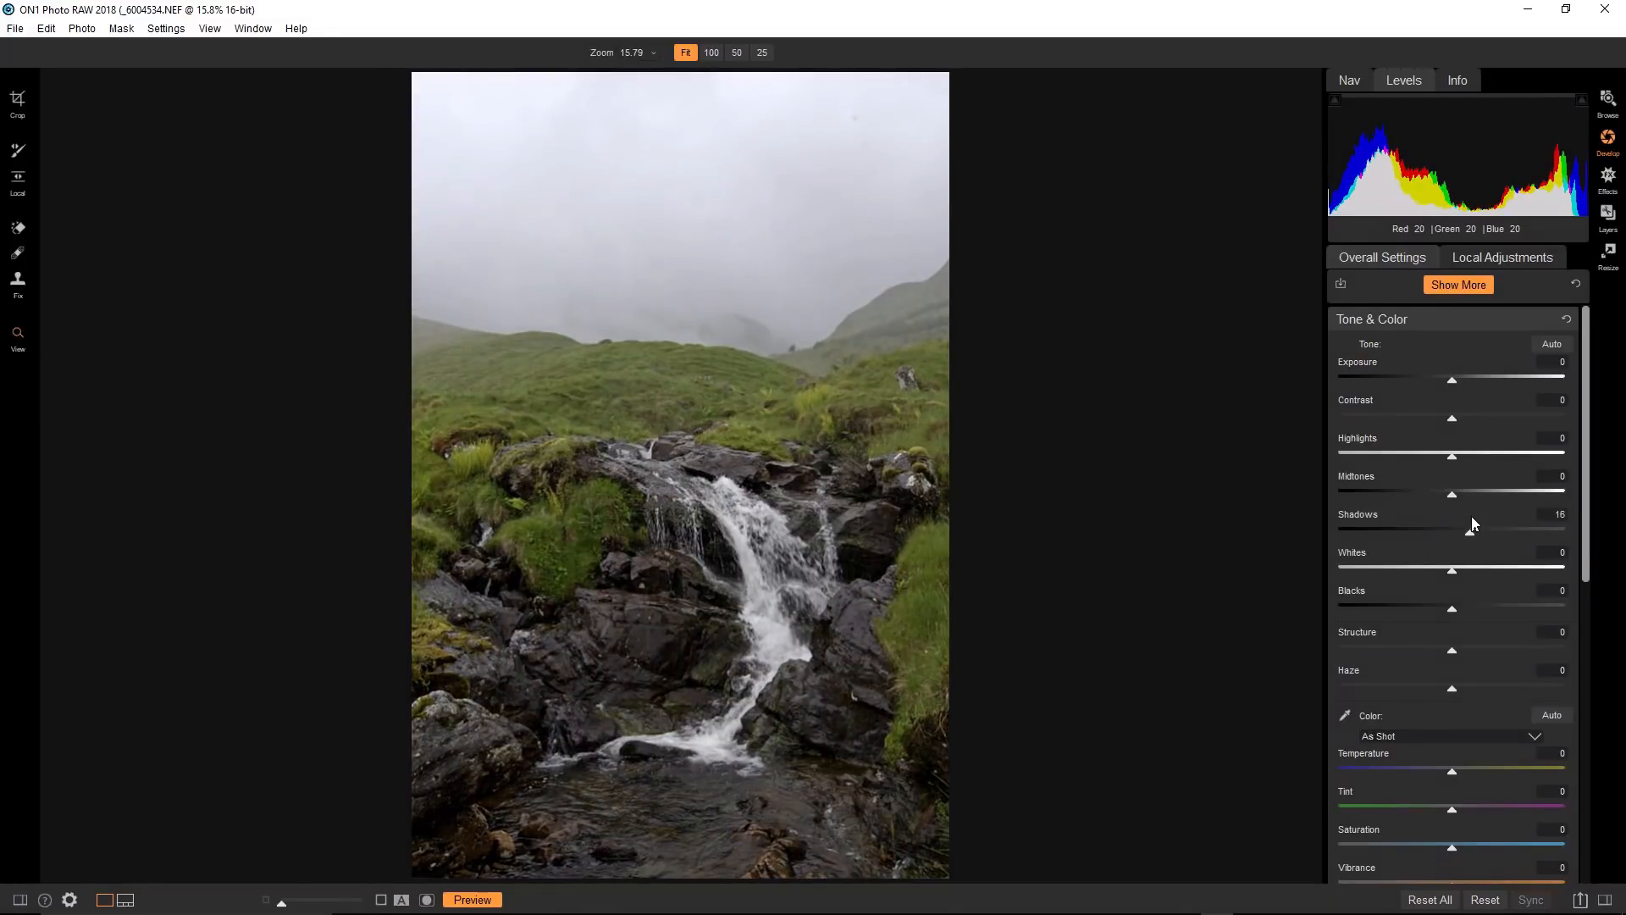
left_click_drag(1450, 450, 1346, 453)
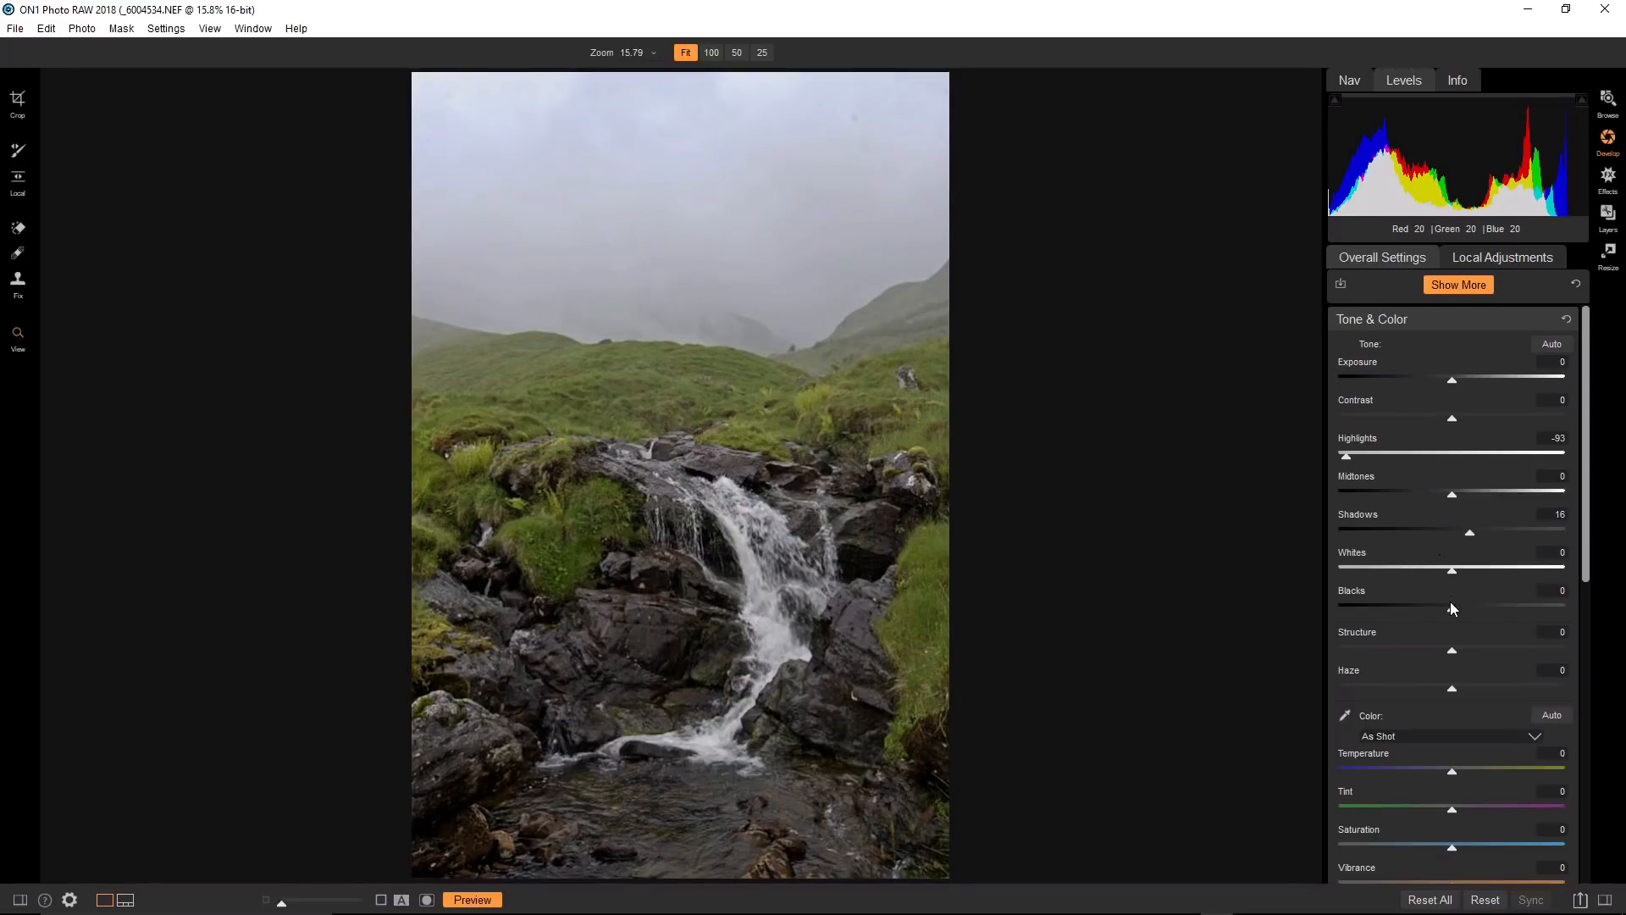
left_click_drag(1451, 603, 1465, 606)
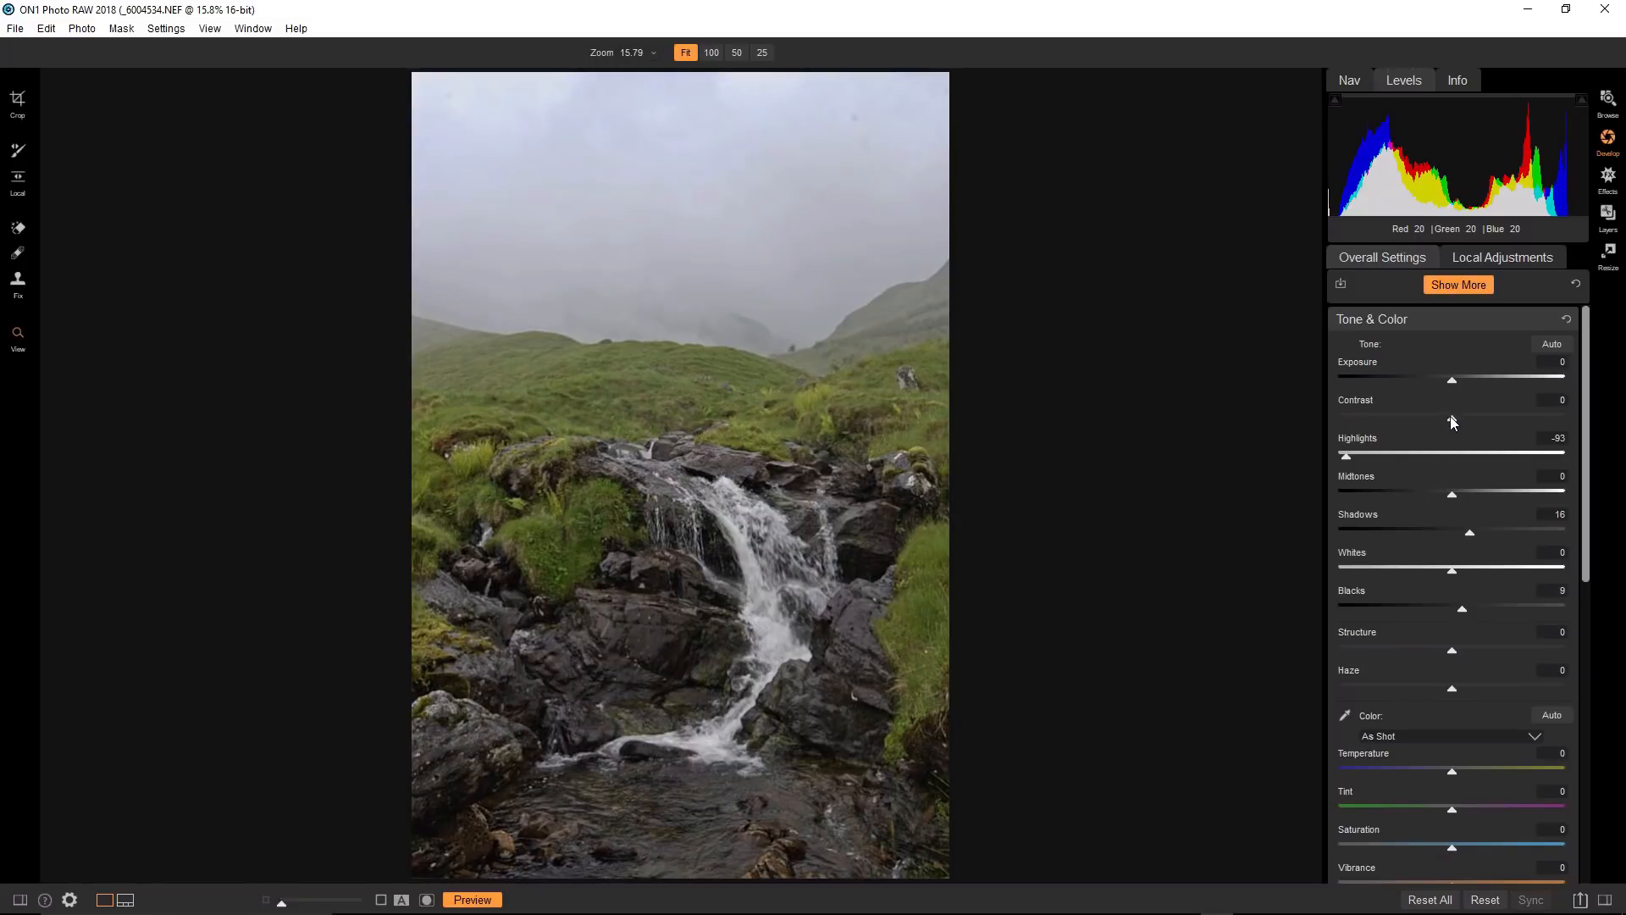
Try a Contrast of -9, reset Contrast to its default, and raise Blacks slightly.
mouse_move(1445, 415)
left_mouse_down()
mouse_move(1410, 418)
mouse_move(1440, 418)
left_mouse_up()
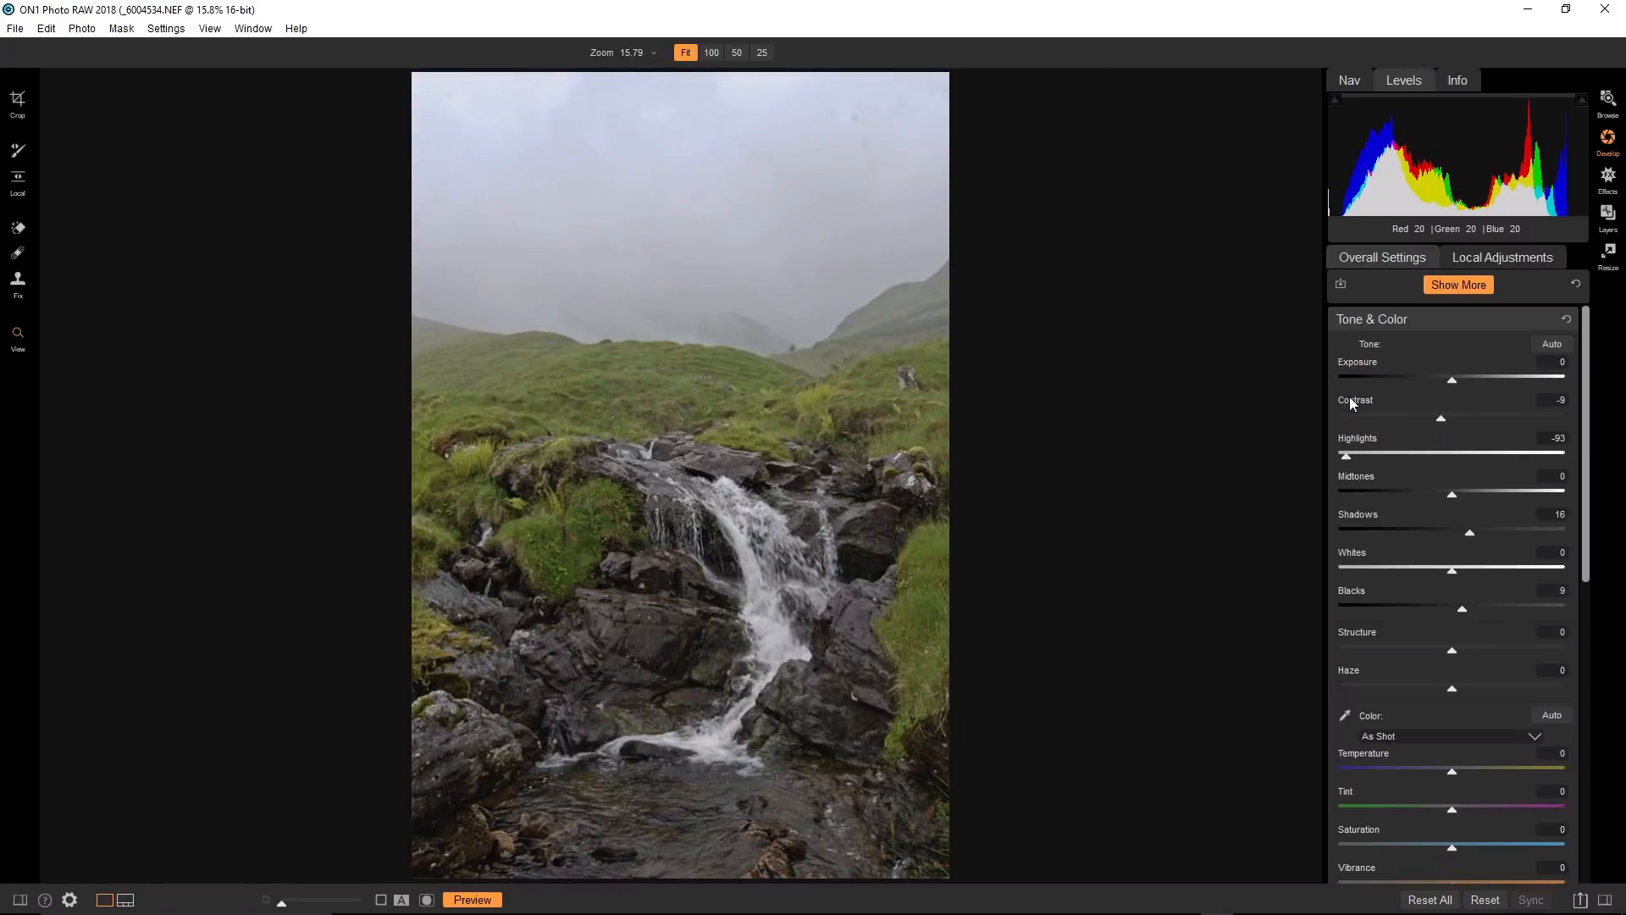
double_click(1350, 398)
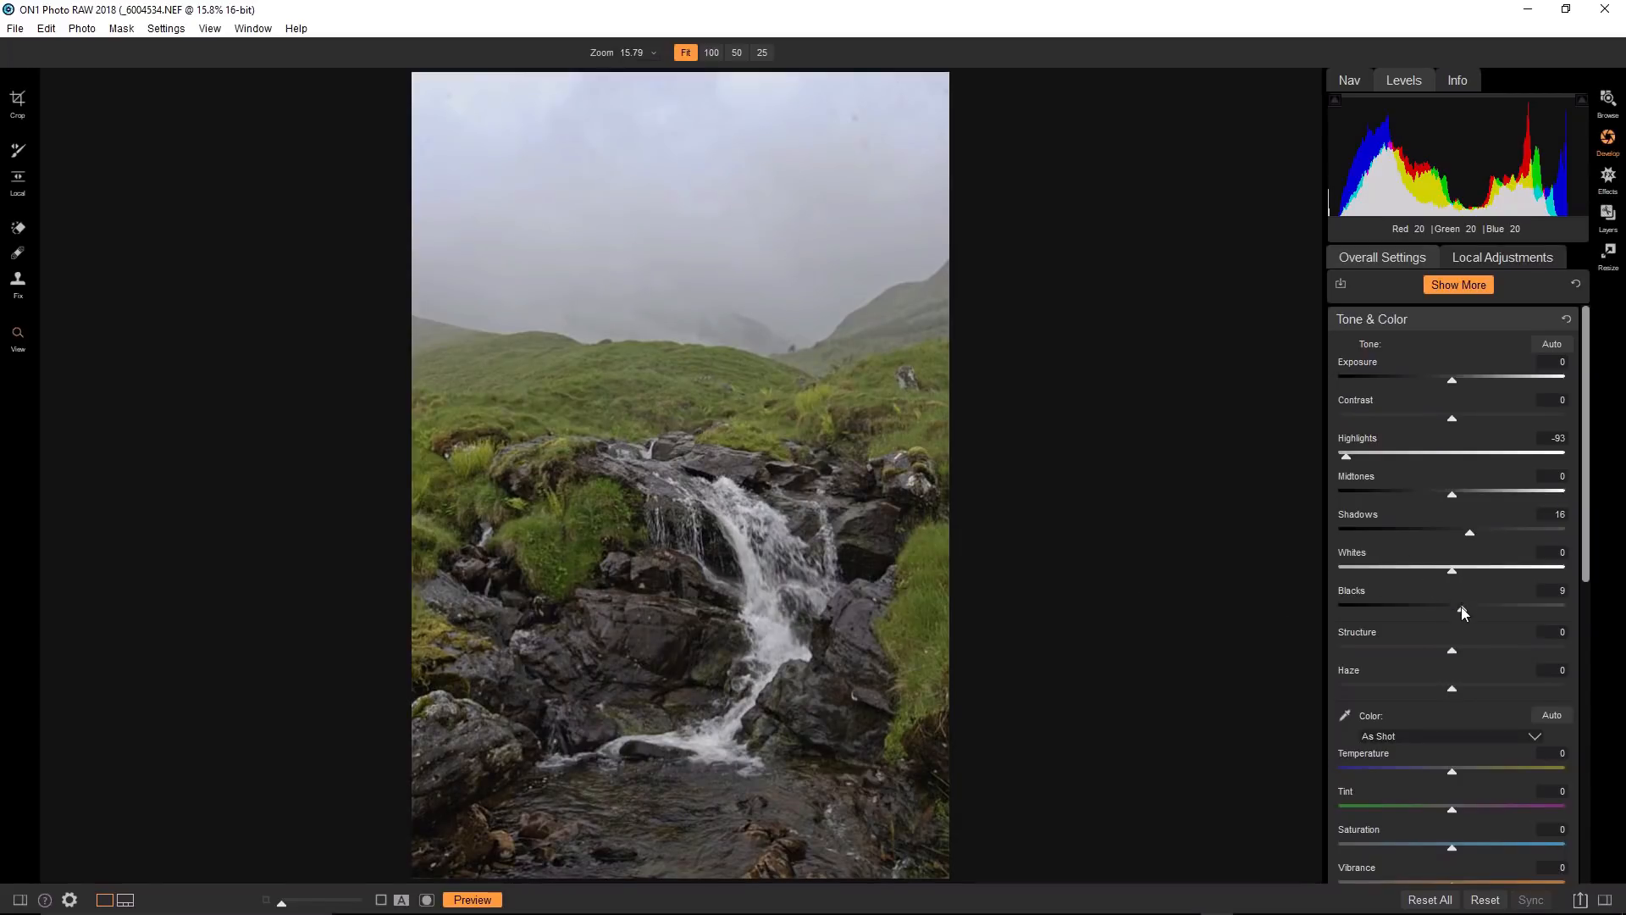
left_click_drag(1463, 606, 1467, 607)
Return to the photo browser and open the TIFF version _6004534_3.tif in the Effects module.
left_click(1609, 102)
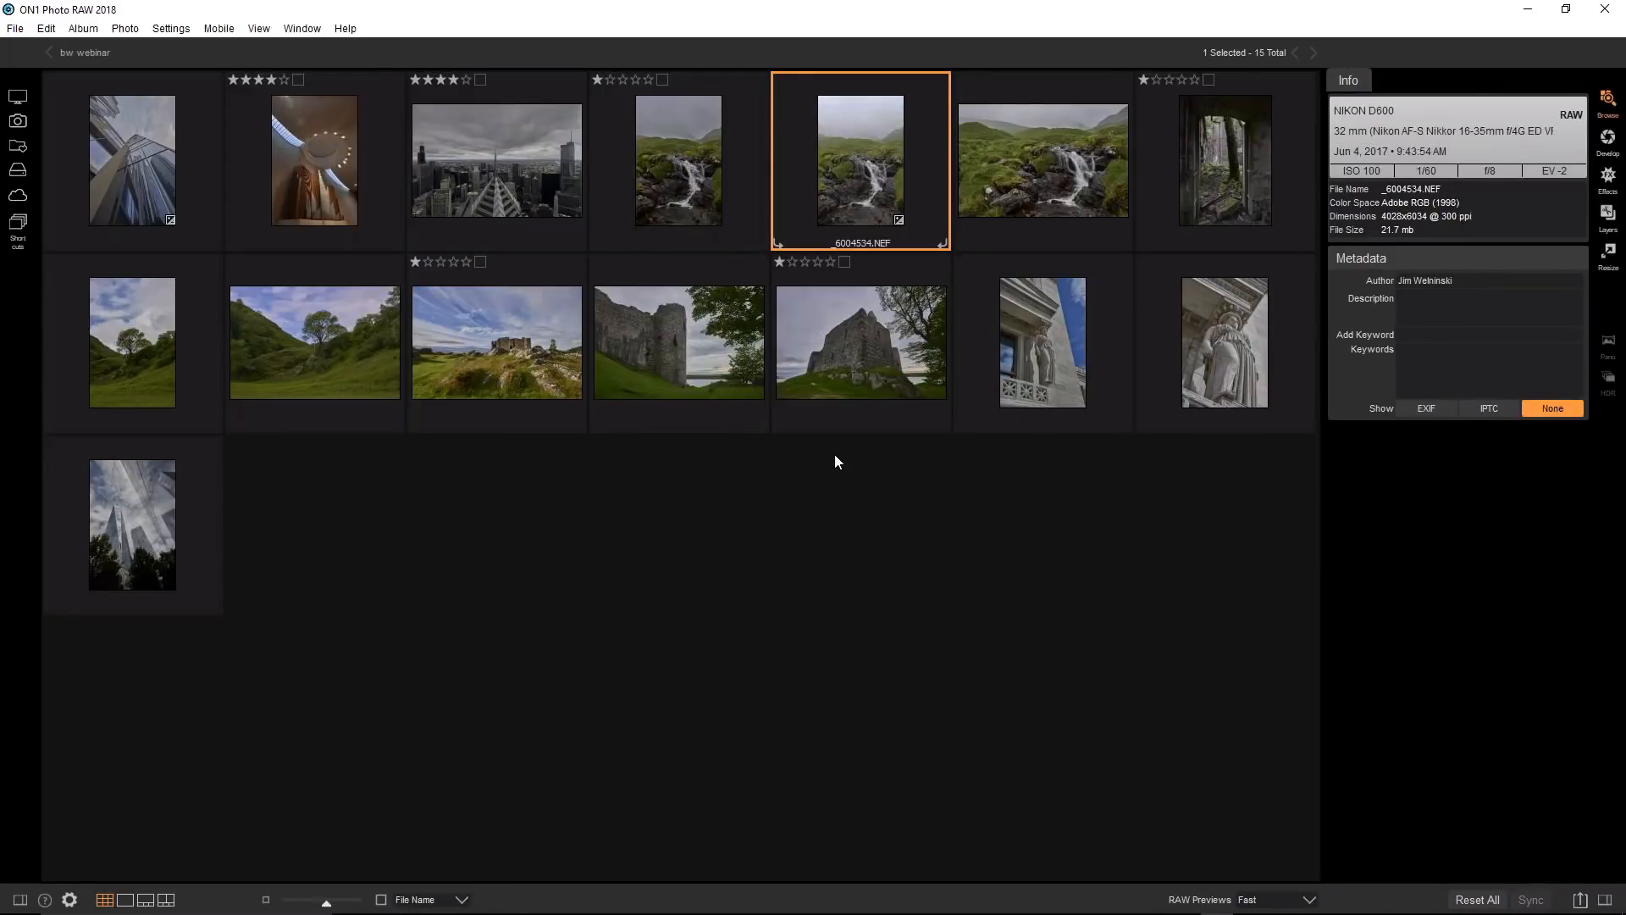
left_click(700, 189)
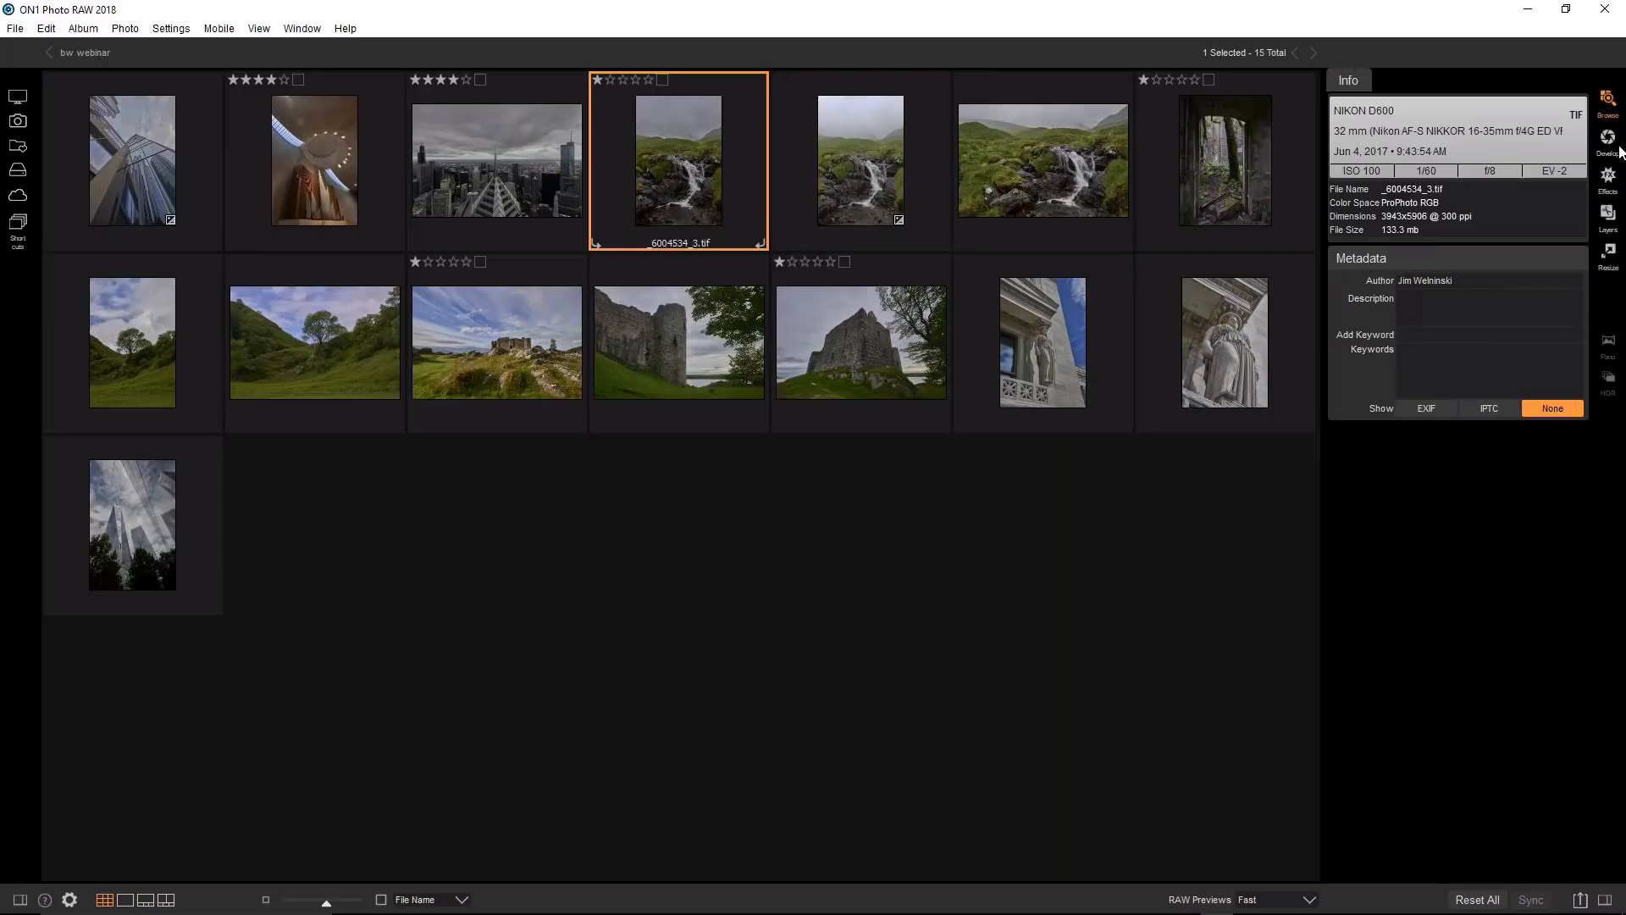
left_click(1609, 178)
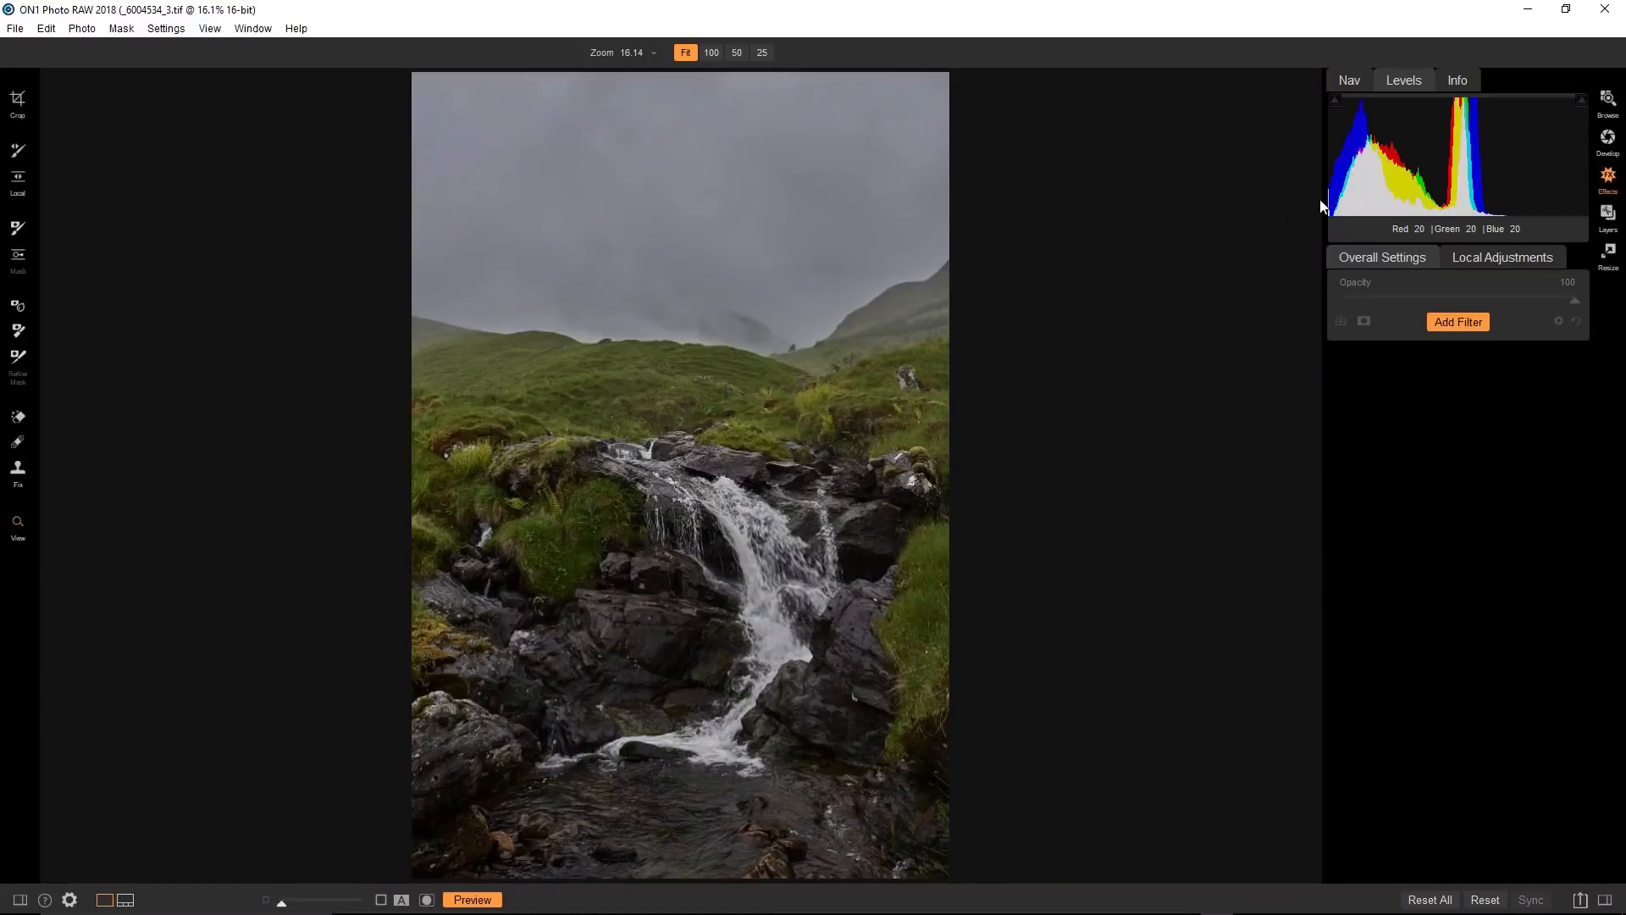
Add a Tone Enhancer filter with Shadows at 2 and Blacks raised to slightly above 11.
left_click(1460, 322)
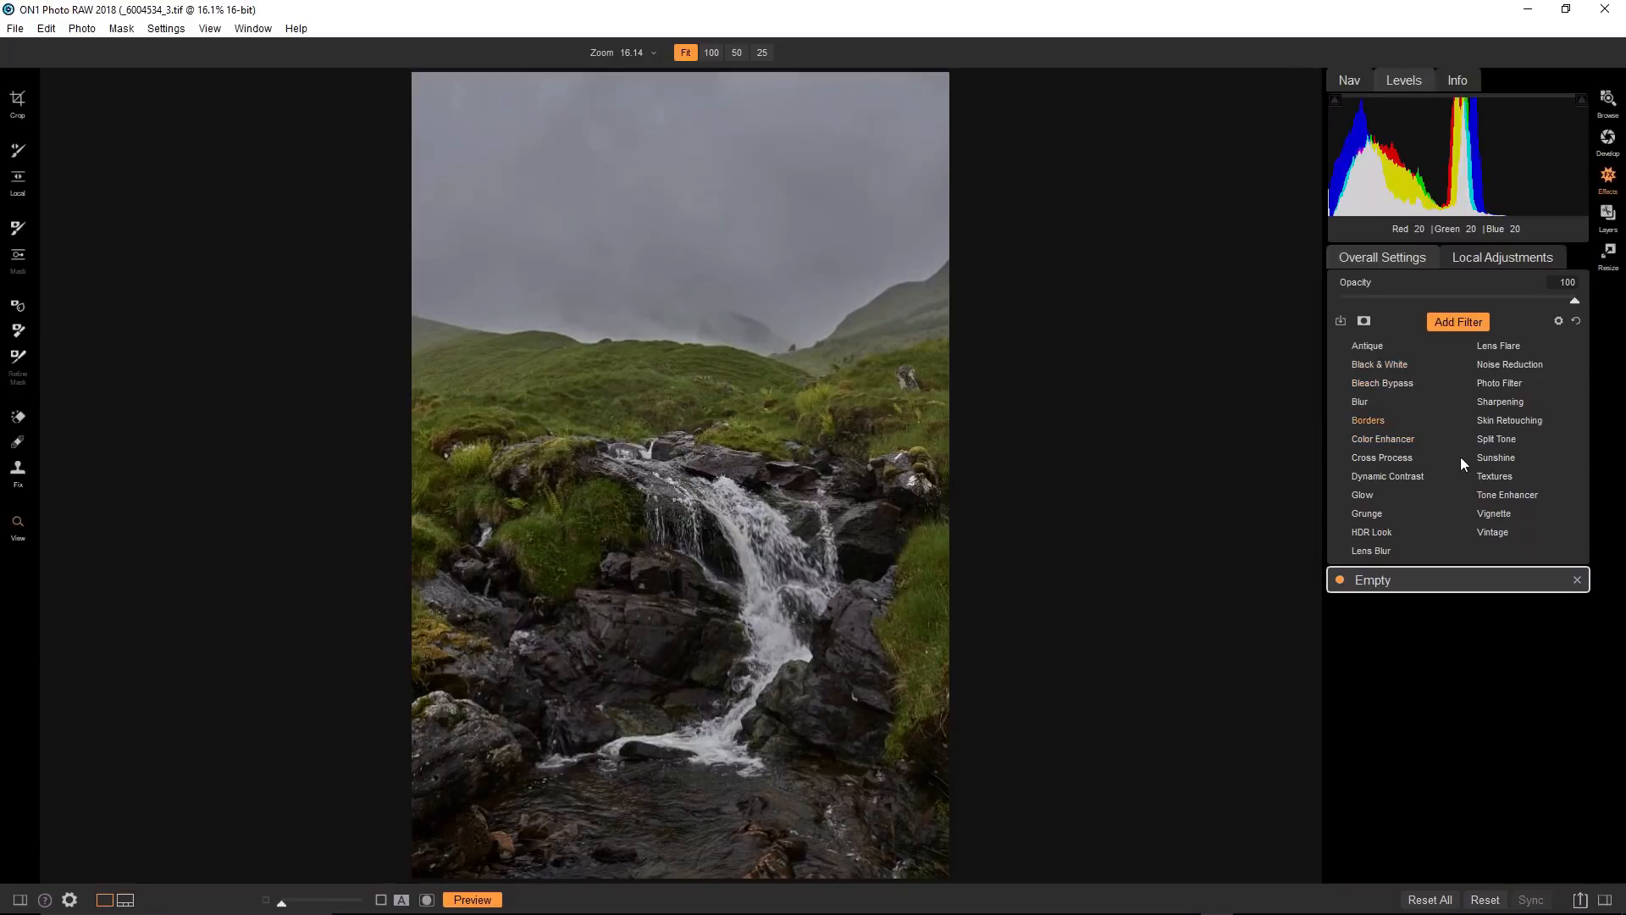
left_click(1482, 493)
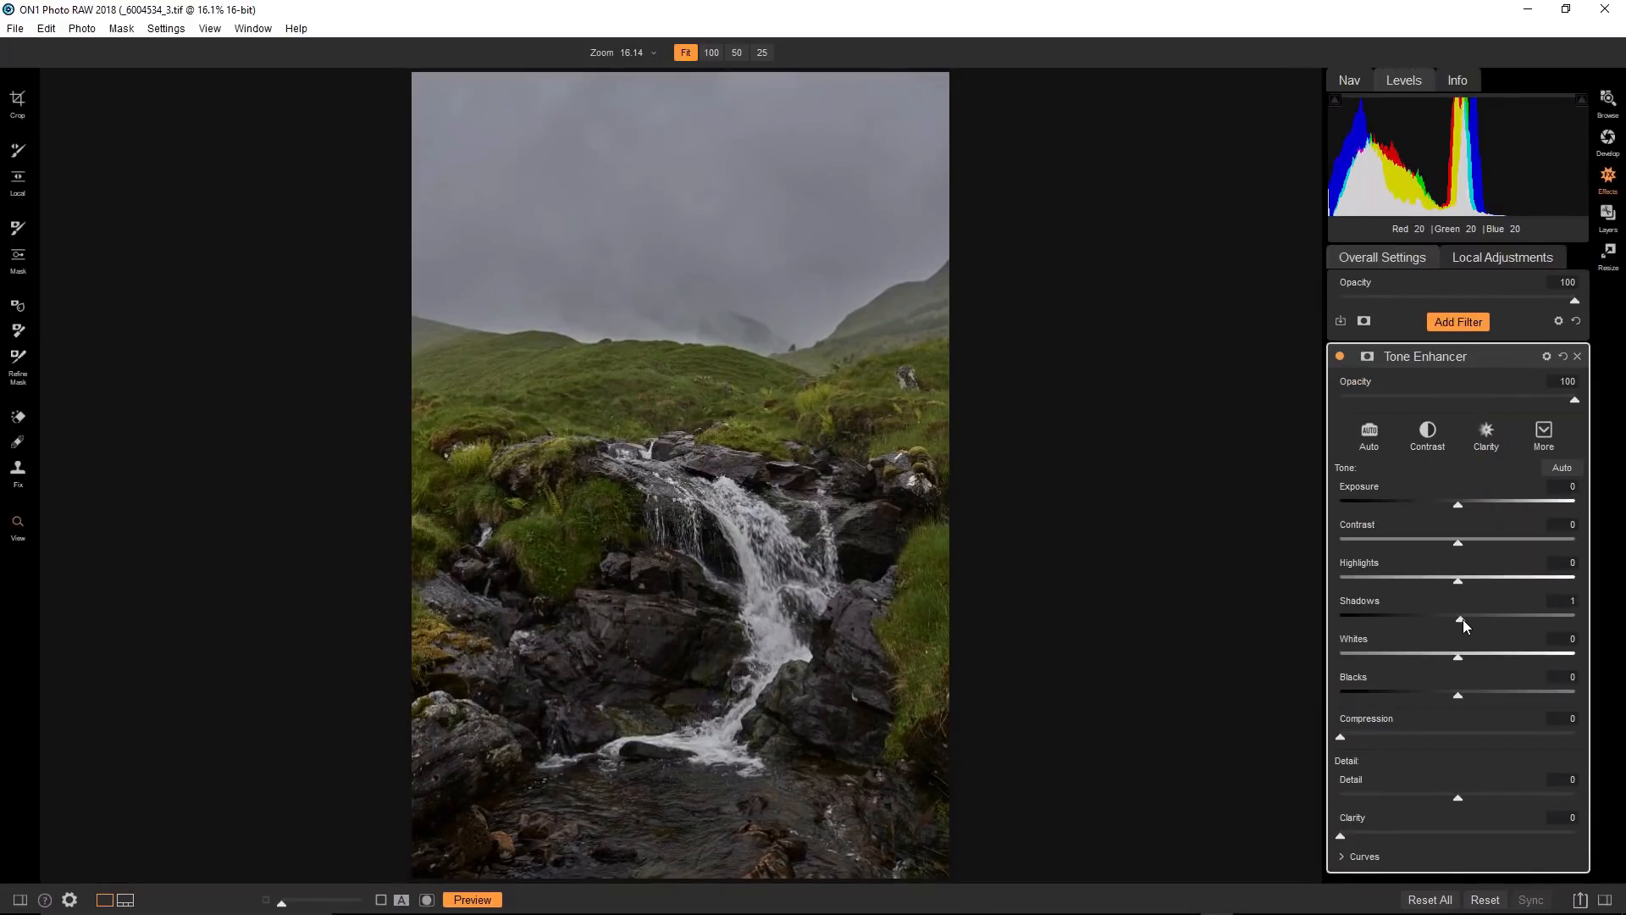
left_click_drag(1462, 618, 1479, 619)
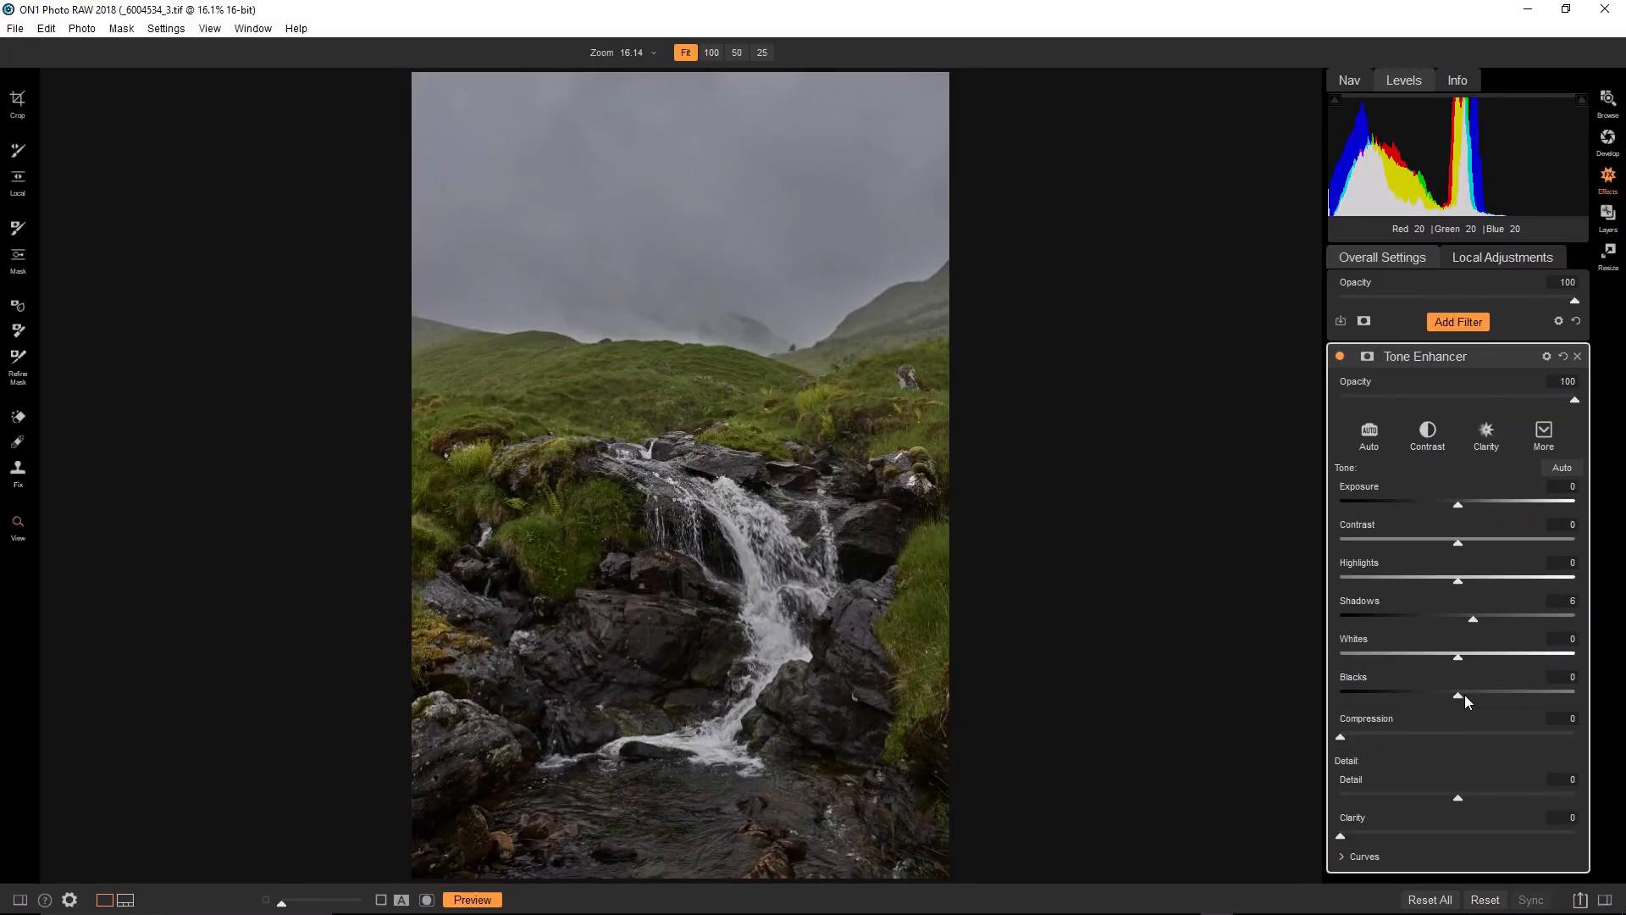
left_click_drag(1465, 696, 1487, 694)
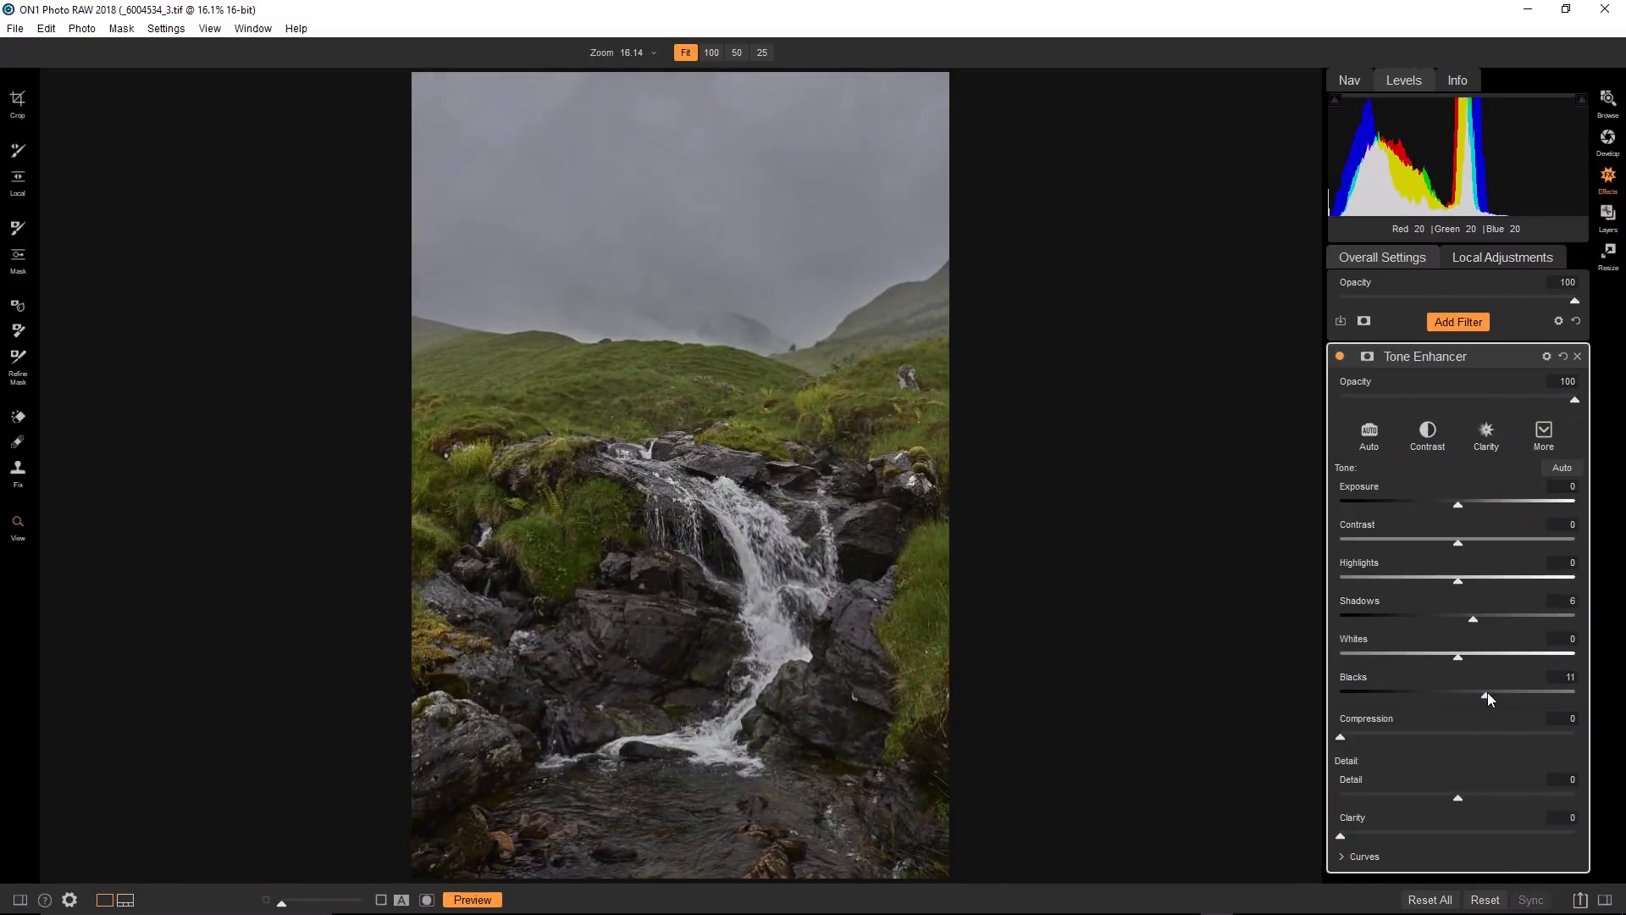
left_click_drag(1470, 621, 1464, 621)
left_click_drag(1487, 695, 1493, 688)
Add a Black & White filter and set its color response to Red -2, Yellow -20, Green 19 and Blue -17.
left_click(1449, 324)
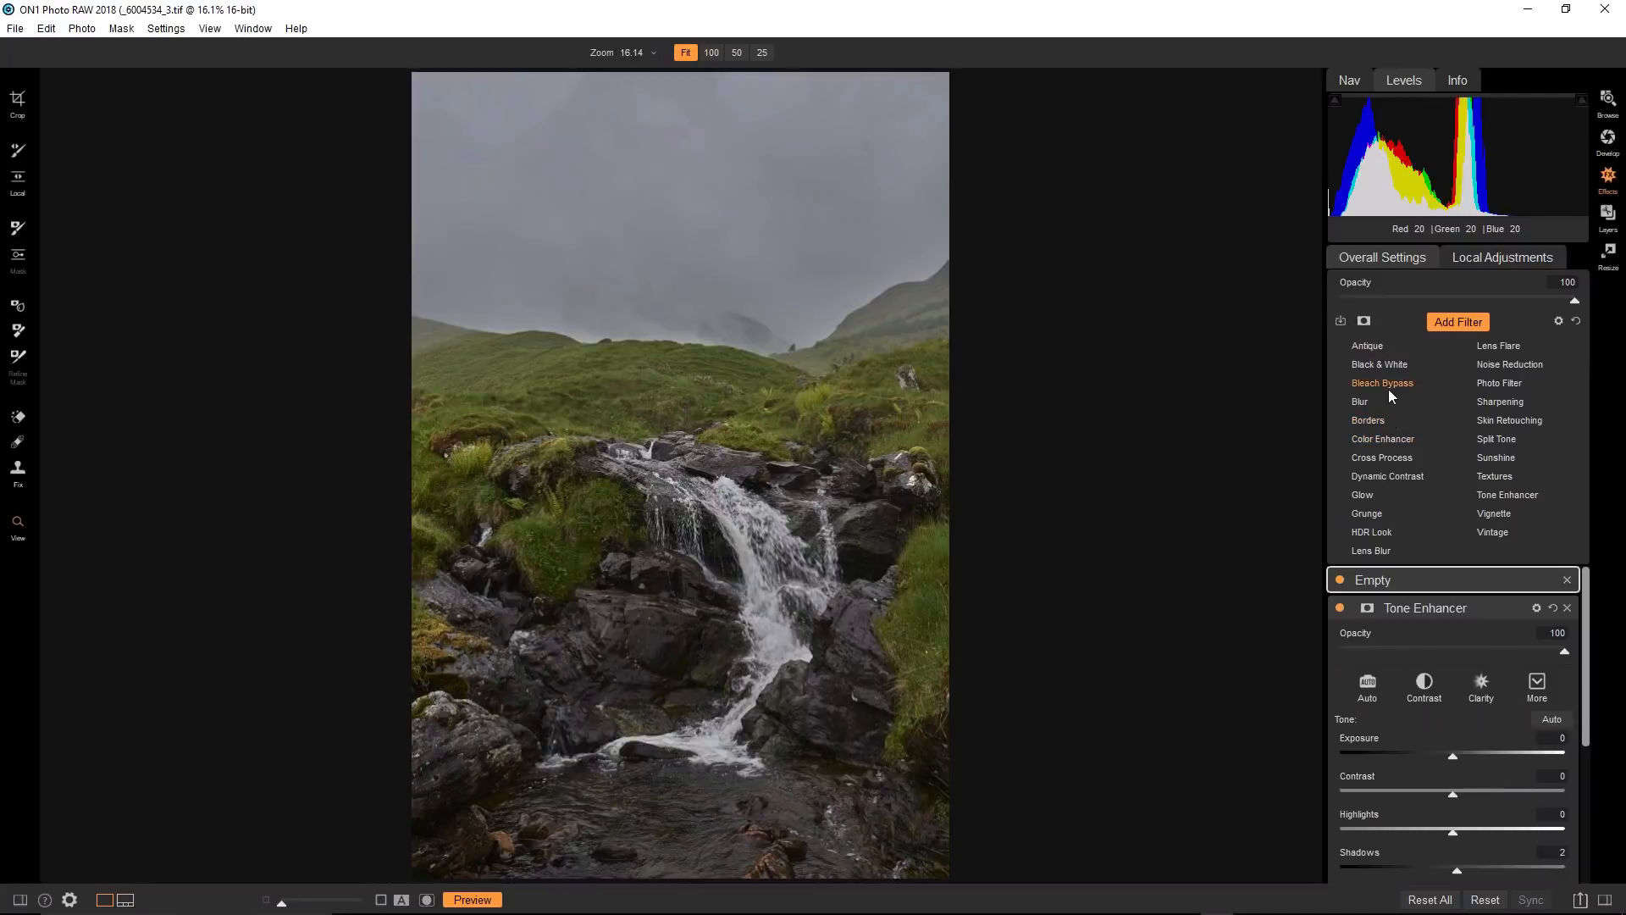
left_click(1391, 365)
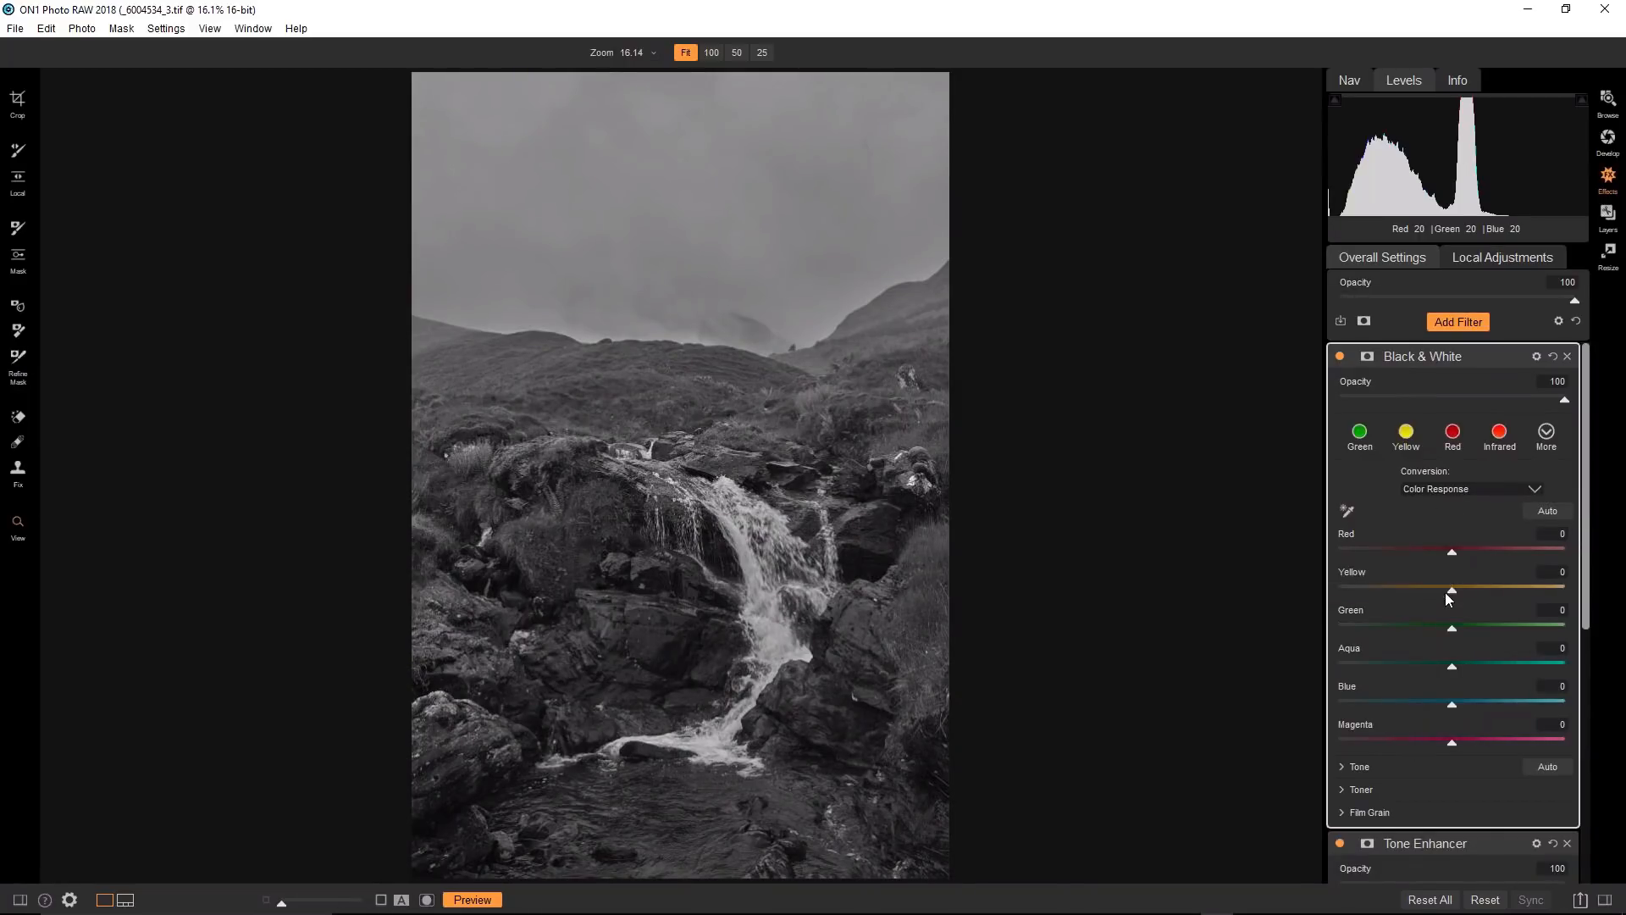
left_click_drag(1452, 595, 1403, 634)
left_click_drag(1477, 593, 1404, 599)
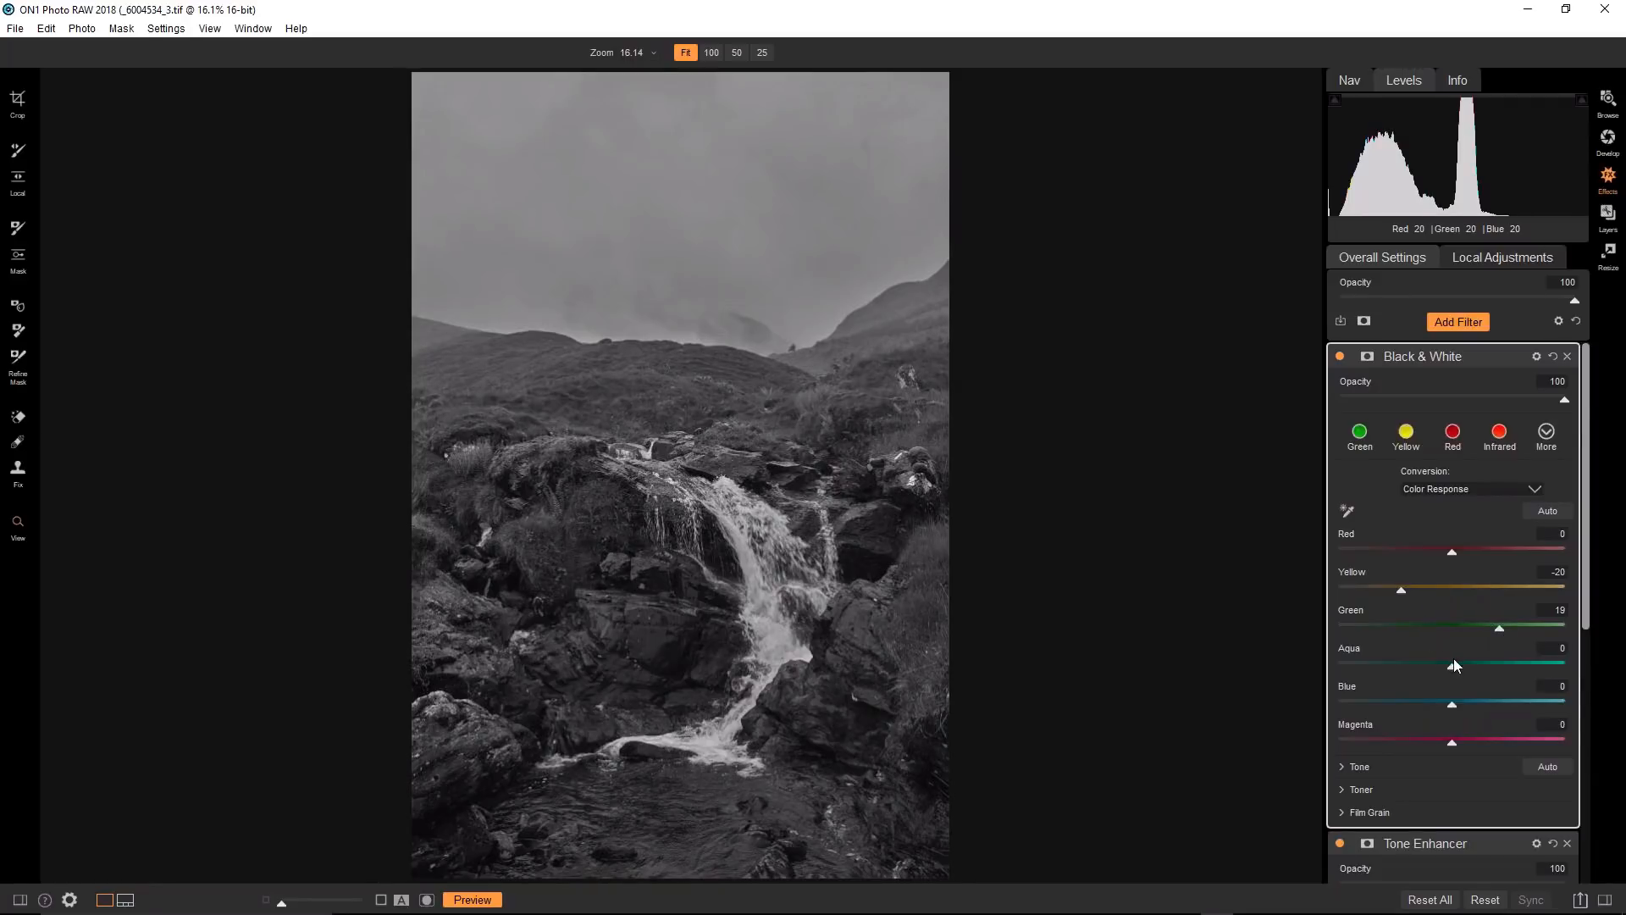
left_click_drag(1452, 706, 1409, 706)
left_click_drag(1479, 550, 1450, 576)
Add a second Tone Enhancer filter above the Black & White filter and expand its Curves section.
left_click(1449, 320)
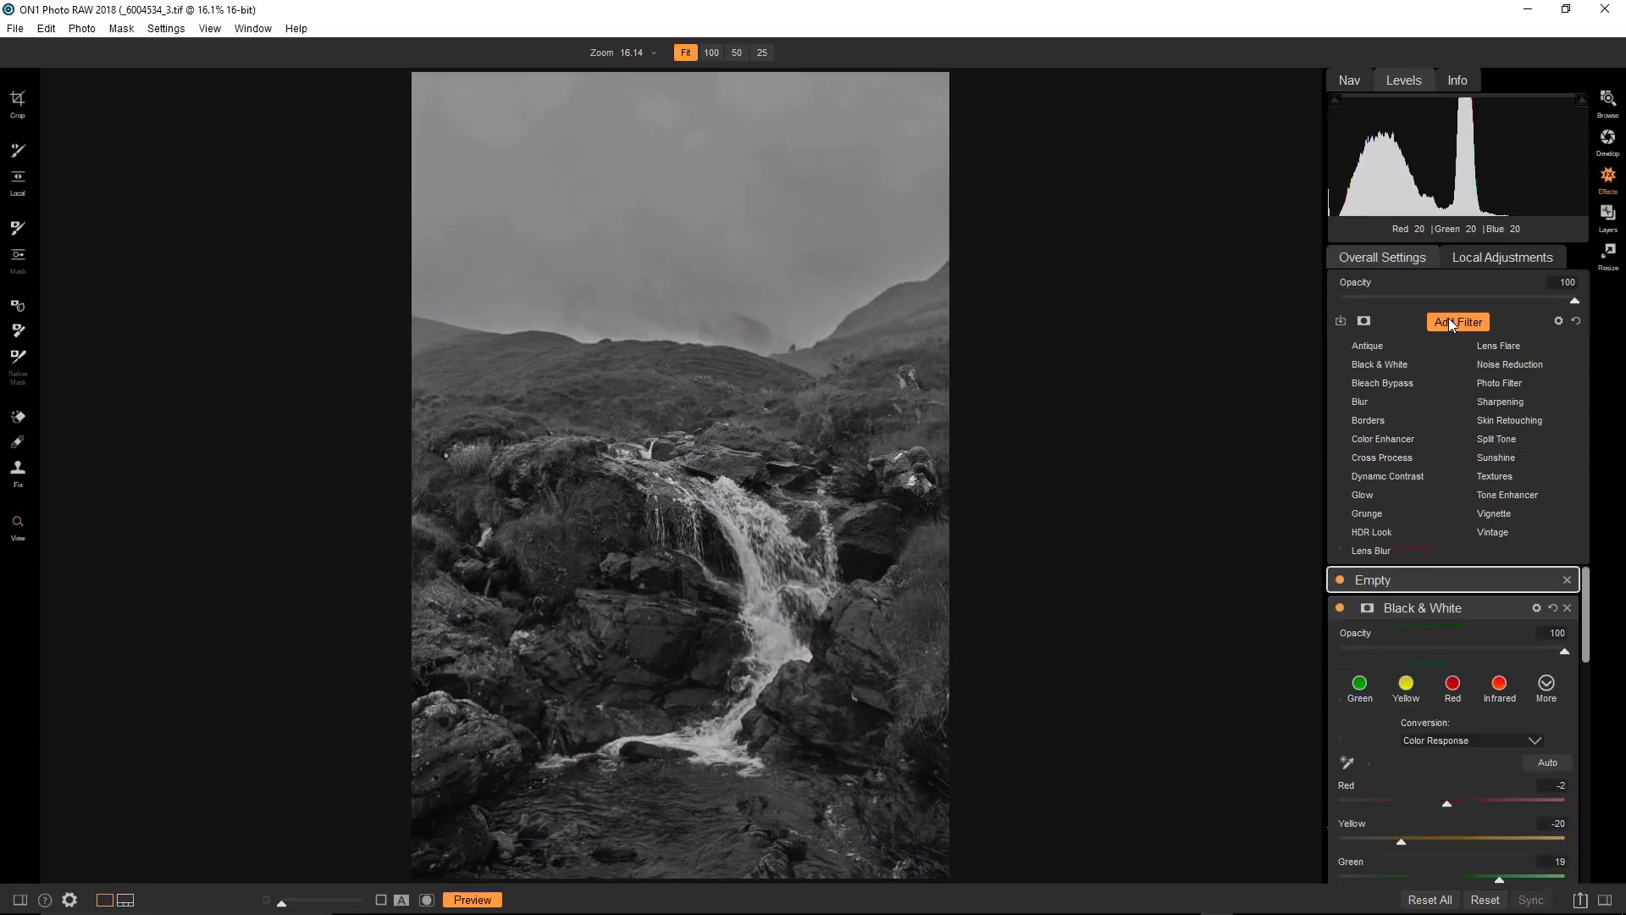
left_click(1492, 494)
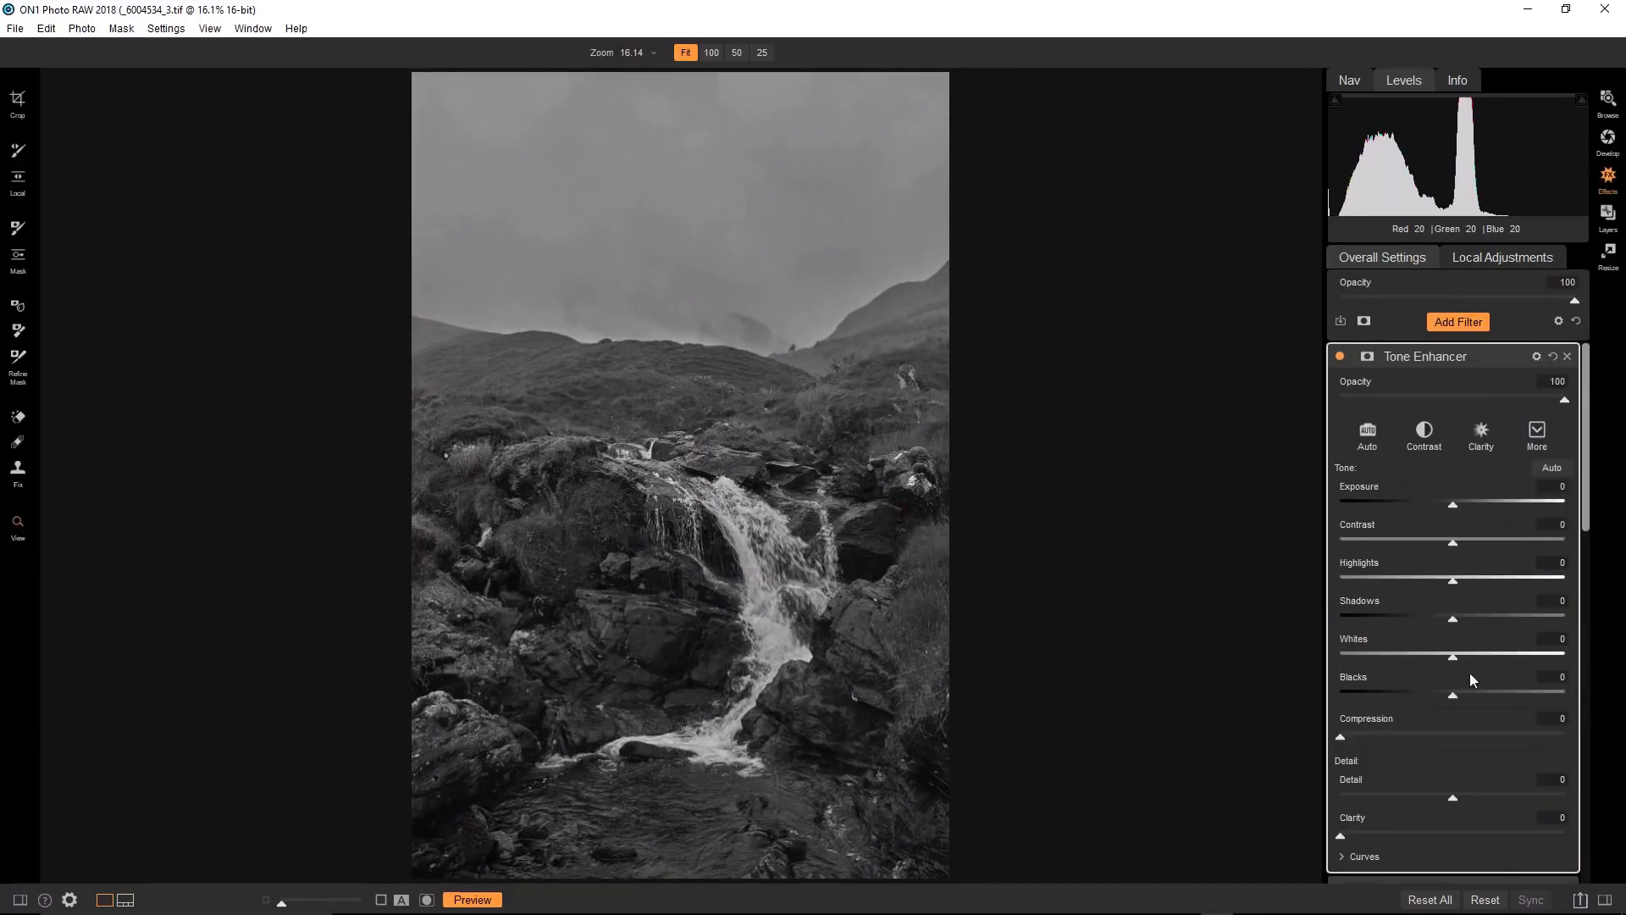
scroll(1470, 672, "down", 3)
left_click(1341, 651)
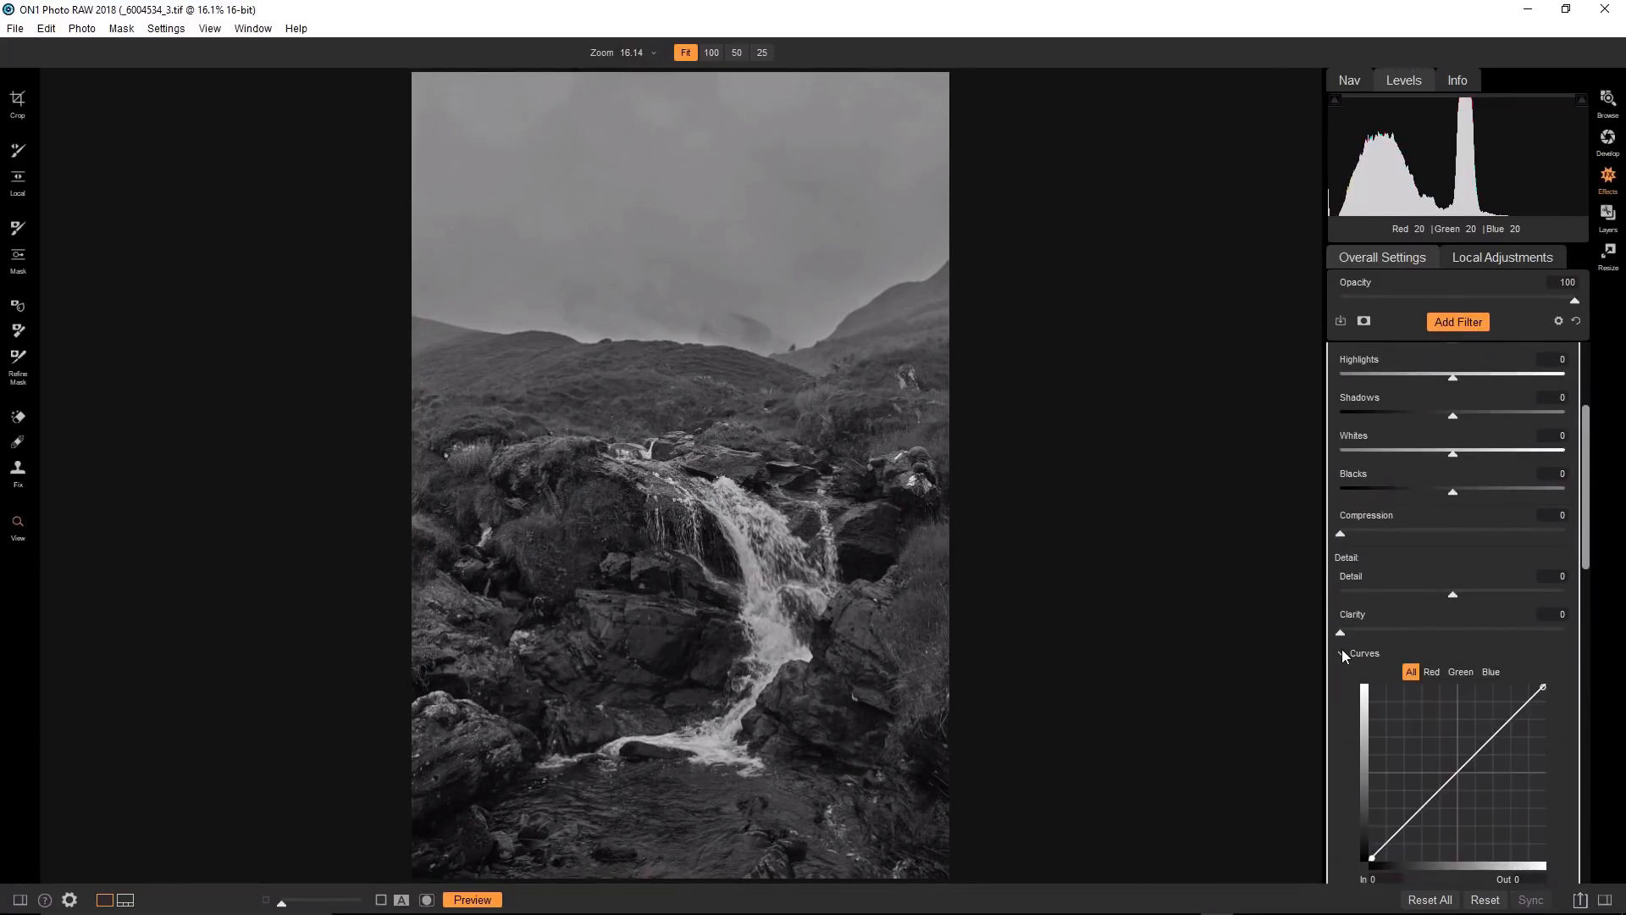
scroll(1431, 582, "up", 3)
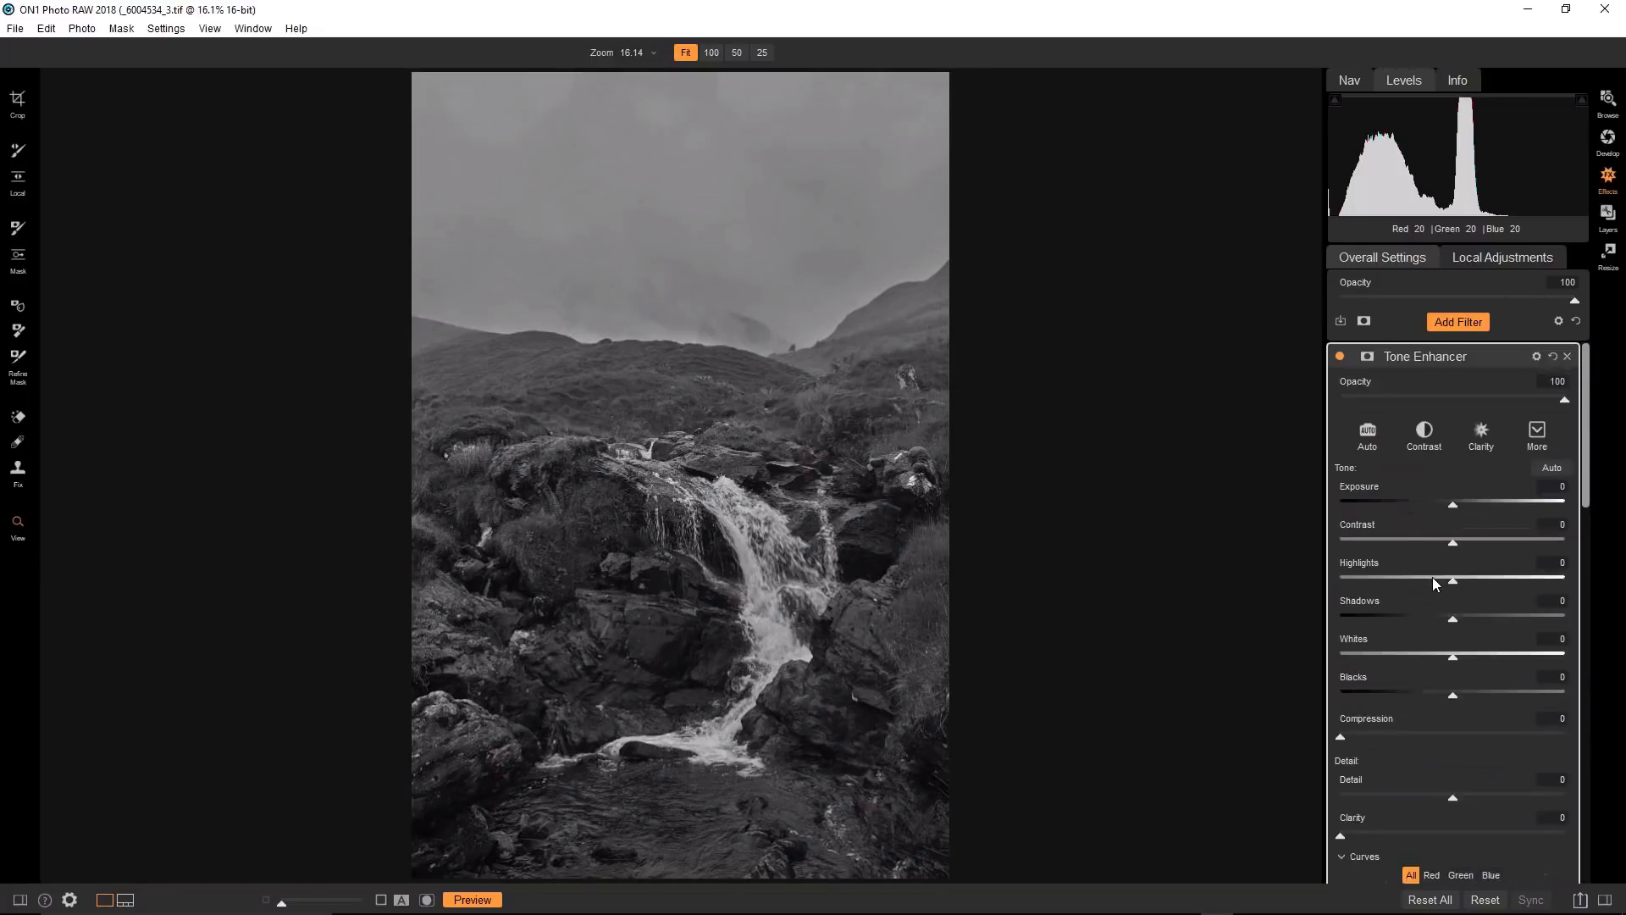
Set the new Tone Enhancer's blending mode to Soft Light and its opacity to 40.
left_click(1534, 358)
left_click(1478, 439)
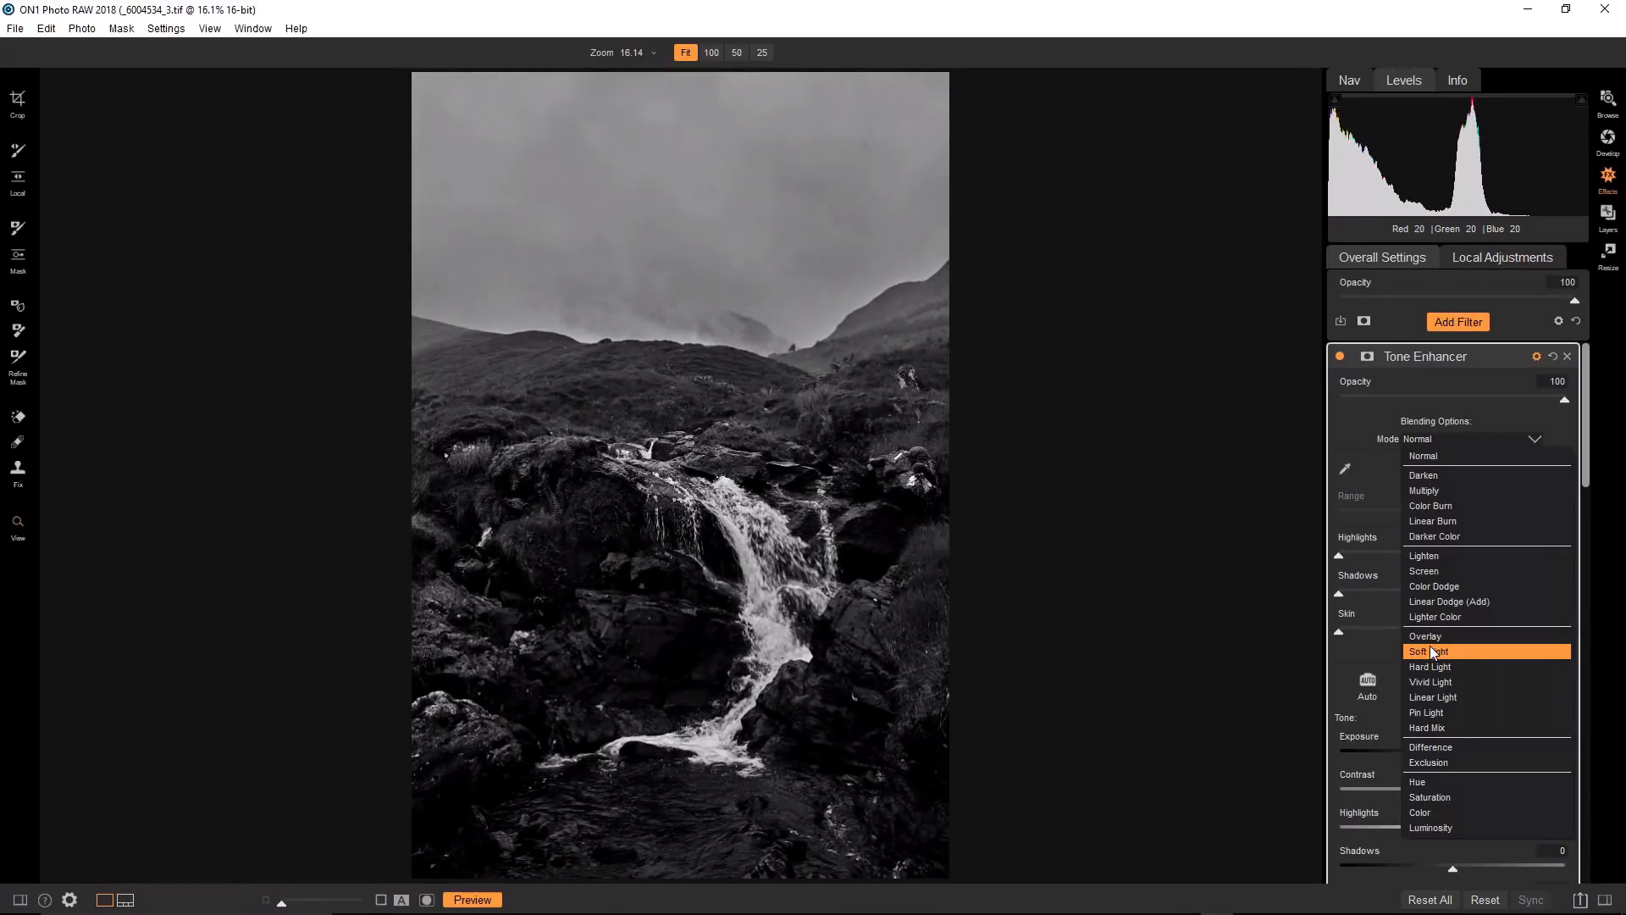
left_click(1431, 651)
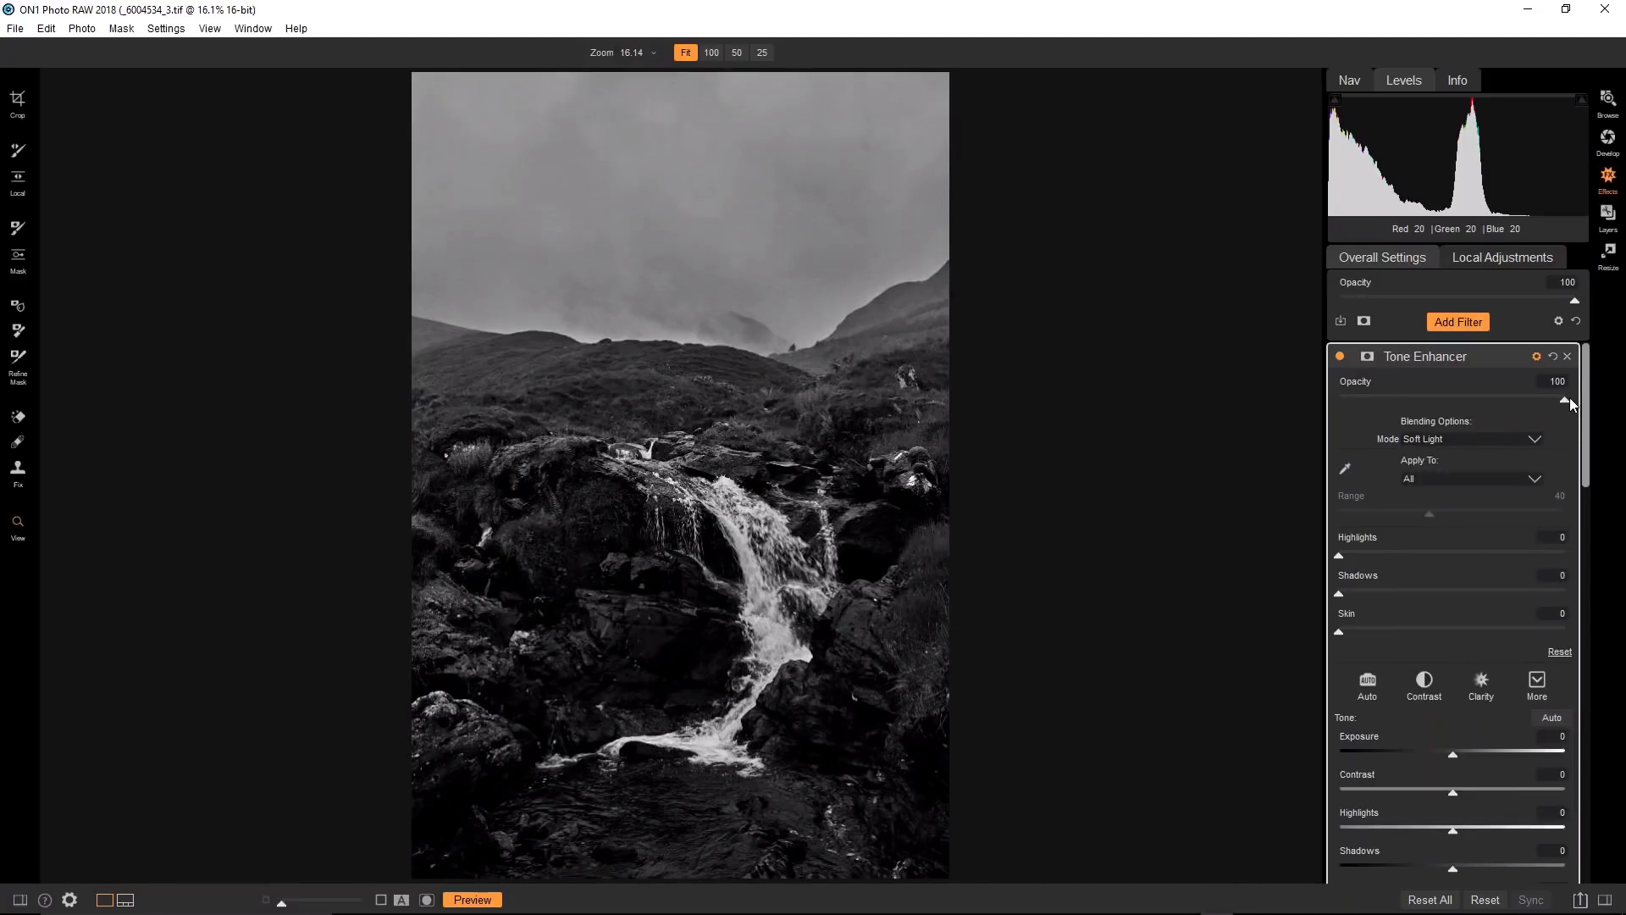
left_click_drag(1565, 398, 1431, 391)
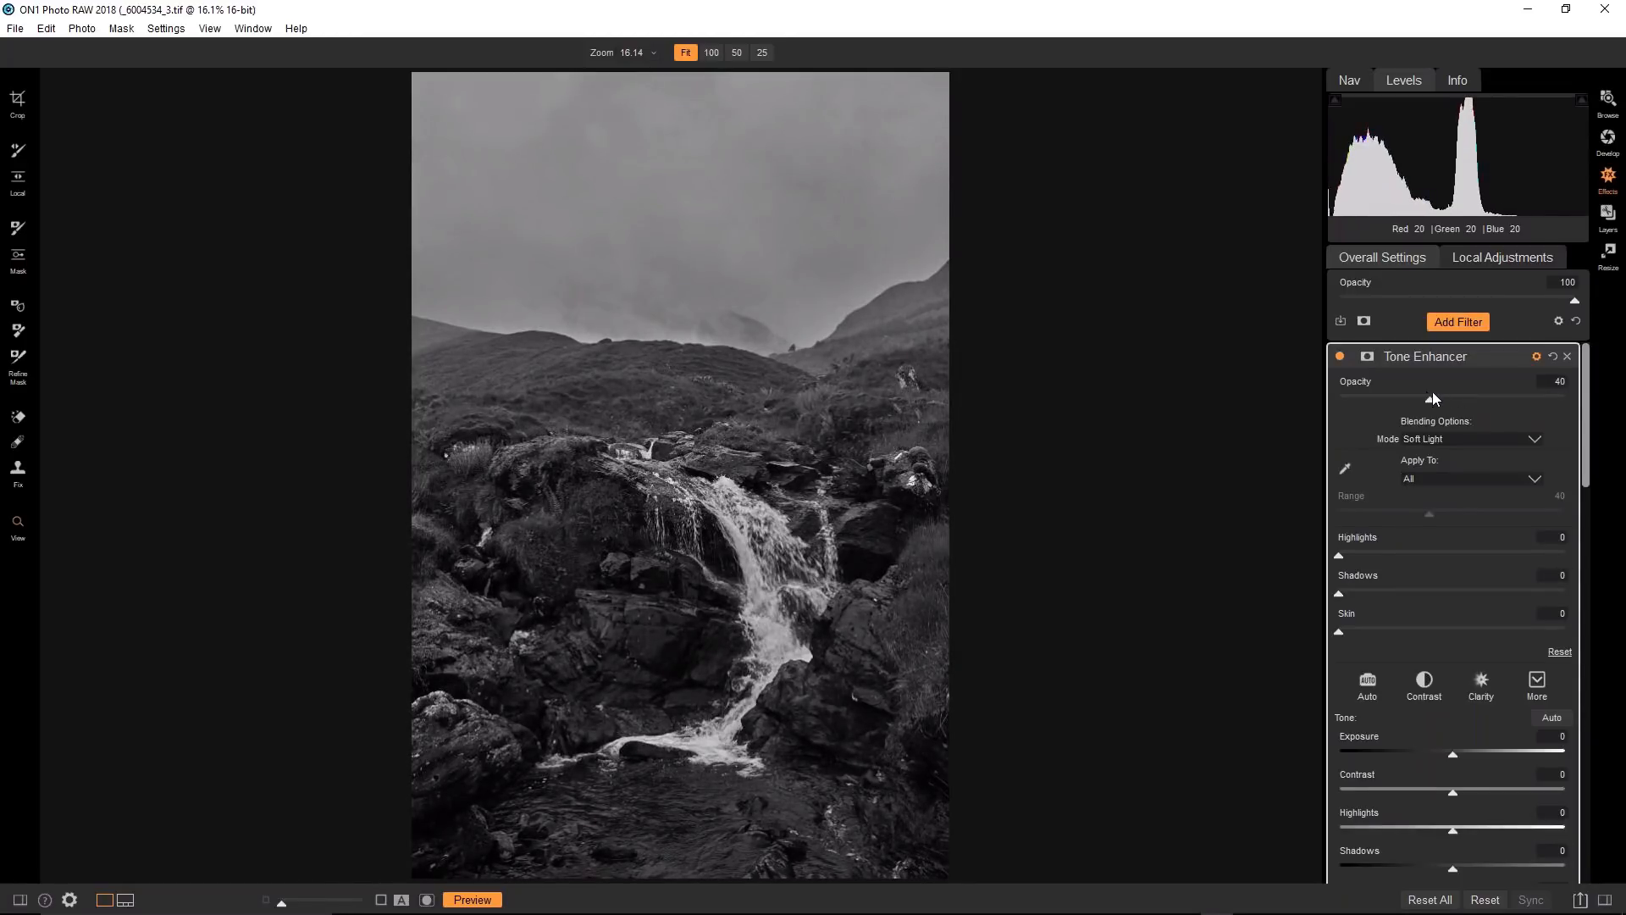
Compare the image with and without the Soft Light Tone Enhancer and reduce the filter's opacity to 34.
left_click(1344, 355)
left_click(1344, 355)
left_click(1344, 355)
left_click(1344, 354)
left_click_drag(1433, 398, 1419, 400)
left_click(1339, 353)
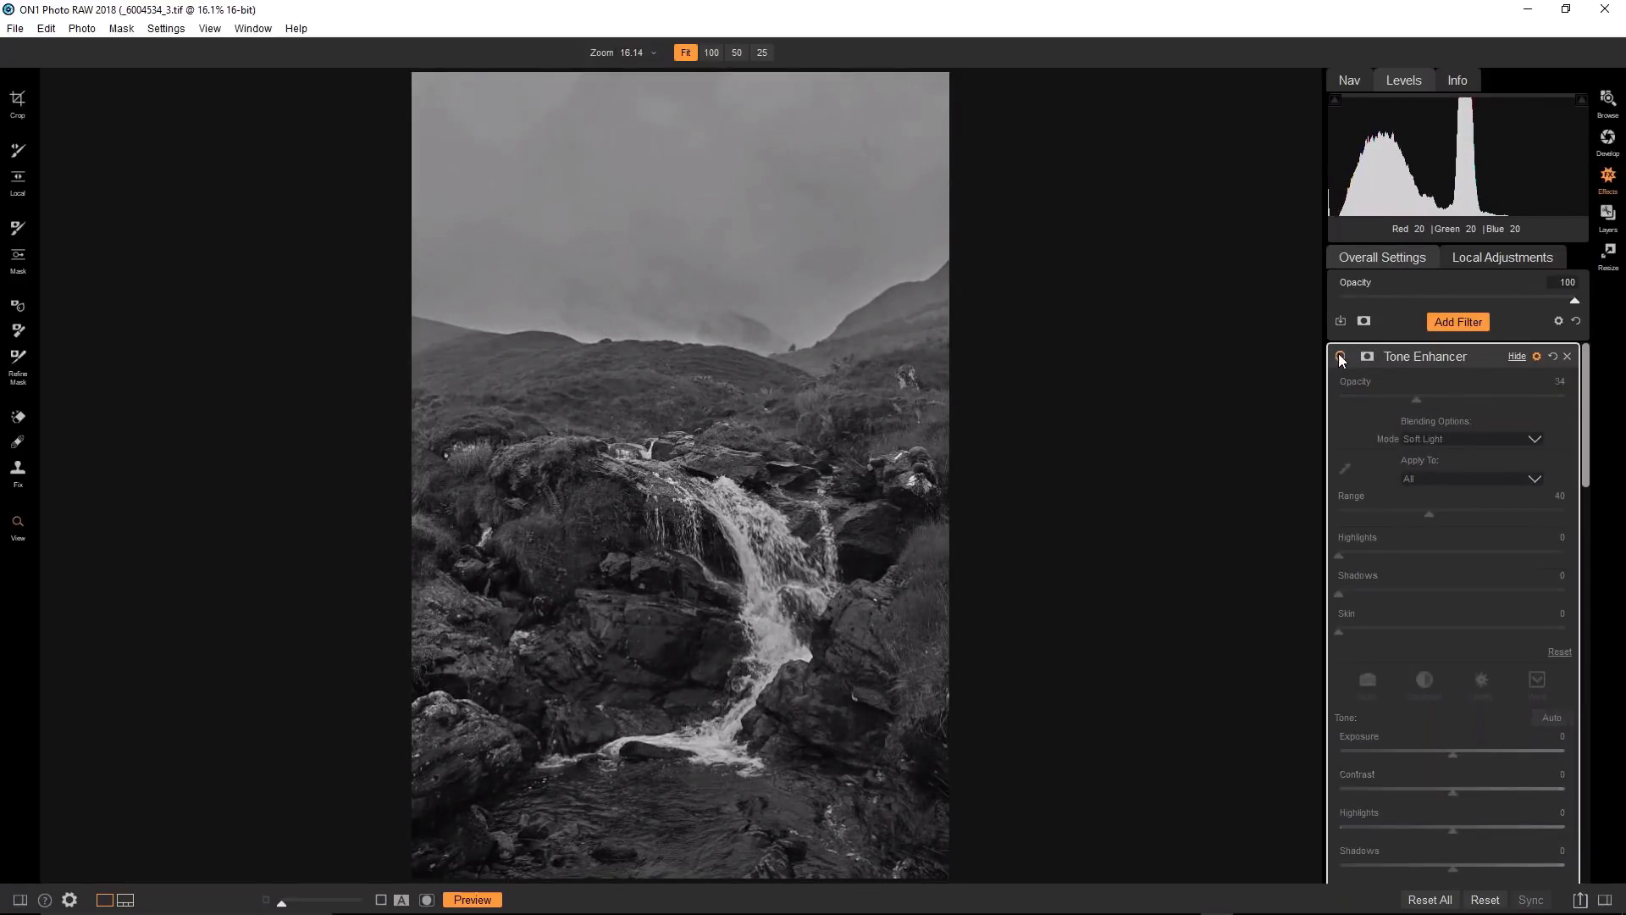
left_click(1339, 353)
Raise the Black & White filter's Yellow response to about -2 and readjust its Green response.
scroll(1433, 459, "down", 5)
scroll(1413, 588, "down", 10)
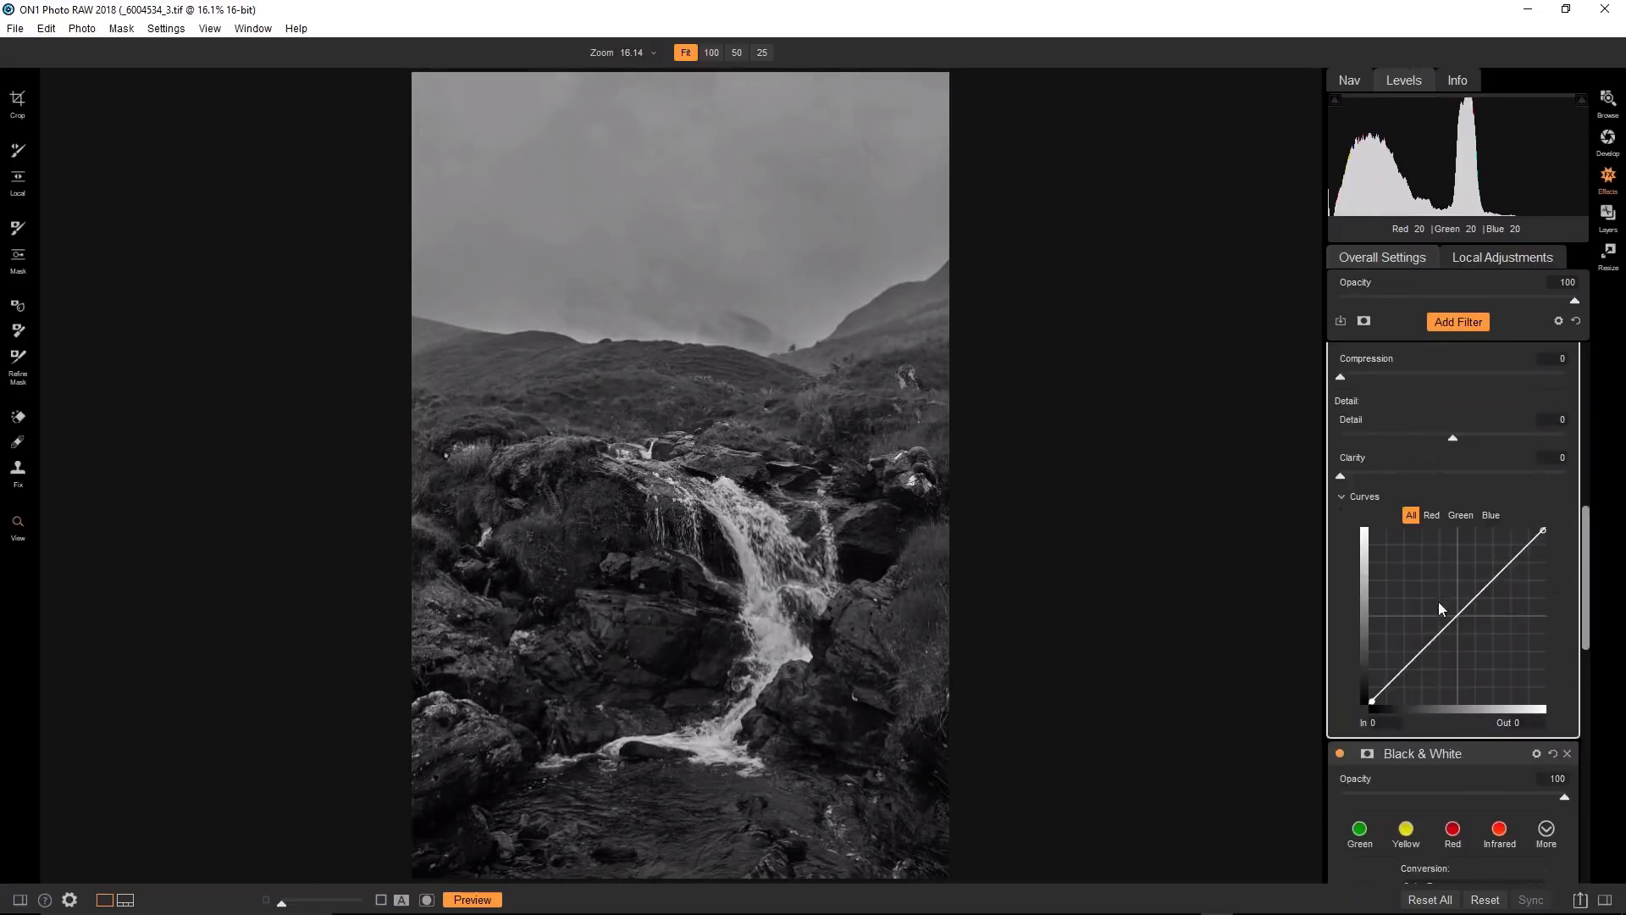
left_click_drag(1402, 529, 1446, 527)
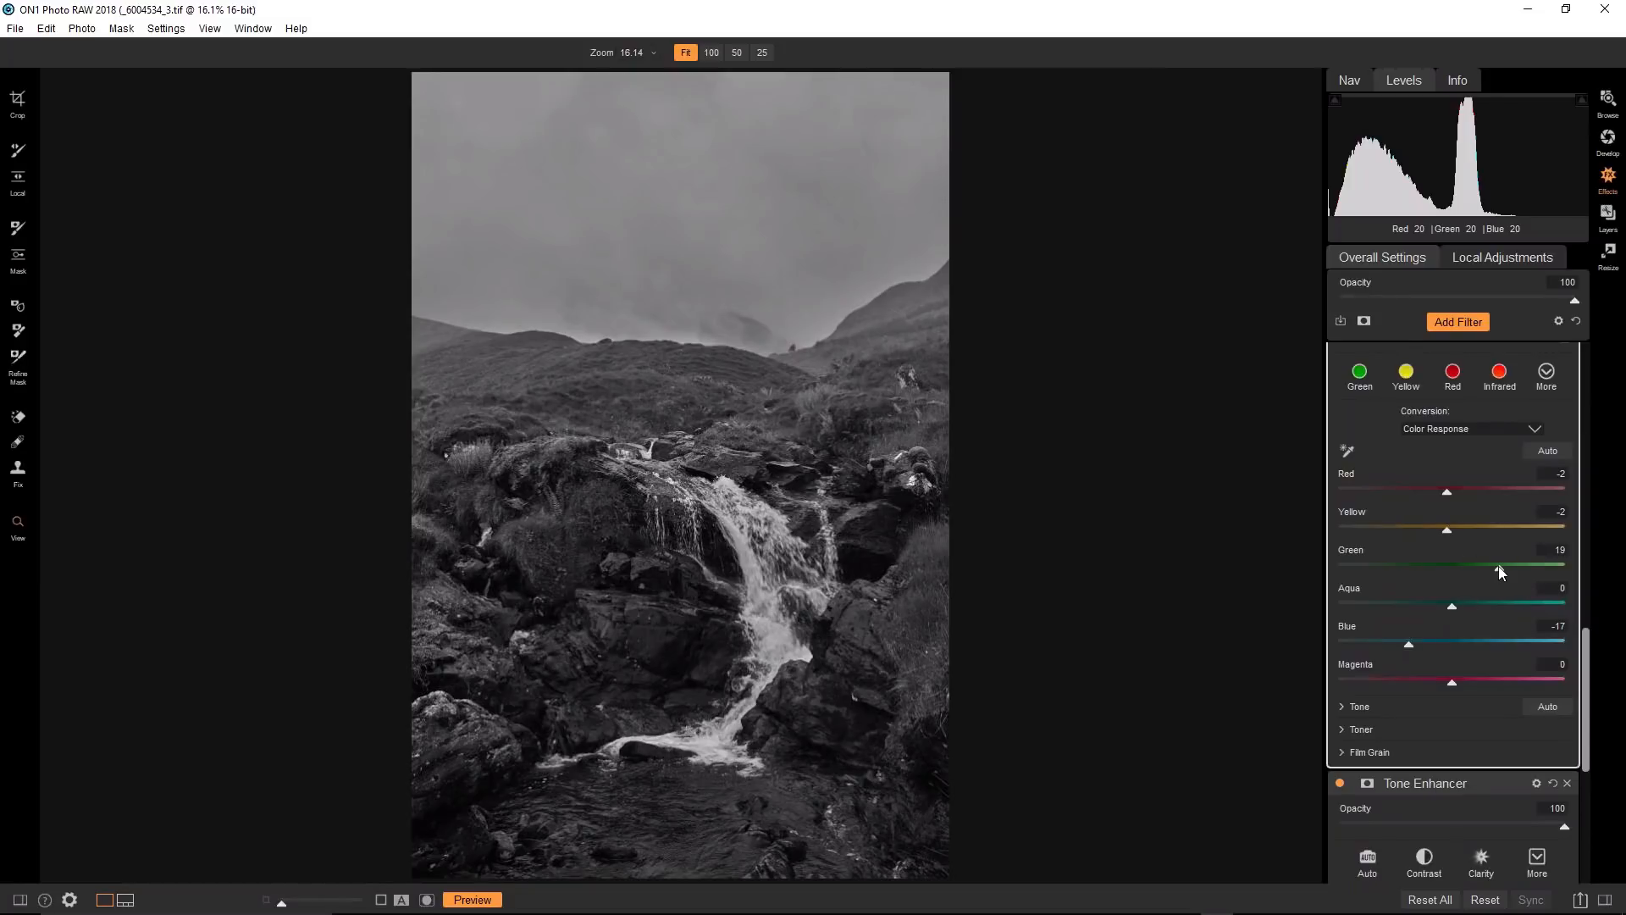
left_click_drag(1461, 563, 1376, 566)
left_click_drag(1460, 530, 1452, 532)
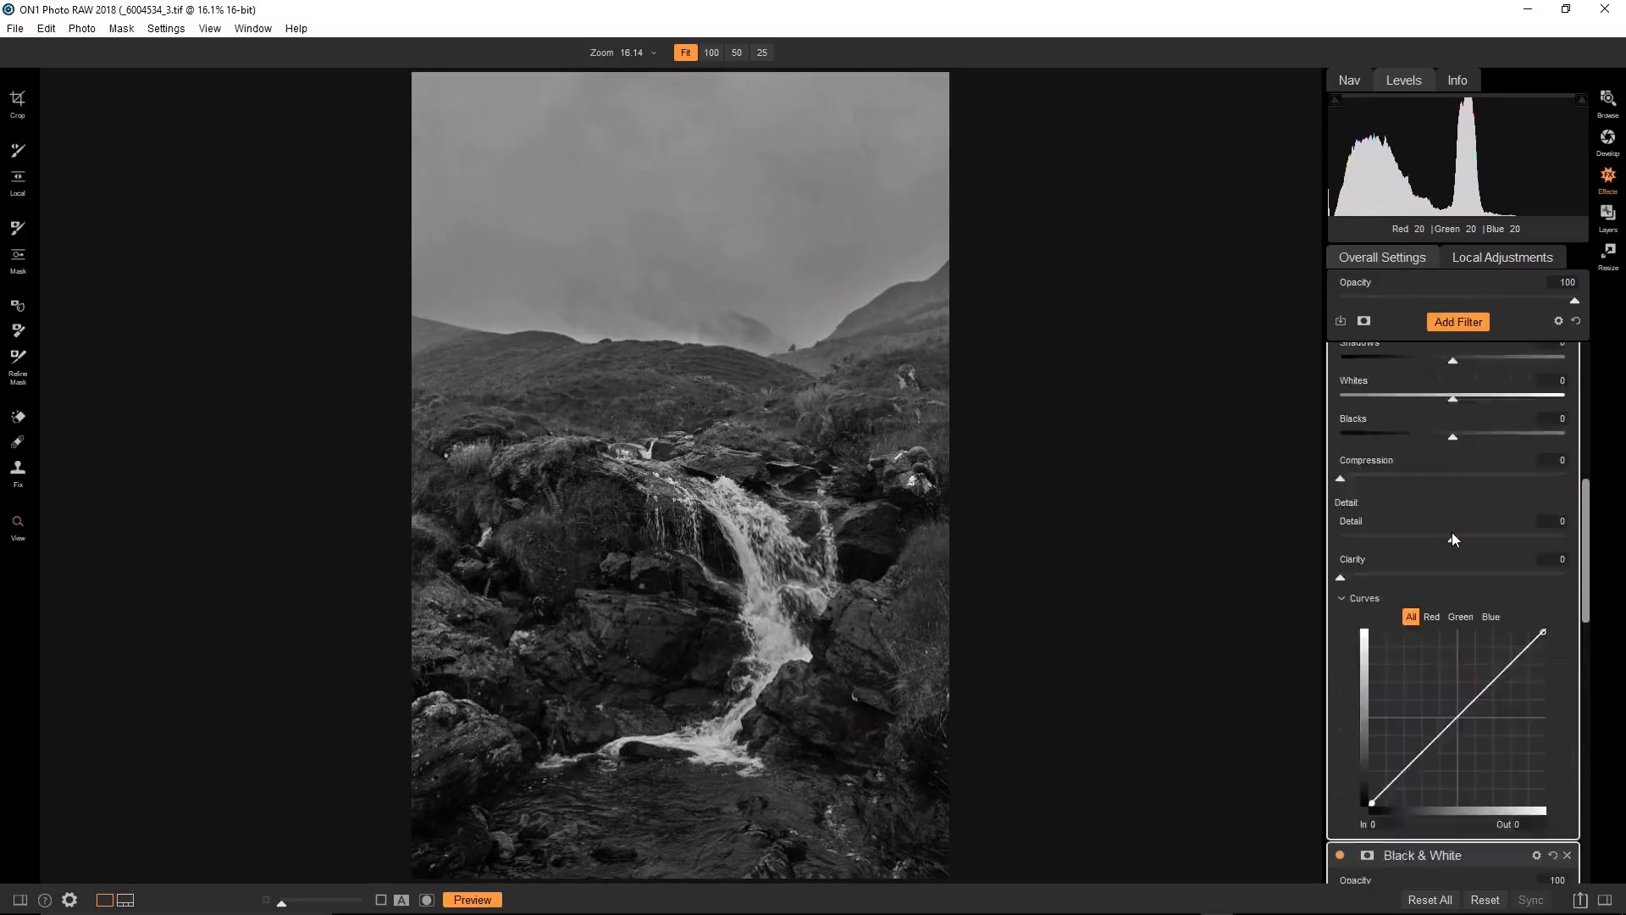
Increase the Soft Light Tone Enhancer's opacity to 52.
scroll(1452, 532, "up", 5)
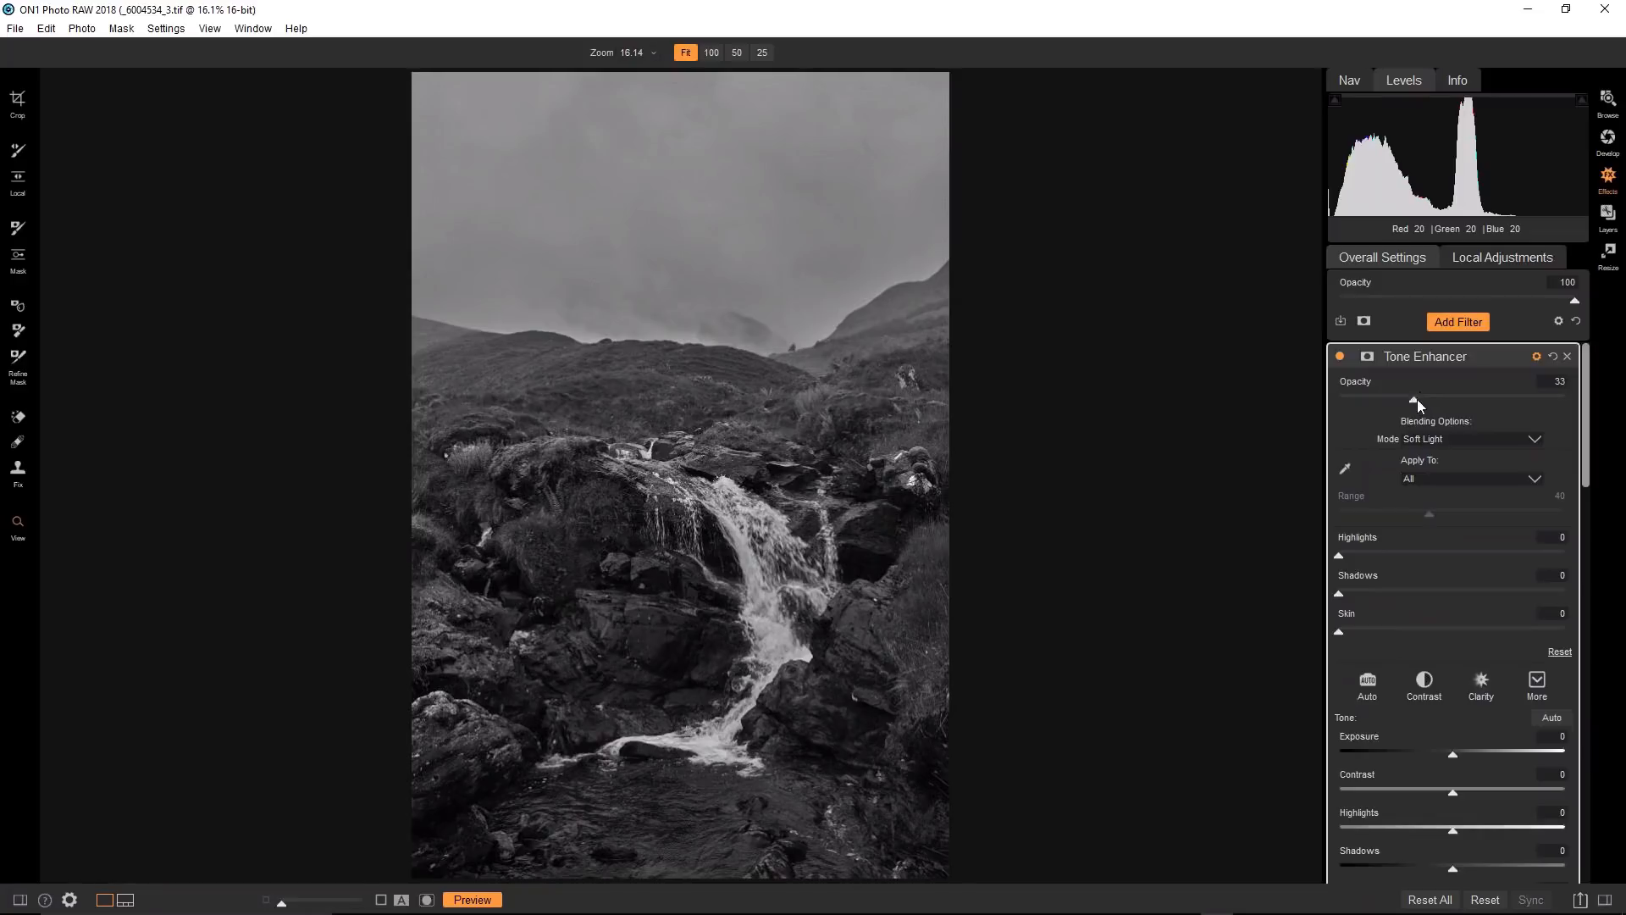
left_click_drag(1417, 400, 1455, 398)
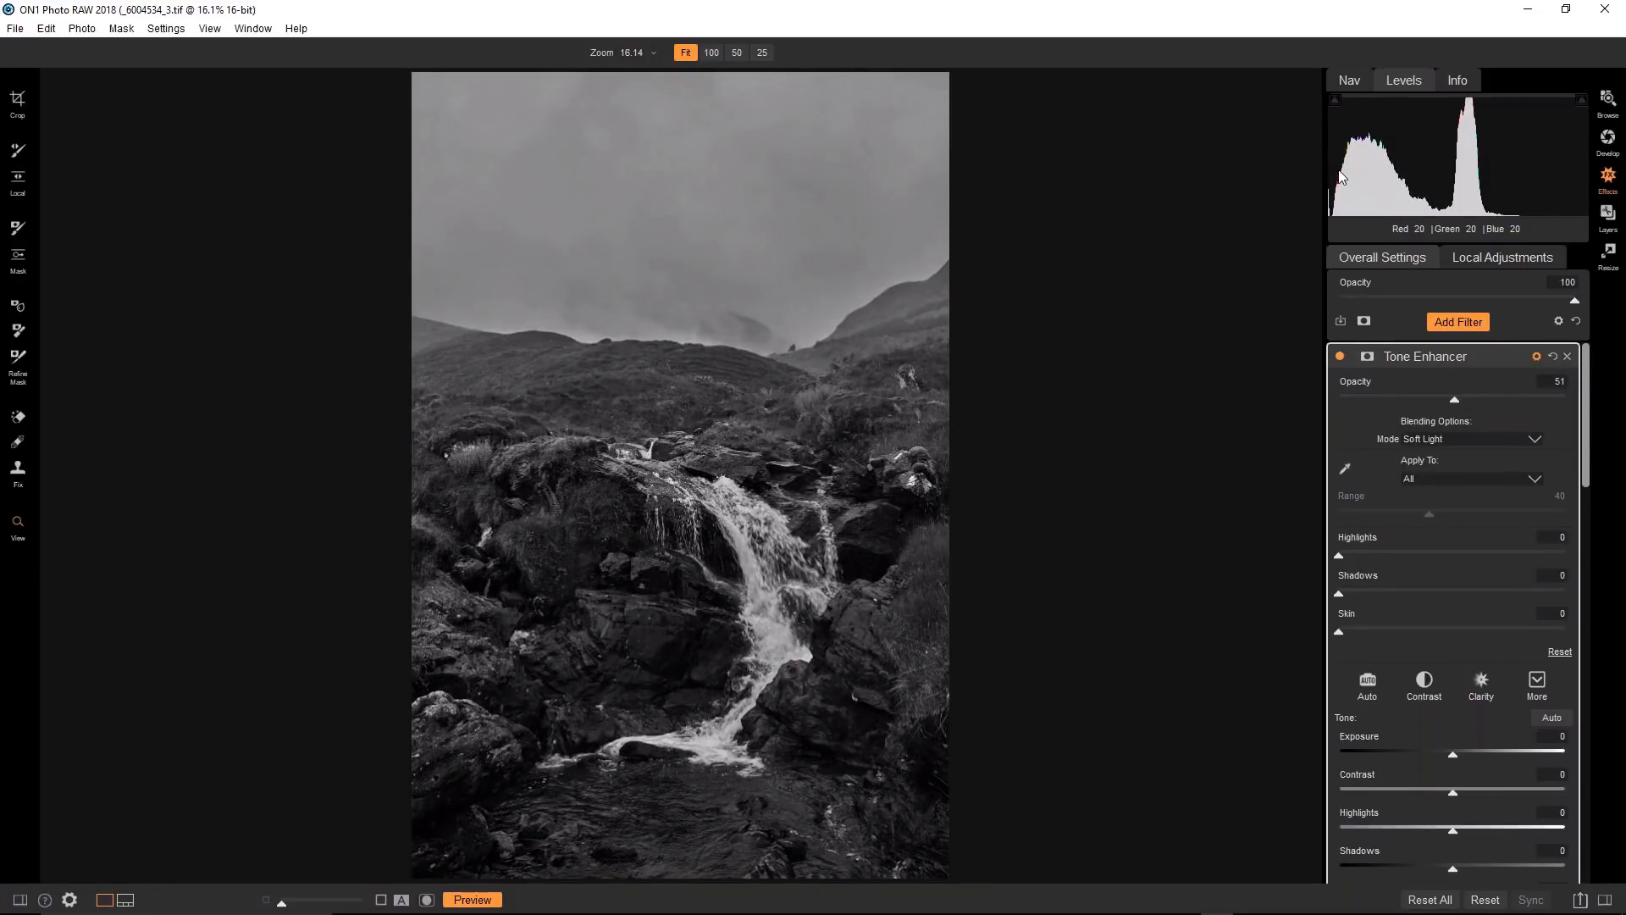
mouse_move(1455, 400)
left_mouse_down()
mouse_move(1477, 400)
mouse_move(1457, 398)
left_mouse_up()
Add an anchor point at the middle of the Tone Enhancer's combined-channel curve and explore its shadow end.
scroll(1394, 597, "down", 8)
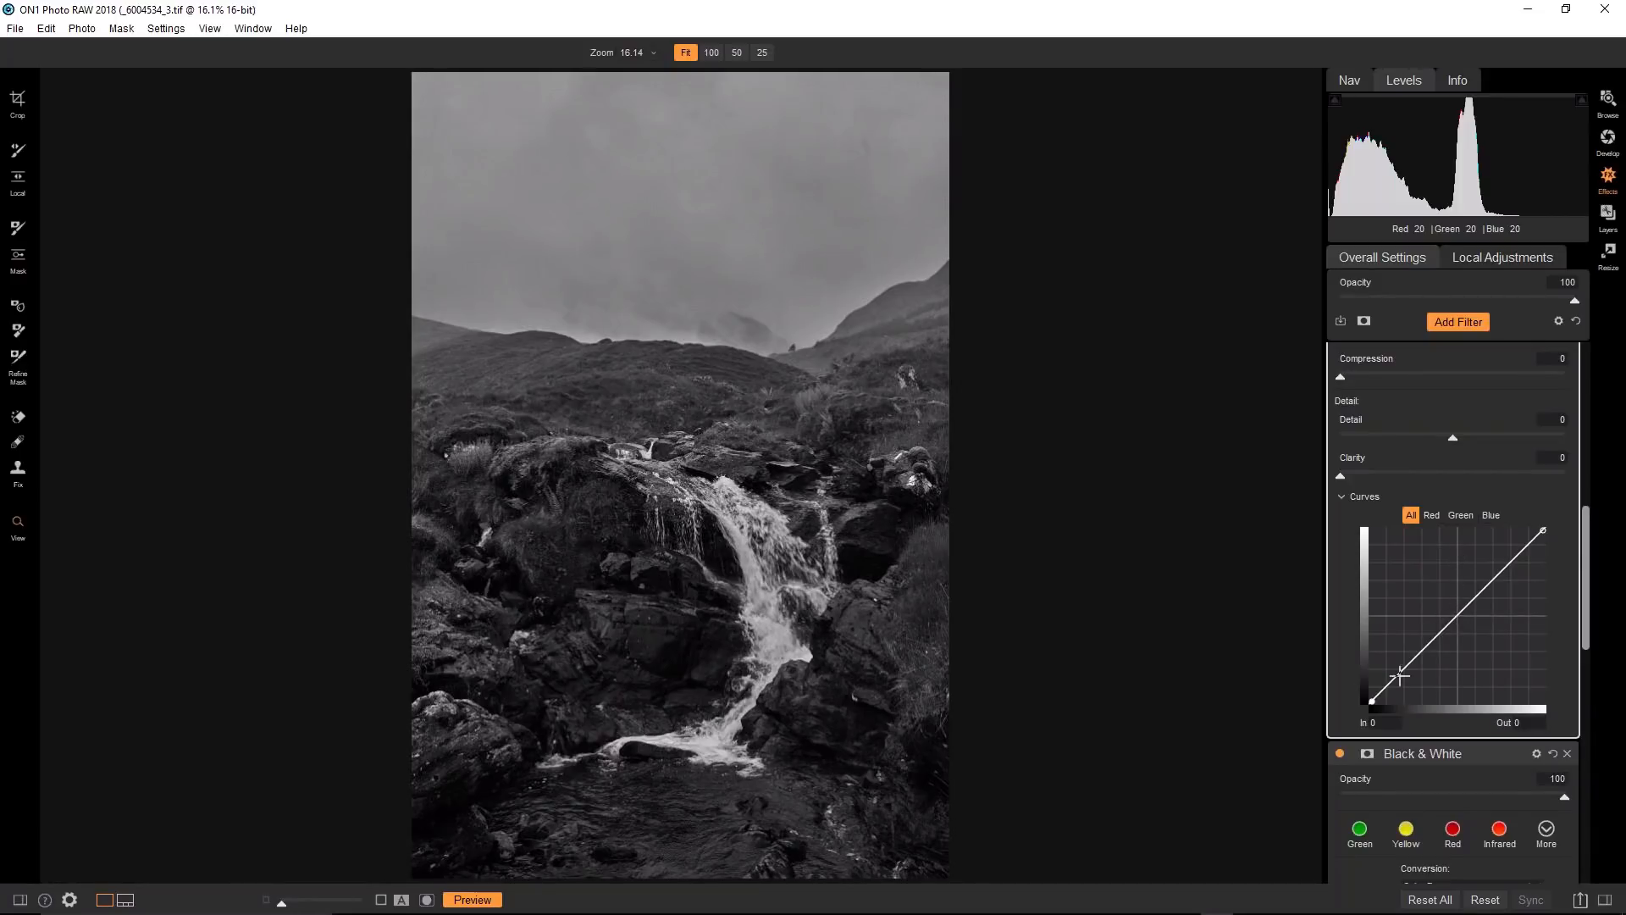
left_click(1457, 617)
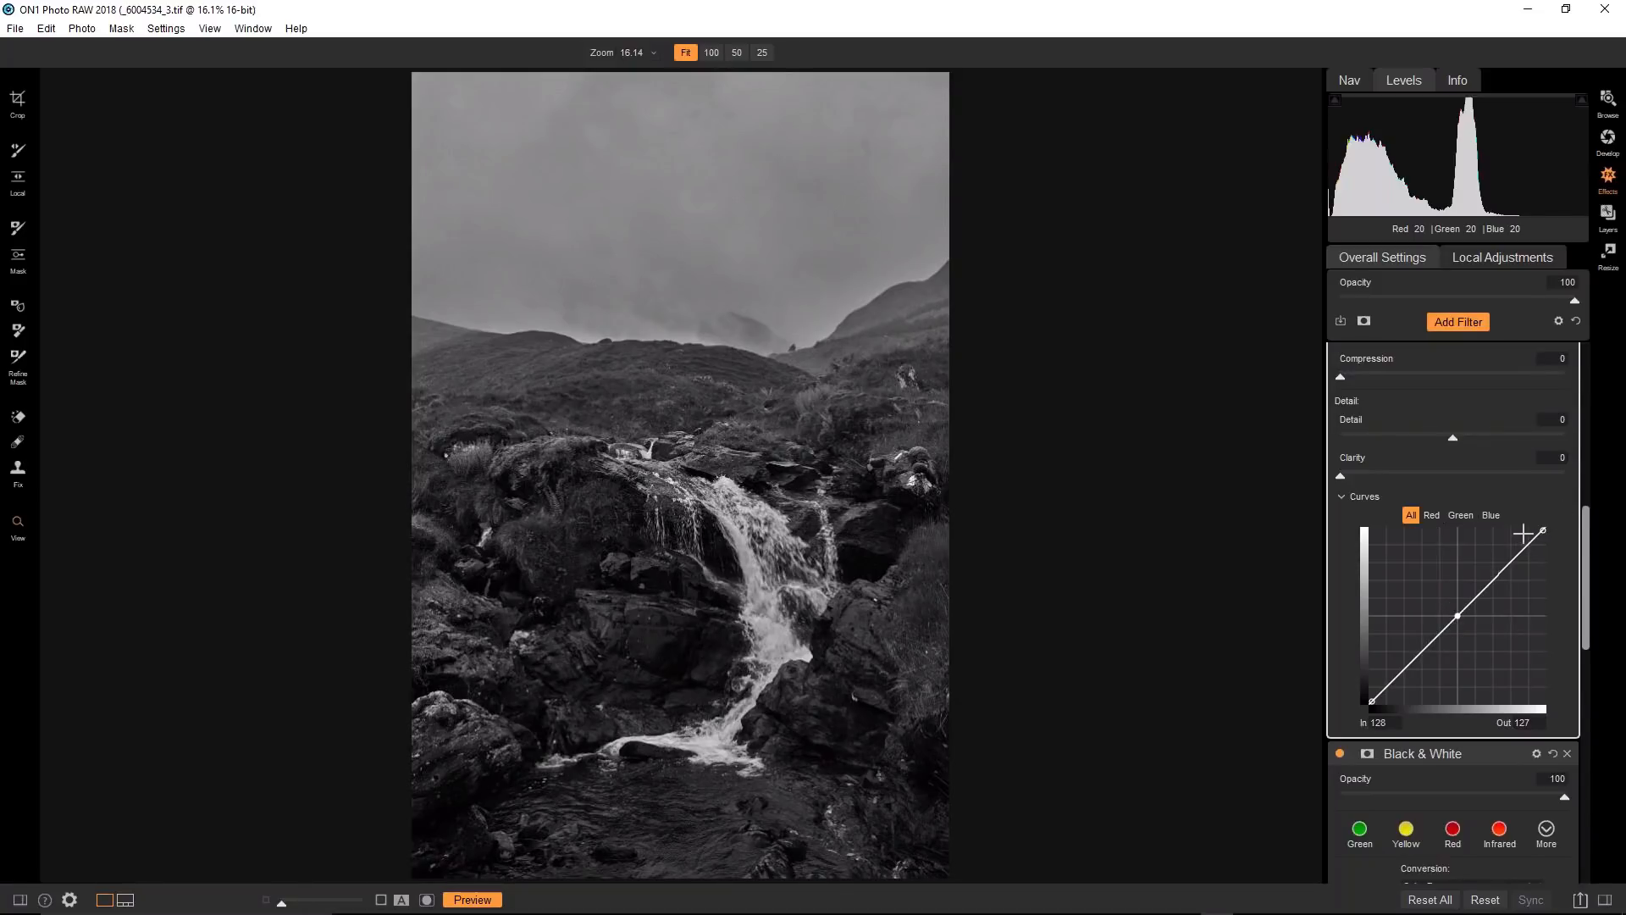
left_click(1407, 662)
left_click_drag(1366, 700, 1412, 642)
left_click_drag(1372, 699, 1343, 720)
Add a new Tone Enhancer filter above the Soft Light one and reveal its curve.
scroll(1528, 610, "up", 10)
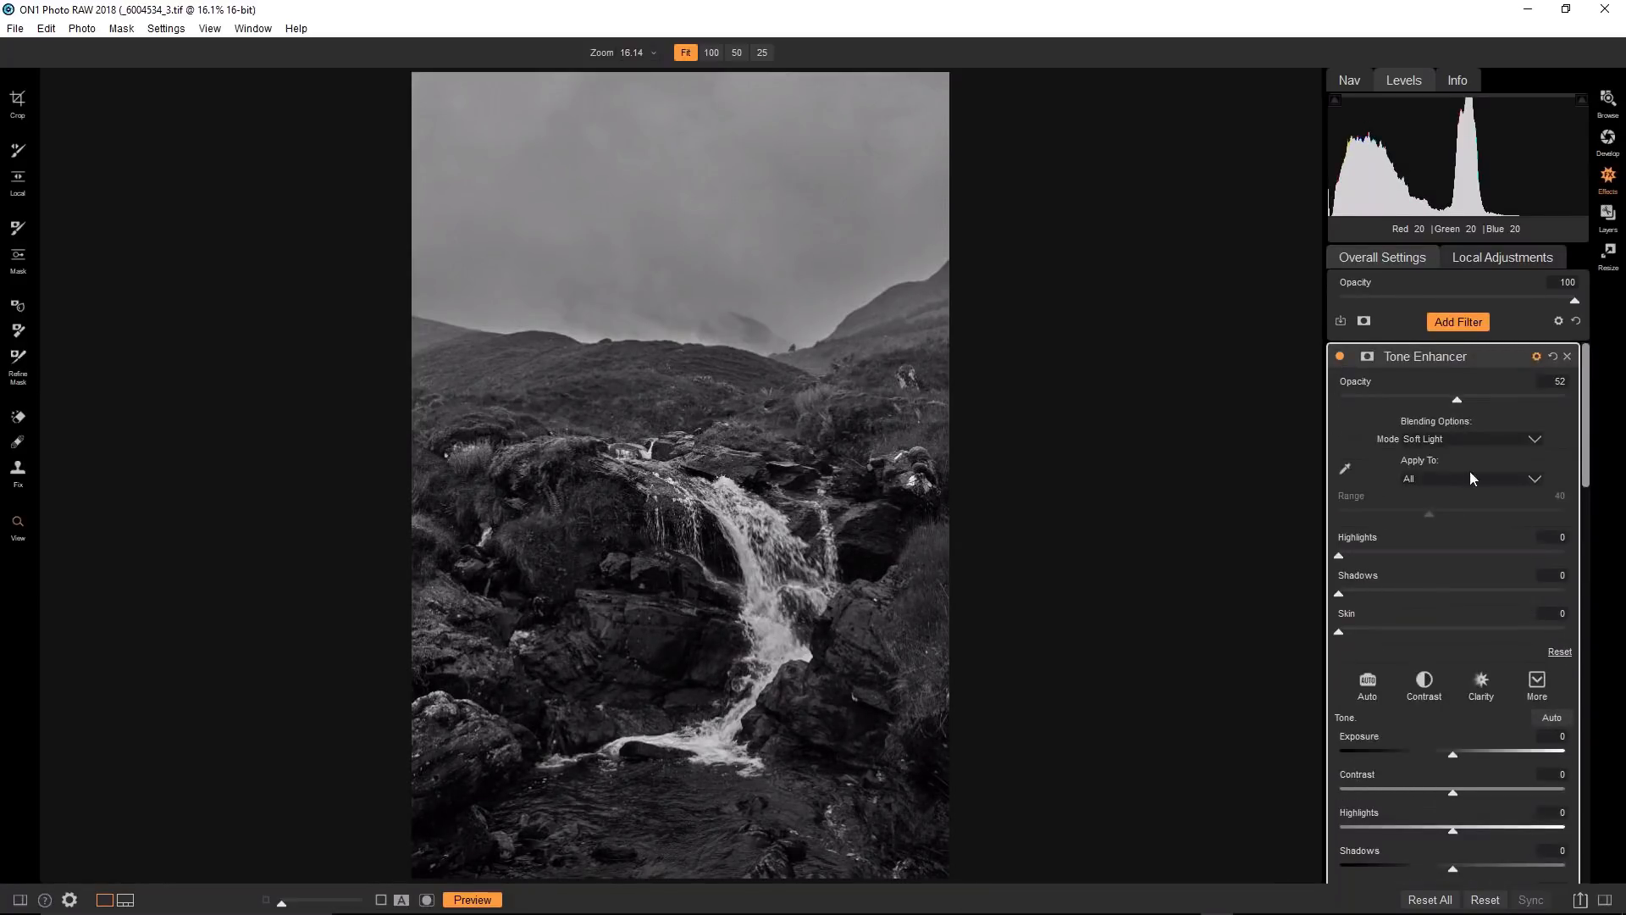
left_click(1455, 319)
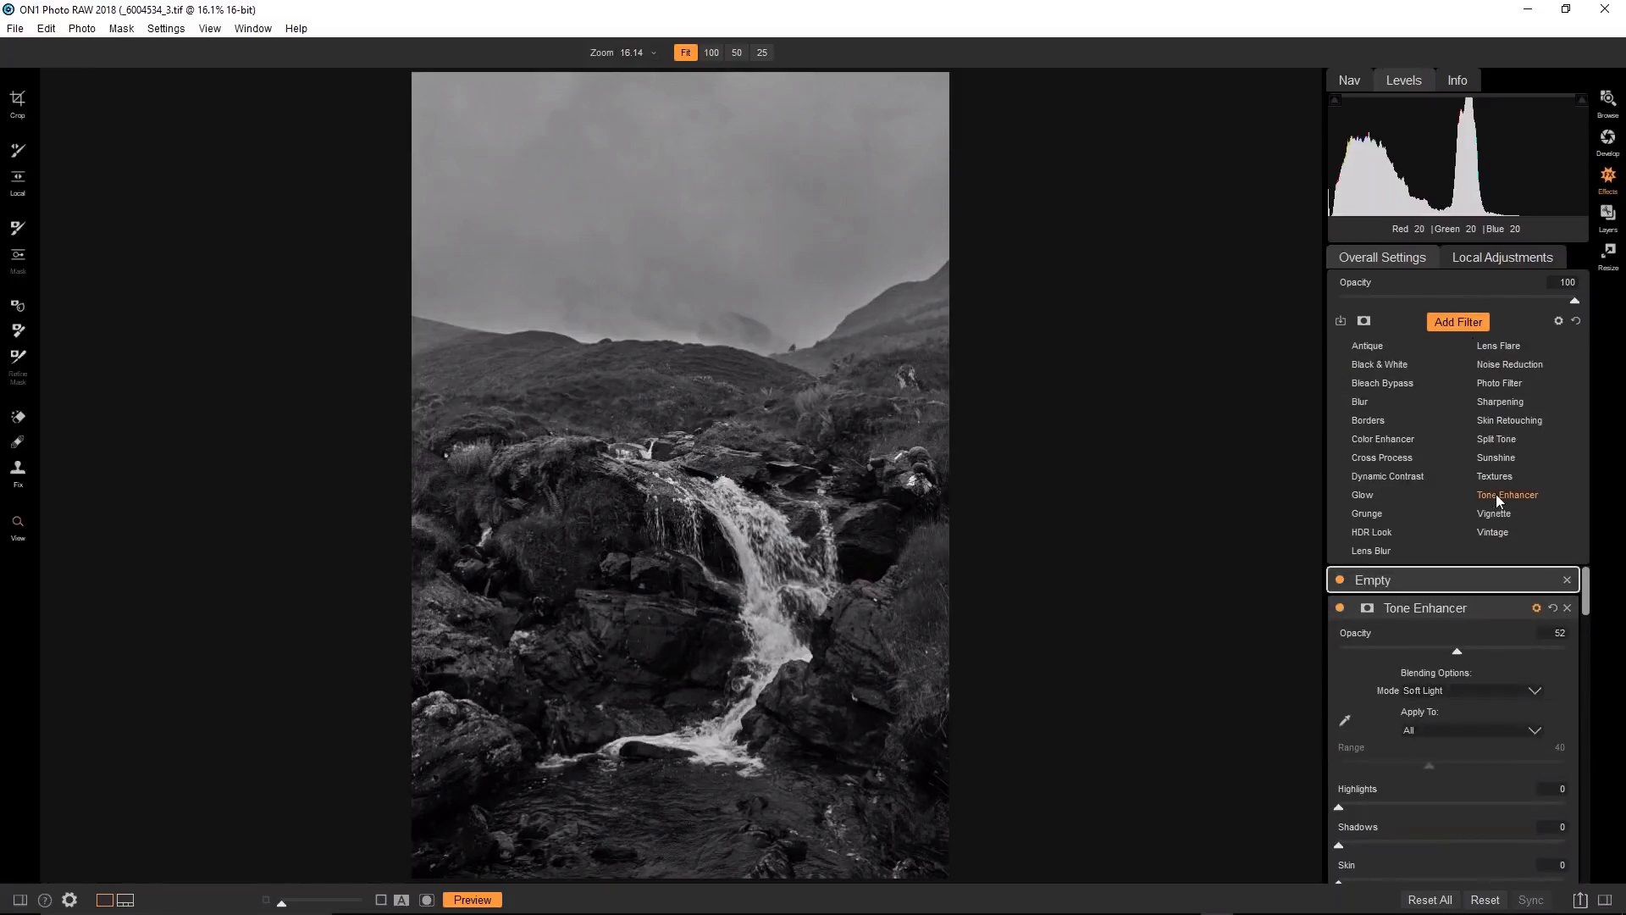
left_click(1496, 493)
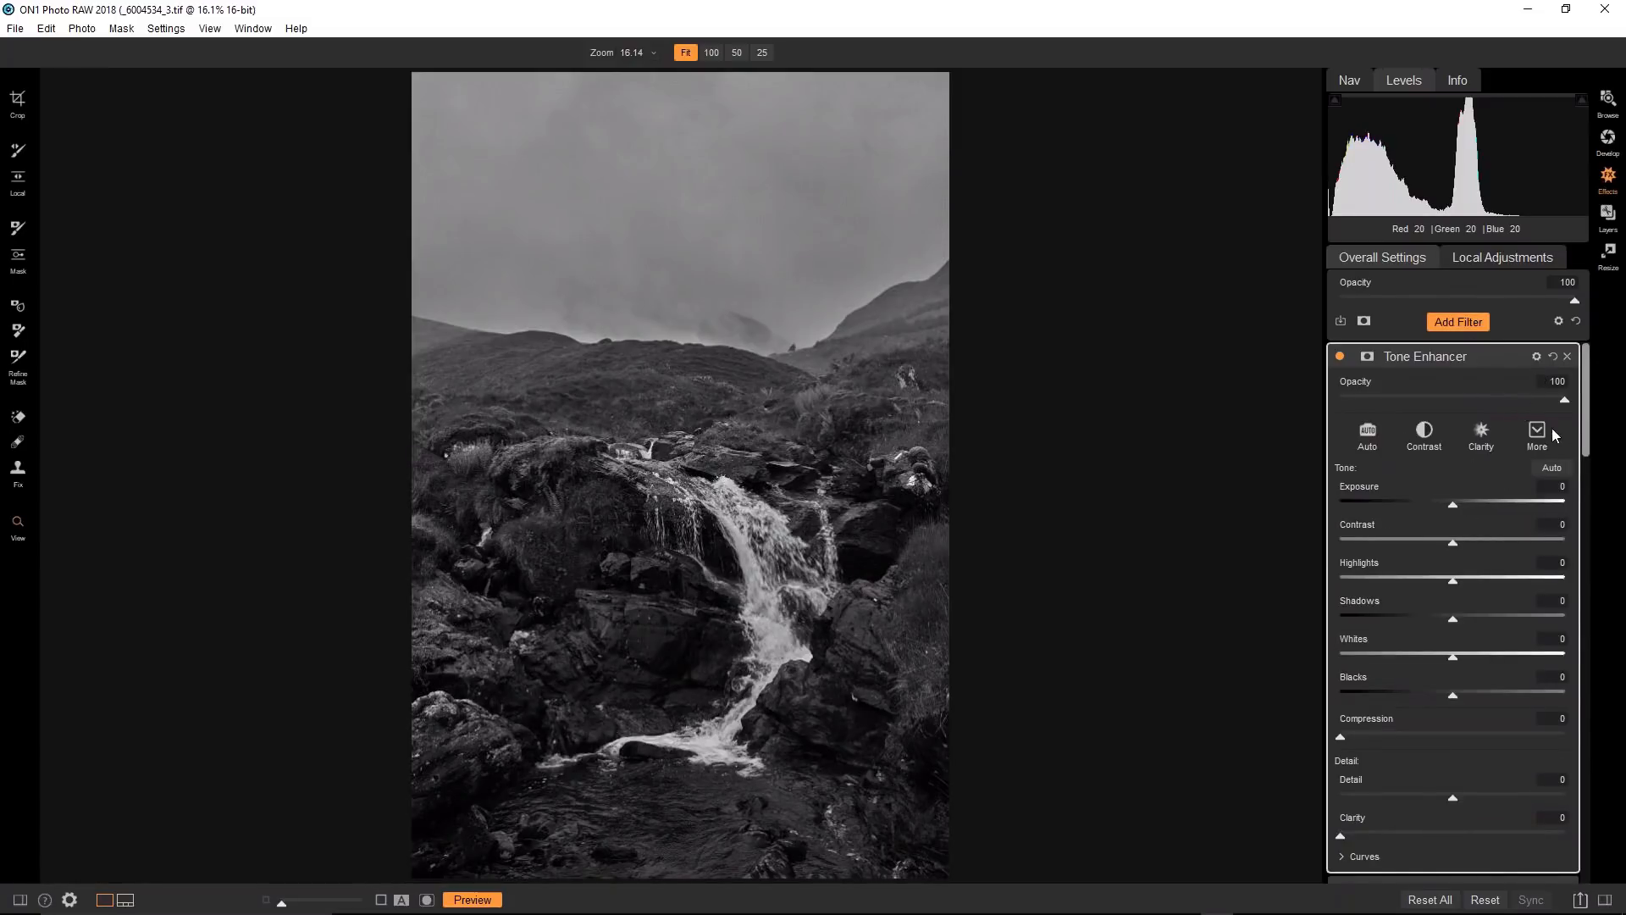
left_click(1342, 856)
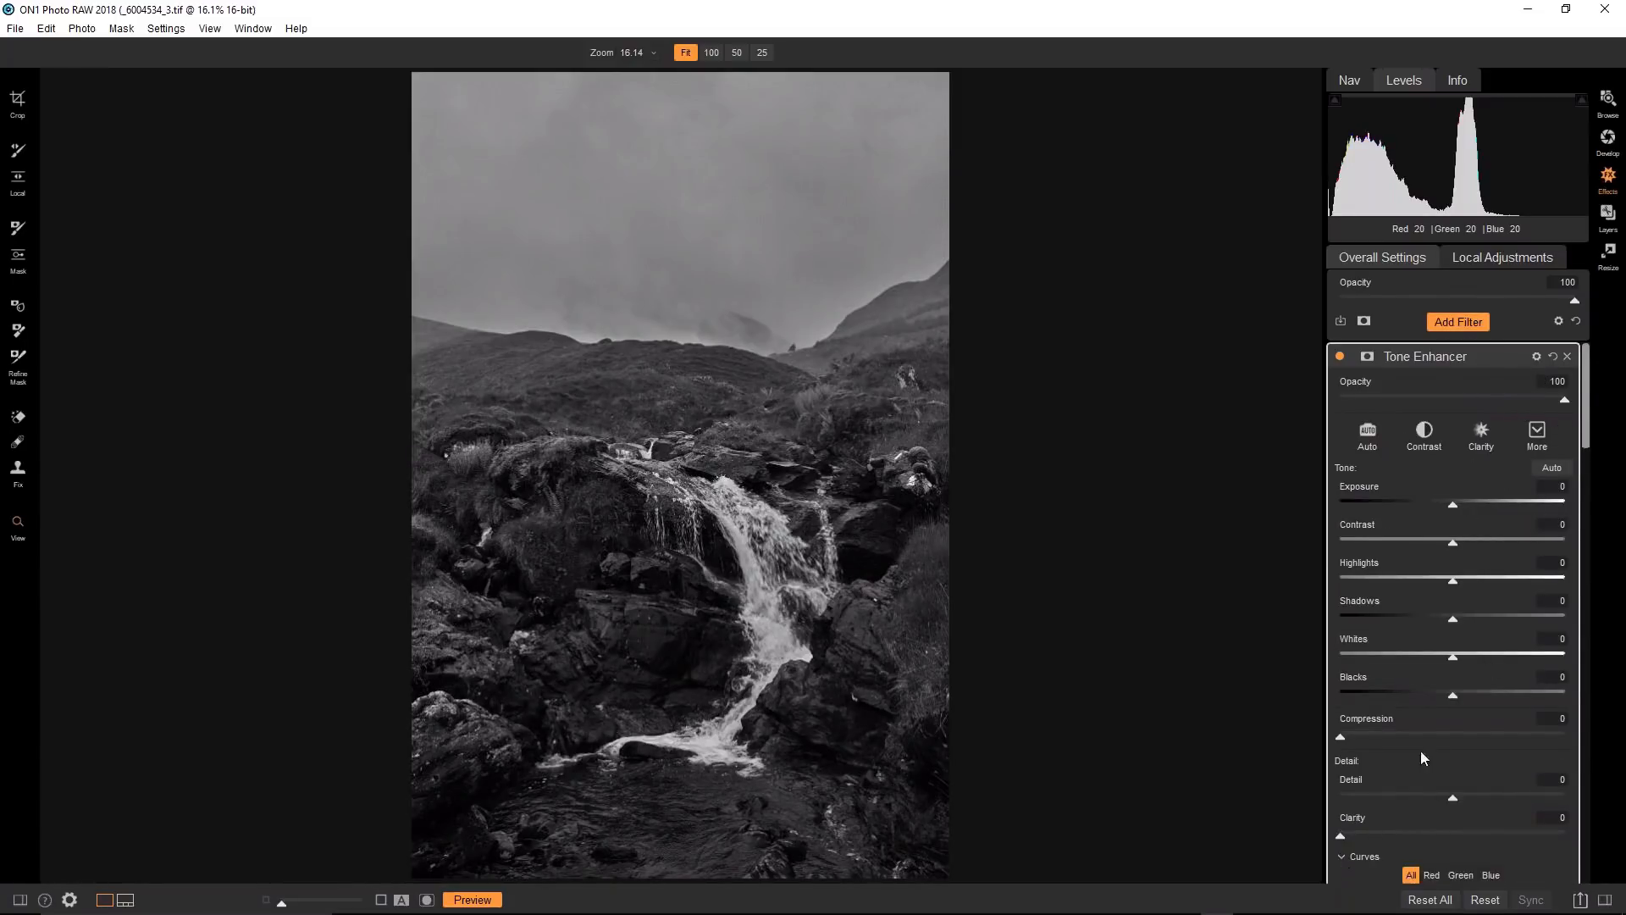
scroll(1427, 730, "down", 4)
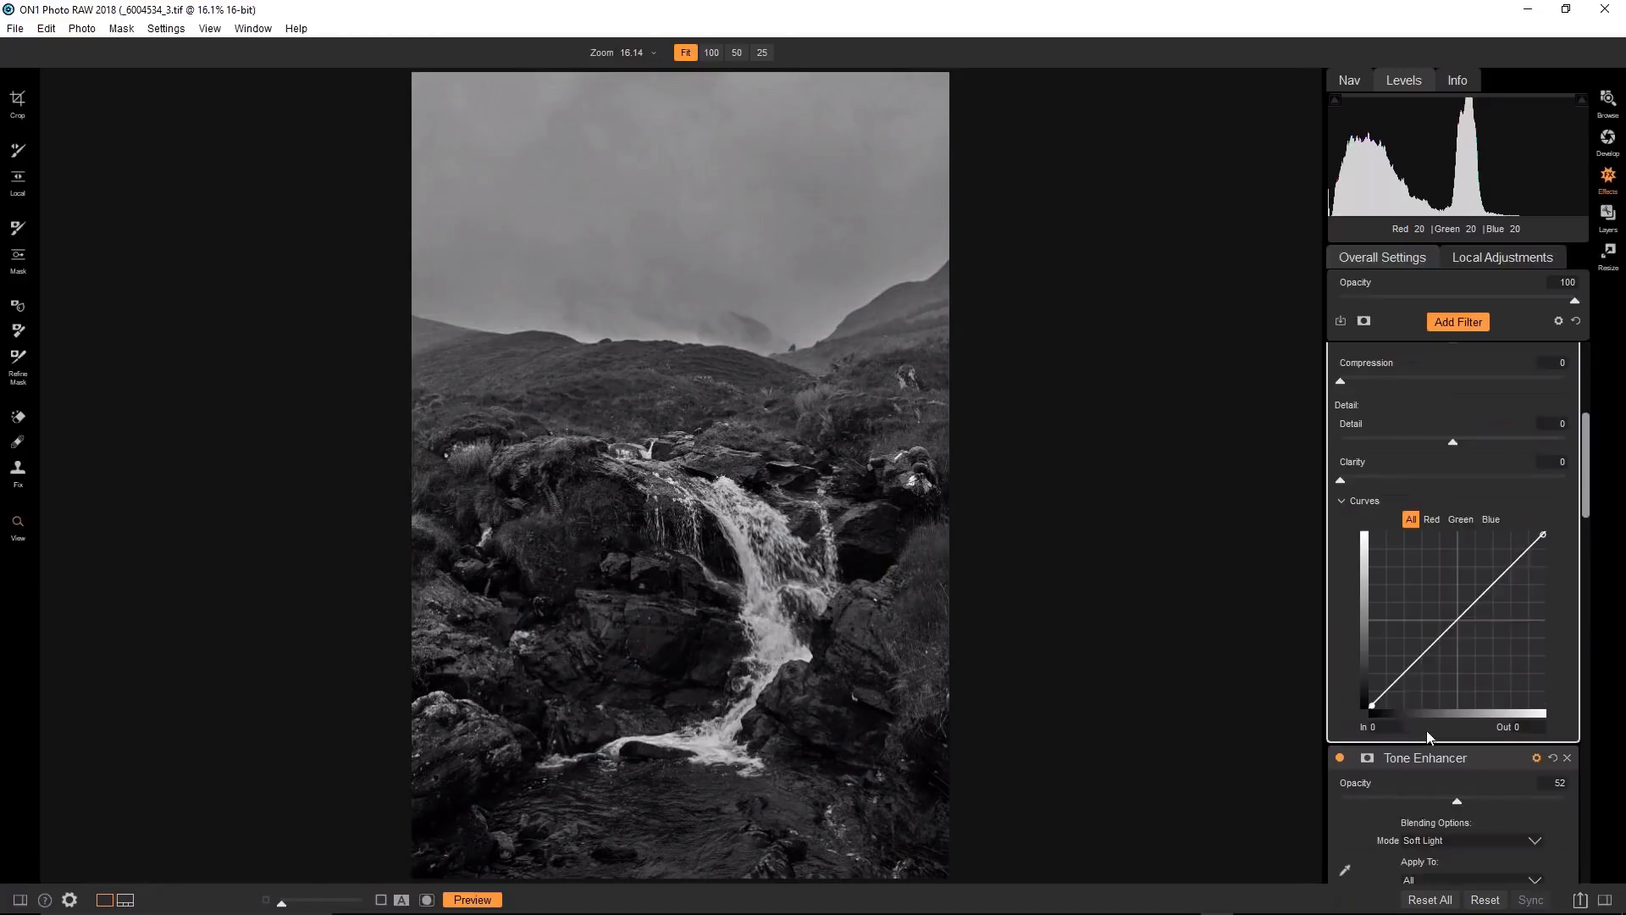
Anchor the new Tone Enhancer's combined-channel curve at its midpoint and lower quarter, and lift its black point slightly.
left_click(1457, 620)
left_click(1409, 664)
mouse_move(1371, 703)
left_mouse_down()
mouse_move(1361, 675)
mouse_move(1360, 709)
left_mouse_up()
left_click_drag(1348, 712, 1347, 706)
scroll(1354, 422, "up", 4)
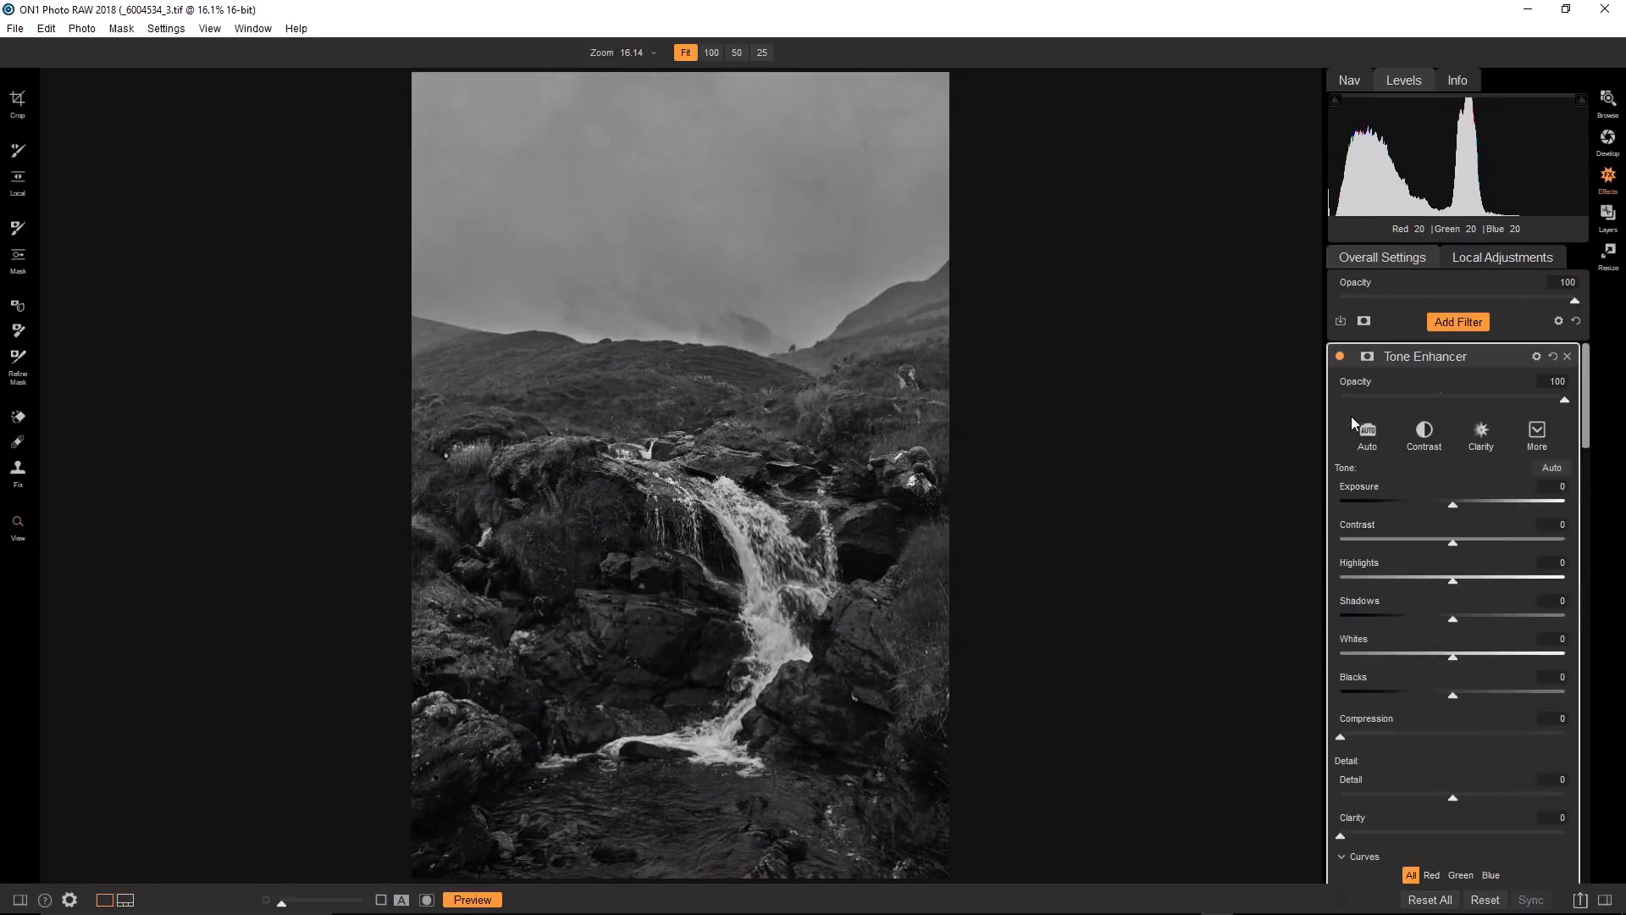
Compare the image with and without the new Tone Enhancer, leaving the filter enabled.
left_click(1338, 357)
left_click(1338, 356)
left_click(1338, 357)
left_click(1337, 355)
left_click(1337, 356)
left_click(1337, 356)
left_click(1338, 357)
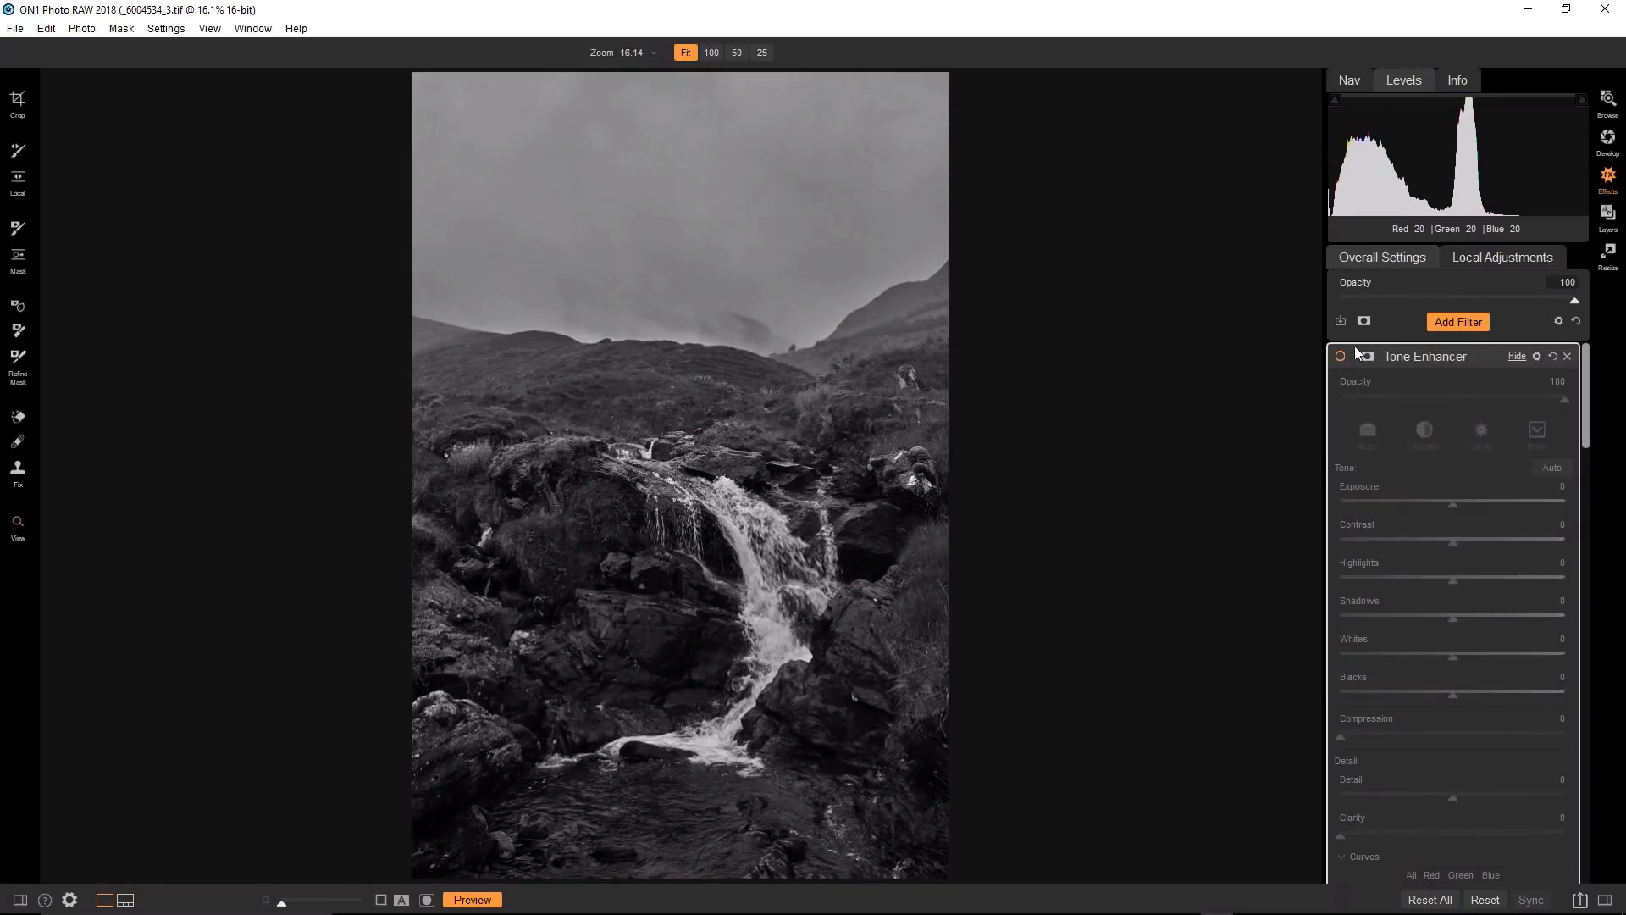
left_click(1339, 355)
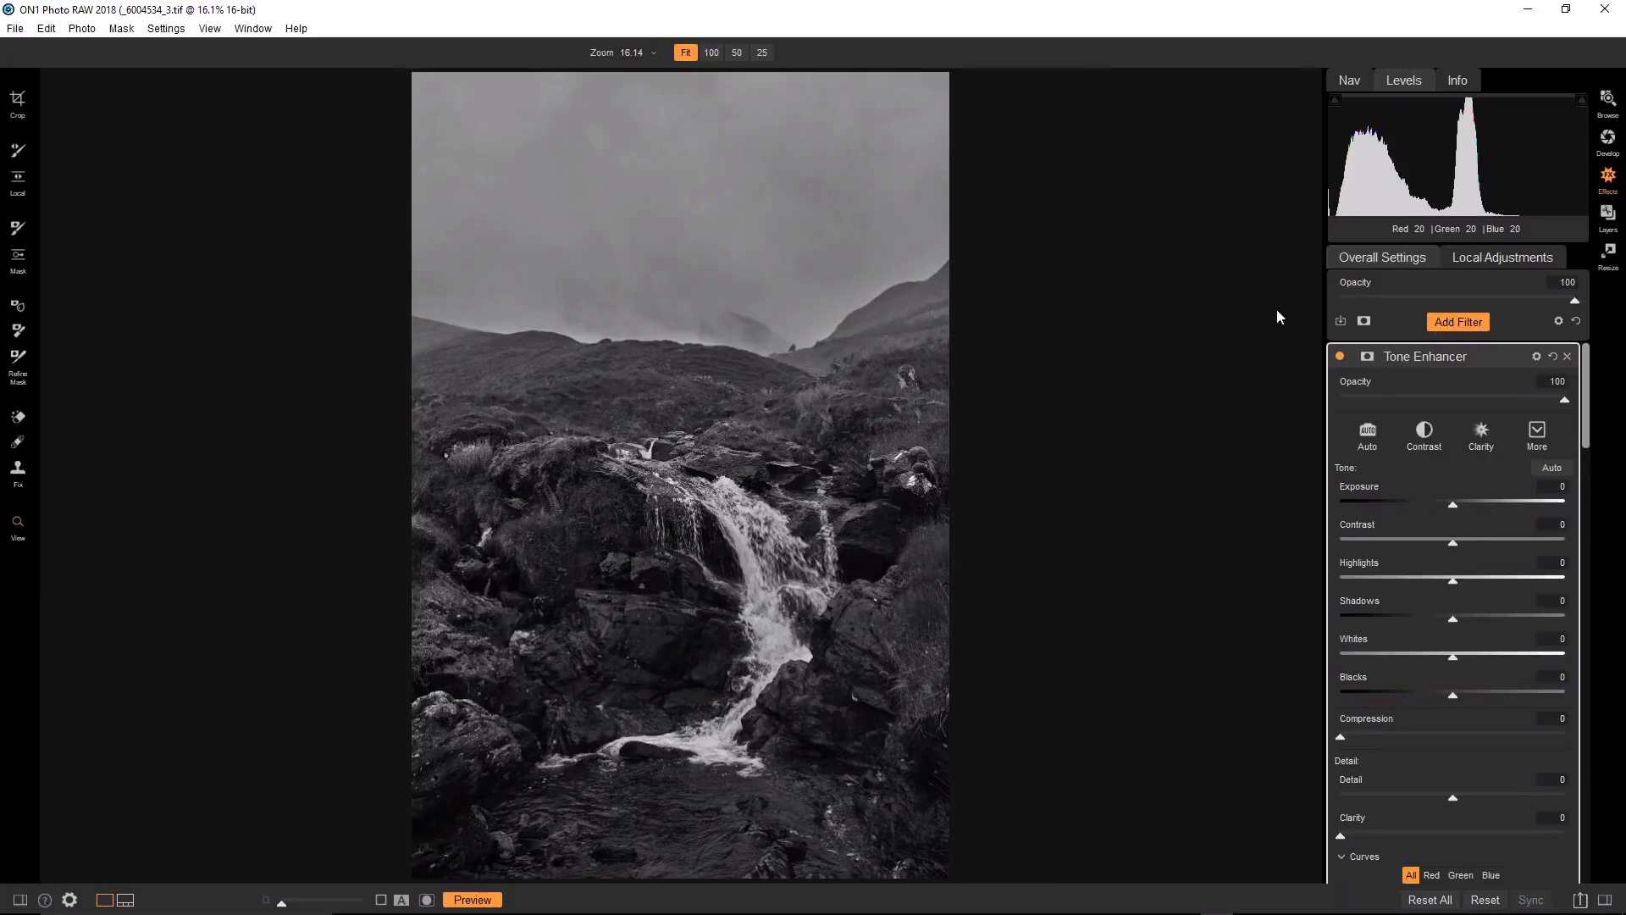
Add a Dynamic Contrast filter and zero its Small, Medium and Large contrast amounts.
left_click(1446, 325)
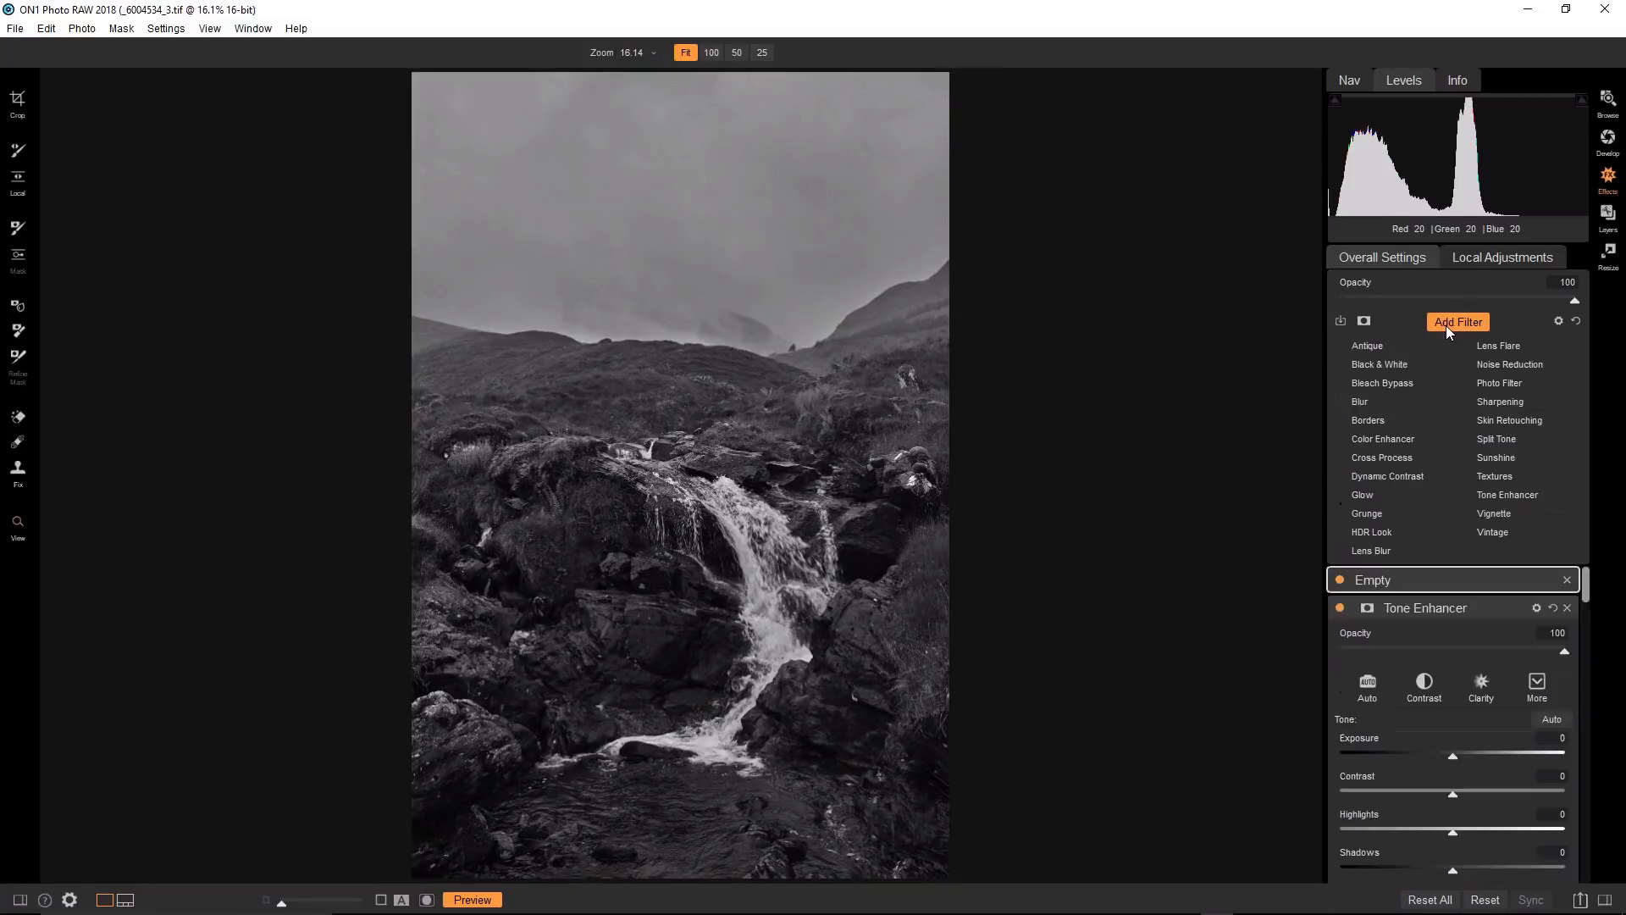
left_click(1384, 475)
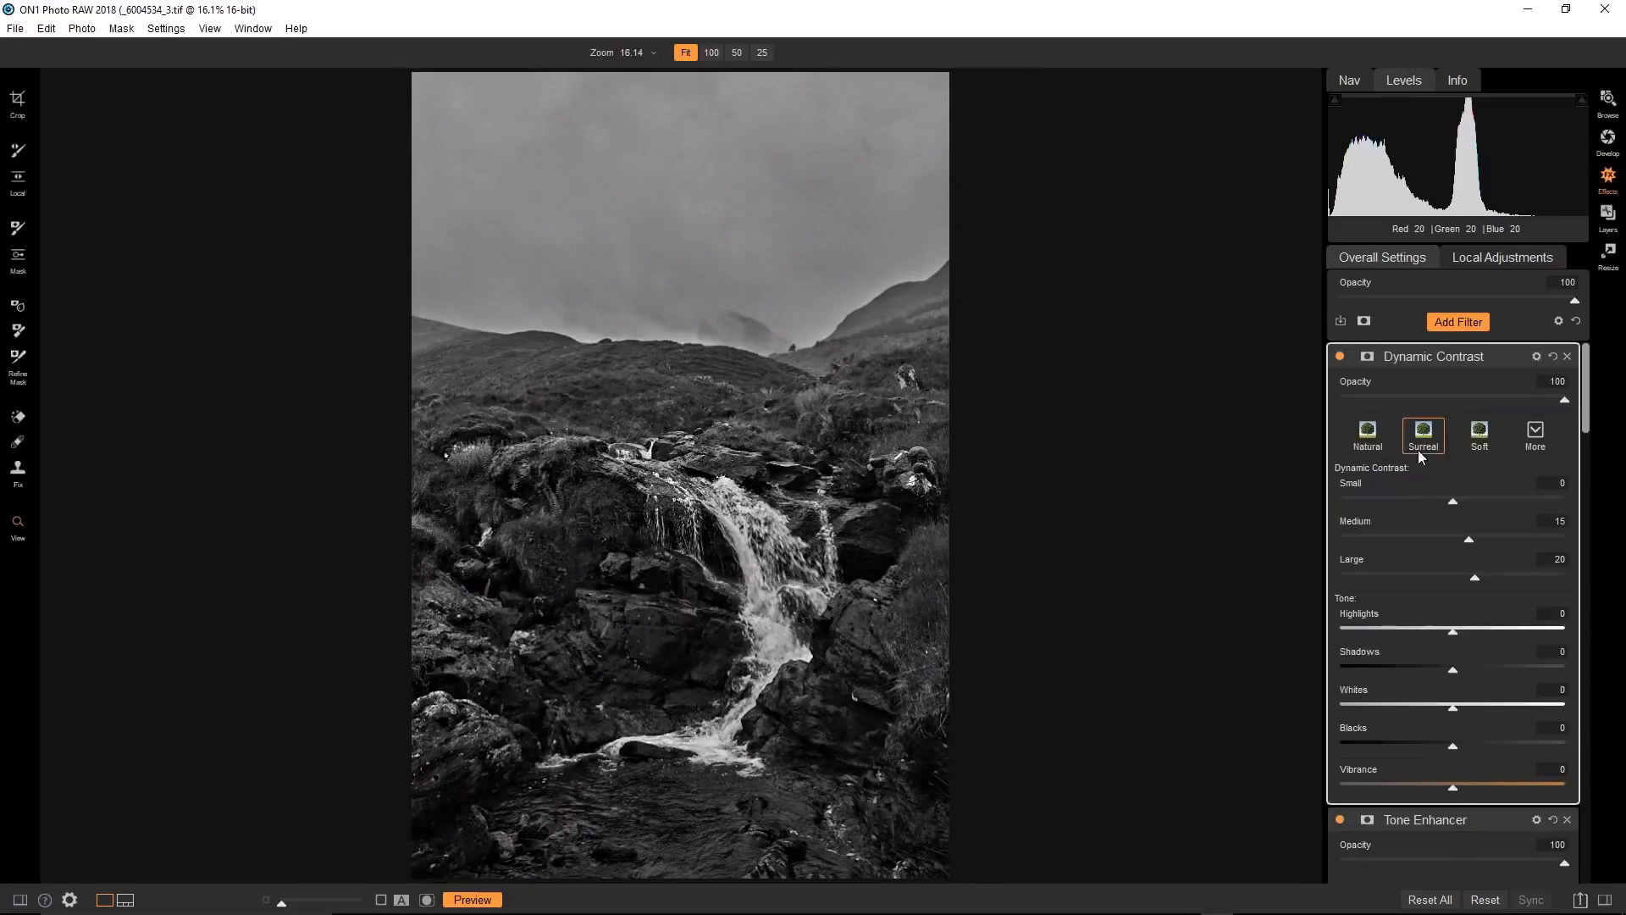
left_click(1532, 442)
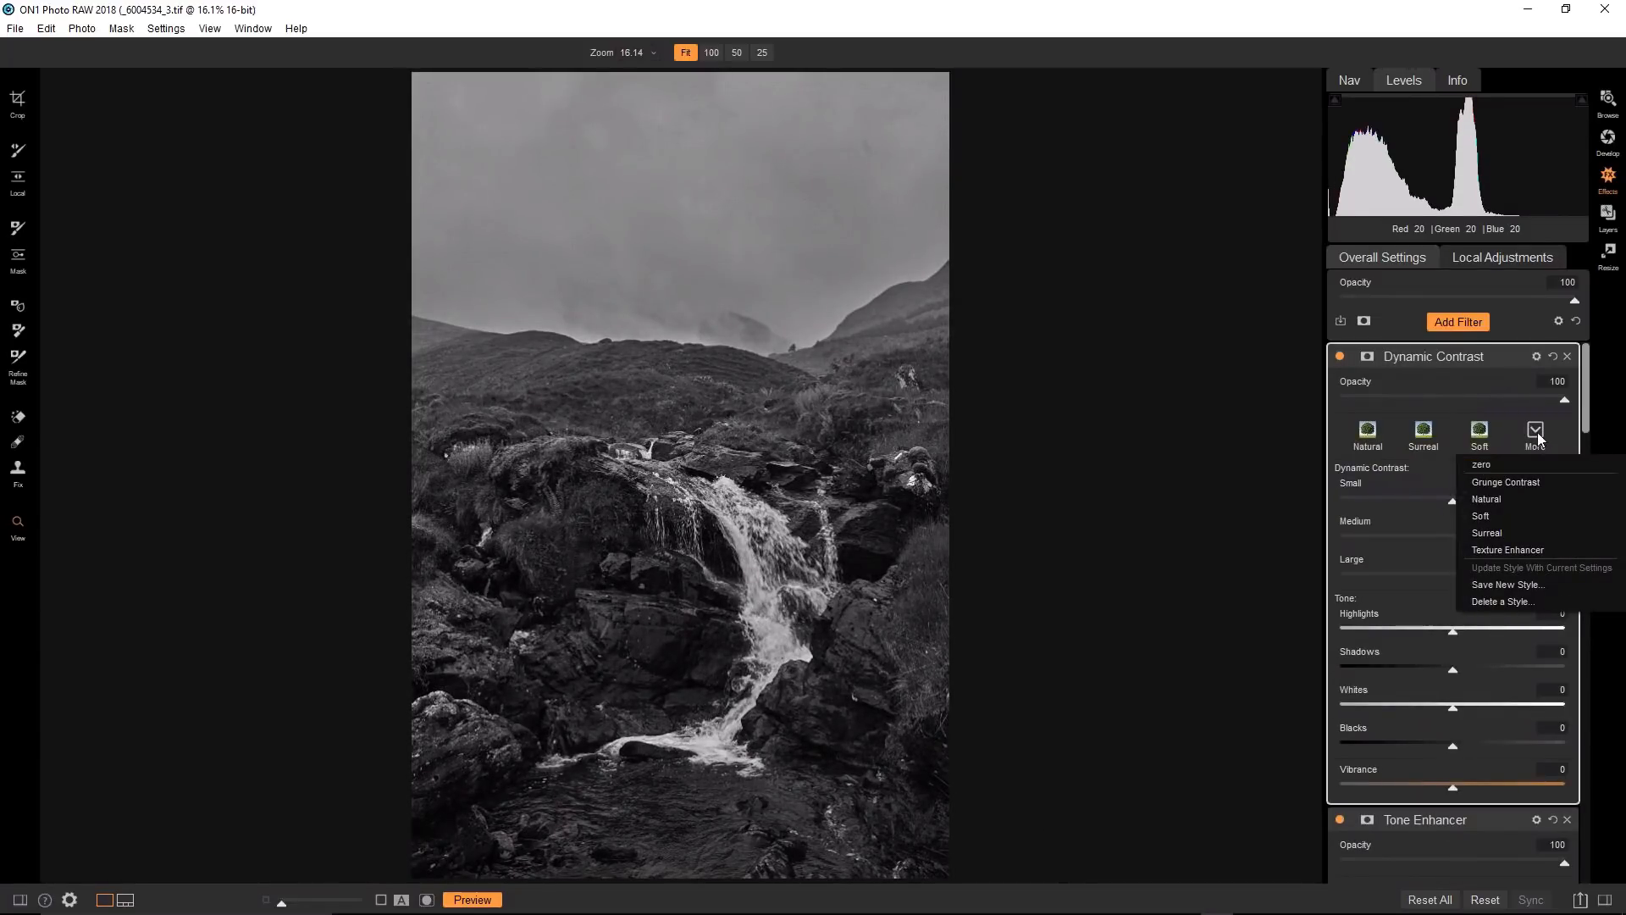
left_click(1494, 465)
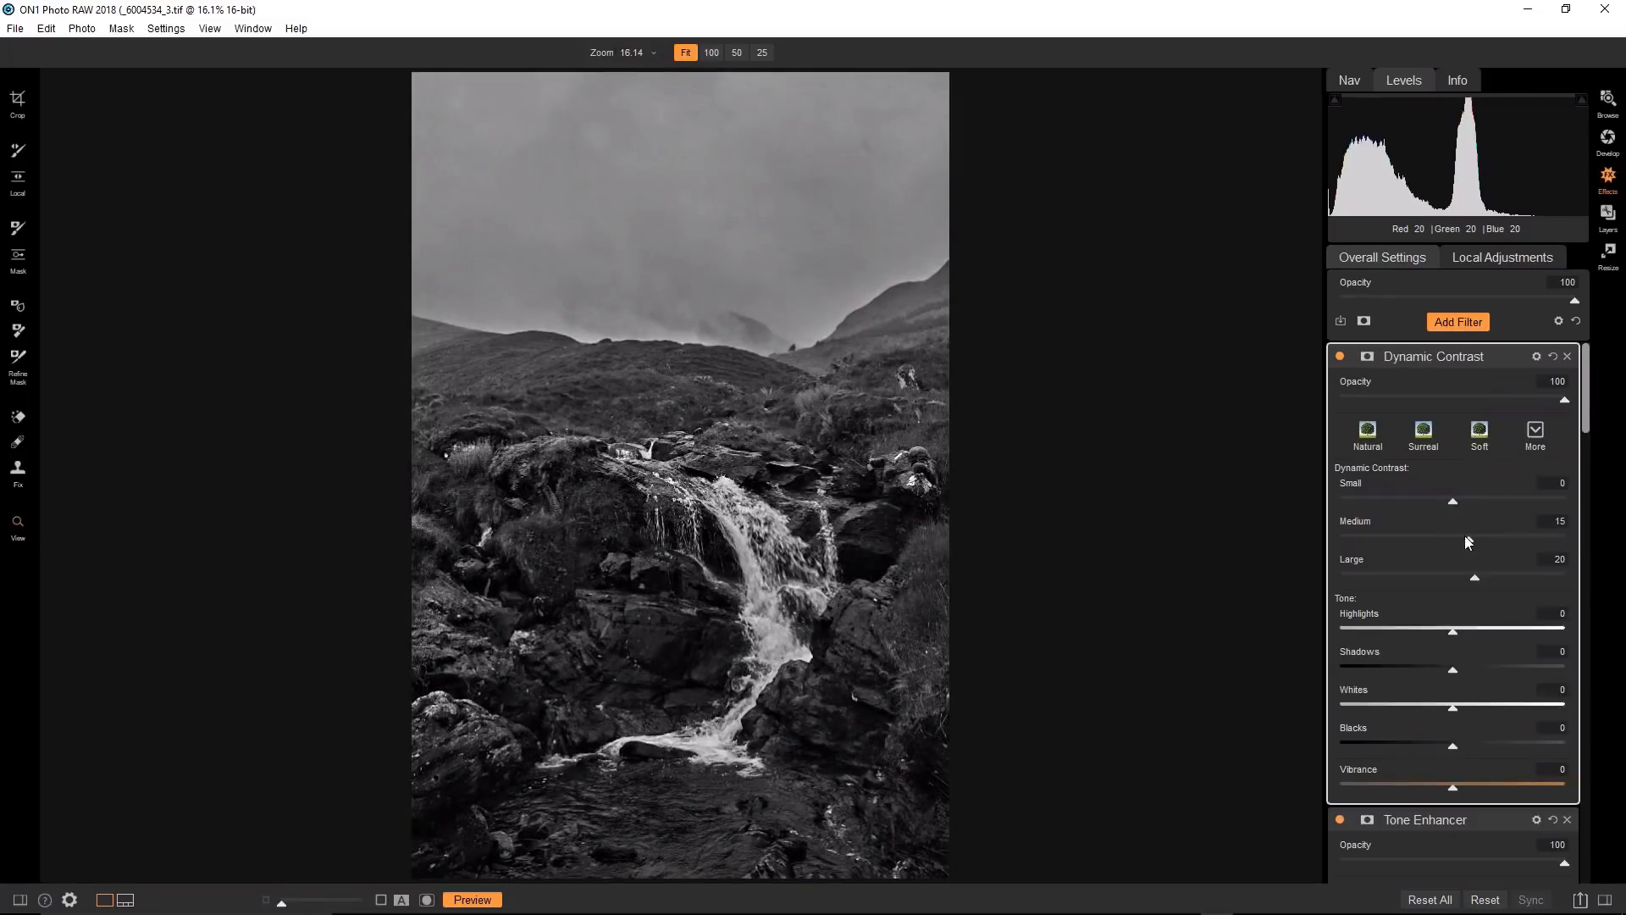
left_click(1537, 436)
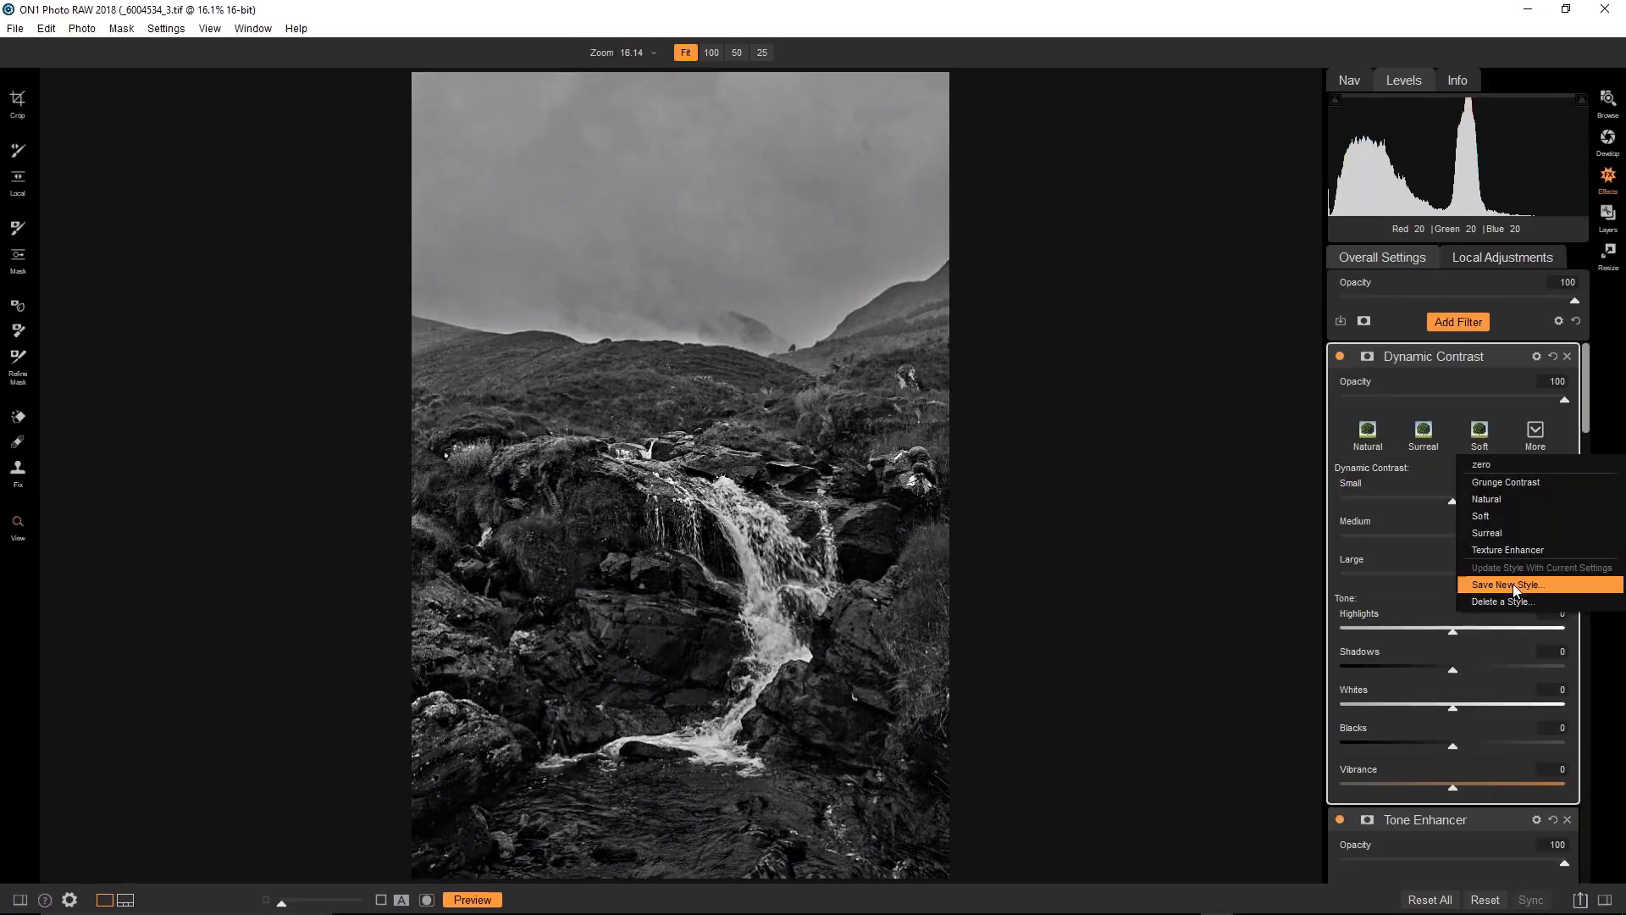
left_click(1512, 547)
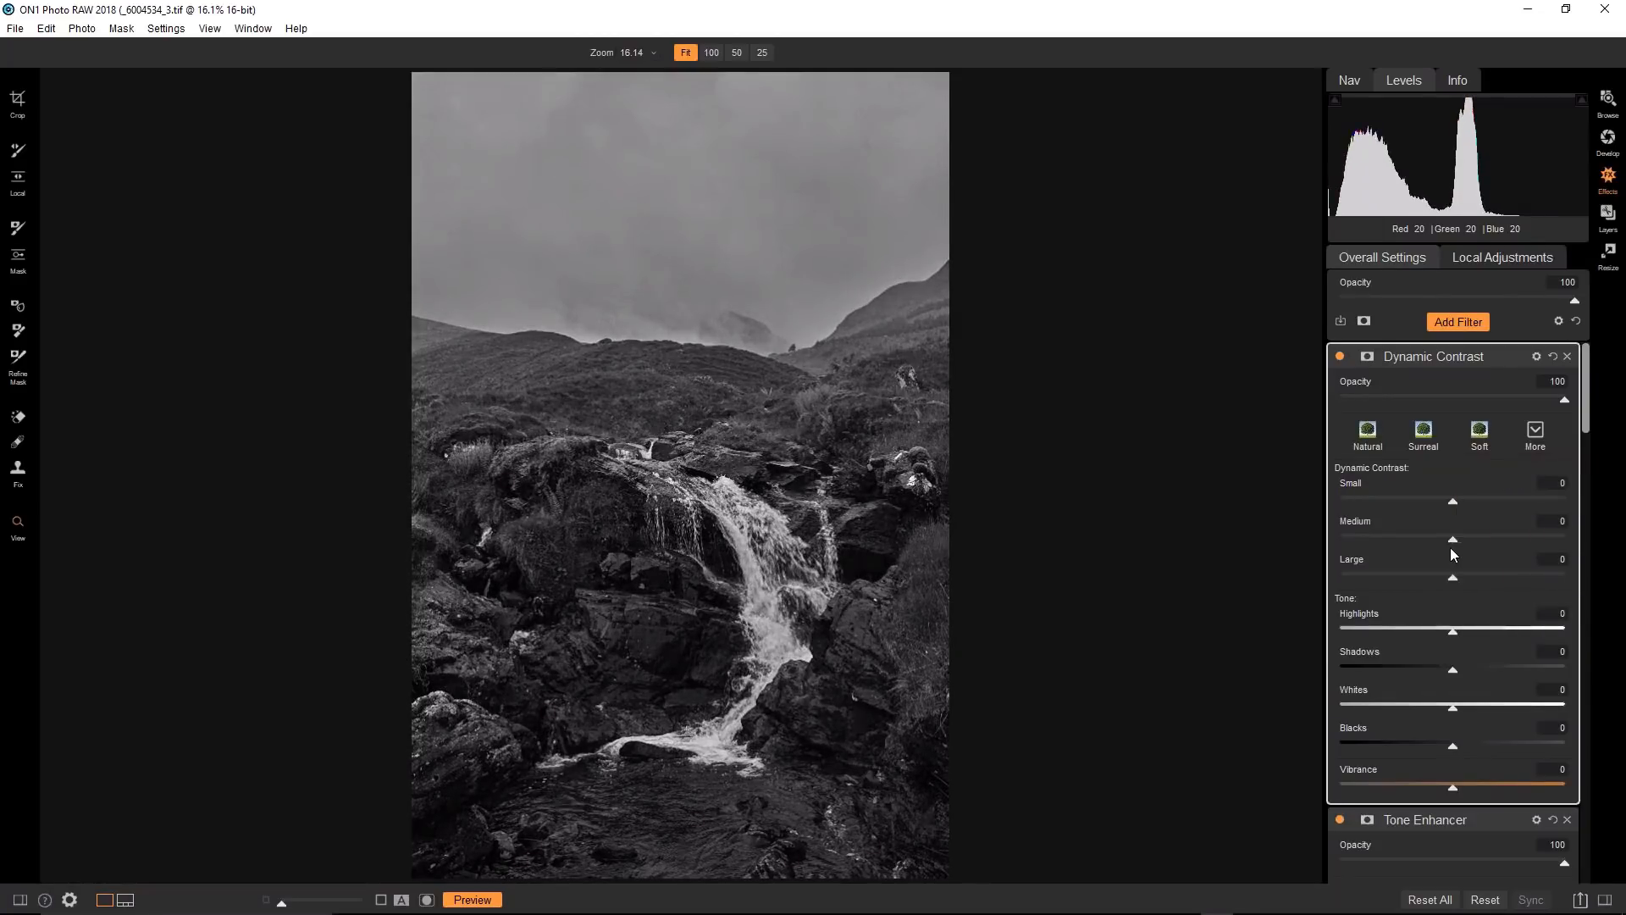
Set Dynamic Contrast's Small to -1 and Large to 7, and compare the image with and without the filter.
left_click_drag(1453, 539, 1461, 573)
left_click_drag(1461, 576, 1461, 577)
left_click(1340, 355)
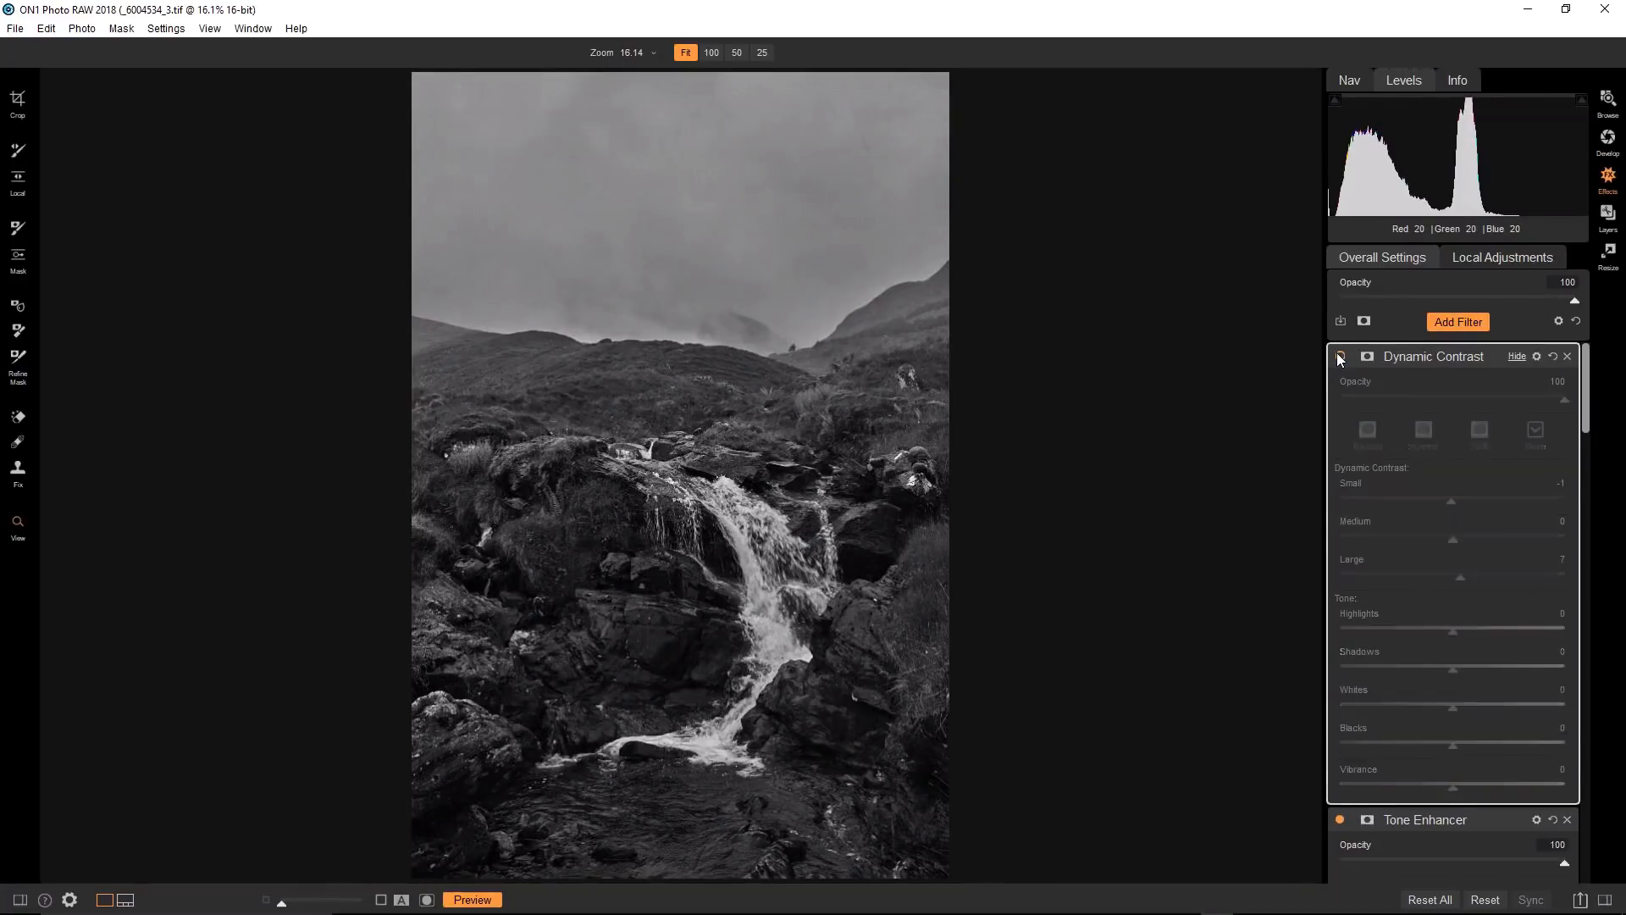
left_click(1340, 355)
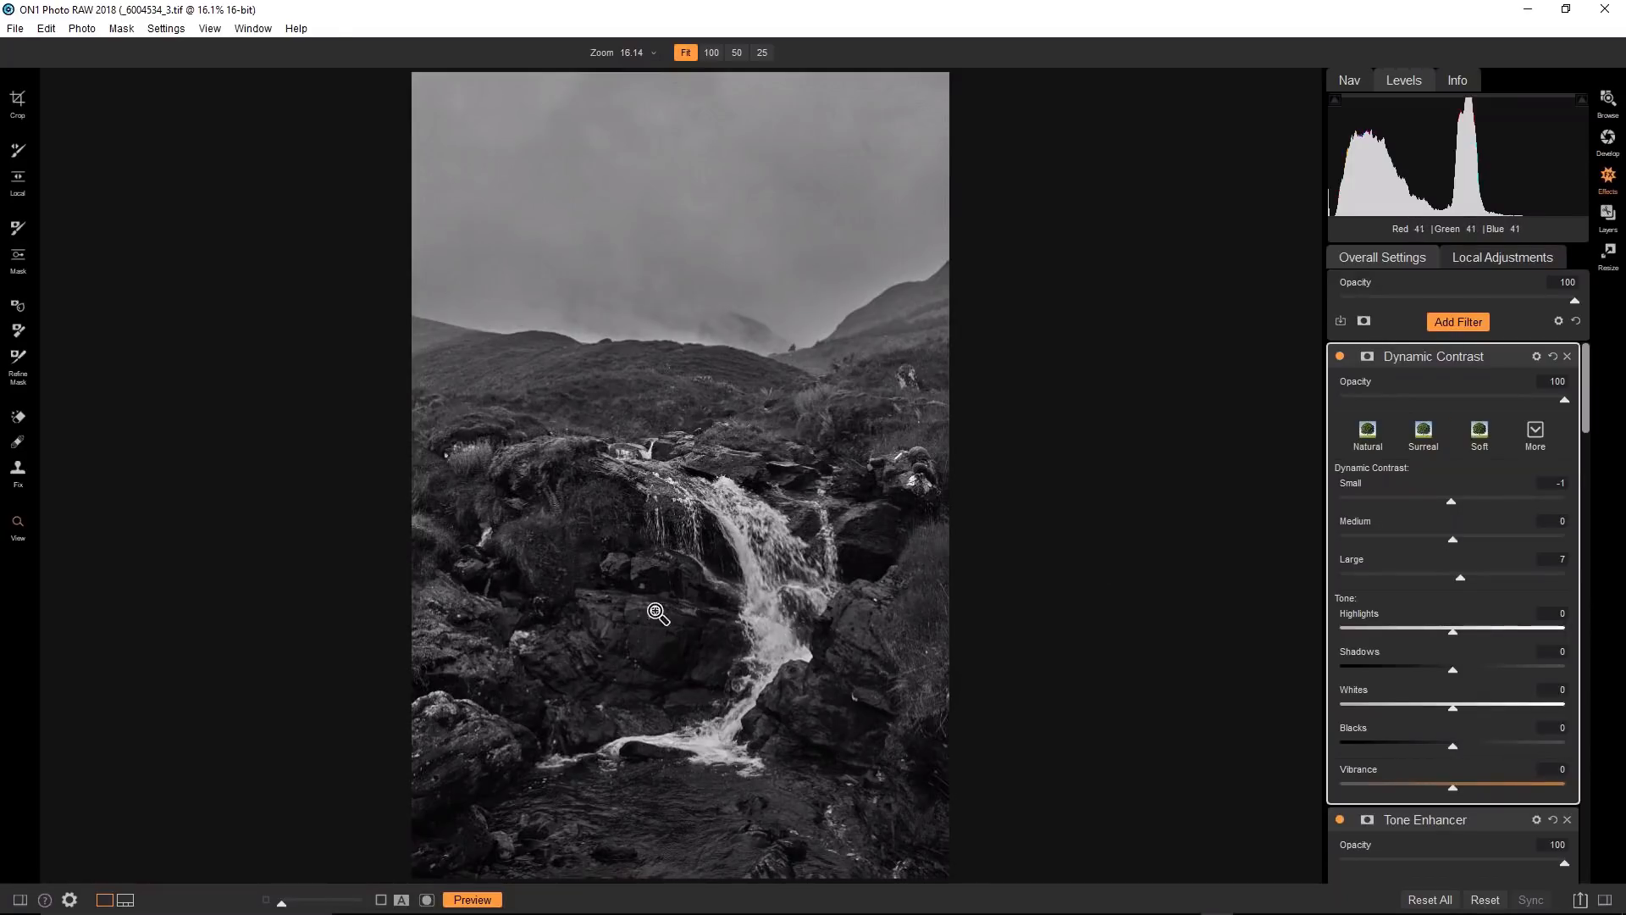
Paint the Dynamic Contrast filter out of the hills and foreground with a 1400-size masking brush, keeping it on the sky.
left_click(1372, 358)
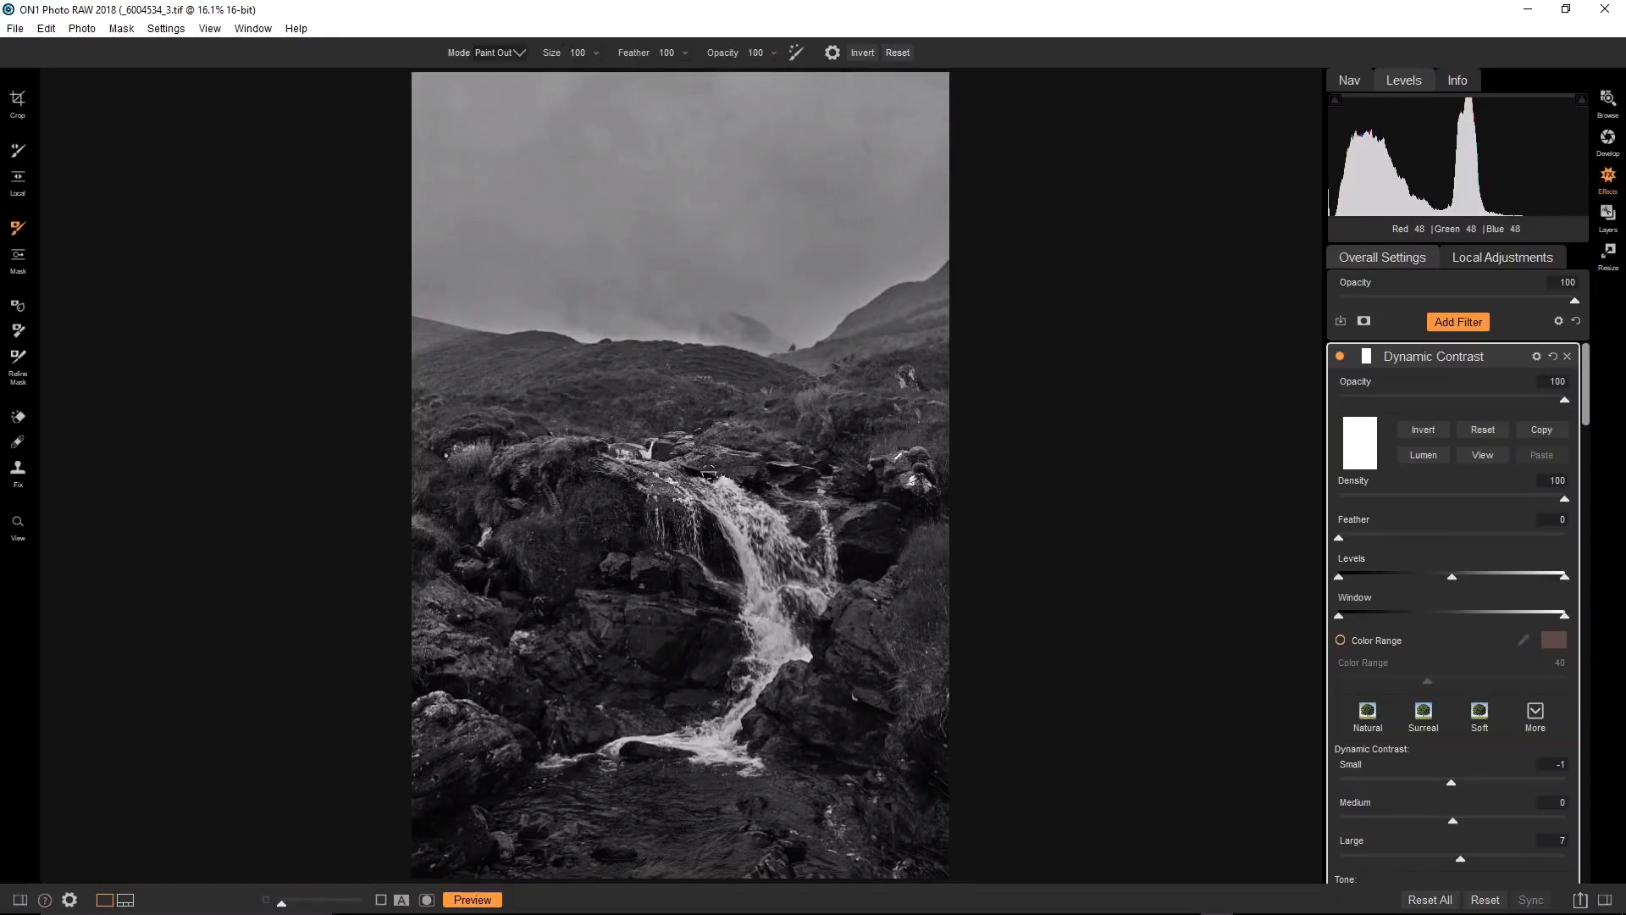
key("bracketright")
key("bracketright")
key("bracketright")
key("bracketright")
key("bracketright")
key("bracketright")
key("bracketright")
key("bracketright")
key("bracketright")
key("bracketright")
key("bracketright")
key("bracketright")
key("bracketright")
key("bracketright")
mouse_move(398, 424)
left_mouse_down()
mouse_move(678, 432)
mouse_move(932, 404)
left_mouse_up()
mouse_move(396, 729)
left_mouse_down()
mouse_move(951, 759)
mouse_move(542, 813)
left_mouse_up()
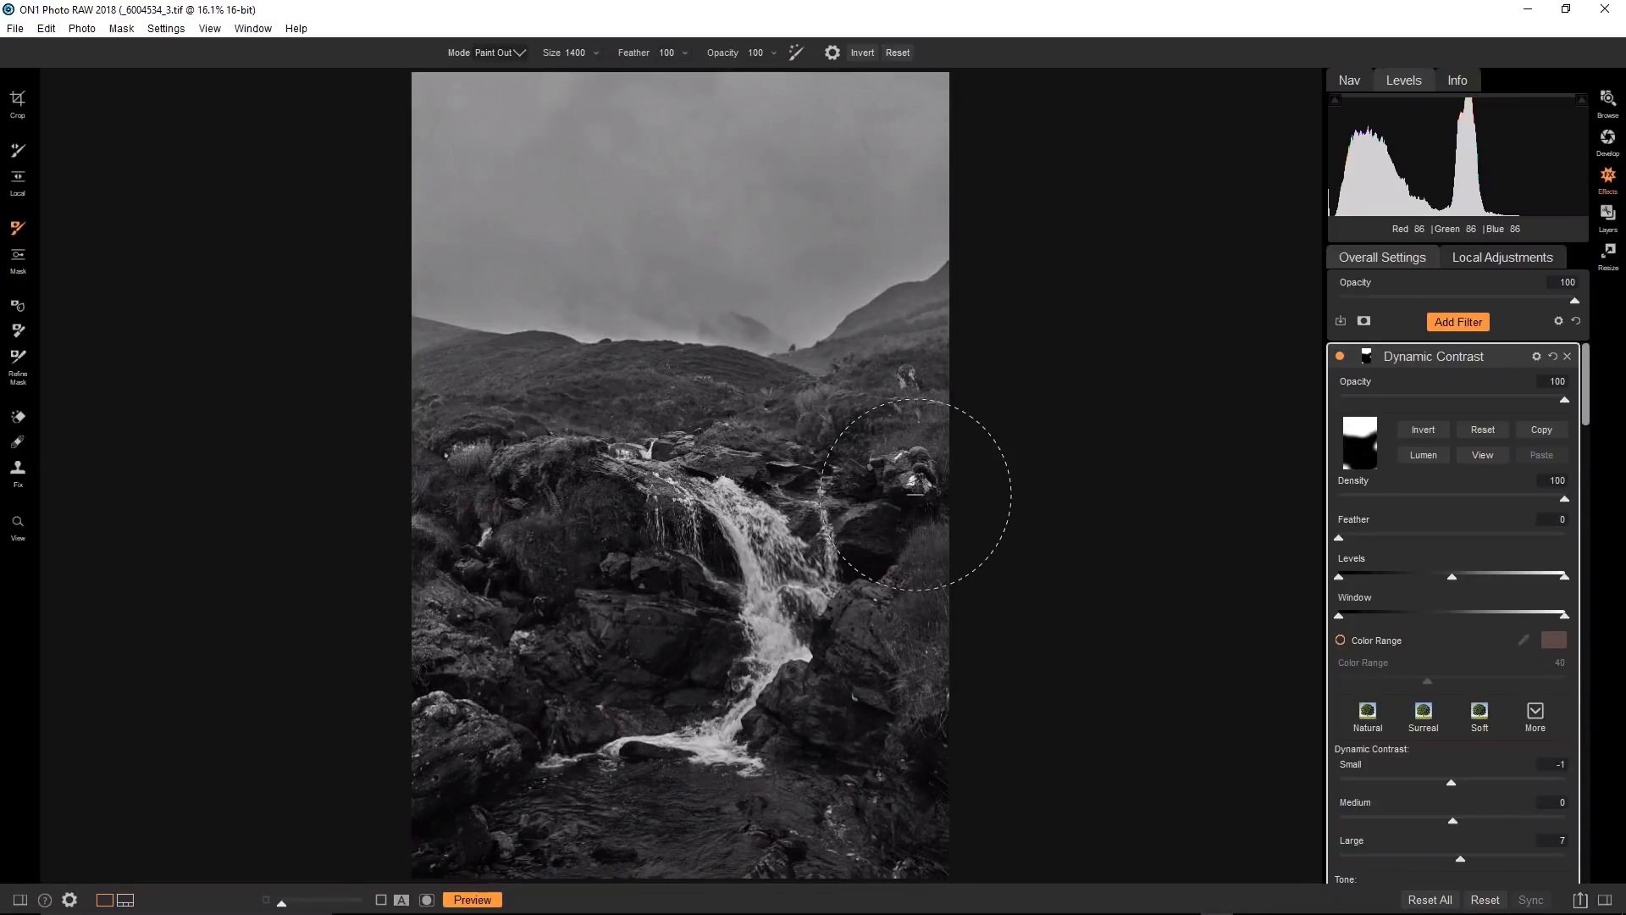
Clean up leftover patches in the foreground of the Dynamic Contrast mask and inspect the masked photo up close.
left_click(1475, 455)
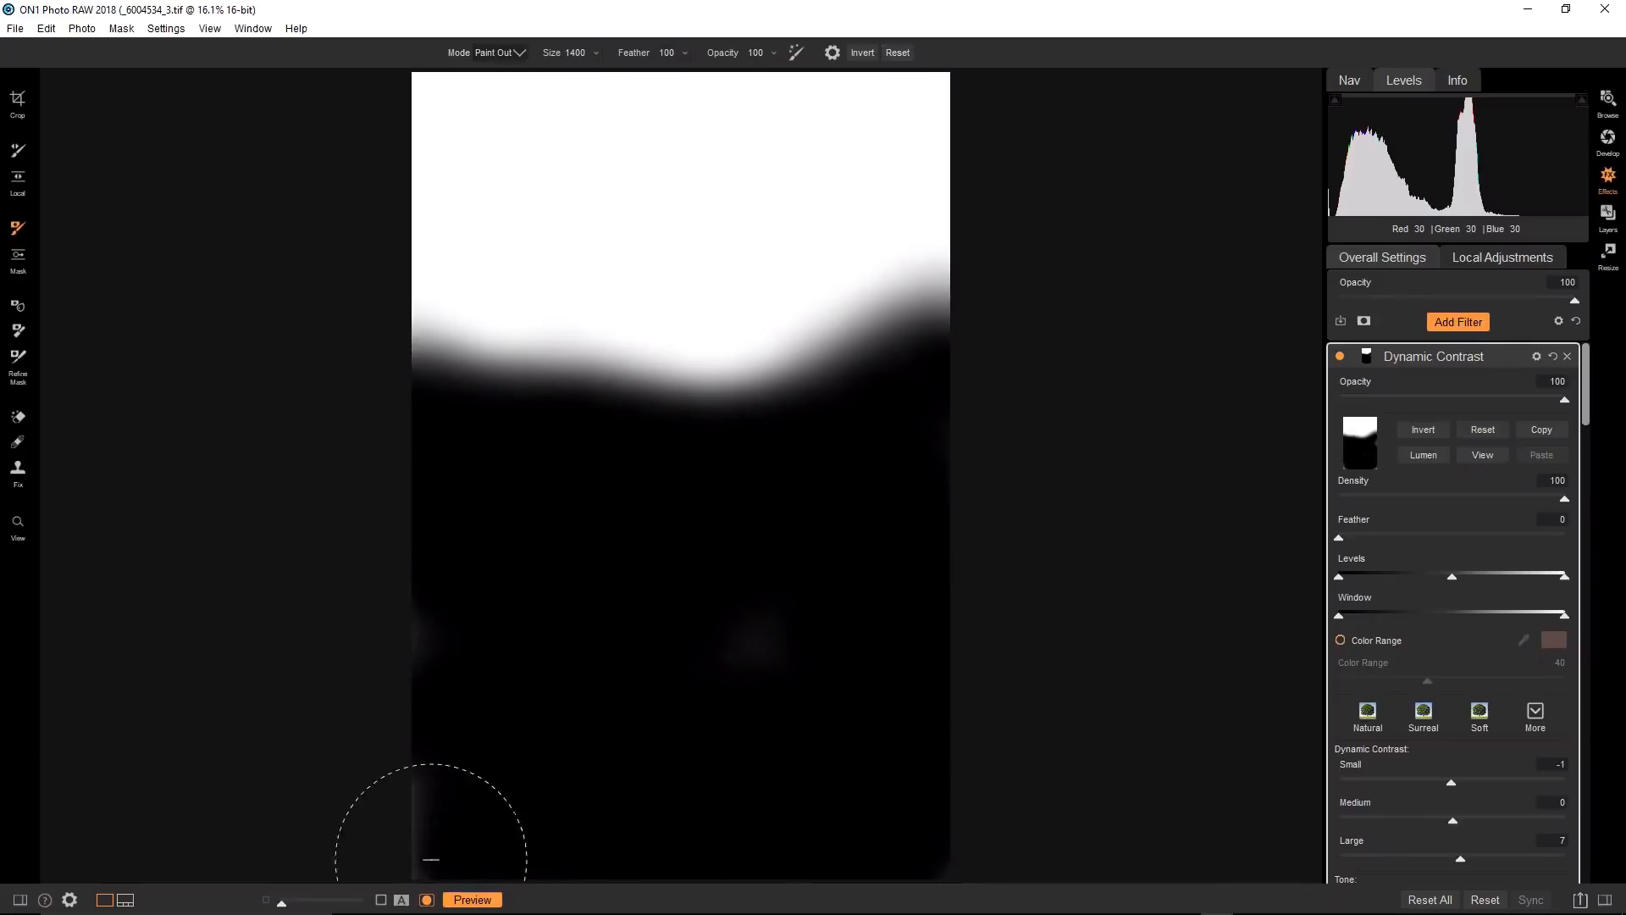
mouse_move(431, 859)
left_mouse_down()
mouse_move(390, 640)
mouse_move(864, 646)
left_mouse_up()
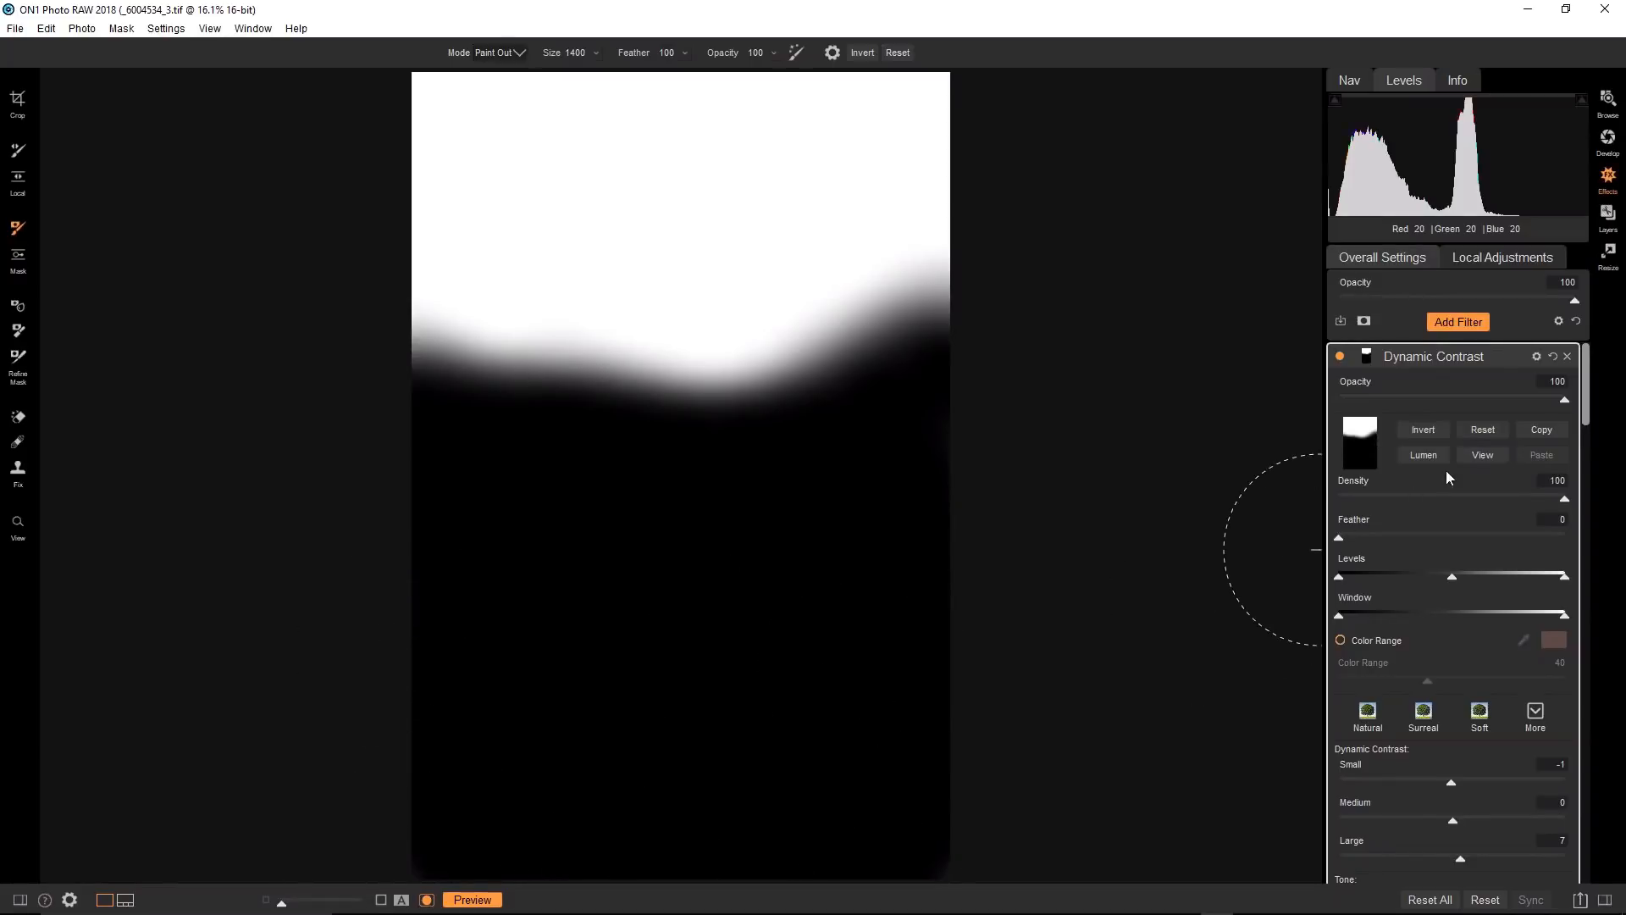
left_click(1479, 456)
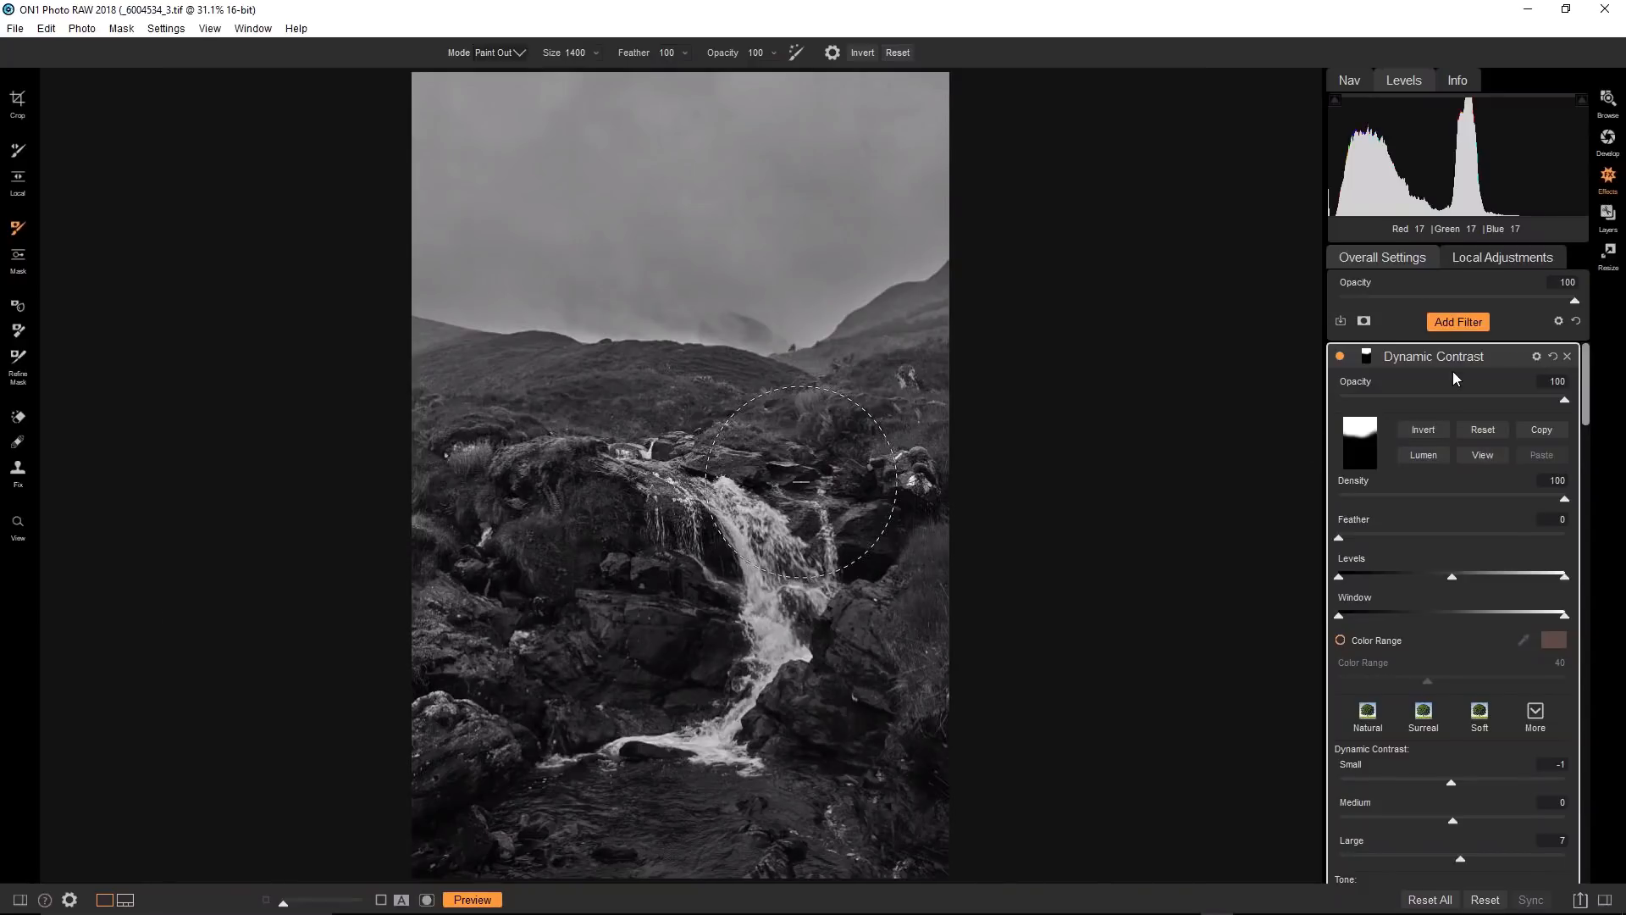
key("ctrl+equal")
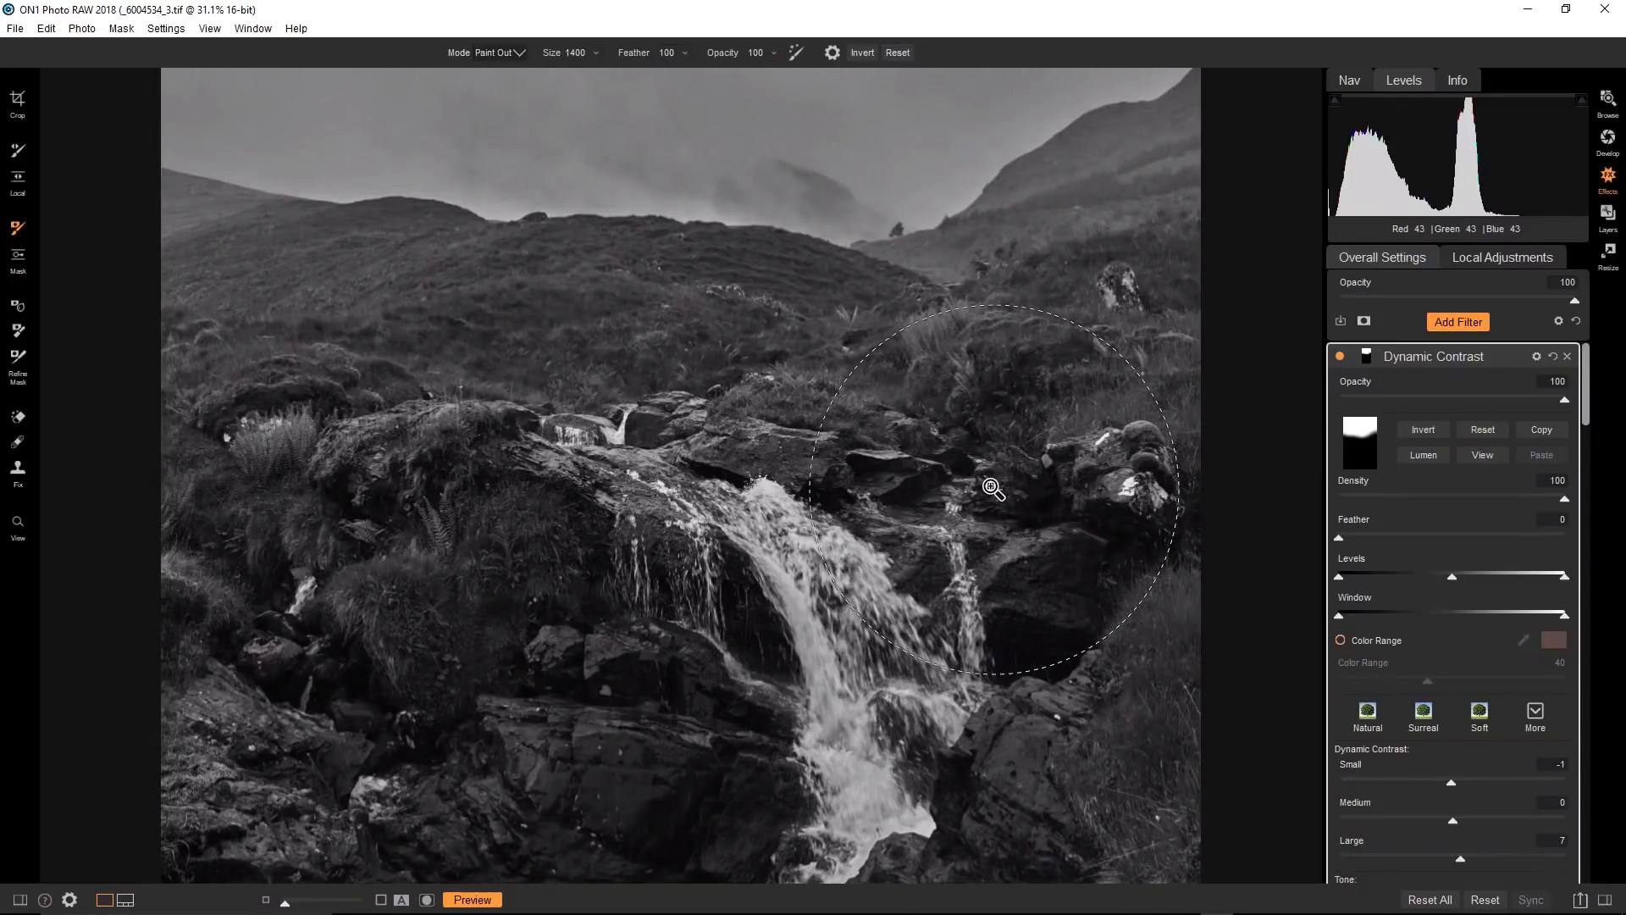
key("ctrl+0")
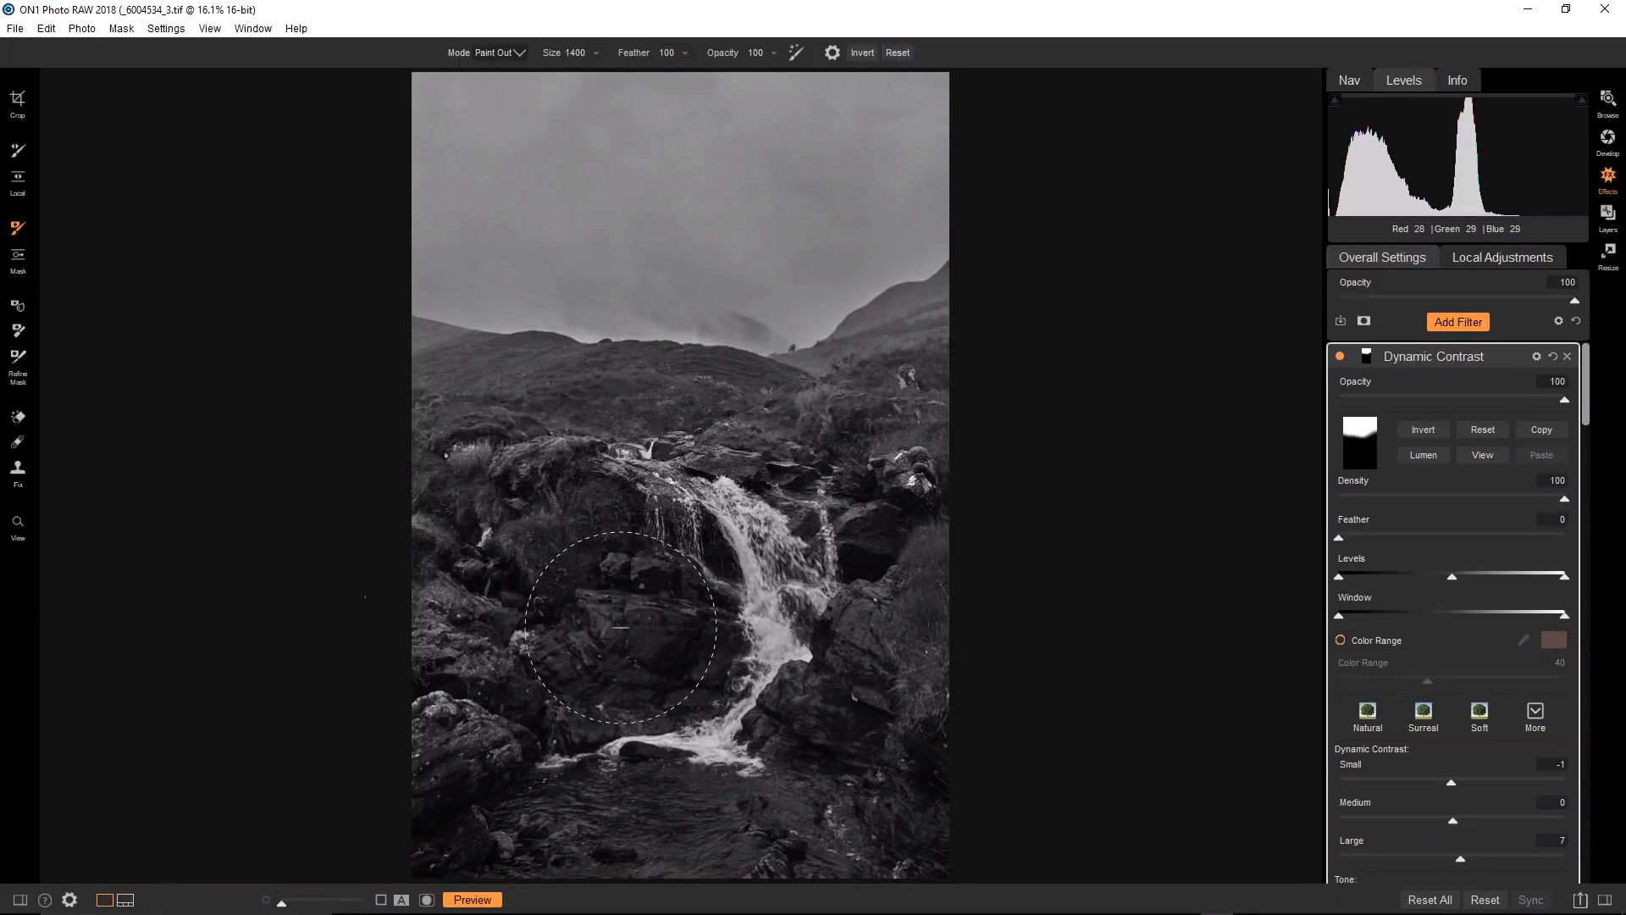
Add another Tone Enhancer filter above Dynamic Contrast and reveal its curve.
left_click(1472, 324)
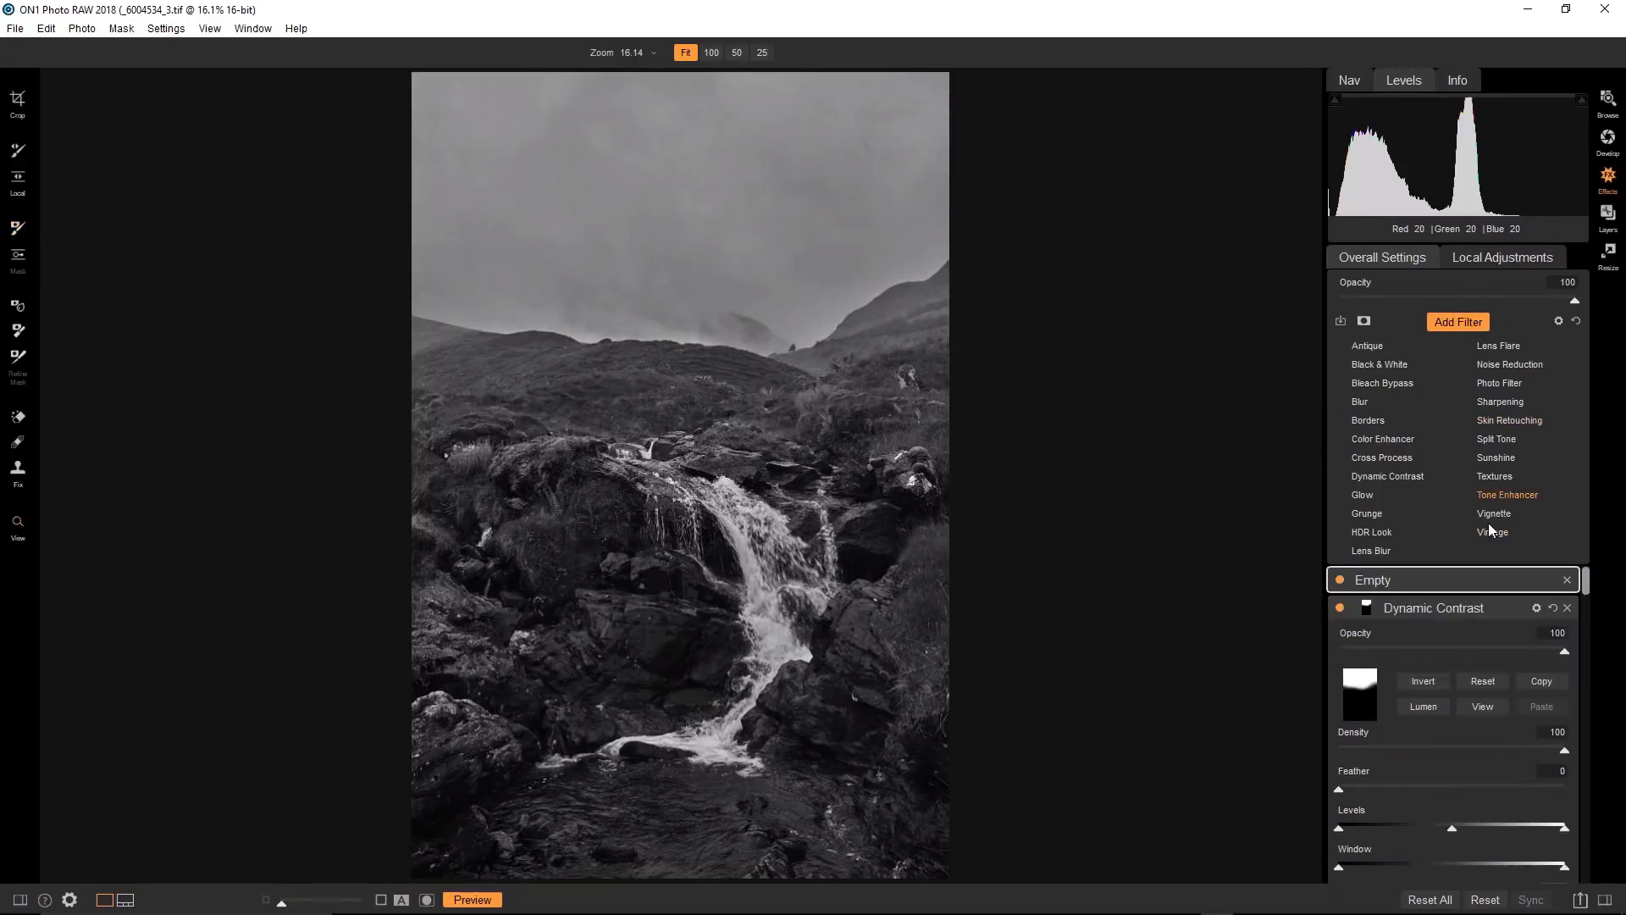
left_click(1499, 494)
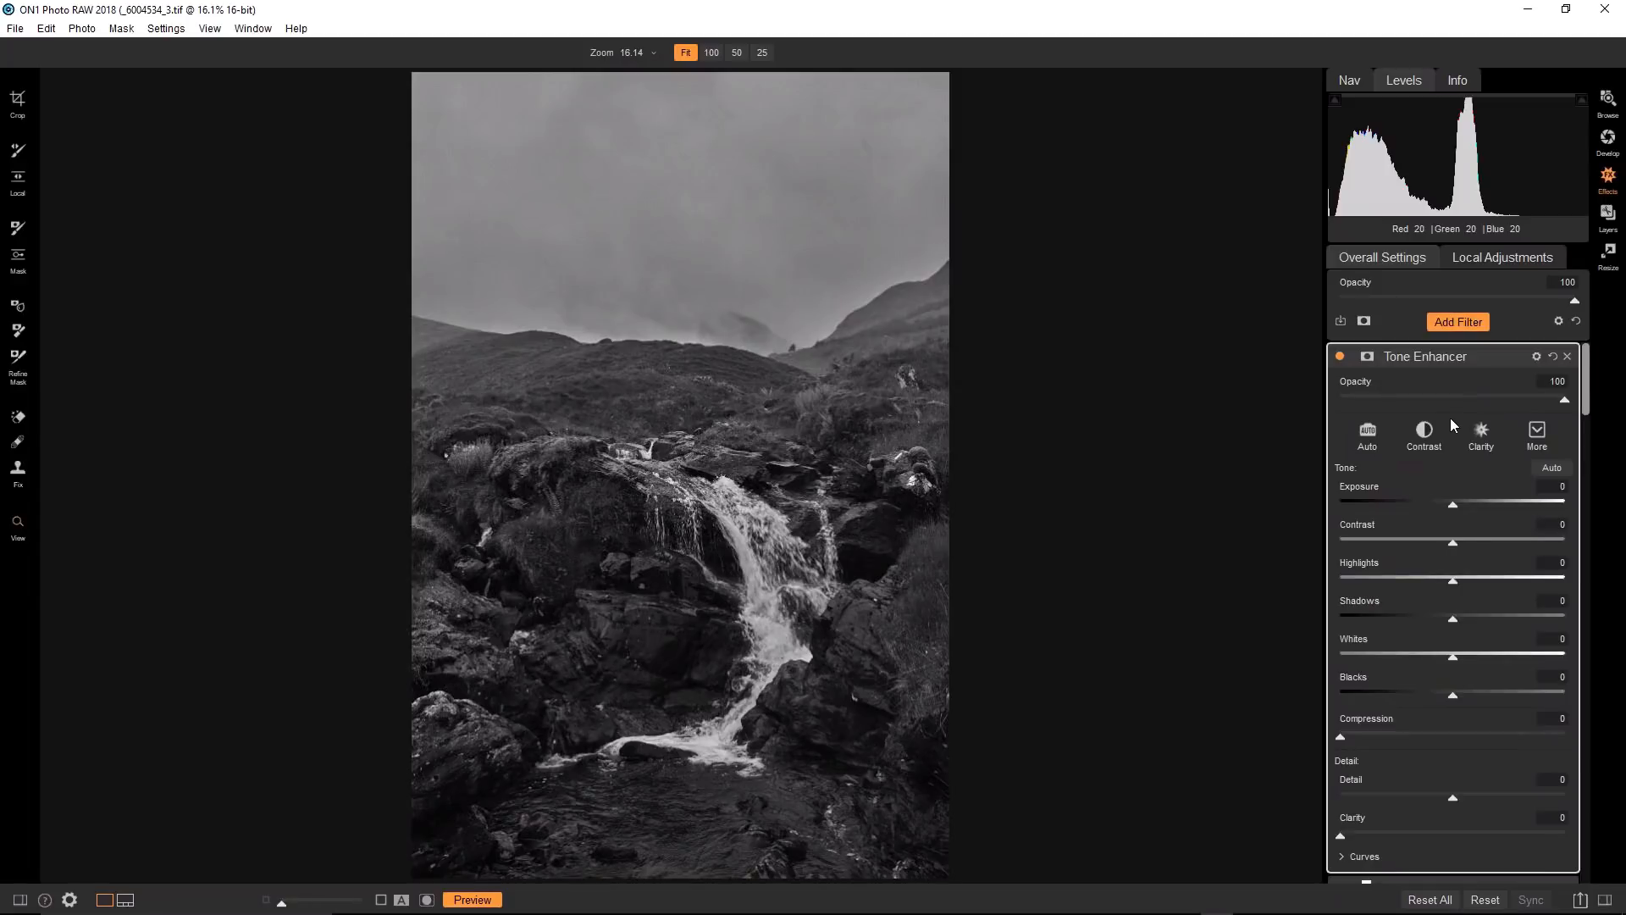
scroll(1450, 418, "down", 1)
scroll(1450, 418, "up", 1)
scroll(1450, 418, "down", 1)
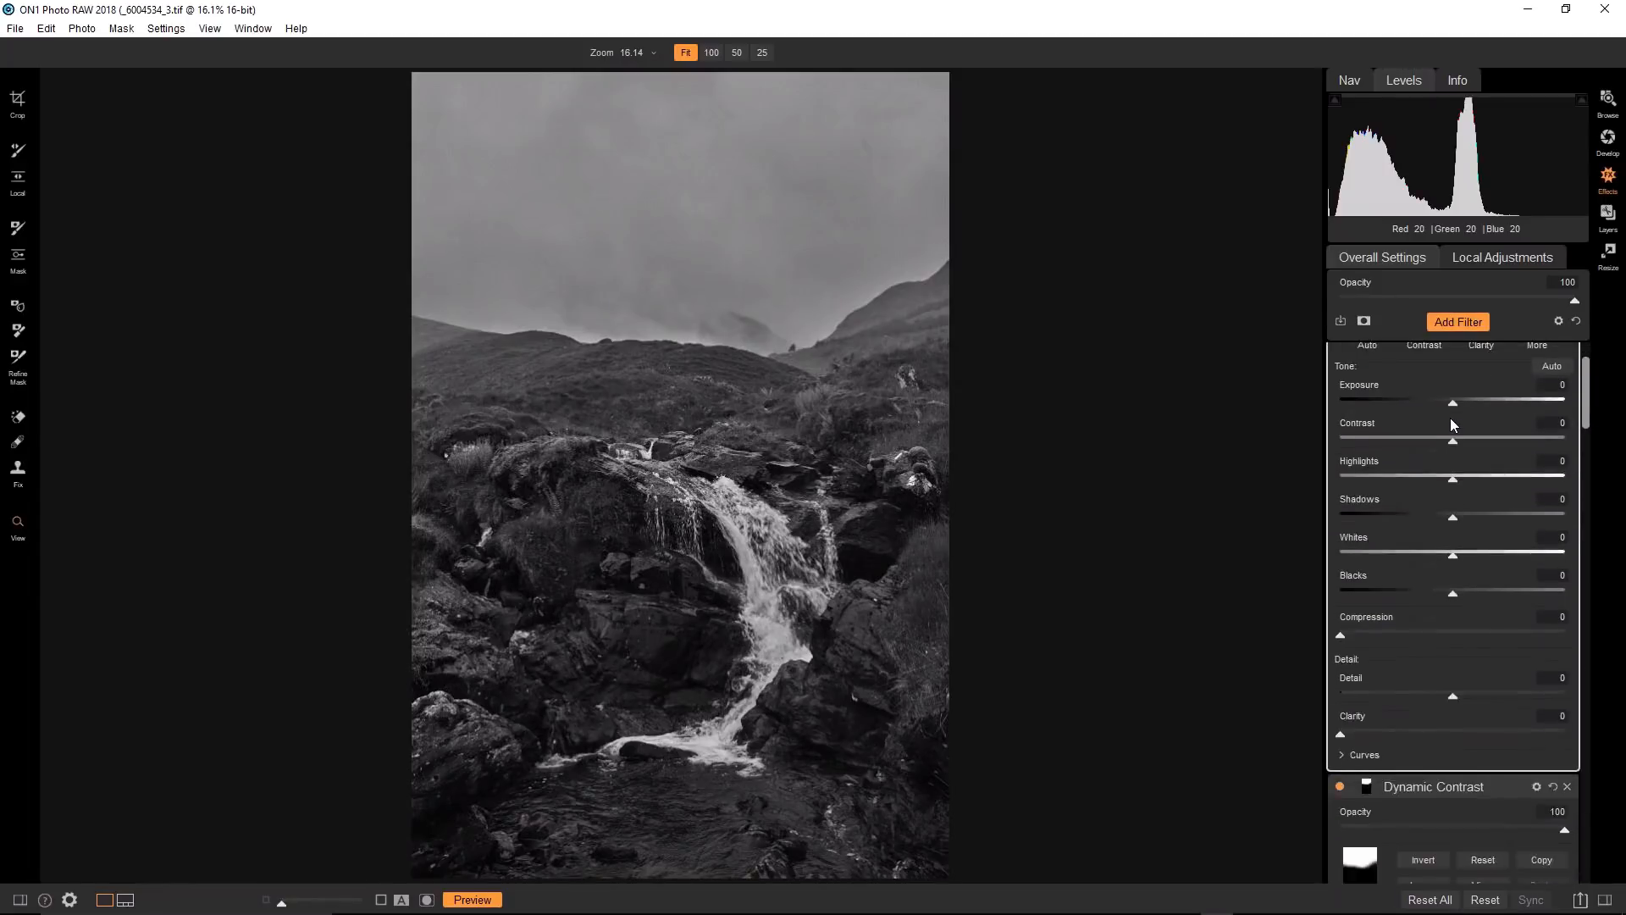
scroll(1450, 418, "down", 2)
left_click(1341, 603)
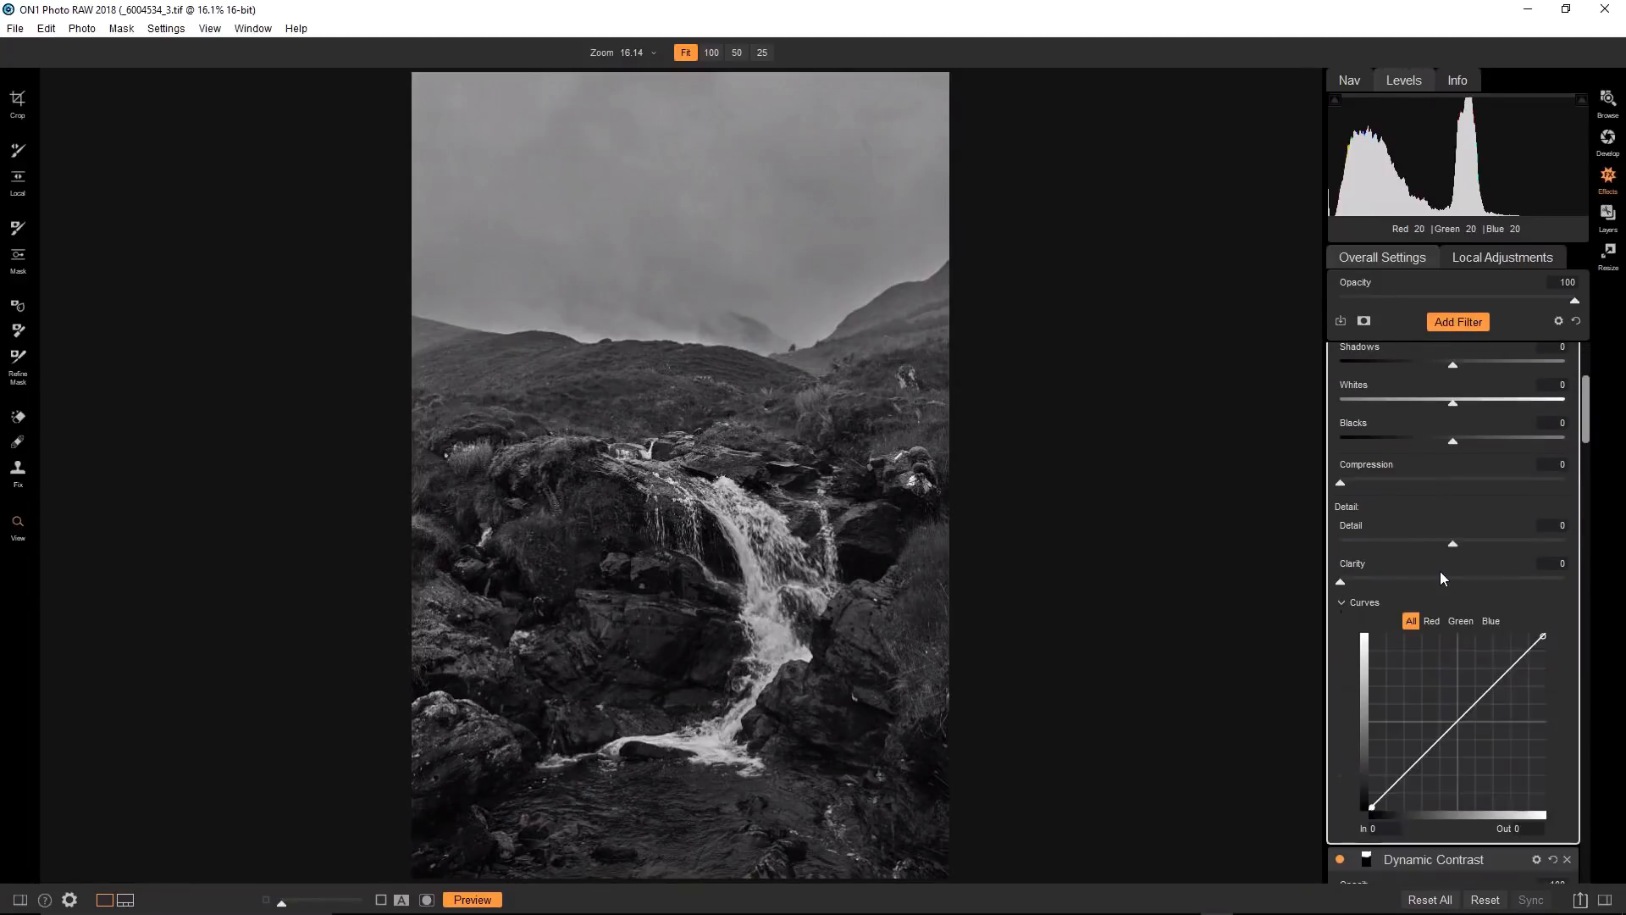
Darken the photo by pulling the Tone Enhancer's combined-channel curve down to output 88 at input 110.
scroll(1443, 579, "down", 1)
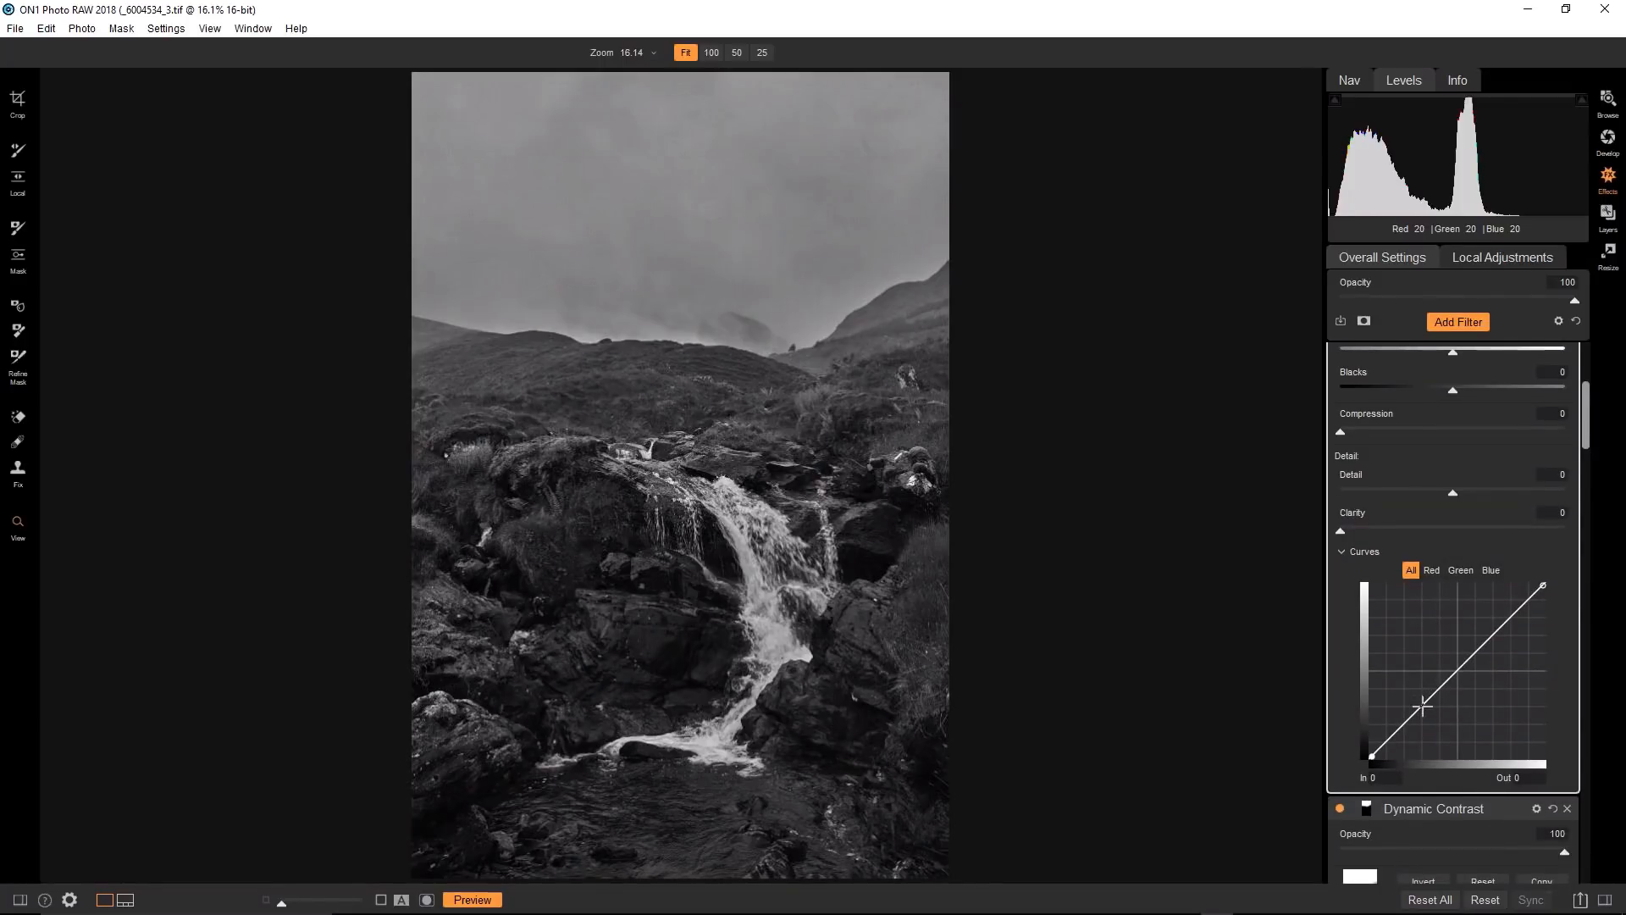
left_click(1445, 686)
left_click_drag(1445, 686, 1444, 700)
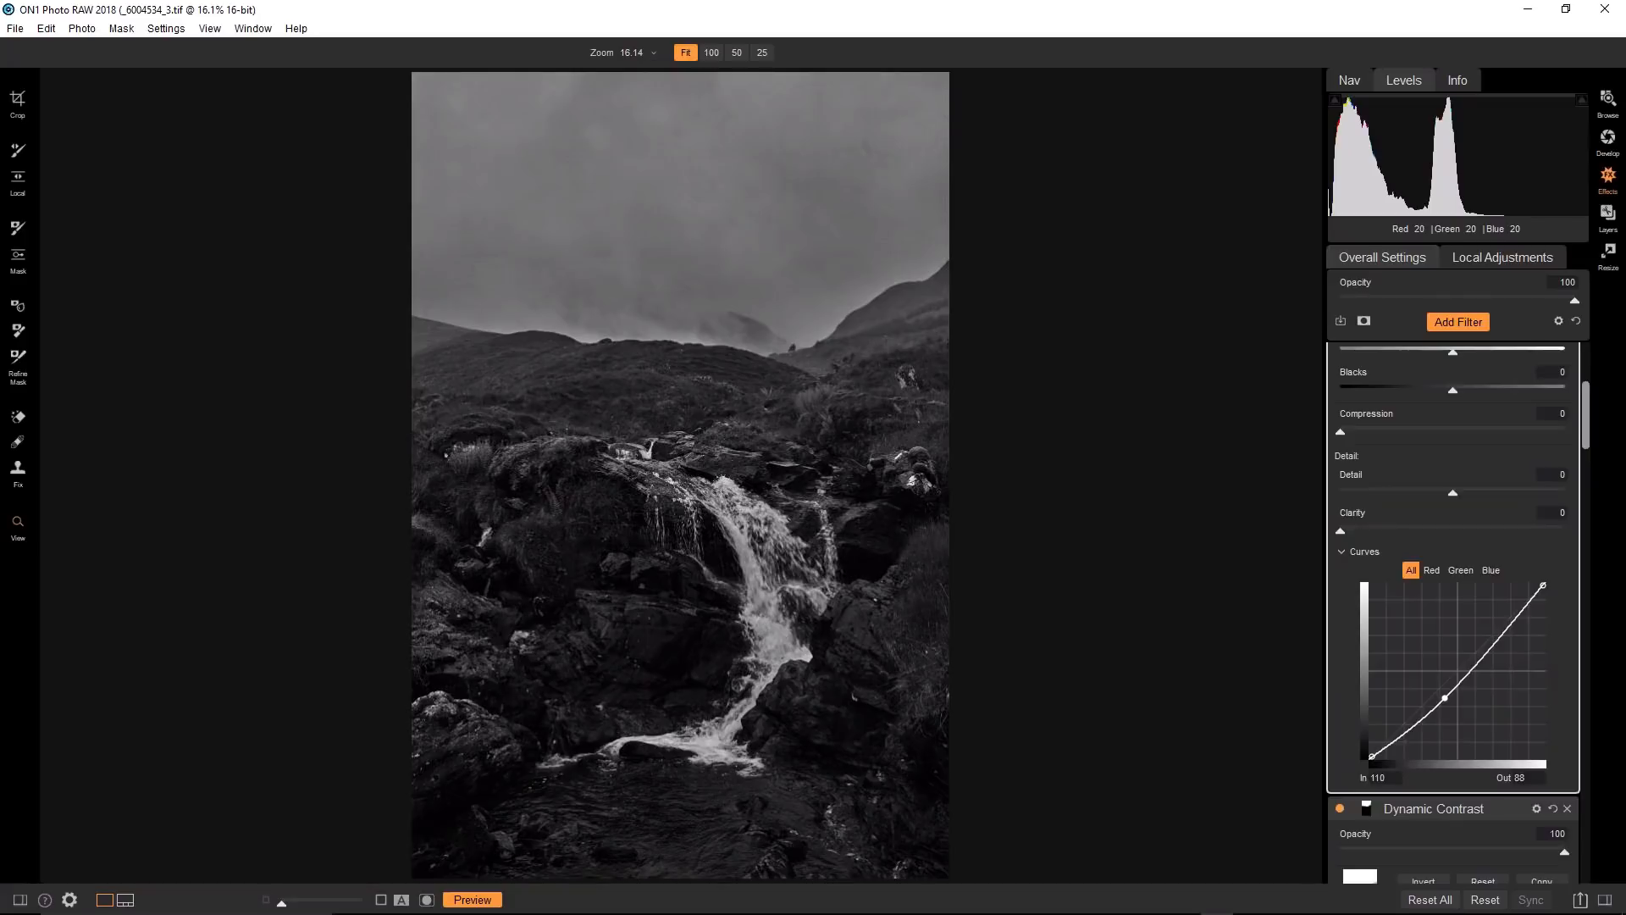
Invert the darkening Tone Enhancer's mask to hide its effect from the whole photo.
scroll(1439, 567, "up", 4)
left_click(1367, 356)
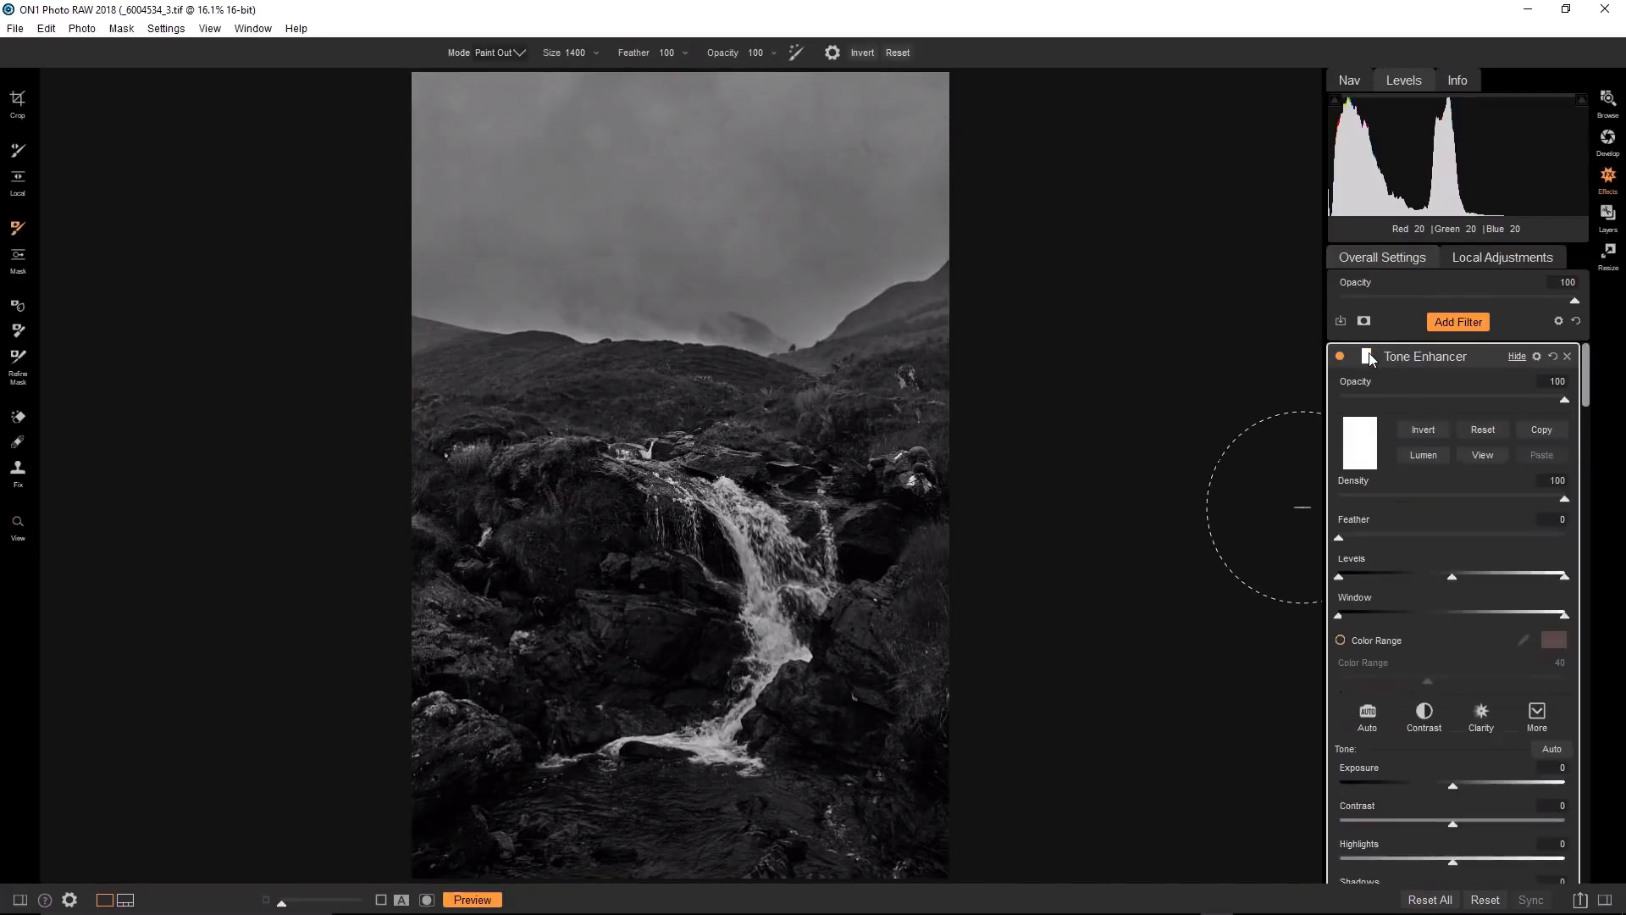
left_click(1411, 429)
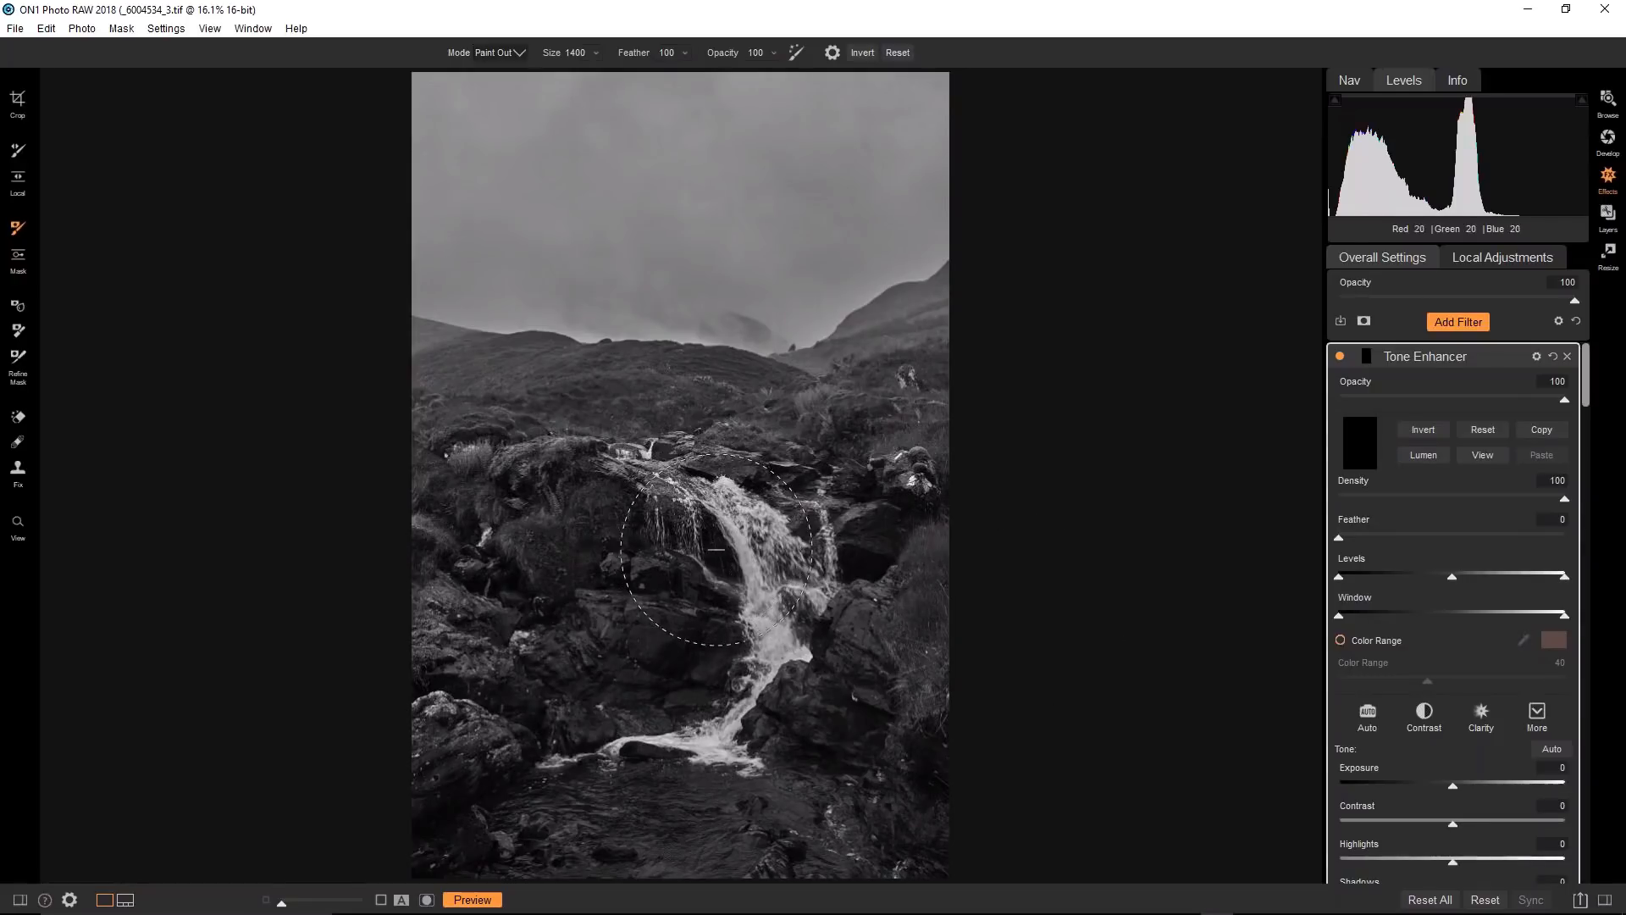
Shrink the masking brush to 90 and paint the darkening effect into small areas of the landscape at 20 opacity.
key("bracketleft")
key("bracketleft")
key("bracketleft")
key("bracketleft")
key("bracketleft")
key("bracketleft")
key("bracketleft")
key("bracketleft")
key("bracketleft")
key("bracketleft")
key("bracketleft")
Compare the photo with and without the painted-in darkening, leaving the Tone Enhancer enabled.
left_click(1339, 357)
left_click(1339, 356)
left_click(1339, 358)
left_click(1338, 357)
left_click(1338, 357)
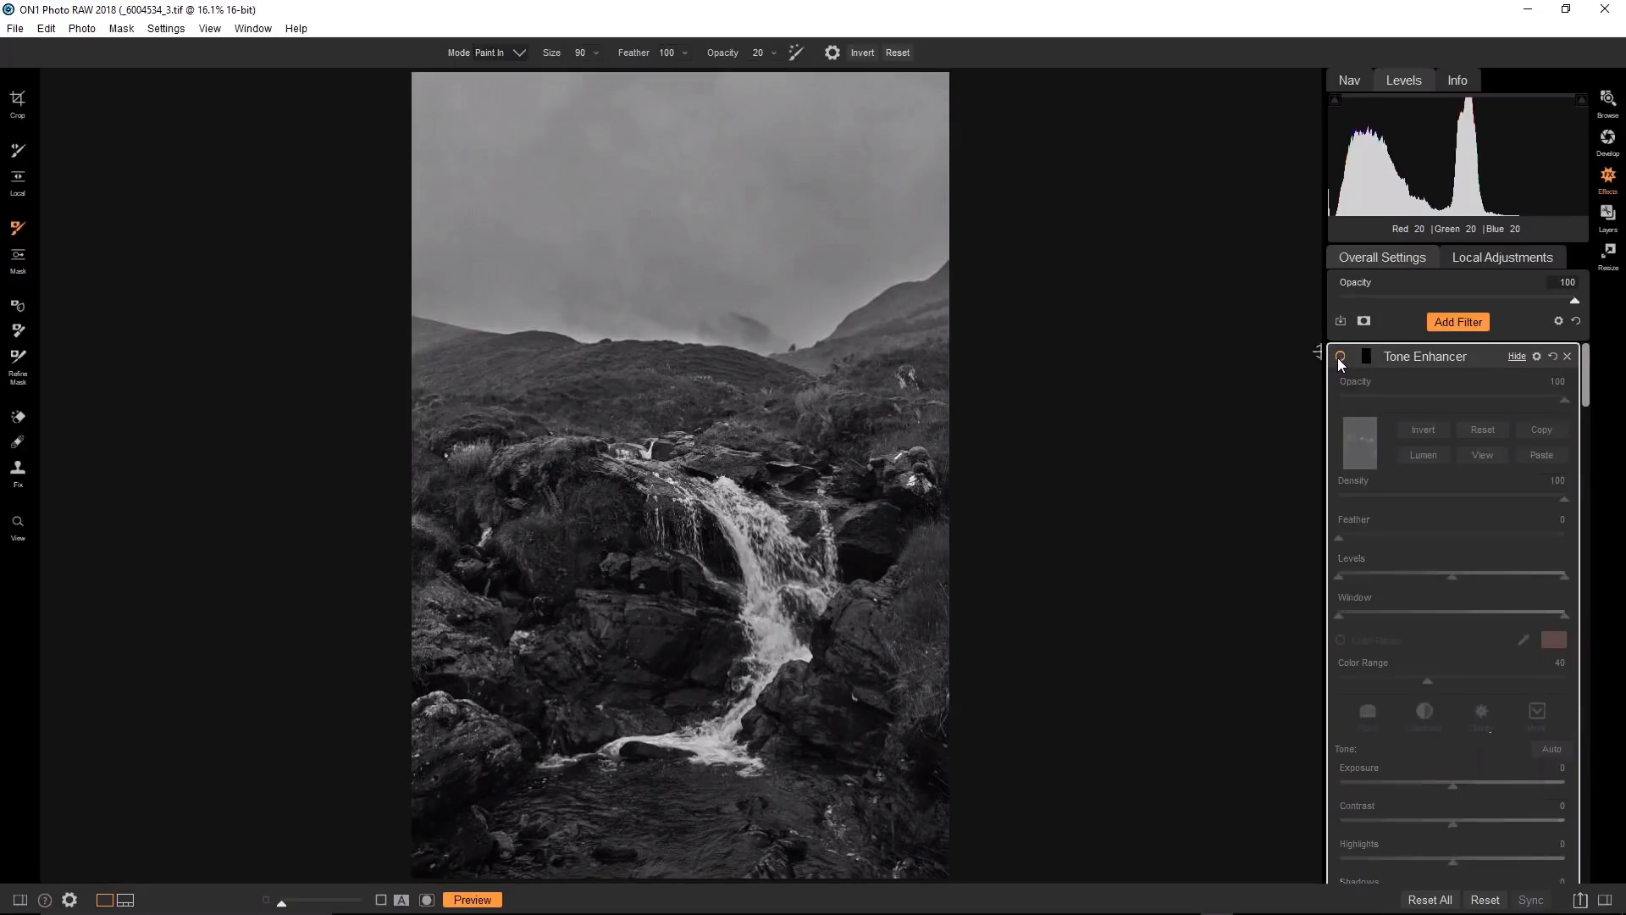
left_click(1339, 356)
left_click(1339, 356)
left_click(1339, 356)
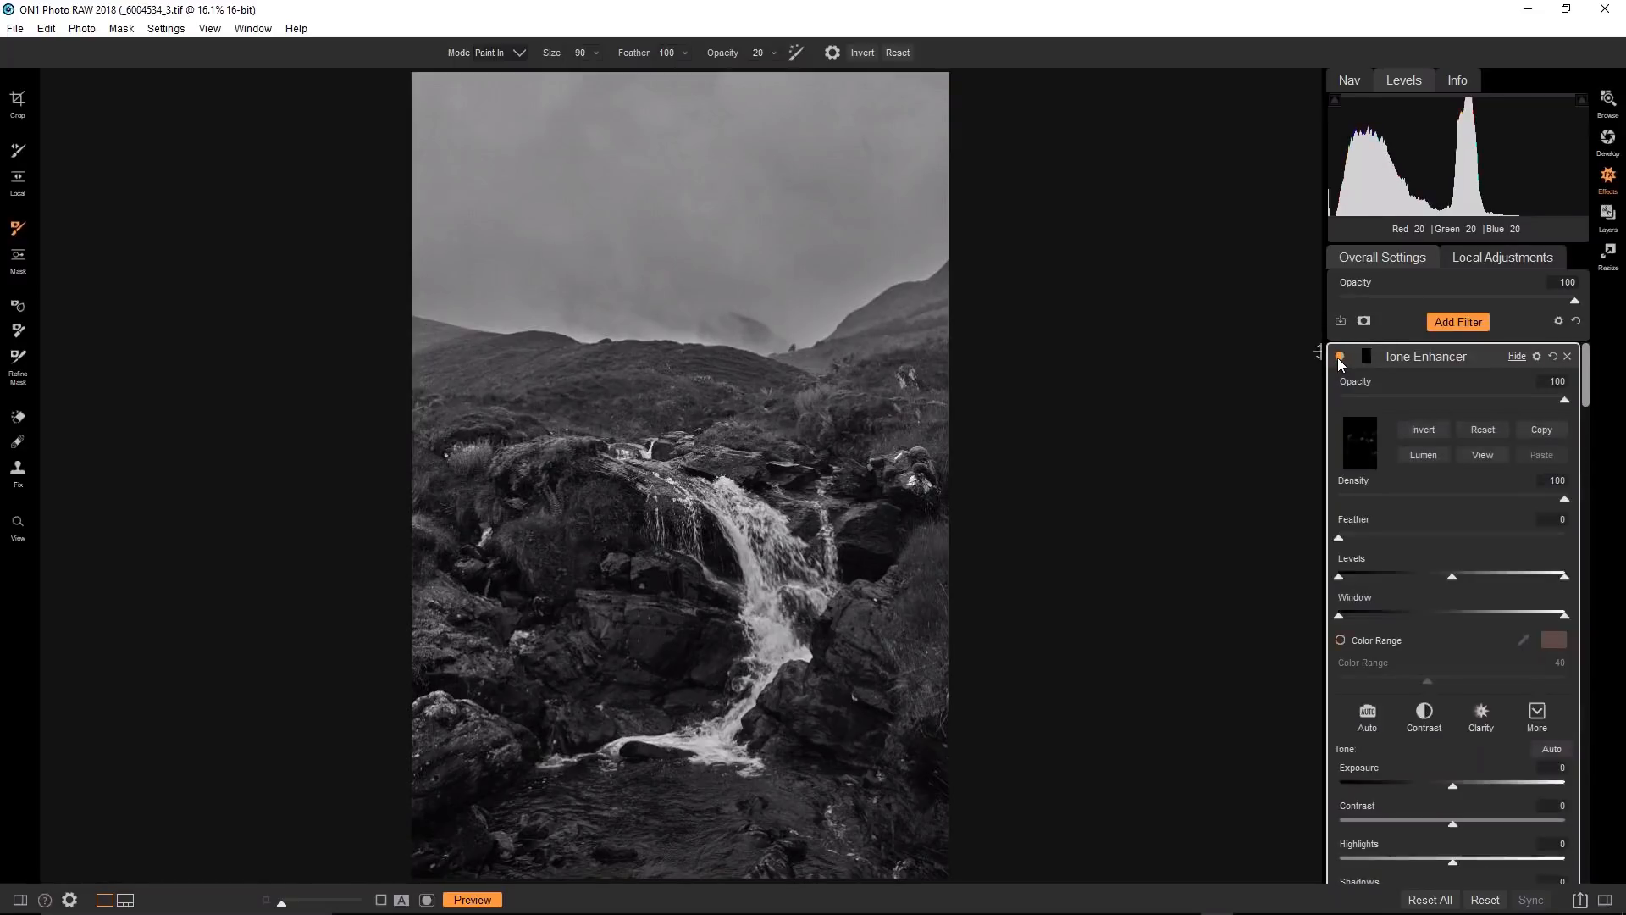
Add another Tone Enhancer filter and brighten the photo by raising its combined-channel curve to output 169 at input 130.
left_click(1454, 327)
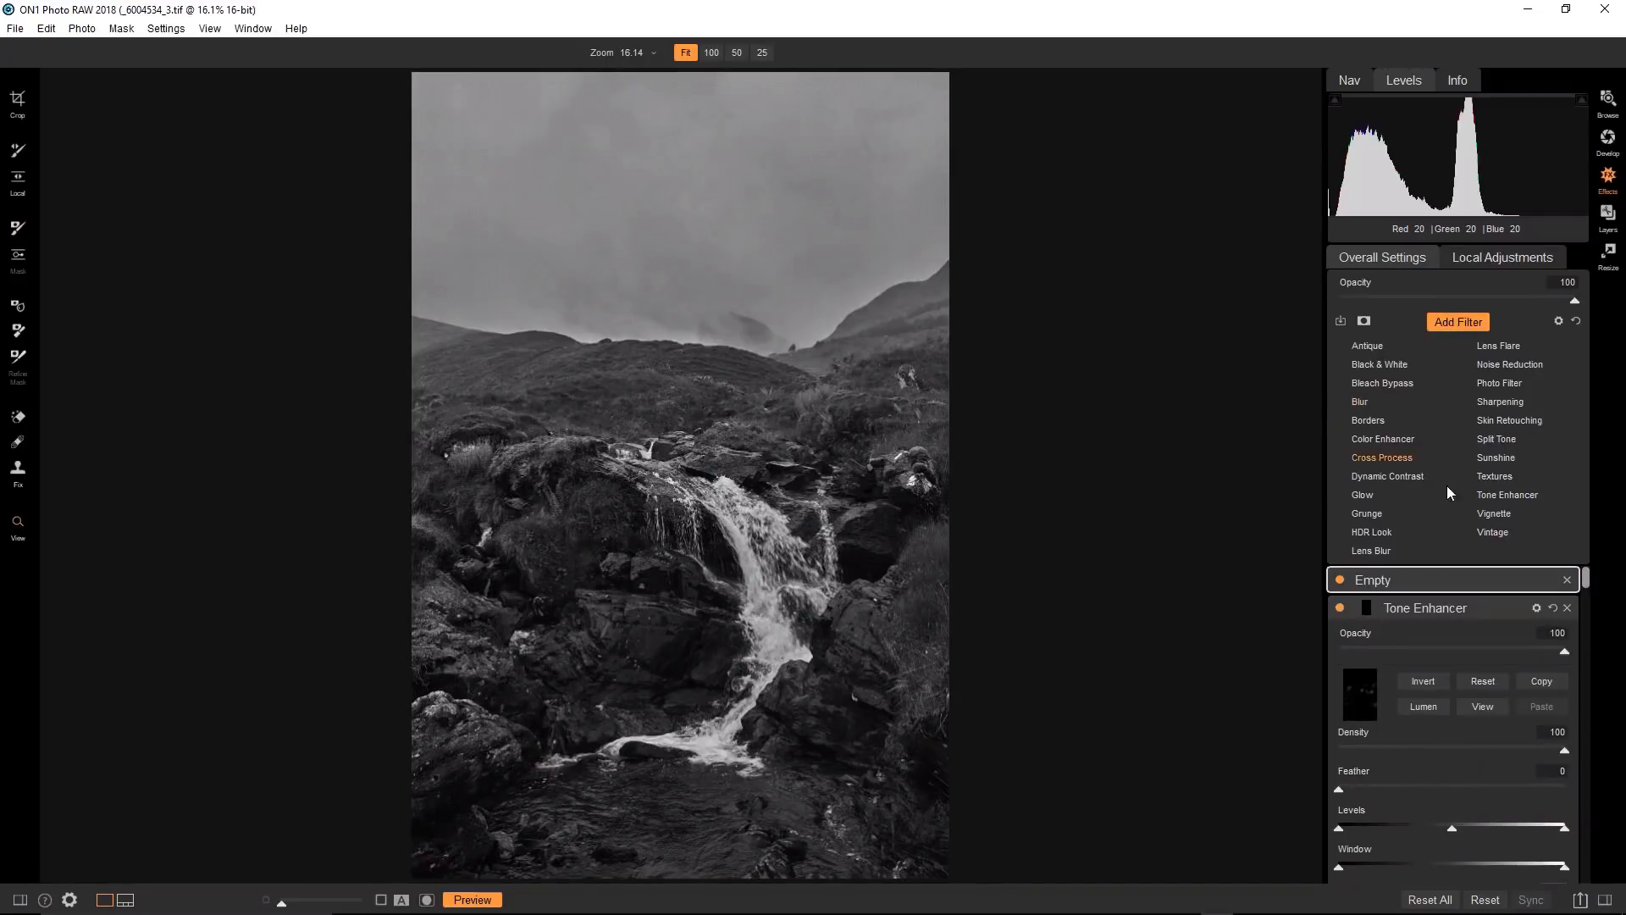
left_click(1480, 495)
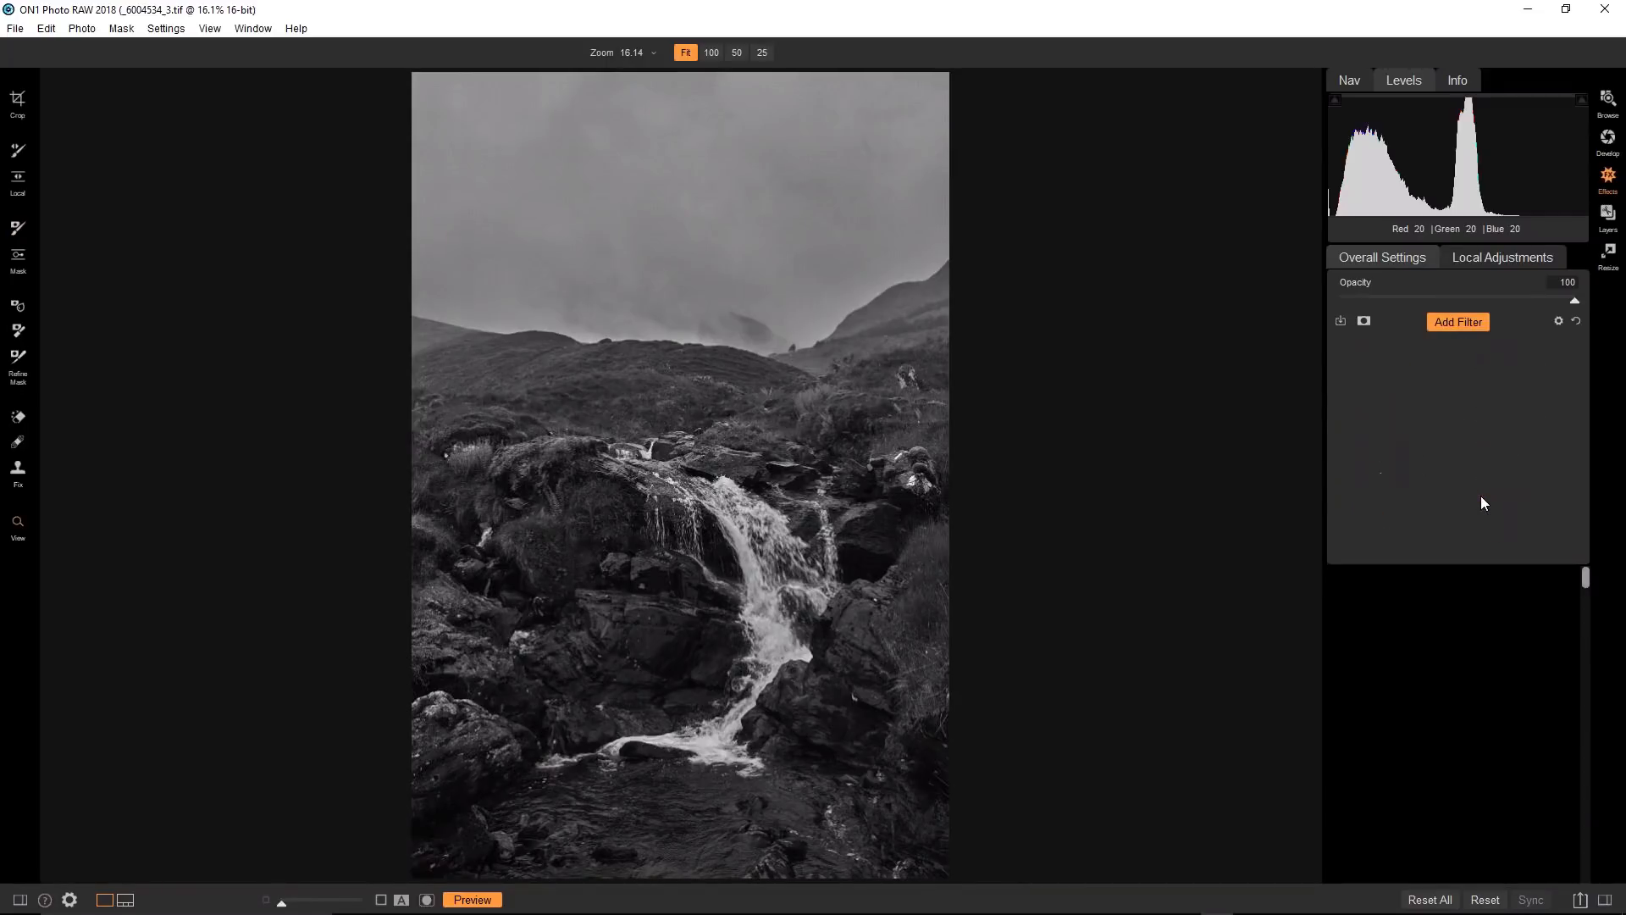
scroll(1453, 508, "down", 4)
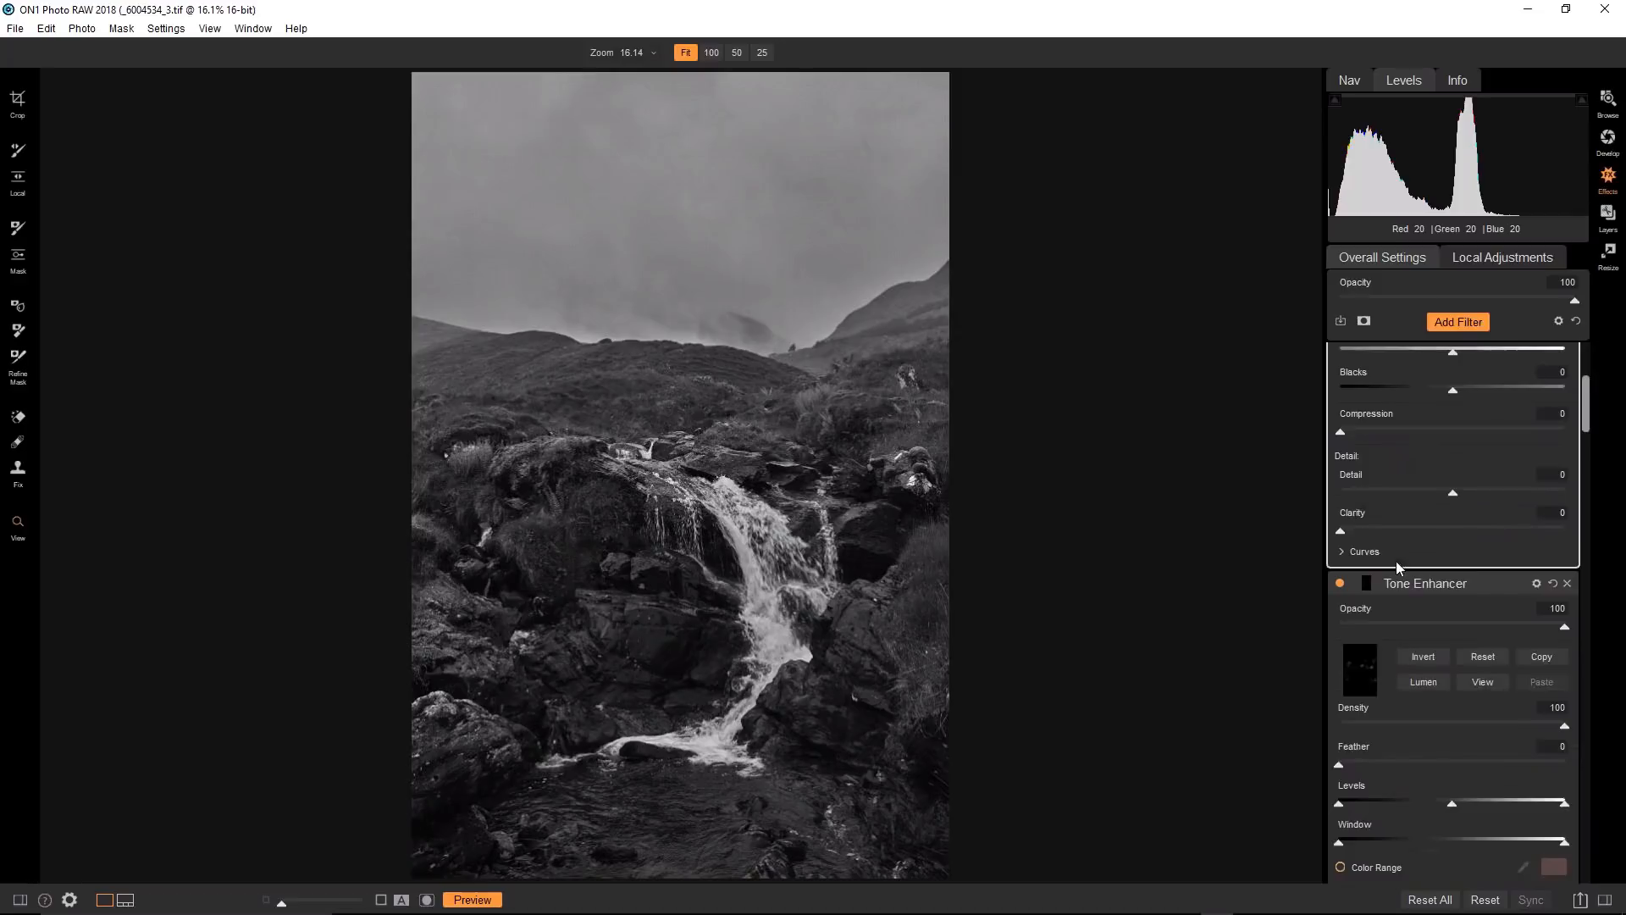
left_click(1342, 552)
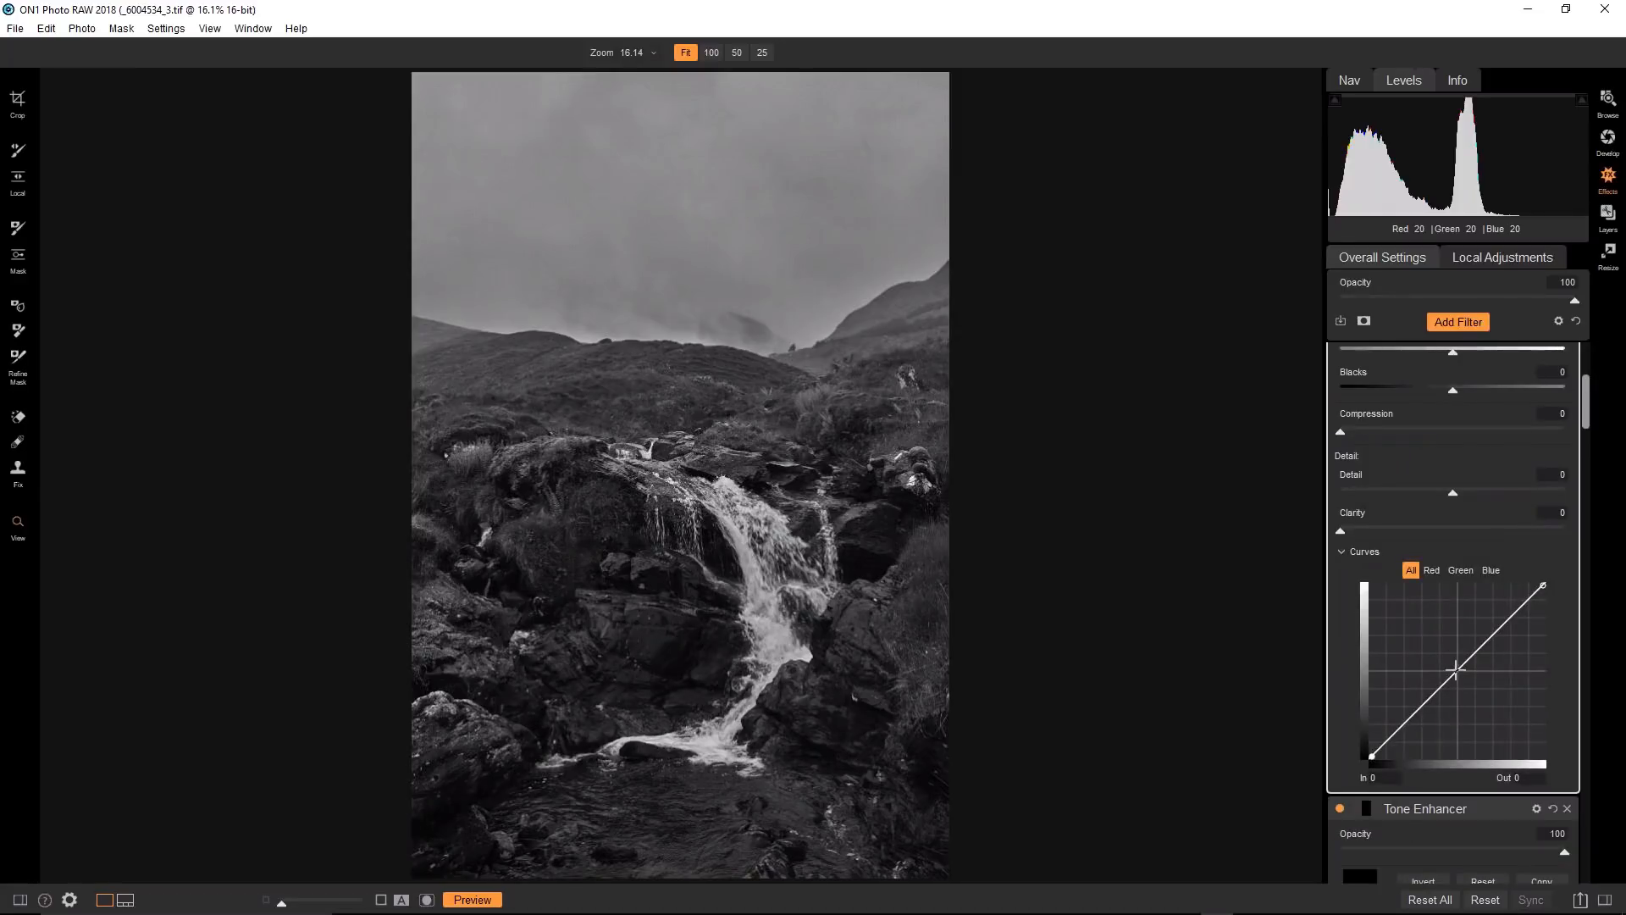
left_click_drag(1455, 669, 1460, 642)
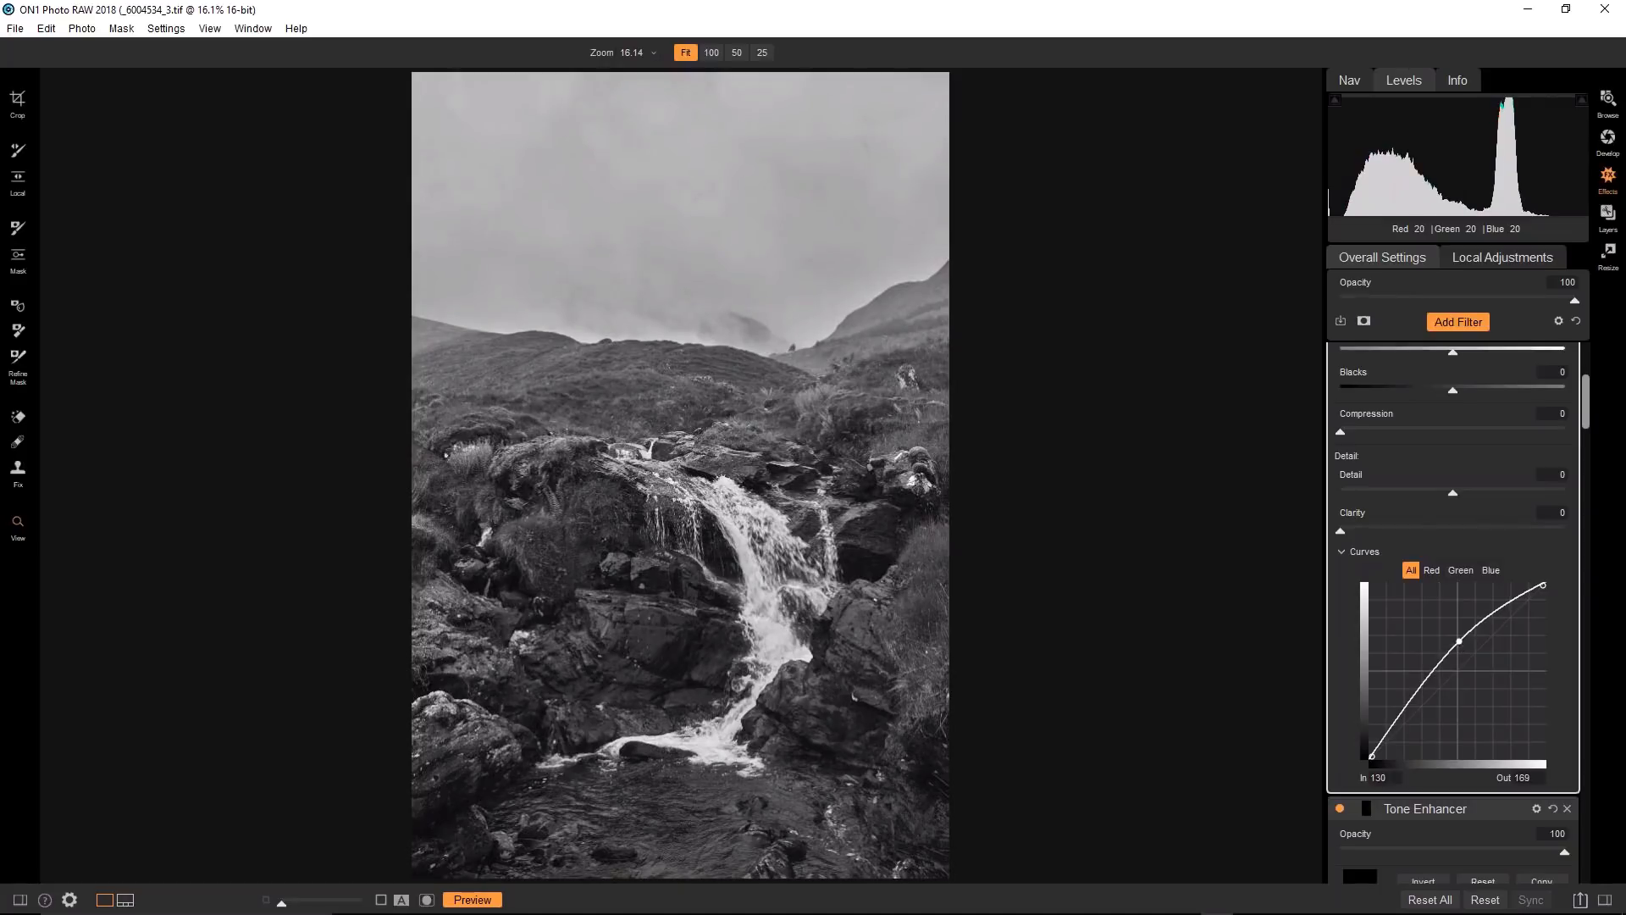
Invert the brightening Tone Enhancer's mask to hide its effect from the whole photo.
scroll(1459, 641, "up", 3)
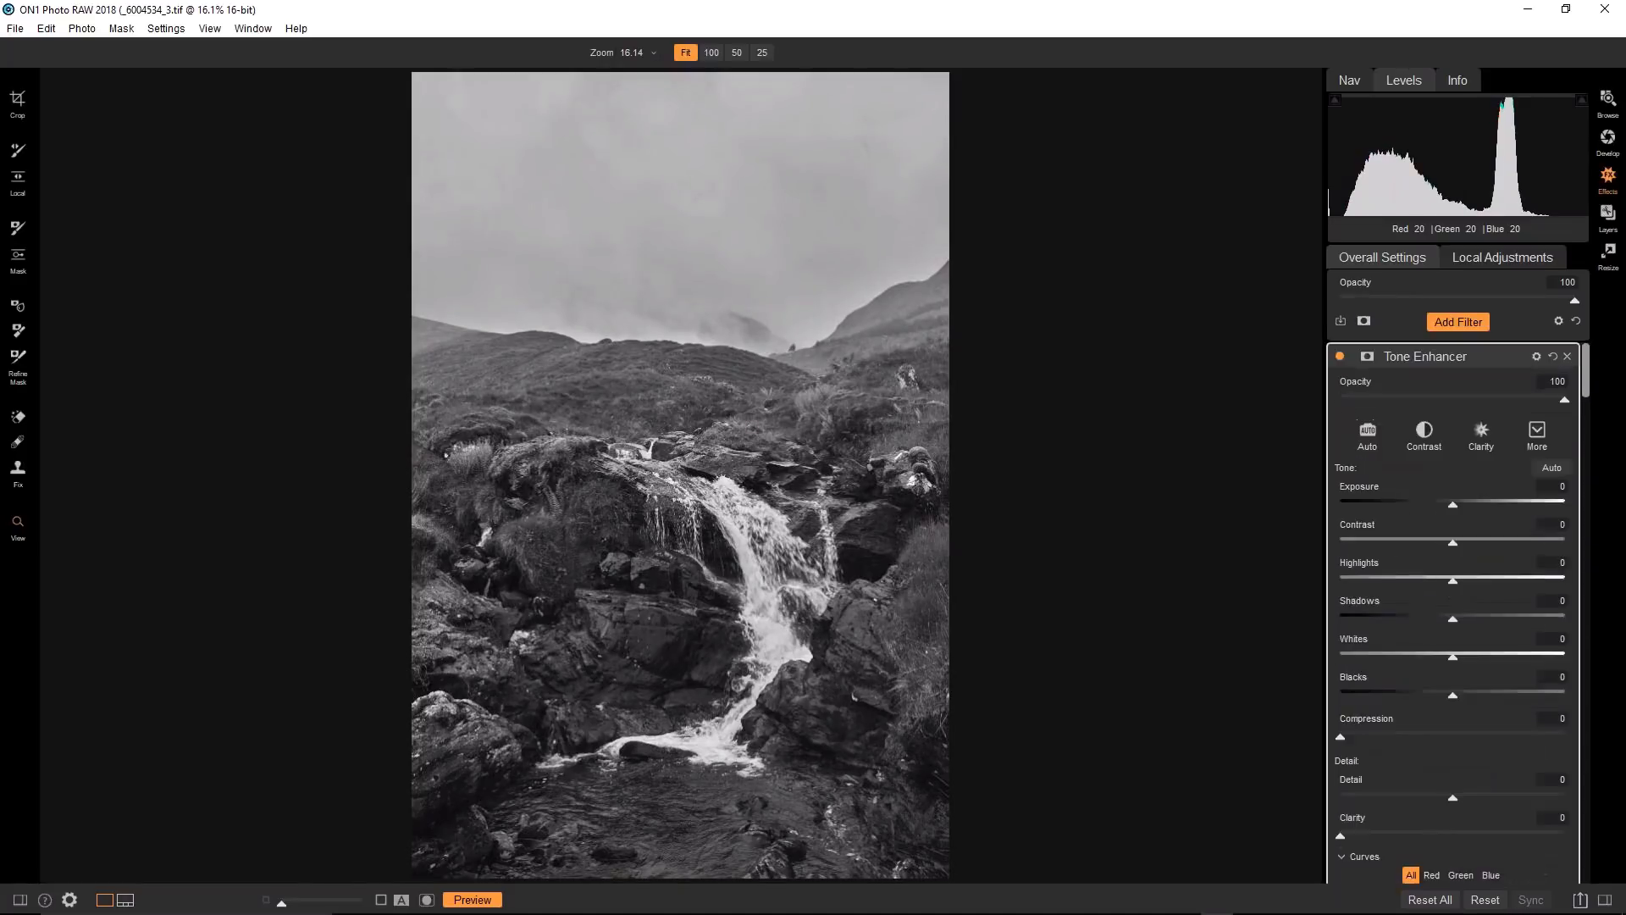
left_click(1369, 358)
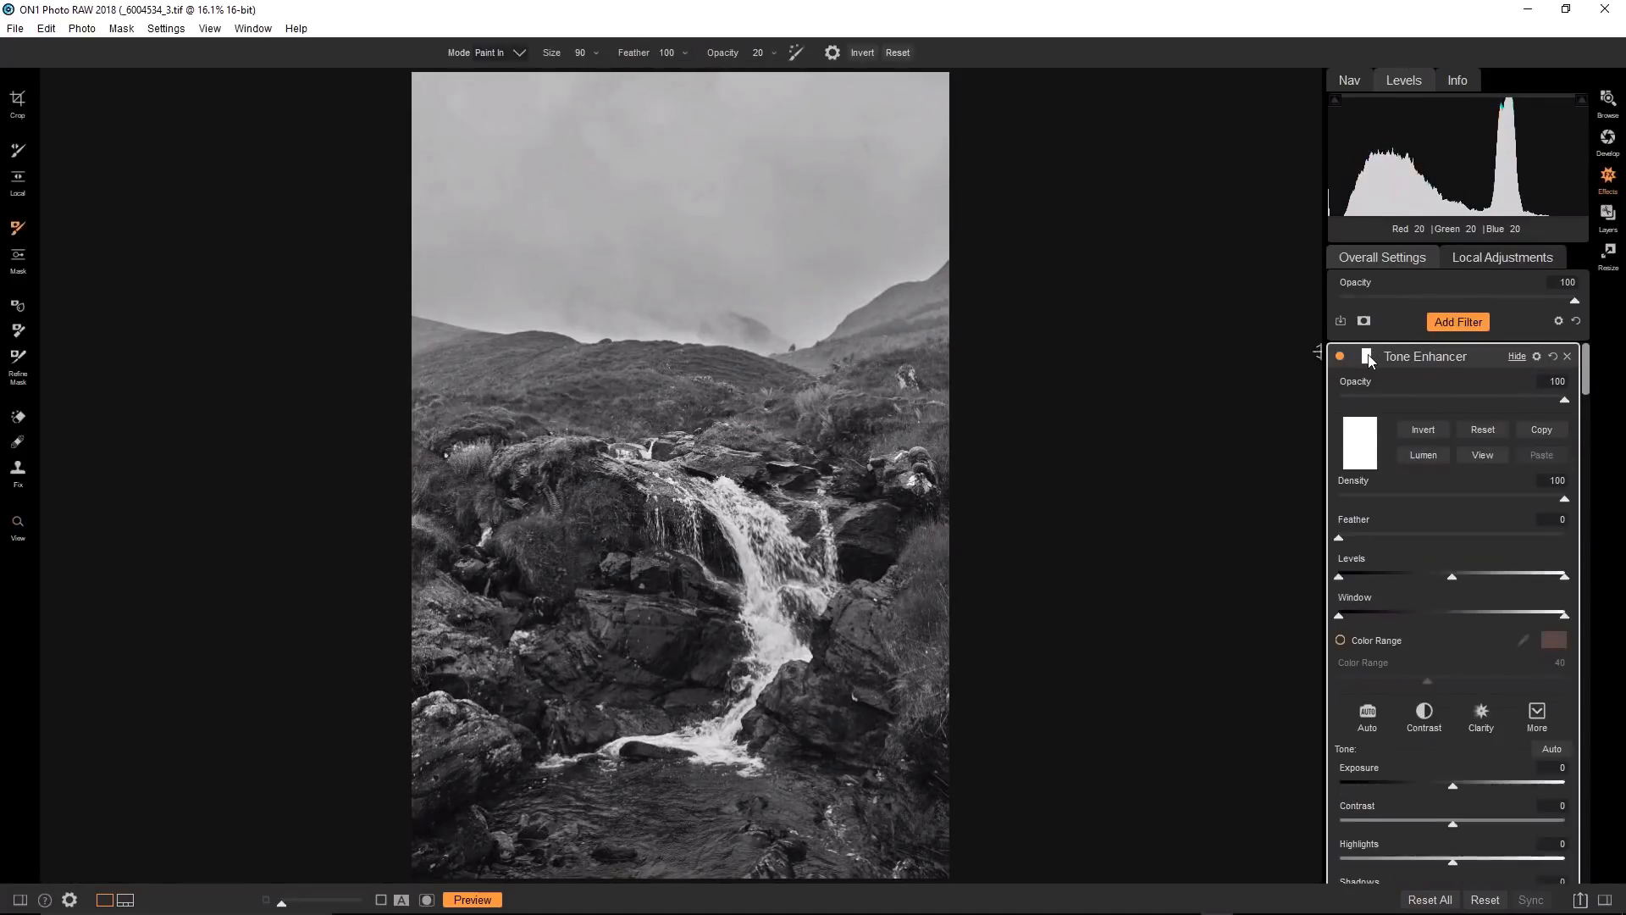
left_click(1425, 433)
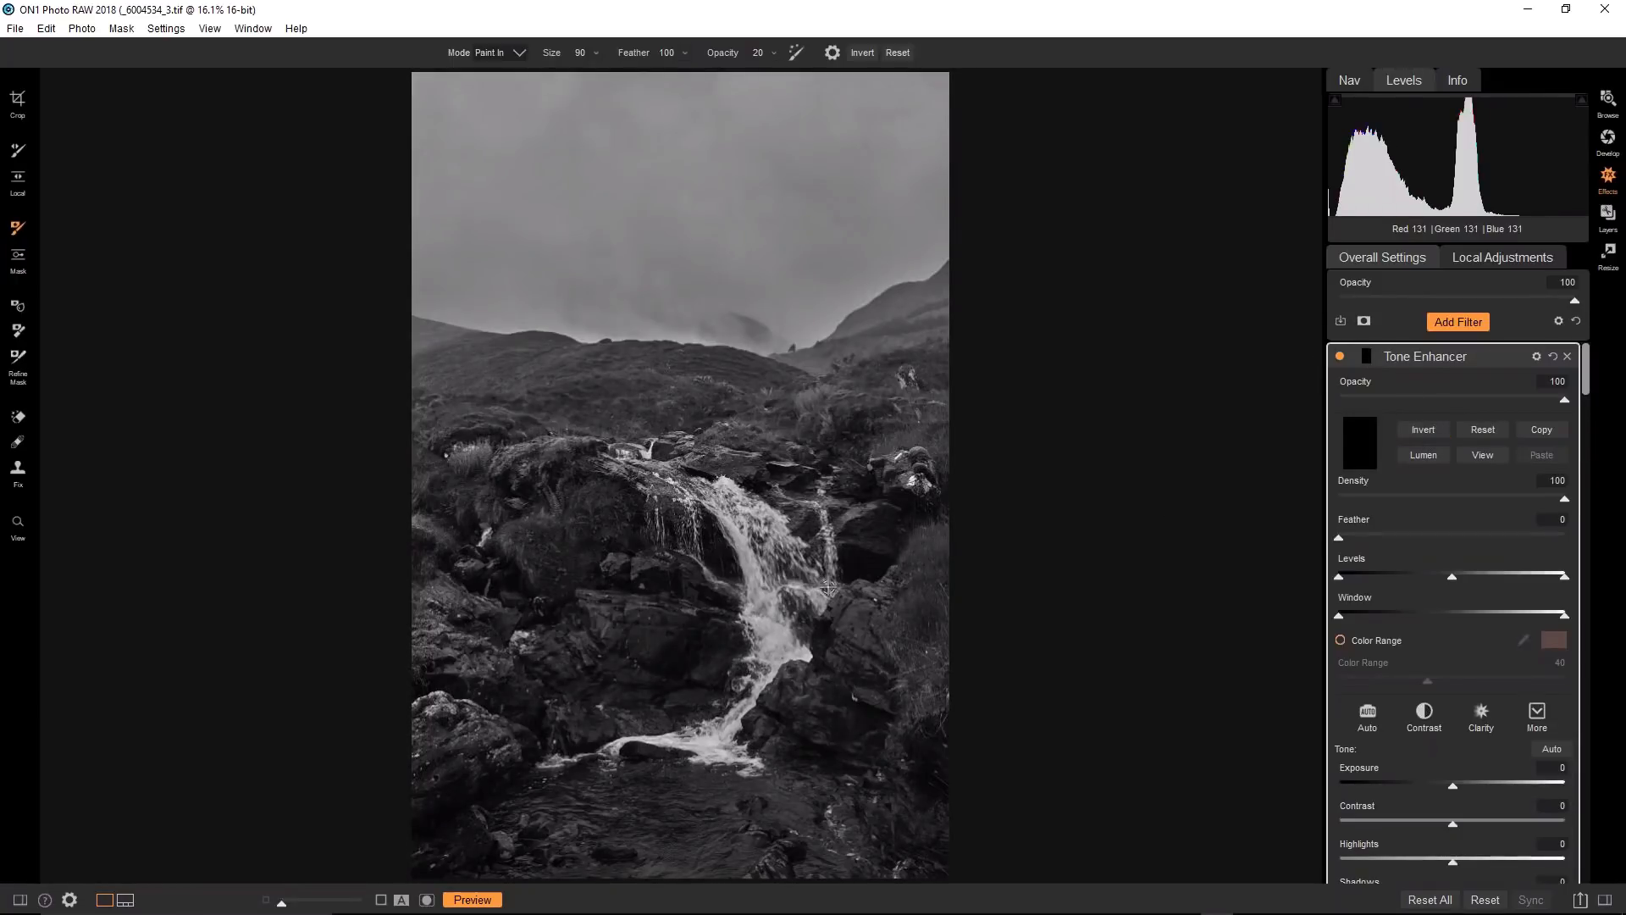
Paint the brightening effect into parts of the rocks and grass at 20 opacity, adjusting the masking brush size to 175 and then 100.
key("bracketright")
key("bracketright")
key("bracketright")
key("bracketright")
key("bracketright")
key("bracketright")
key("bracketright")
scroll(501, 499, "up", 1)
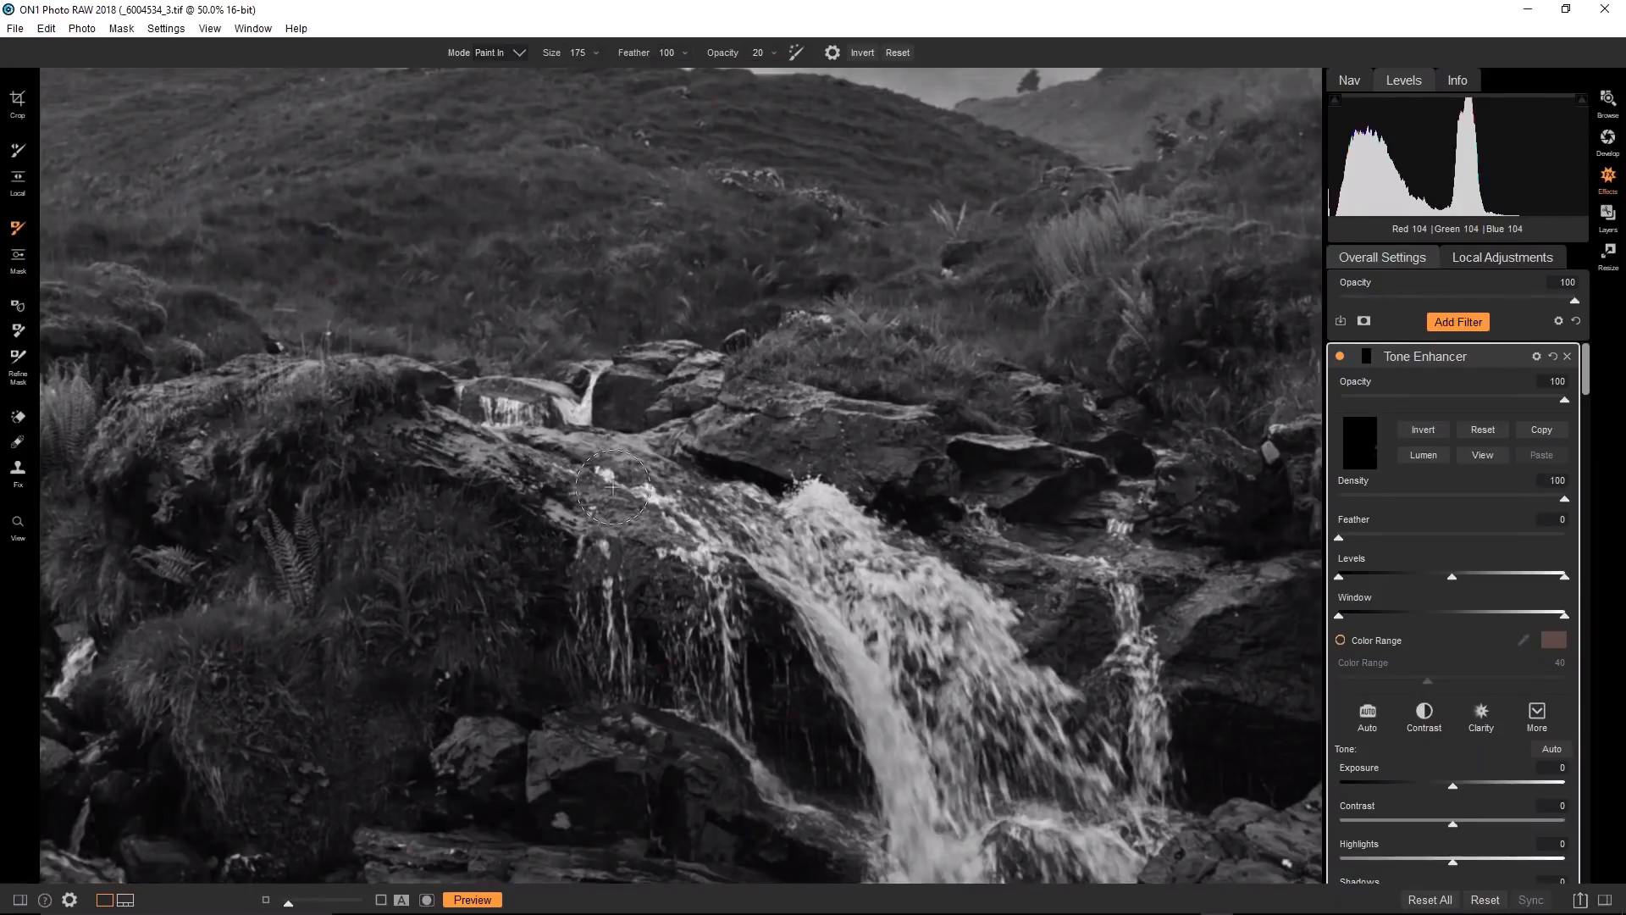
scroll(613, 487, "down", 1)
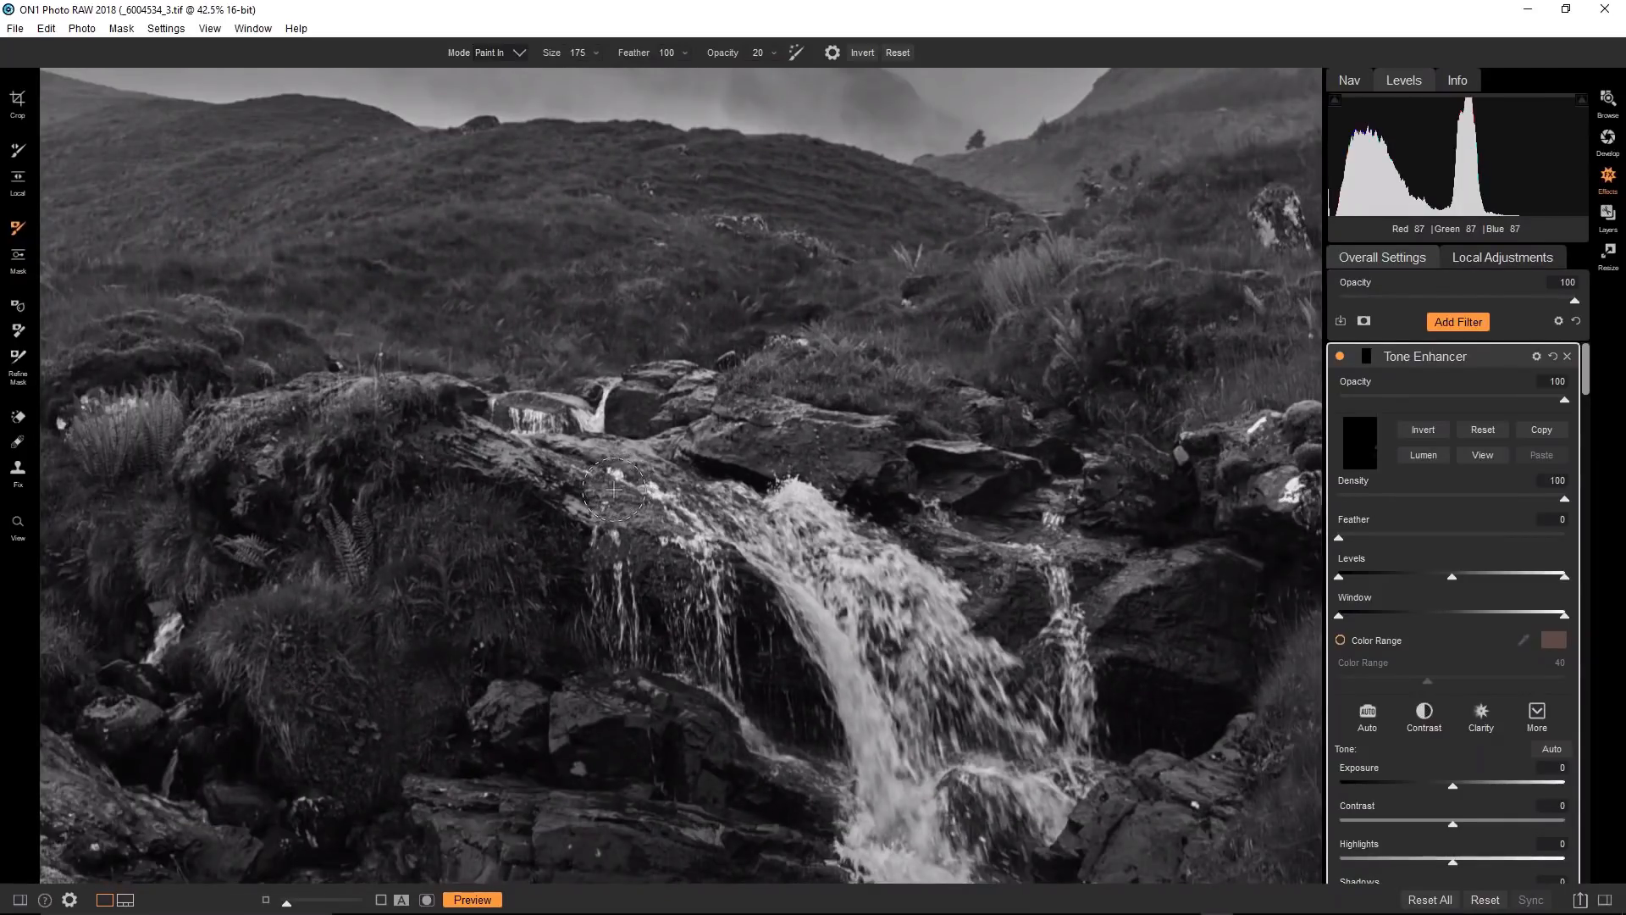
scroll(614, 490, "down", 1)
scroll(392, 412, "down", 1)
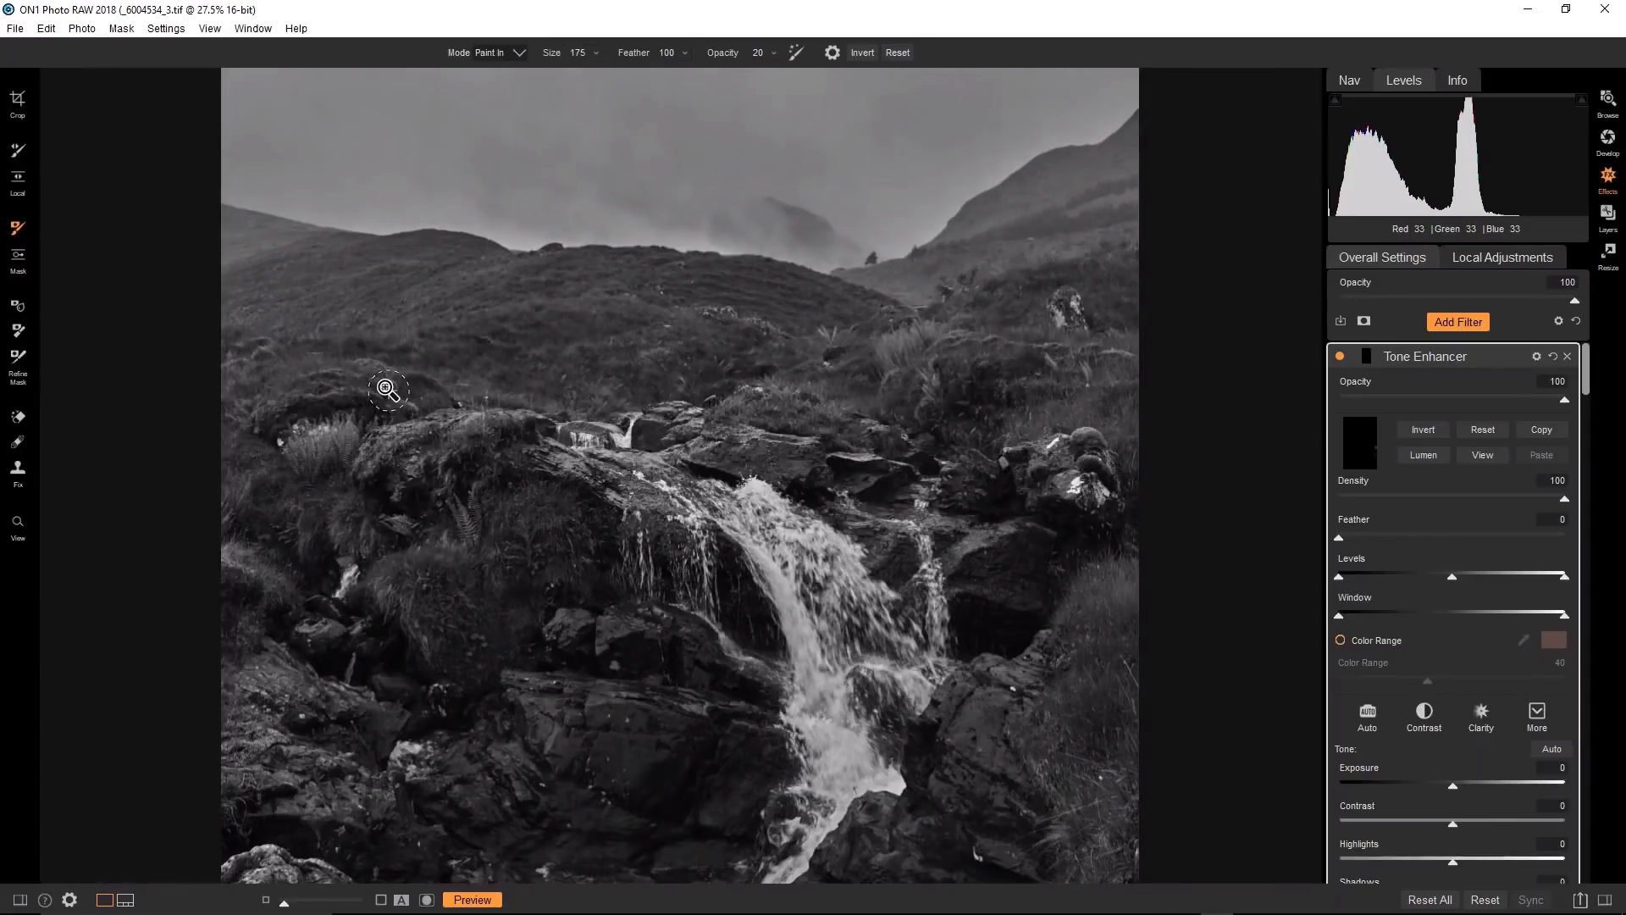
key("bracketleft")
key("bracketleft")
key("bracketleft")
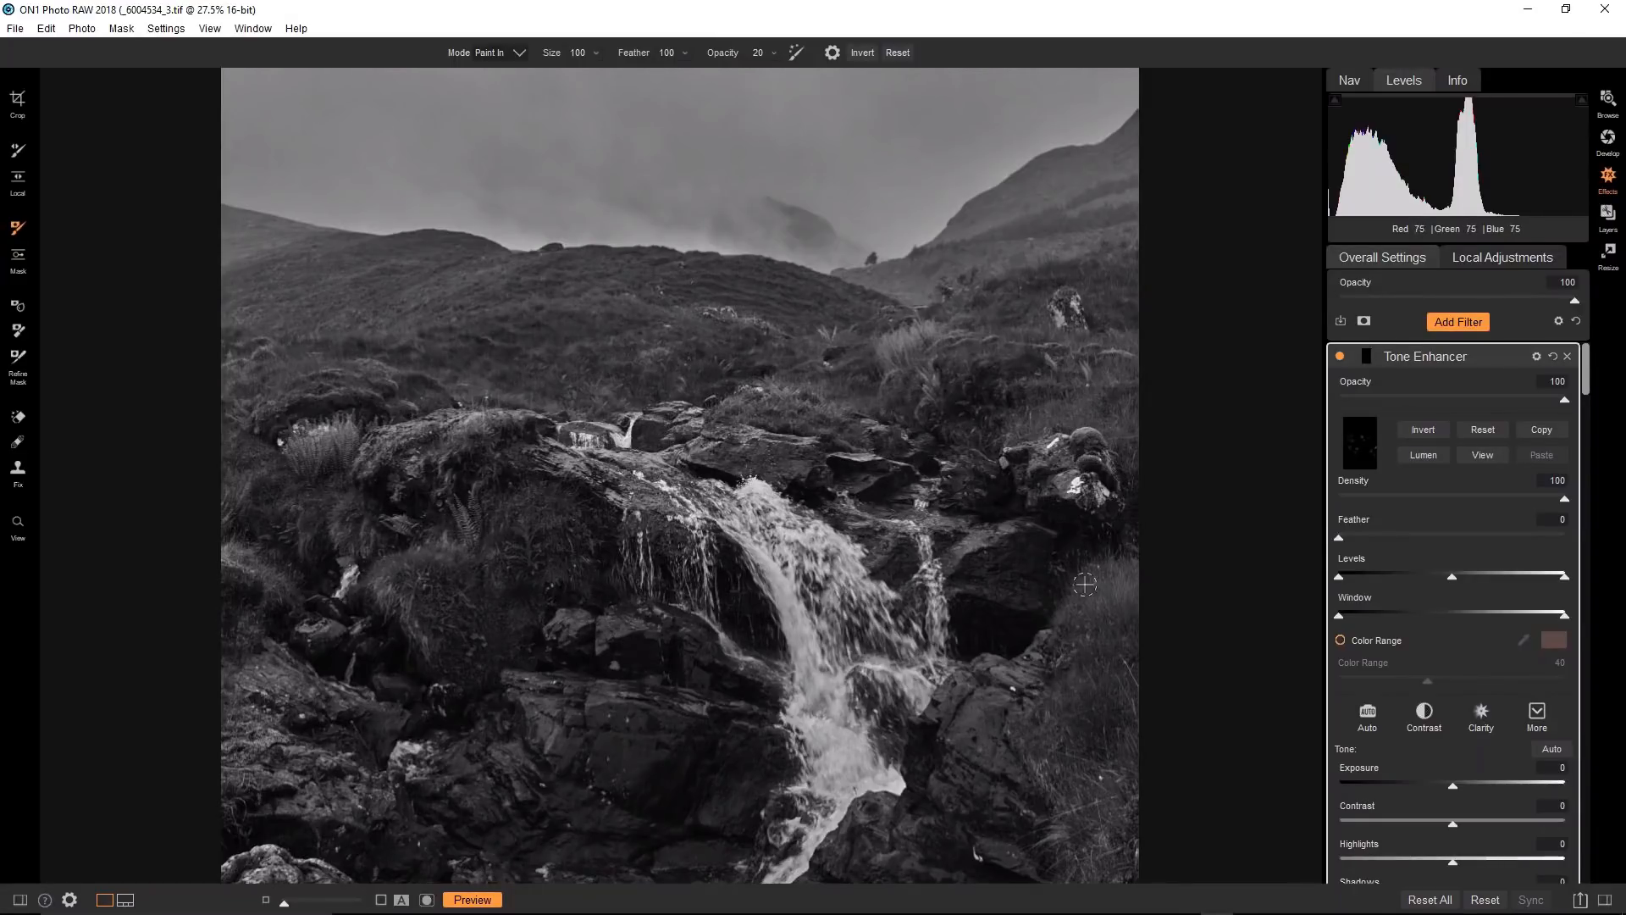
Compare the photo with and without the painted-in brightening, leaving the filter enabled.
left_click(1343, 356)
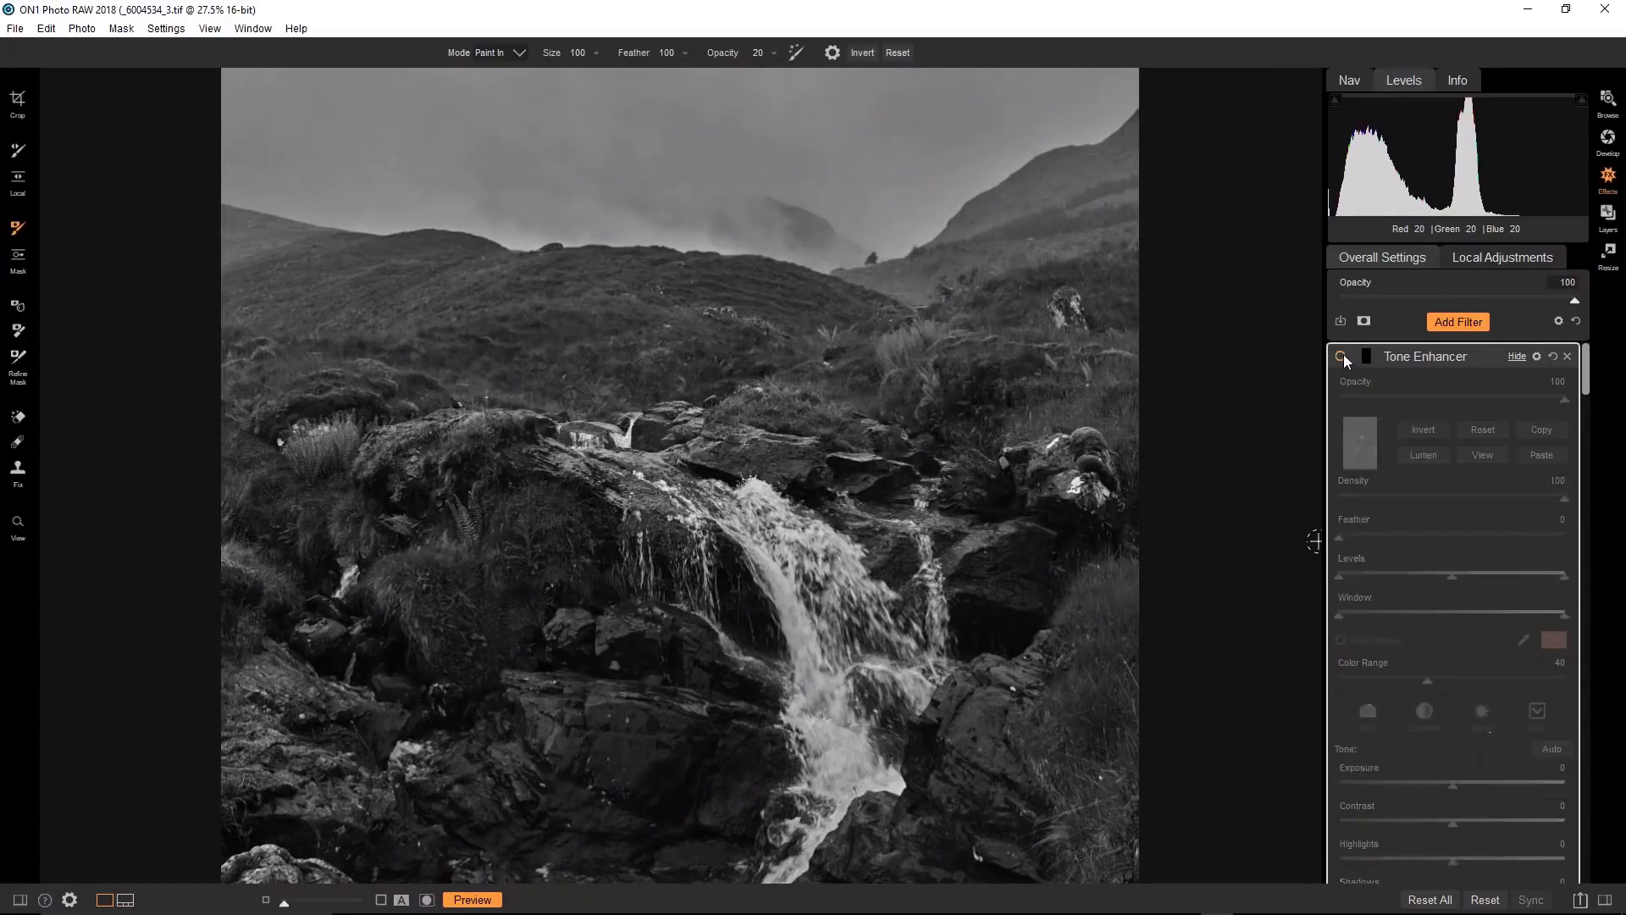
left_click(1343, 357)
left_click(1343, 357)
left_click(1343, 356)
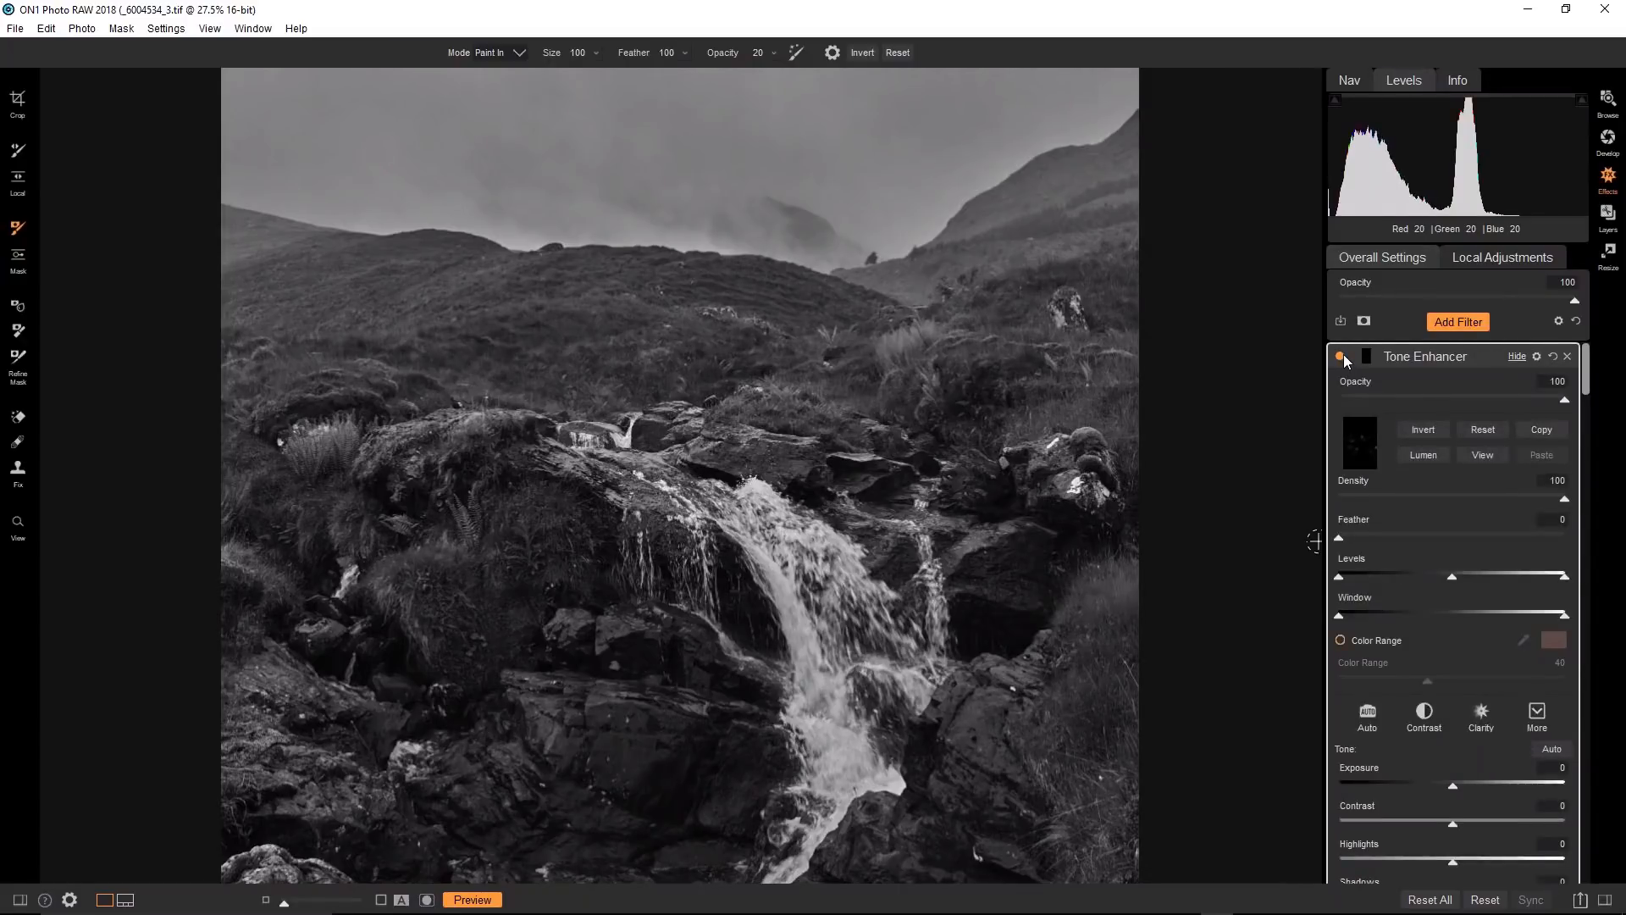
left_click(1343, 356)
left_click(1343, 357)
Paint more brightening into the lower waterfall area and surrounding rocks at brush size 100 and 20 opacity.
left_click(1359, 81)
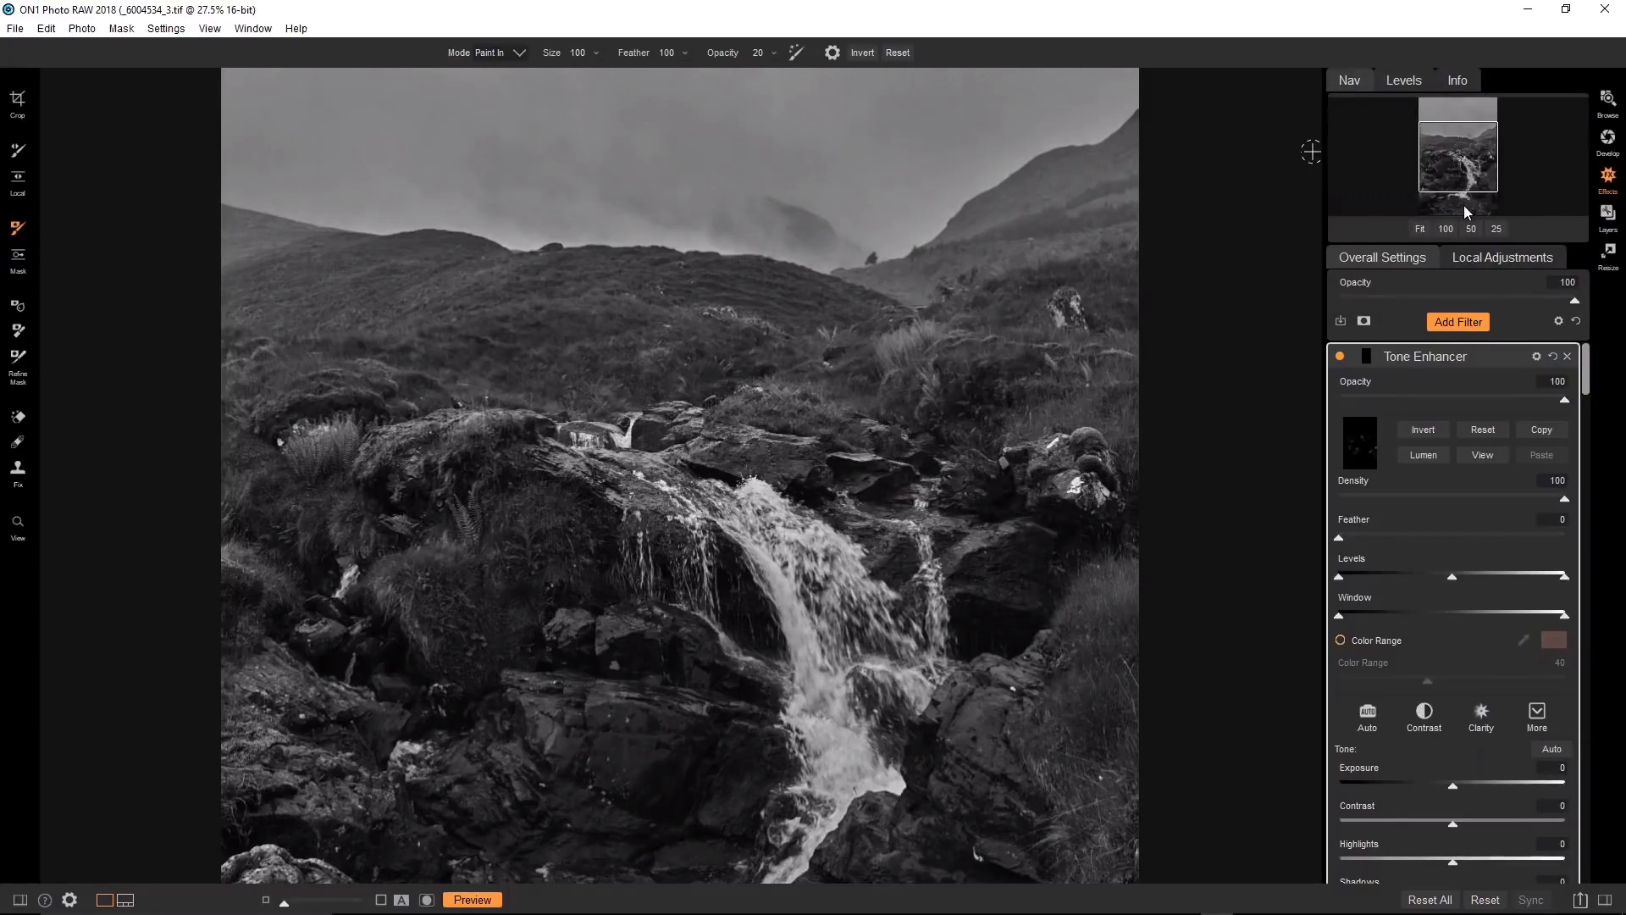
left_click(1463, 205)
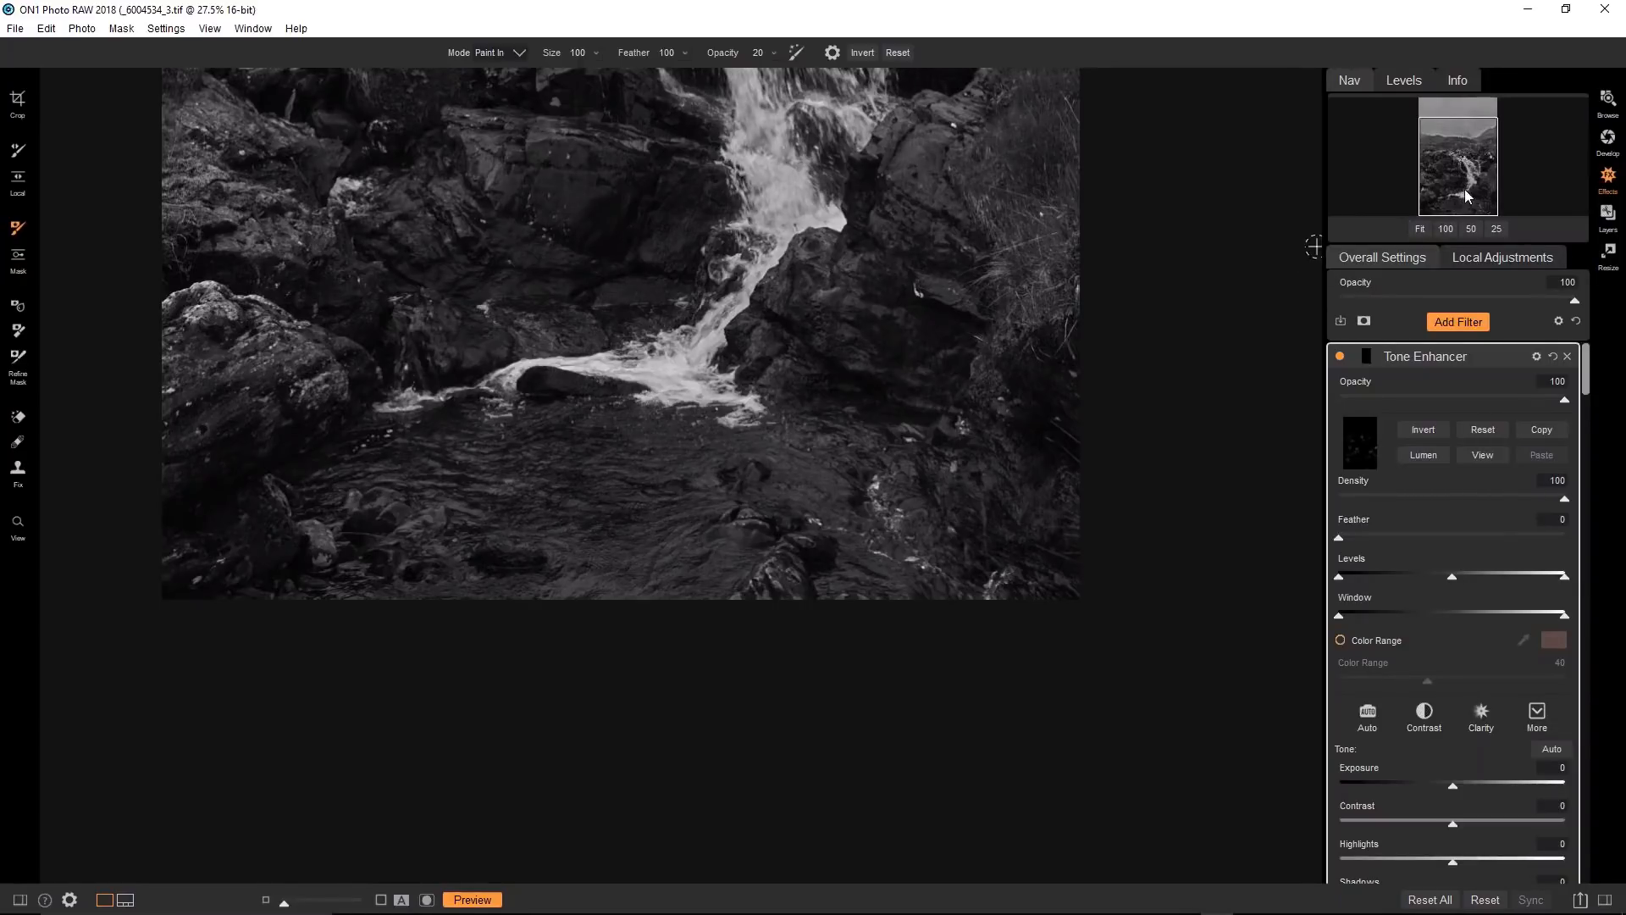
left_click_drag(1465, 190, 1465, 176)
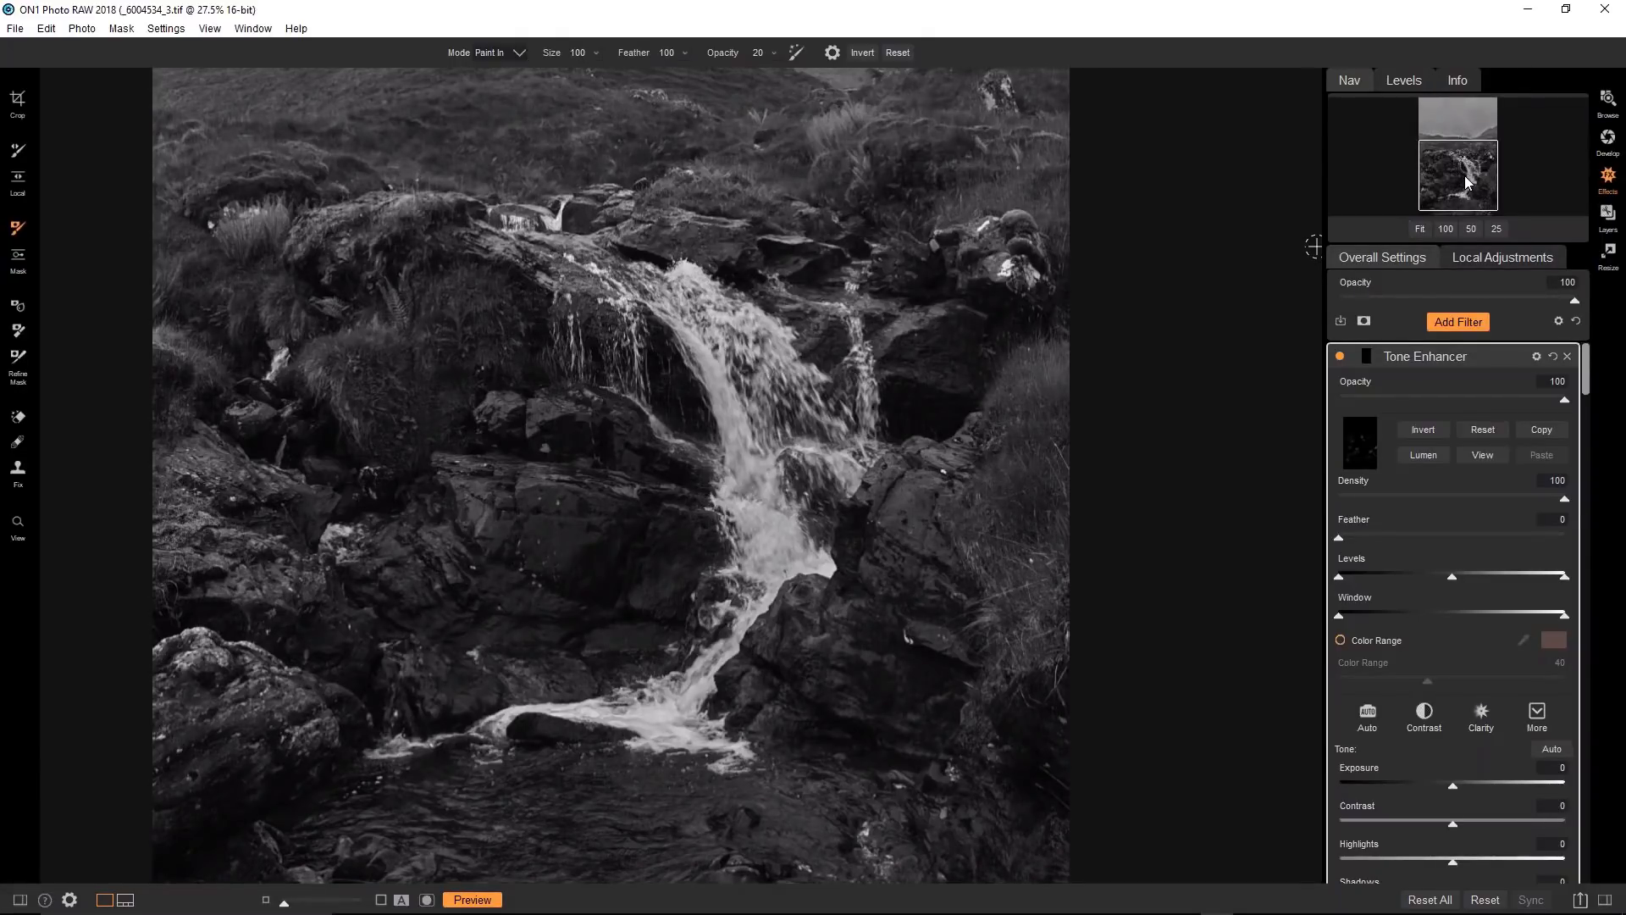
key("ctrl+0")
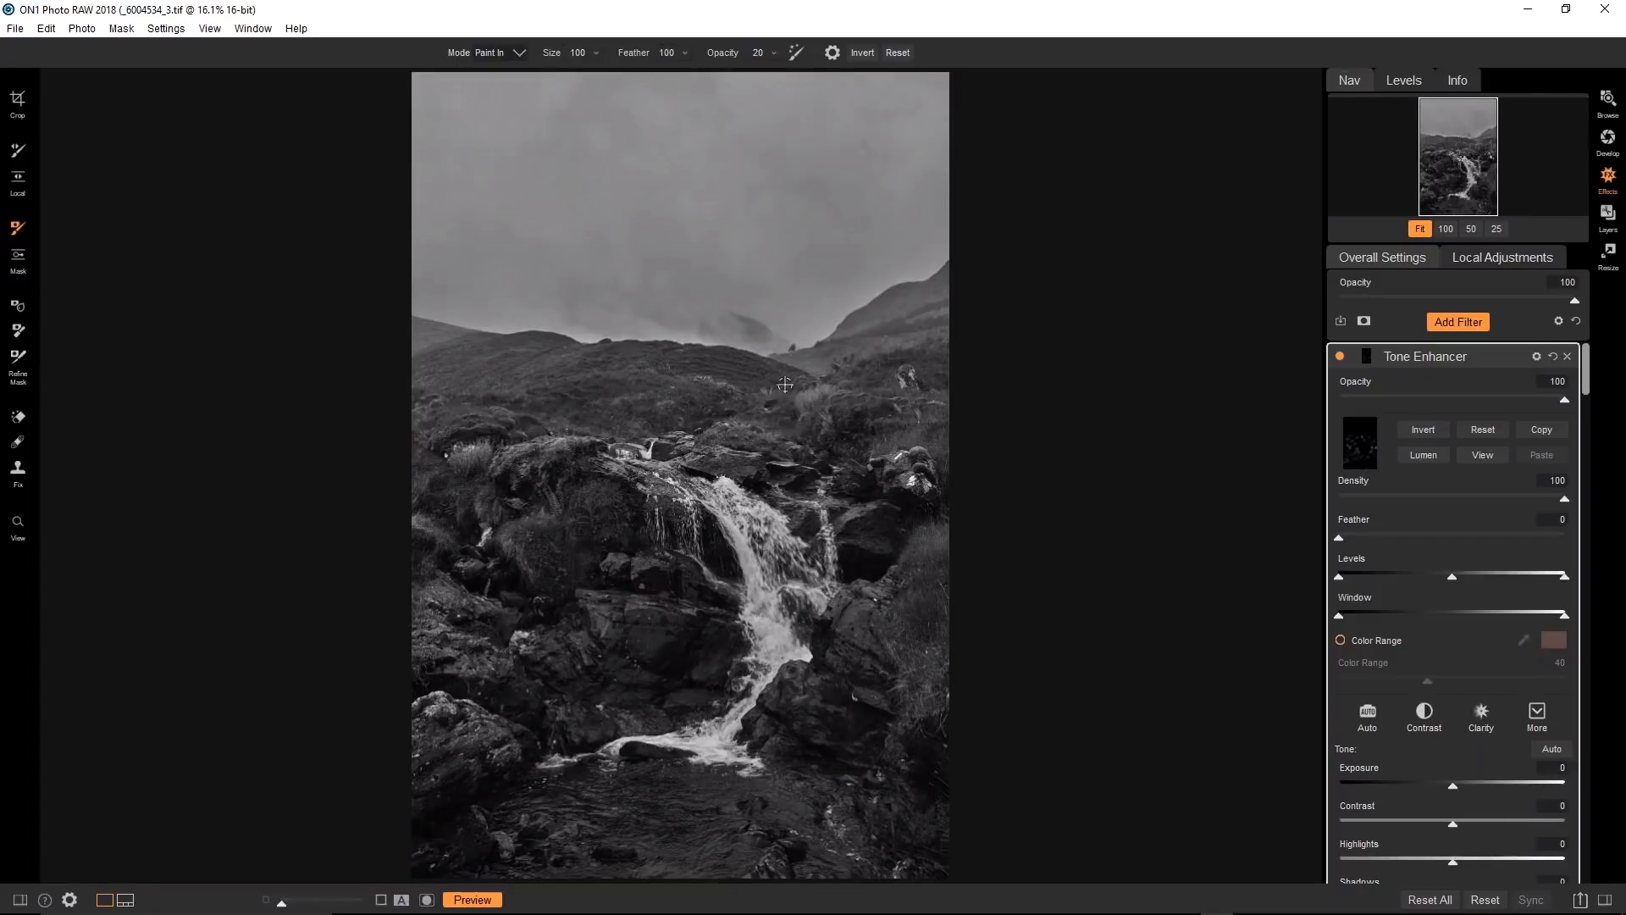
Compare the whole photo with and without the extended brightening, leaving the top Tone Enhancer enabled.
left_click(1339, 357)
left_click(1339, 357)
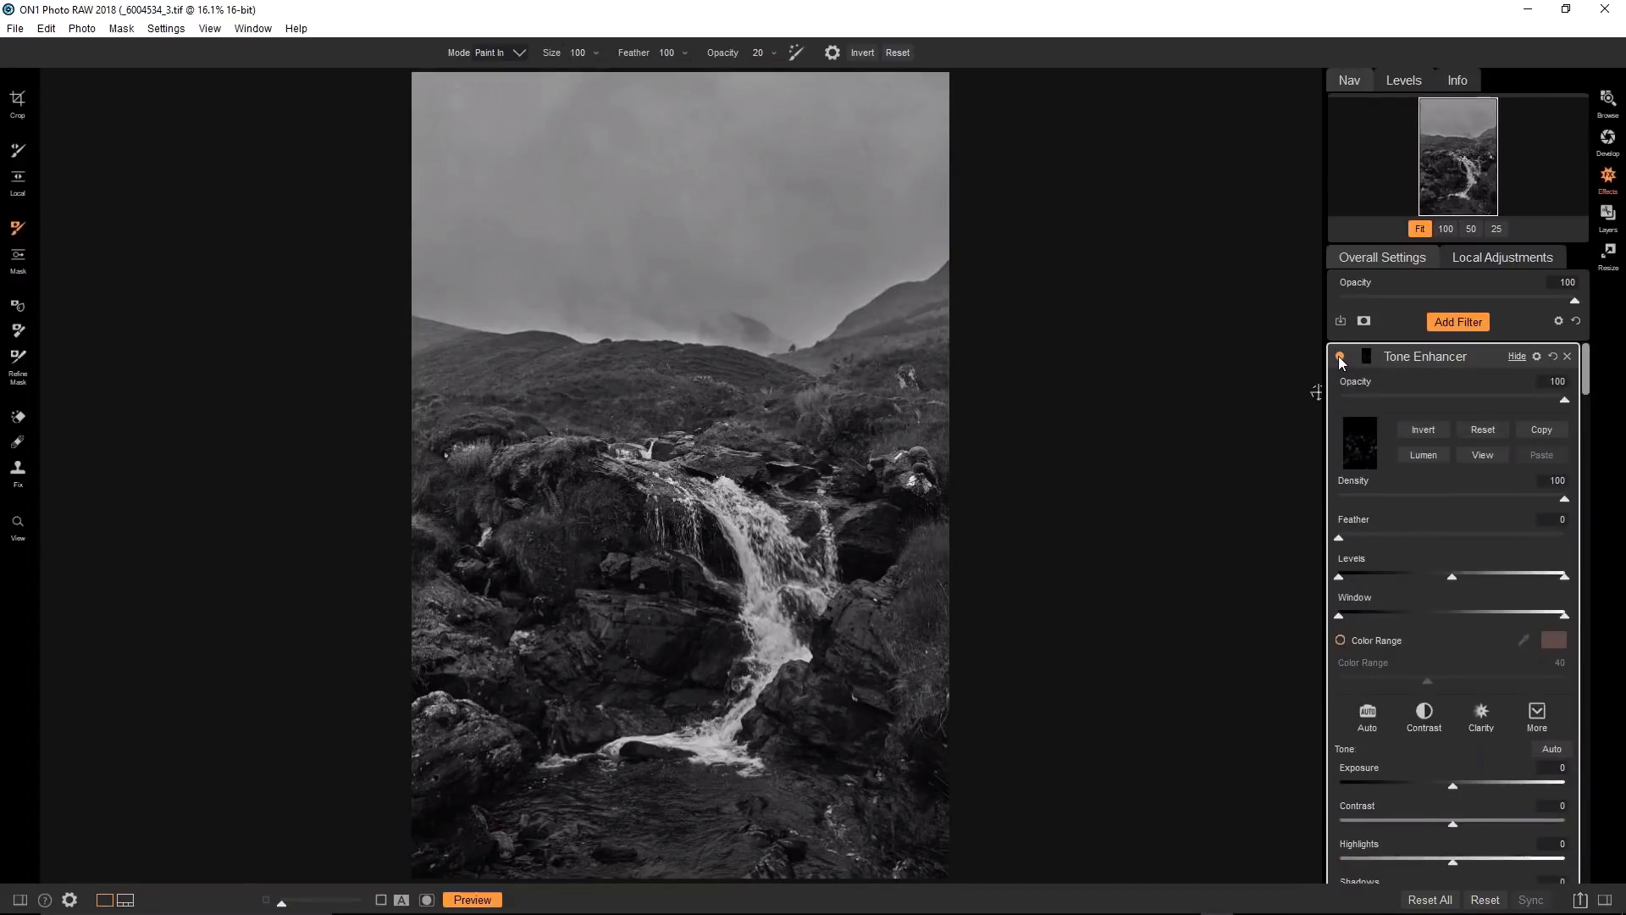
left_click(1339, 357)
left_click(1339, 356)
left_click(1339, 356)
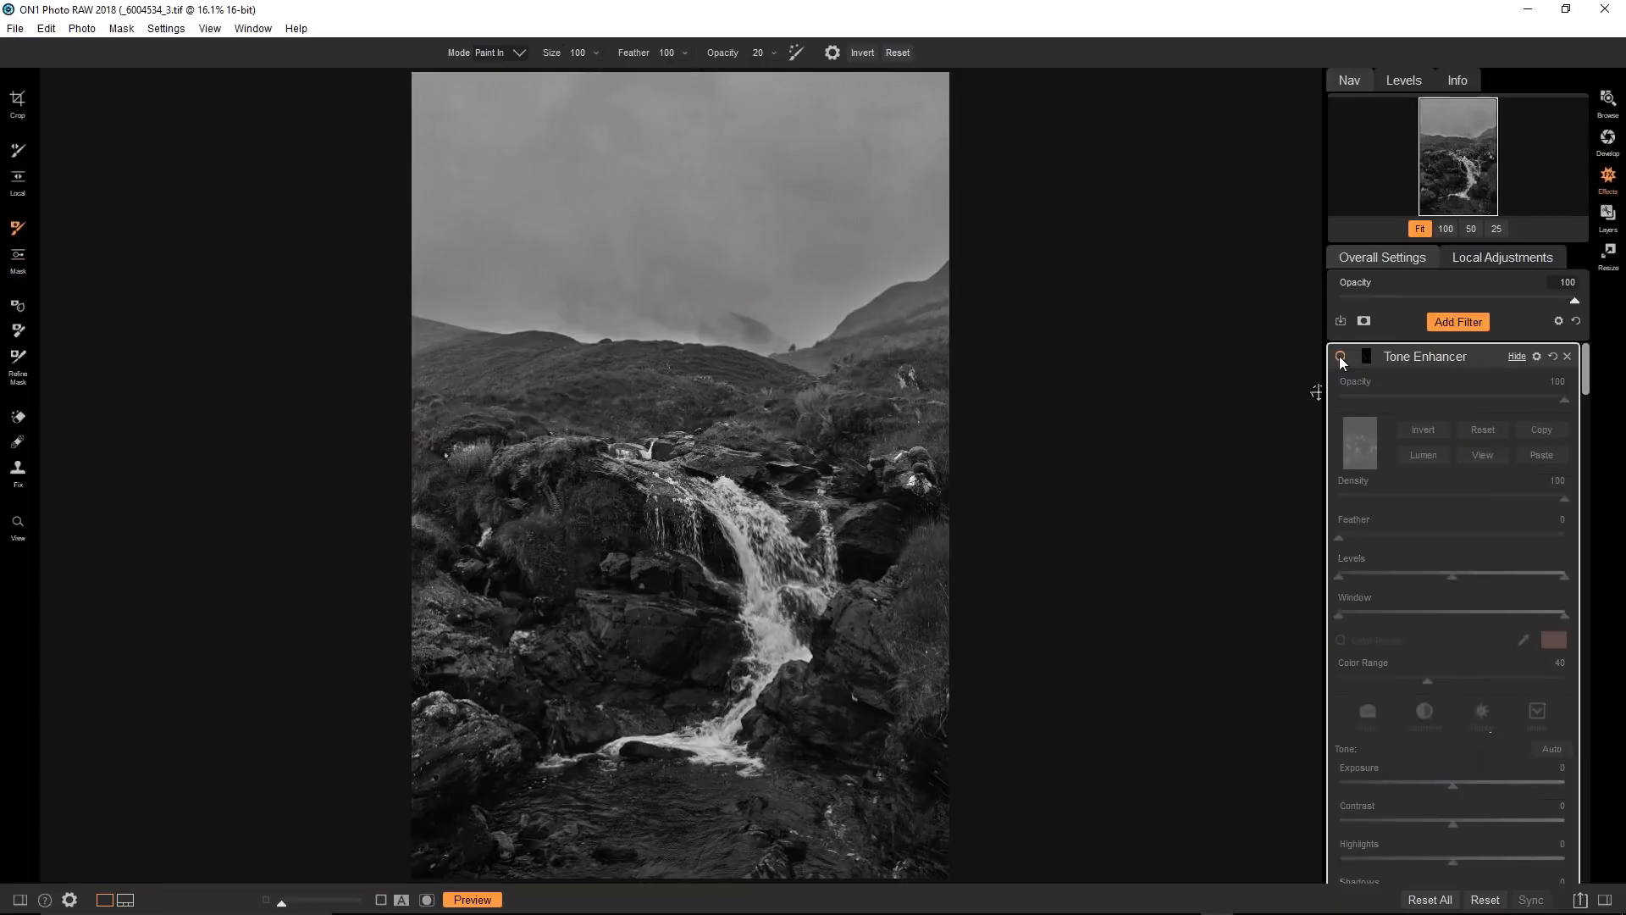
left_click(1339, 356)
Rename the darkening Tone Enhancer filter with the label "burn".
scroll(1414, 496, "down", 10)
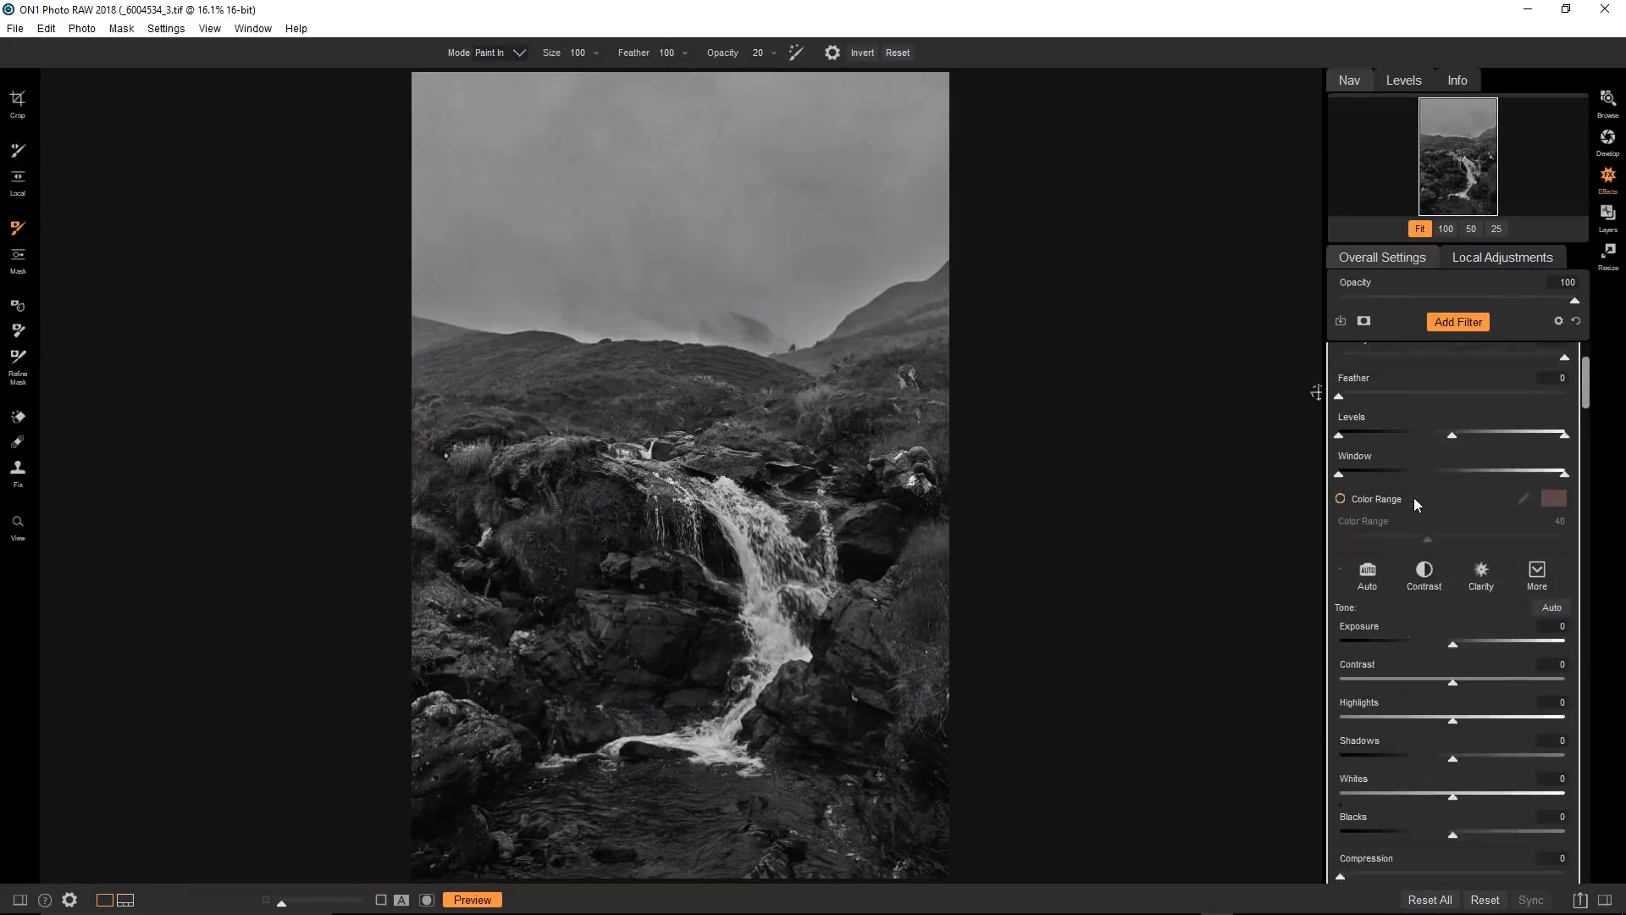
scroll(1414, 496, "down", 3)
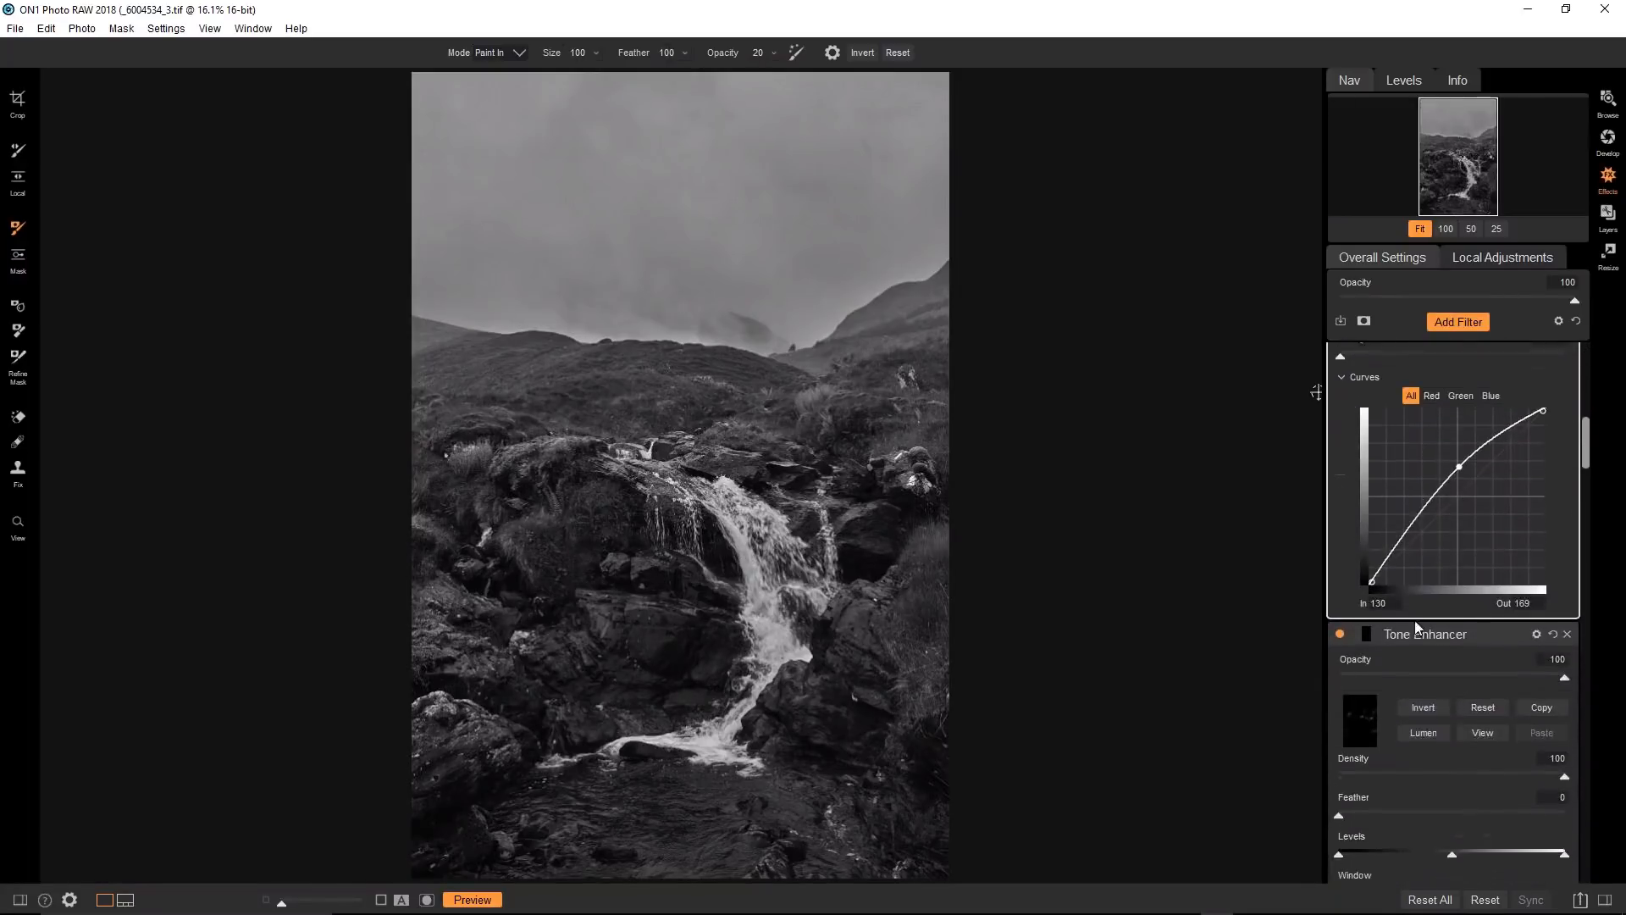
double_click(1414, 633)
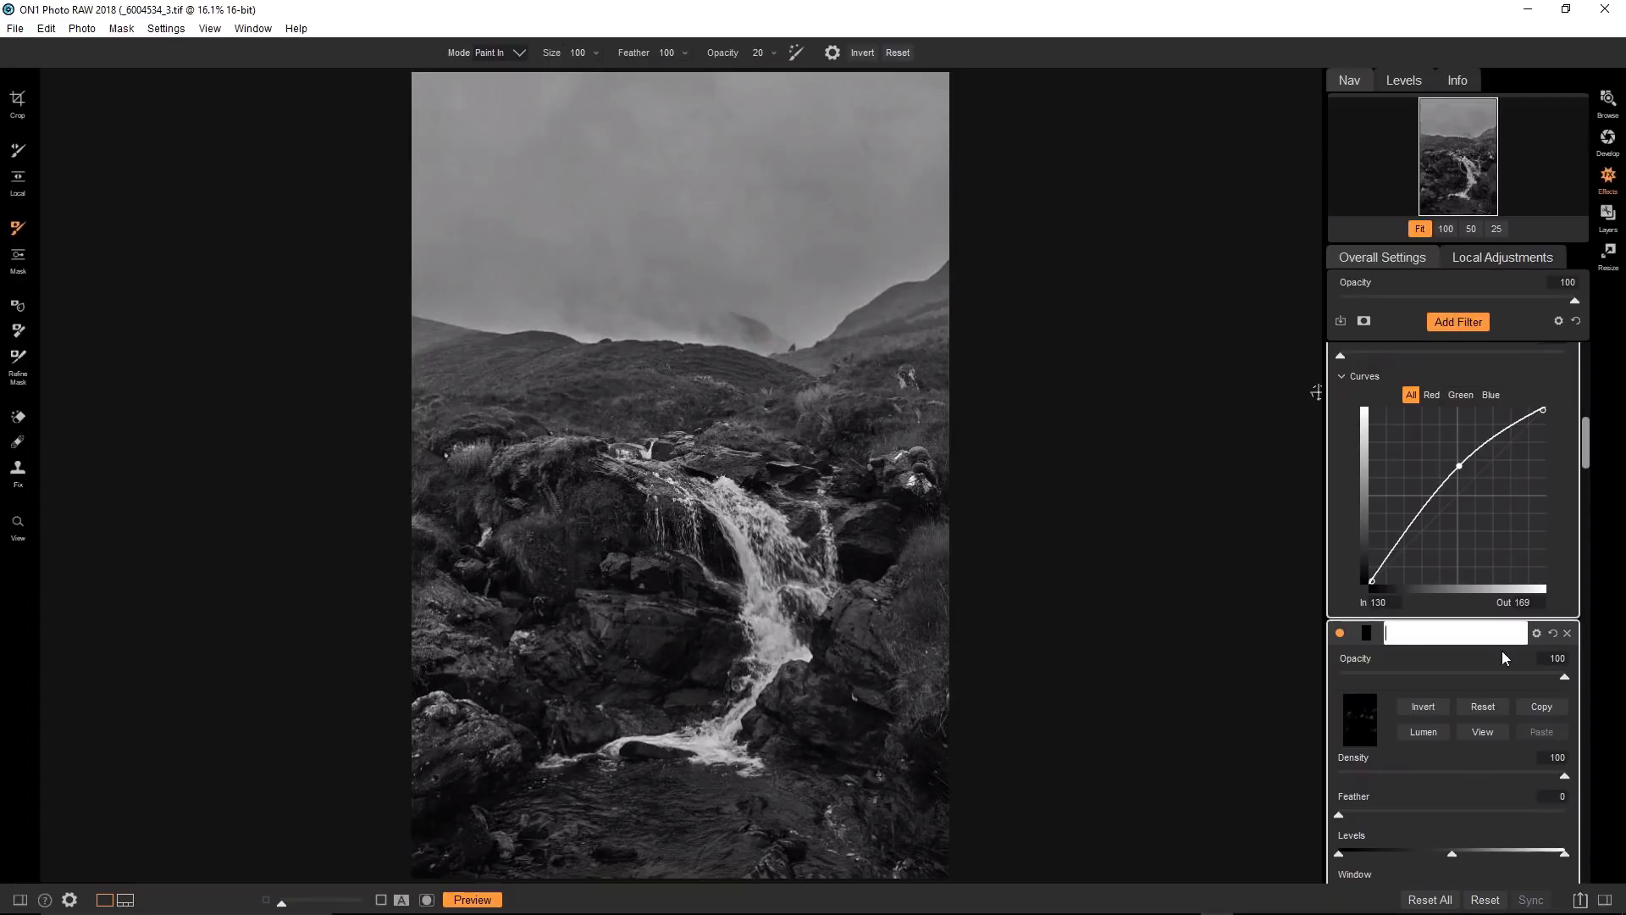
type("burn")
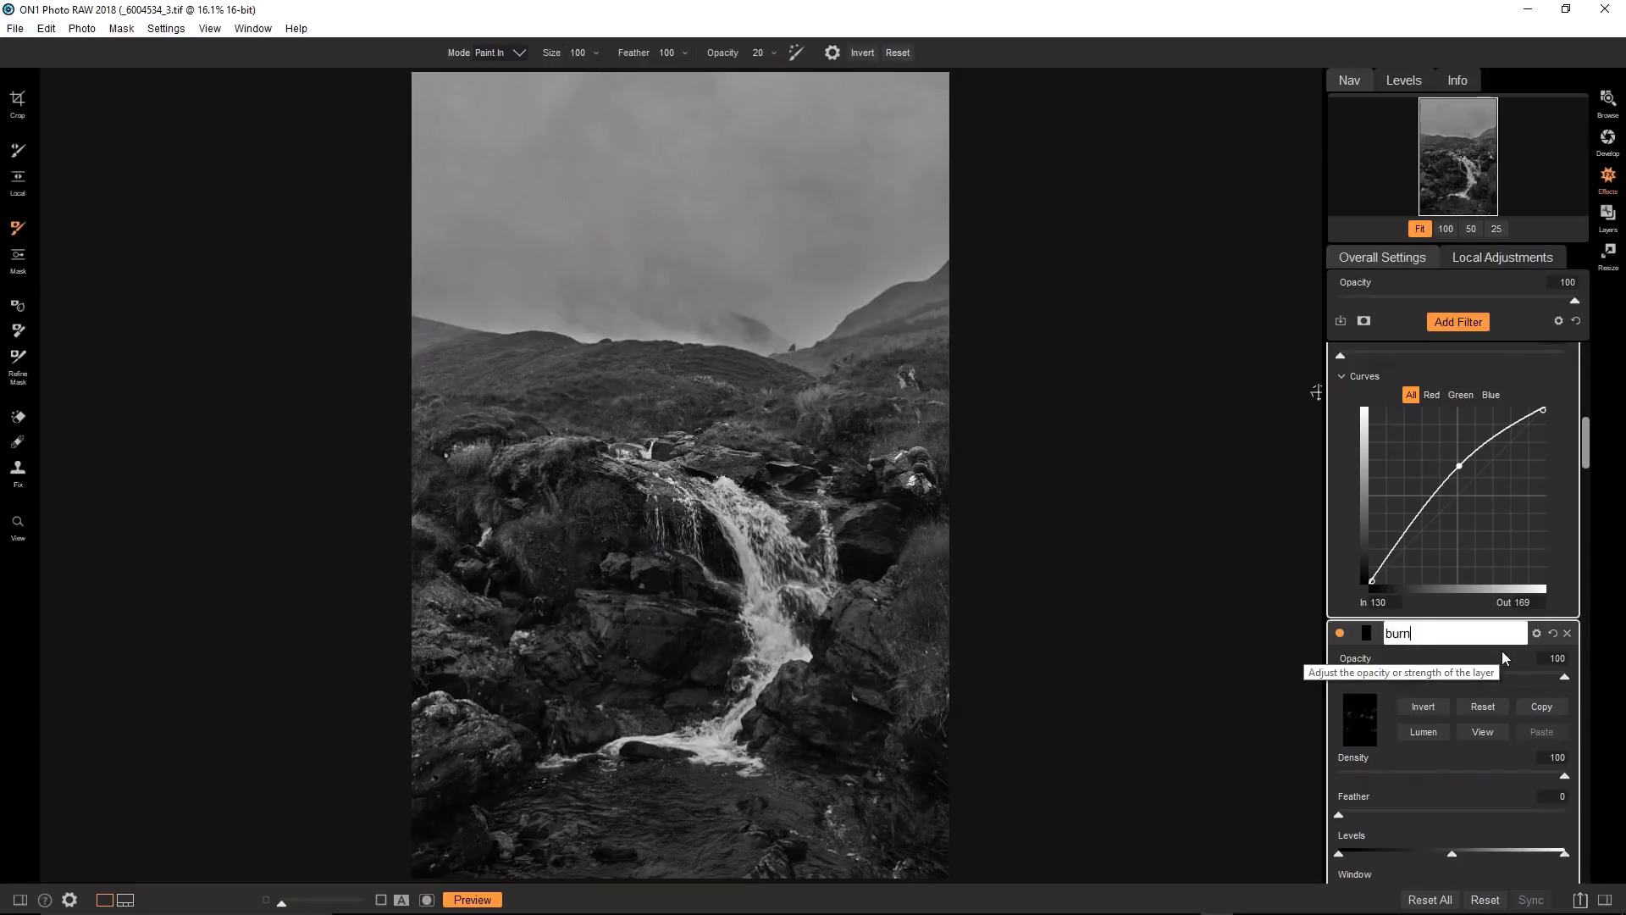
key("Return")
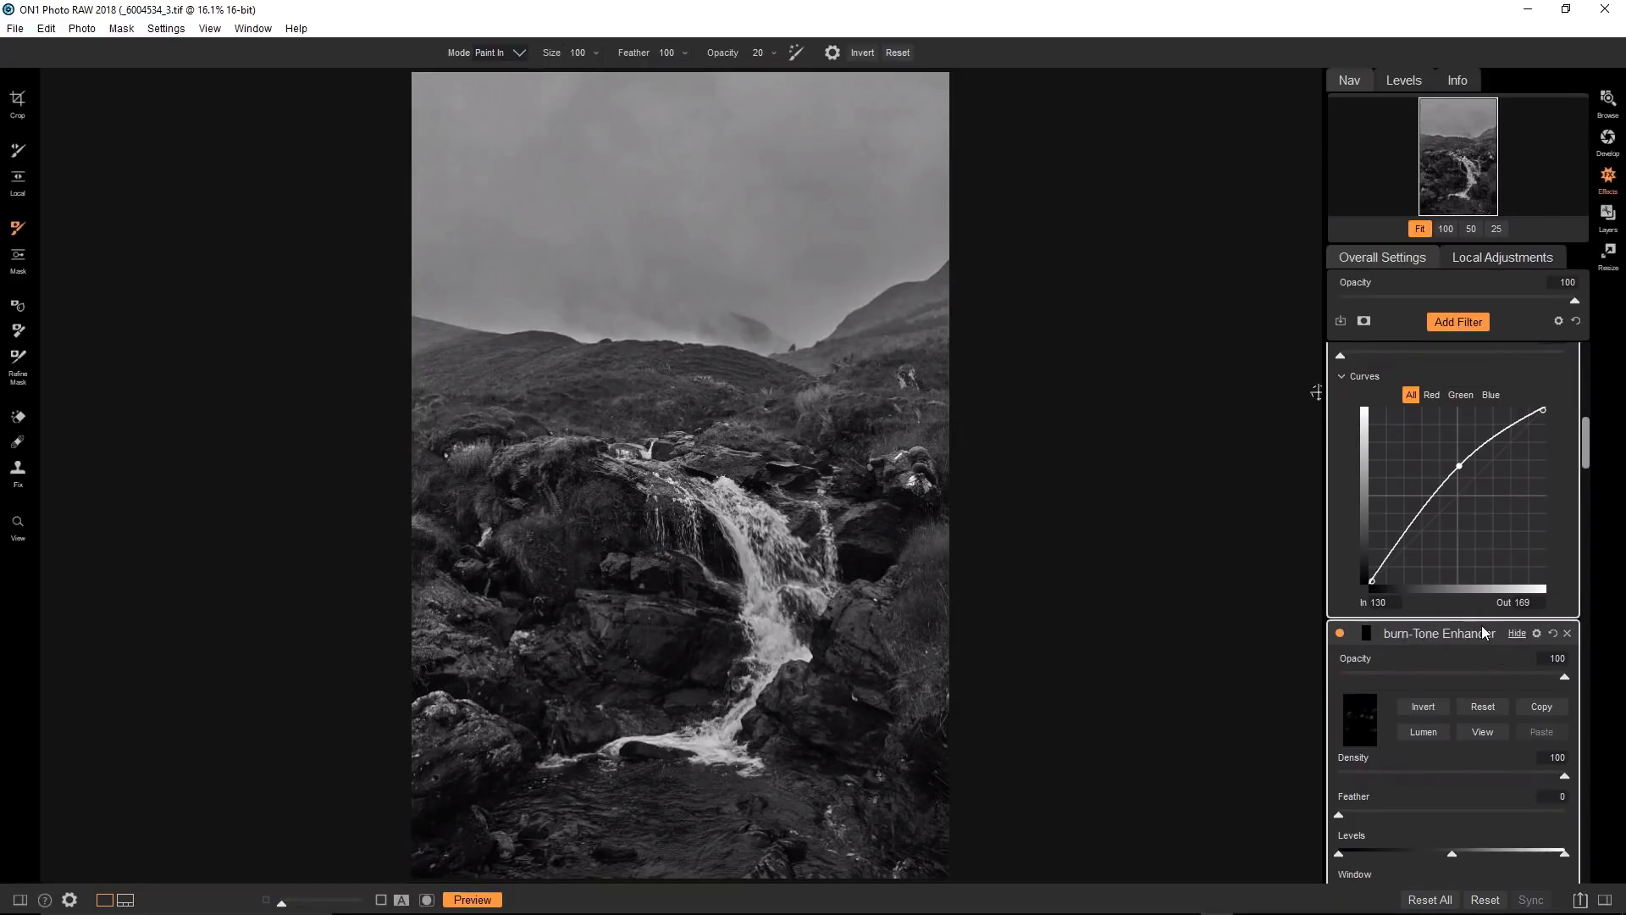
Collapse the brightening Tone Enhancer filter's settings and rename it with the label "dodge".
scroll(1480, 623, "up", 5)
scroll(1480, 623, "up", 4)
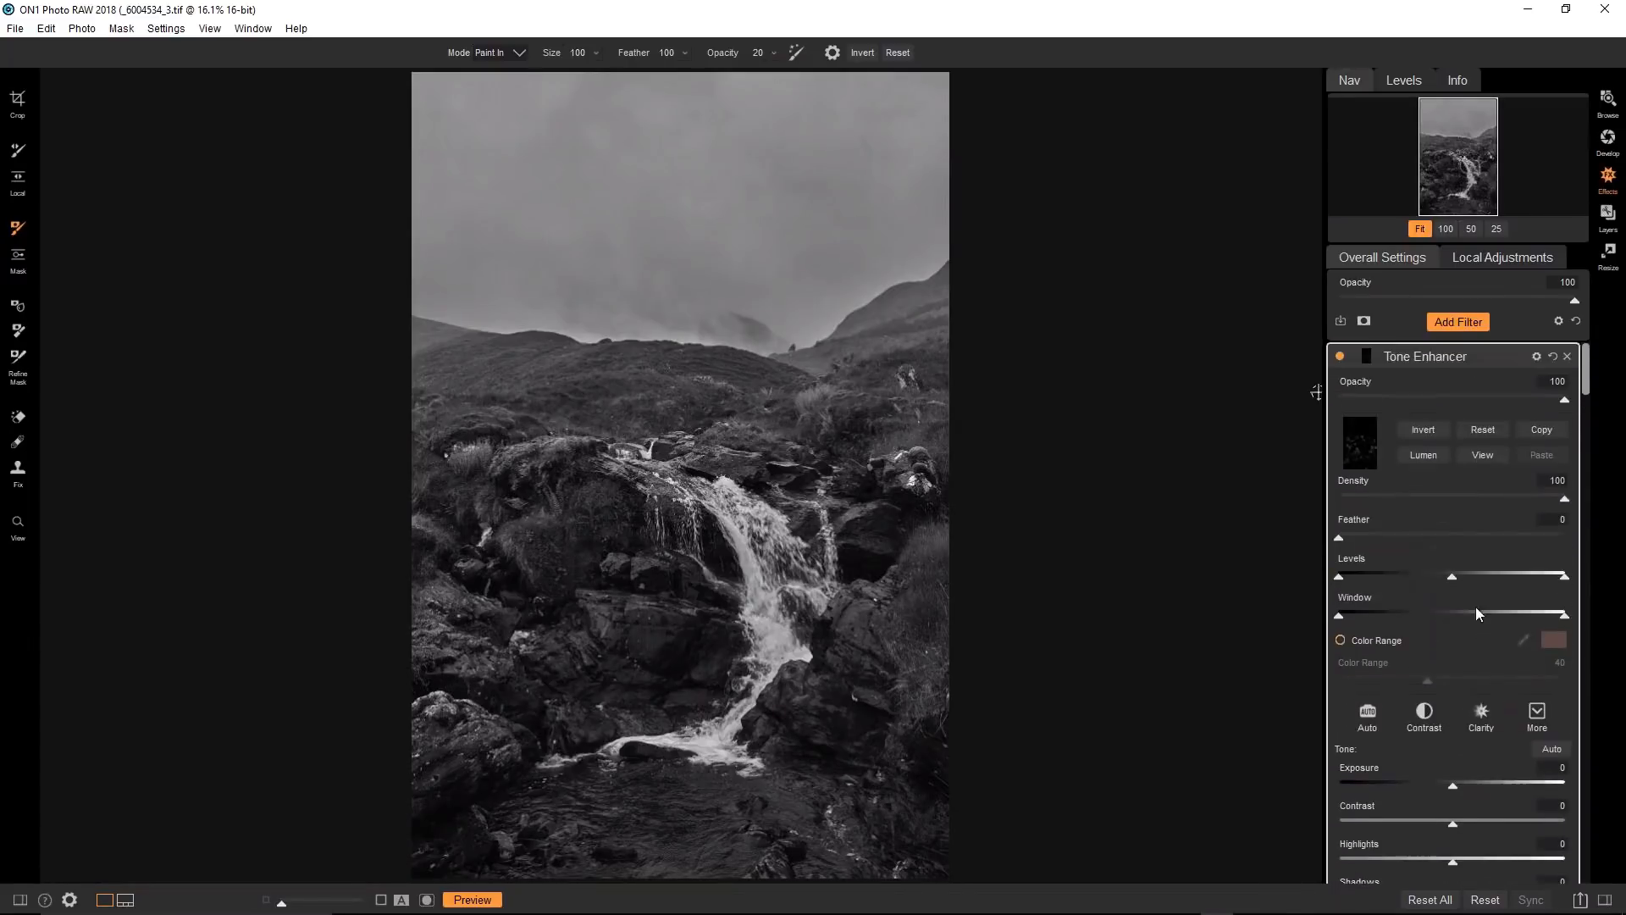
scroll(1390, 359, "up", 1)
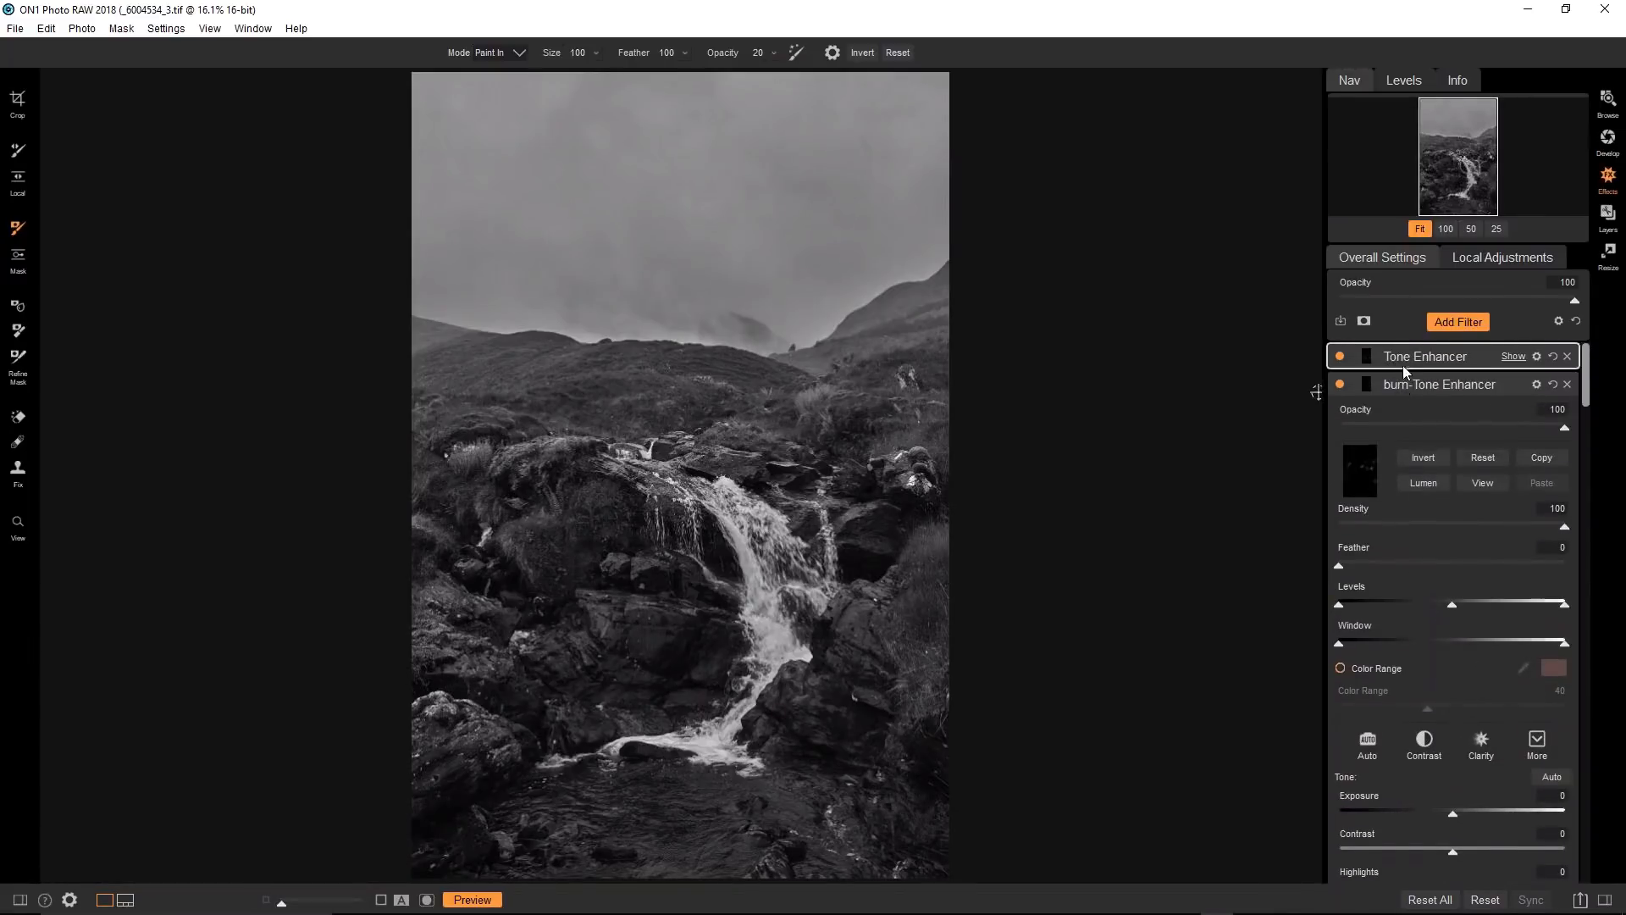
double_click(1402, 360)
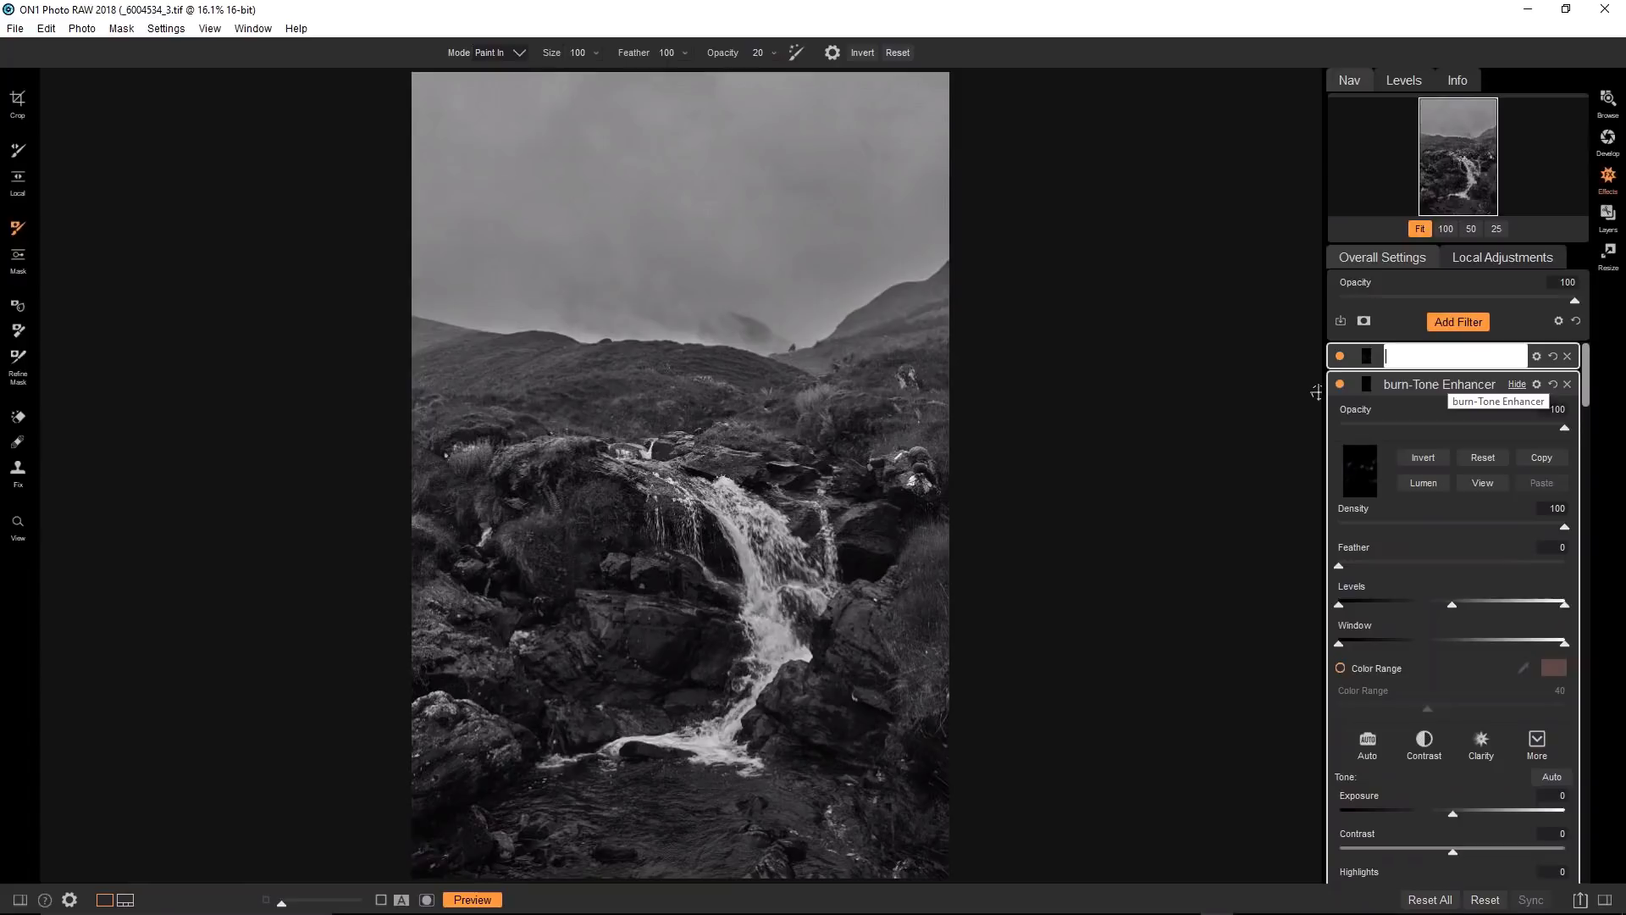
type("dodge")
key("Return")
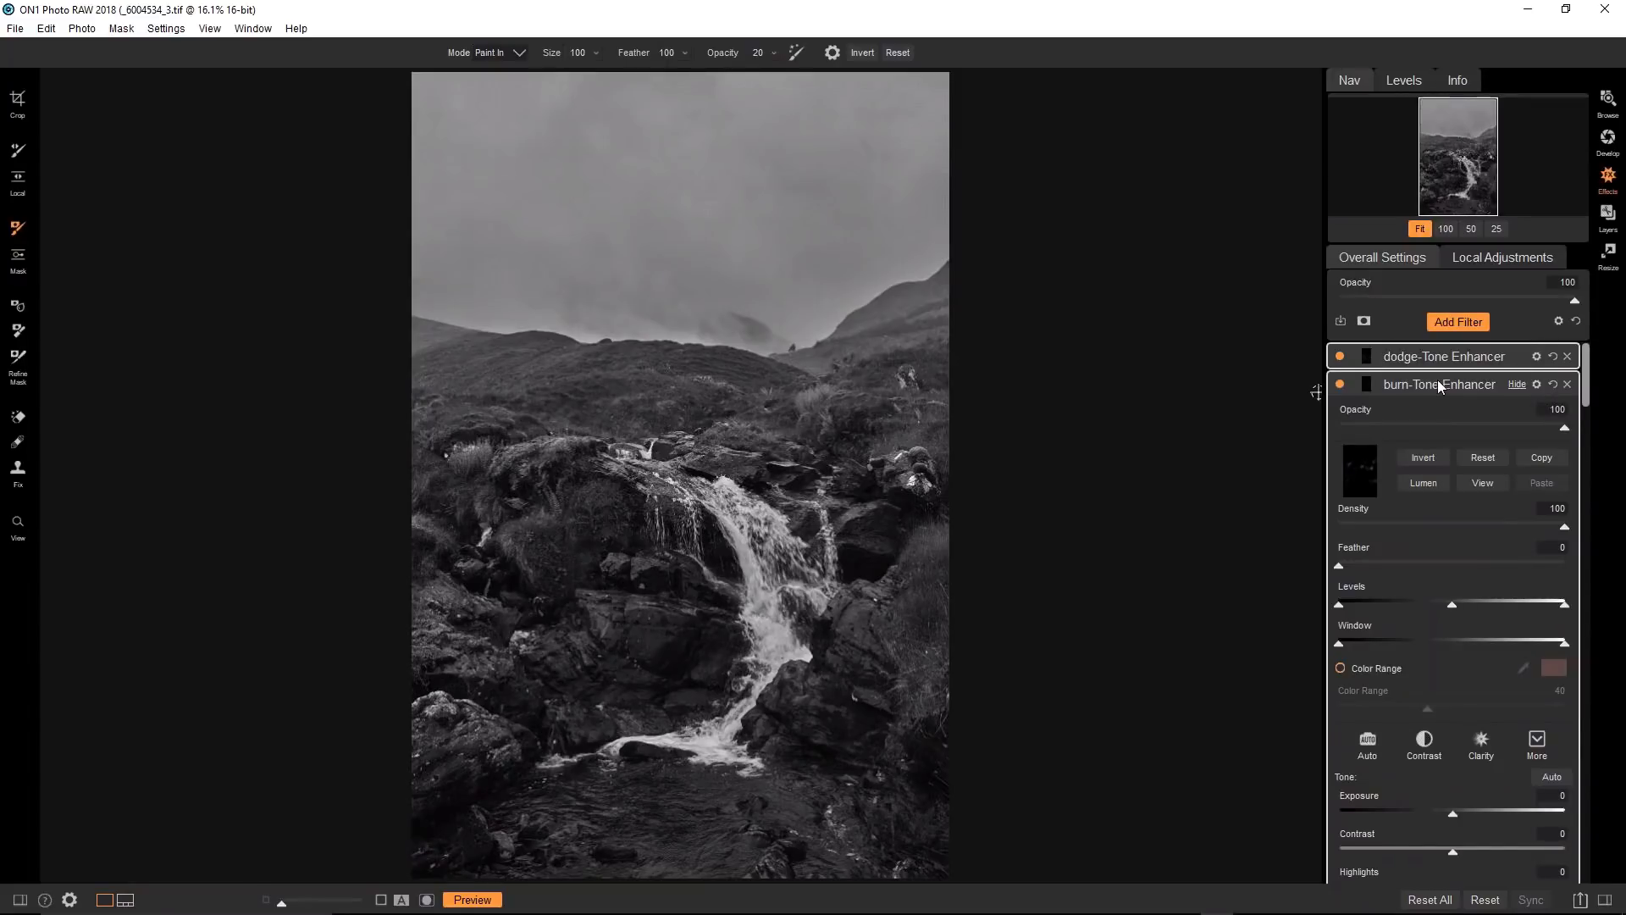
Paint more darkening into the burn filter's mask at 20 opacity, using brush size 400 and then 200 on the distant misty peak.
key("z")
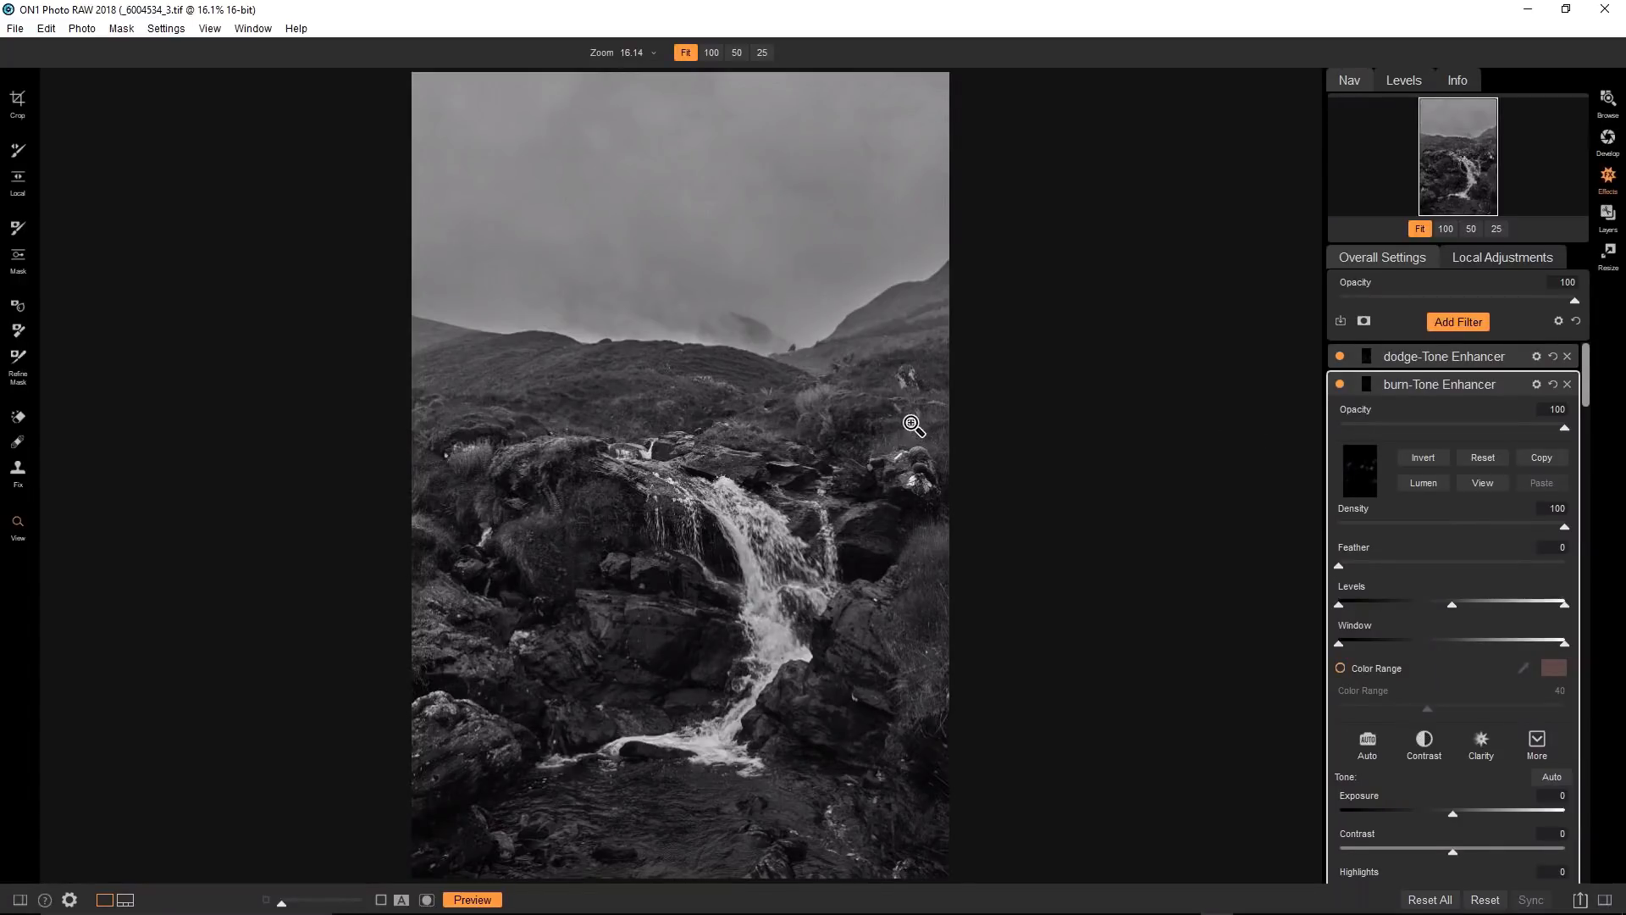
key("b")
key("bracketright")
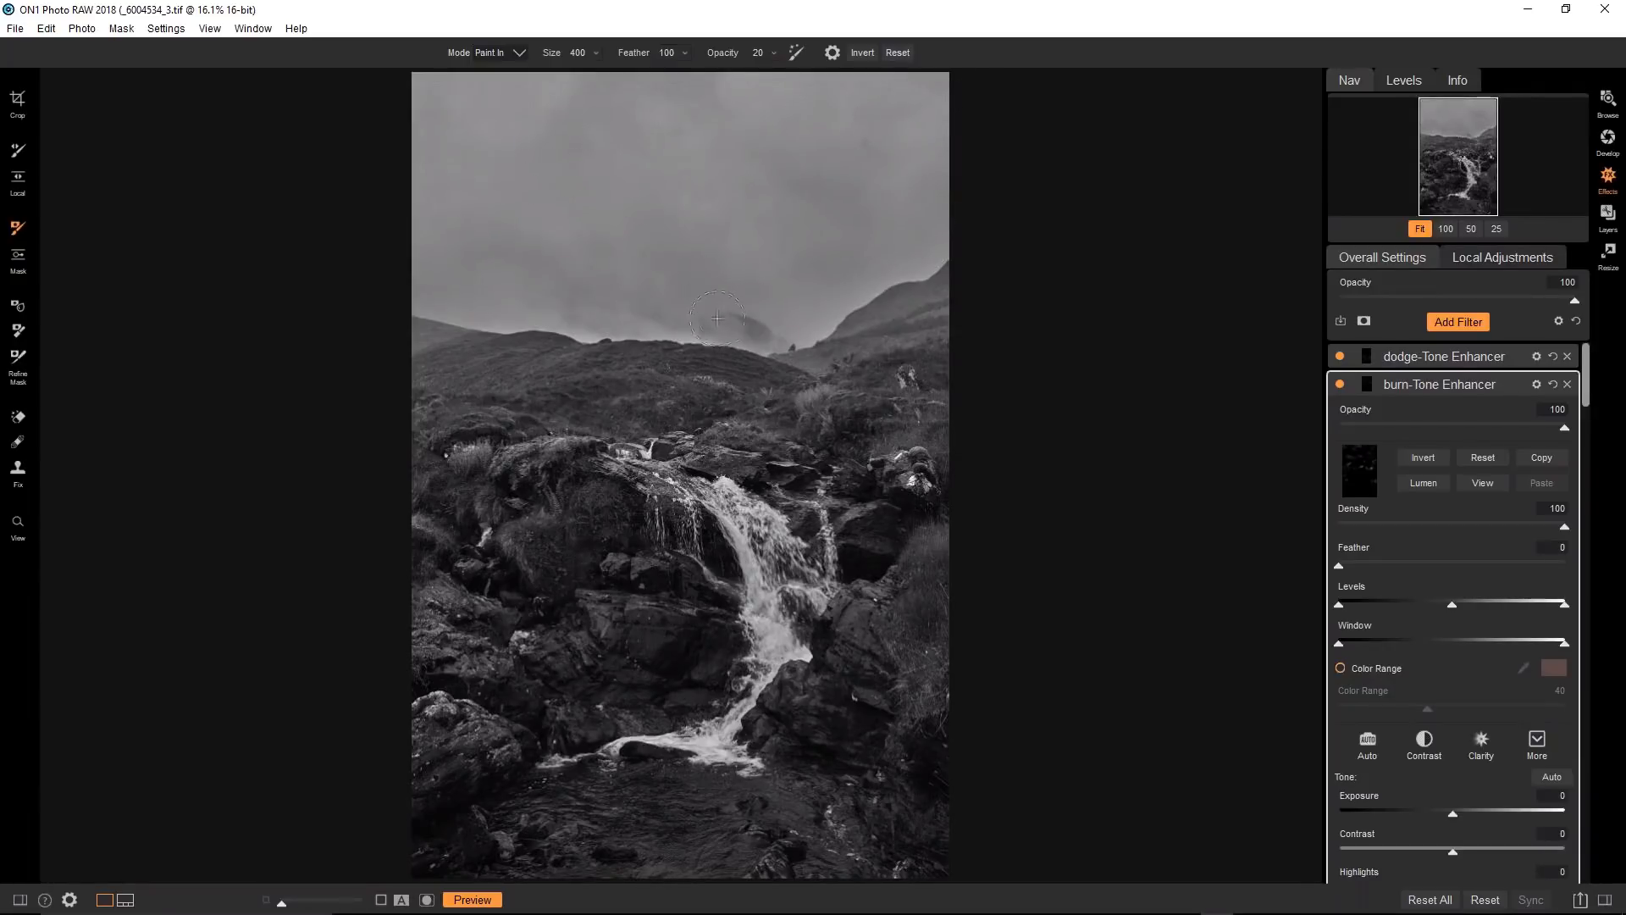
key("[")
key("[")
key("[")
mouse_move(719, 322)
left_mouse_down()
mouse_move(760, 334)
mouse_move(724, 317)
mouse_move(745, 334)
mouse_move(734, 328)
left_mouse_up()
Compare the photo with and without the burn filter, leaving it enabled.
left_click(1340, 383)
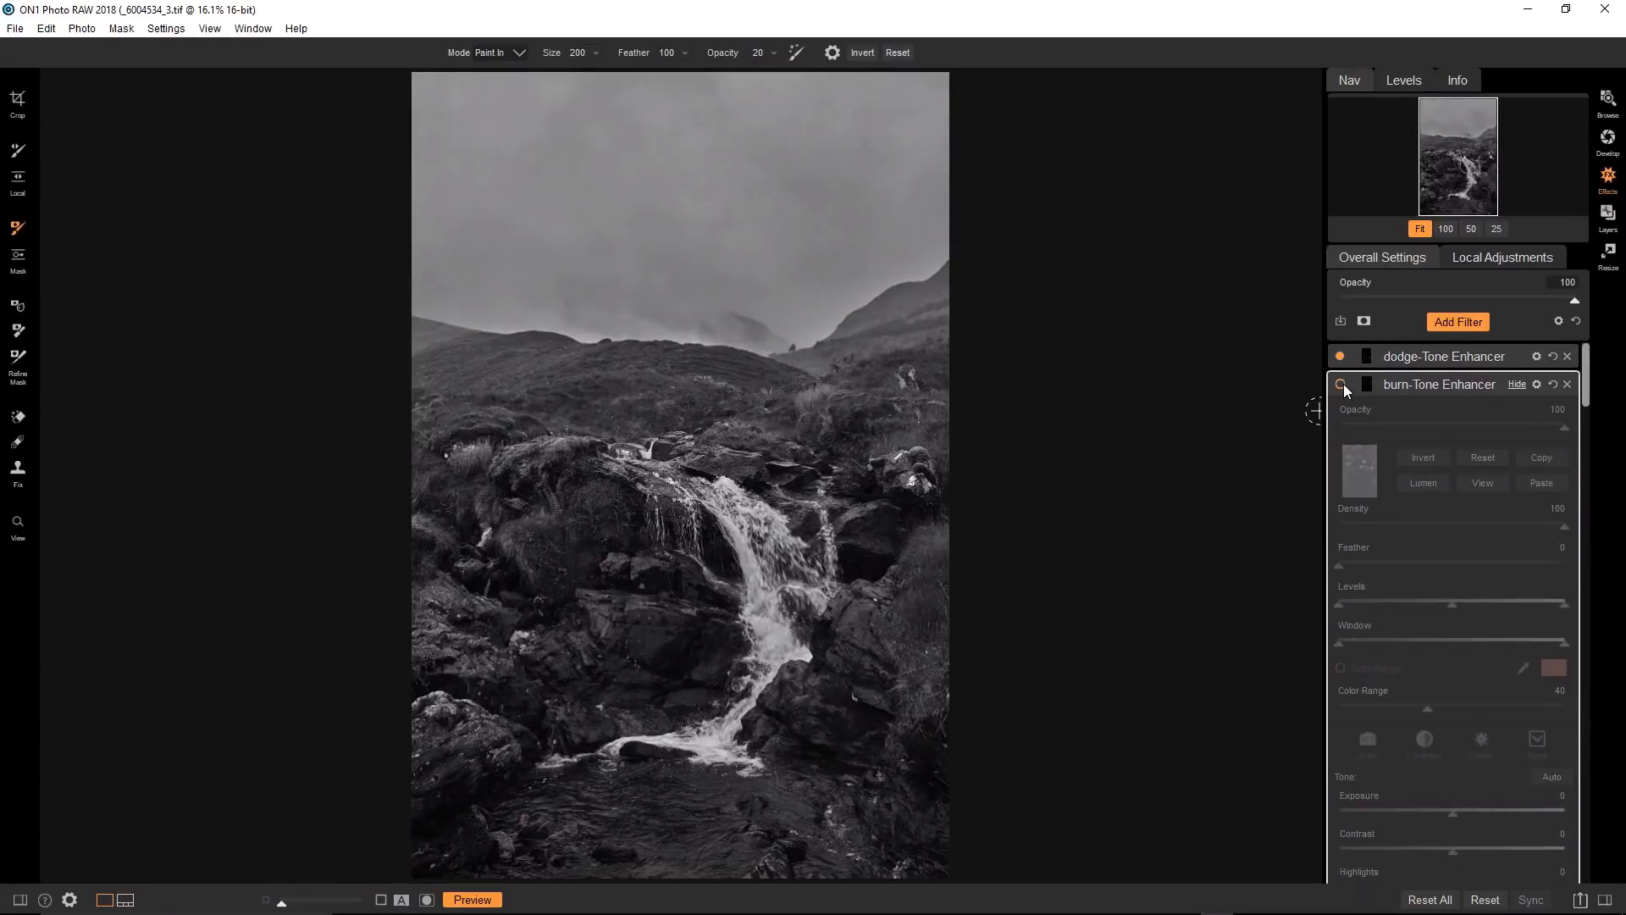
left_click(1340, 384)
left_click(1342, 384)
left_click(1341, 384)
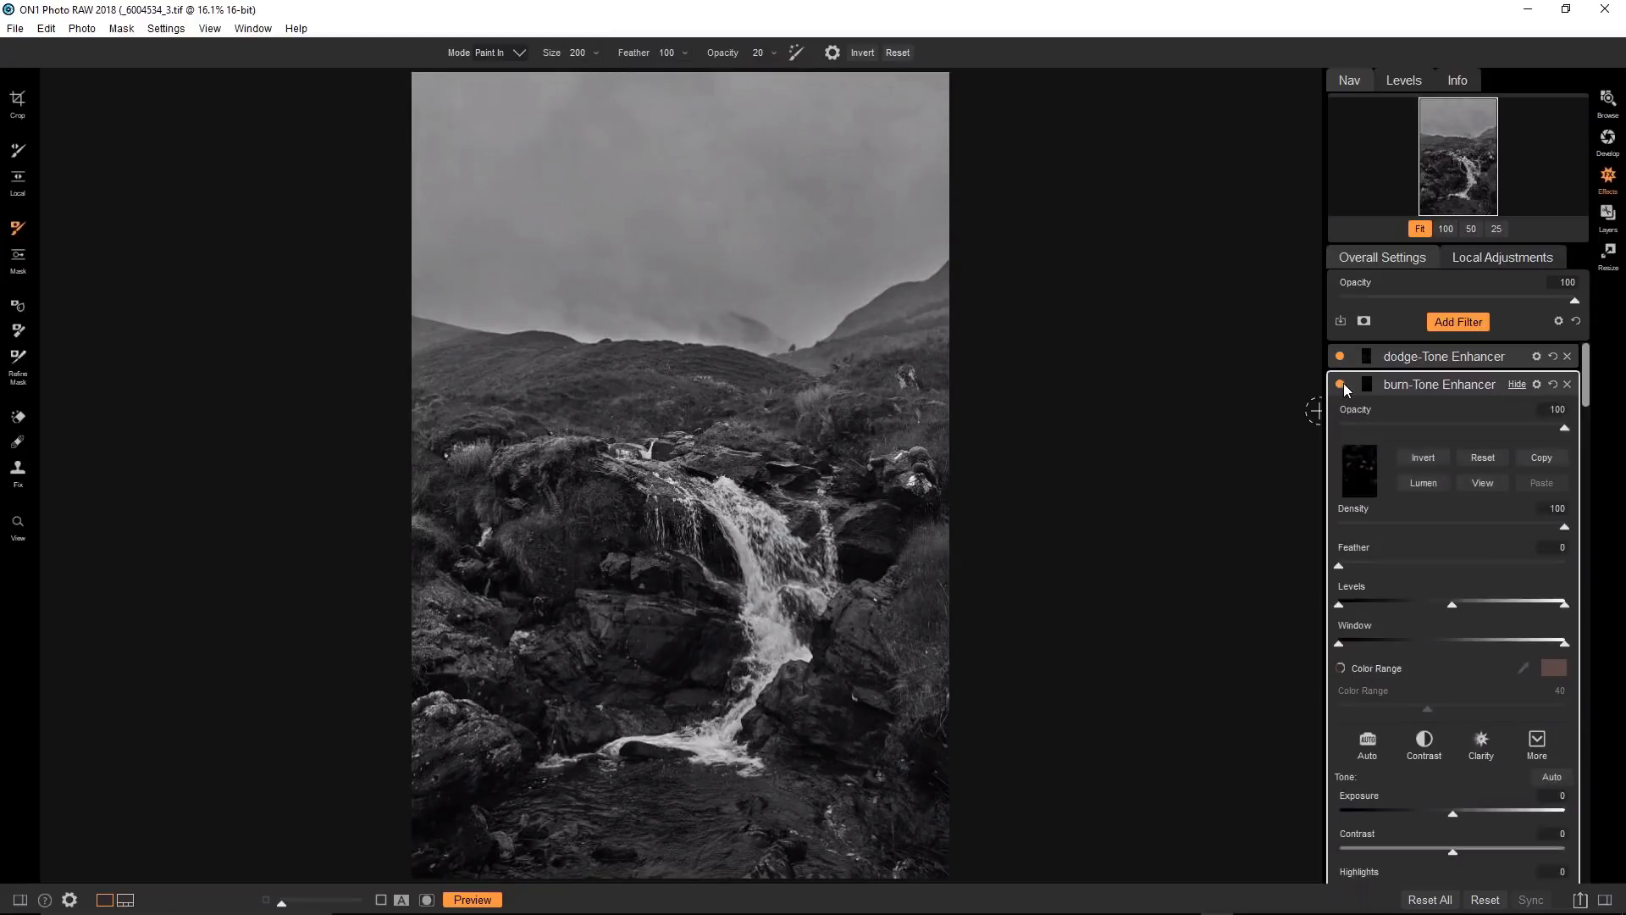
left_click(1342, 384)
left_click(1342, 384)
Add a Gaussian Blur filter with an amount of 23 above the dodge Tone Enhancer filter.
left_click(1440, 363)
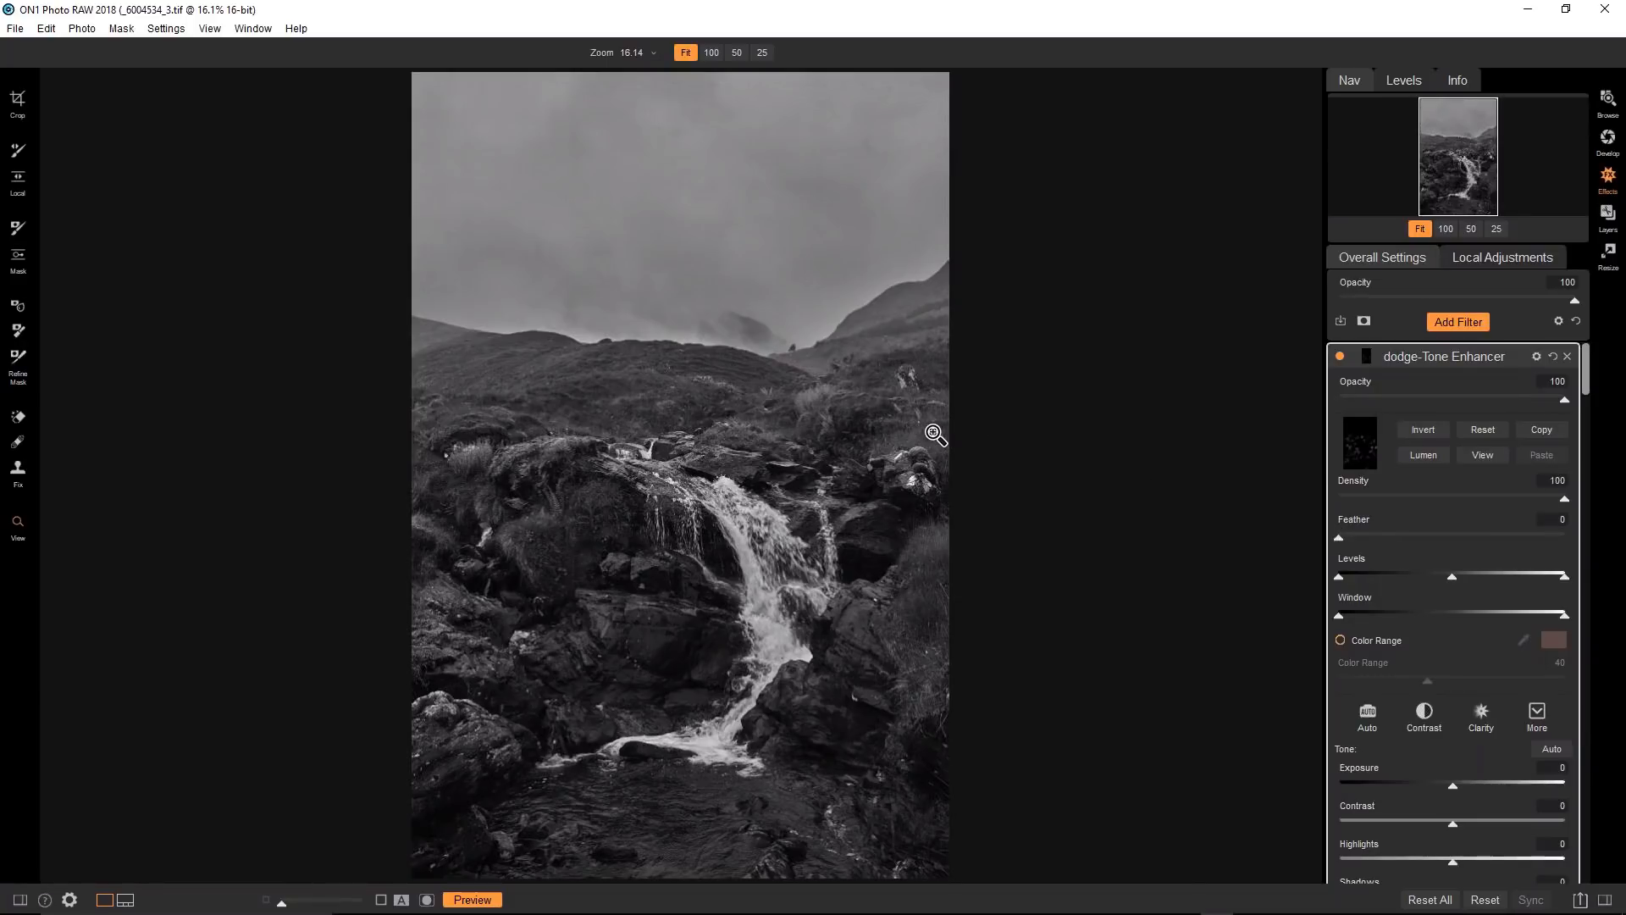
left_click(1460, 328)
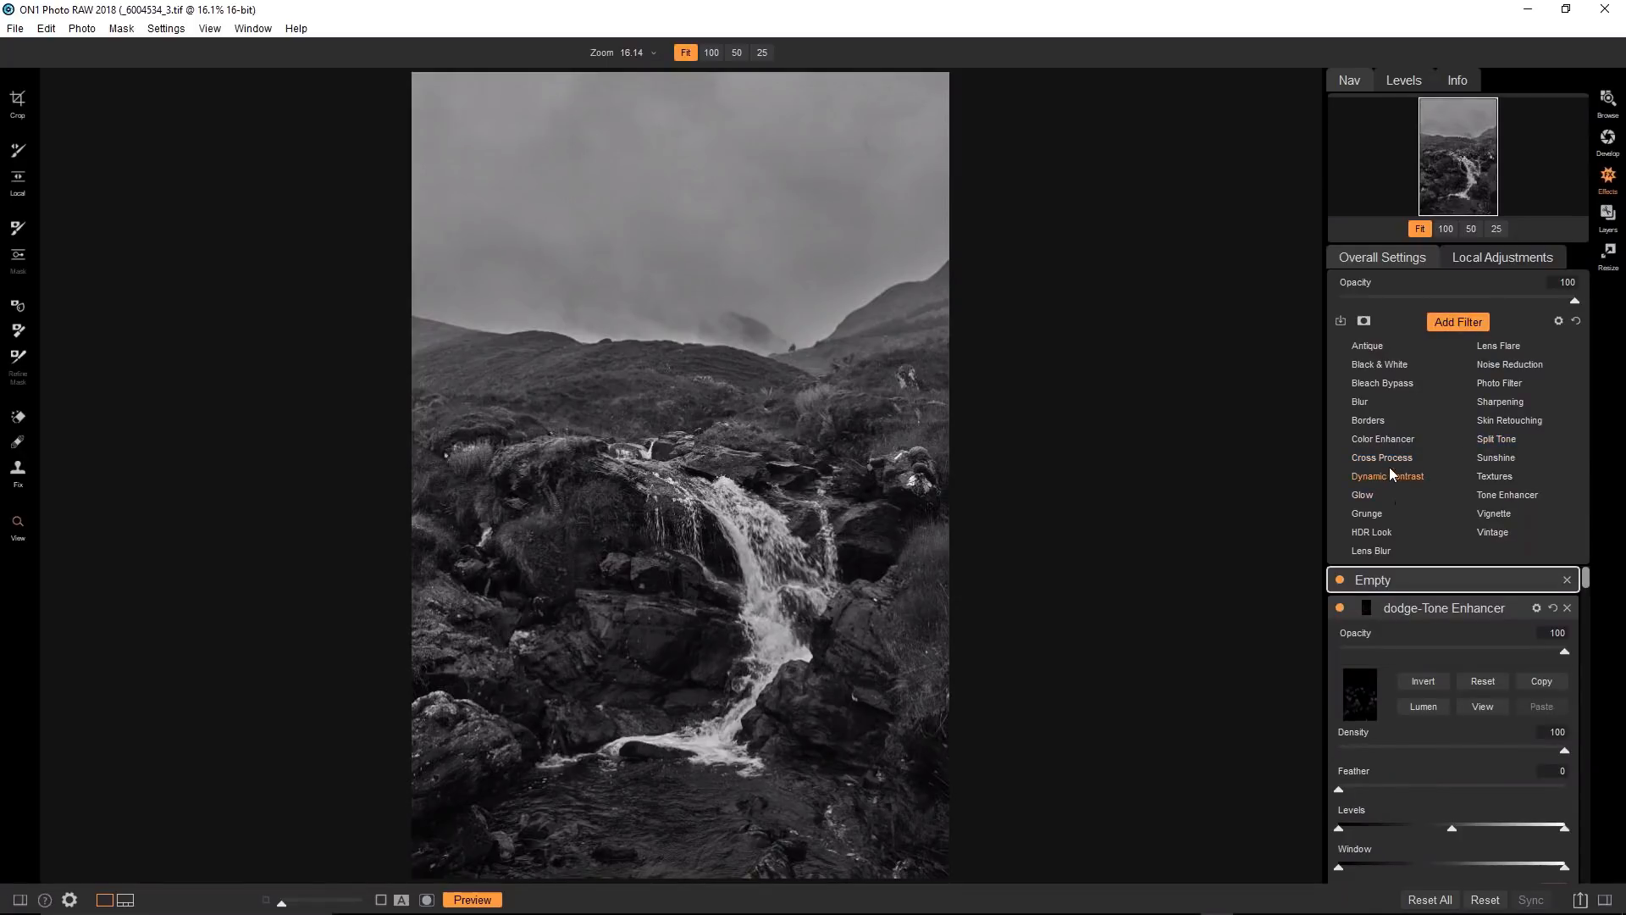
left_click(1374, 413)
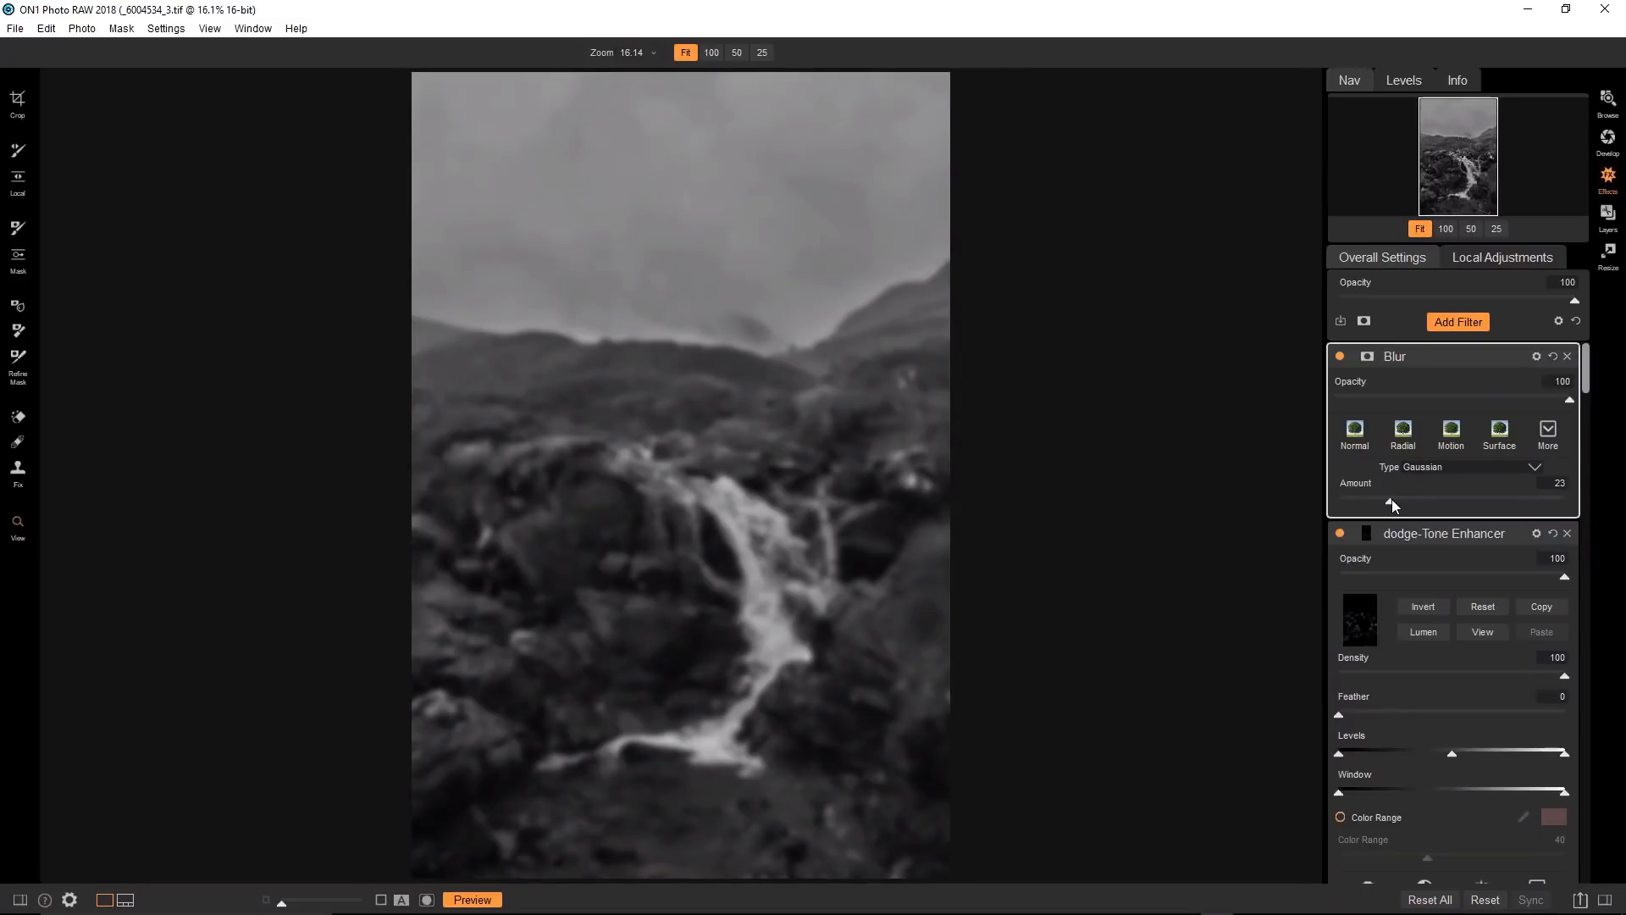
Set the Blur filter's blending mode to Multiply and its opacity to 64.
left_click(1536, 357)
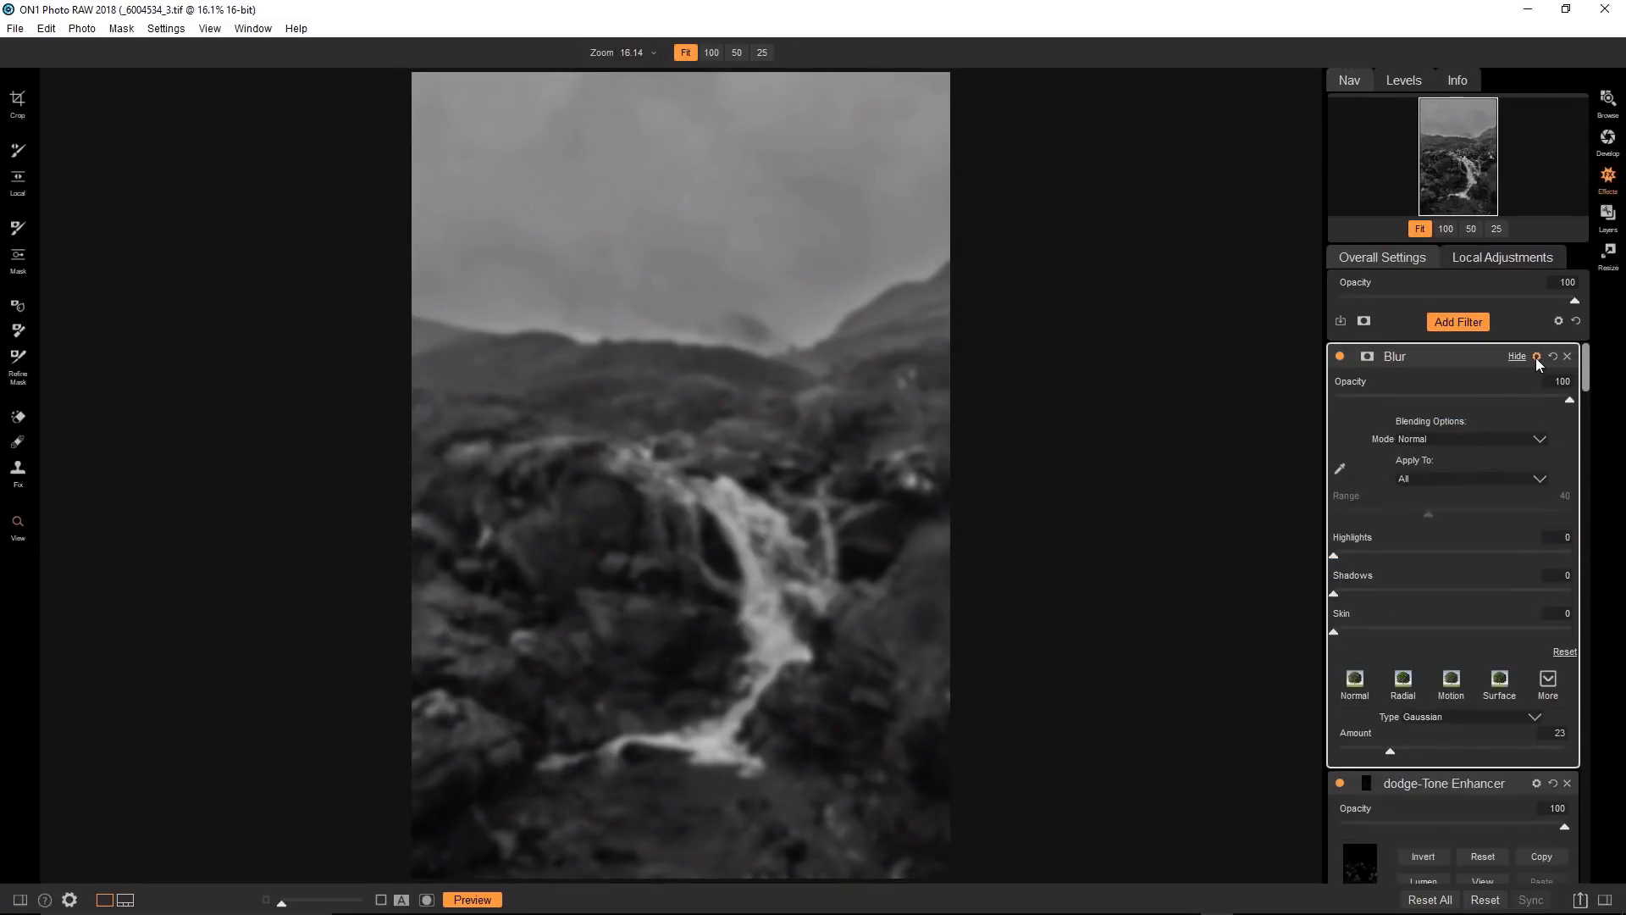
left_click(1470, 438)
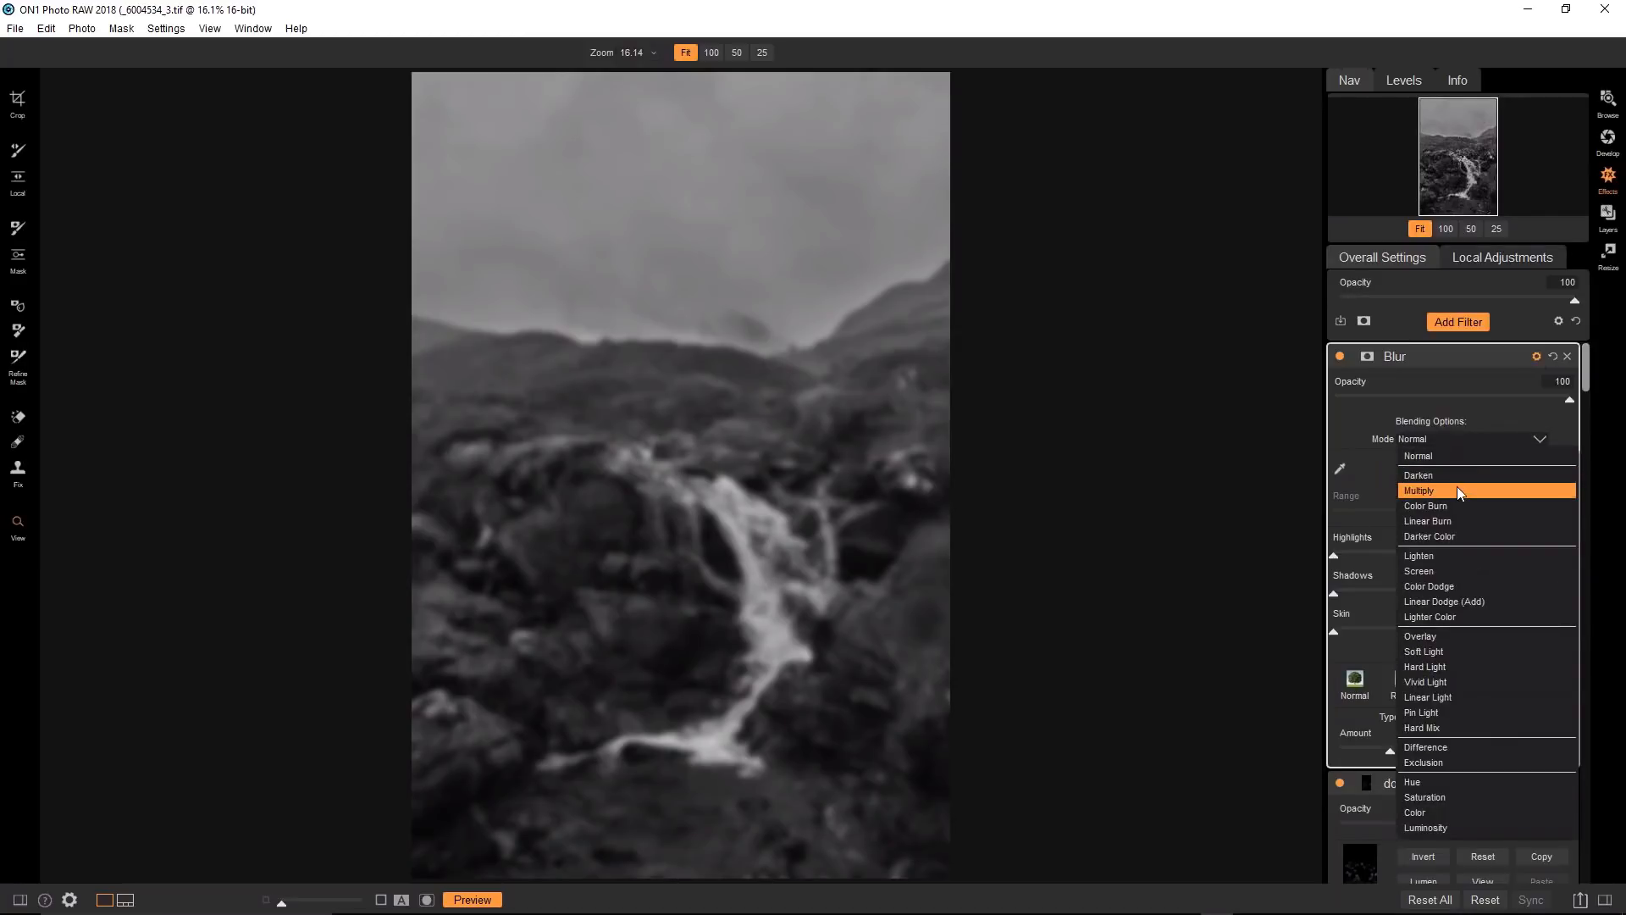
left_click(1457, 490)
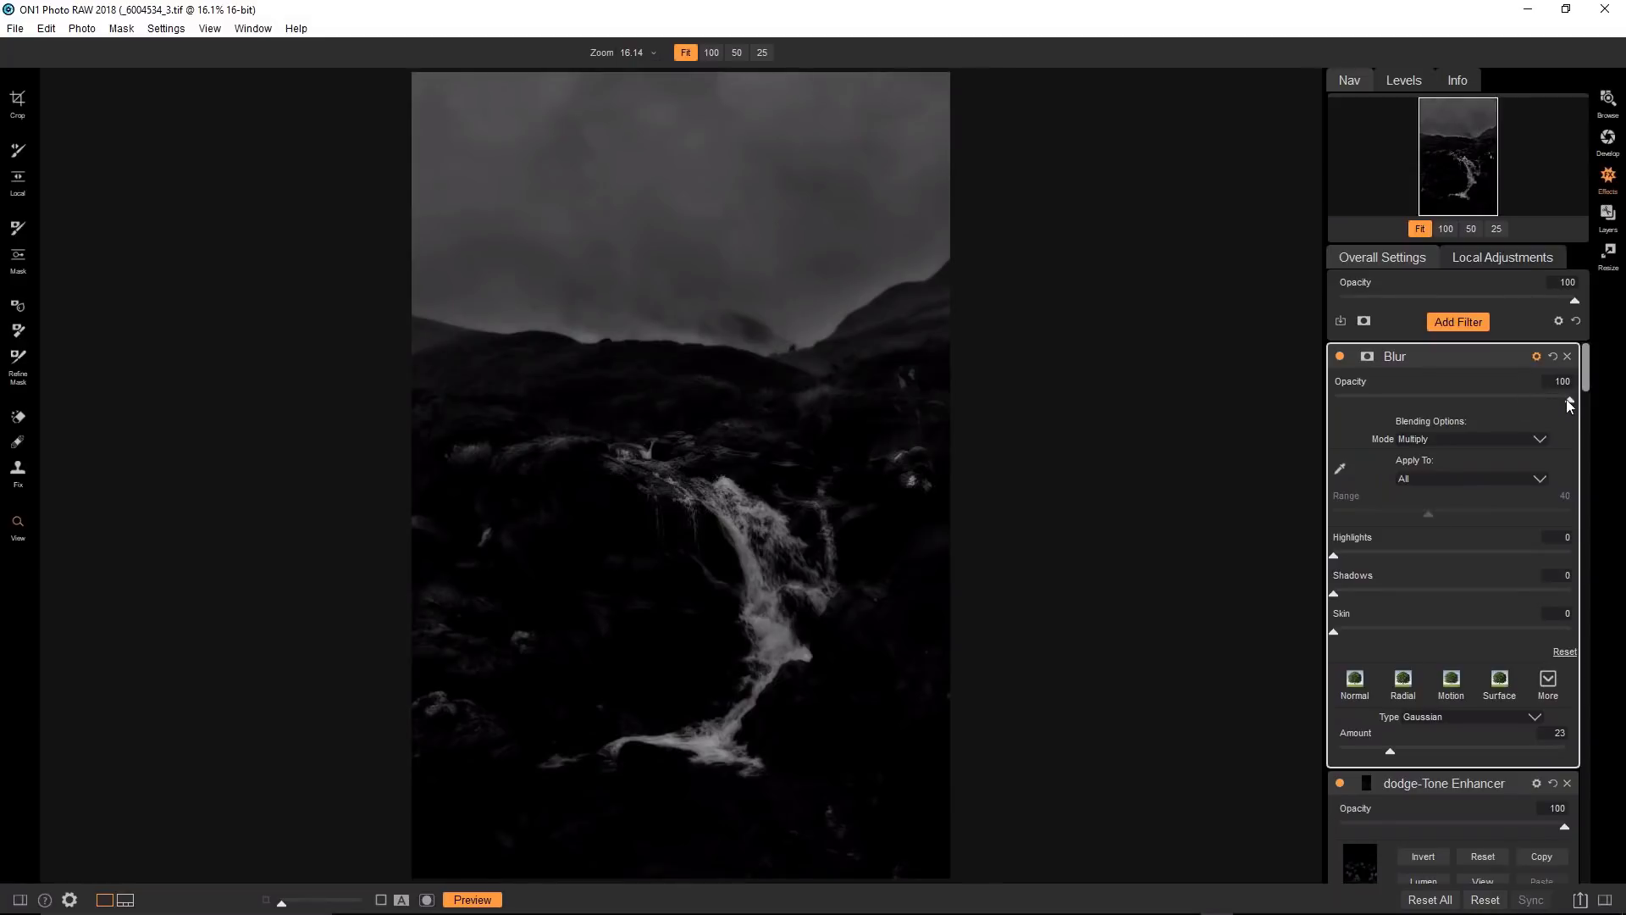
left_click_drag(1548, 398, 1488, 402)
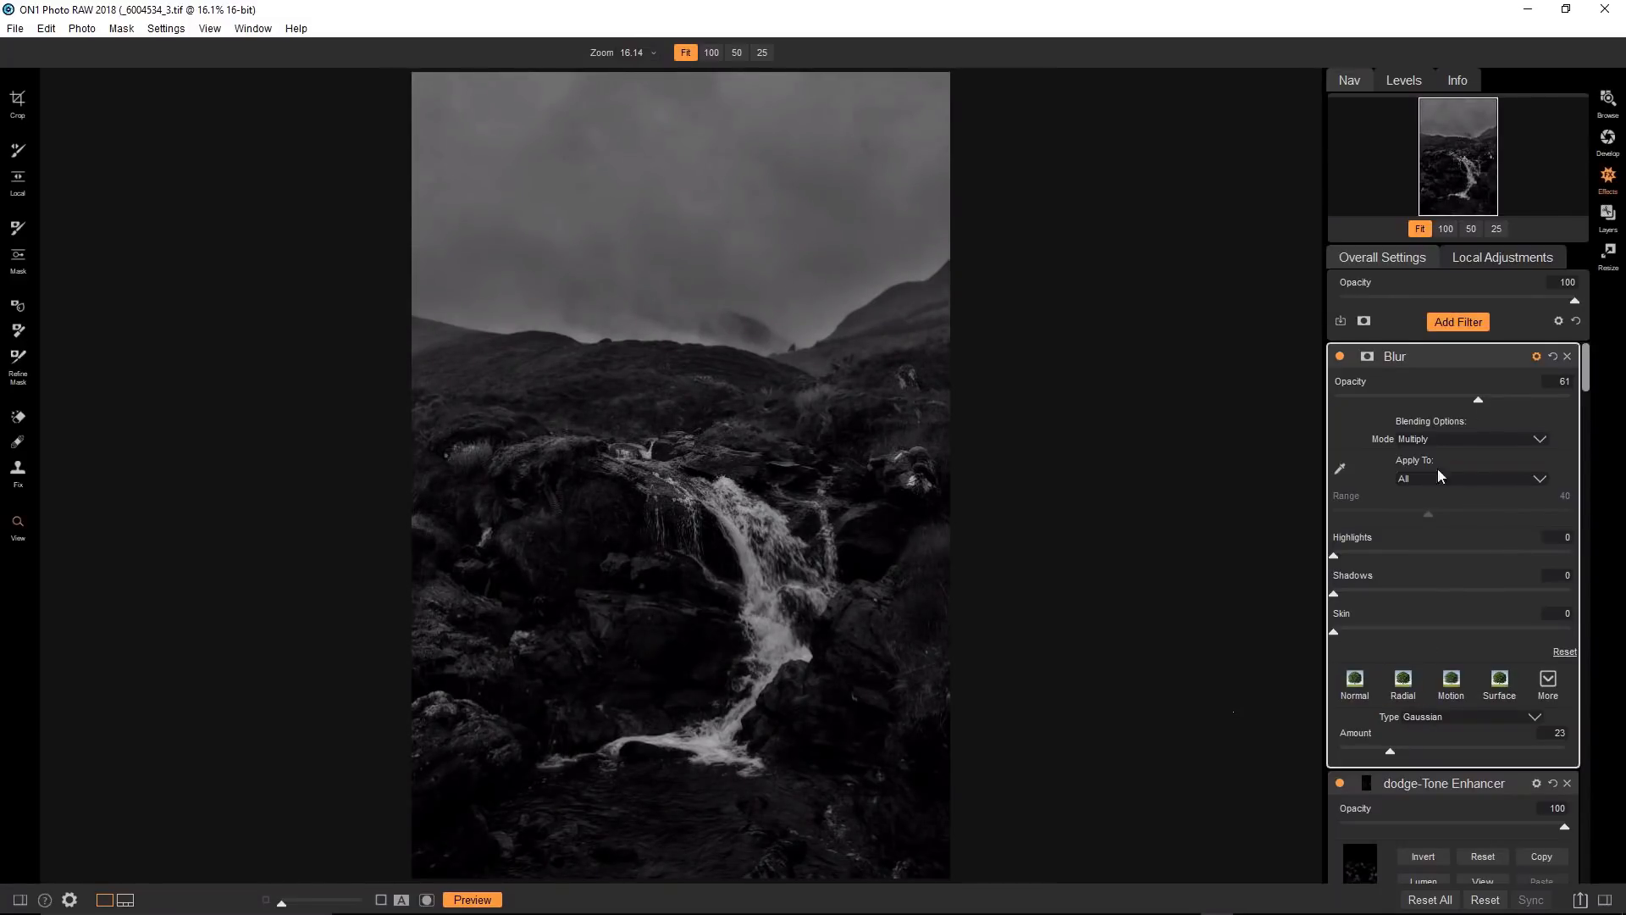
mouse_move(1479, 399)
left_mouse_down()
mouse_move(1394, 396)
mouse_move(1499, 399)
left_mouse_up()
Add a Tone Enhancer filter between the Blur and dodge filters and set its exposure to 0.6.
left_click(1462, 786)
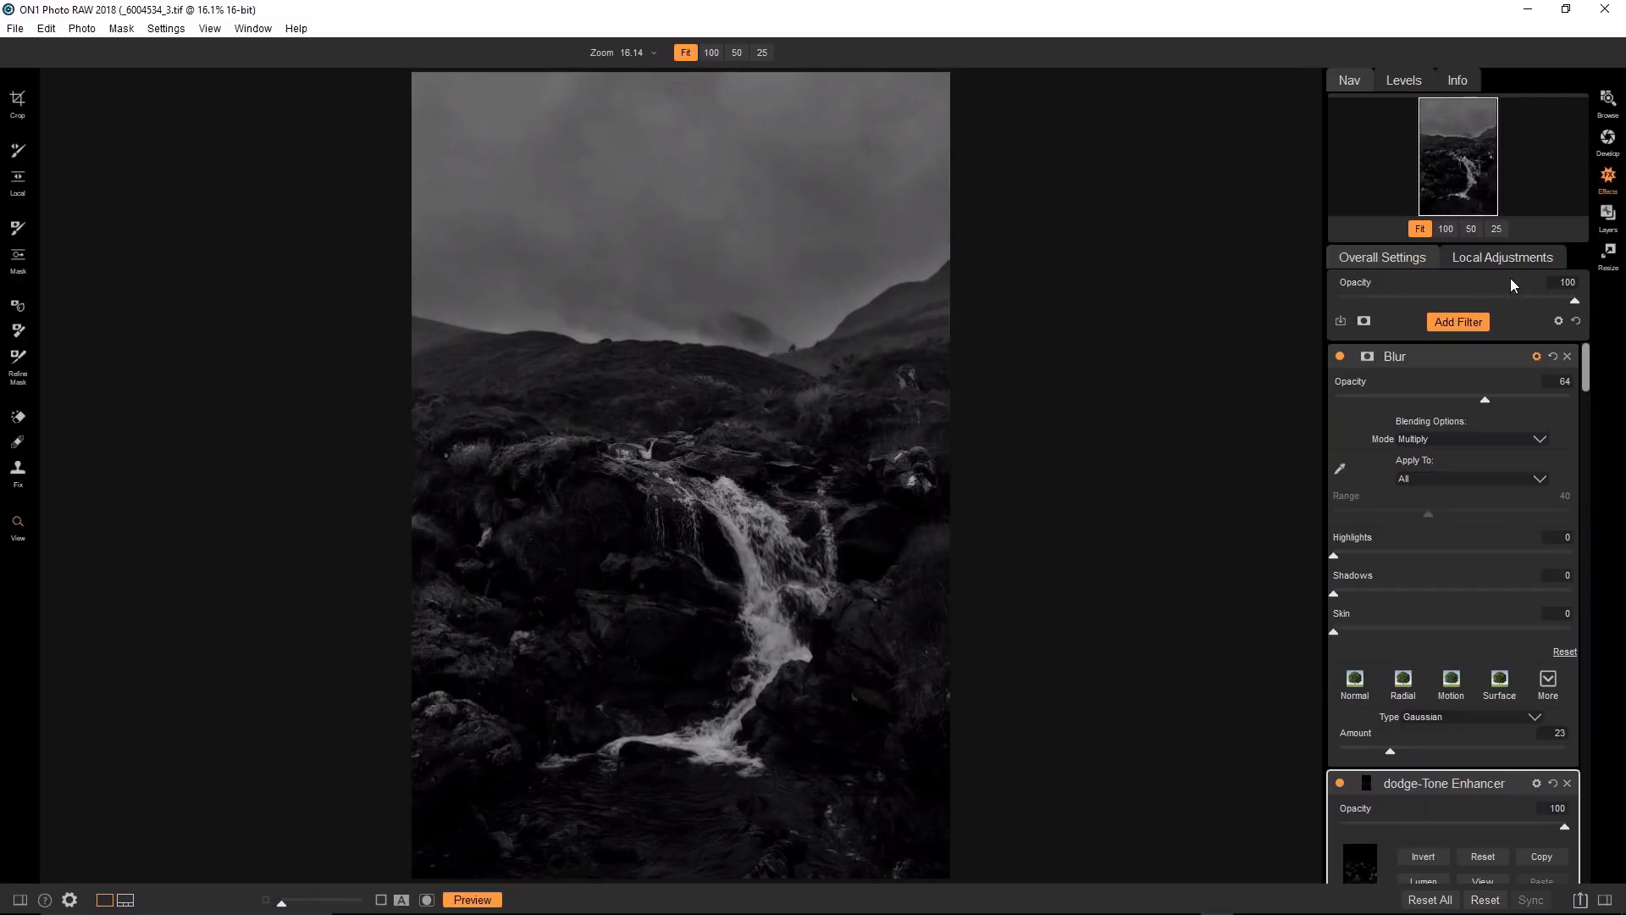
left_click(1474, 323)
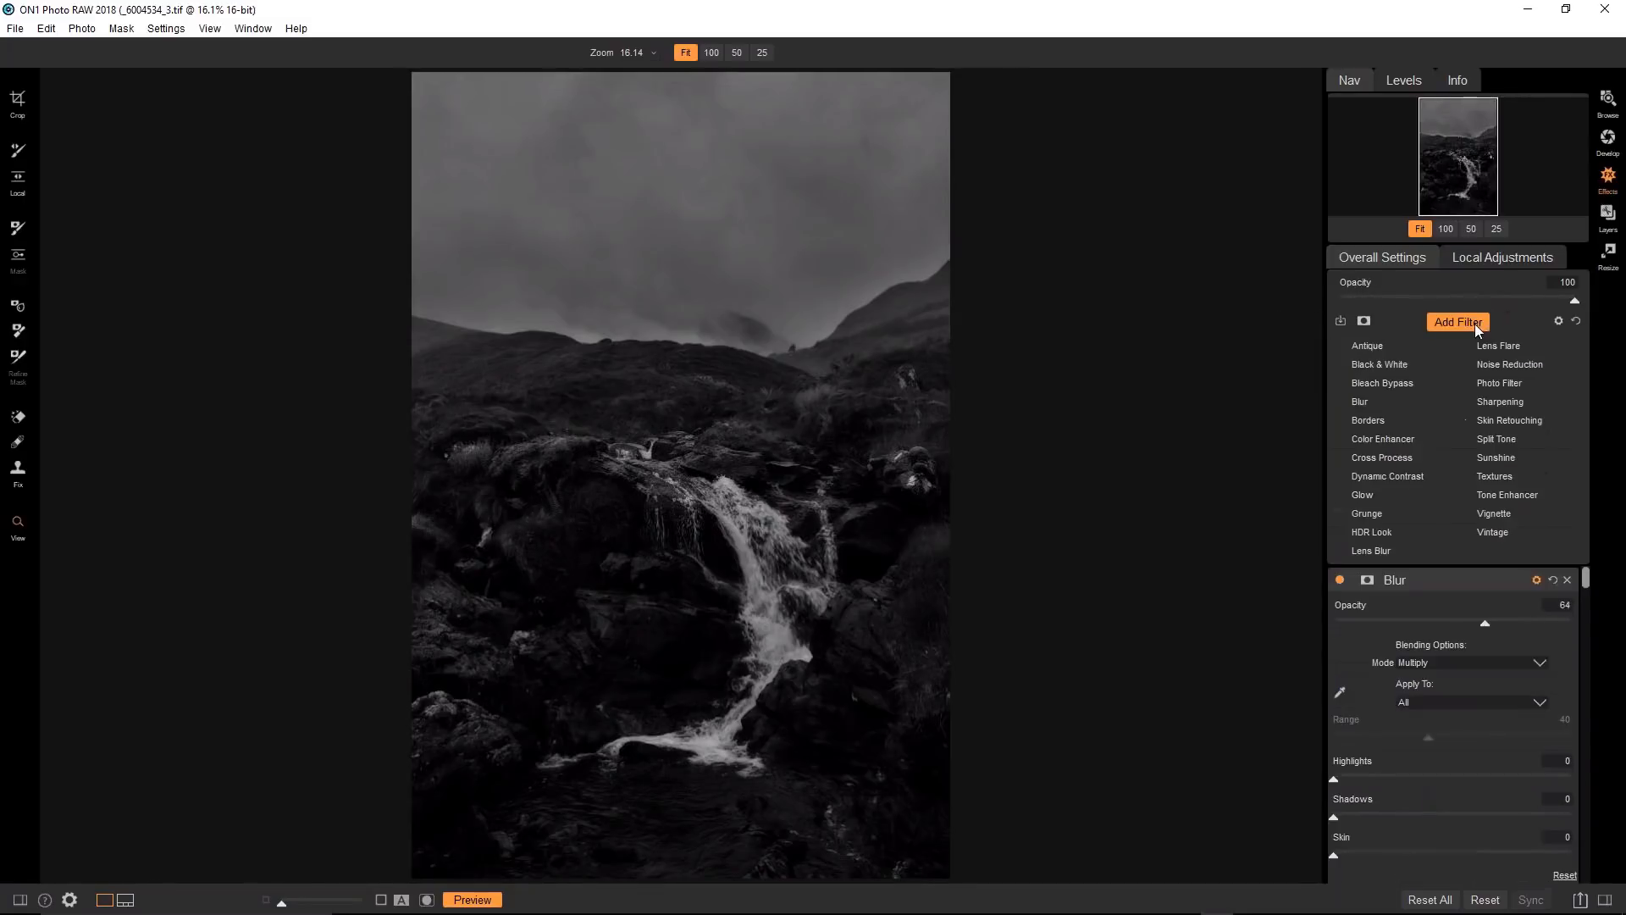
left_click(1495, 498)
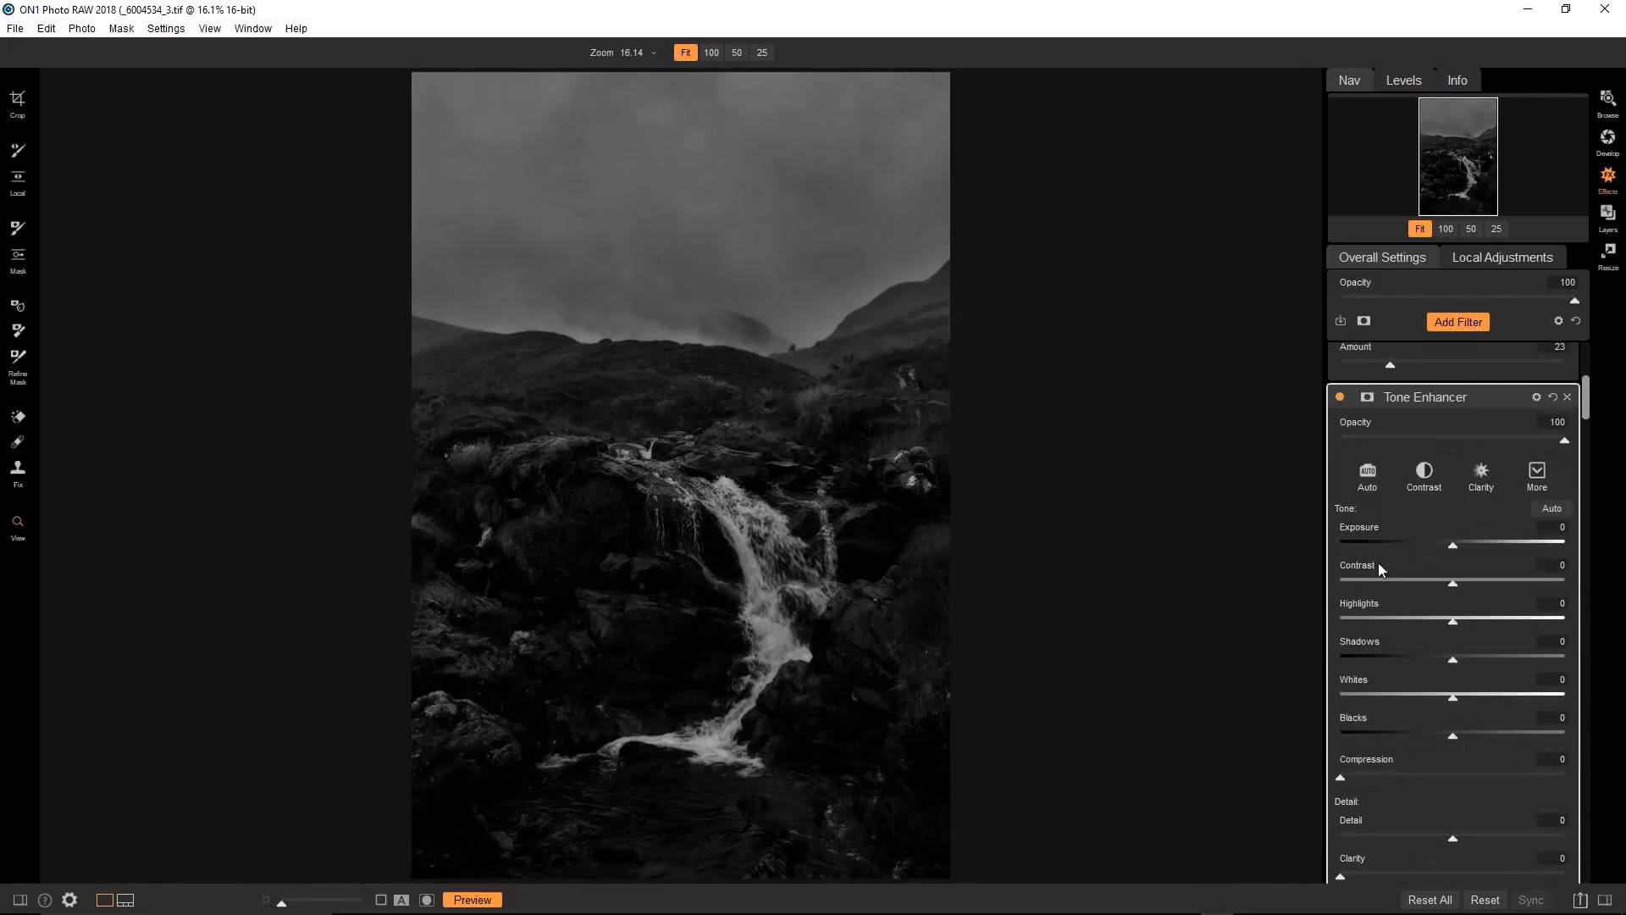
scroll(1445, 489, "up", 5)
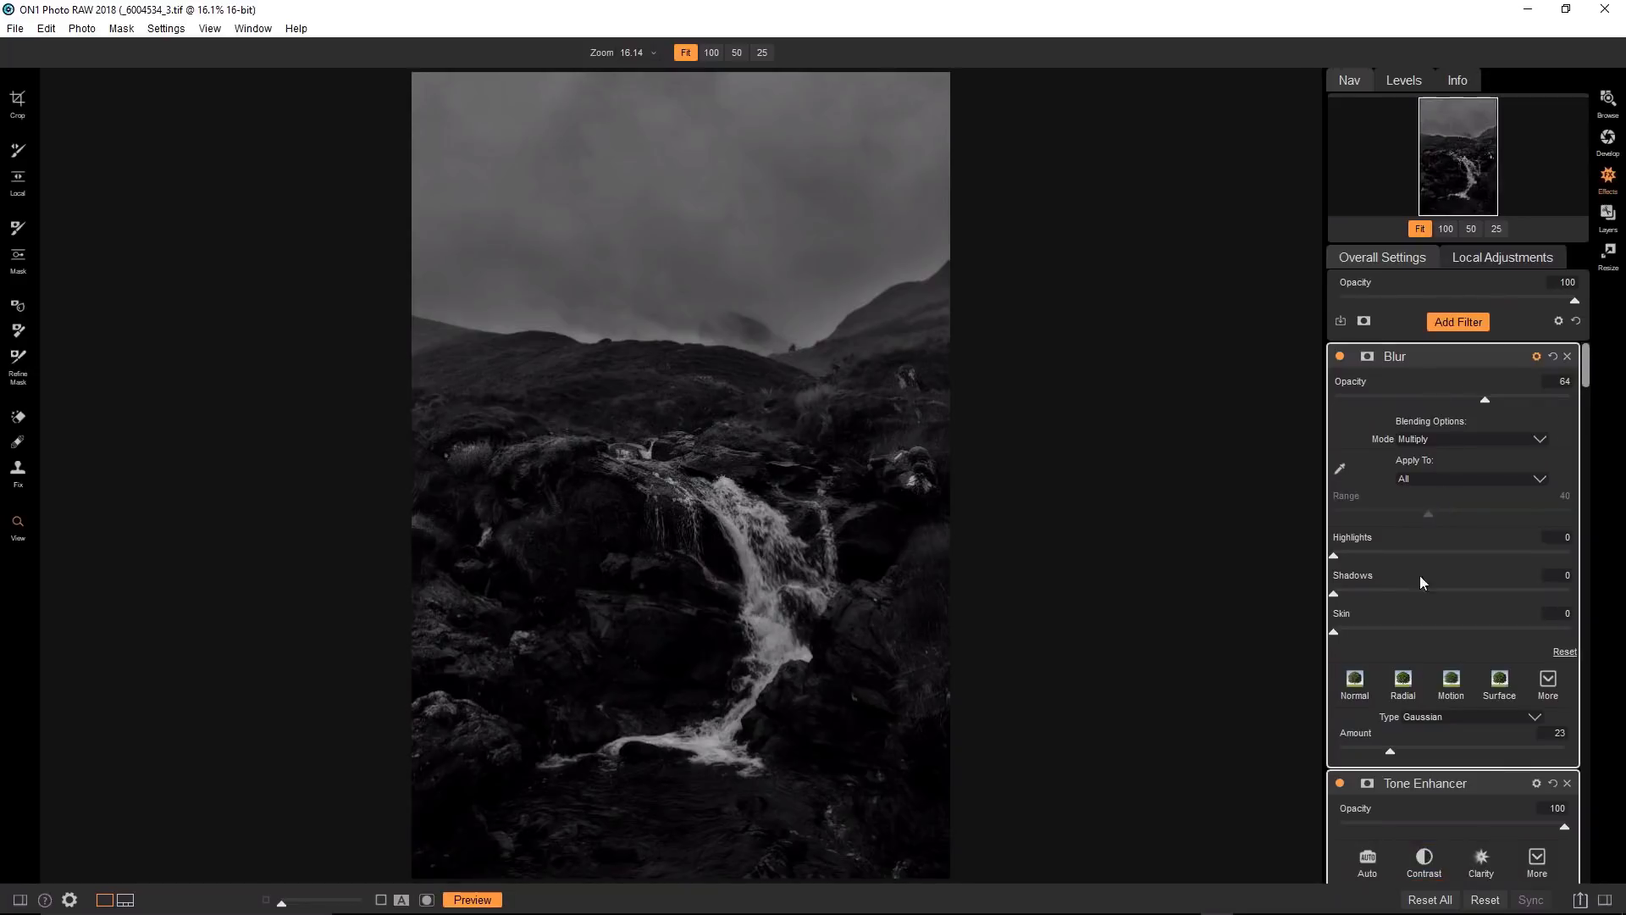
scroll(1410, 720, "down", 7)
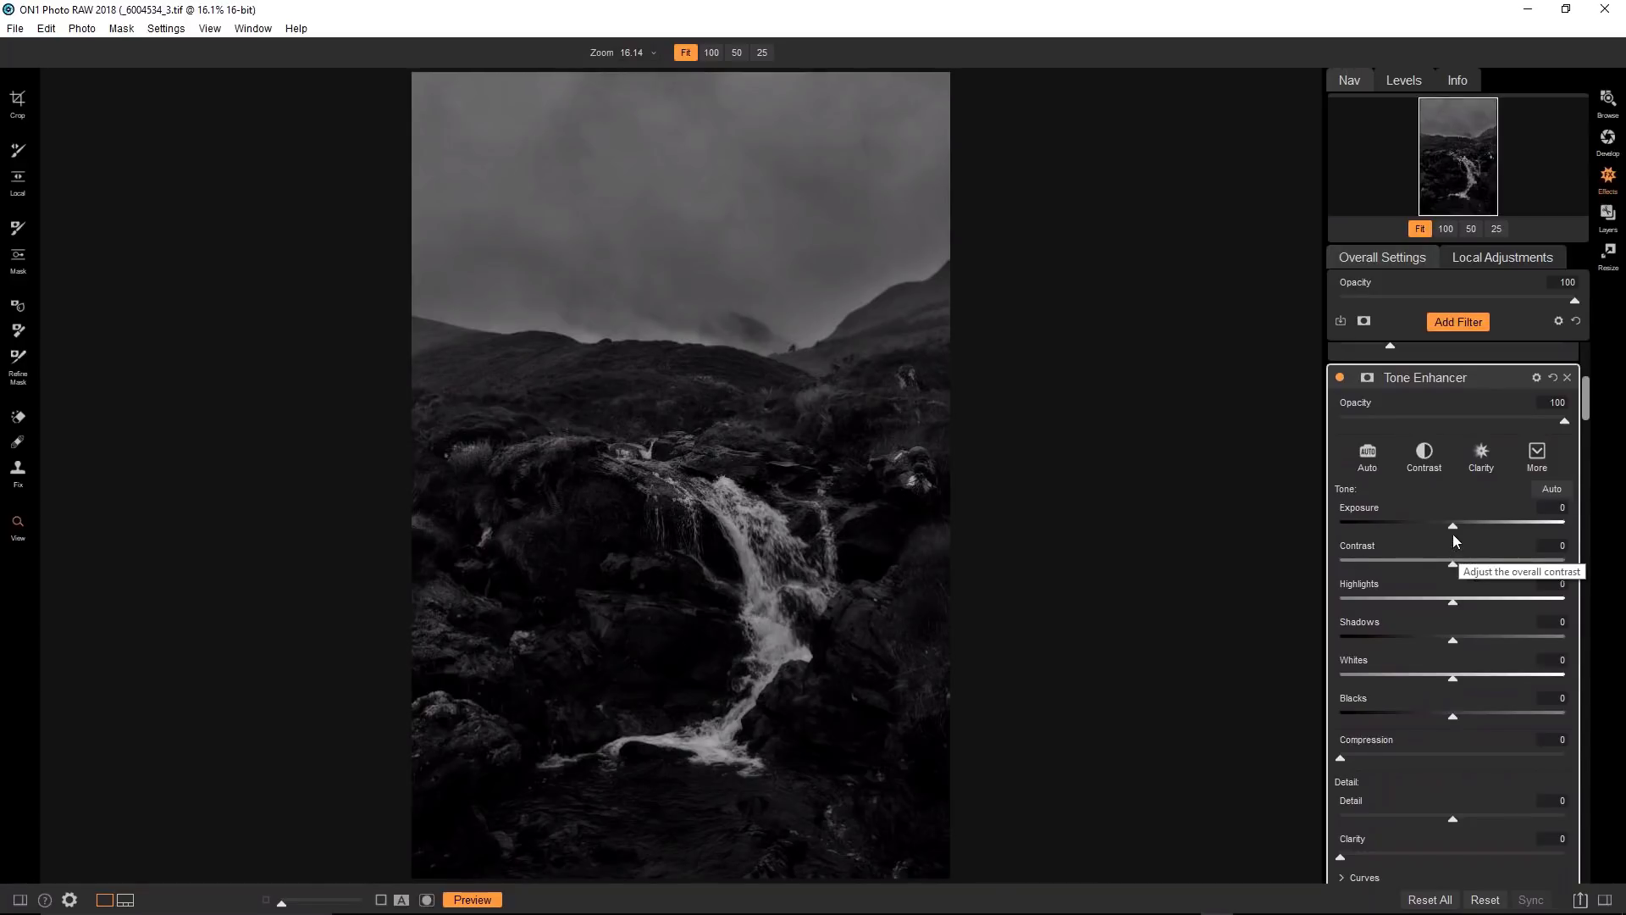
left_click_drag(1458, 525, 1471, 525)
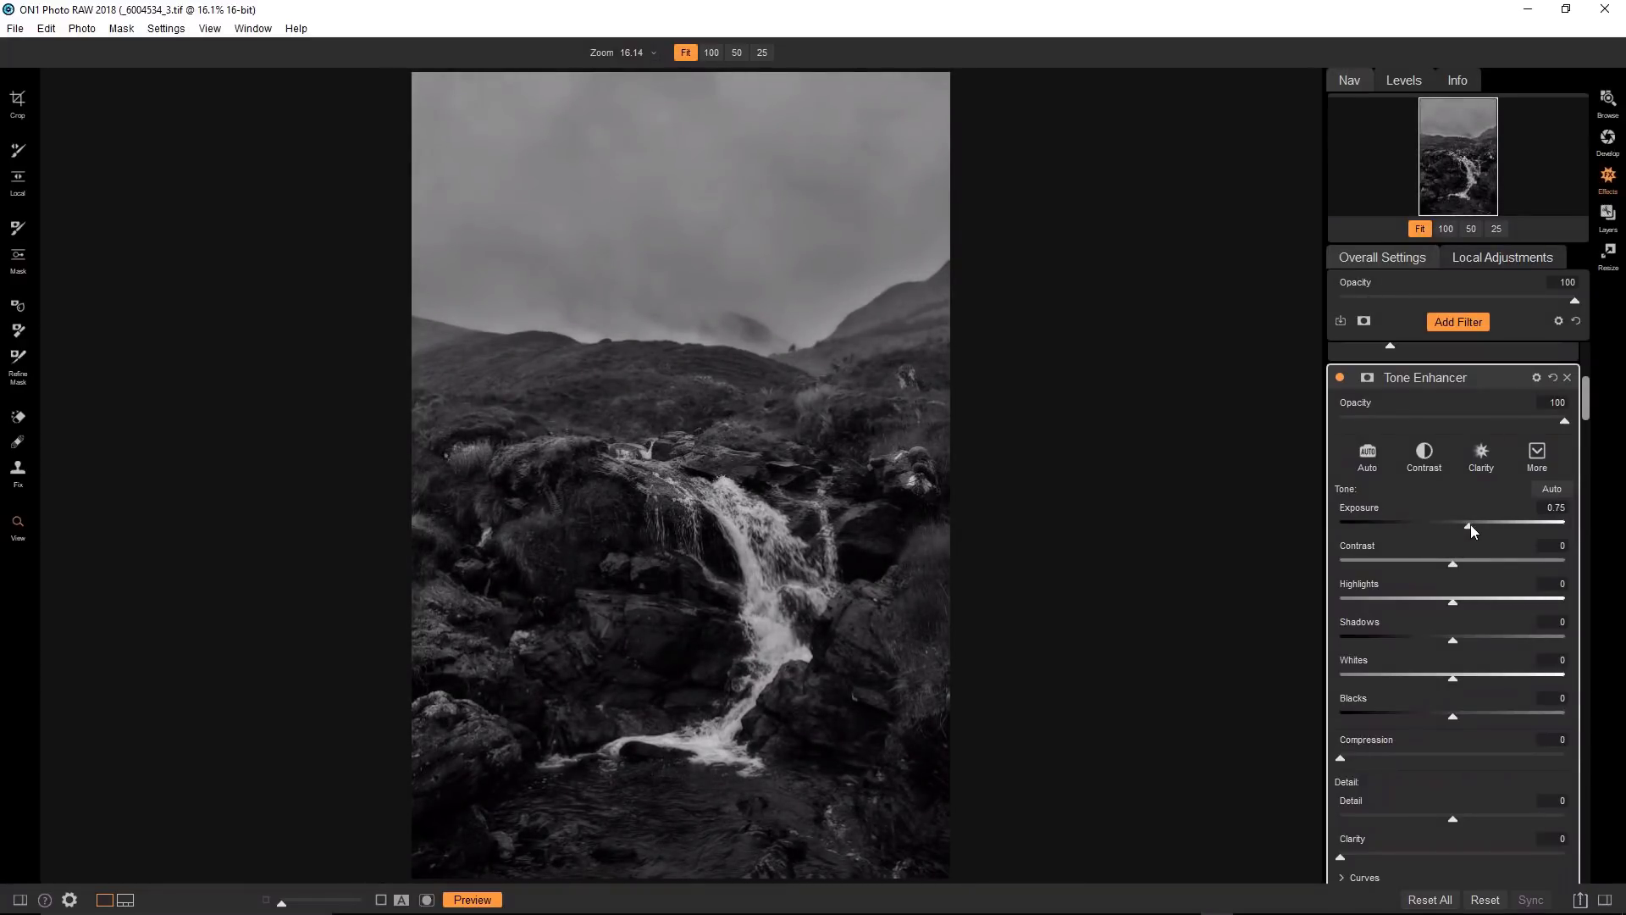
left_click_drag(1470, 525, 1467, 525)
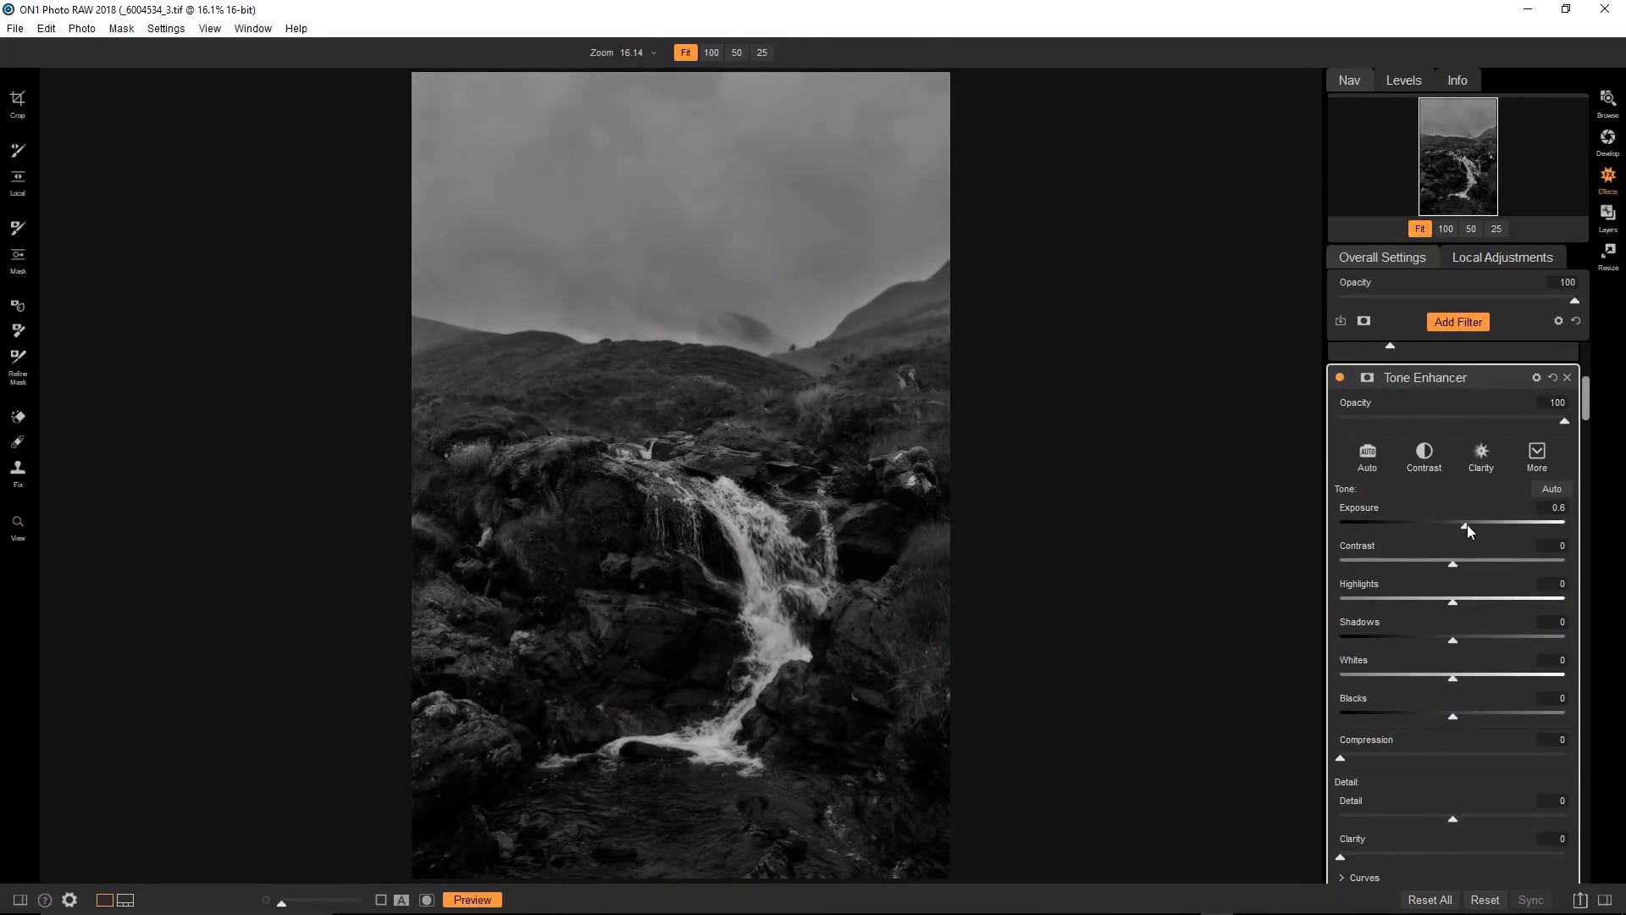
Anchor the new Tone Enhancer's curve in the midtones and shadows, and raise its black point to output 35.
scroll(1408, 694, "down", 5)
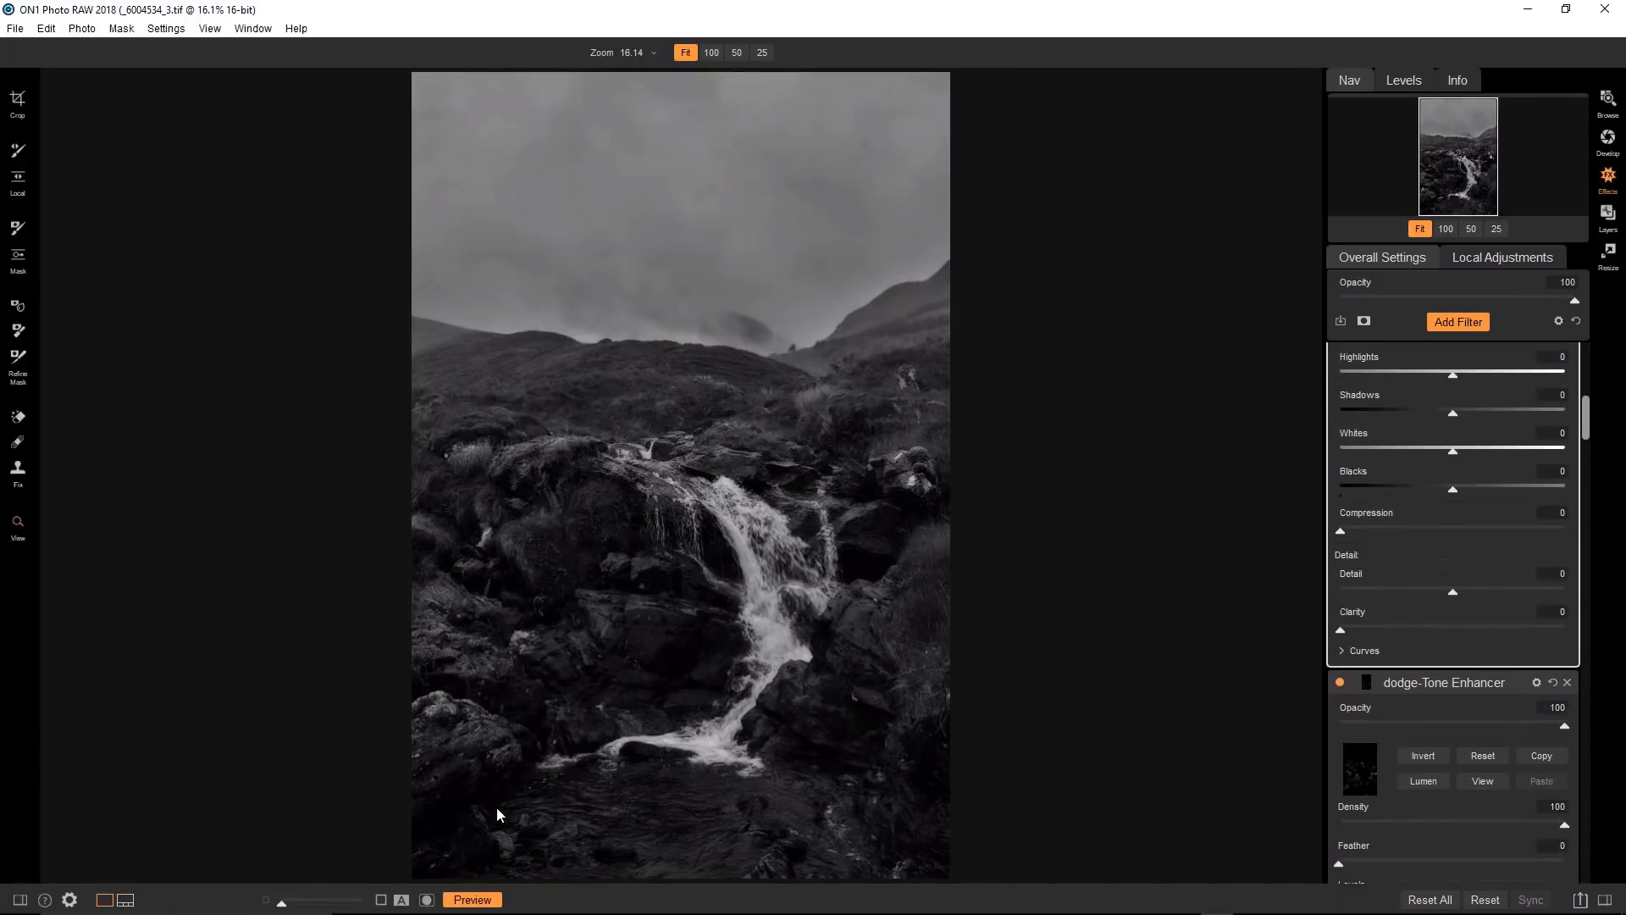
scroll(1286, 720, "down", 1)
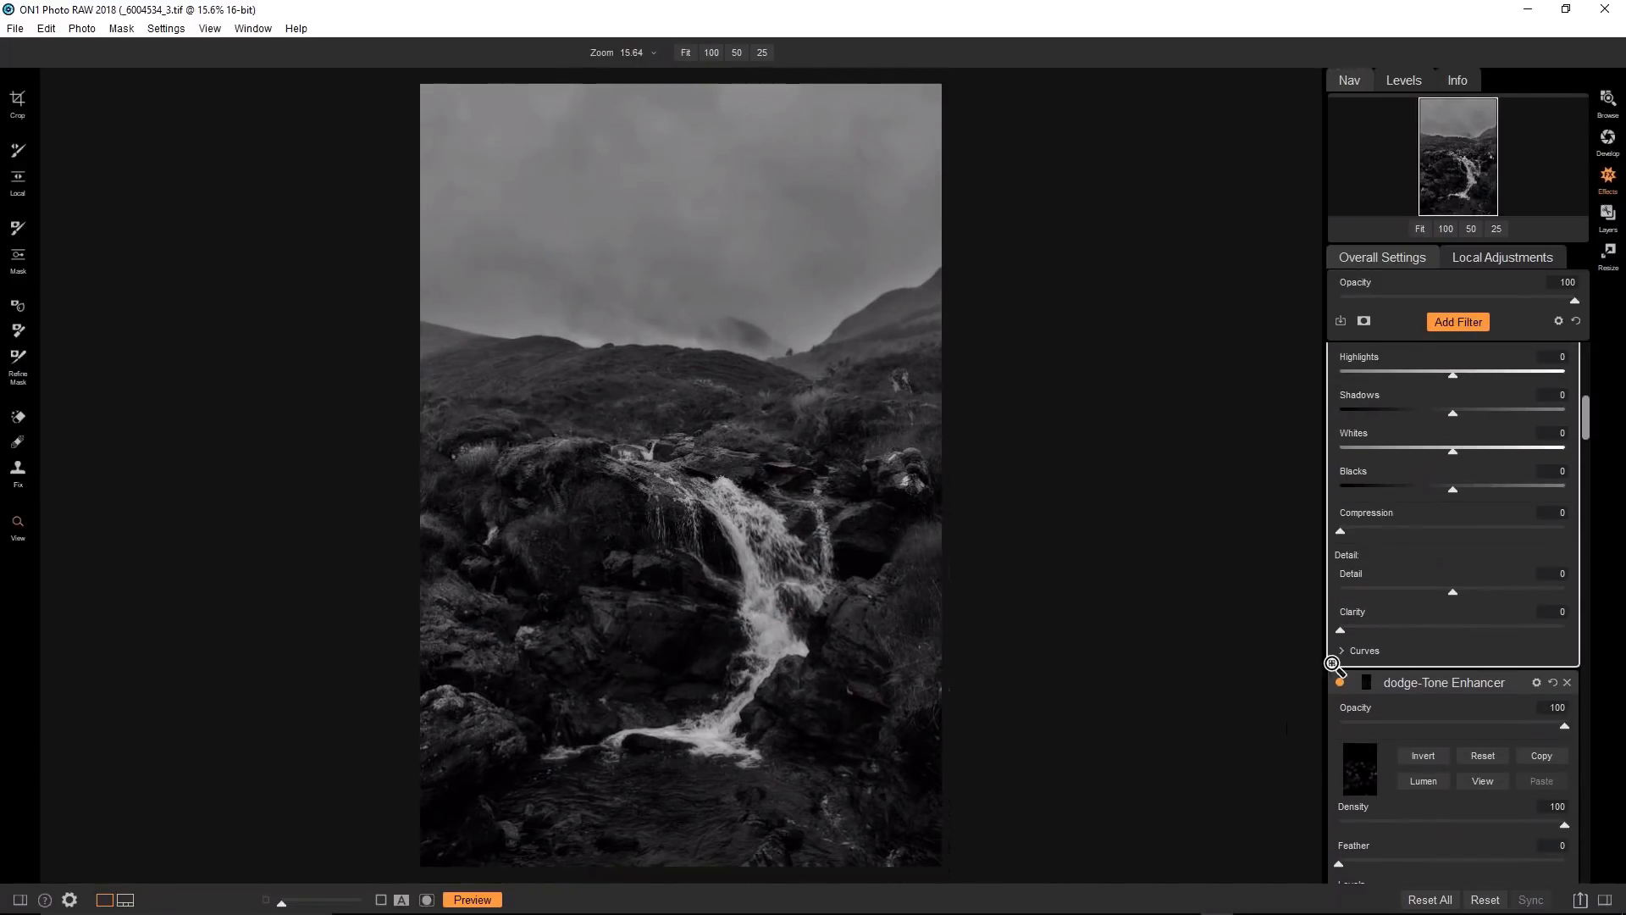
left_click(1341, 650)
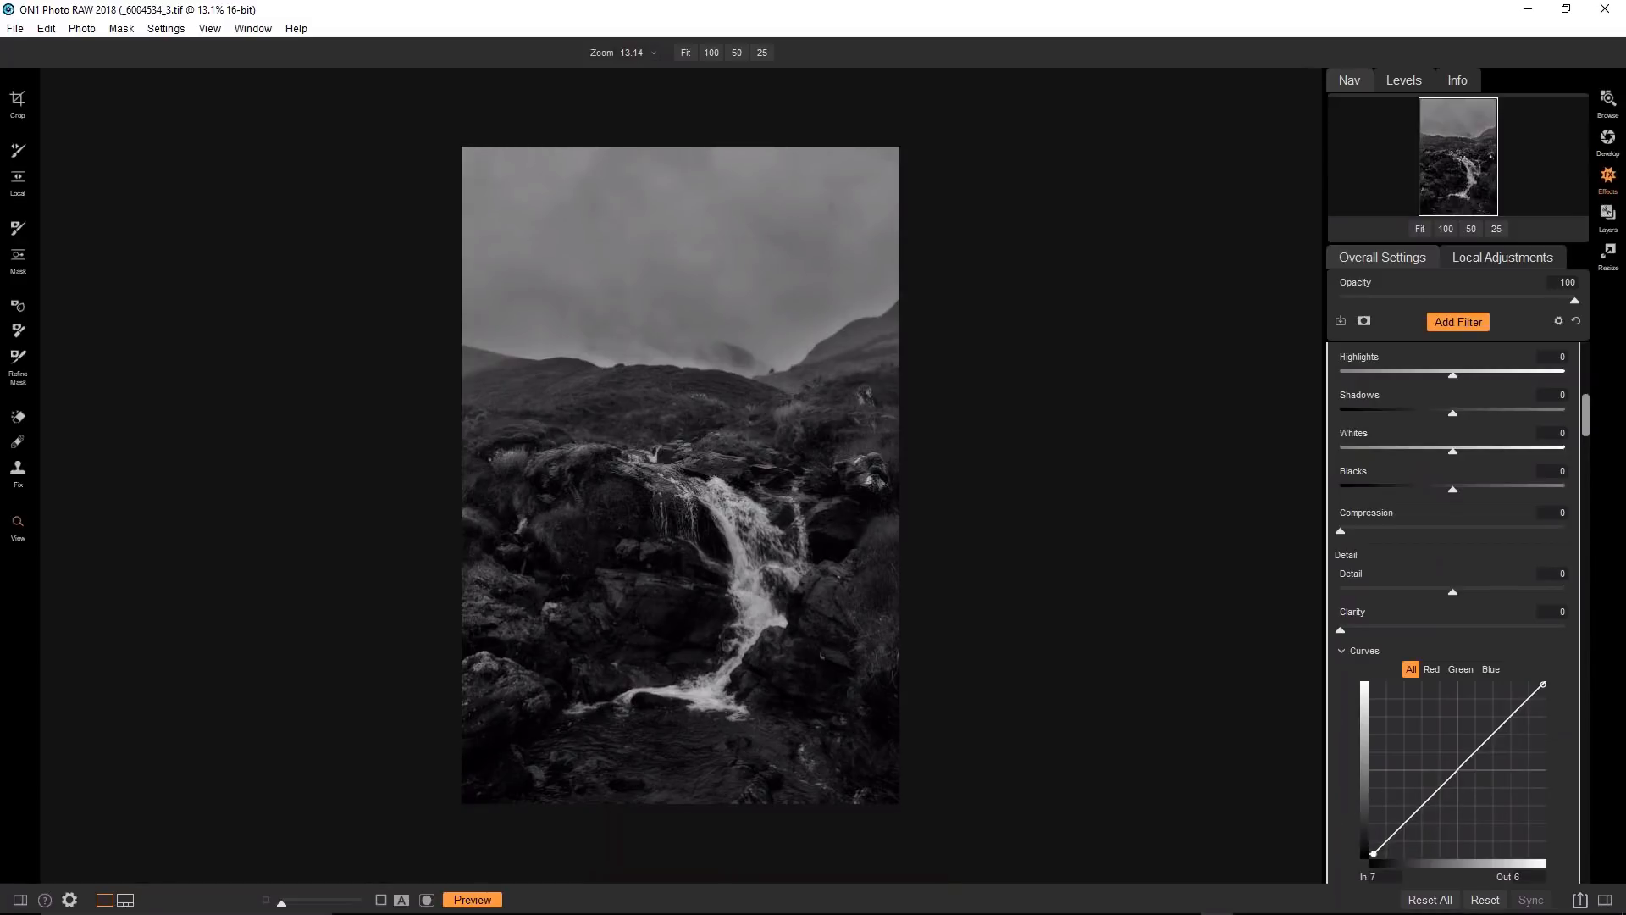
mouse_move(1372, 855)
left_mouse_down()
mouse_move(1373, 841)
mouse_move(1372, 856)
left_mouse_up()
left_click(1457, 770)
left_click(1409, 817)
left_click_drag(1372, 855, 1371, 836)
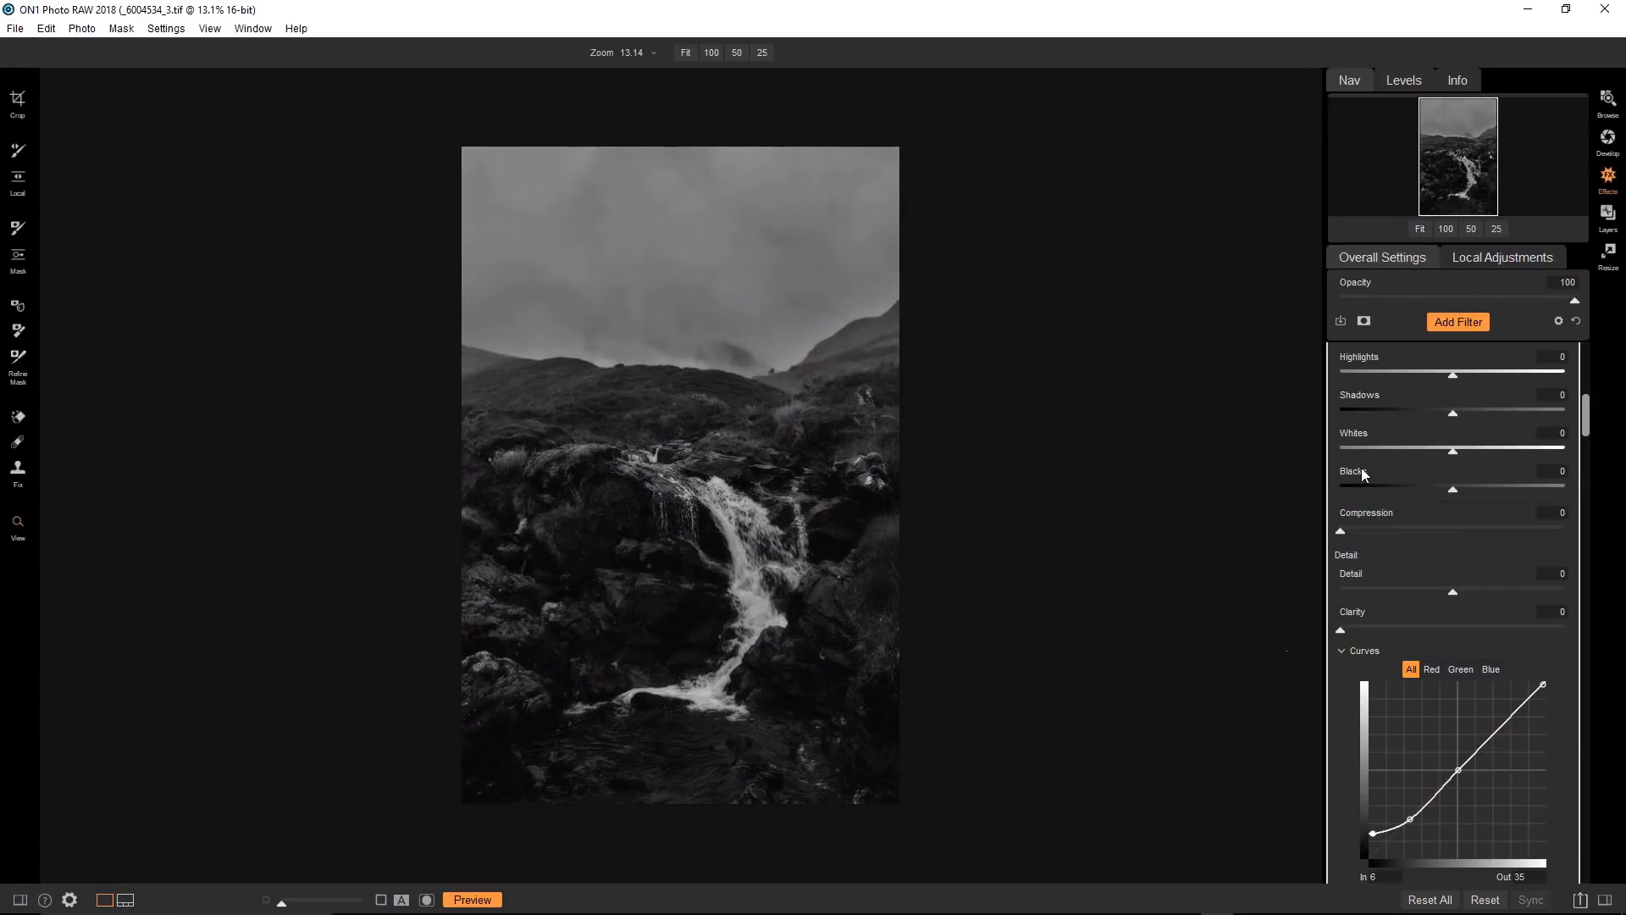
Reduce the Multiply Blur filter's opacity to 61.
scroll(1485, 470, "up", 5)
scroll(1485, 470, "up", 3)
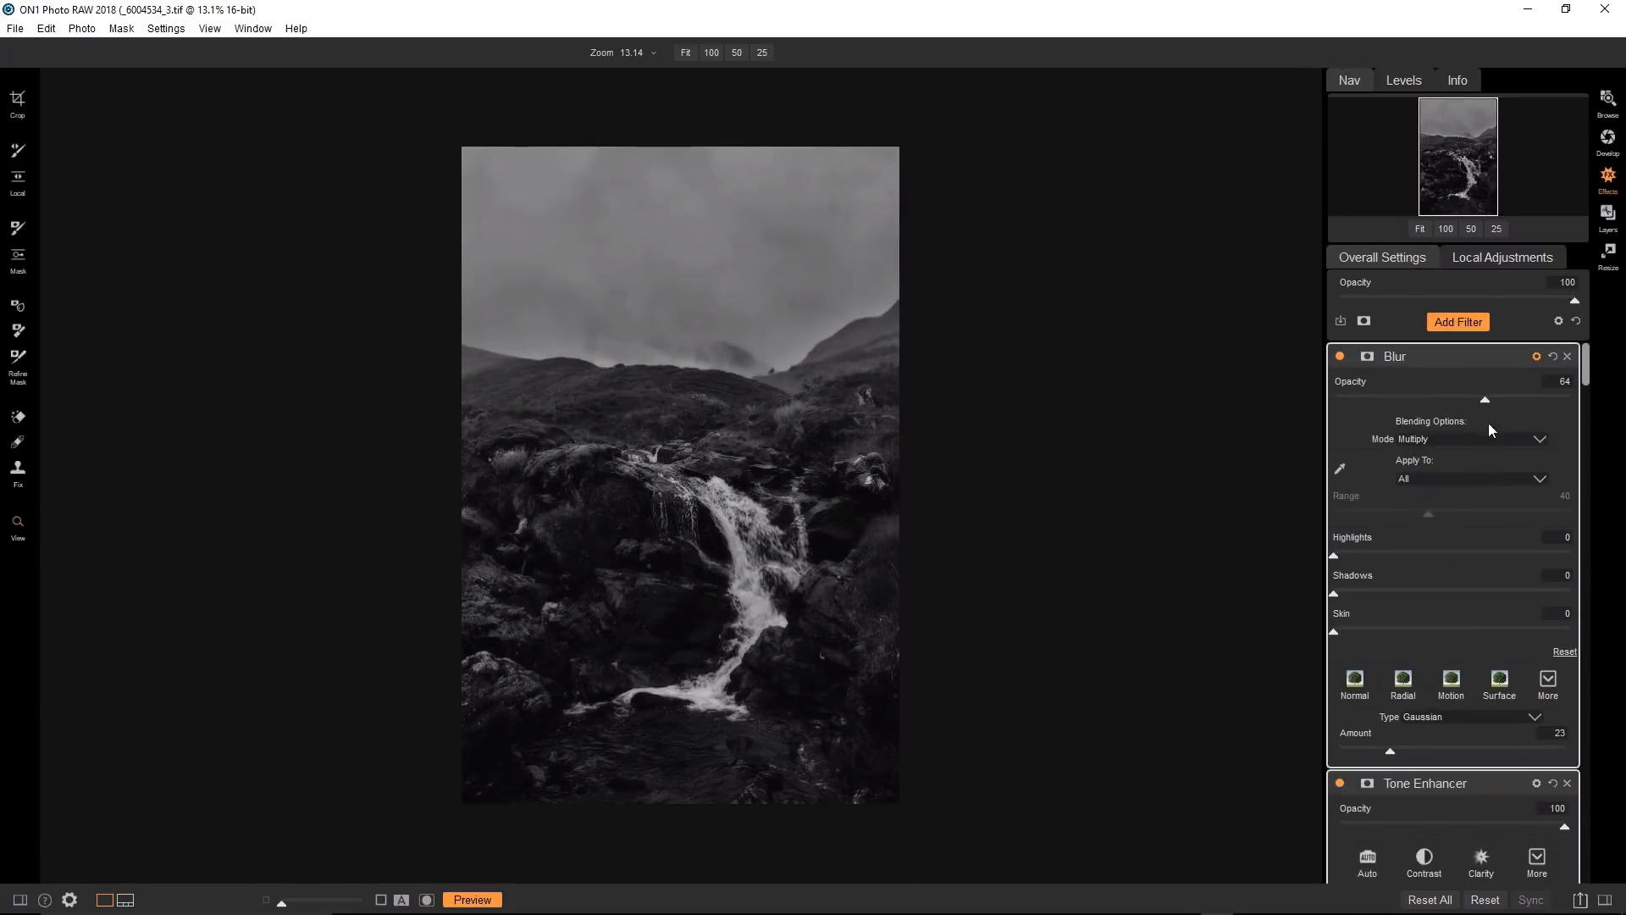
left_click_drag(1485, 400, 1479, 400)
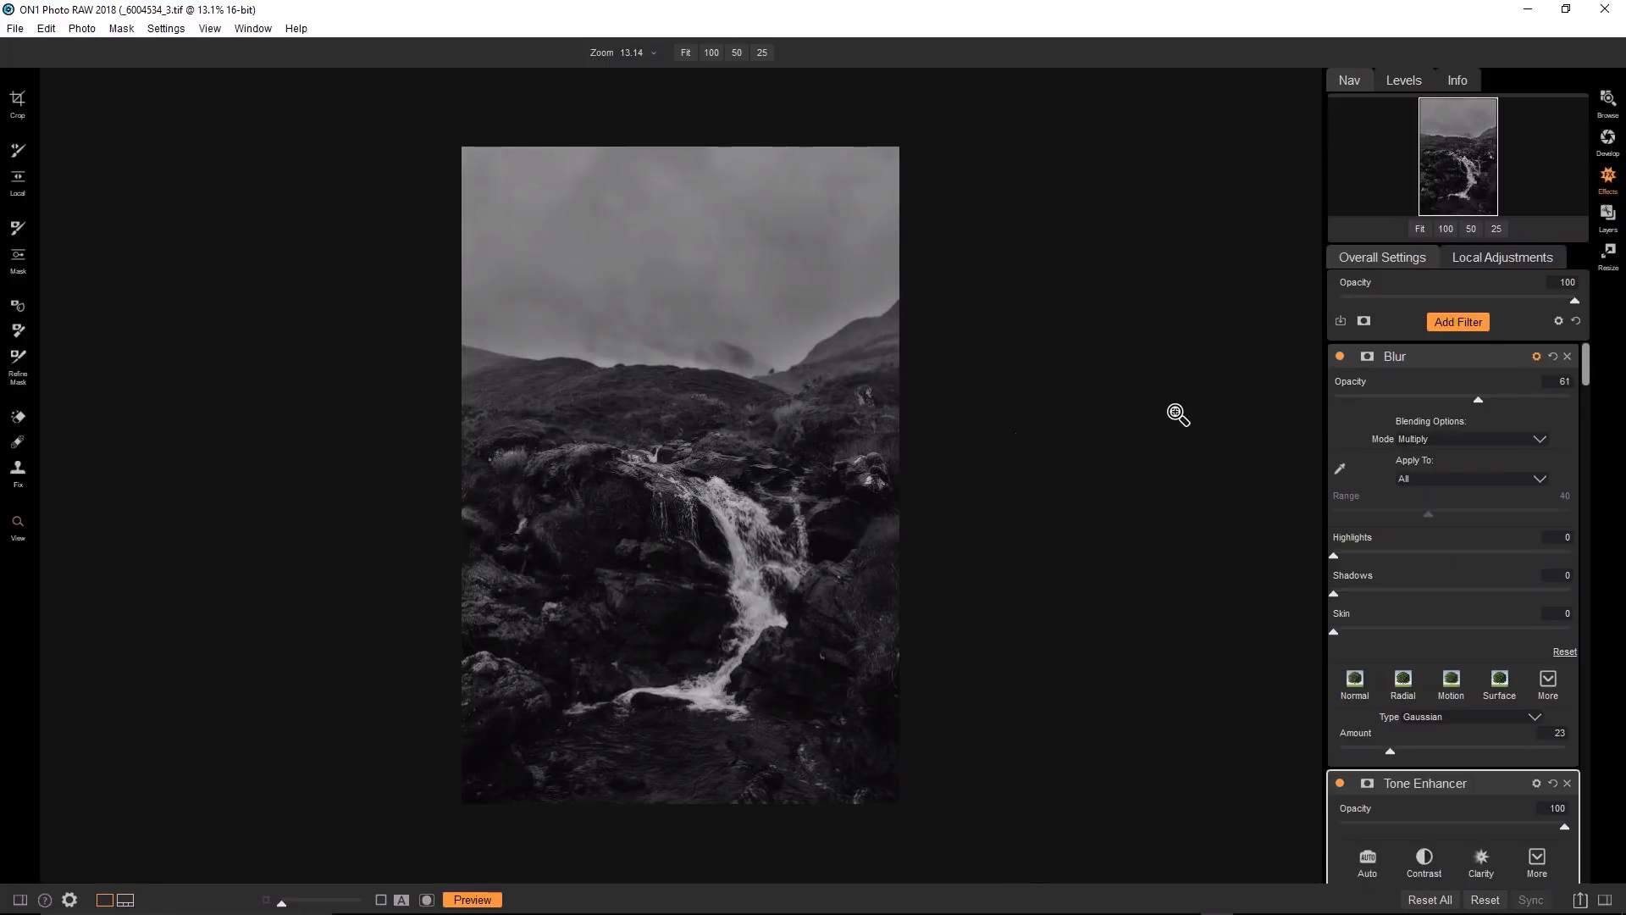
Add a second Blur filter between the Multiply Blur and the Tone Enhancer.
left_click(1453, 327)
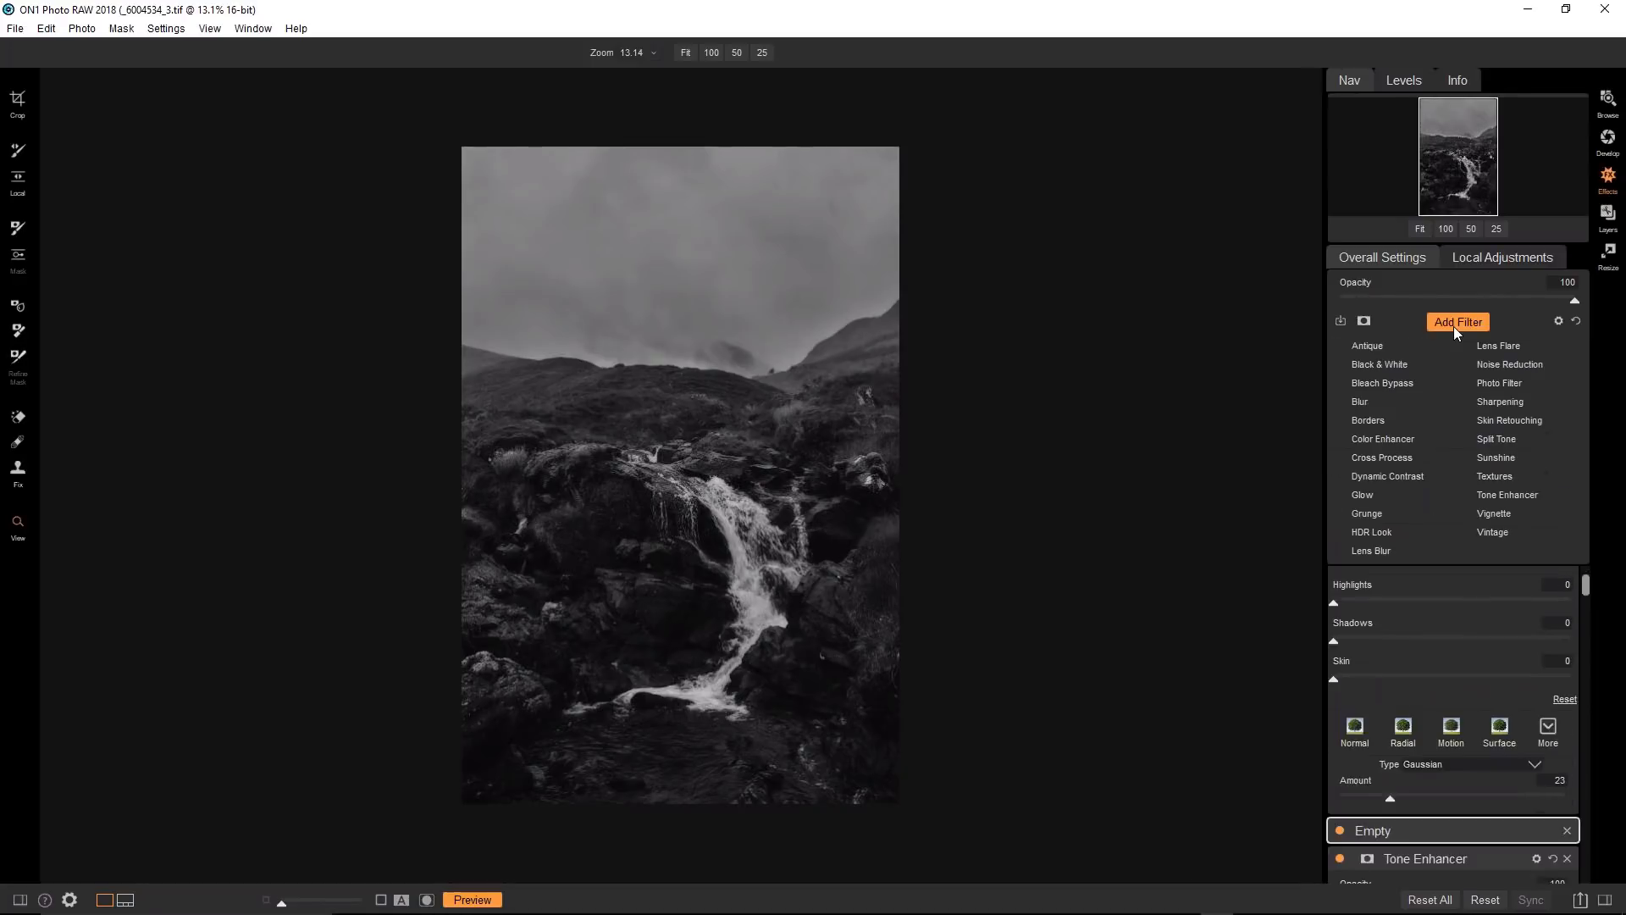
left_click(1359, 403)
scroll(1415, 440, "up", 2)
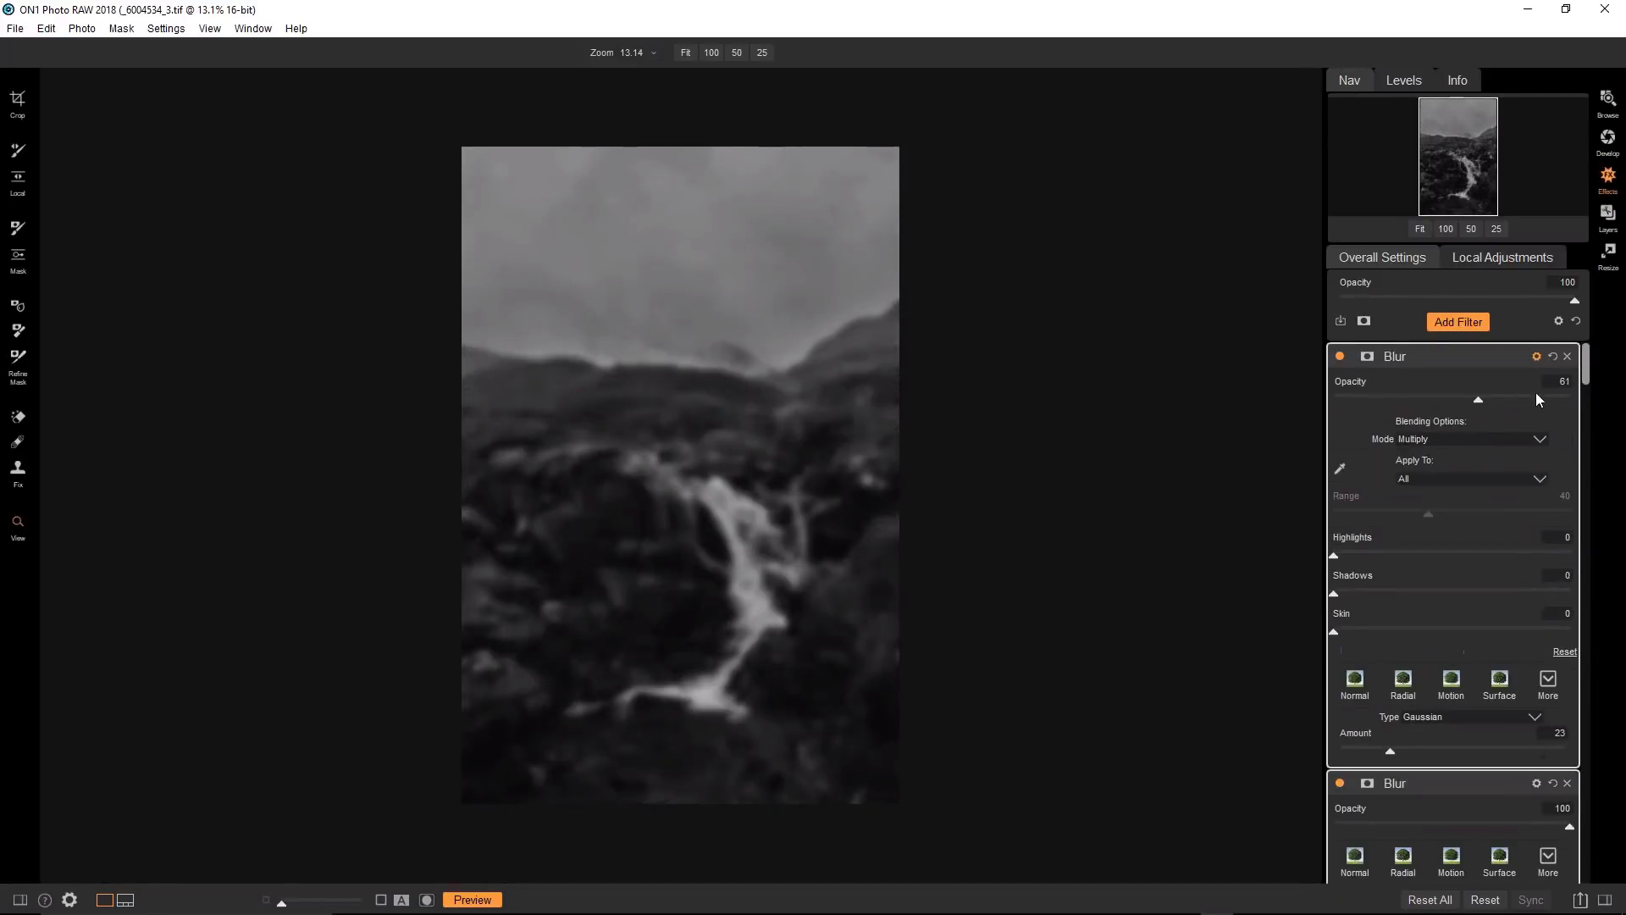
Change the uppermost Blur filter to Screen blending with 95 opacity and a blur amount of 13.
left_click(1536, 355)
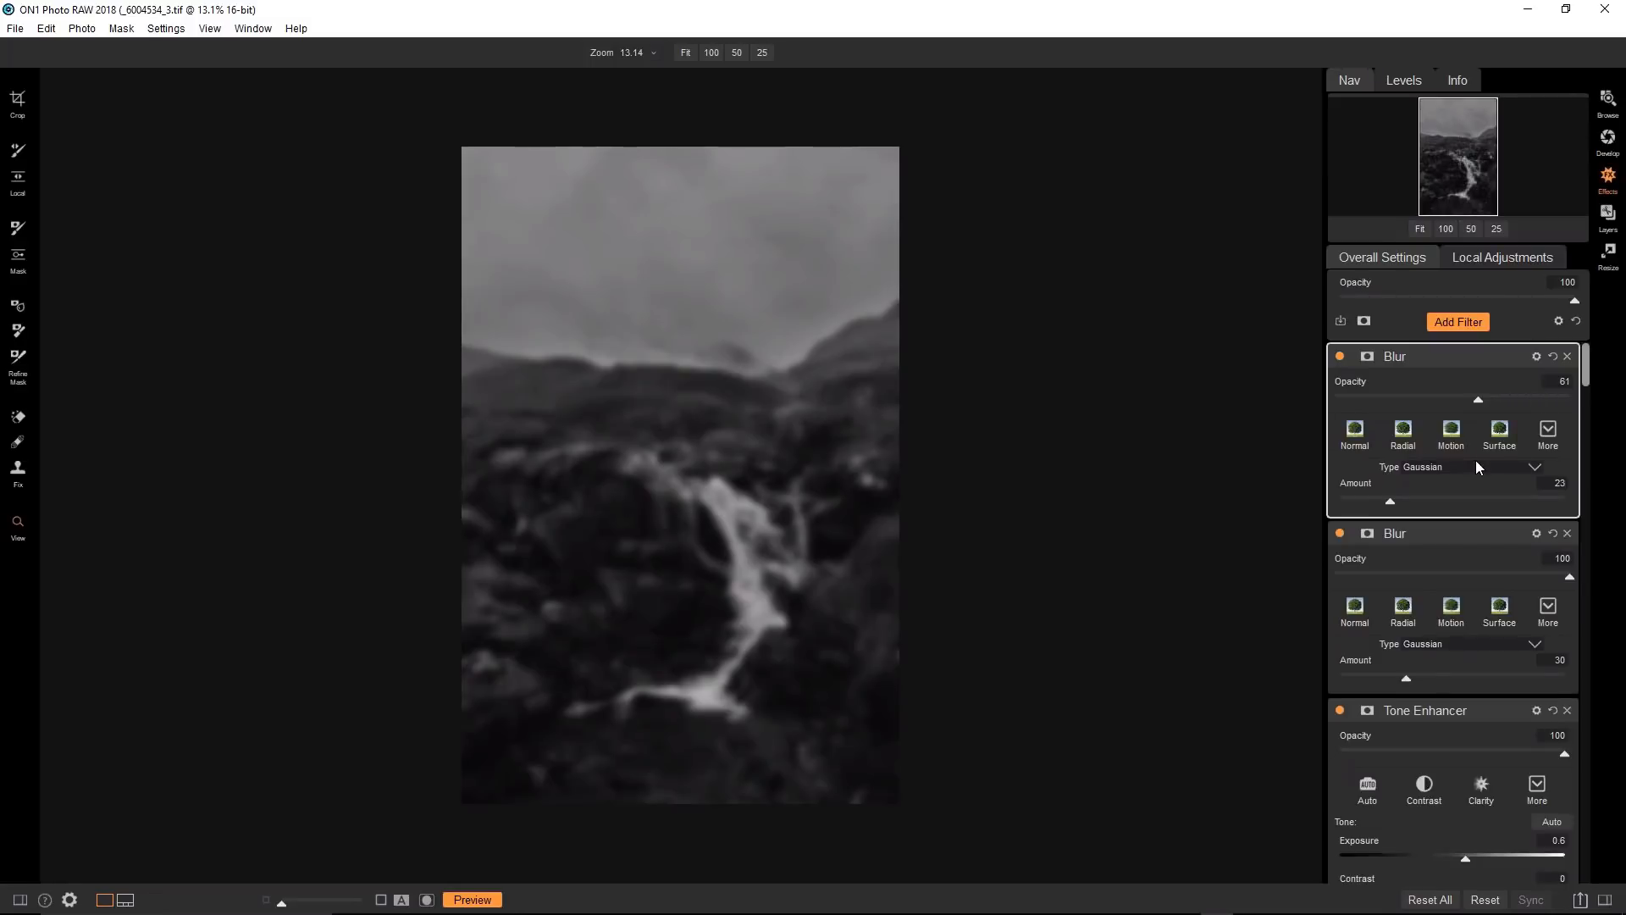
left_click(1536, 355)
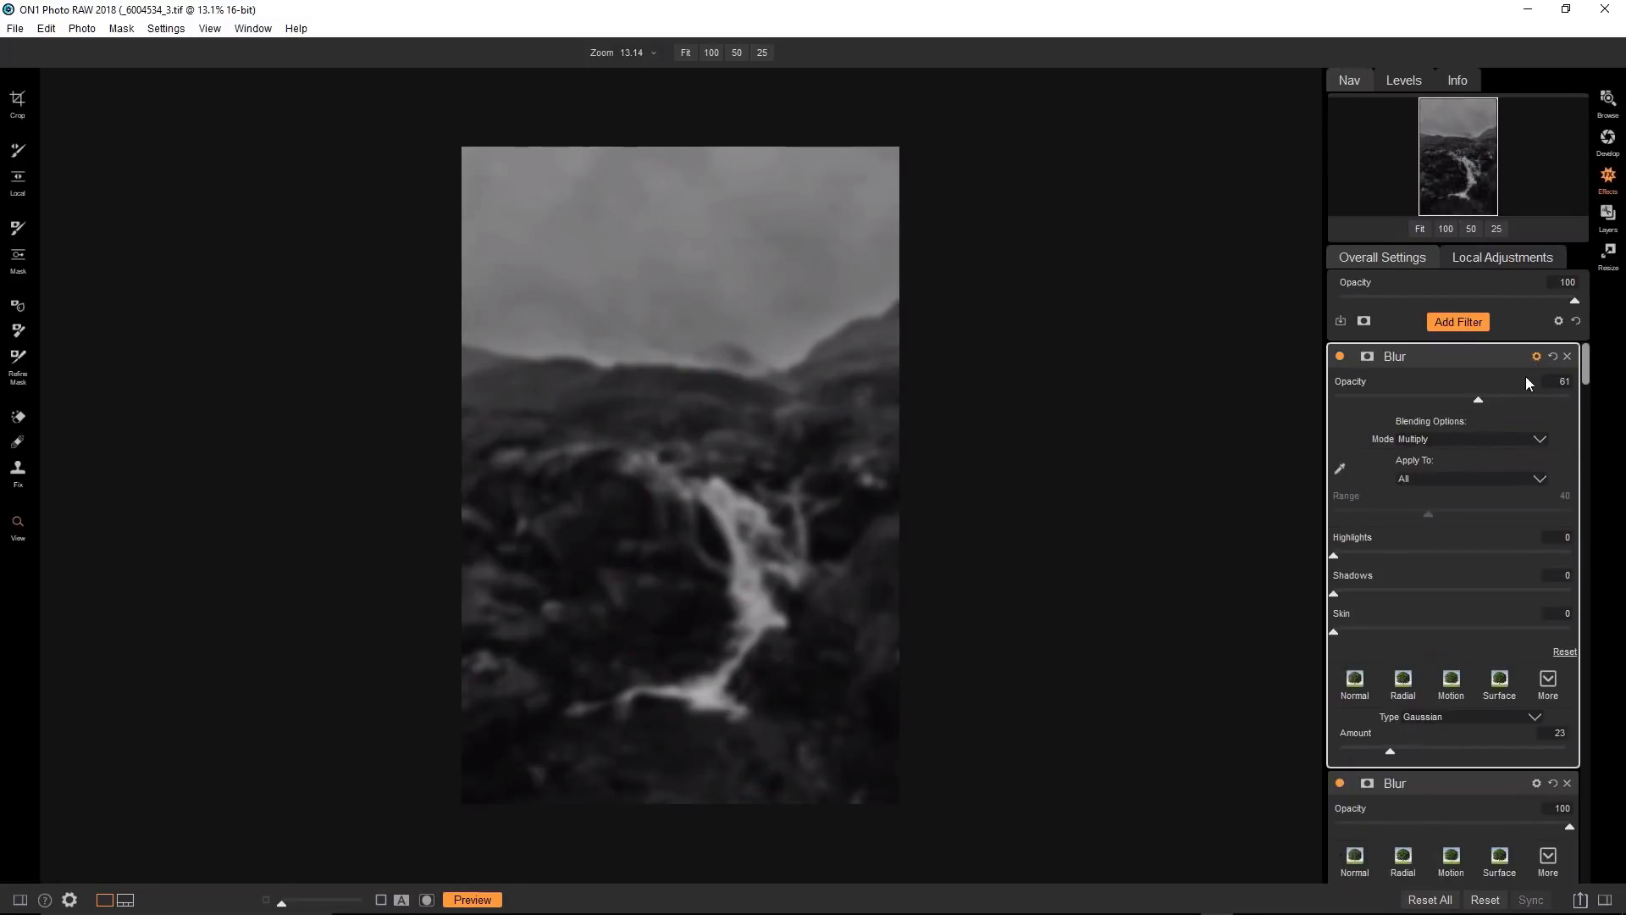
left_click(1472, 437)
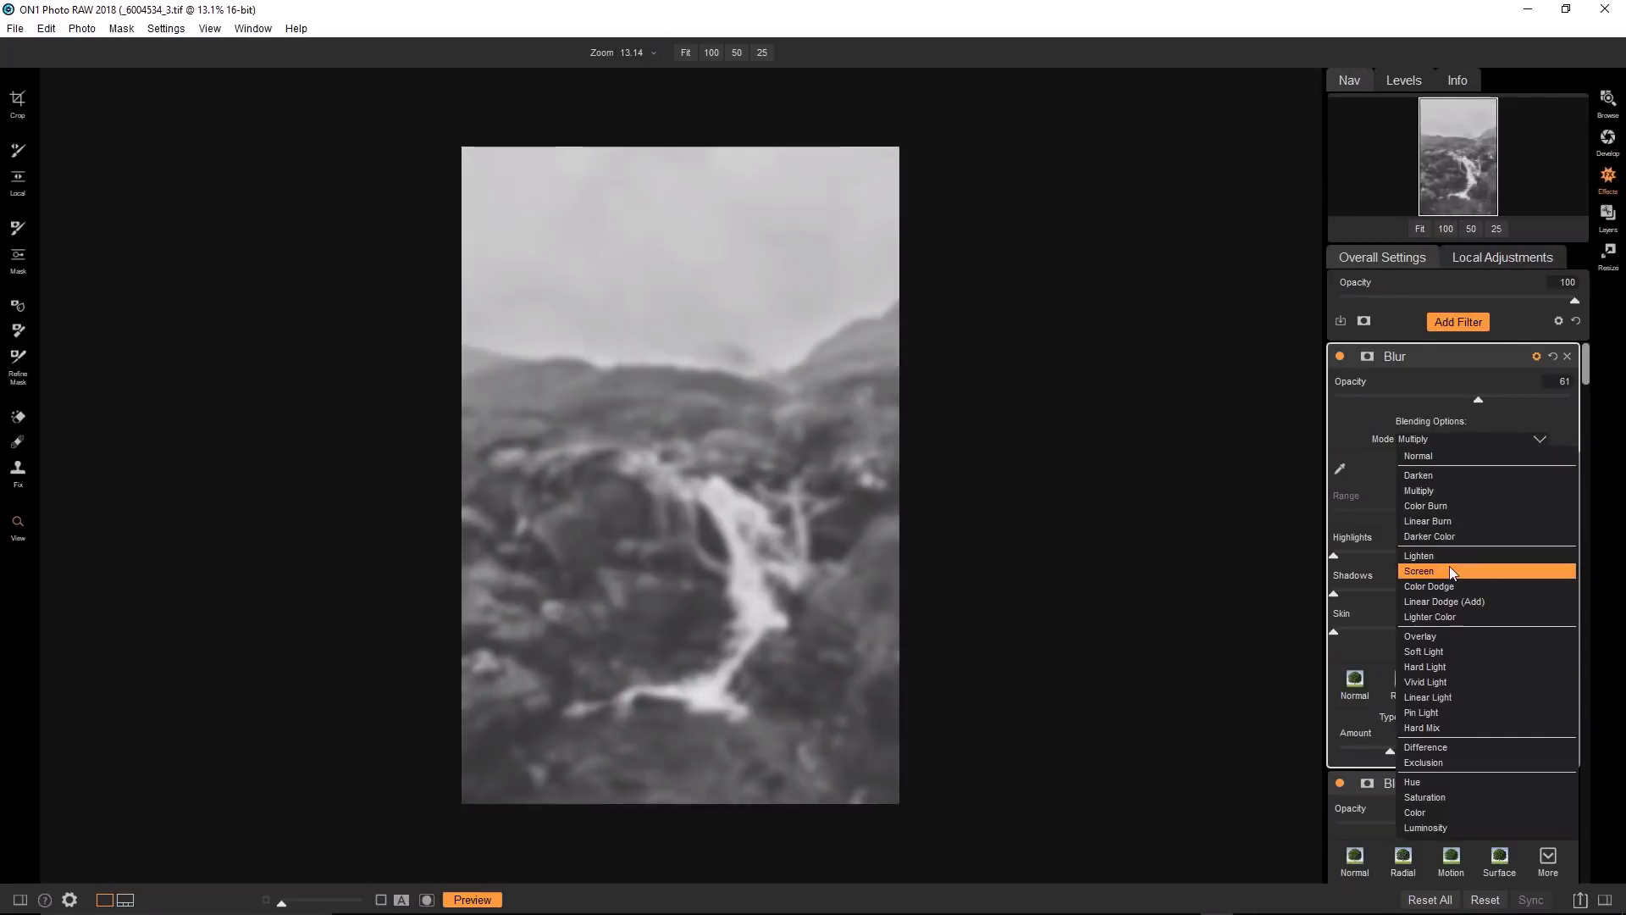
left_click(1449, 571)
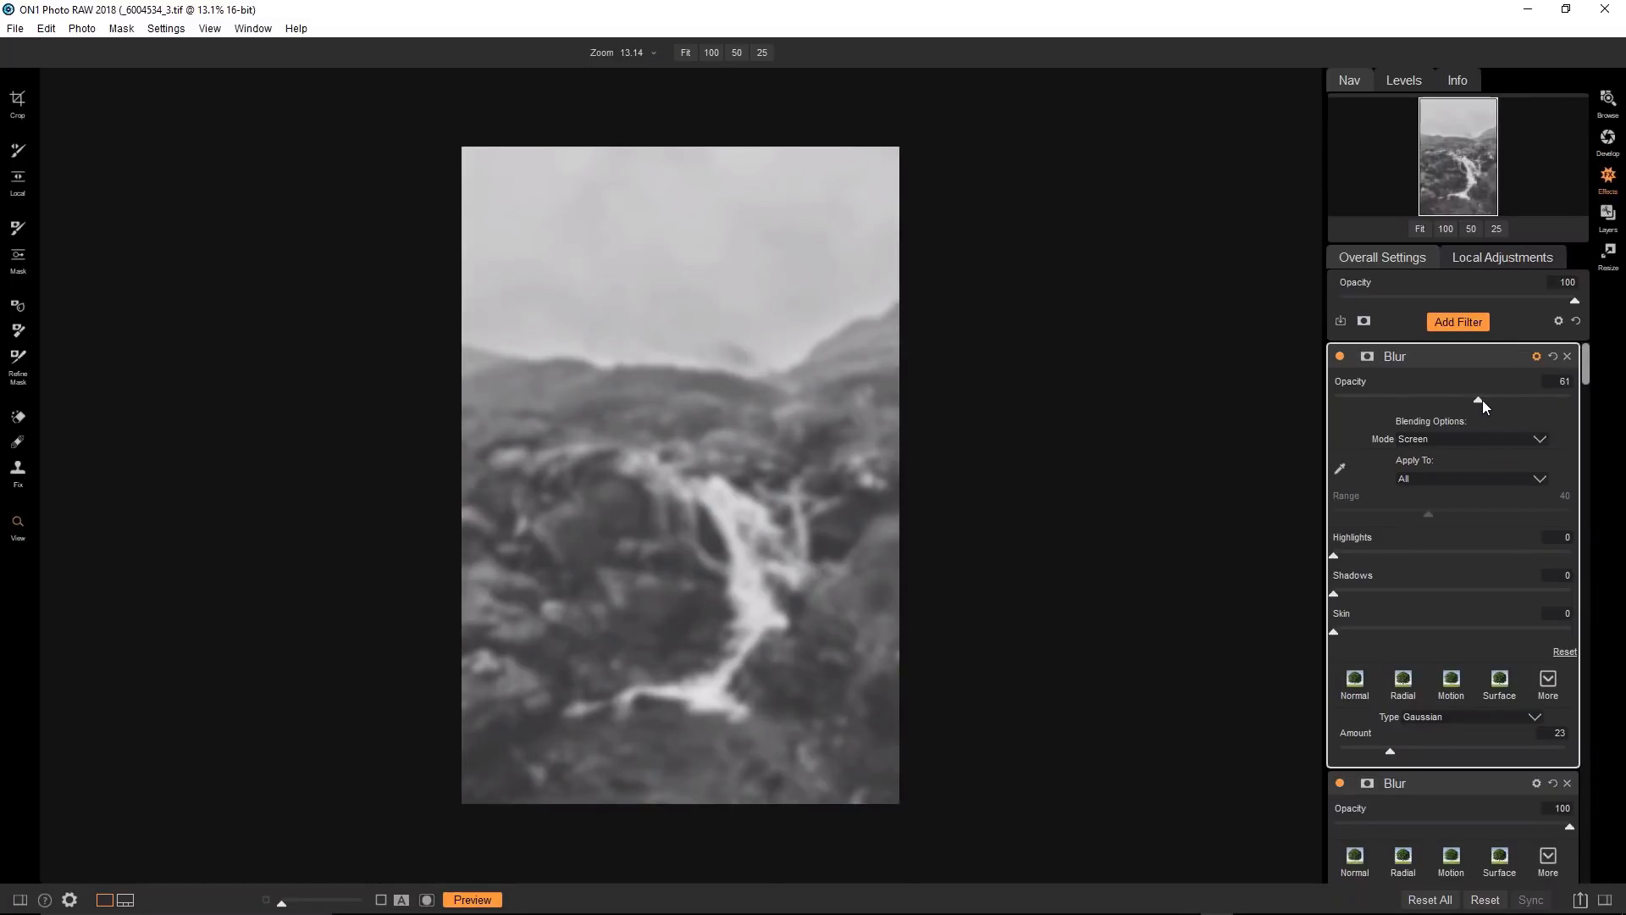
left_click_drag(1482, 400, 1558, 386)
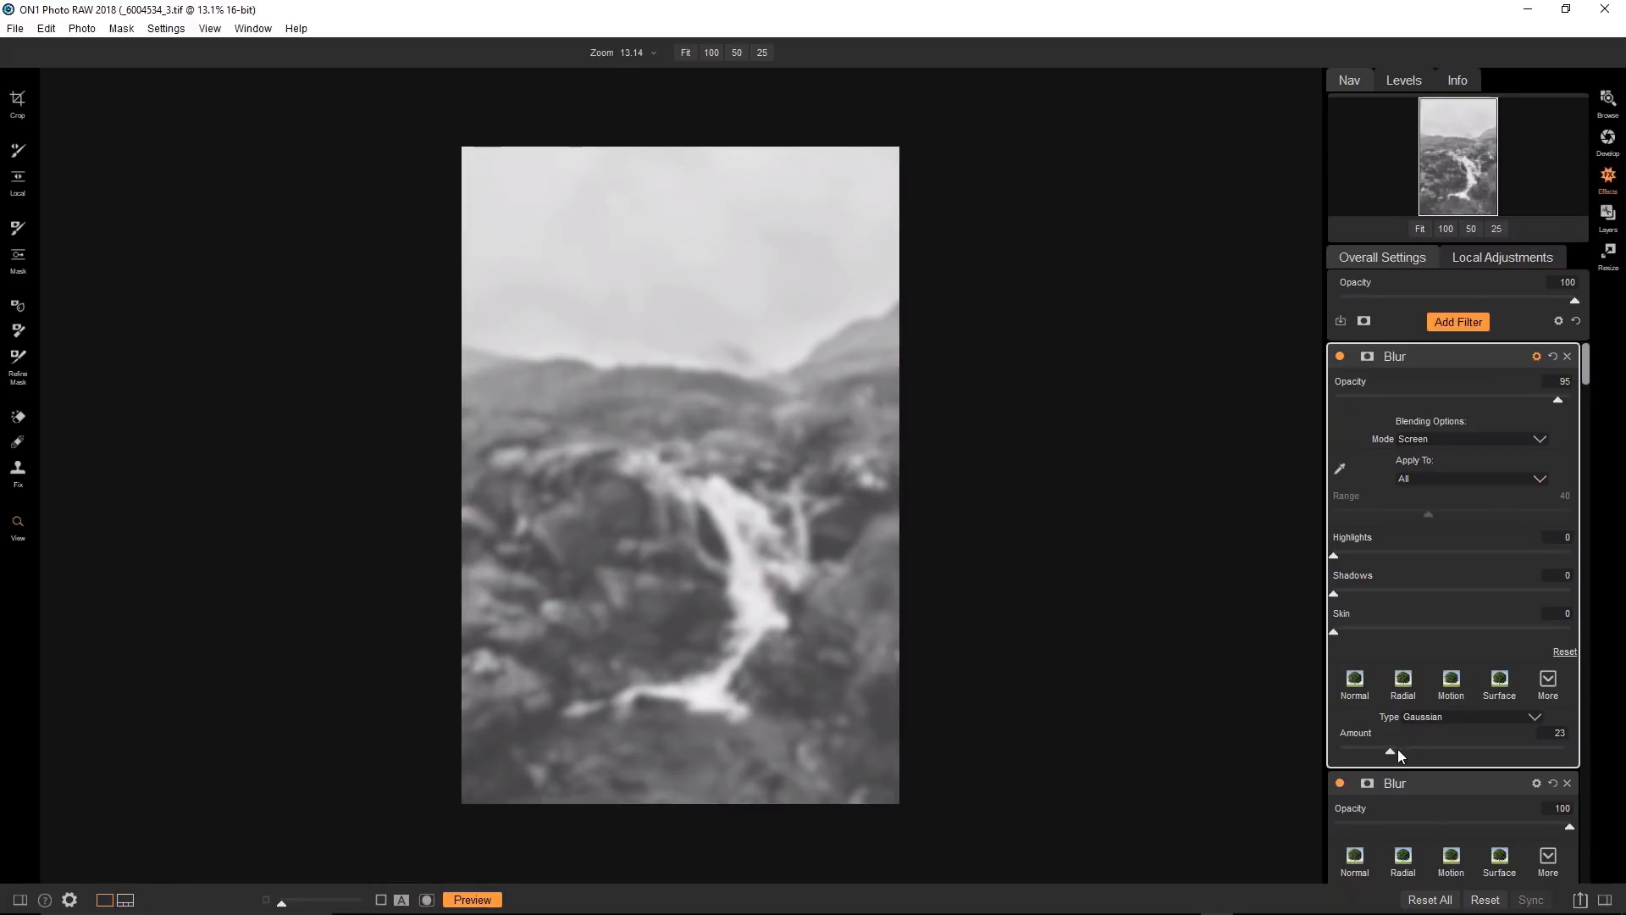
left_click(1369, 755)
Delete the uppermost Blur filter and undo the deletion.
left_click(1567, 356)
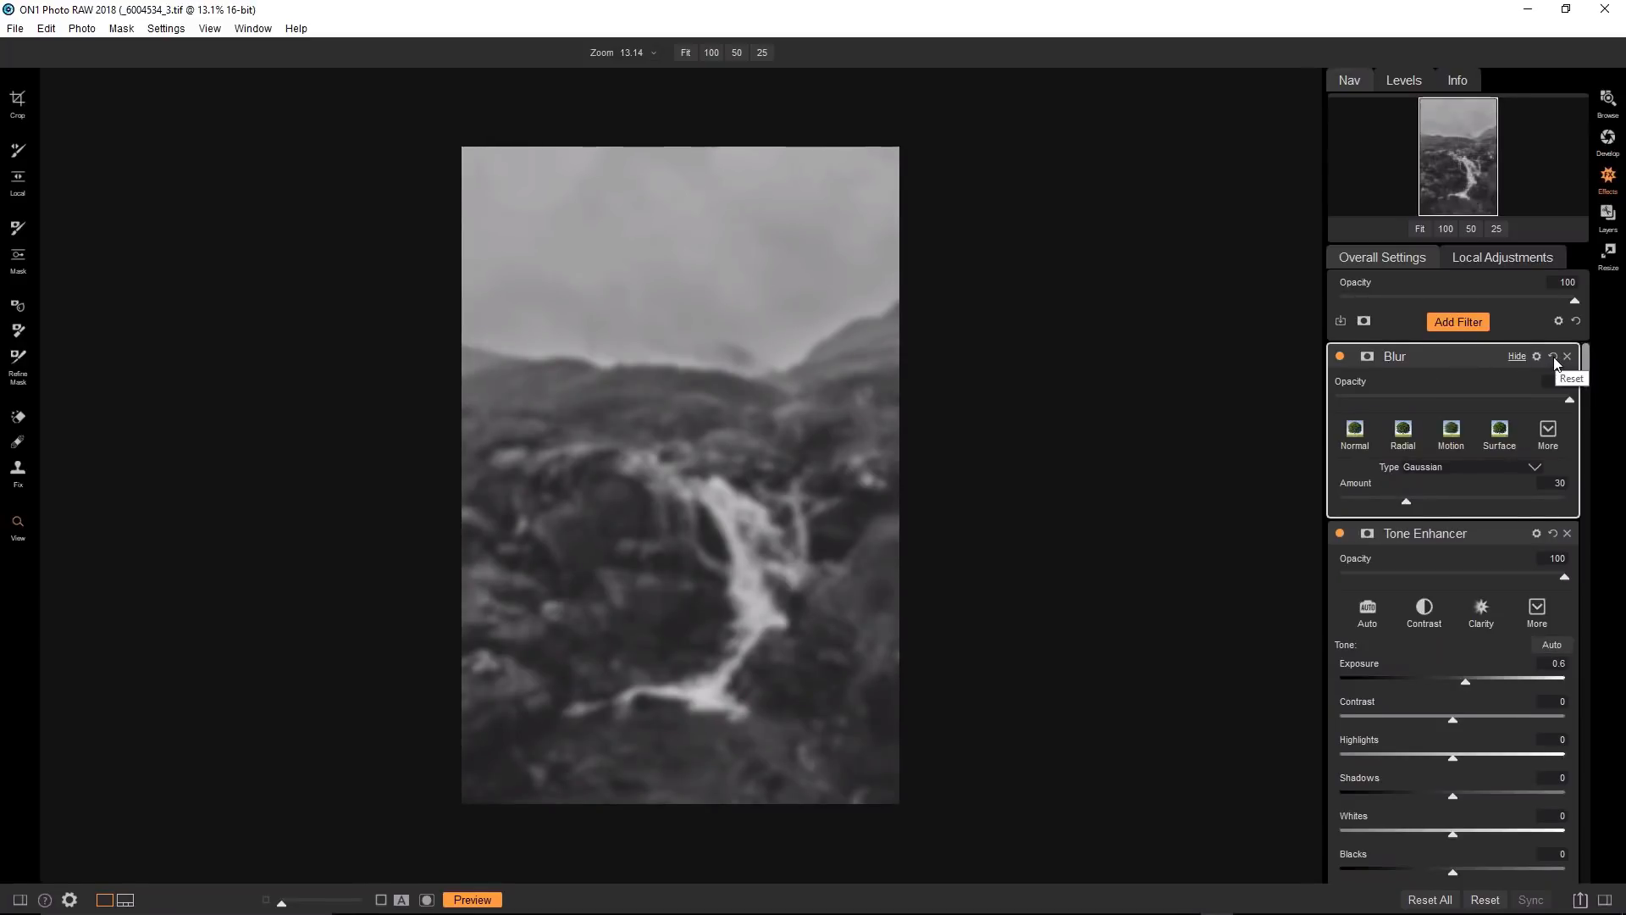
key("ctrl+z")
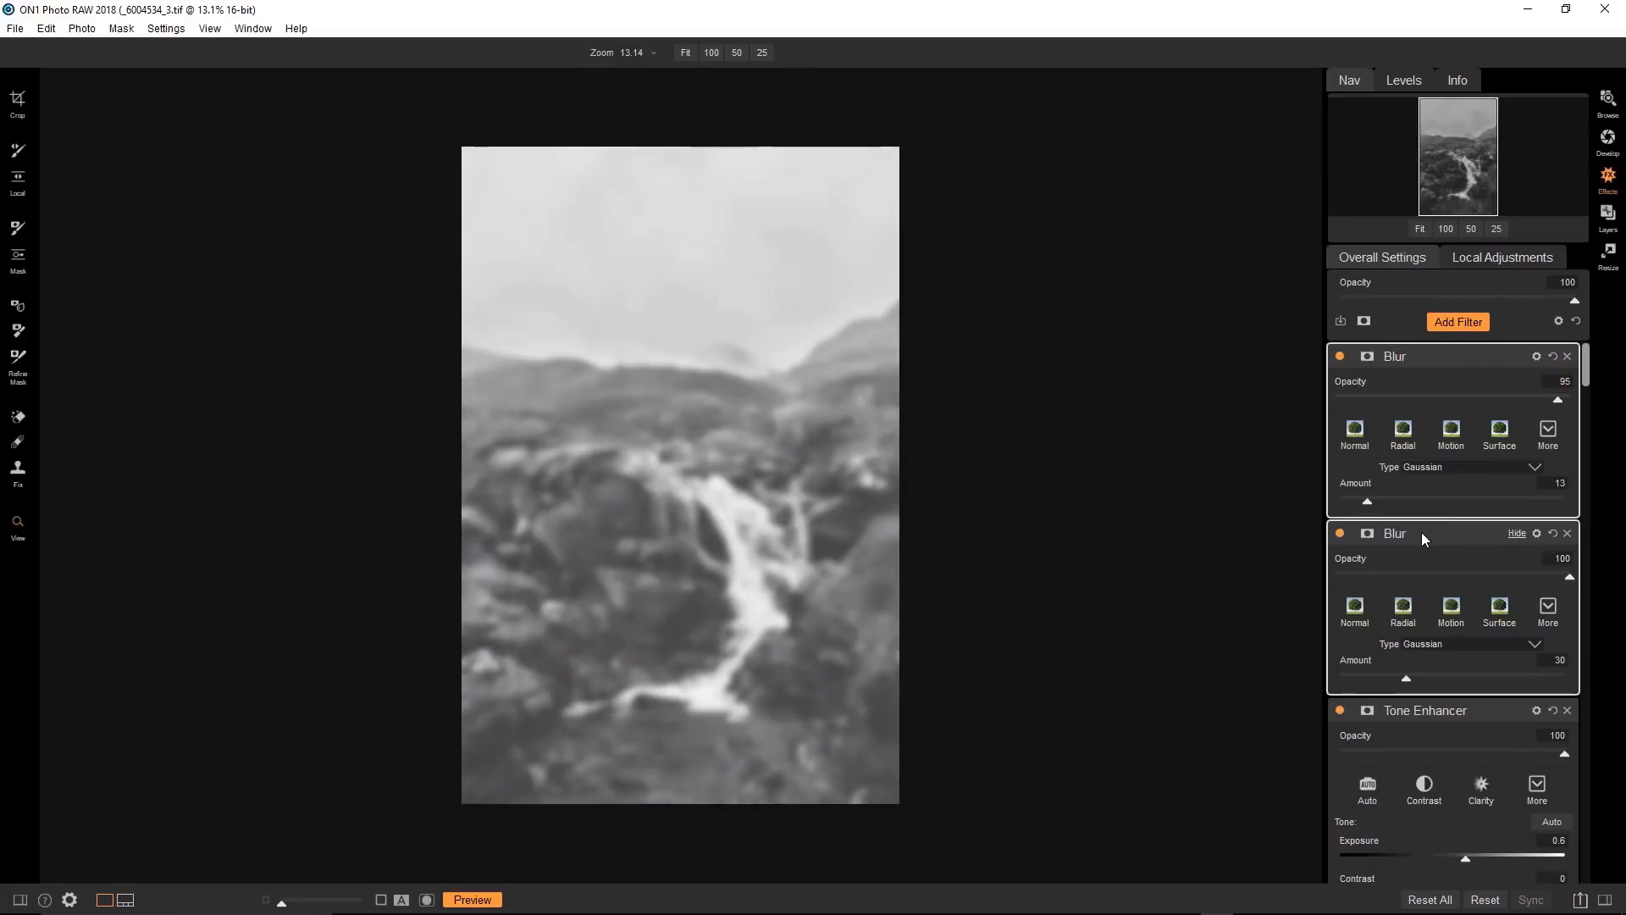
Move the Blur filter with amount 30 above the Screen one and disable it, leaving the Screen Blur enabled.
left_click(1339, 357)
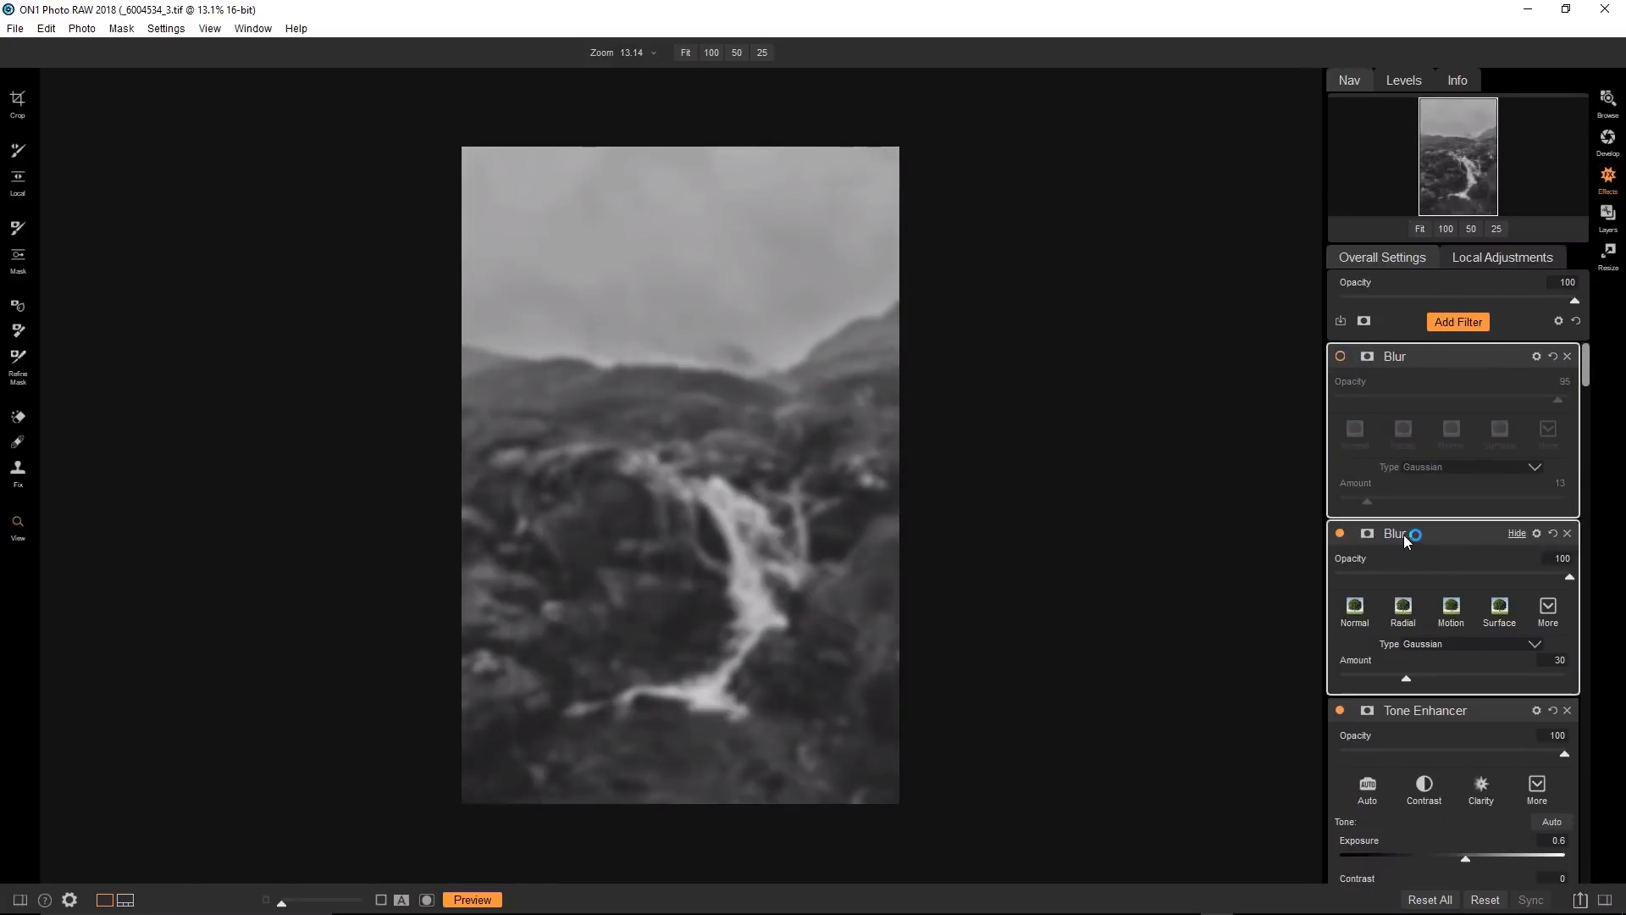
left_click(1467, 536)
left_click_drag(1467, 535, 1406, 343)
left_click(1340, 533)
left_click(1339, 355)
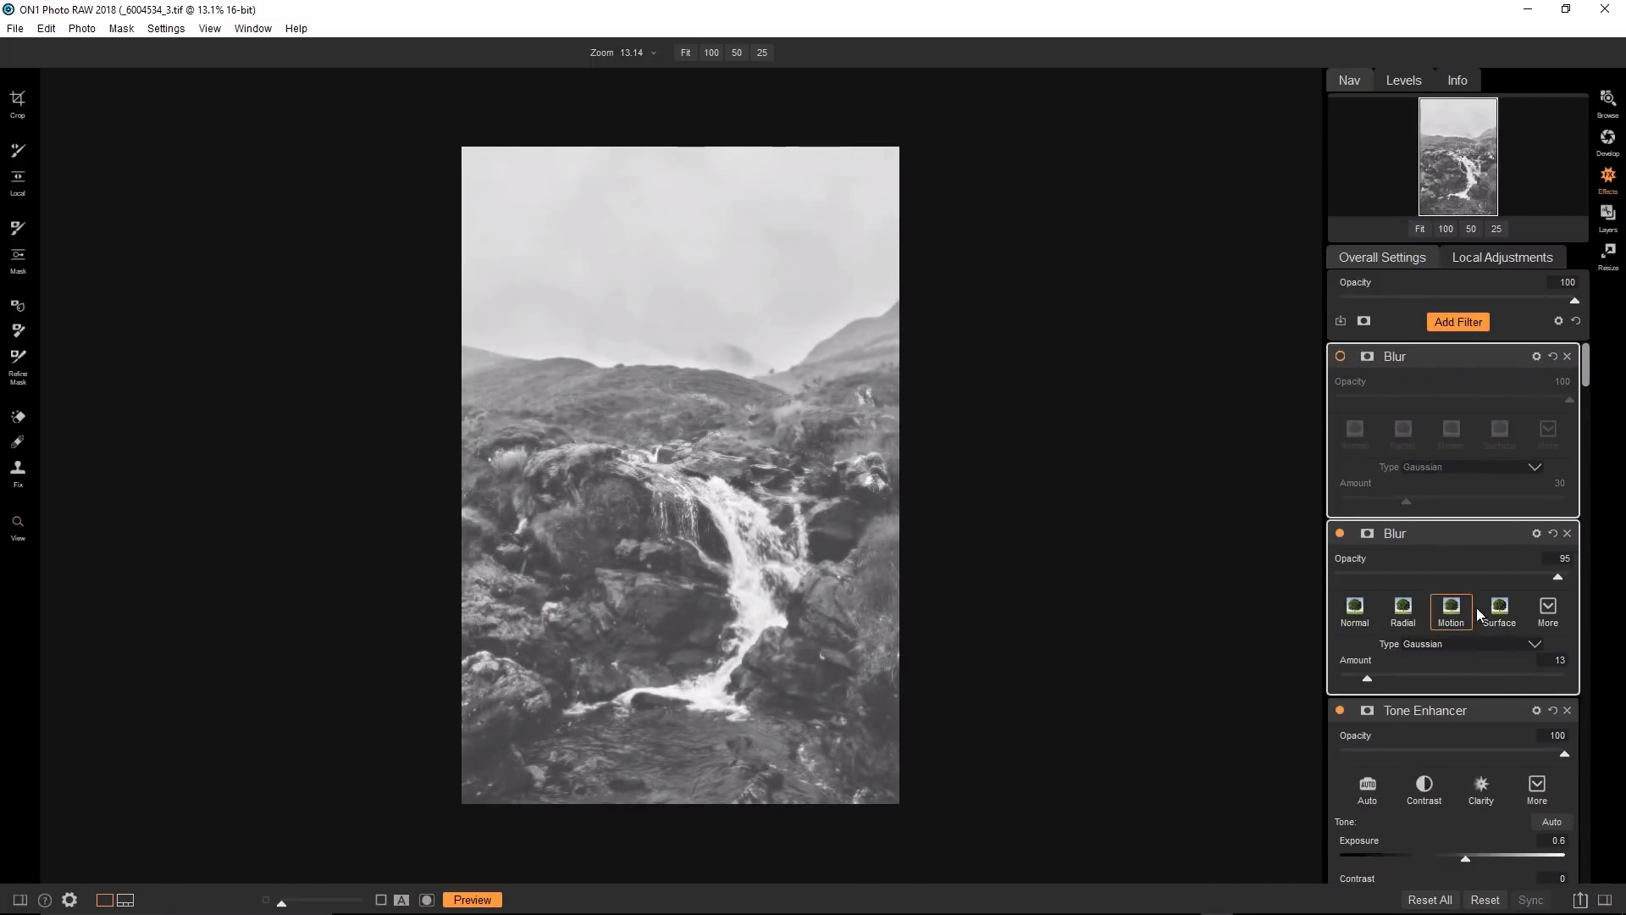
Set the enabled Blur filter's blending mode back to Multiply and its opacity to 59.
left_click(1536, 533)
left_click(1515, 617)
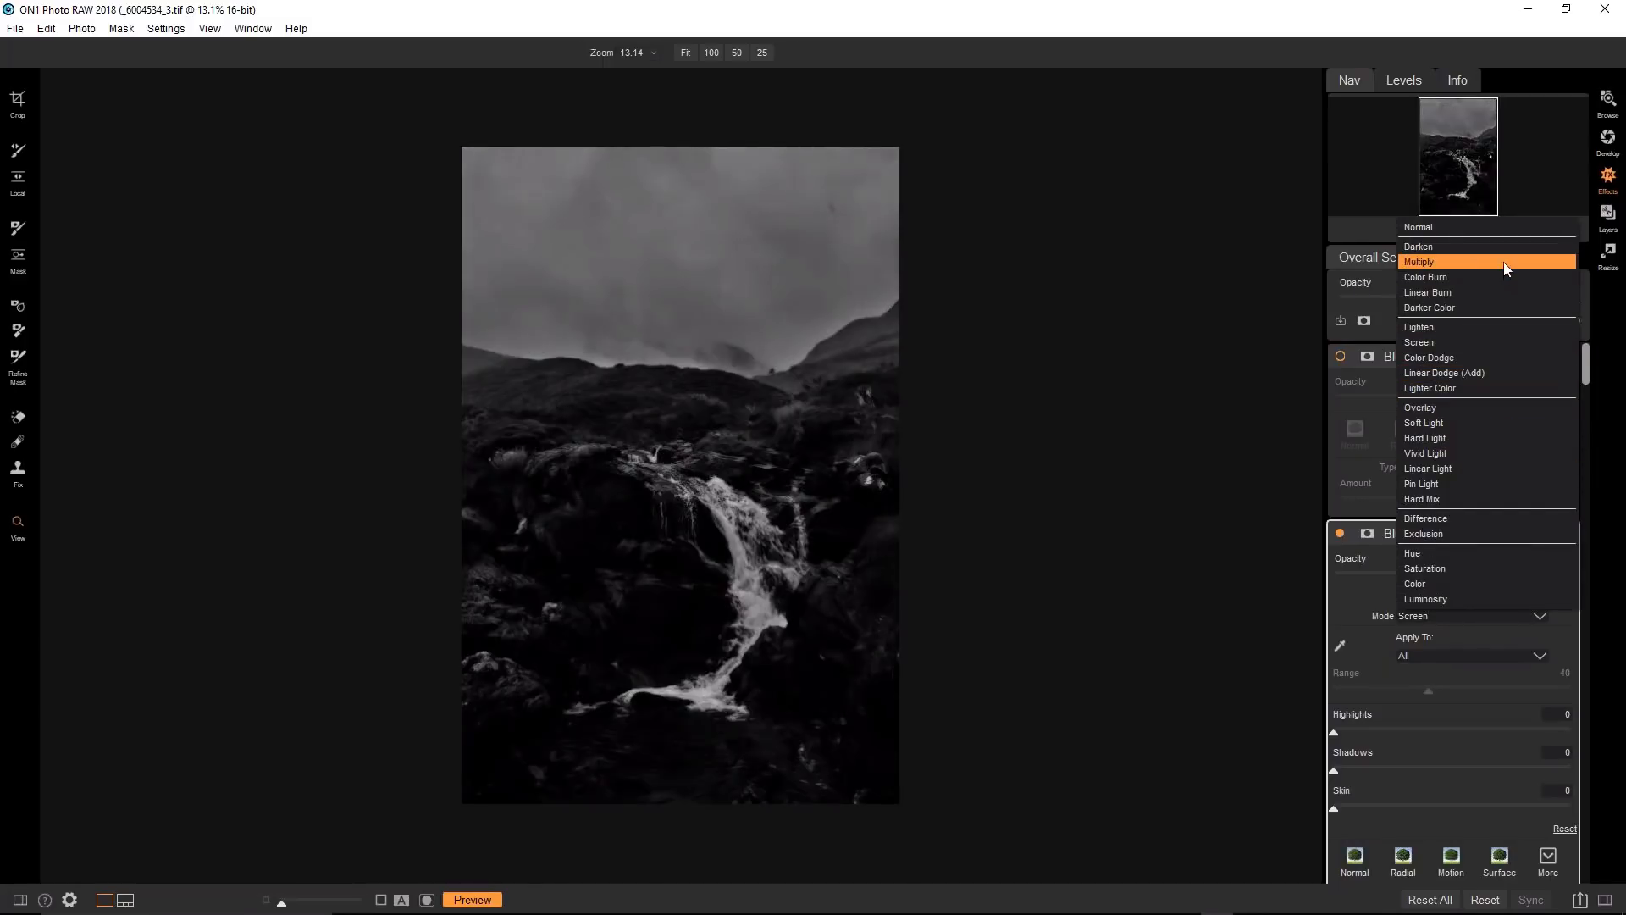
left_click(1502, 262)
left_click_drag(1543, 576, 1473, 579)
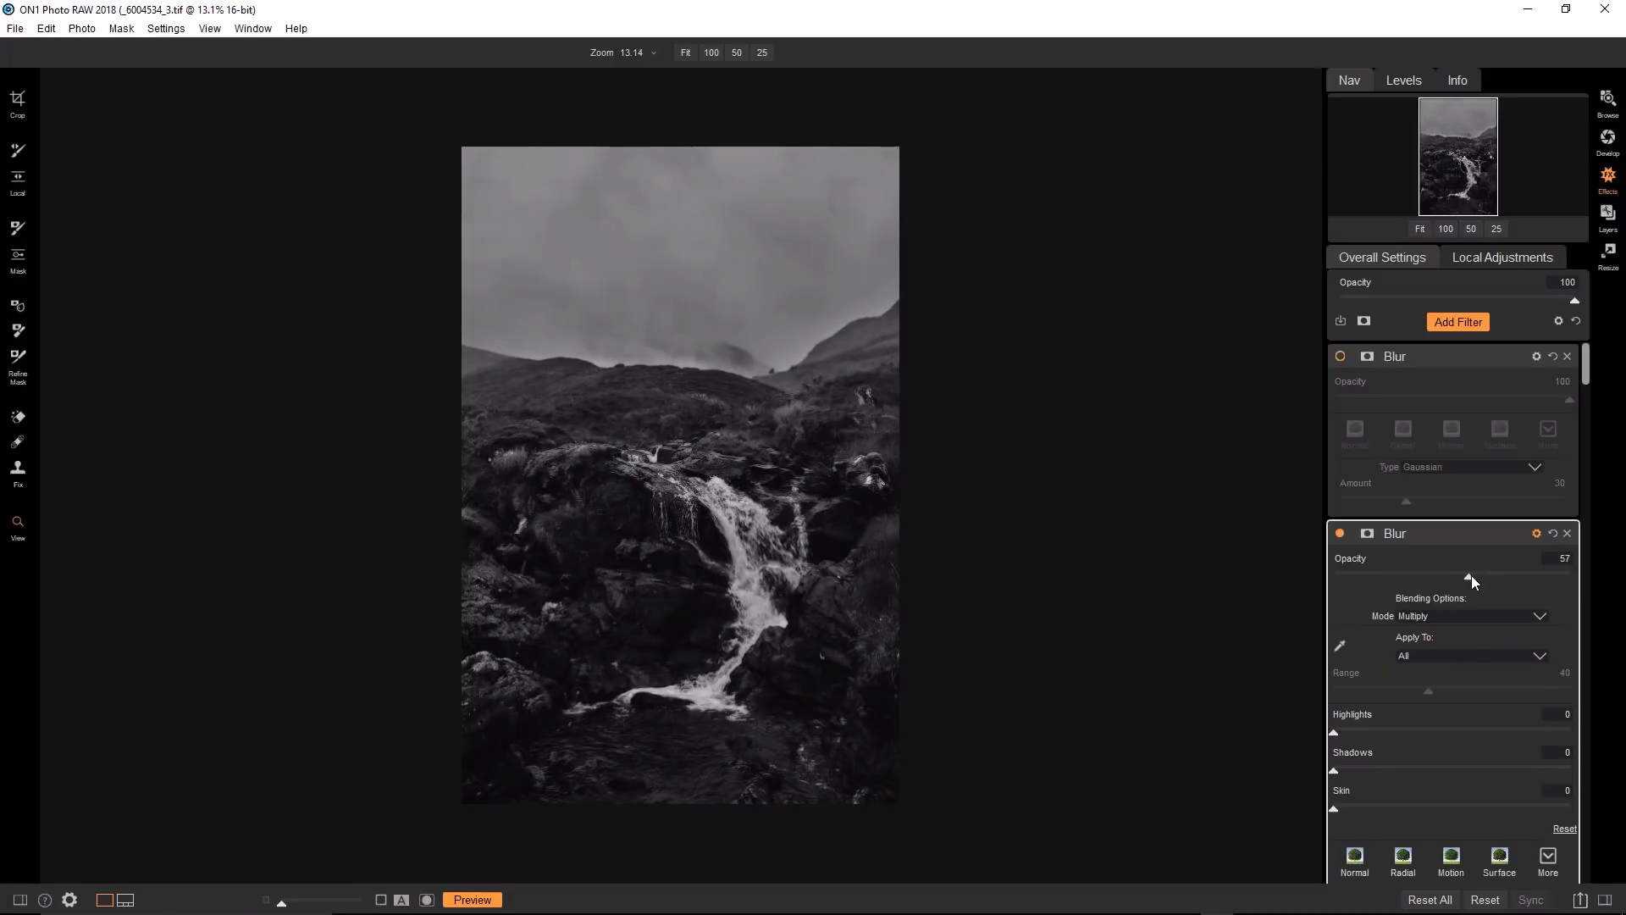
Apply a luminosity mask to the Multiply Blur filter and raise its opacity to 68.
left_click(1367, 532)
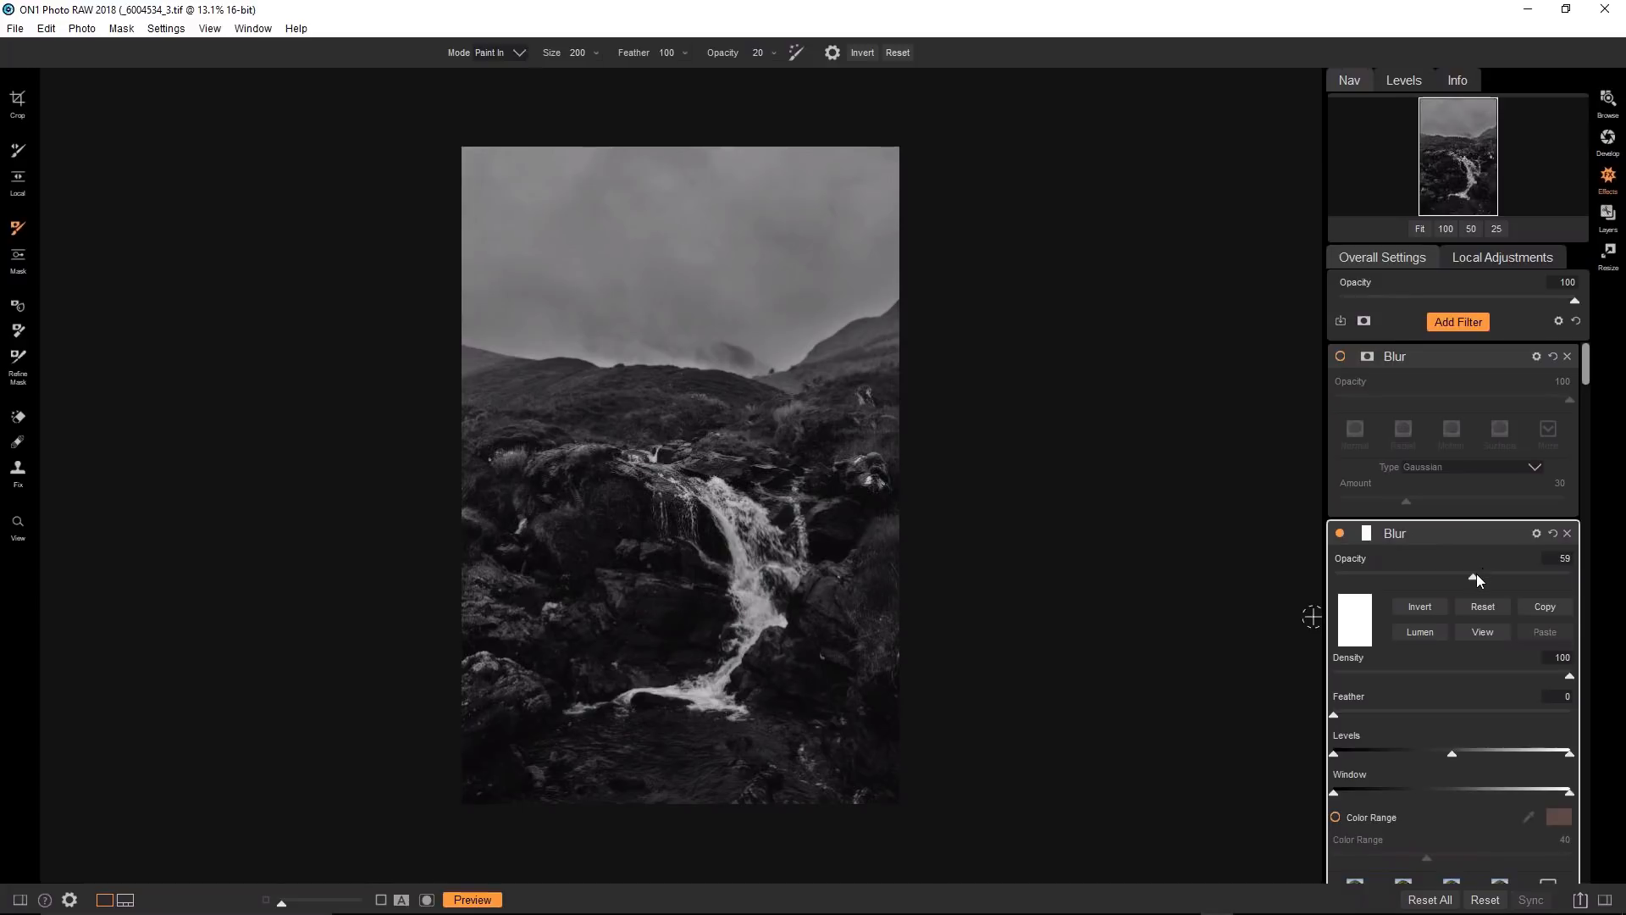
left_click_drag(1475, 578, 1496, 579)
left_click(1421, 632)
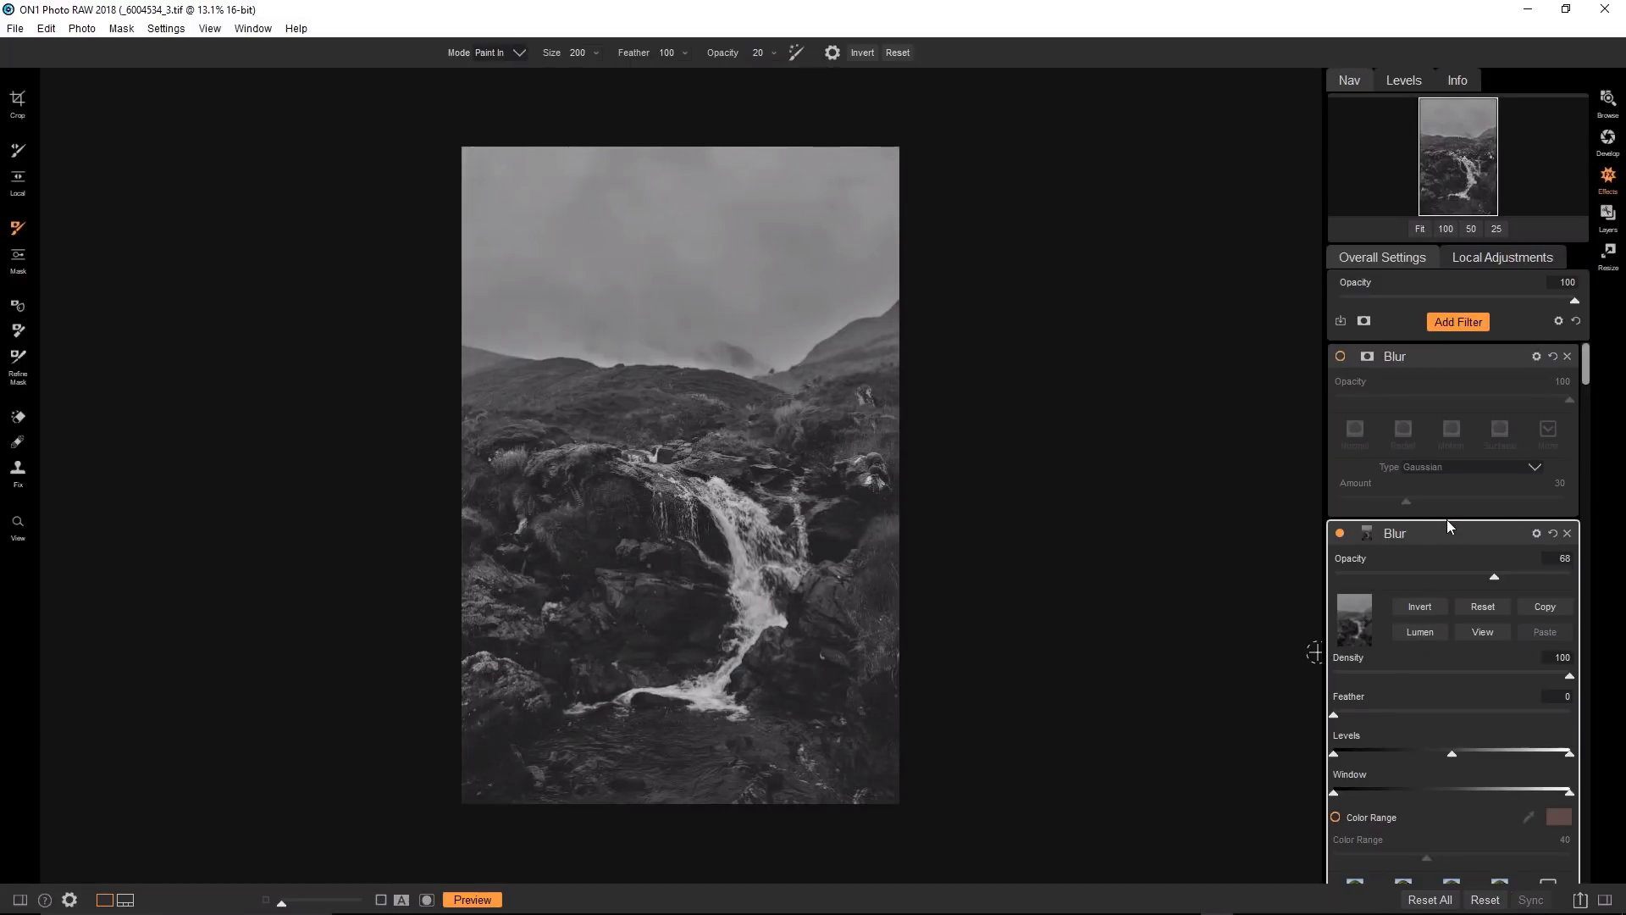
Invert the Multiply Blur's luminosity mask, display it, and try lowering its levels white point while raising the black point and midtone.
left_click(1435, 605)
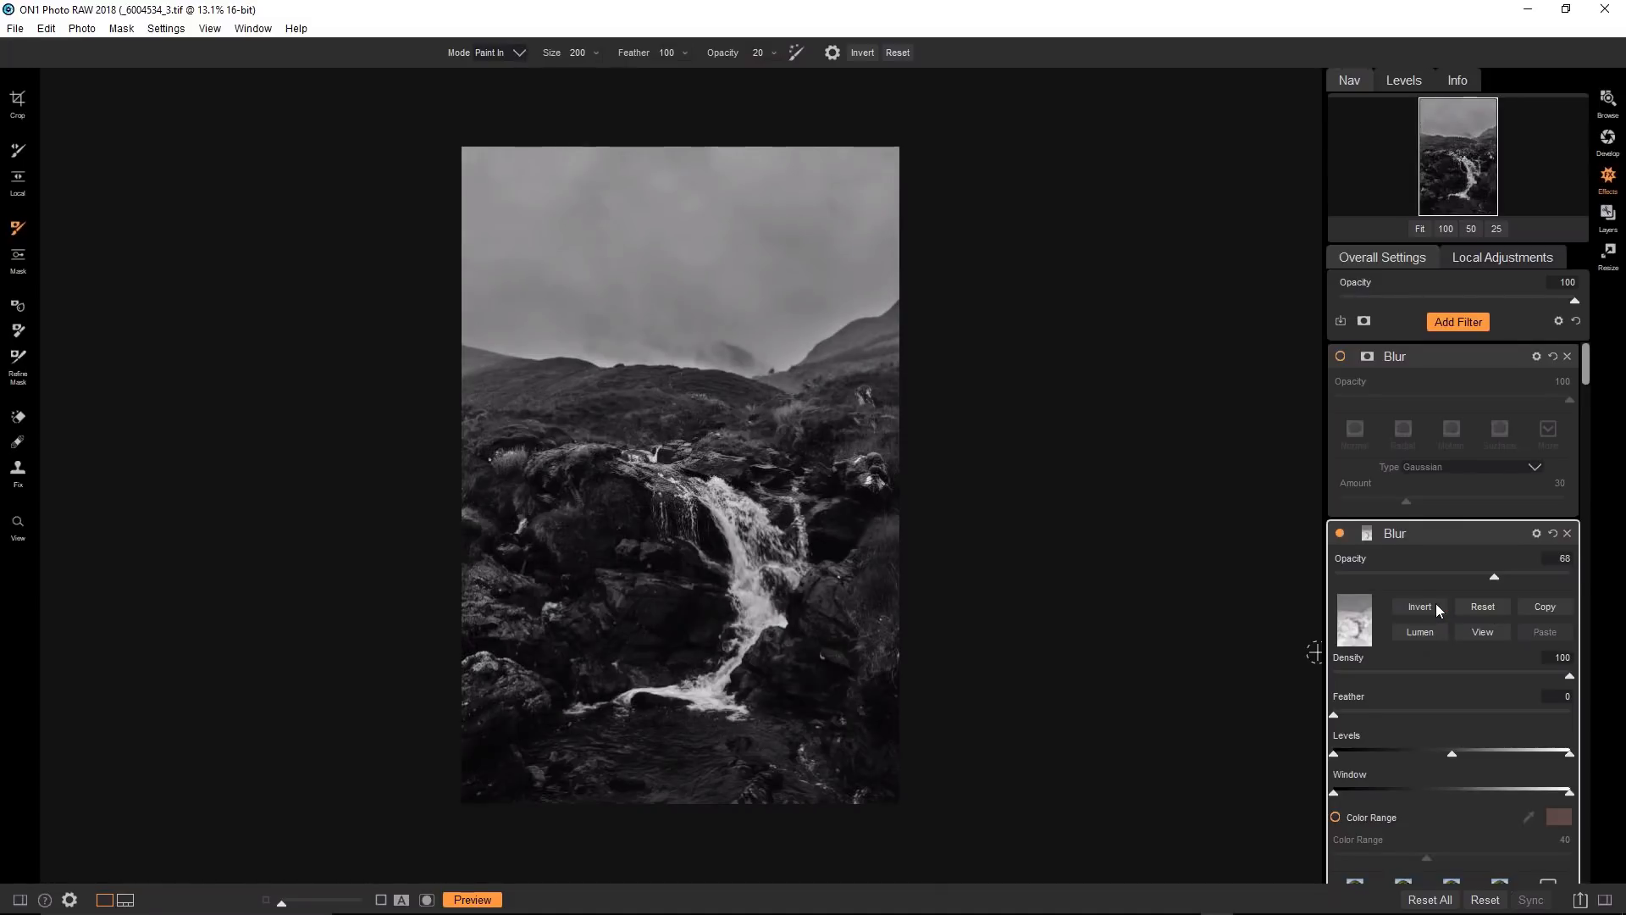
left_click(1476, 630)
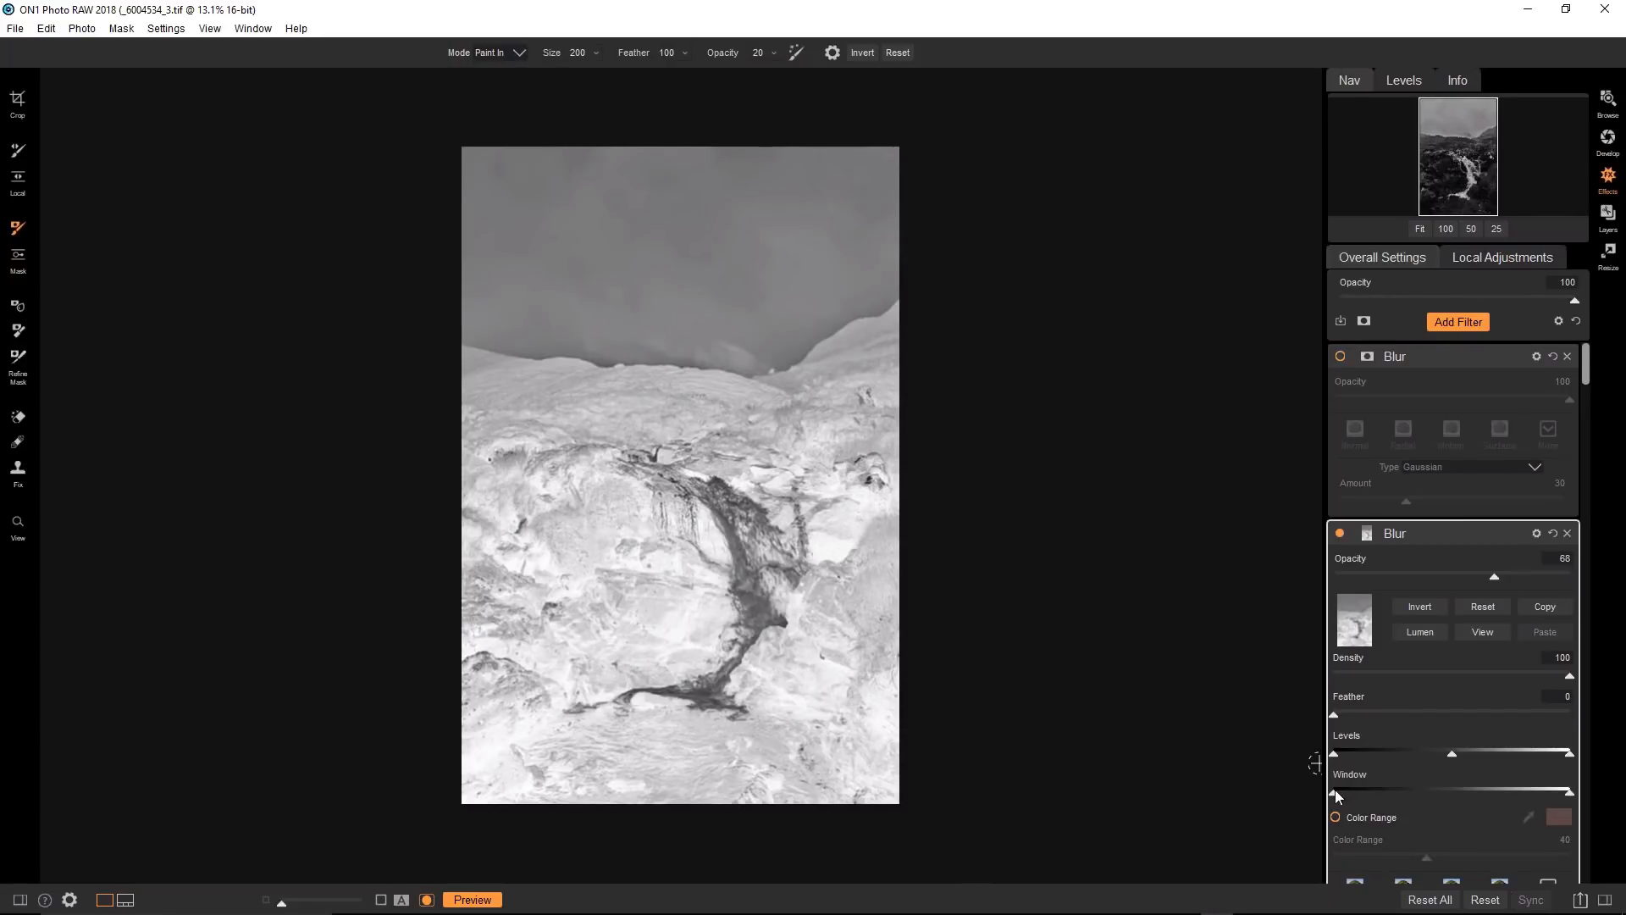
left_click_drag(1338, 756, 1352, 757)
left_click_drag(1567, 755, 1501, 750)
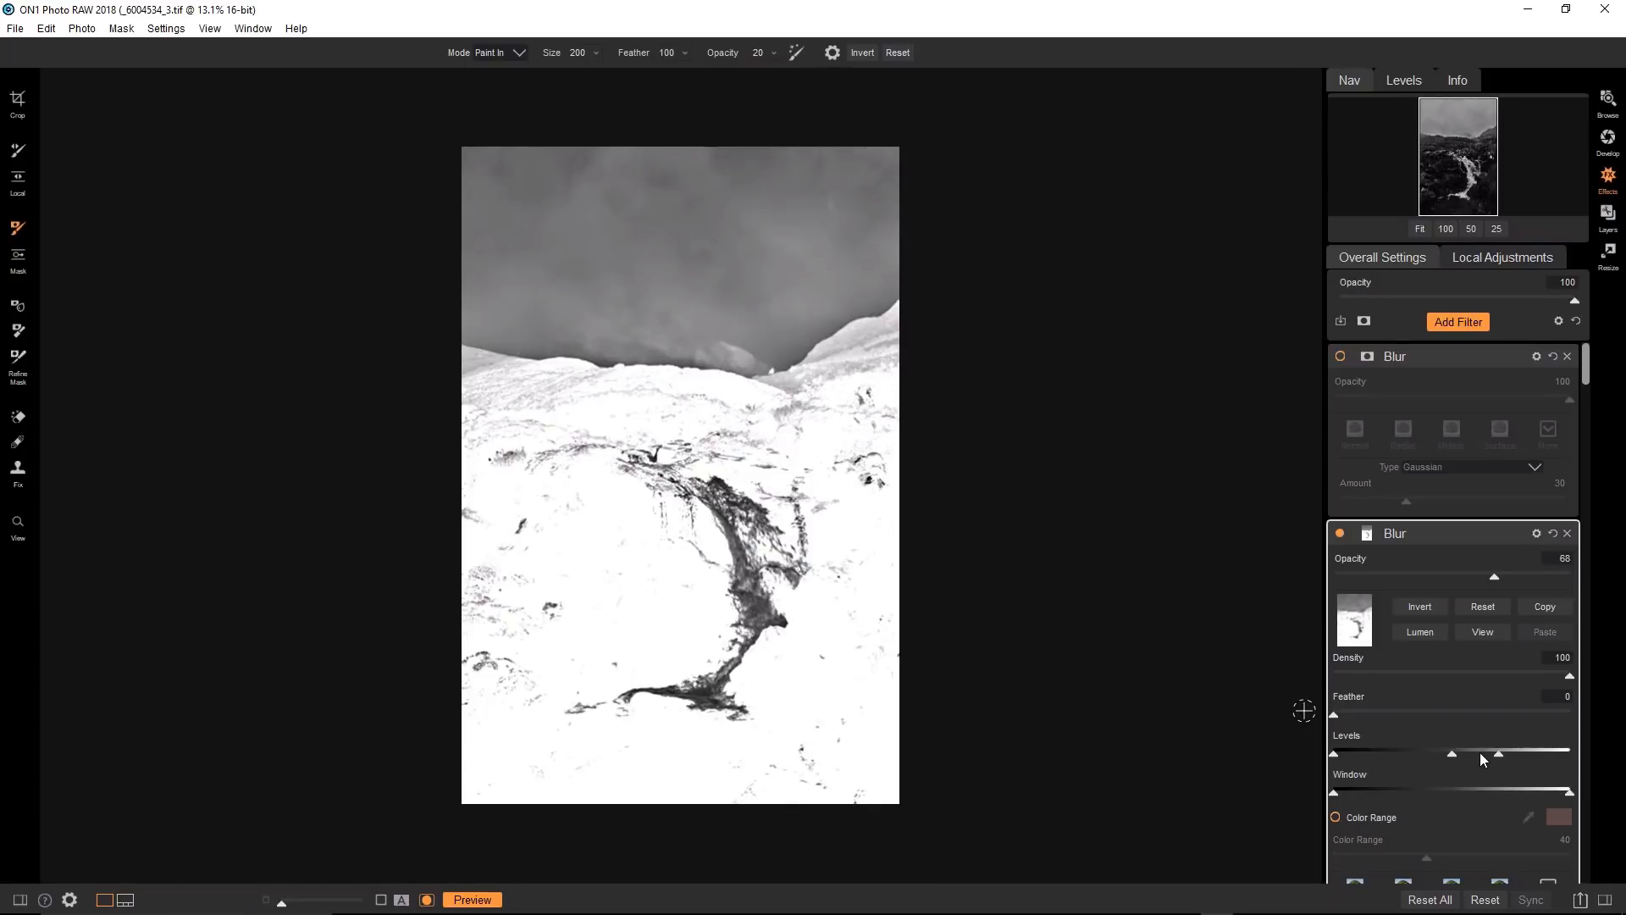
left_click_drag(1513, 751, 1501, 751)
left_click_drag(1367, 795, 1328, 793)
mouse_move(1456, 754)
left_mouse_down()
mouse_move(1431, 750)
mouse_move(1473, 750)
left_mouse_up()
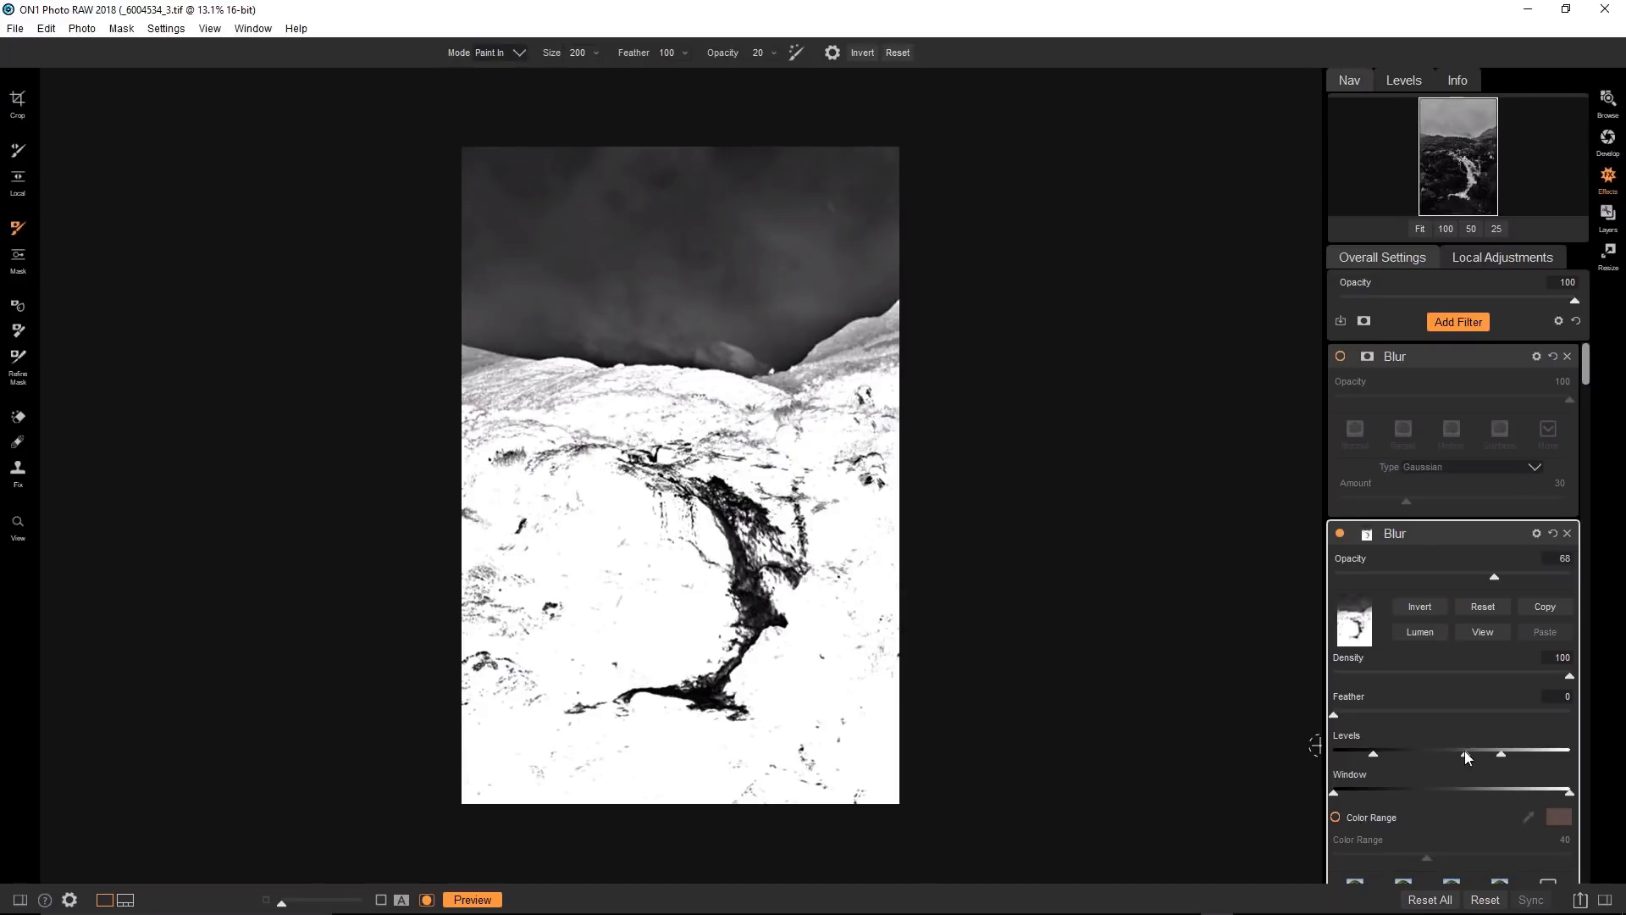
mouse_move(1465, 751)
left_mouse_down()
mouse_move(1500, 755)
mouse_move(1479, 753)
left_mouse_up()
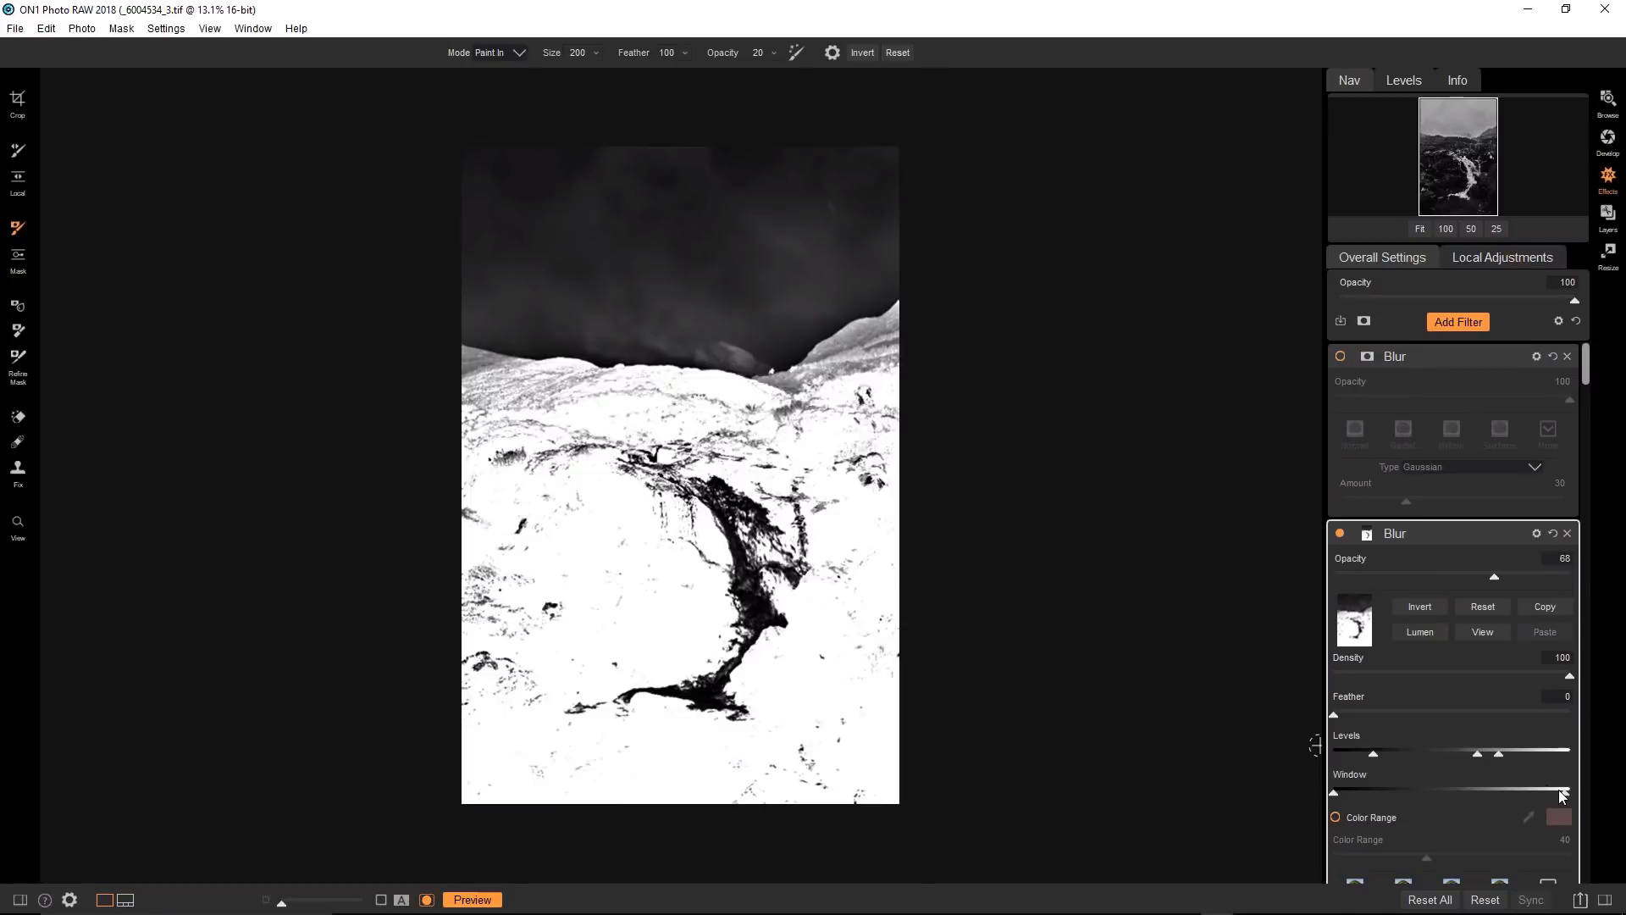
Try a higher black point, white point and midtone in the Blur mask's levels, and move the sliders back near their defaults.
mouse_move(1562, 792)
left_mouse_down()
mouse_move(1531, 789)
mouse_move(1575, 792)
left_mouse_up()
left_click_drag(1387, 753, 1428, 751)
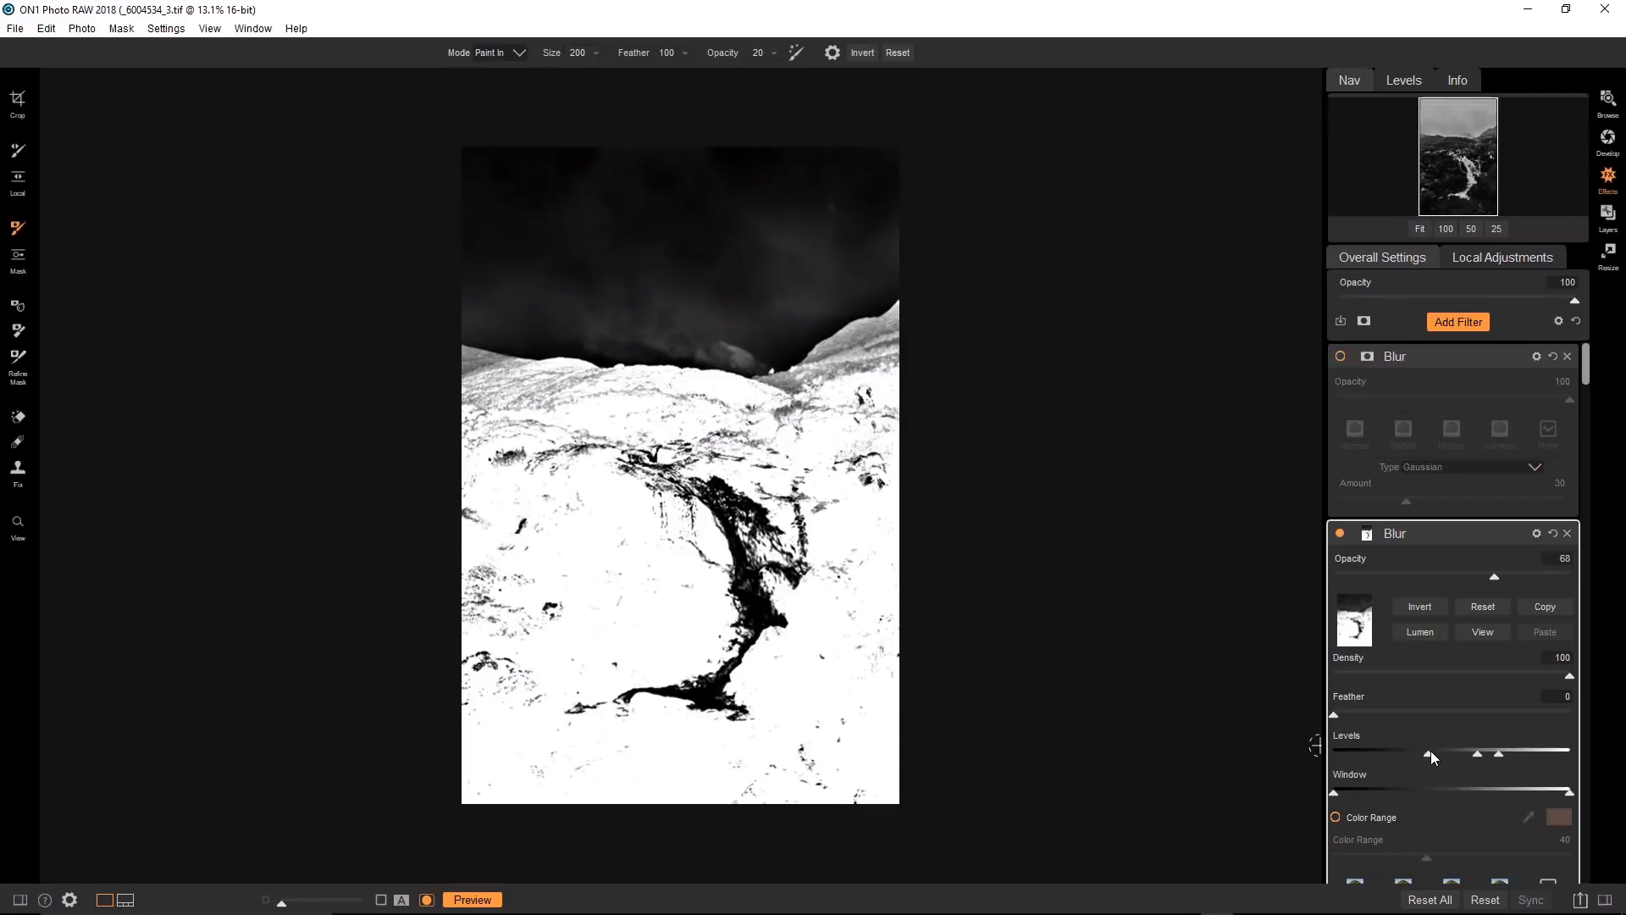
left_click_drag(1516, 754, 1535, 749)
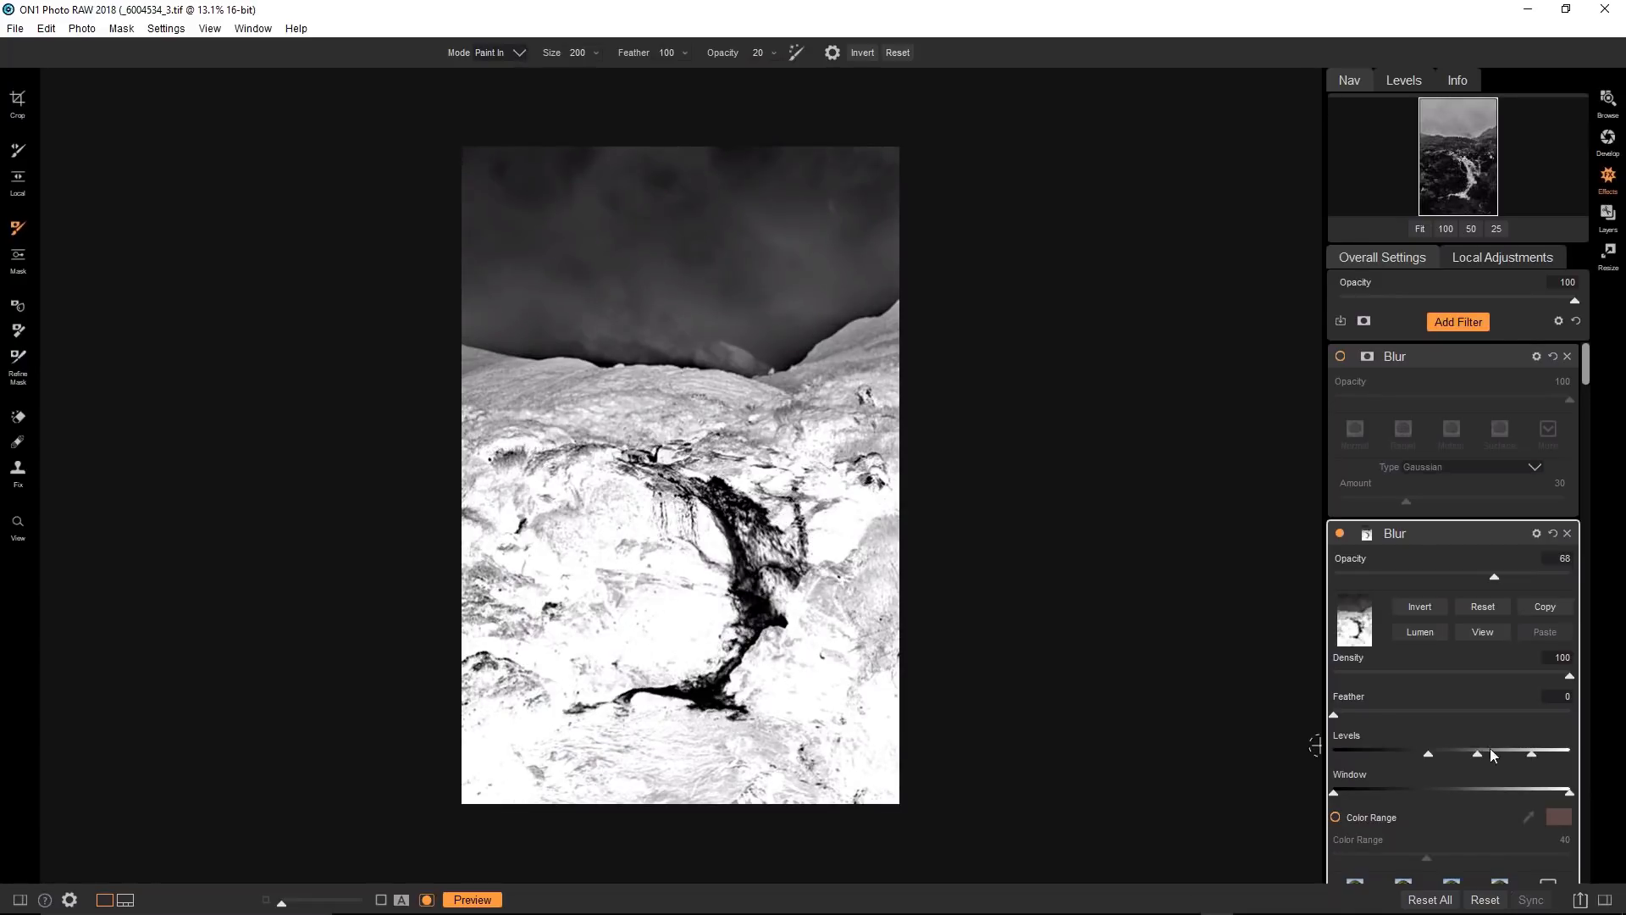
left_click_drag(1477, 752, 1492, 750)
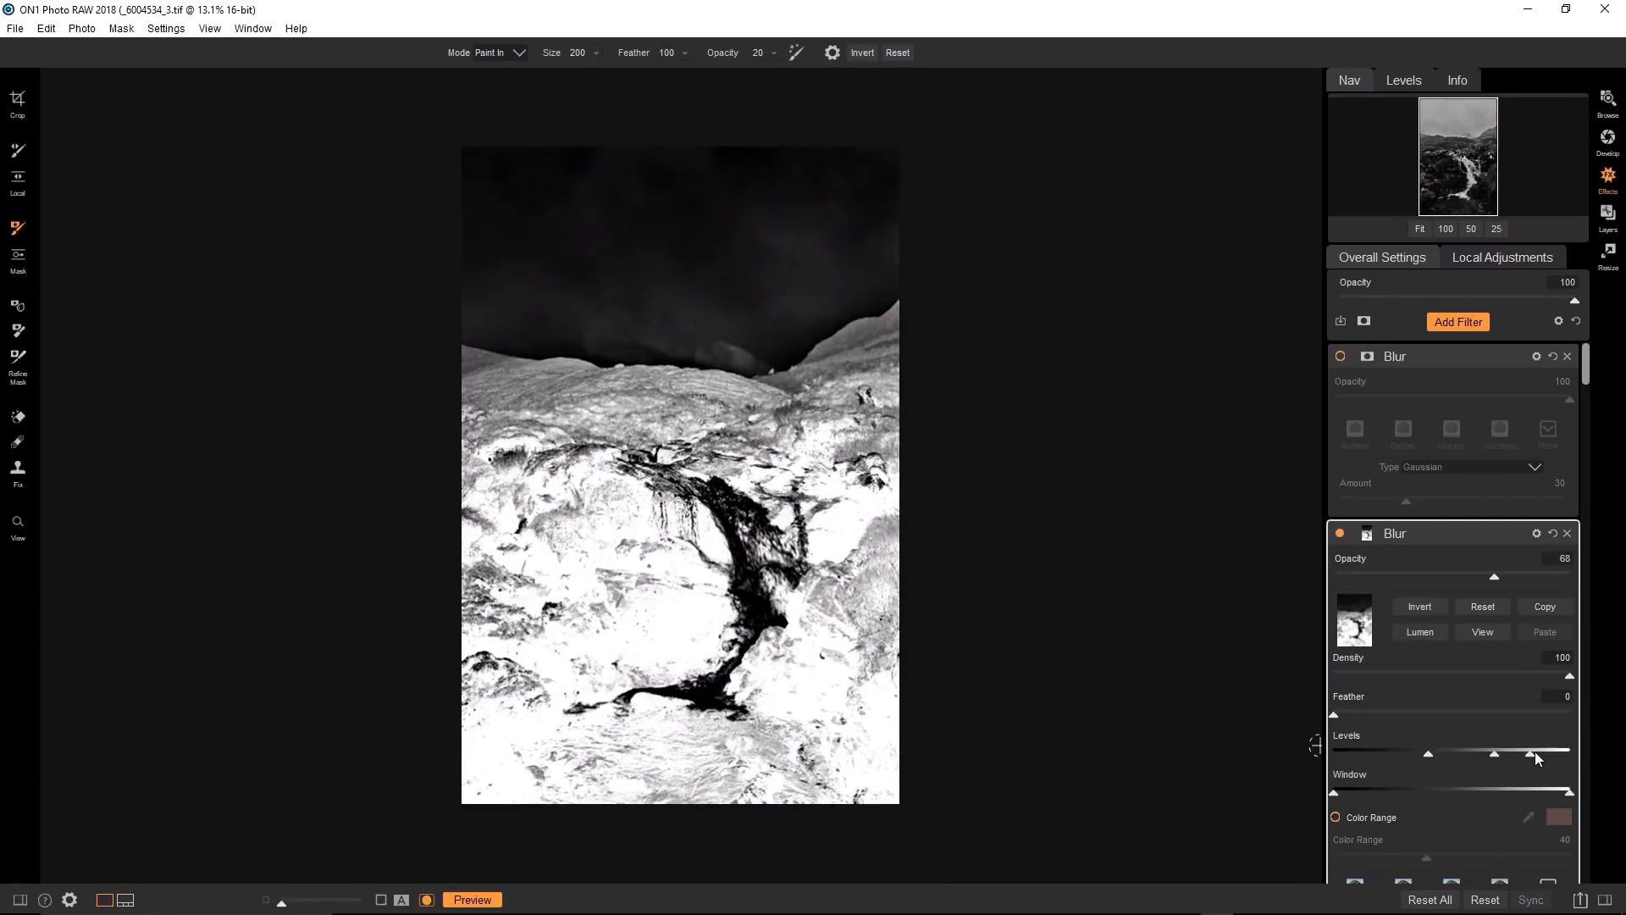
left_click_drag(1535, 752, 1533, 752)
left_click_drag(1427, 752, 1318, 752)
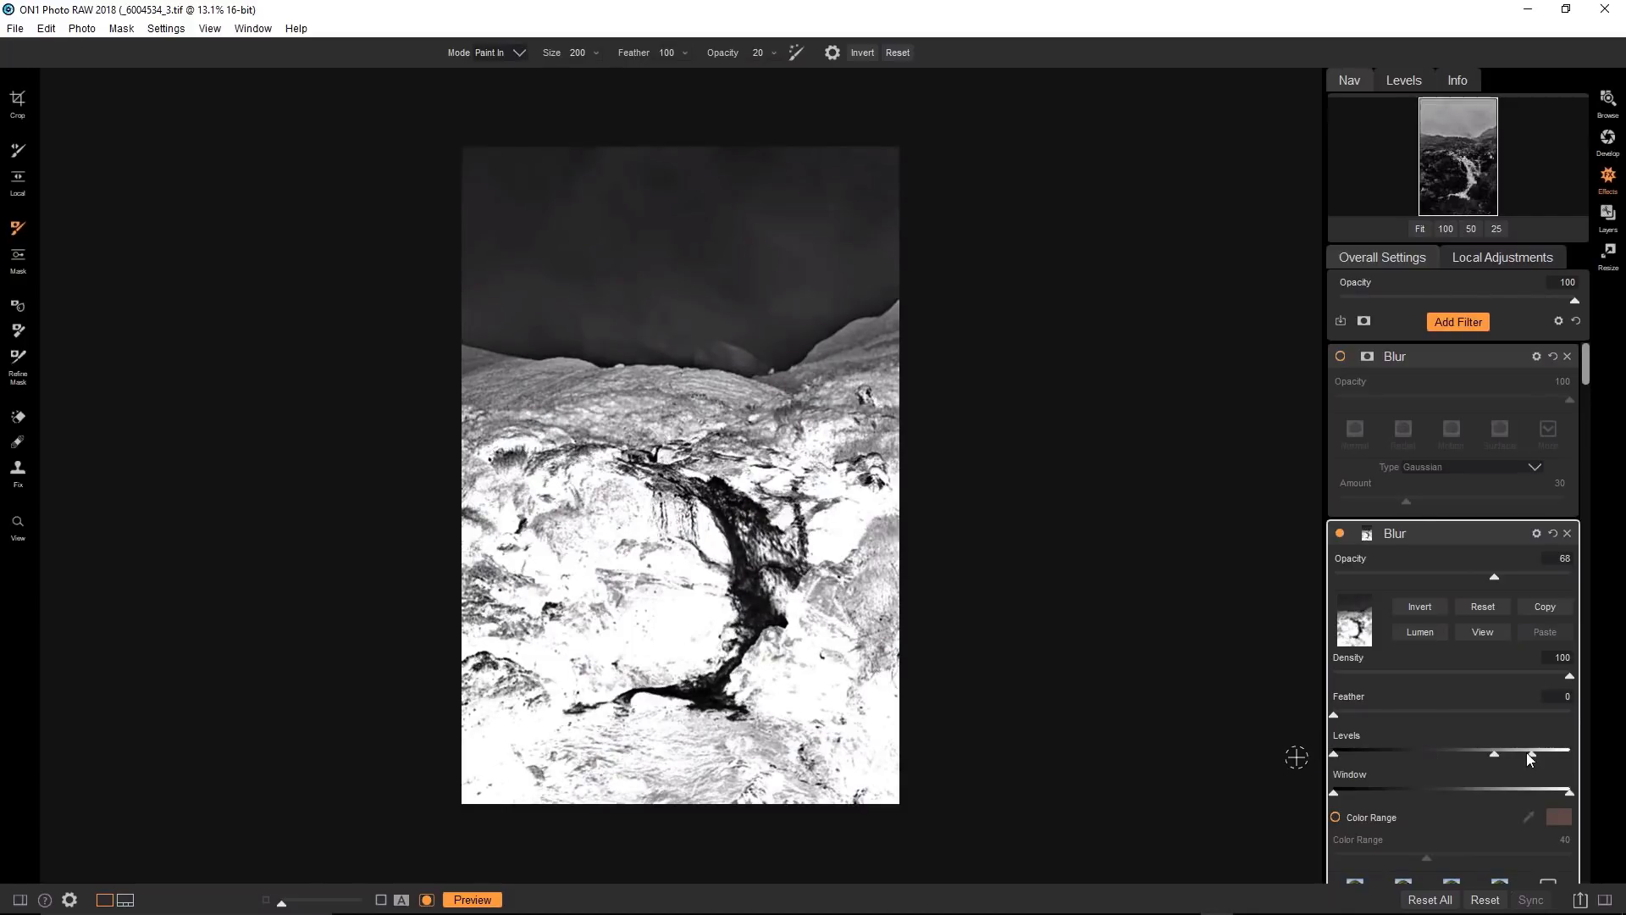
left_click_drag(1528, 752, 1461, 752)
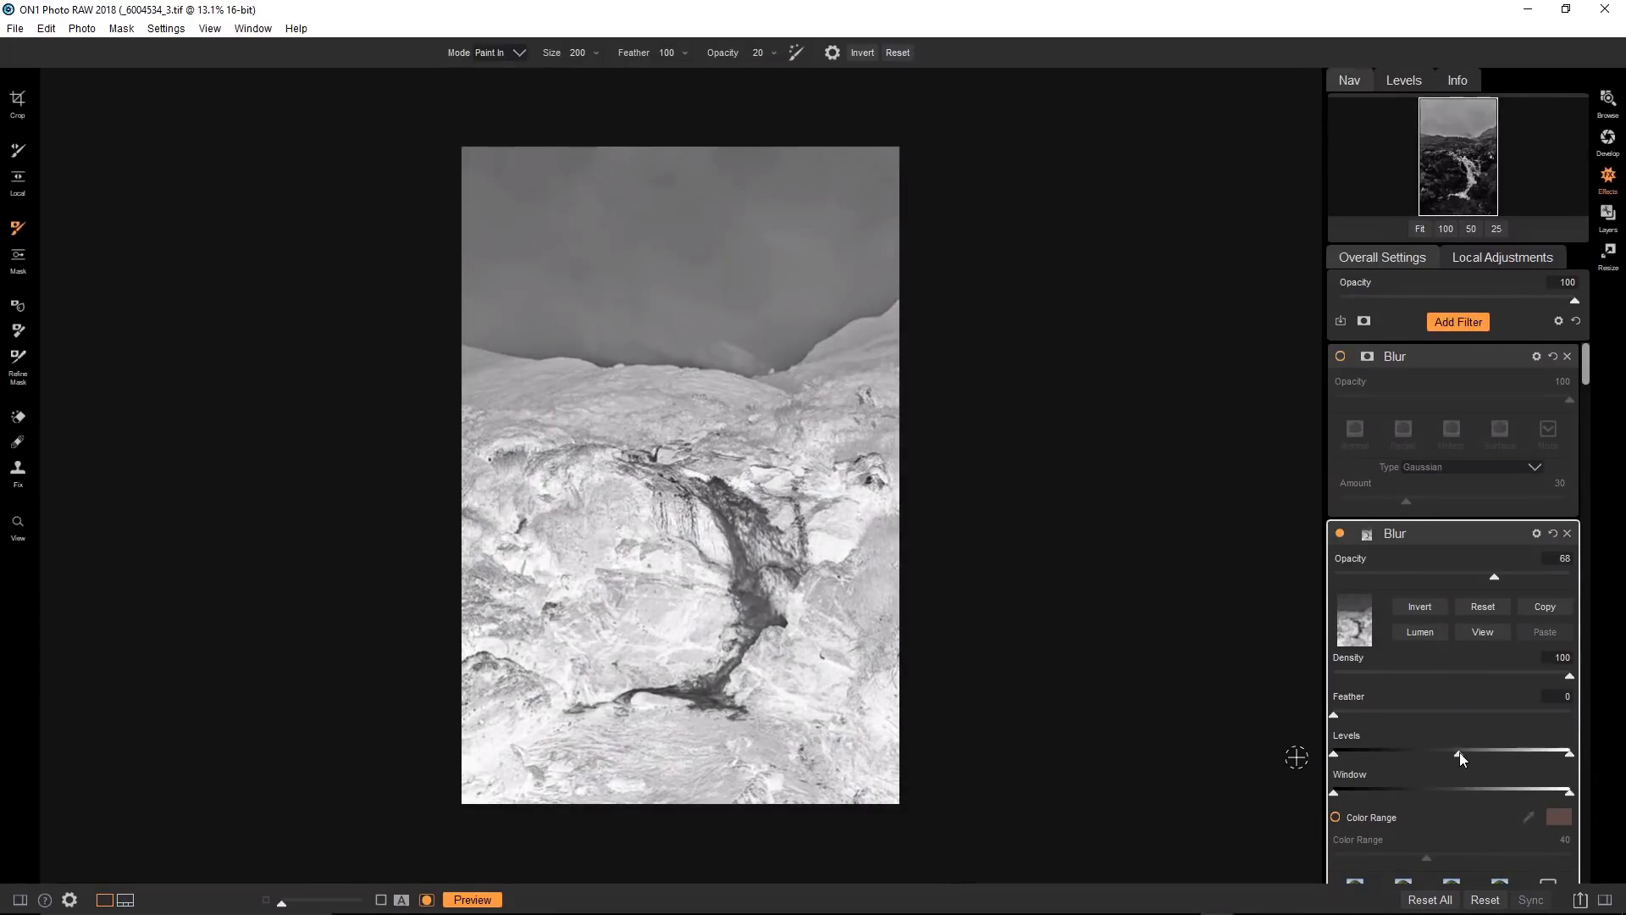
Reset the Blur mask, reapply a luminosity mask to it, and return from the mask display to the photo.
left_click(1483, 608)
left_click(1430, 632)
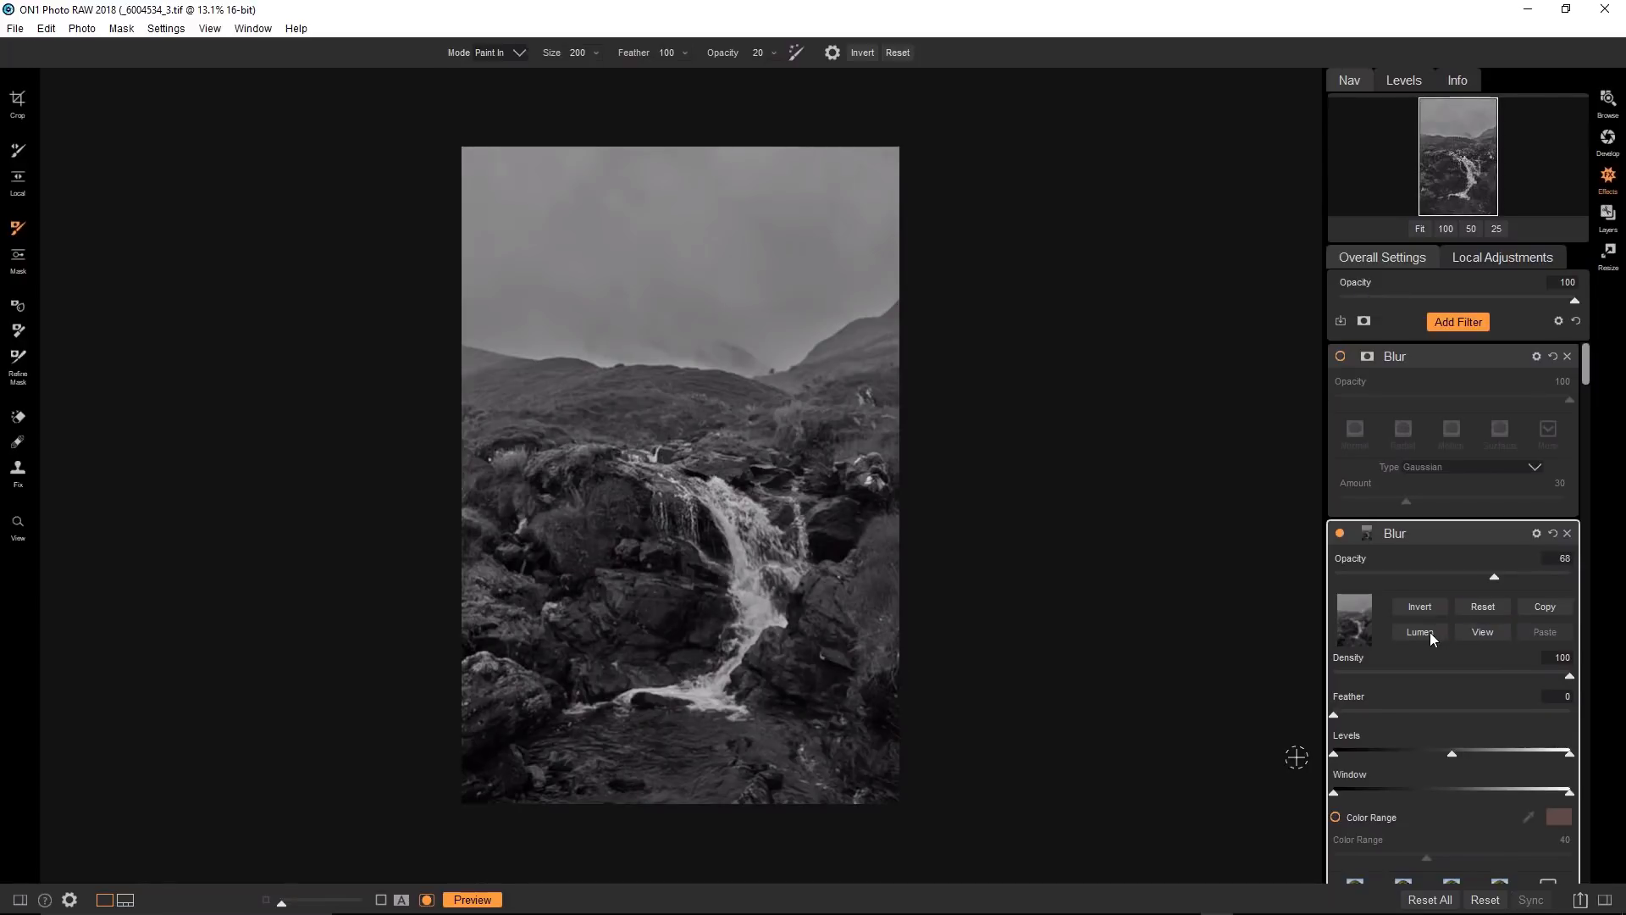
left_click(1480, 632)
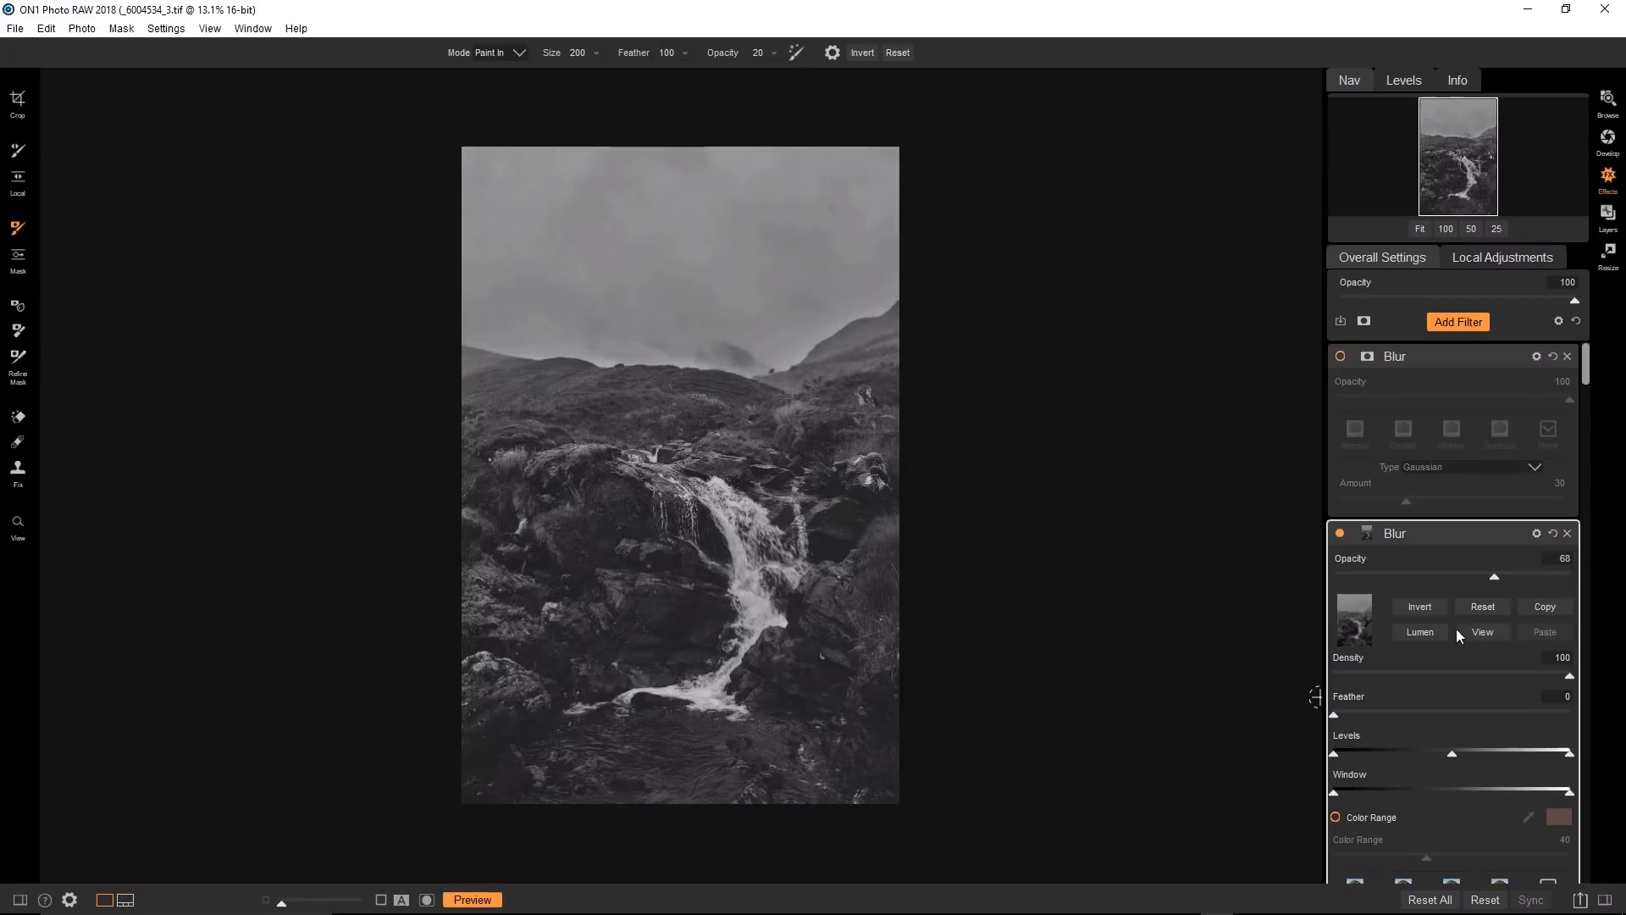
Compare the effect of the Blur's luminosity mask inverted and not inverted, viewing the inverted mask briefly.
left_click(1426, 612)
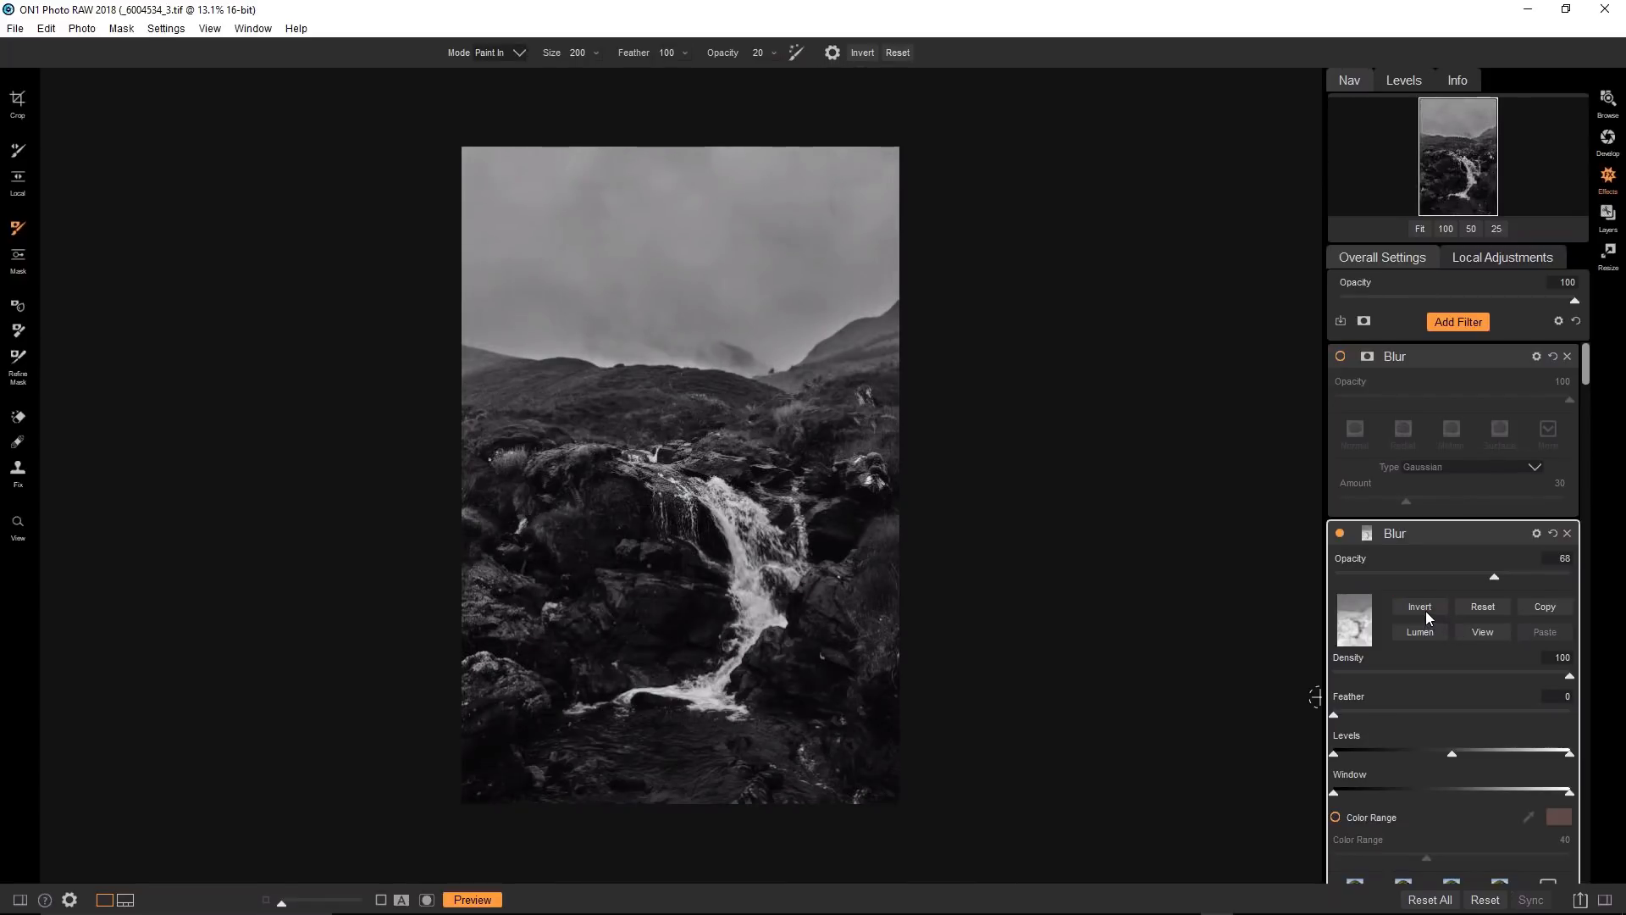
left_click(1463, 636)
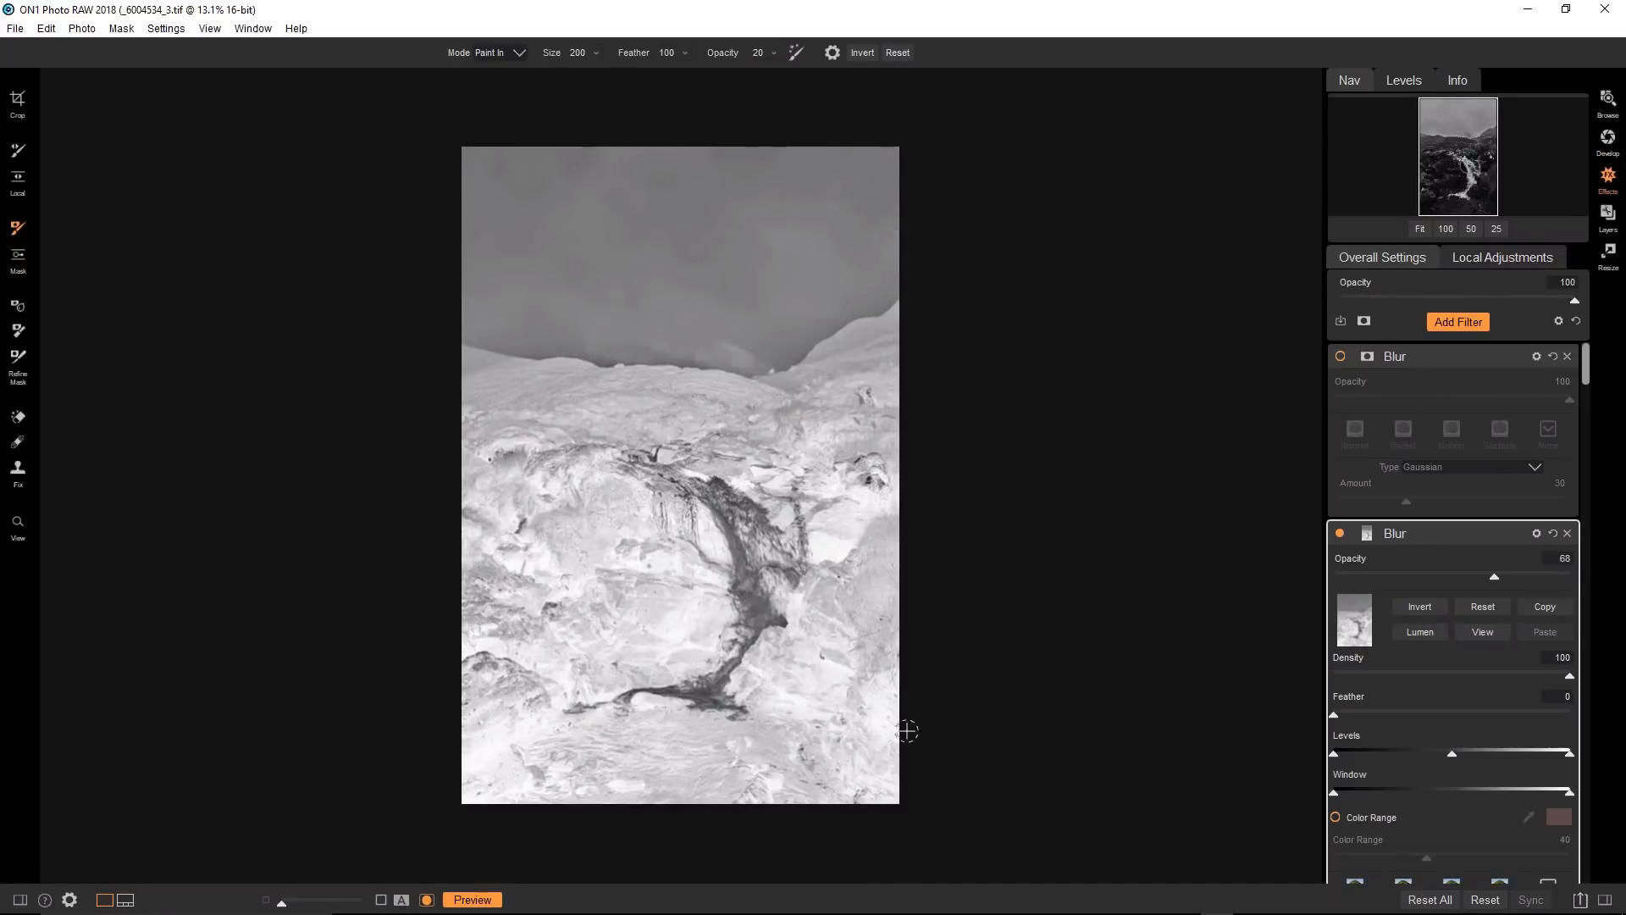
left_click(1480, 633)
left_click(1430, 609)
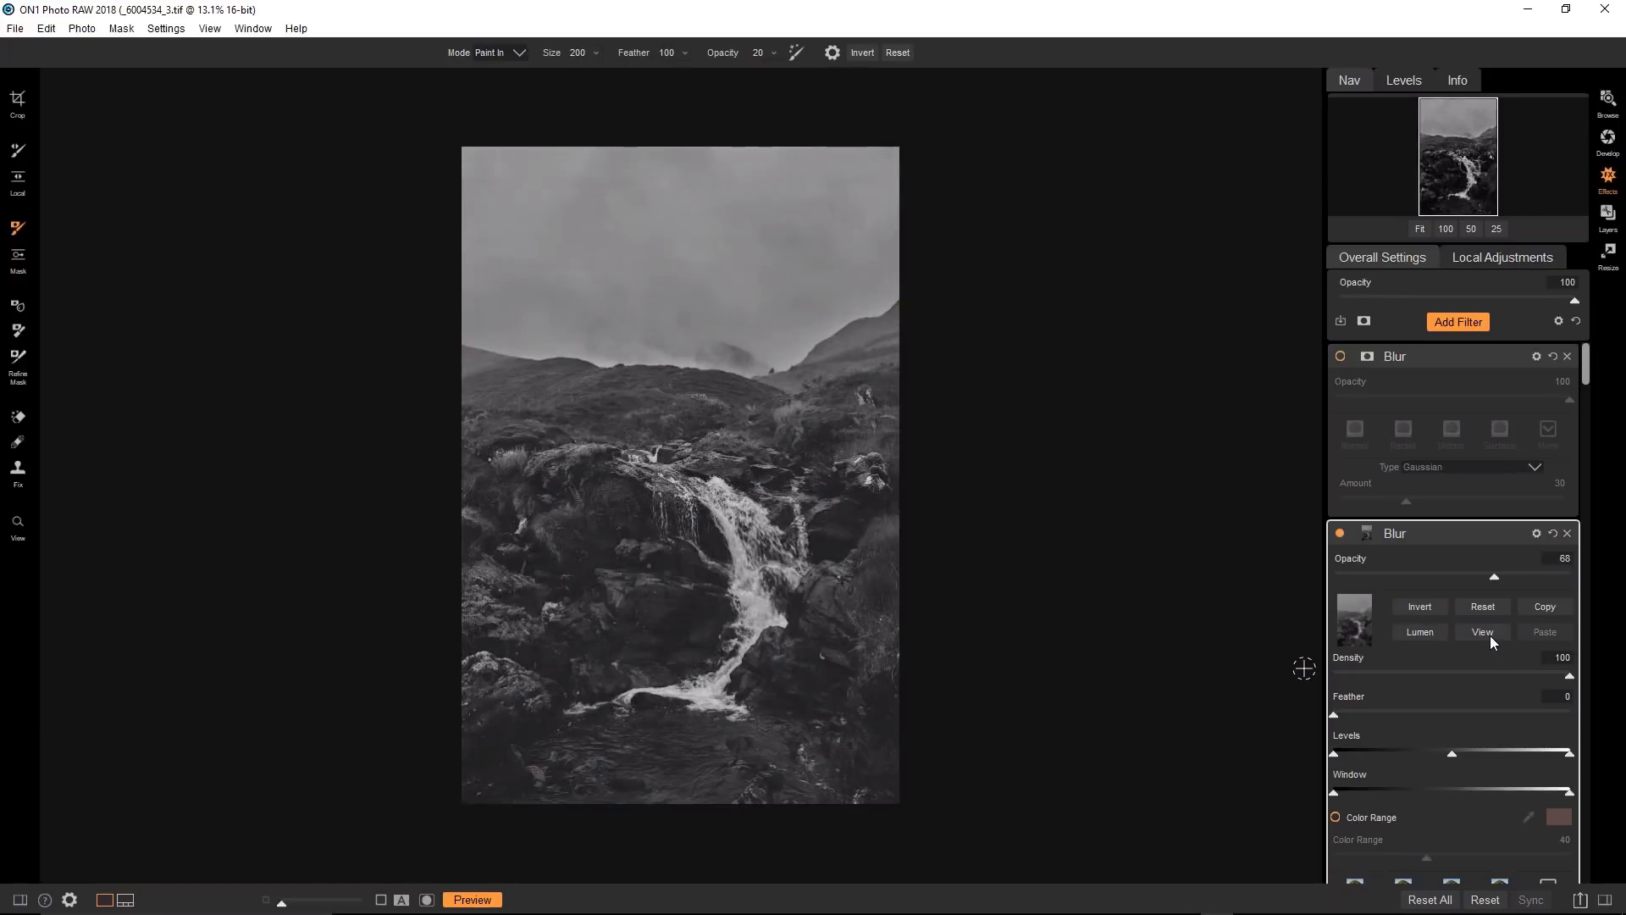
Invert the Blur's luminosity mask and raise its levels black point and midtone until the sky is almost entirely black.
left_click(1440, 611)
left_click(1485, 633)
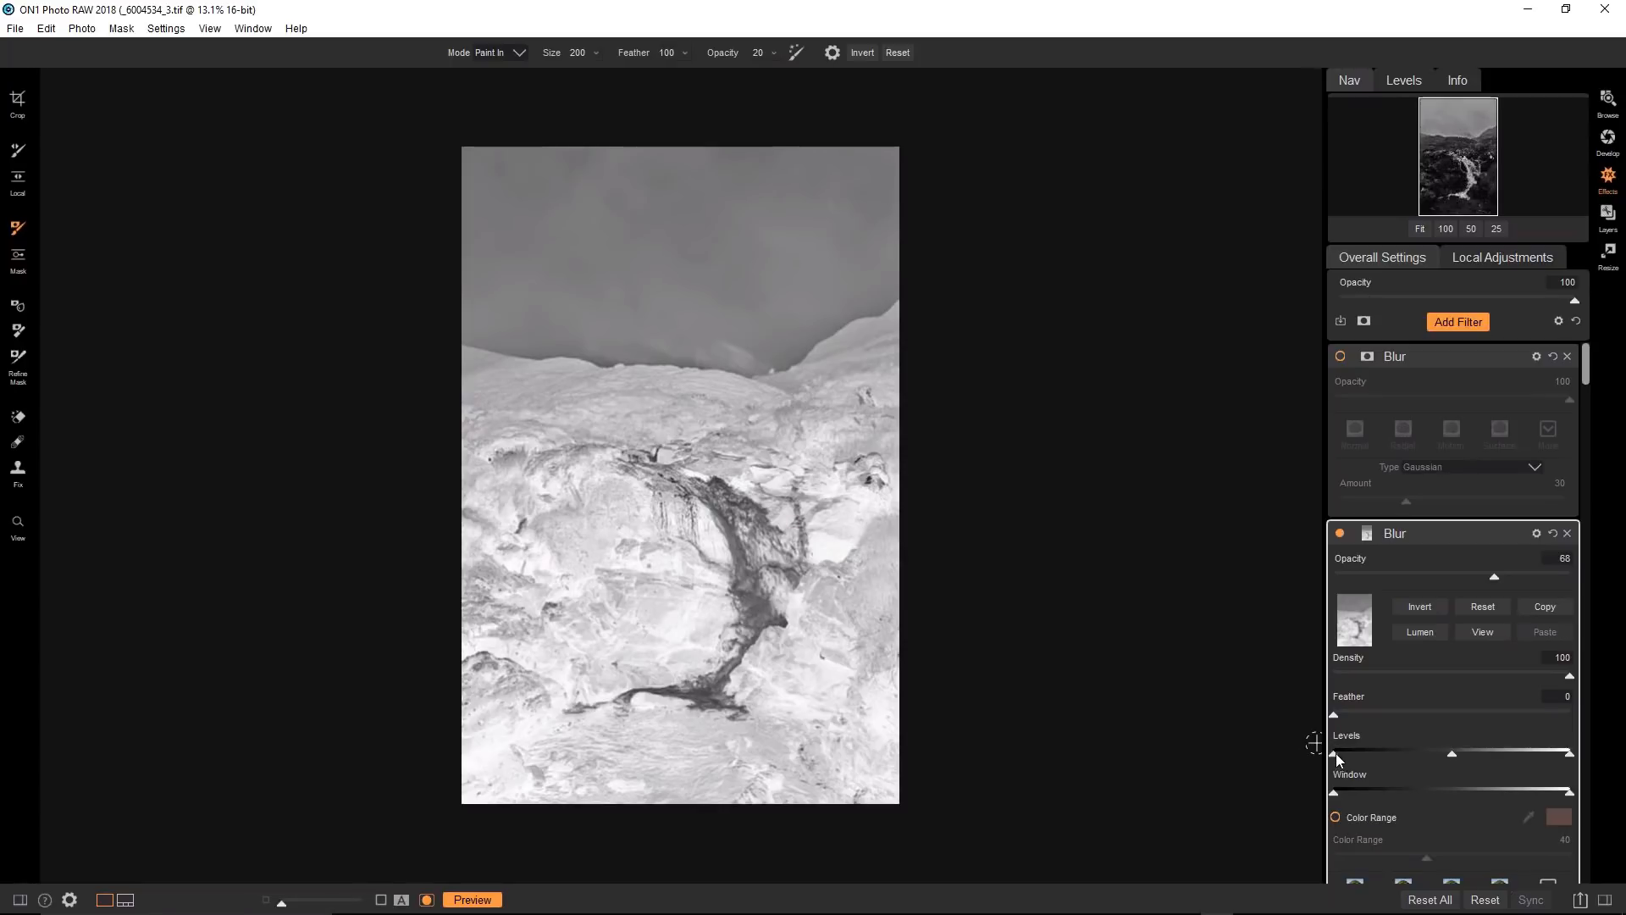
mouse_move(1336, 754)
left_mouse_down()
mouse_move(1421, 750)
mouse_move(1333, 753)
left_mouse_up()
mouse_move(1572, 752)
left_mouse_down()
mouse_move(1496, 750)
mouse_move(1568, 756)
left_mouse_up()
mouse_move(1457, 750)
left_mouse_down()
mouse_move(1506, 753)
mouse_move(1485, 752)
left_mouse_up()
left_click_drag(1334, 754, 1487, 752)
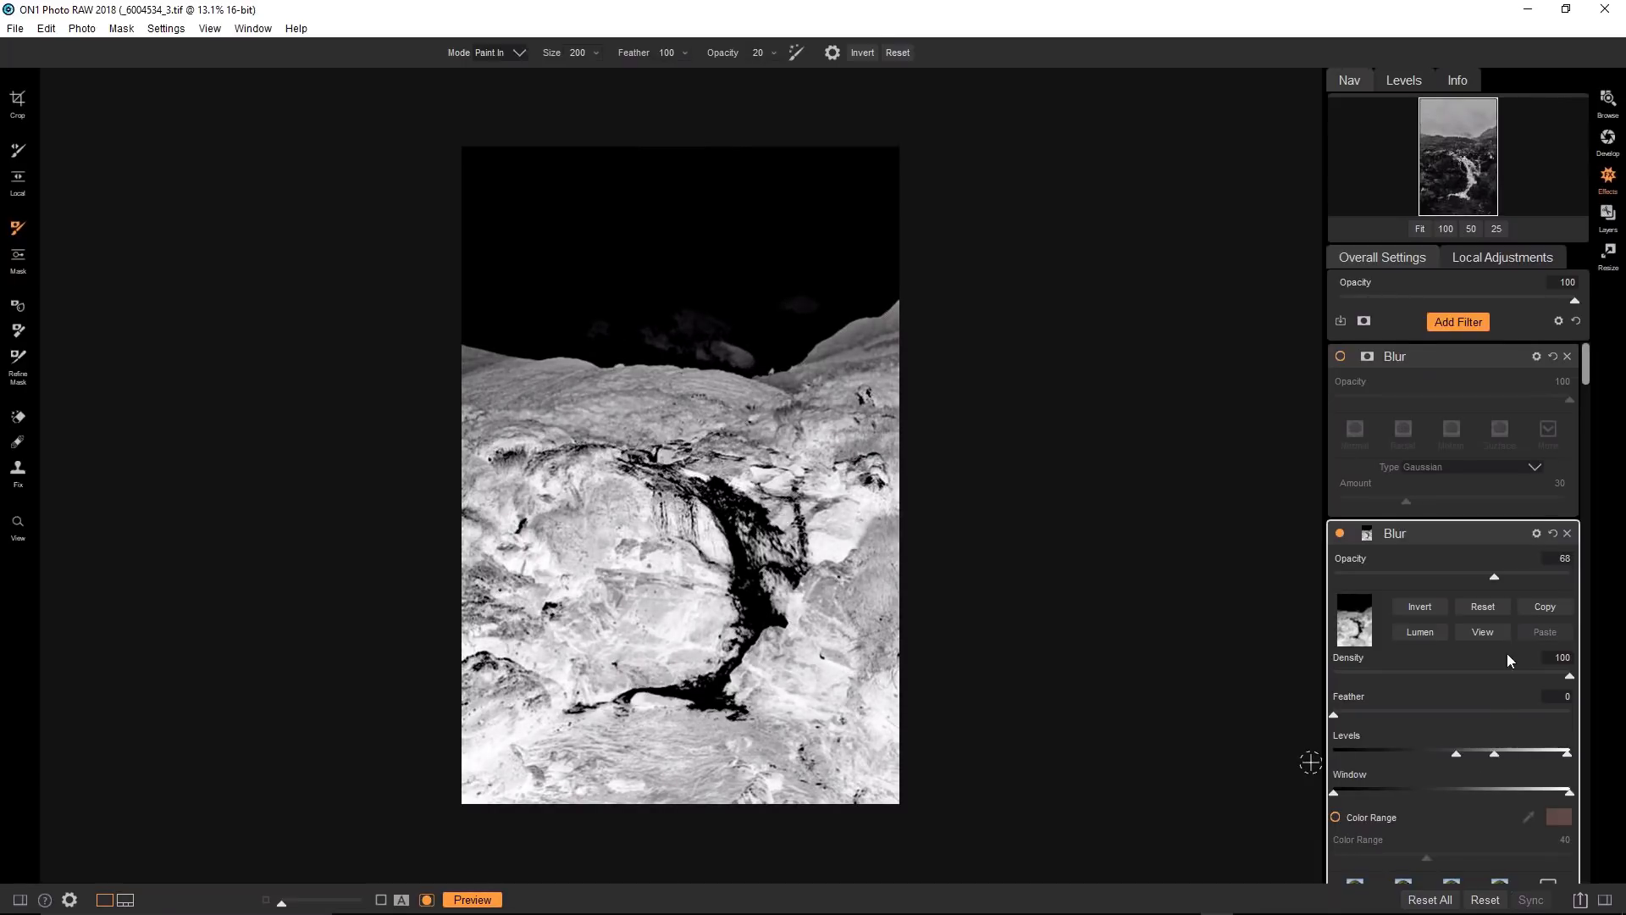
key("o")
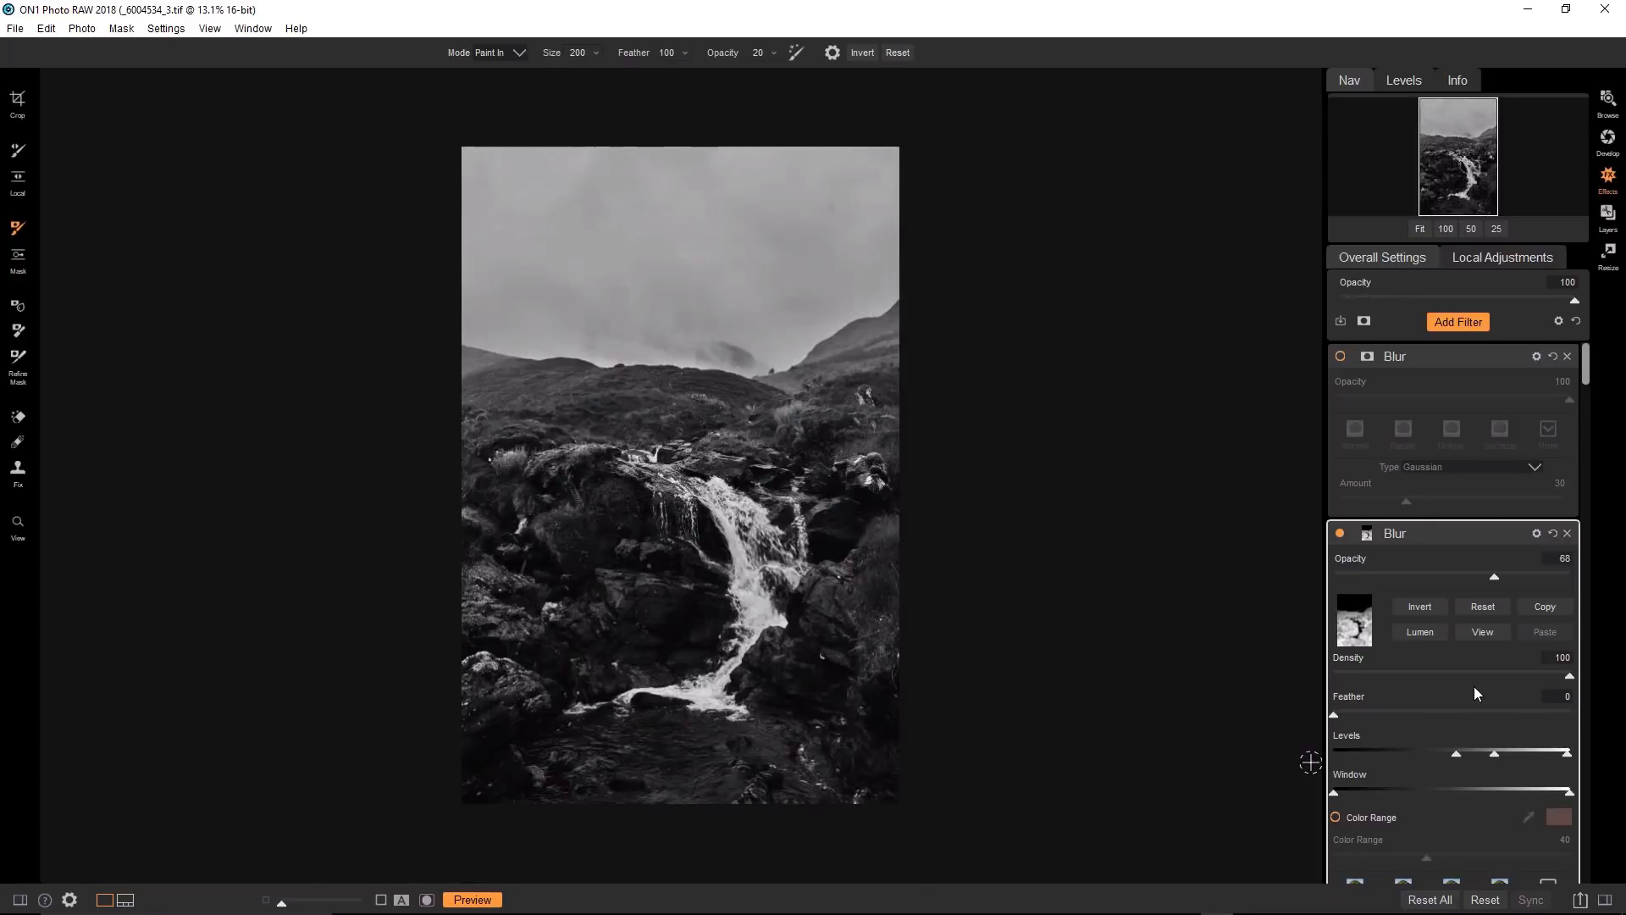
Compare the photo with and without the masked Blur filter and check its blur settings.
left_click(1340, 533)
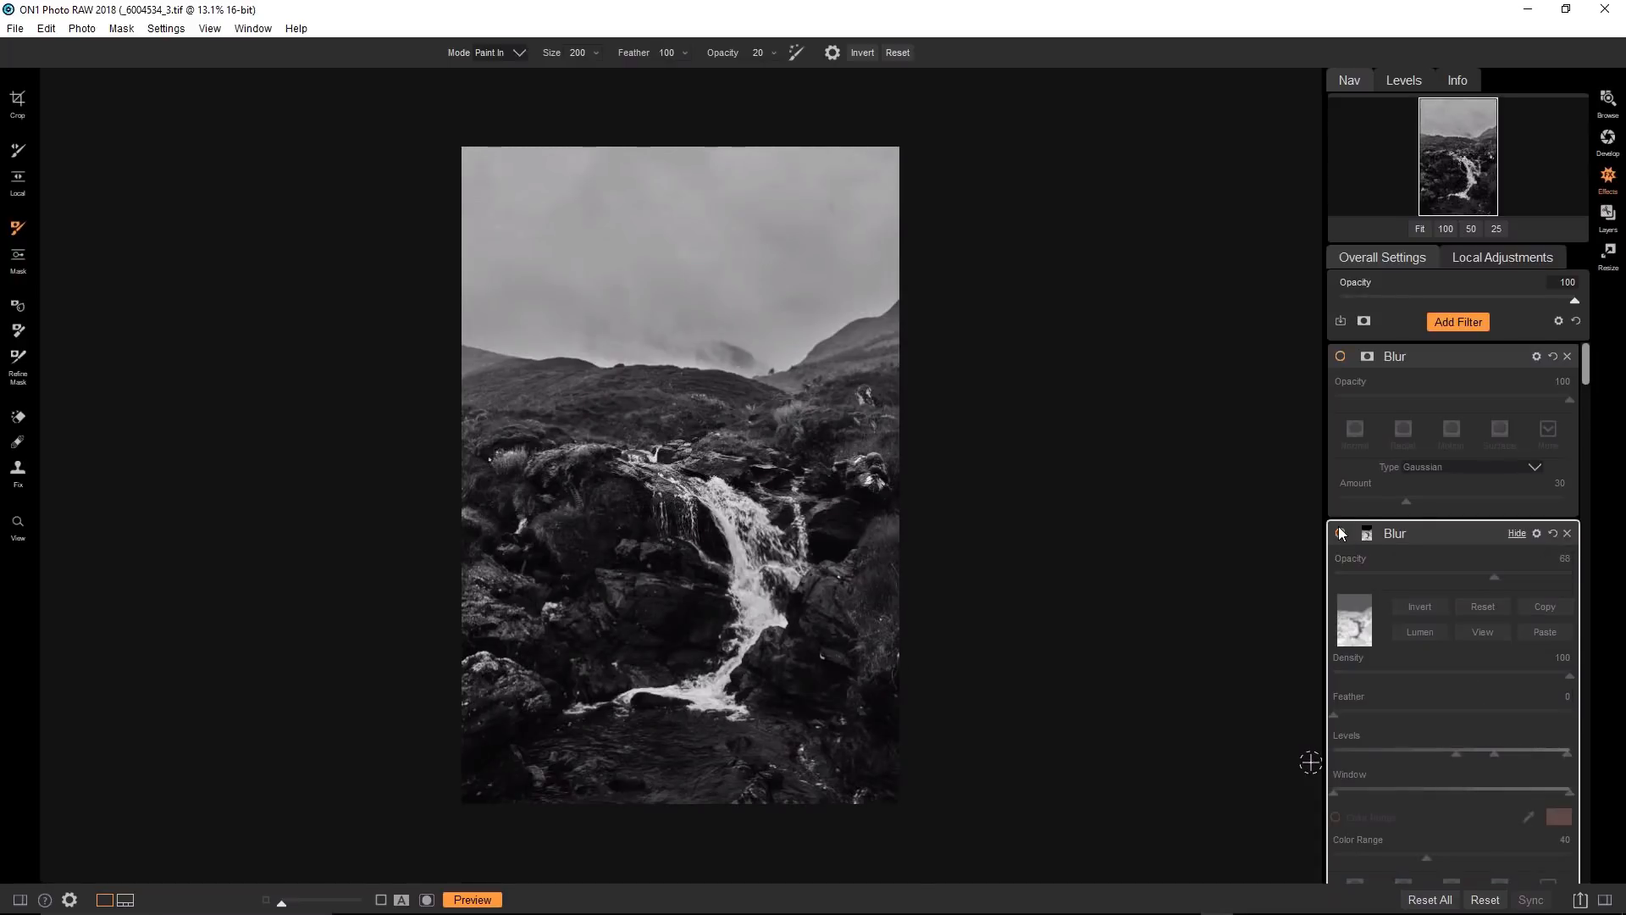
left_click(1339, 532)
left_click(1340, 532)
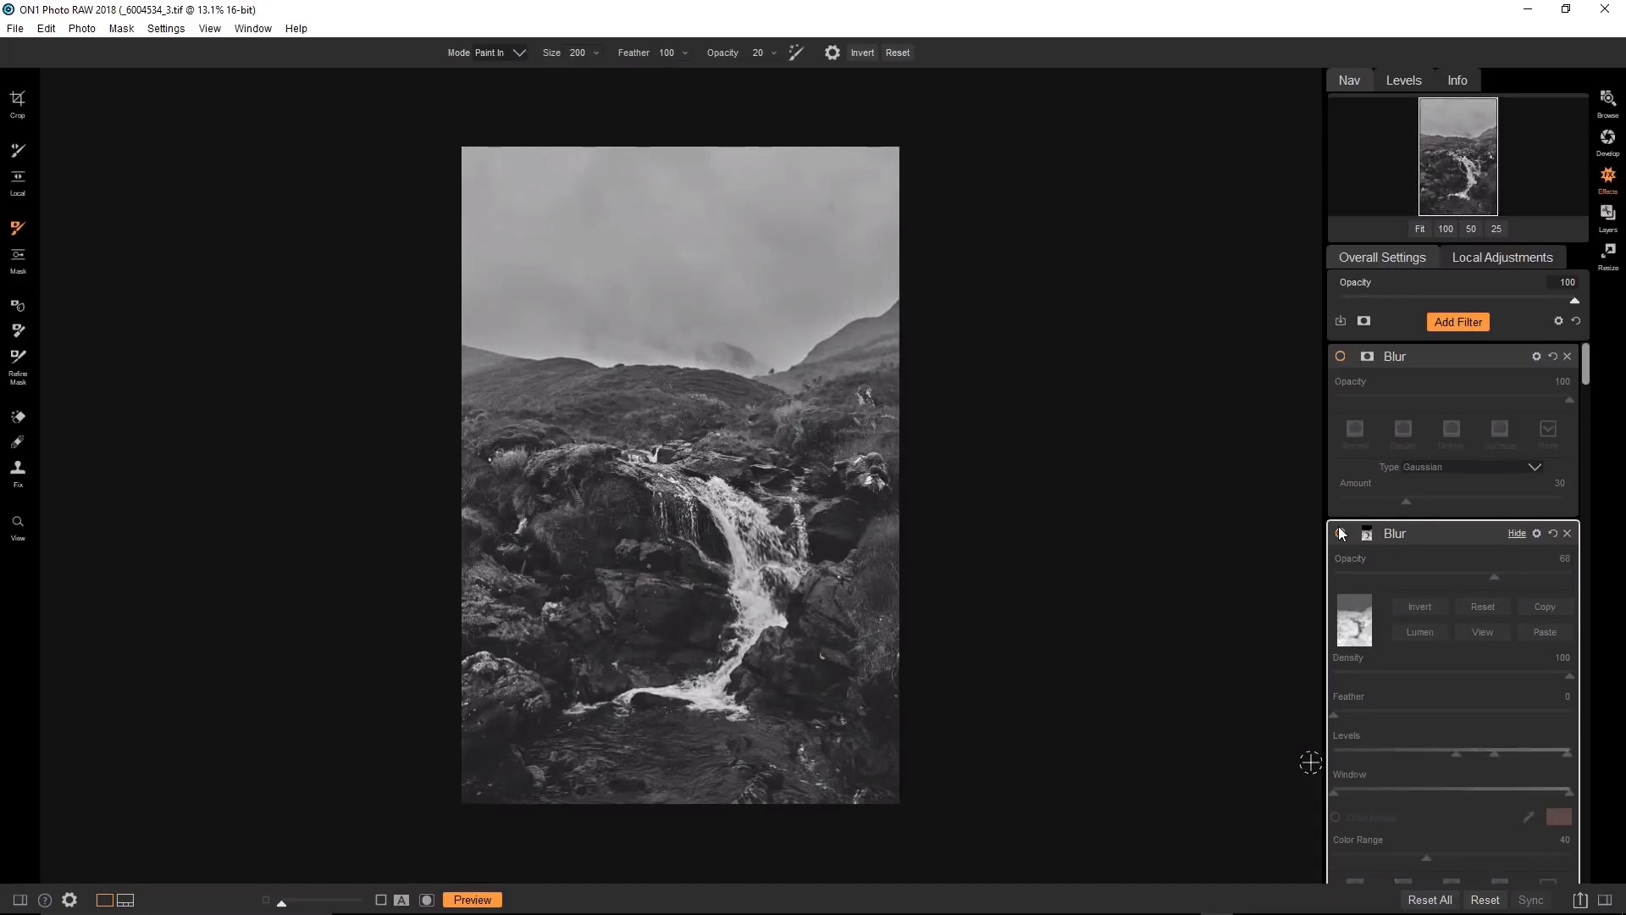
left_click(1340, 533)
scroll(1451, 750, "down", 1)
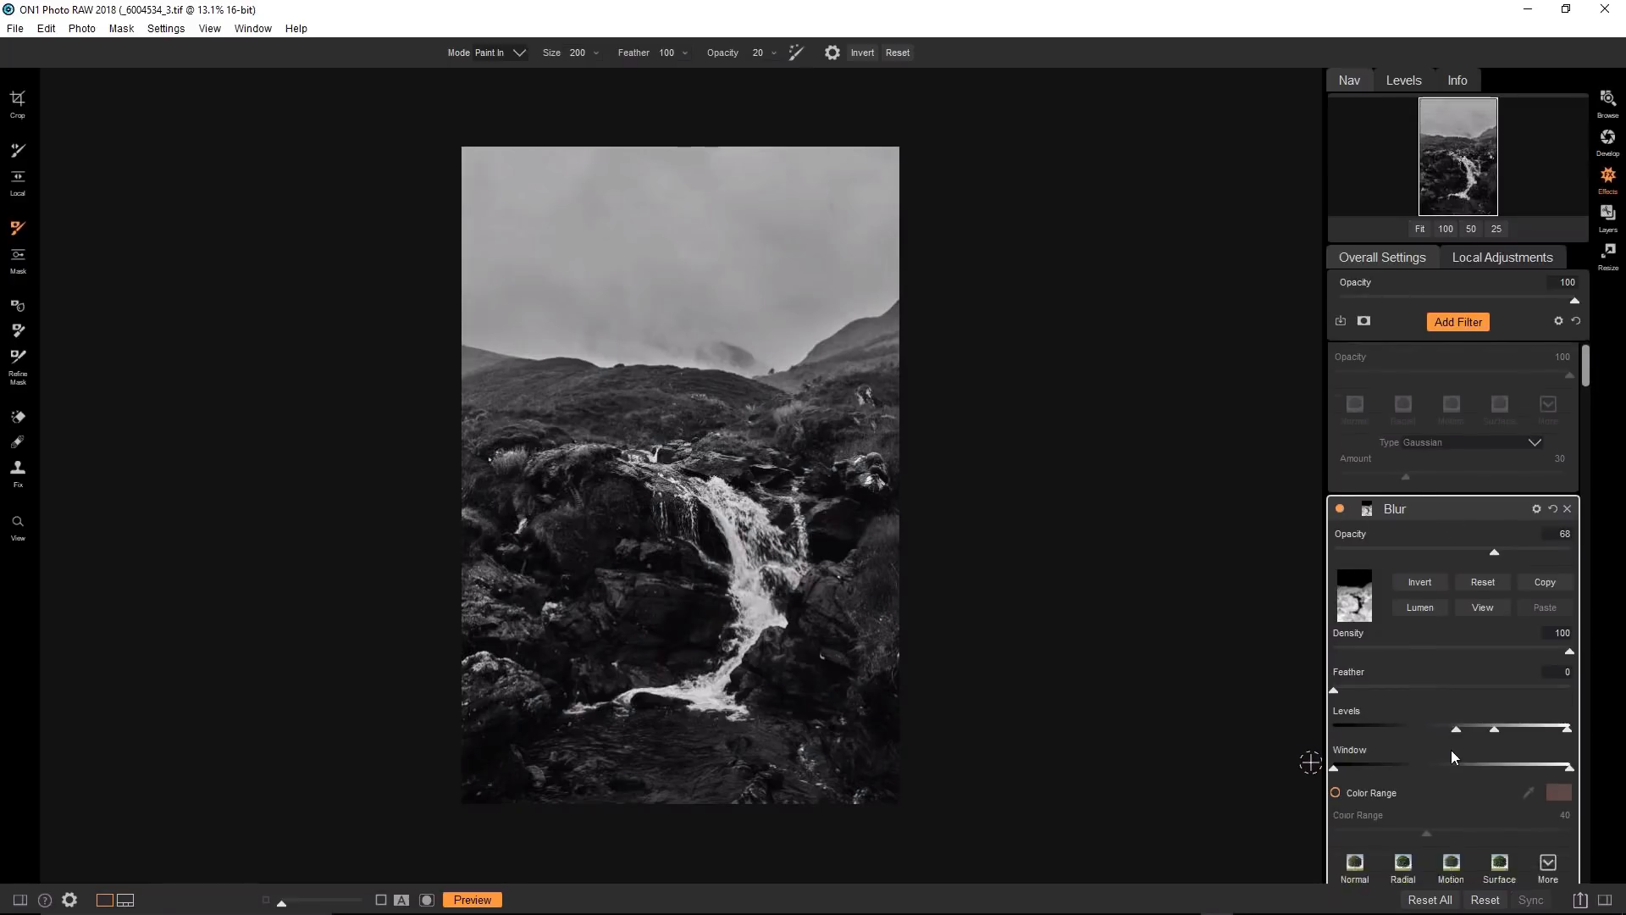
scroll(1450, 749, "down", 5)
scroll(1364, 642, "up", 1)
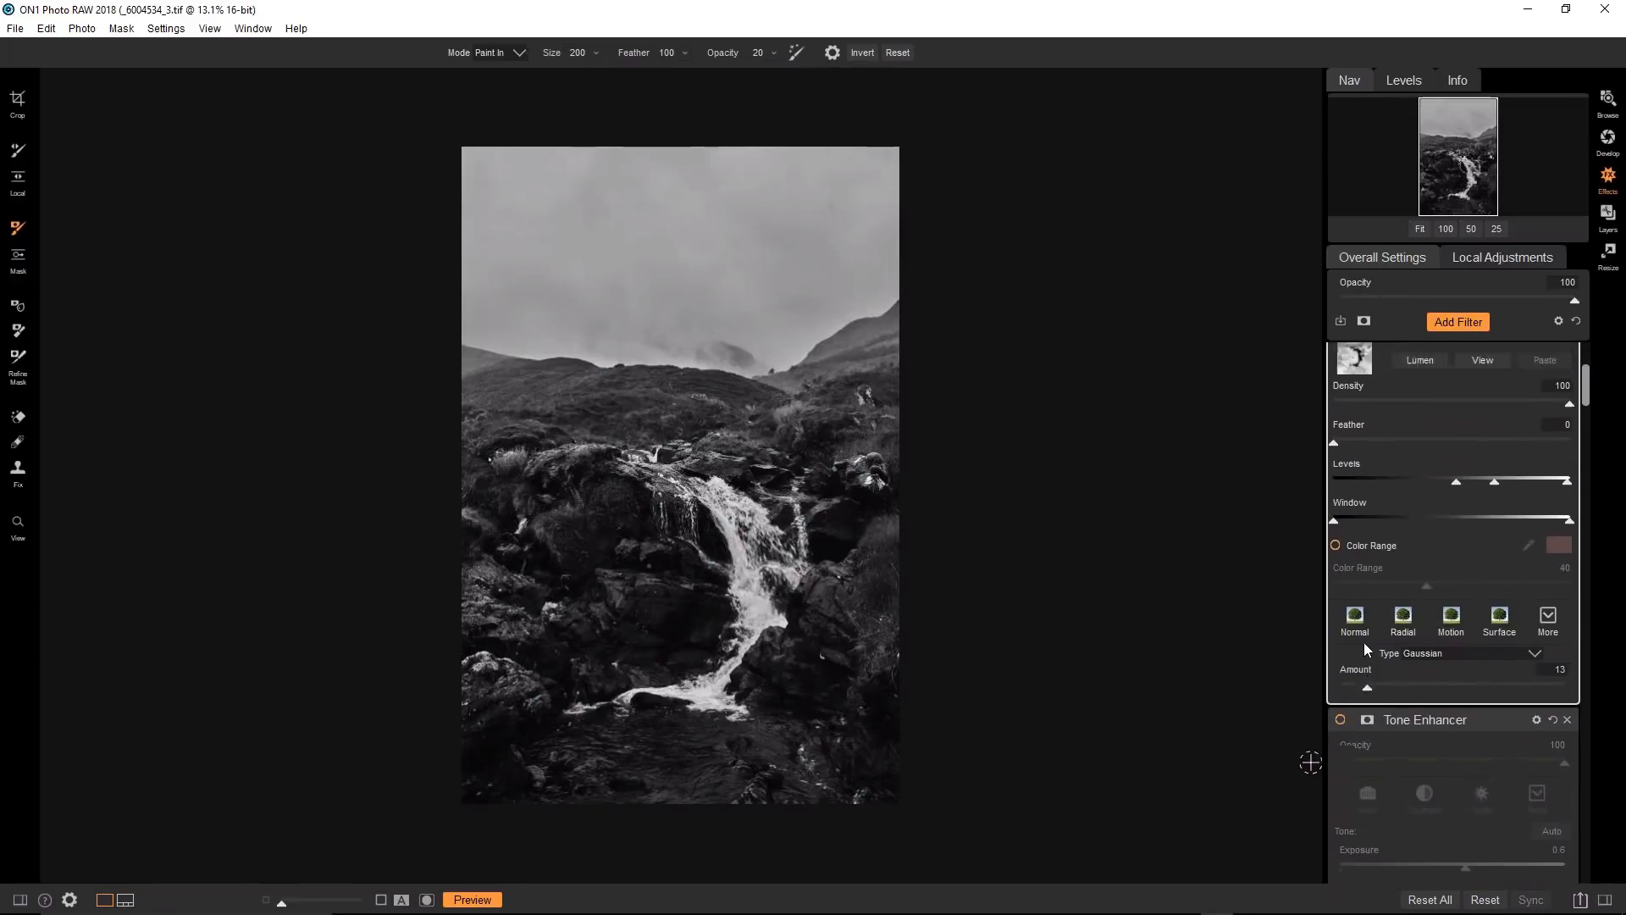
scroll(1363, 642, "up", 5)
left_click(1340, 432)
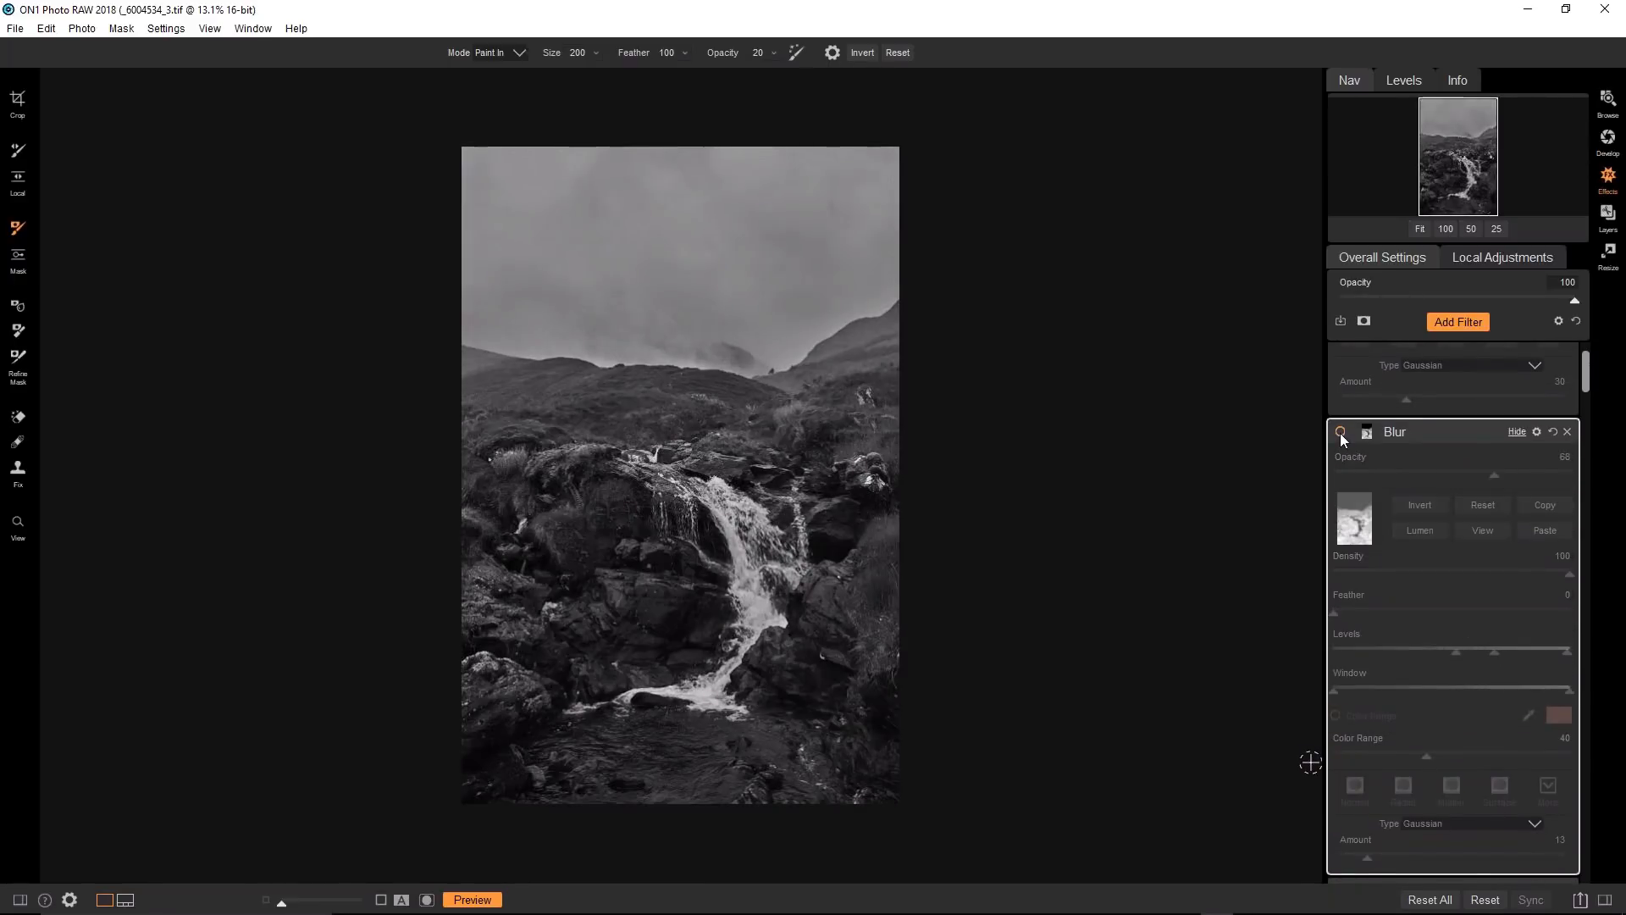
left_click(1340, 434)
Enable the Tone Enhancer beneath the masked Blur and delete the disabled Blur filter above it.
scroll(1372, 644, "down", 3)
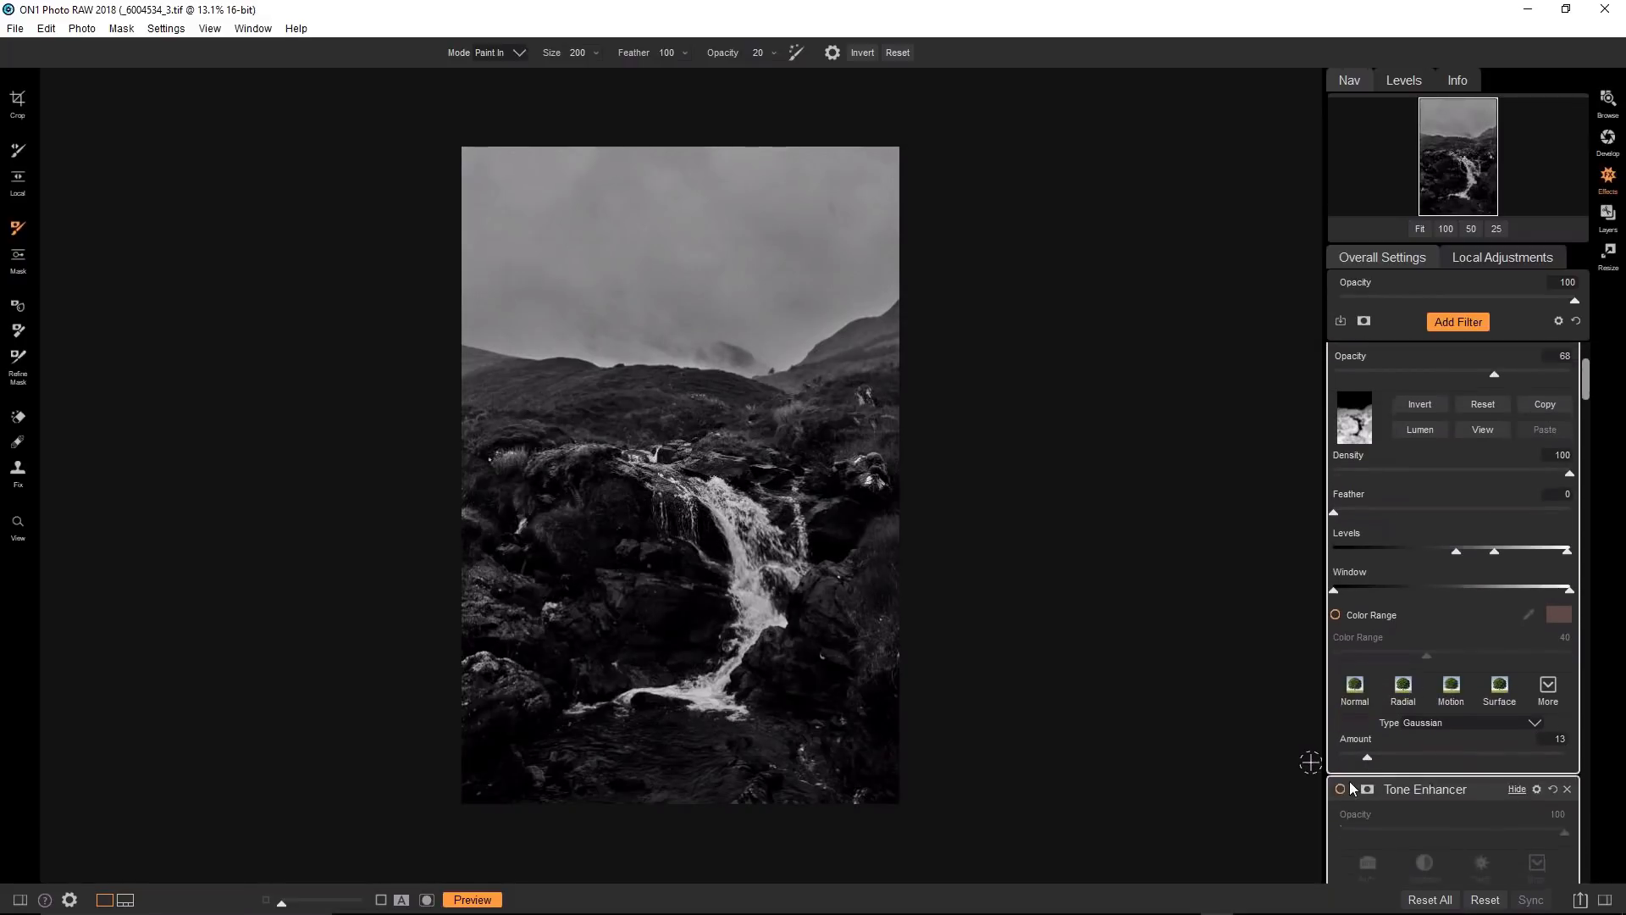
left_click(1340, 788)
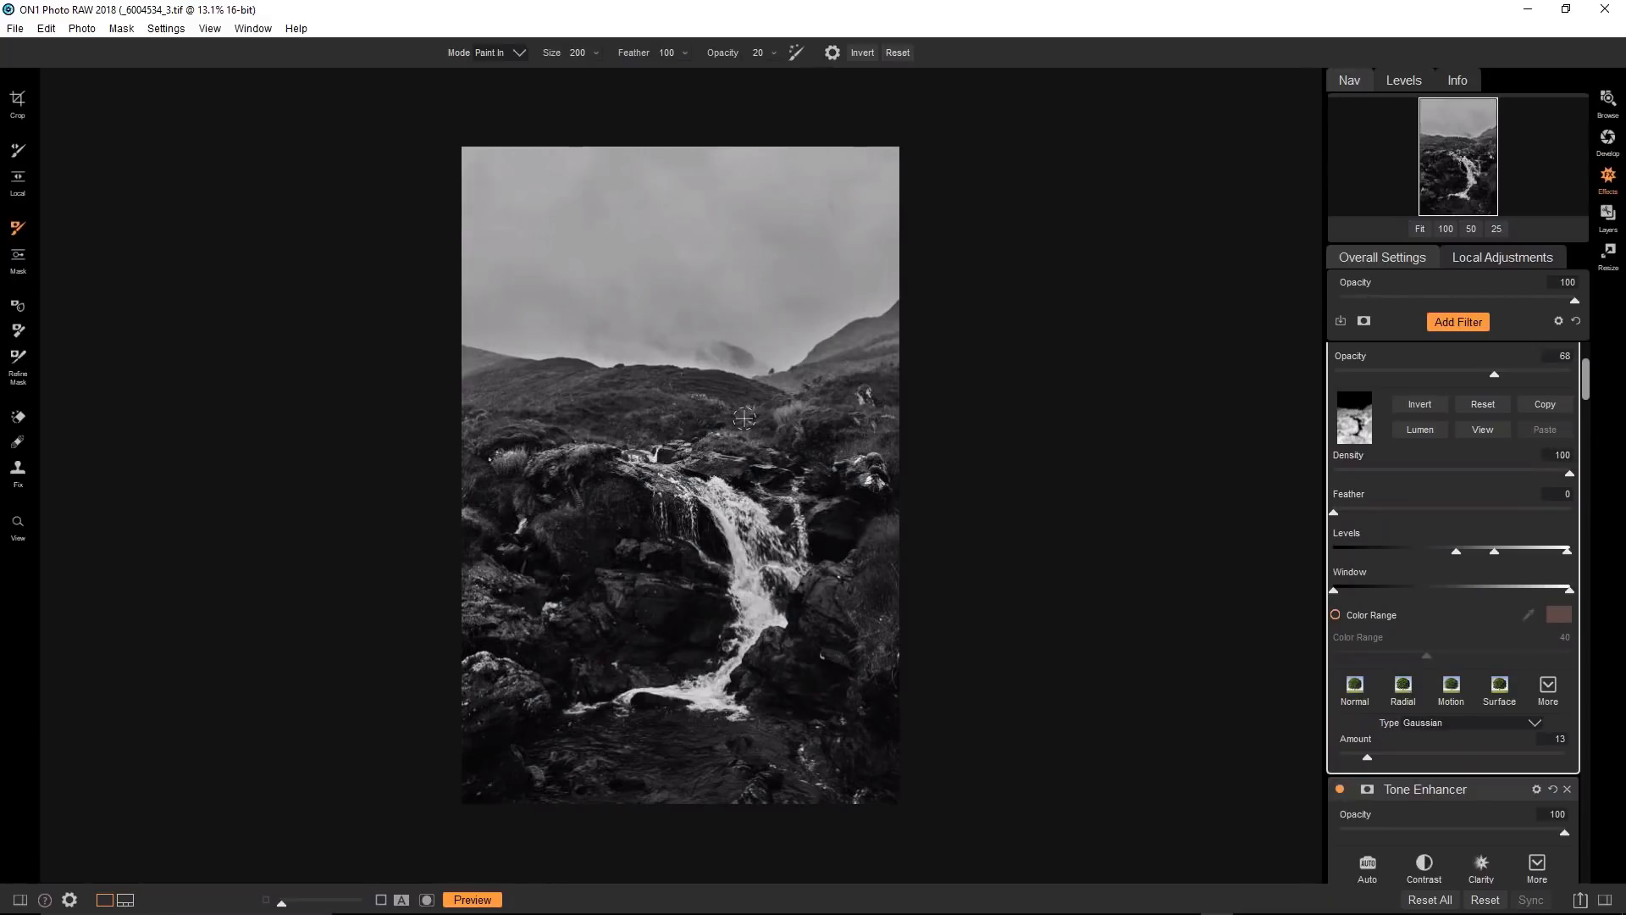
scroll(1448, 505, "up", 3)
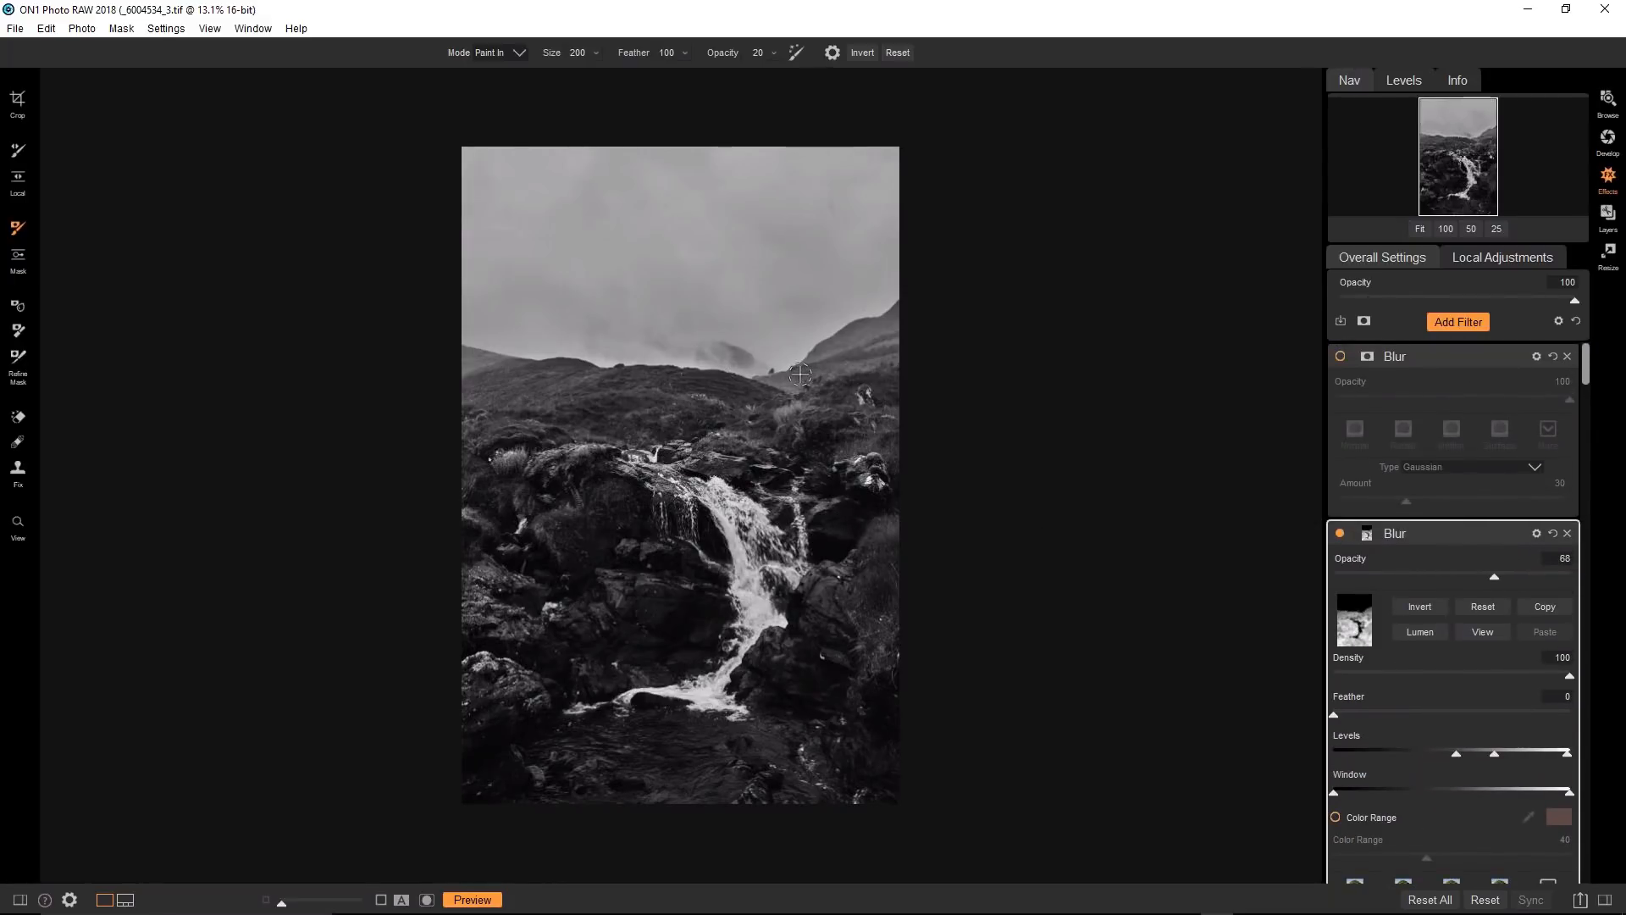
left_click(1566, 356)
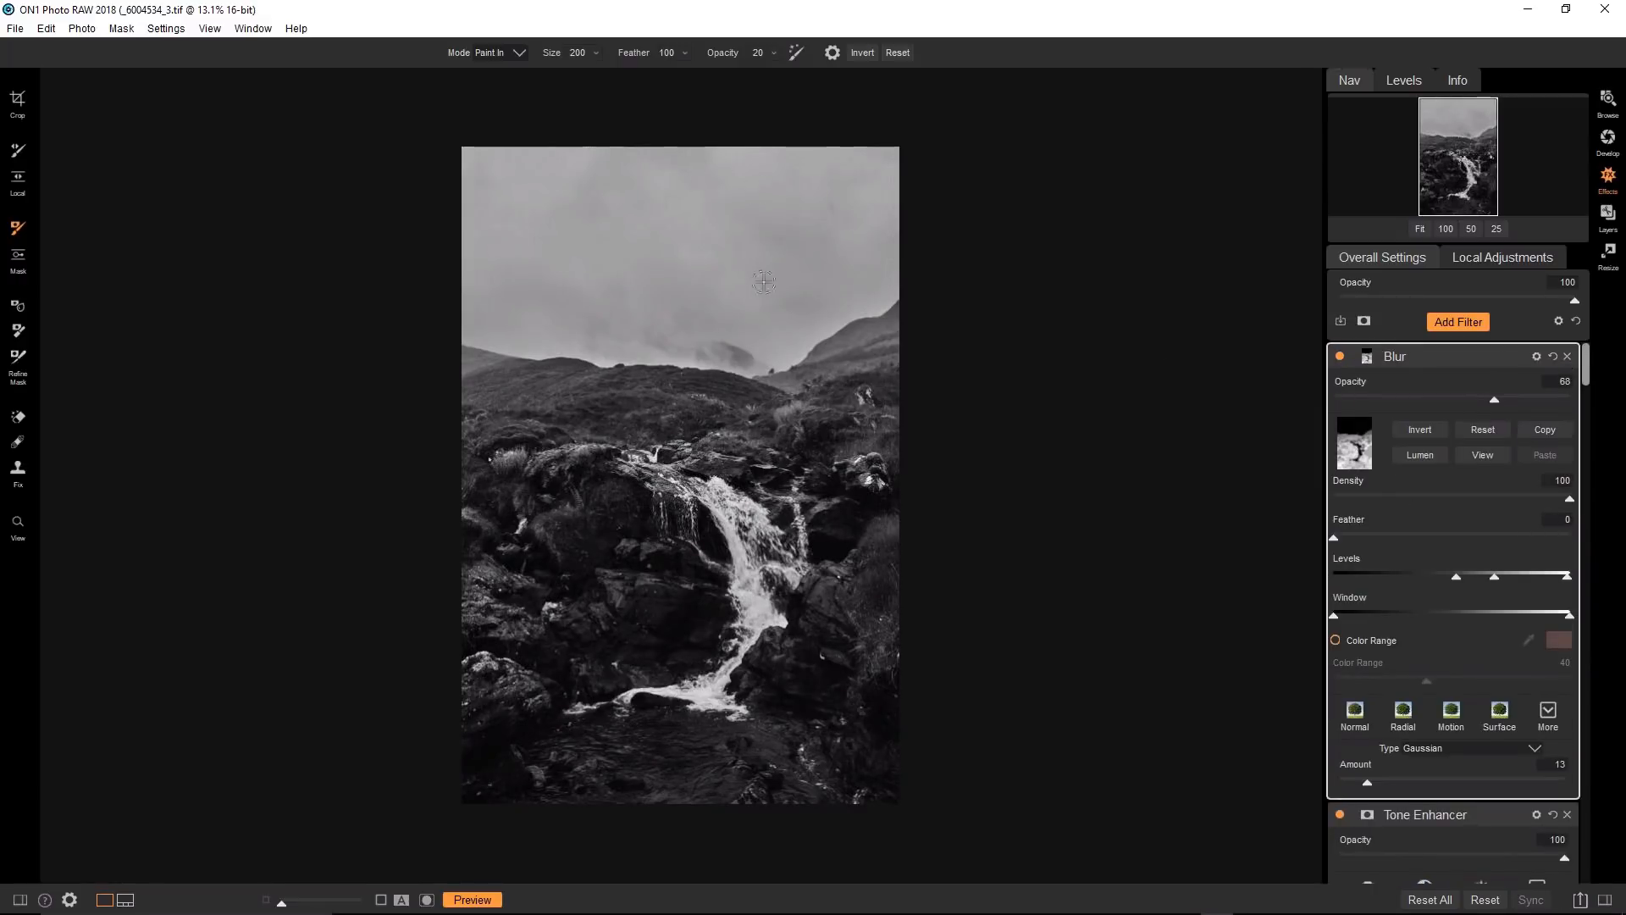
Add a Tone Enhancer filter with a contrast curve, placing the upper point at In 183, Out 172 and lowering the shadows, and collapse it.
left_click(1459, 322)
left_click(1509, 494)
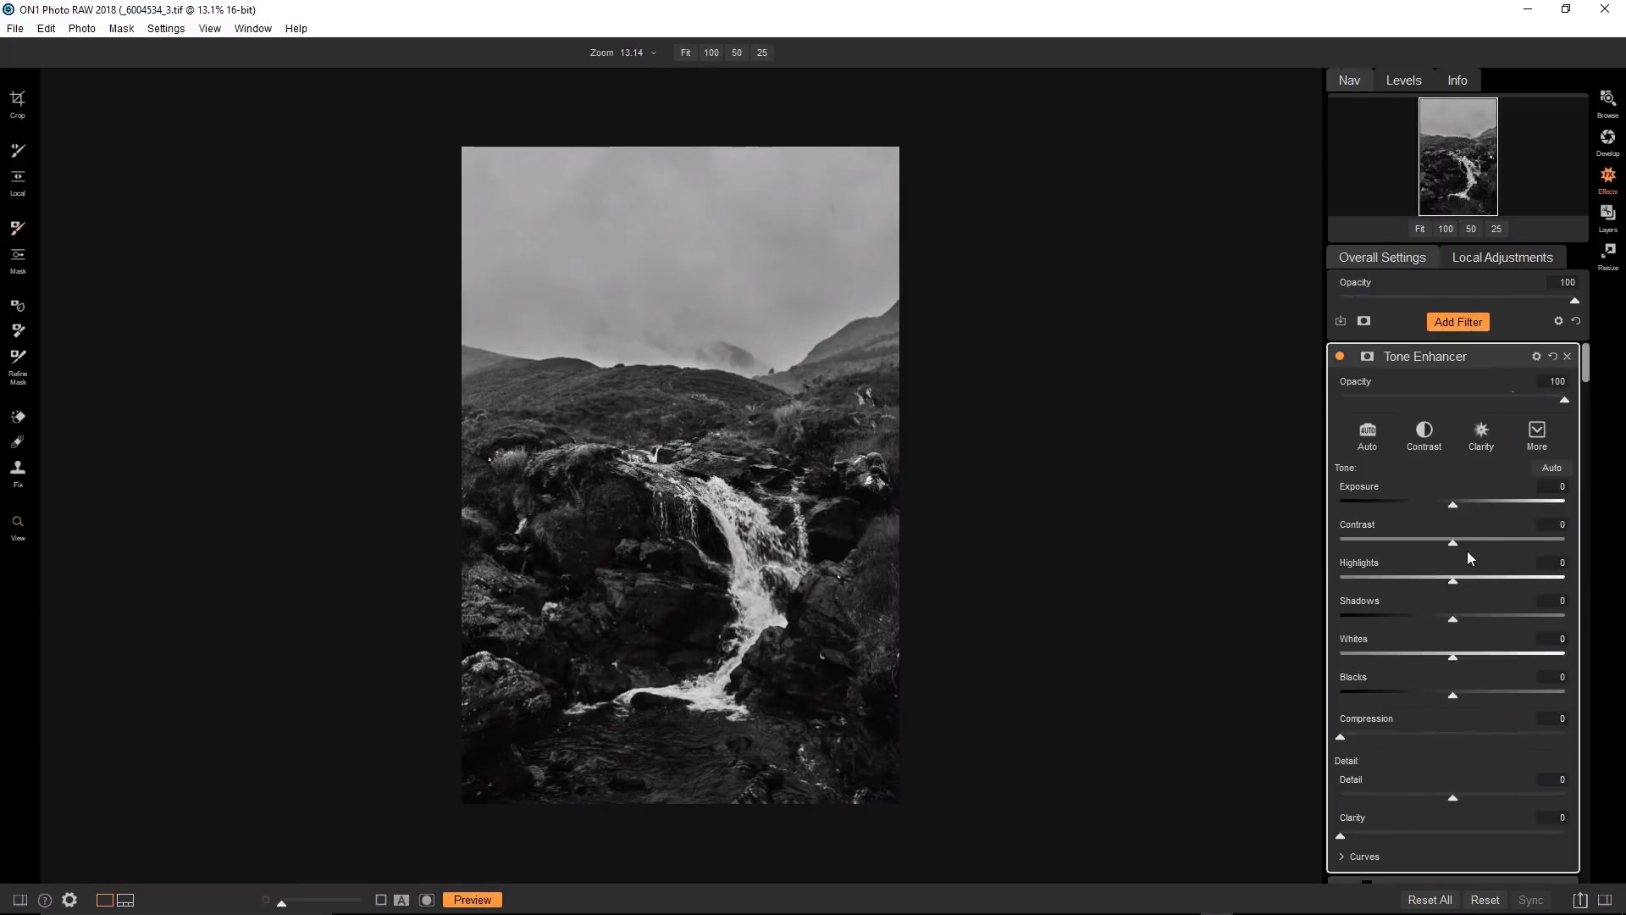
left_click(1340, 856)
scroll(1440, 764, "down", 3)
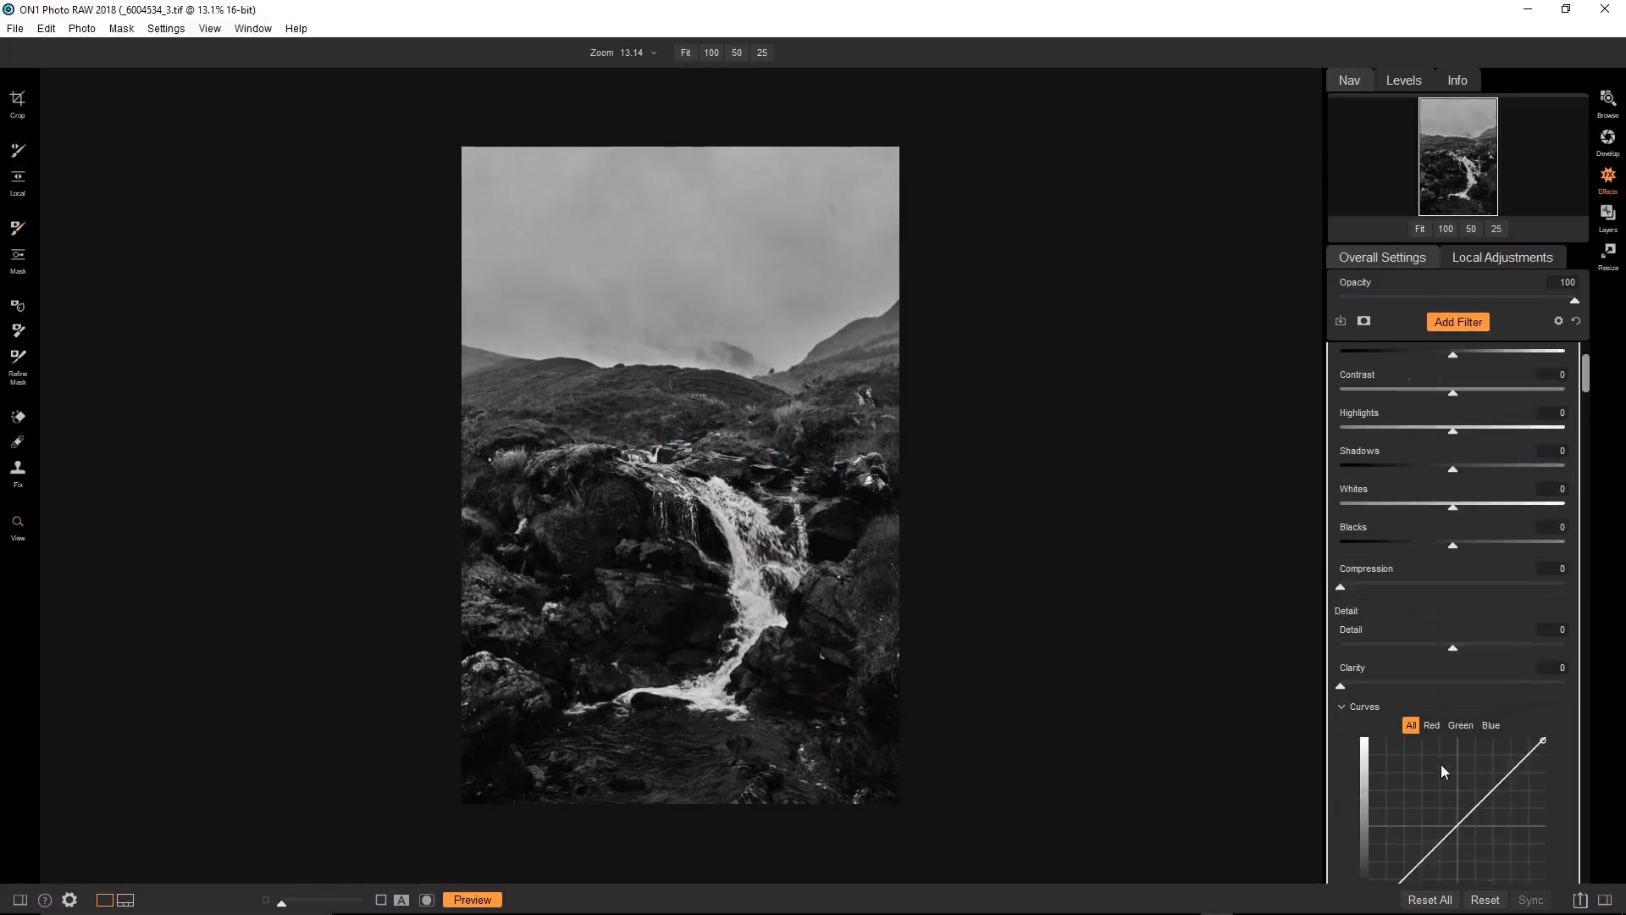
left_click_drag(1453, 780, 1494, 742)
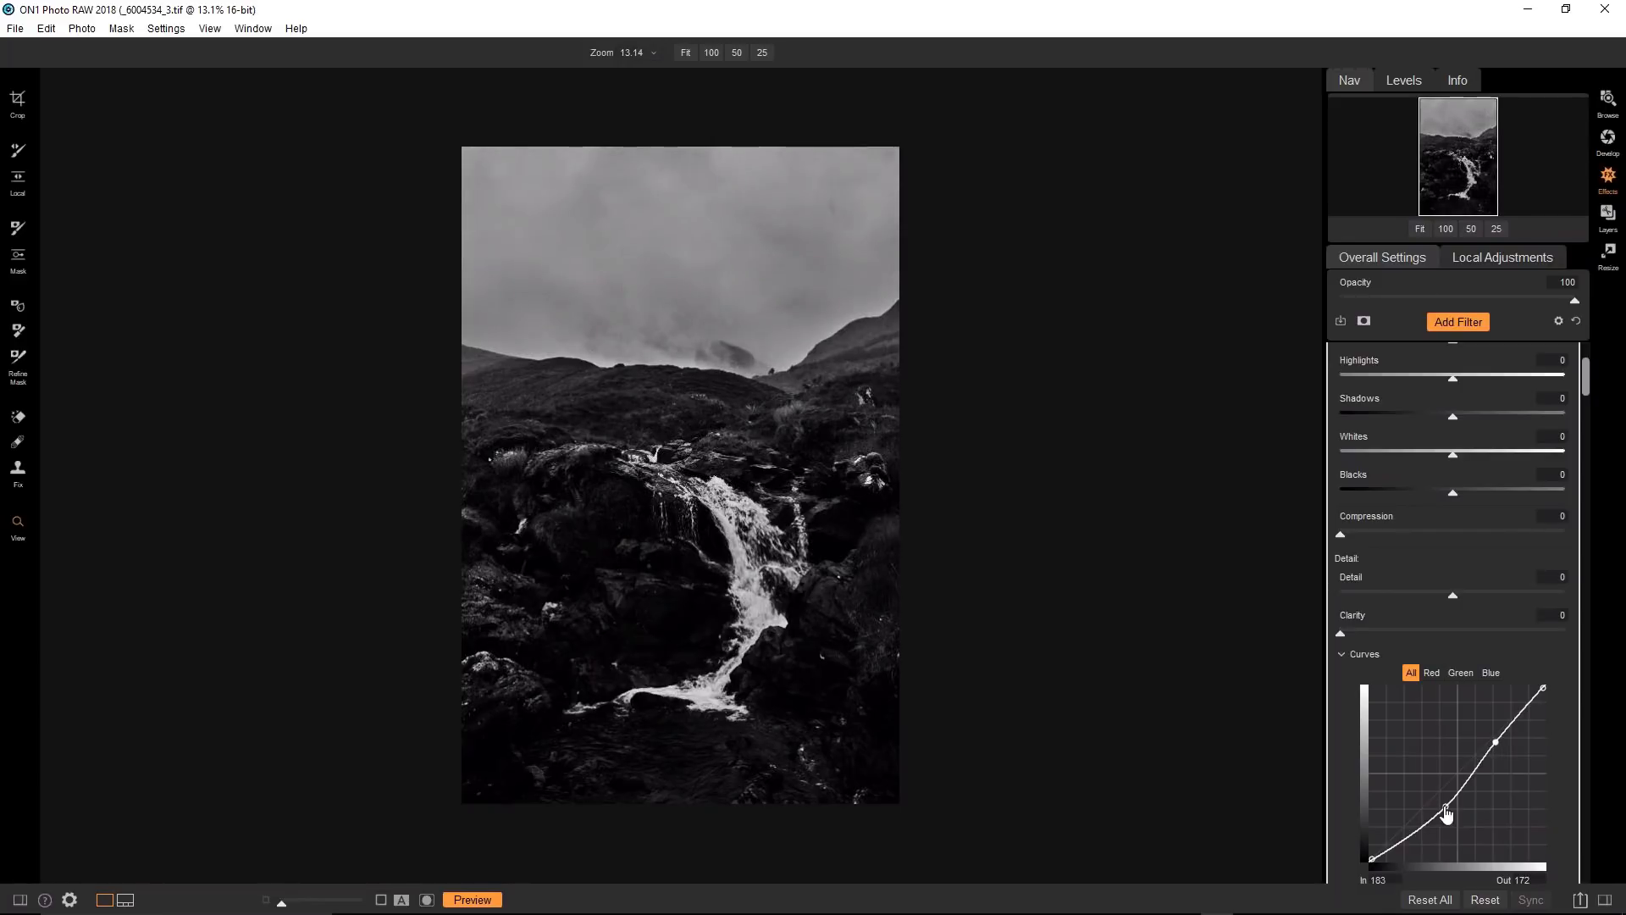
left_click_drag(1446, 809, 1431, 820)
scroll(1480, 408, "up", 5)
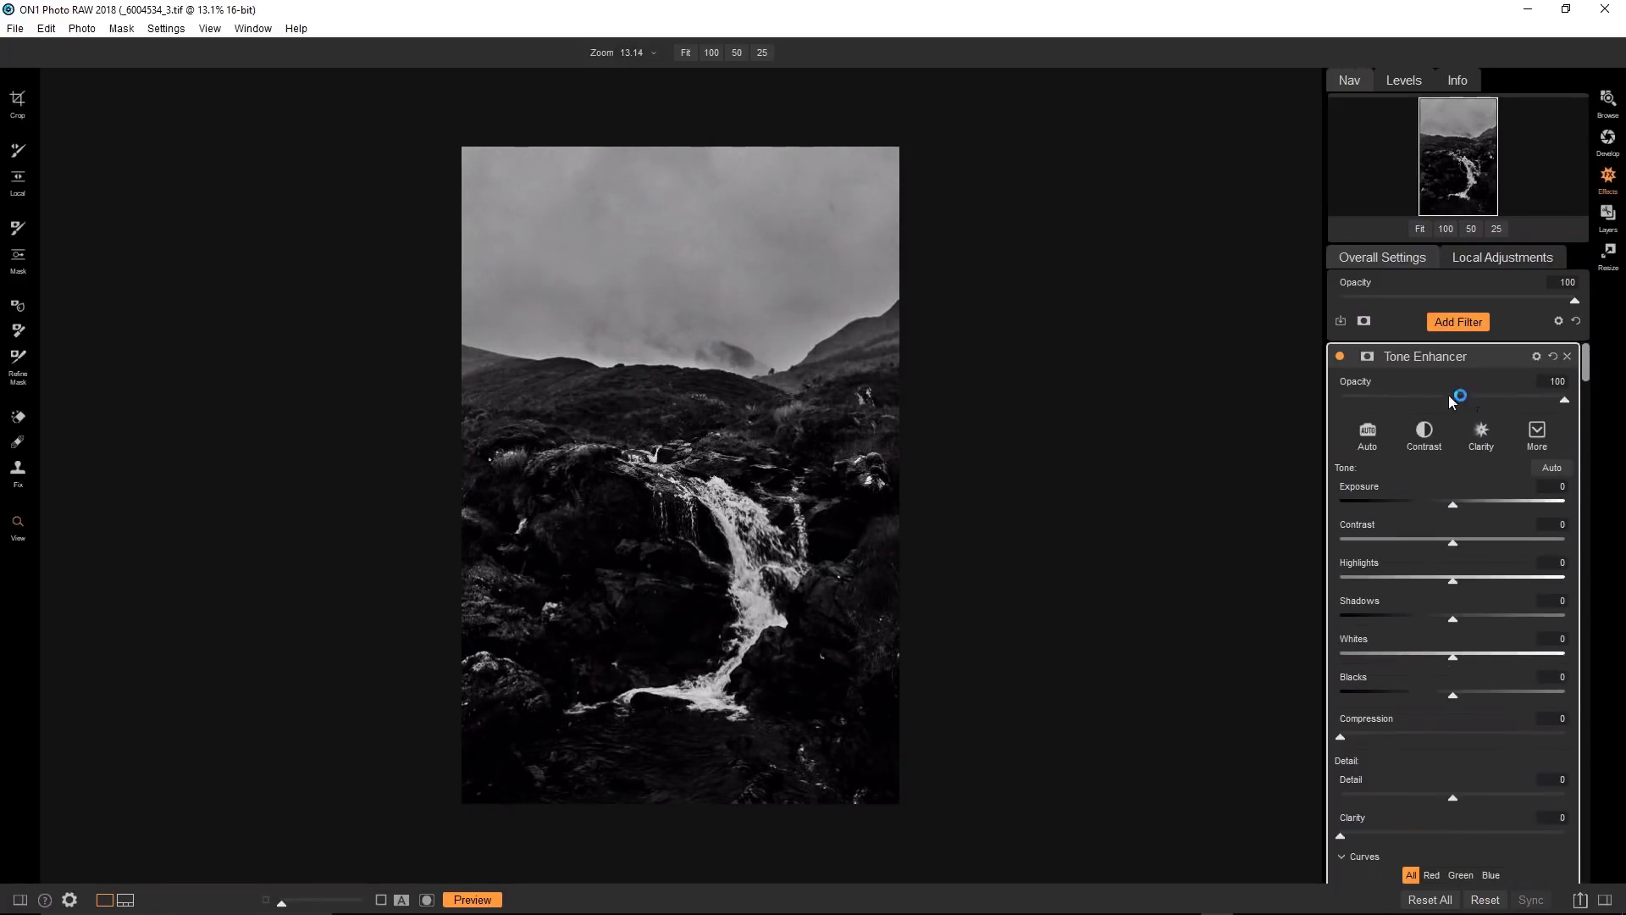
left_click(1426, 358)
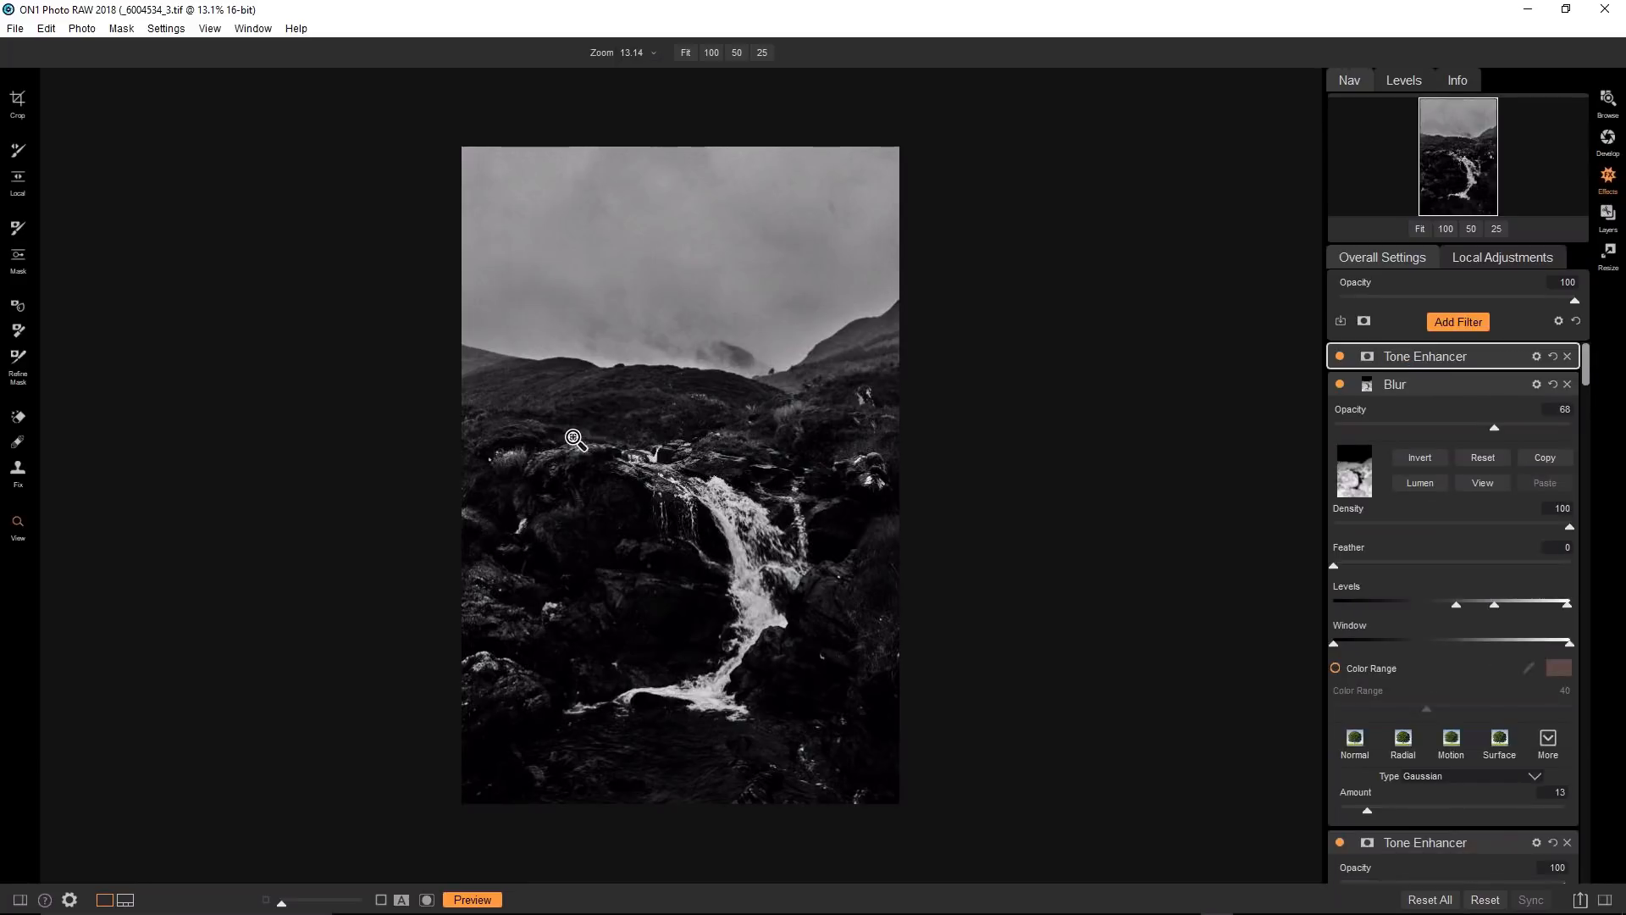
Place a Linear Top gradient mask over the sky on the new Tone Enhancer and delete that gradient.
left_click(17, 258)
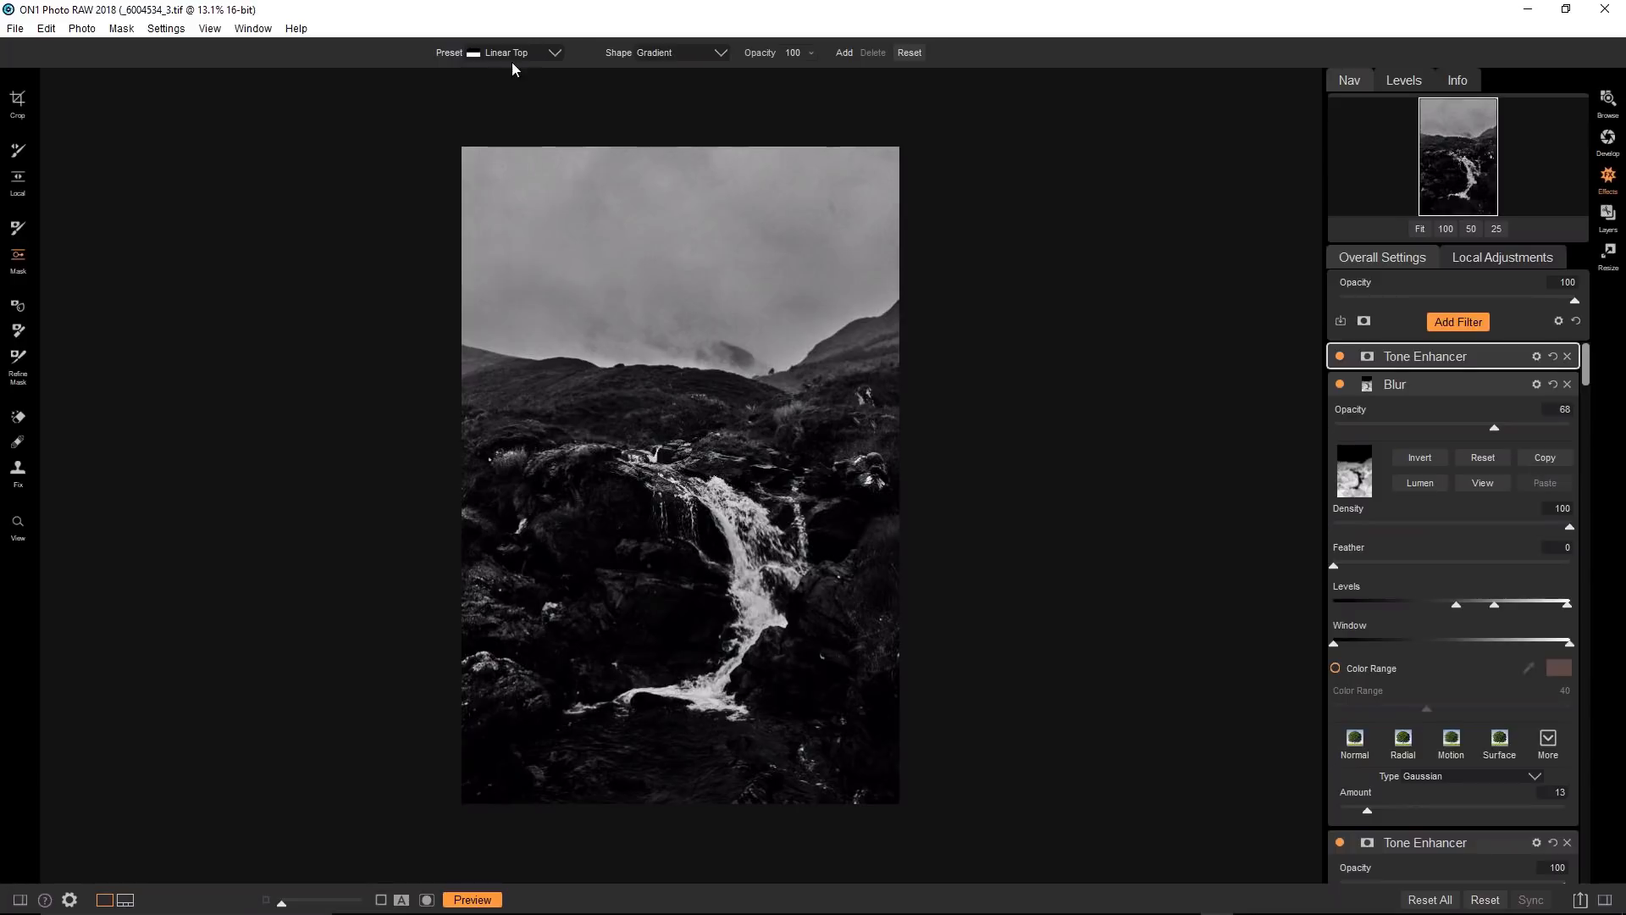
left_click(653, 211)
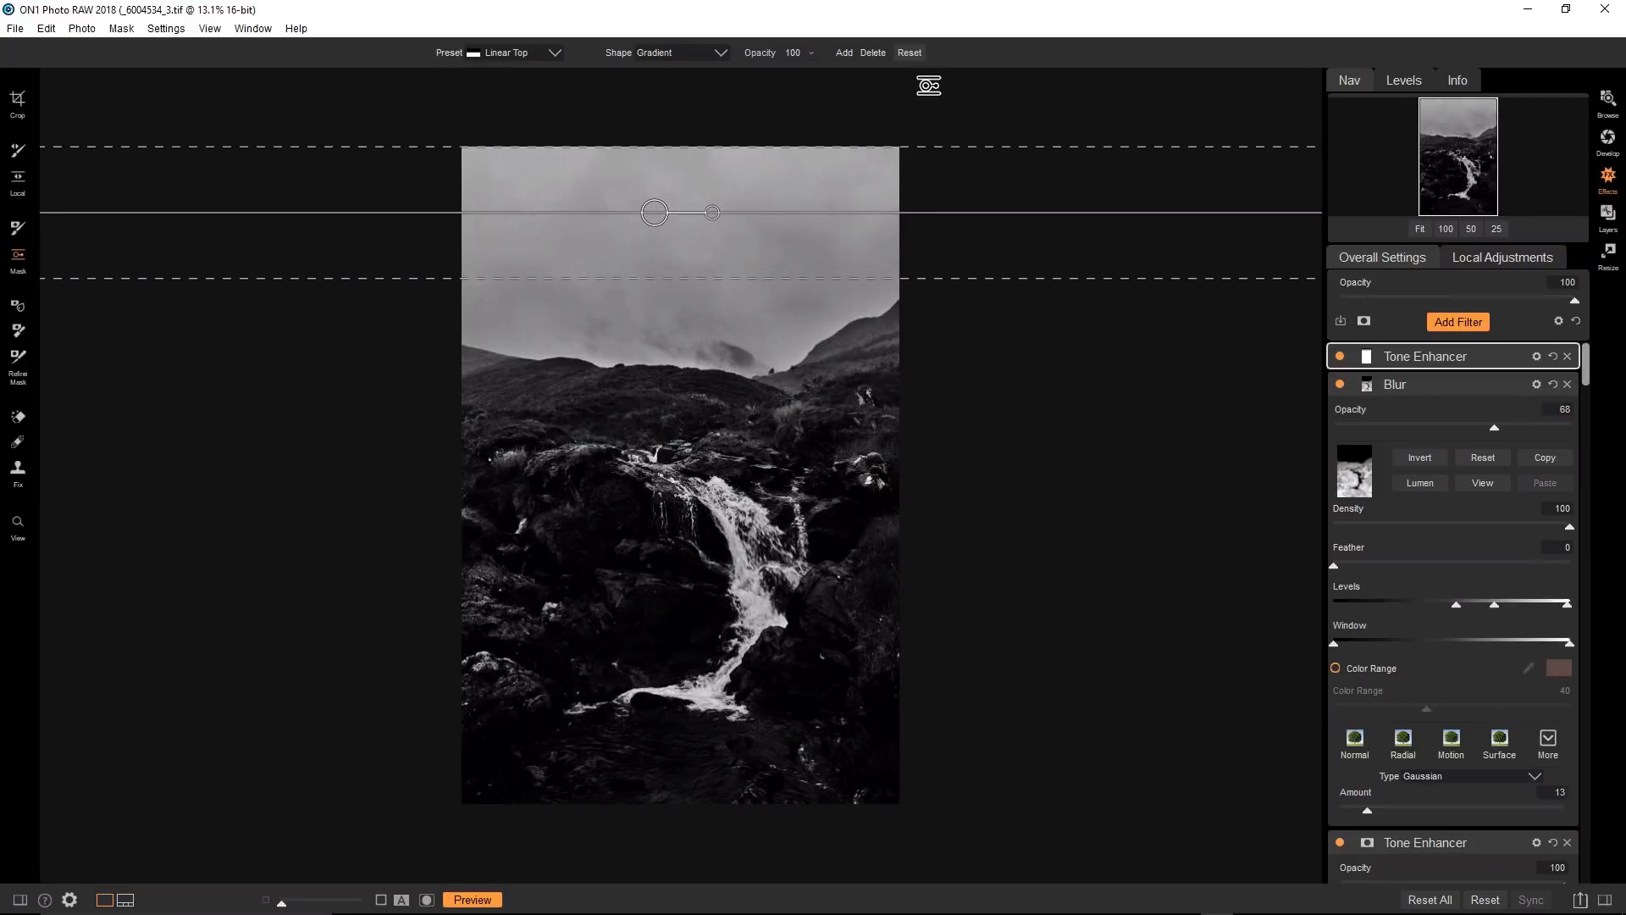
left_click(872, 52)
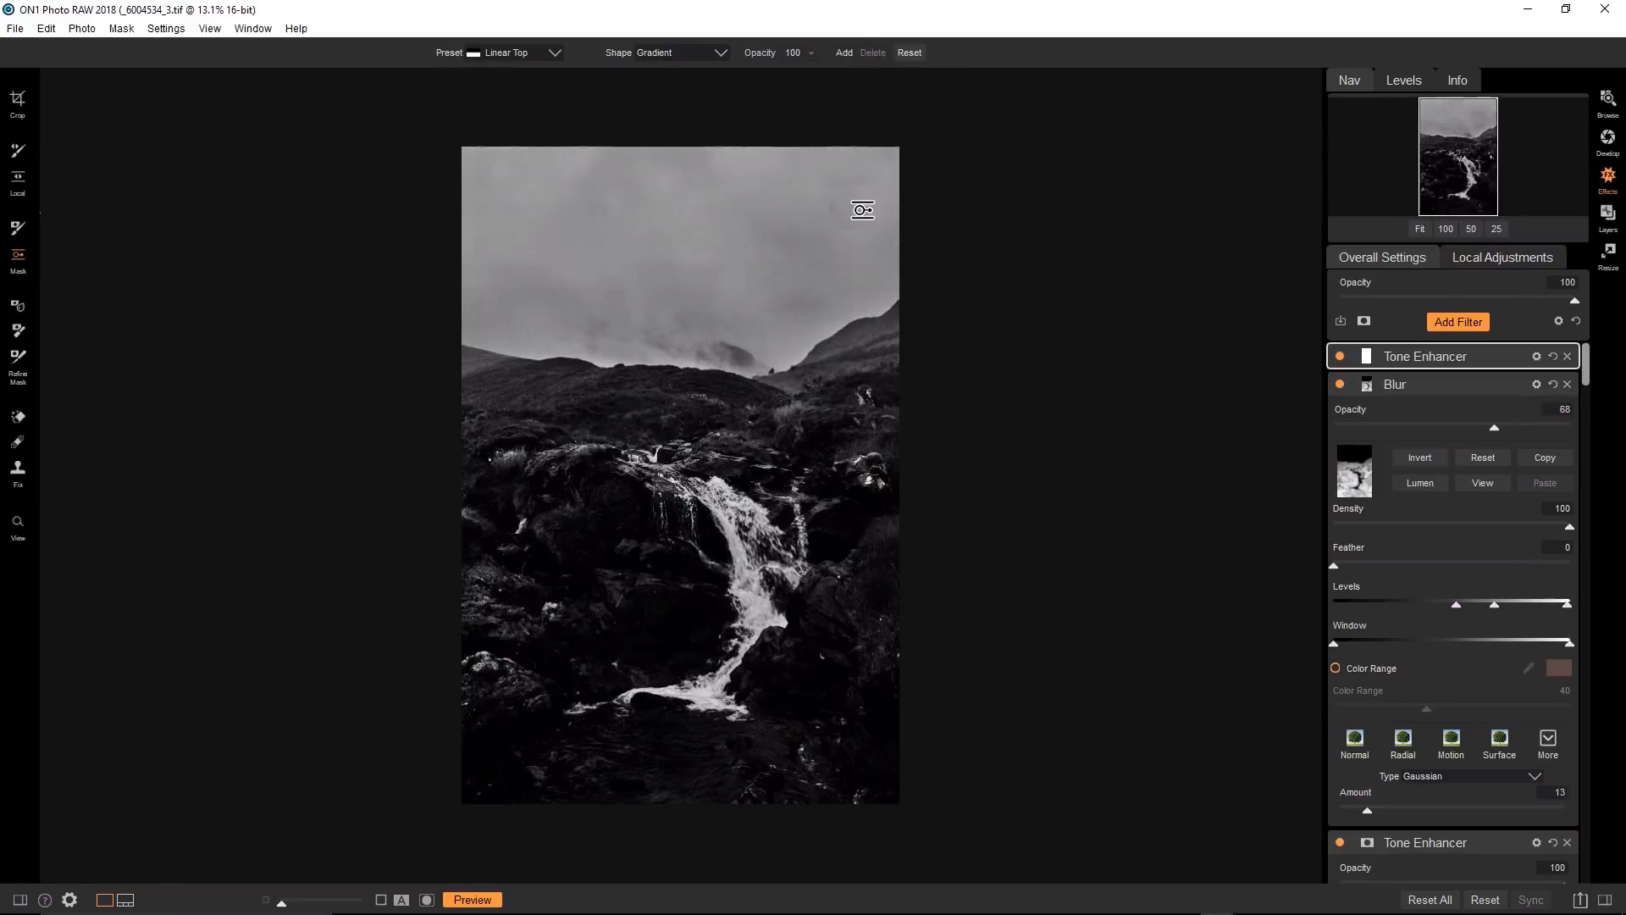
Apply a Linear Bottom gradient mask to the uppermost Tone Enhancer and move it up into the upper sky with a wider feather.
left_click(1372, 360)
left_click(1366, 359)
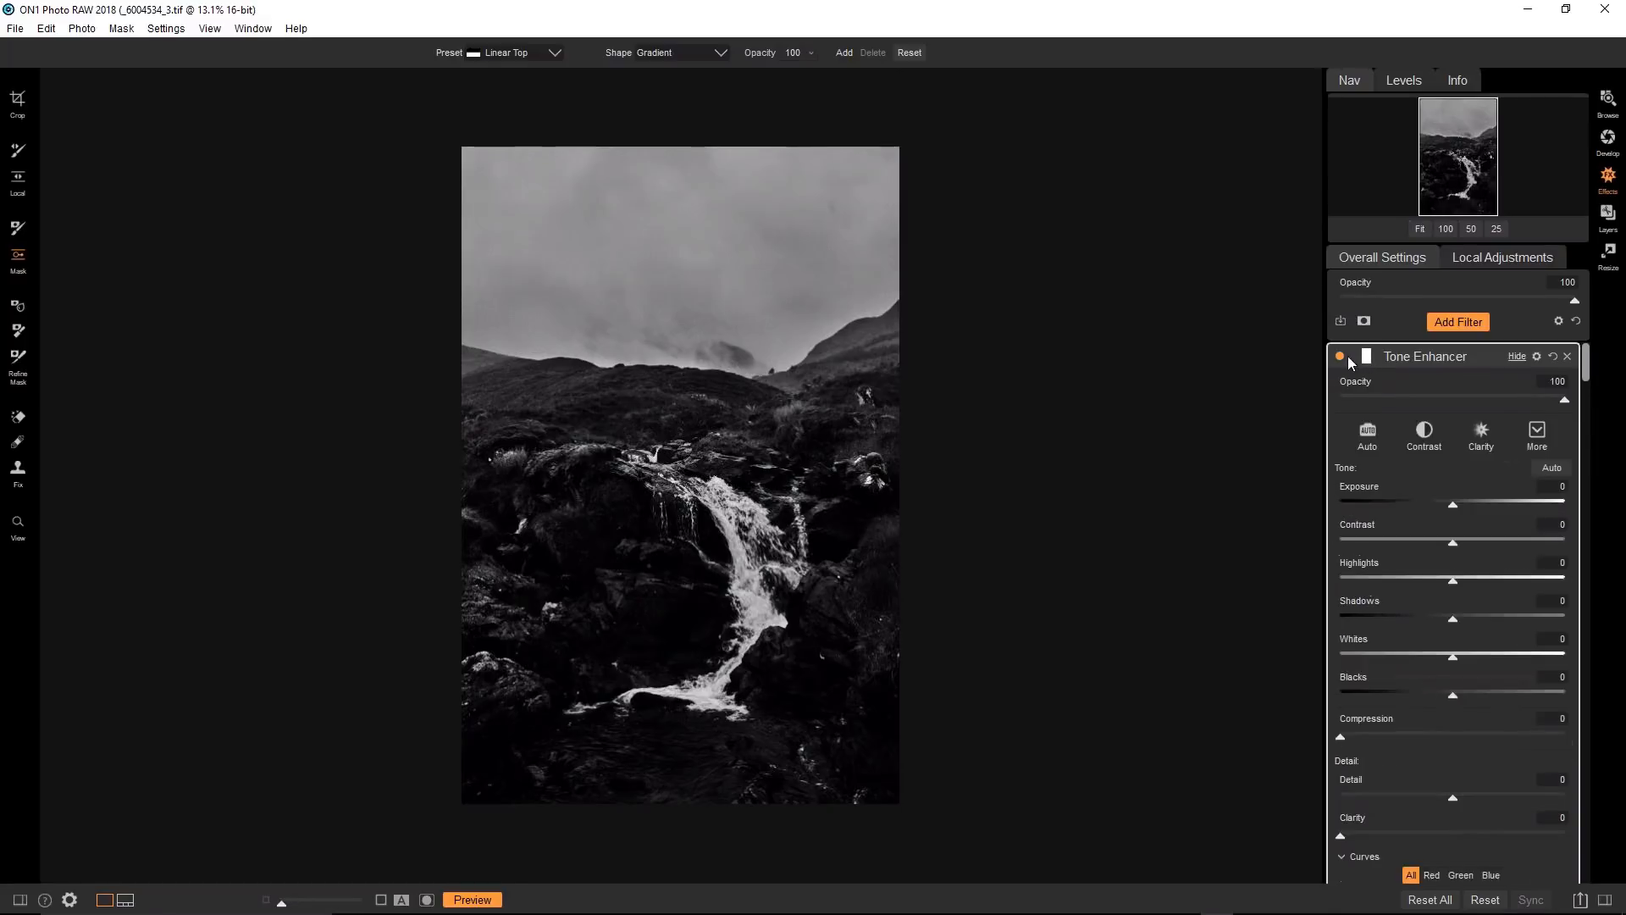
left_click(513, 53)
left_click(520, 133)
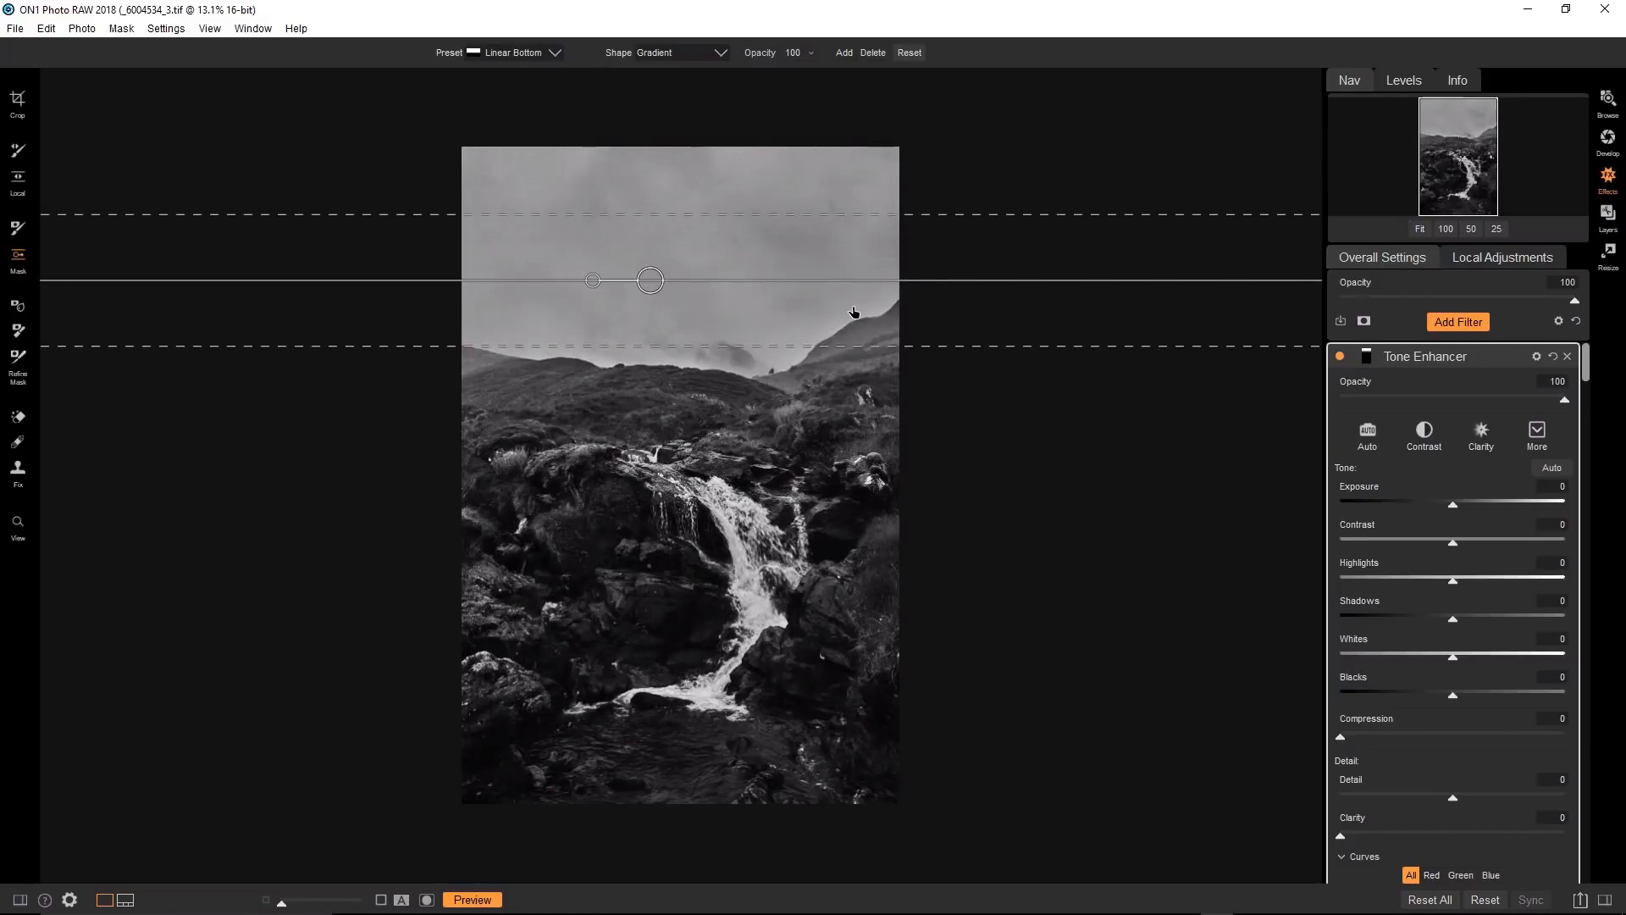
left_click_drag(657, 288, 669, 235)
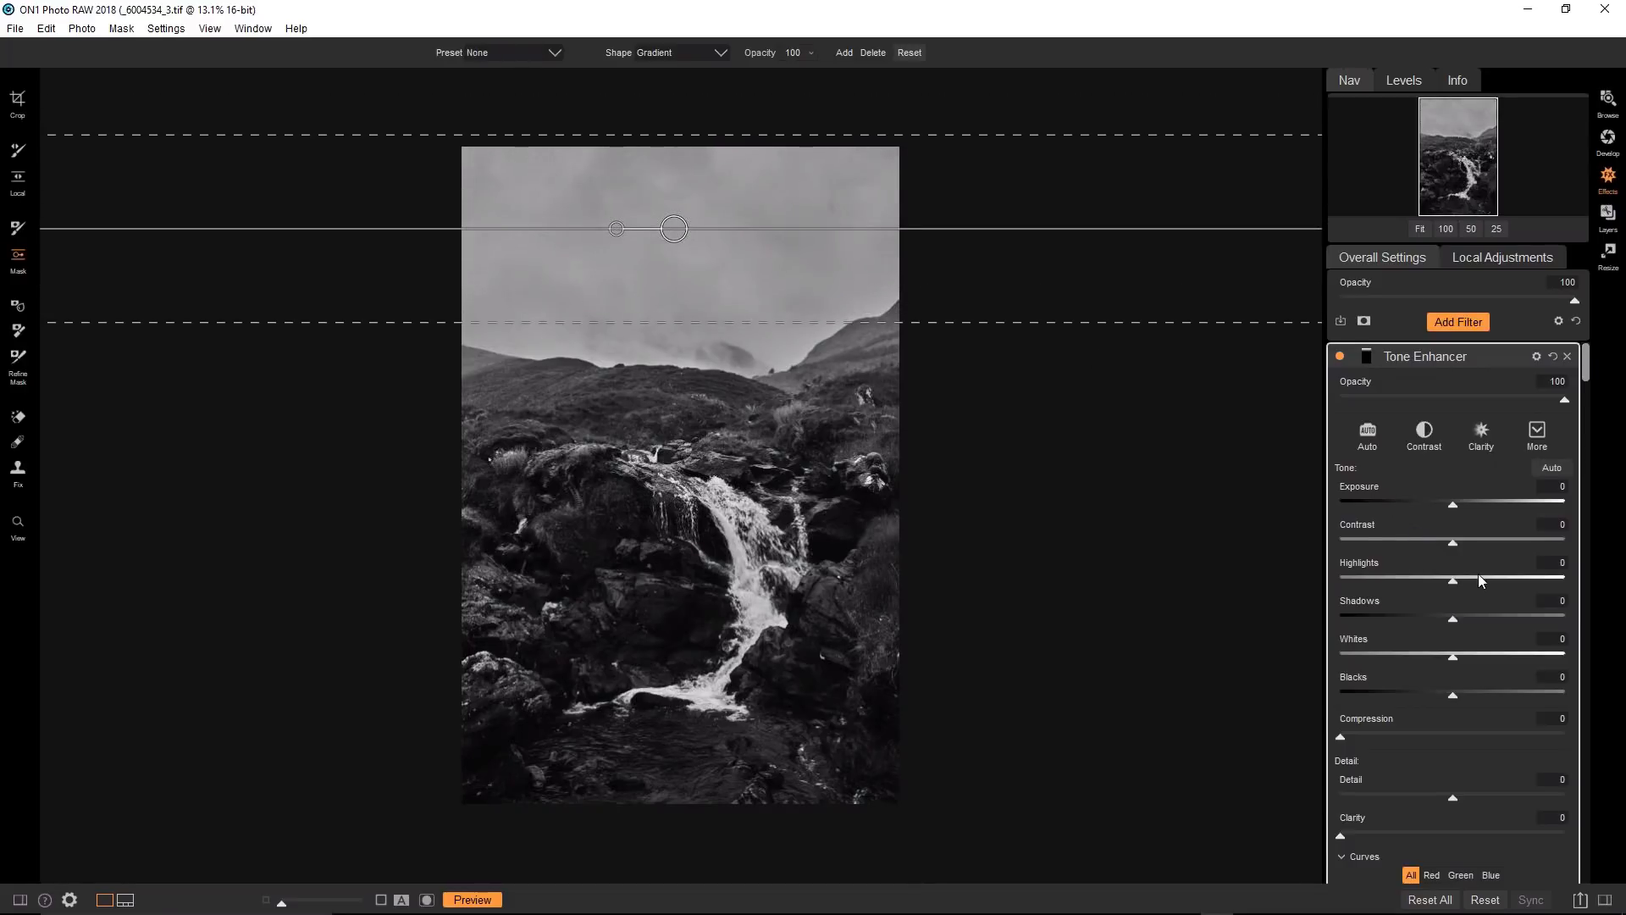
Refine the sky-masked Tone Enhancer's curve by adjusting the shadow point and lowering the highlight point to In 191, Out 162.
scroll(1466, 719, "down", 5)
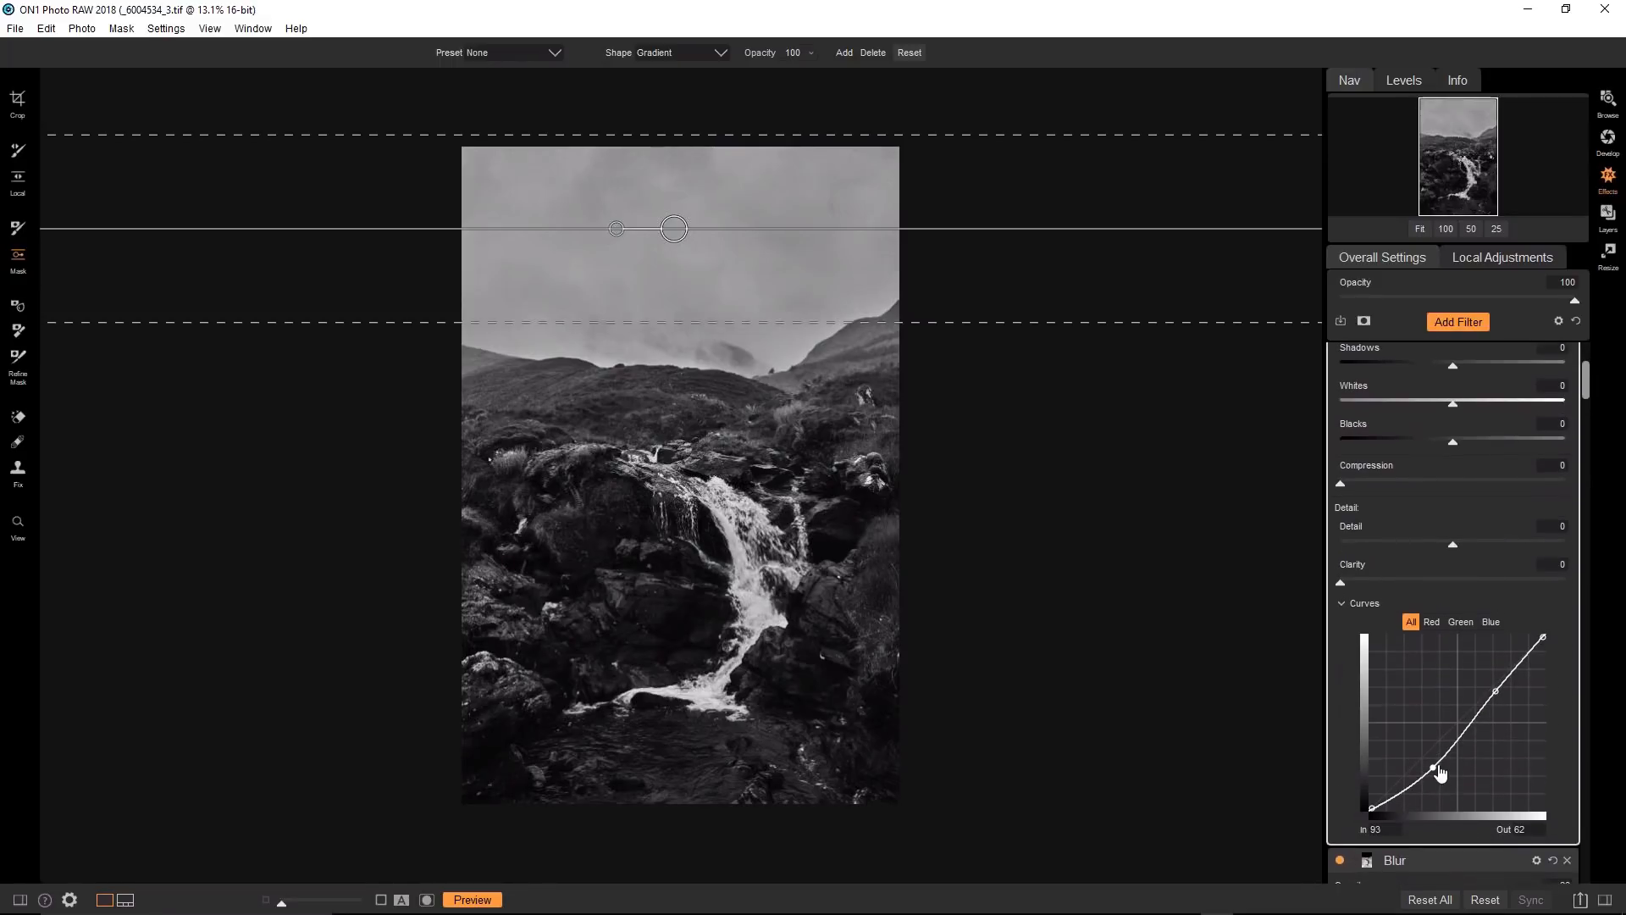
left_click_drag(1440, 773, 1439, 765)
left_click_drag(1499, 691, 1501, 700)
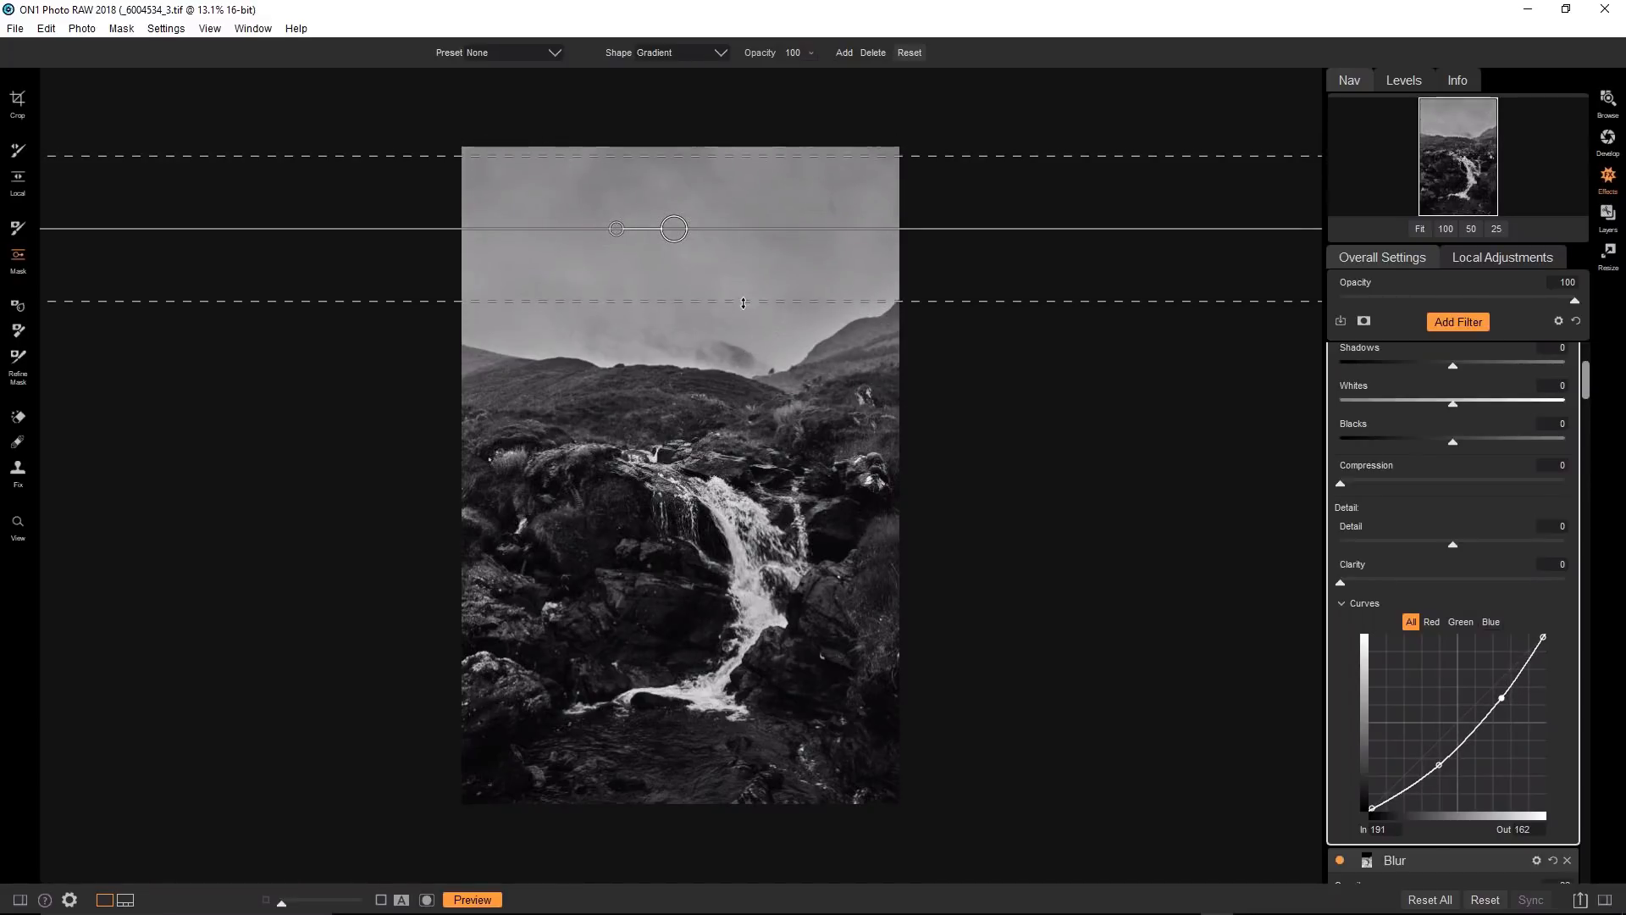
scroll(1523, 459, "up", 3)
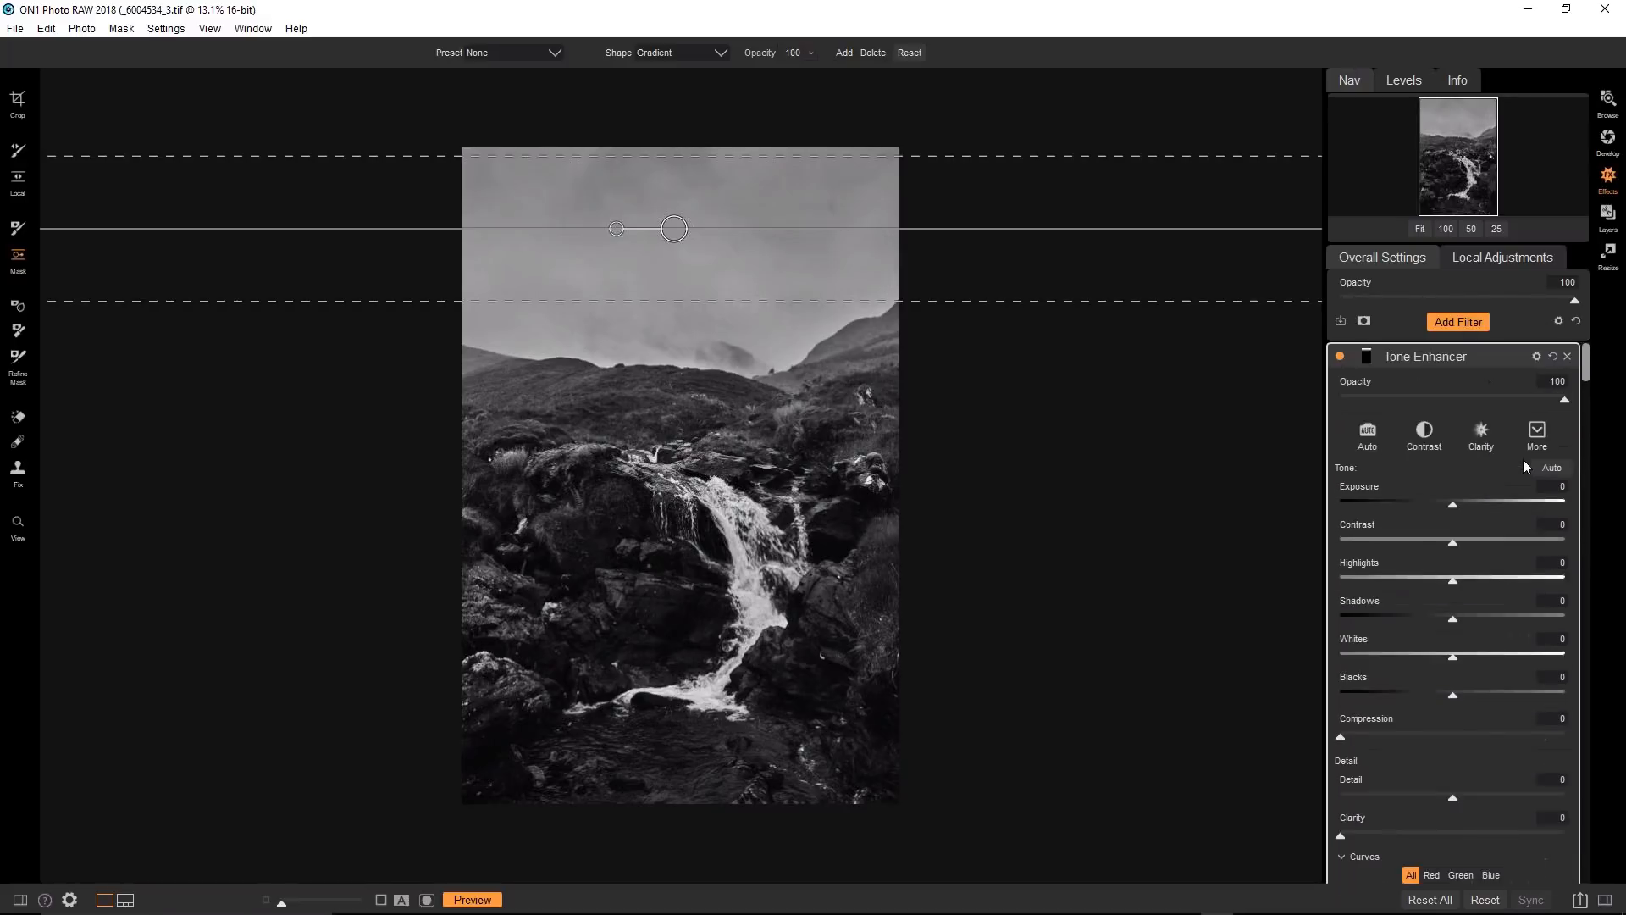
Add a Tone Enhancer with a darkening curve, midpoint at In 139, Out 96, and lift the black point to Out 10.
left_click(1457, 323)
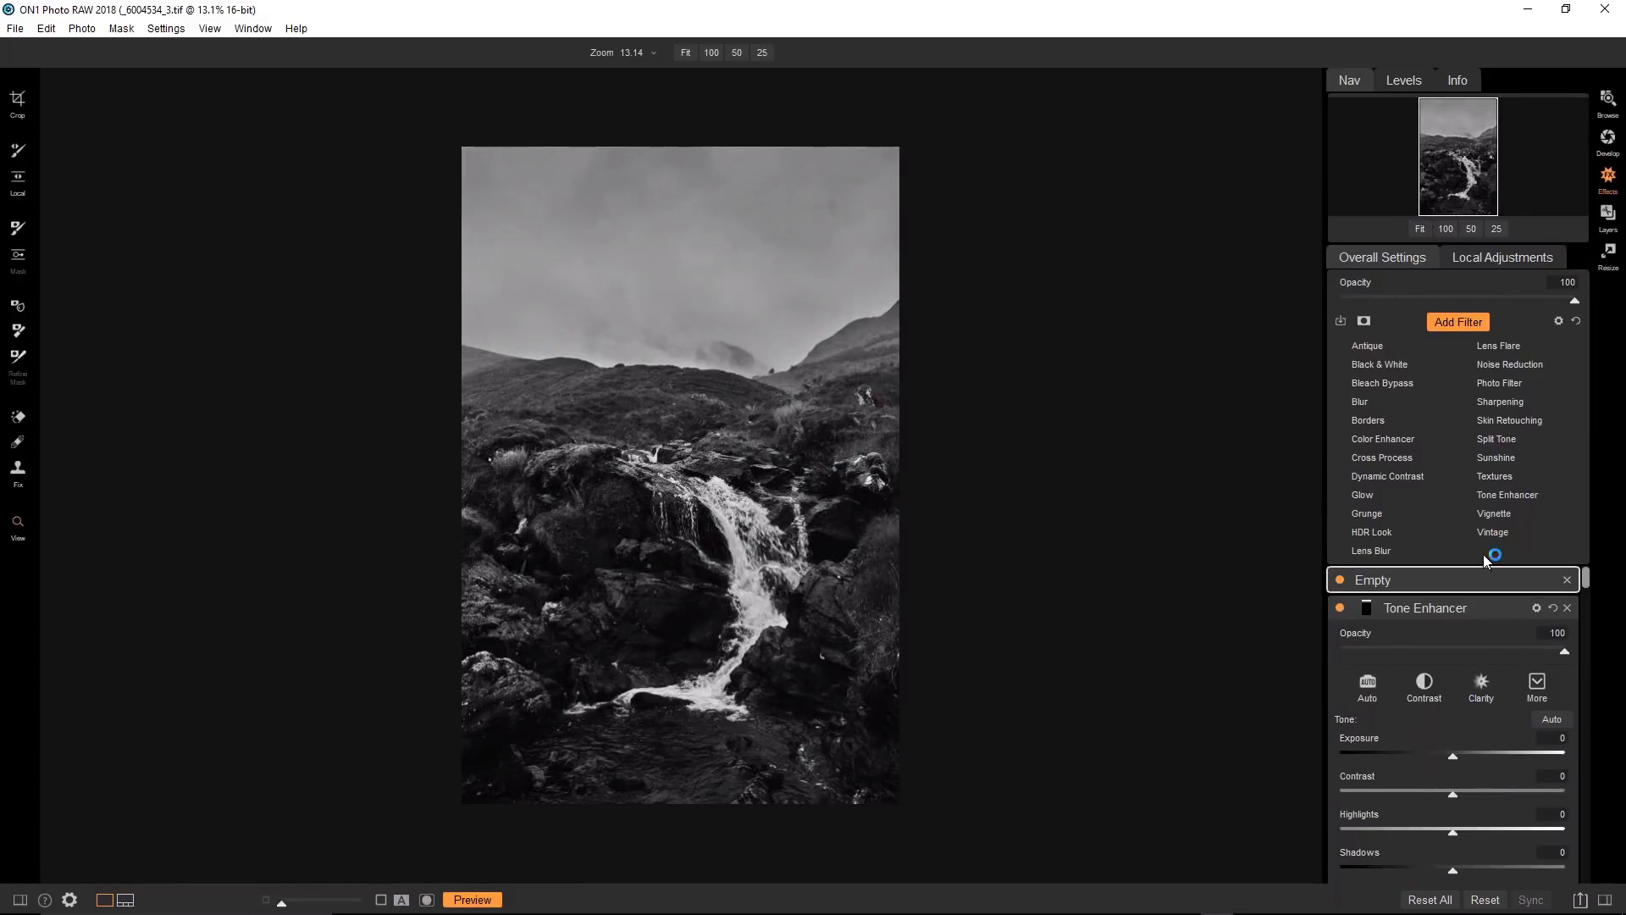
left_click(1495, 495)
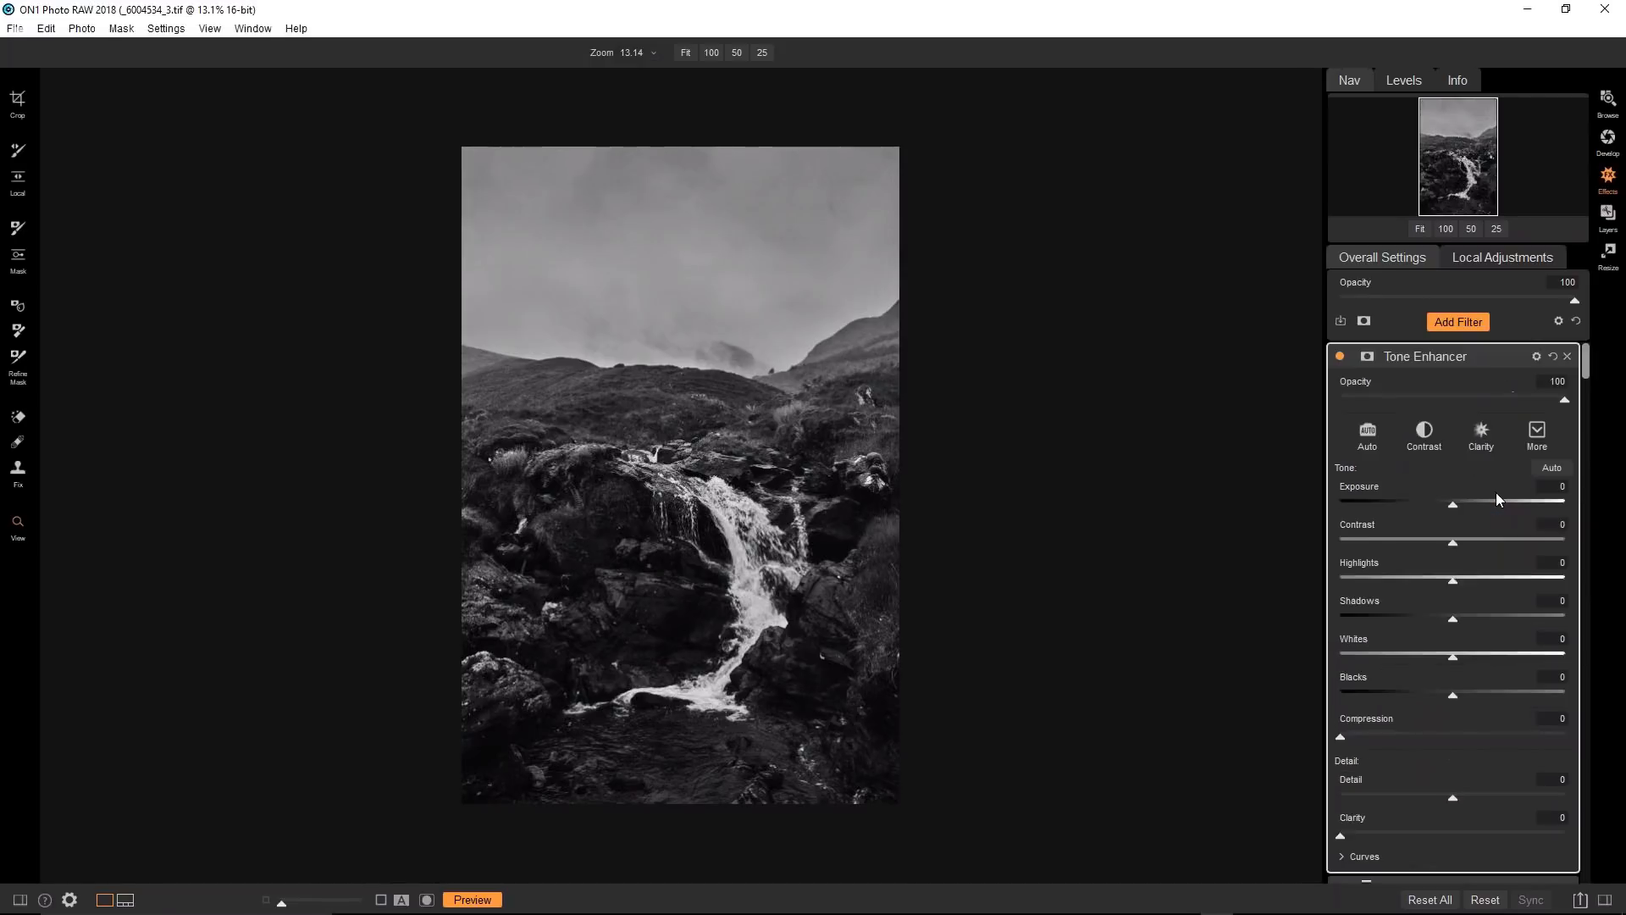
left_click(1342, 856)
scroll(1487, 761, "down", 3)
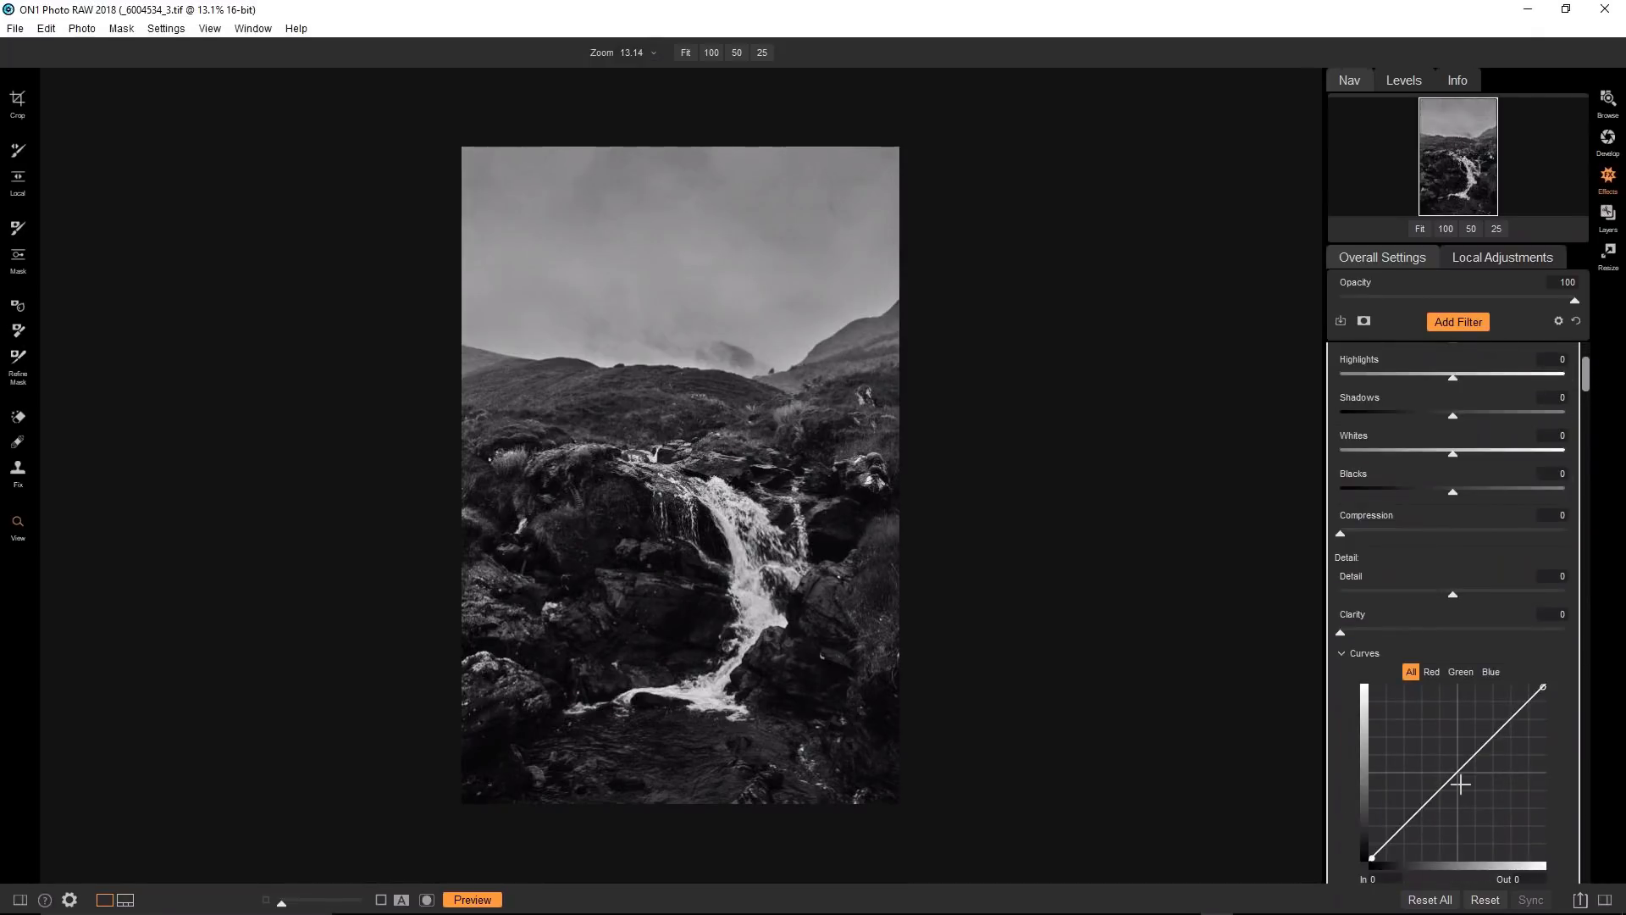
left_click_drag(1460, 784, 1464, 796)
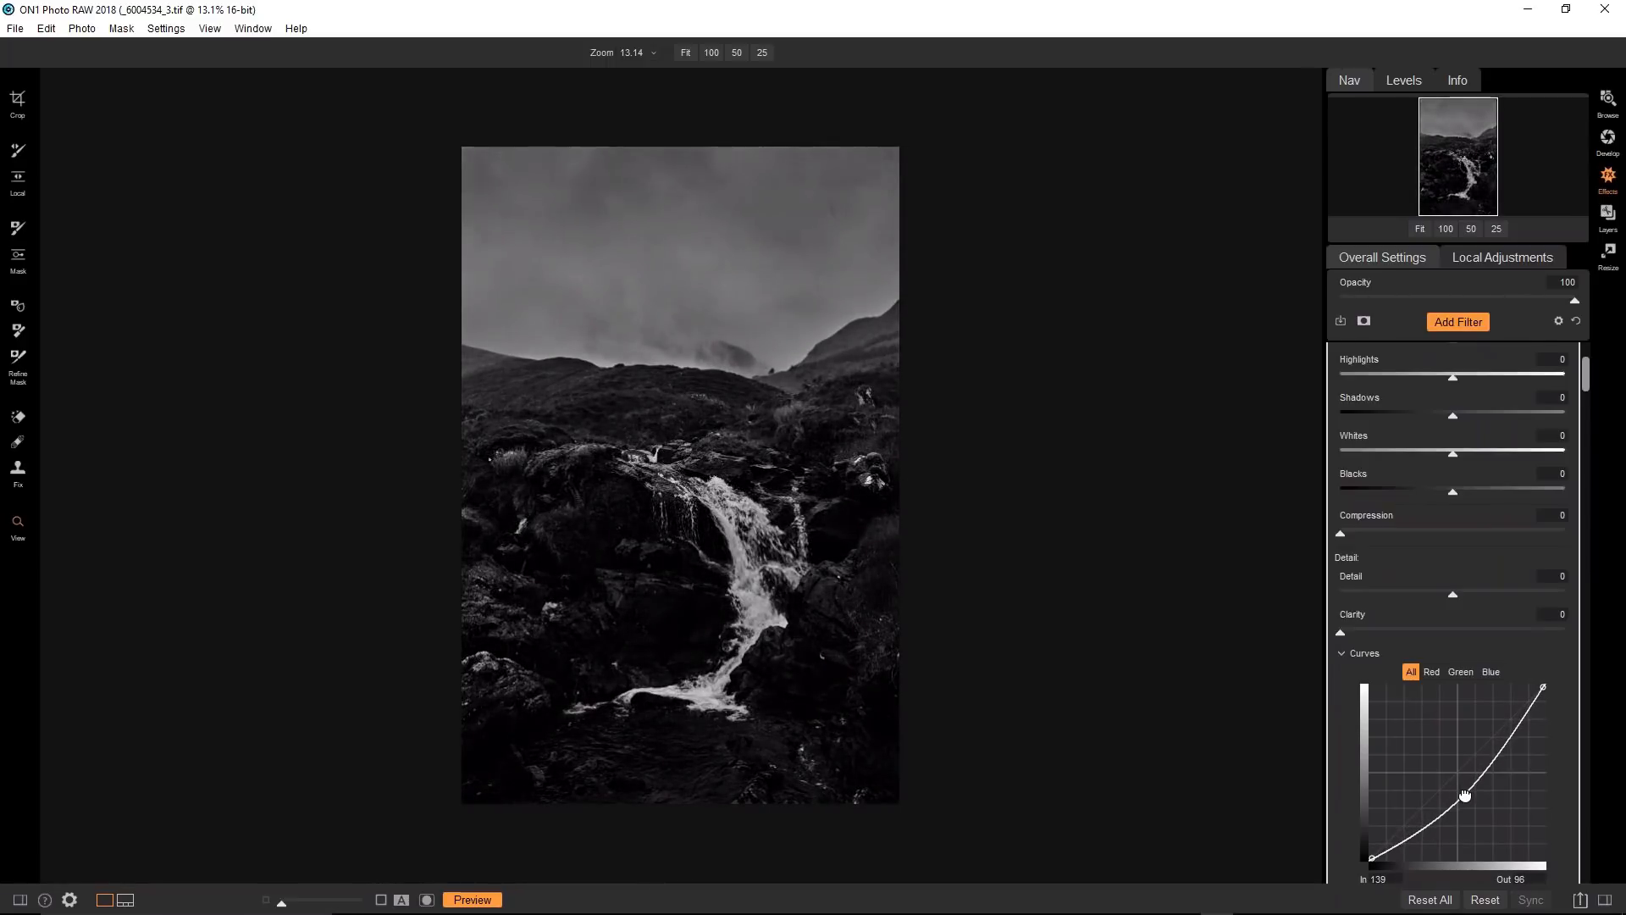
scroll(1452, 745, "down", 4)
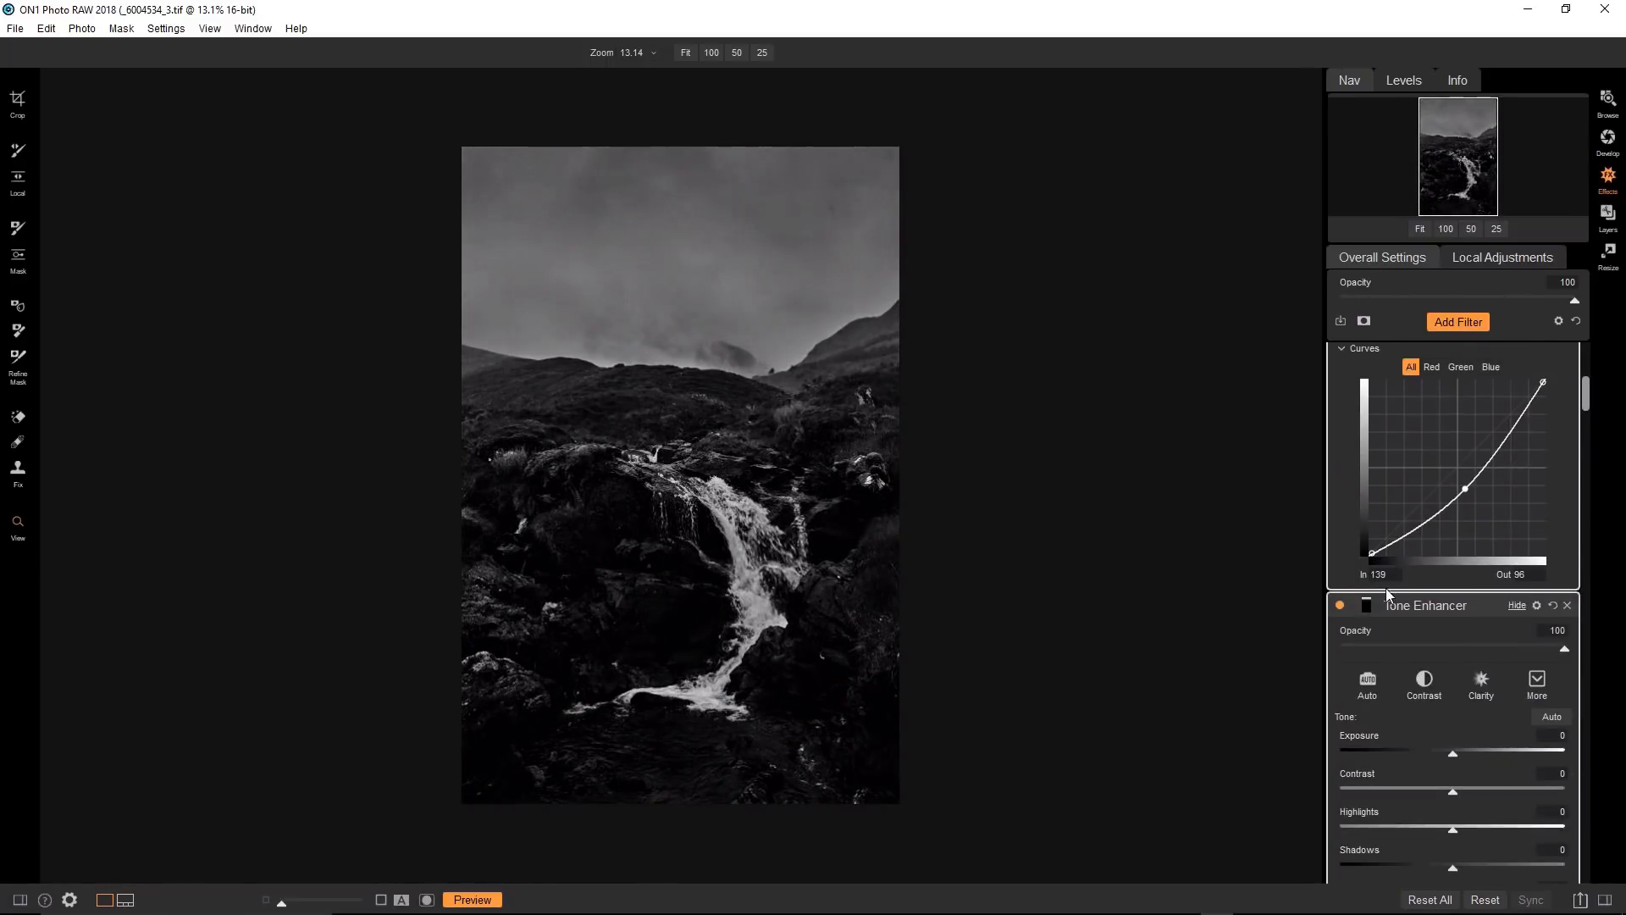
scroll(1411, 586, "up", 3)
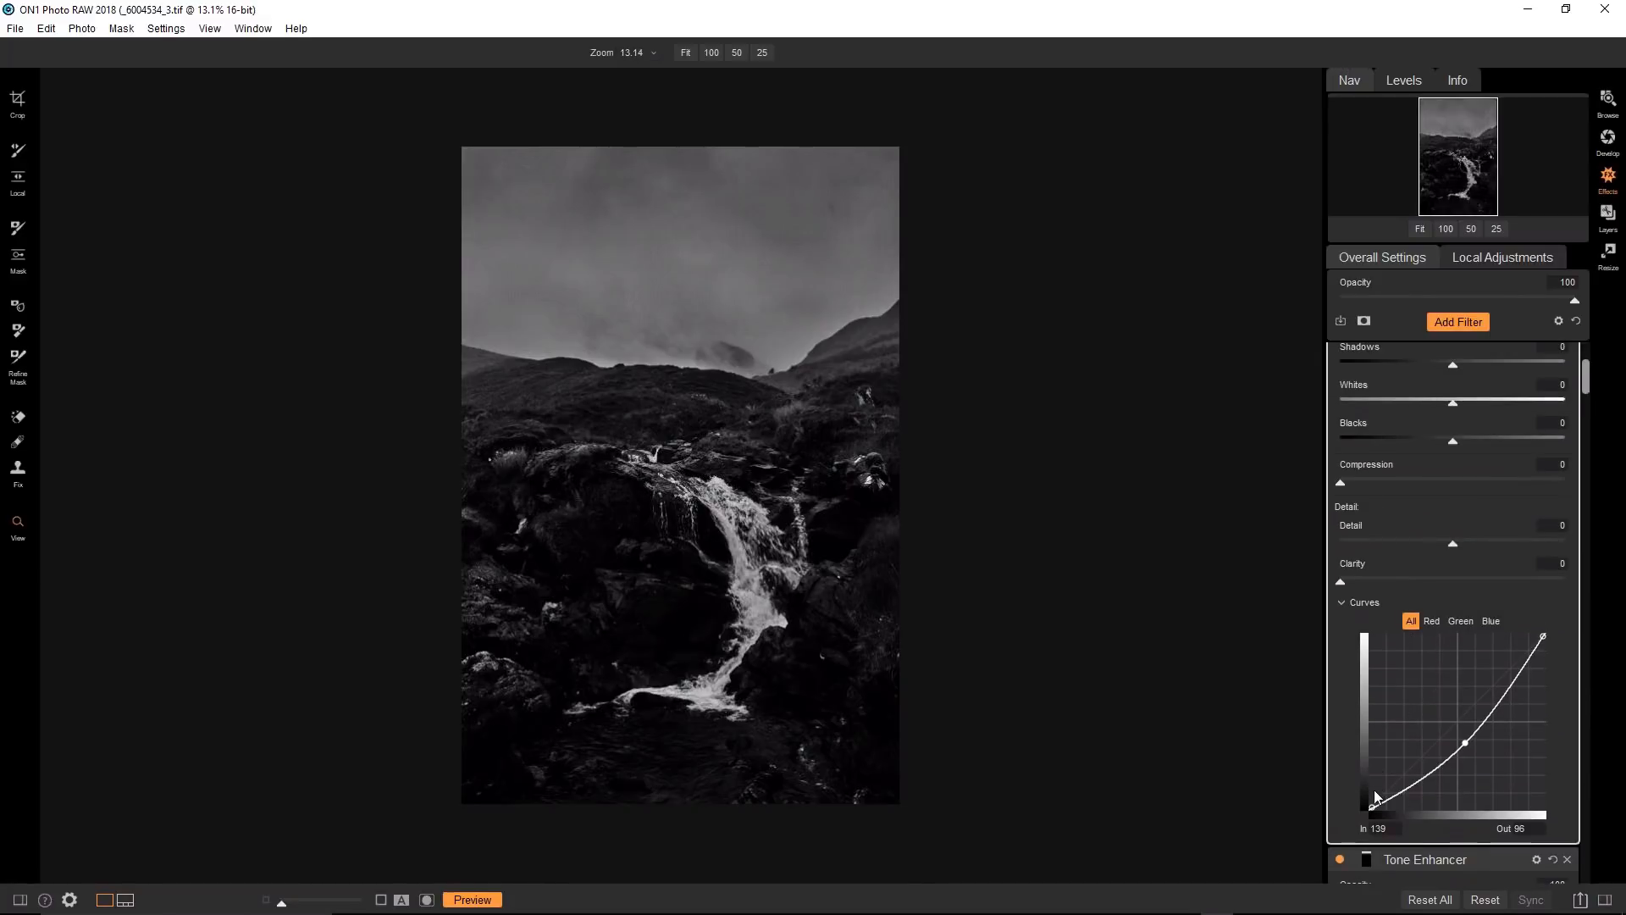
left_click_drag(1373, 810, 1367, 804)
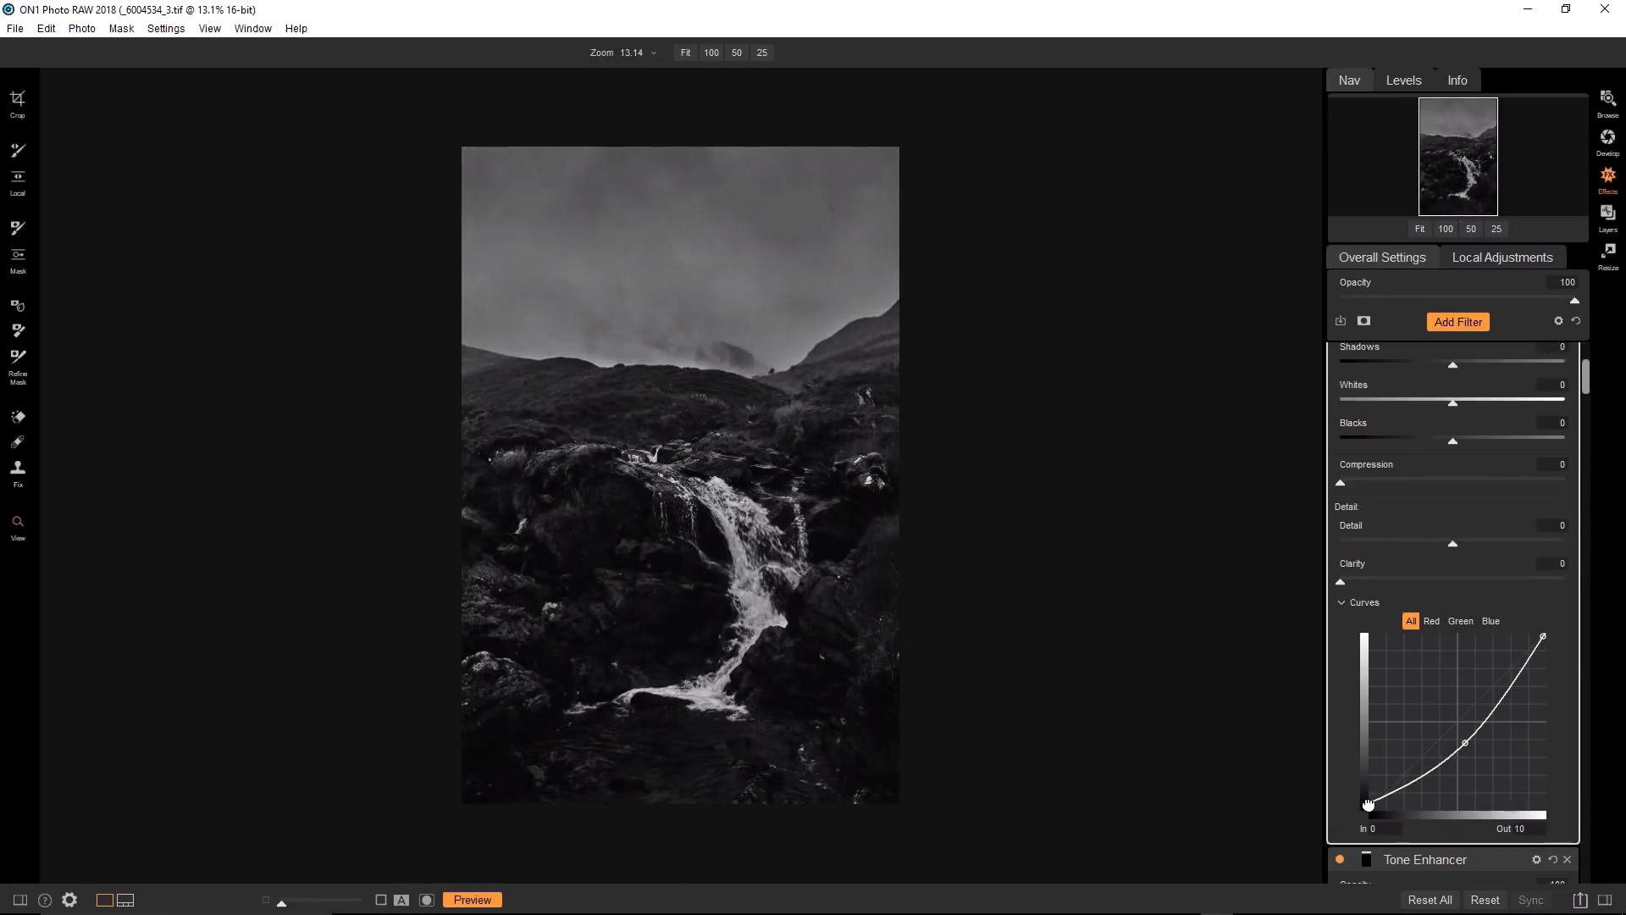
Place a Vignette preset mask near the middle of the photo on the darkening Tone Enhancer.
left_click(19, 258)
left_click(521, 54)
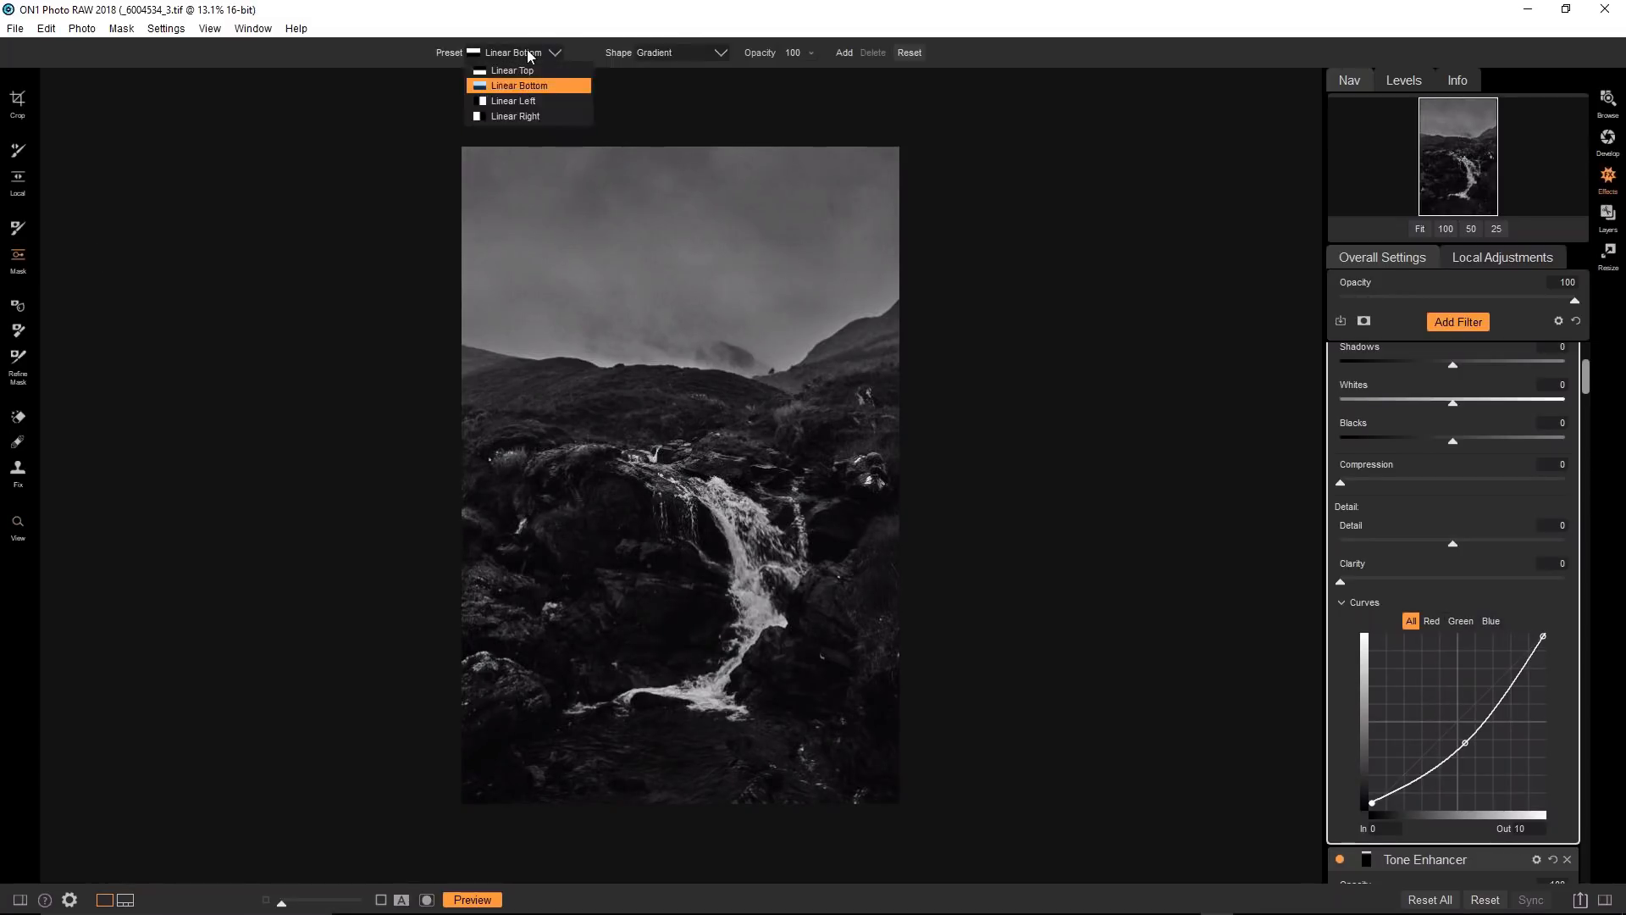
left_click(523, 86)
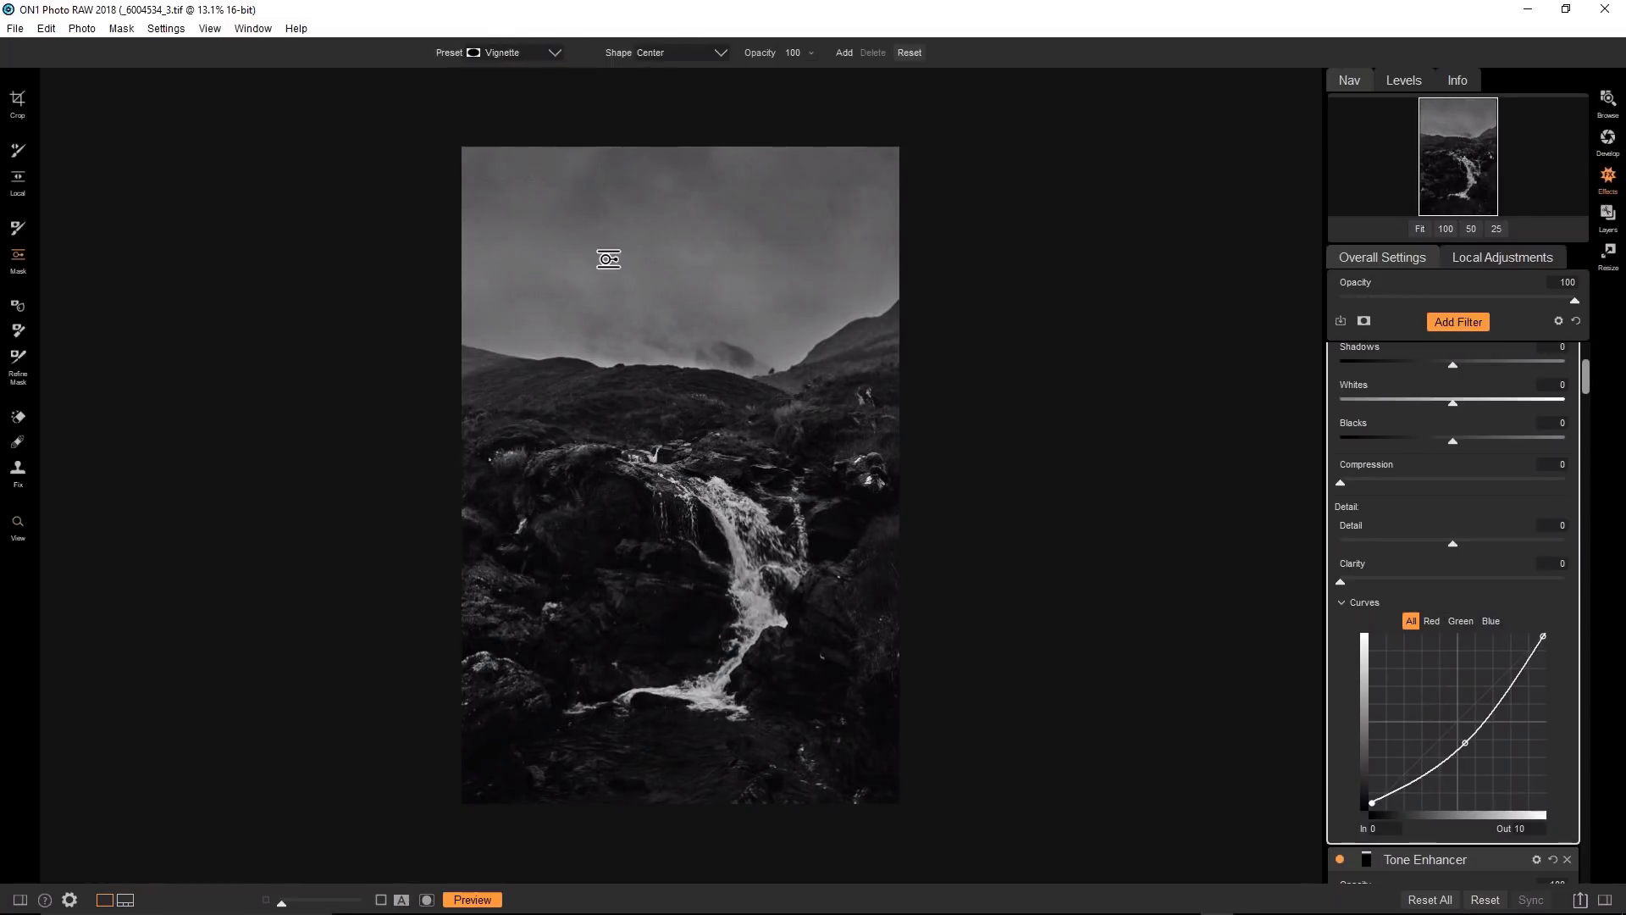
left_click(673, 482)
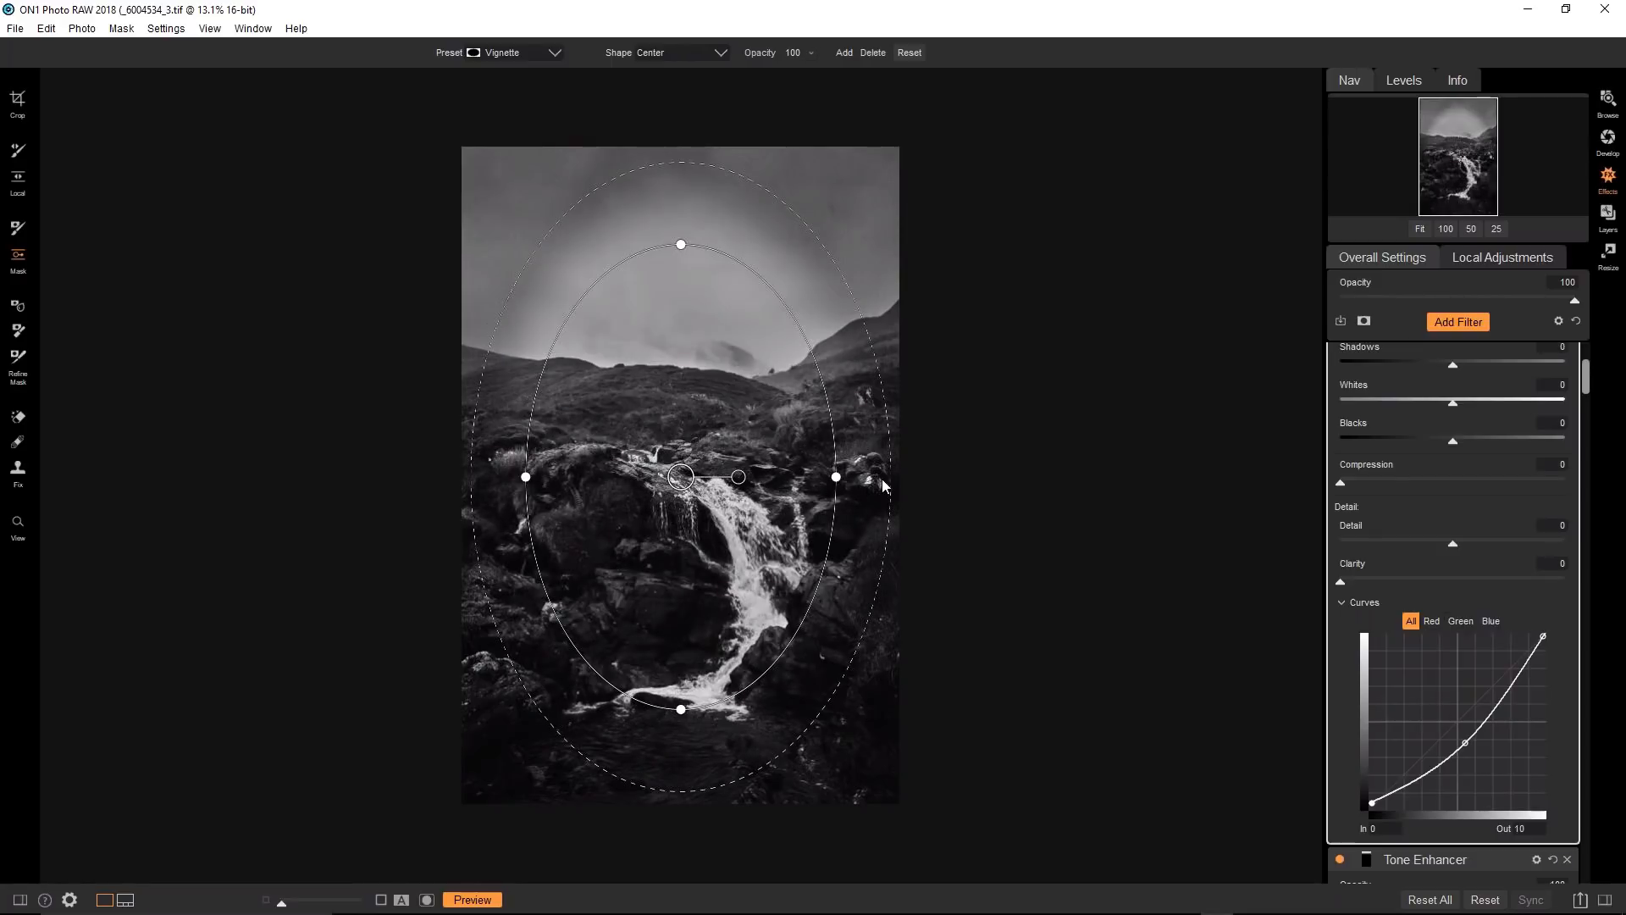
Widen the vignette mask's feather, shrink its inner ellipse and shift it down and right over the waterfall.
left_click_drag(882, 479, 963, 475)
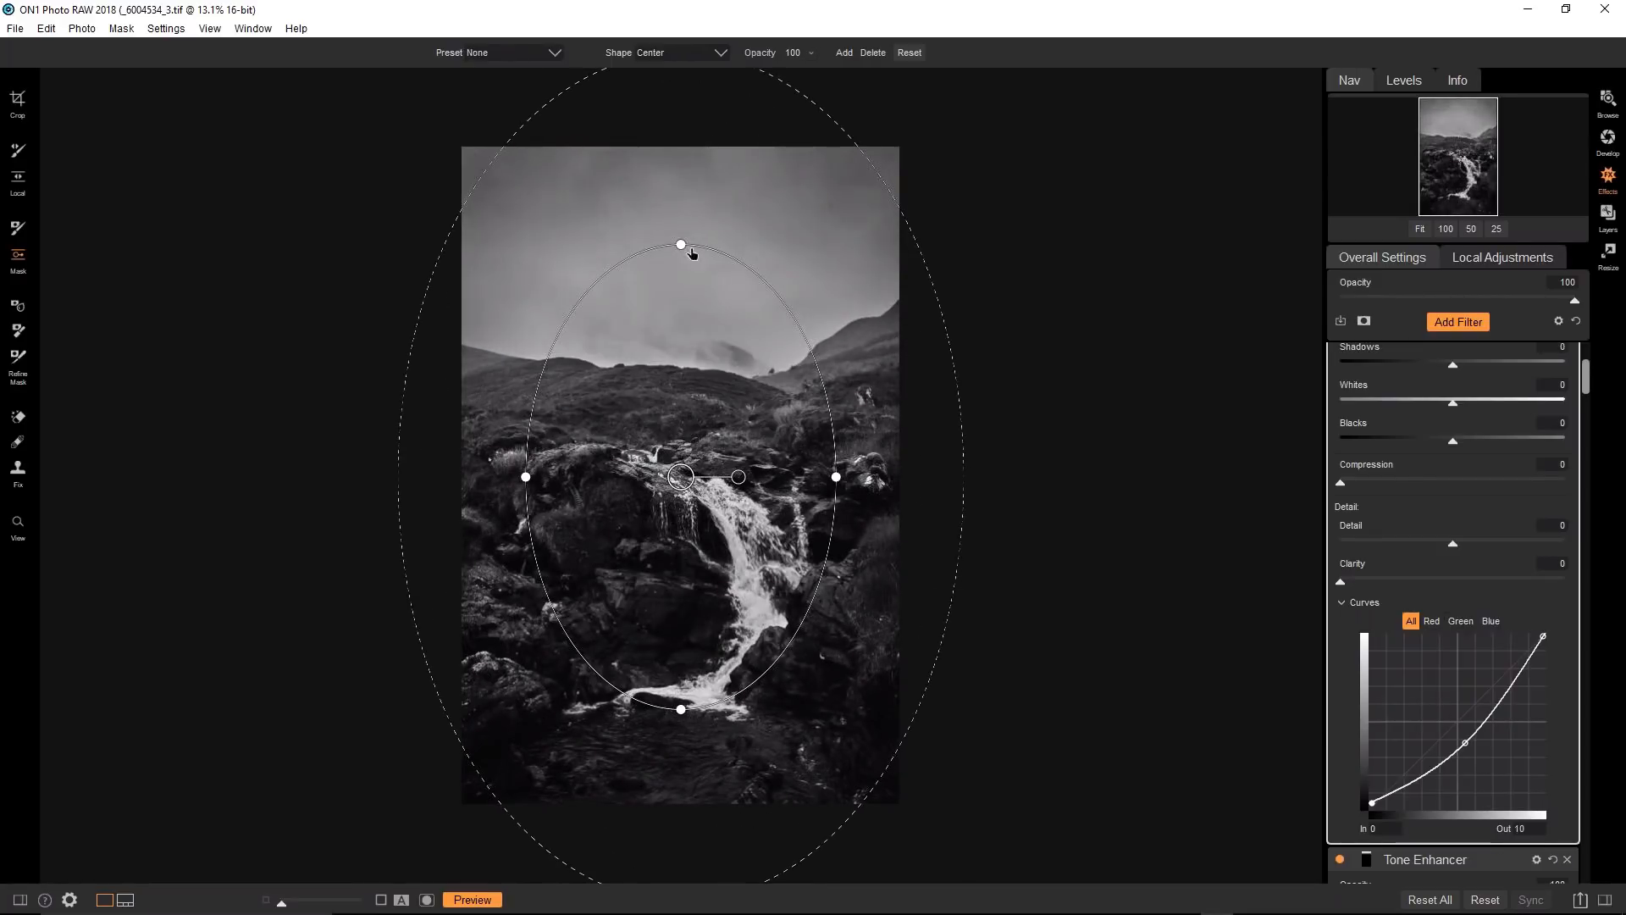
left_click_drag(681, 245, 681, 296)
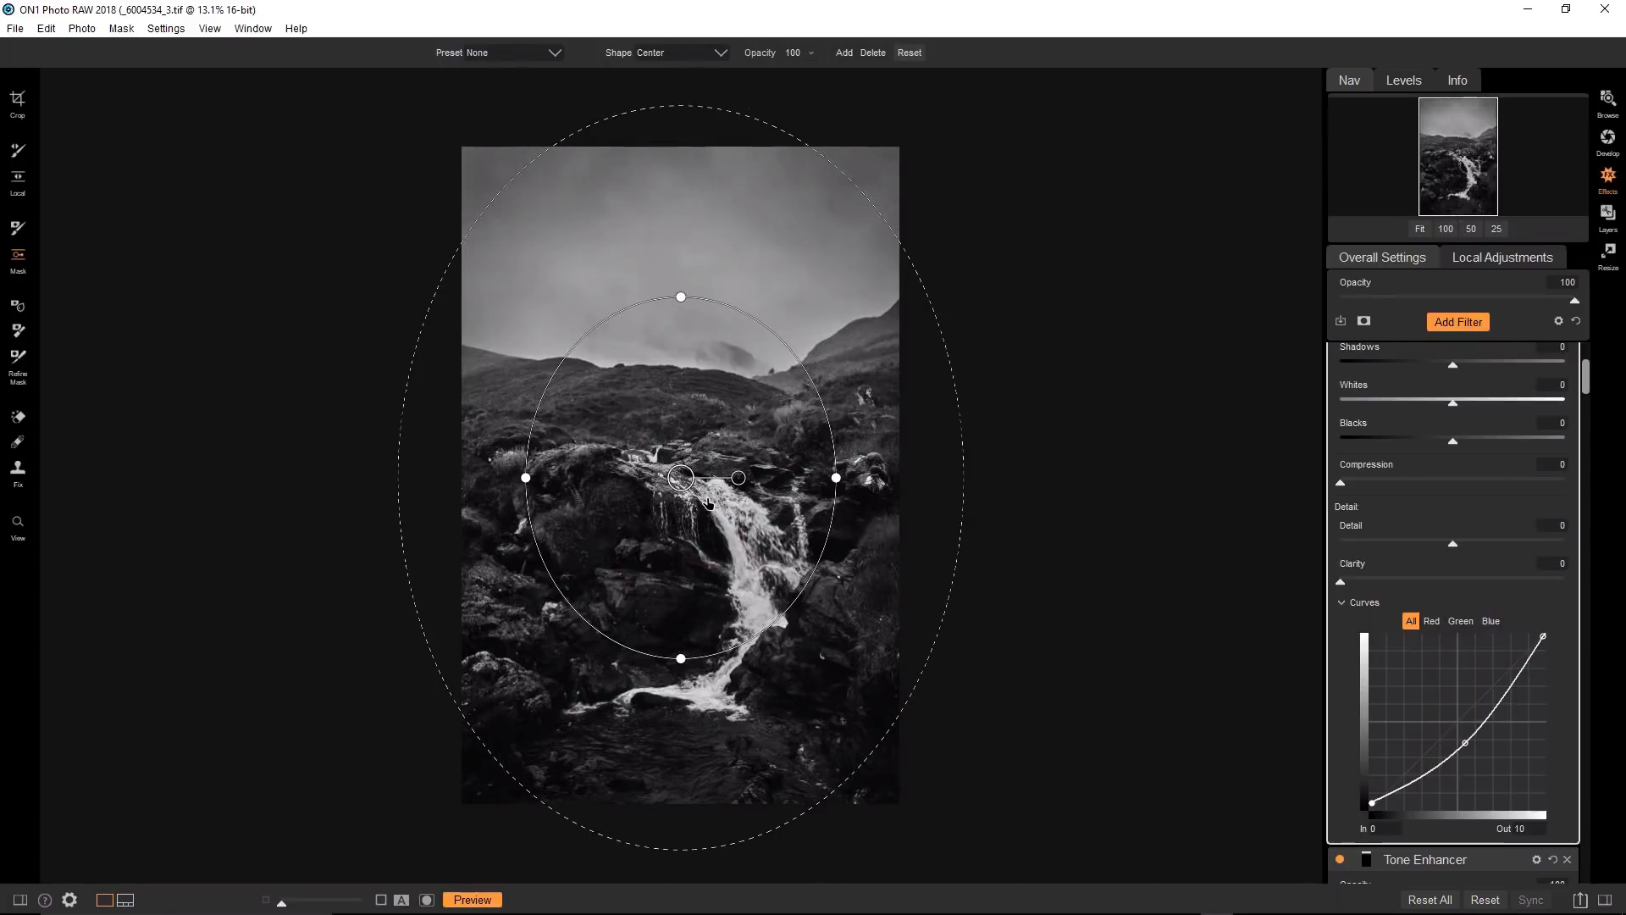
left_click_drag(708, 502, 716, 532)
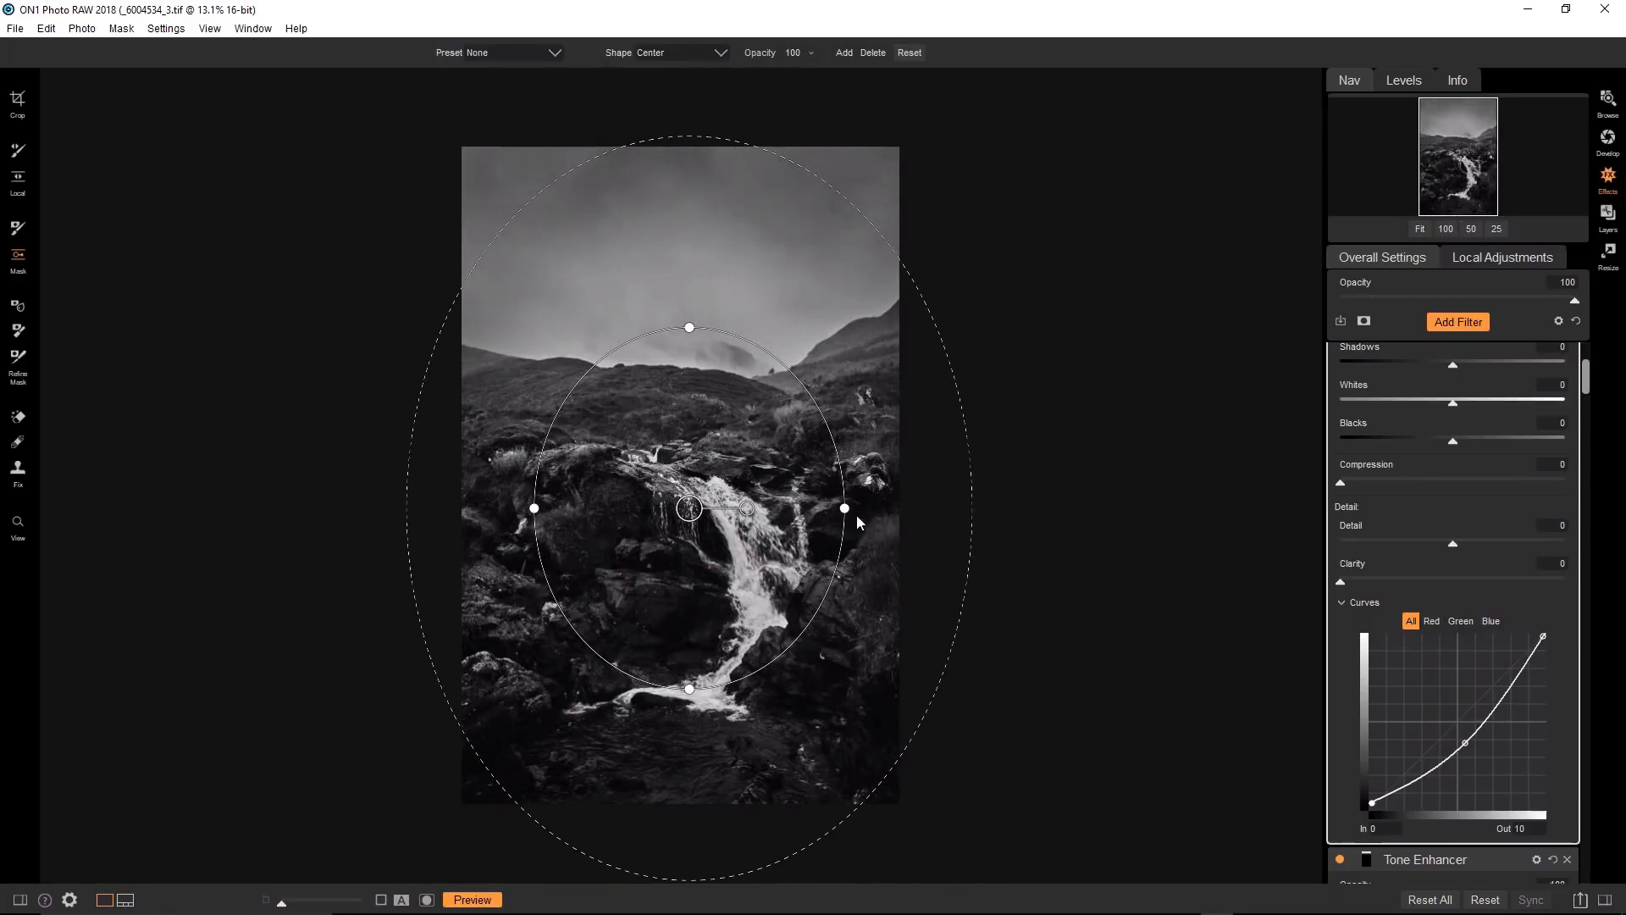
left_click_drag(846, 511, 805, 509)
left_click_drag(693, 343, 691, 372)
left_click_drag(698, 512, 722, 520)
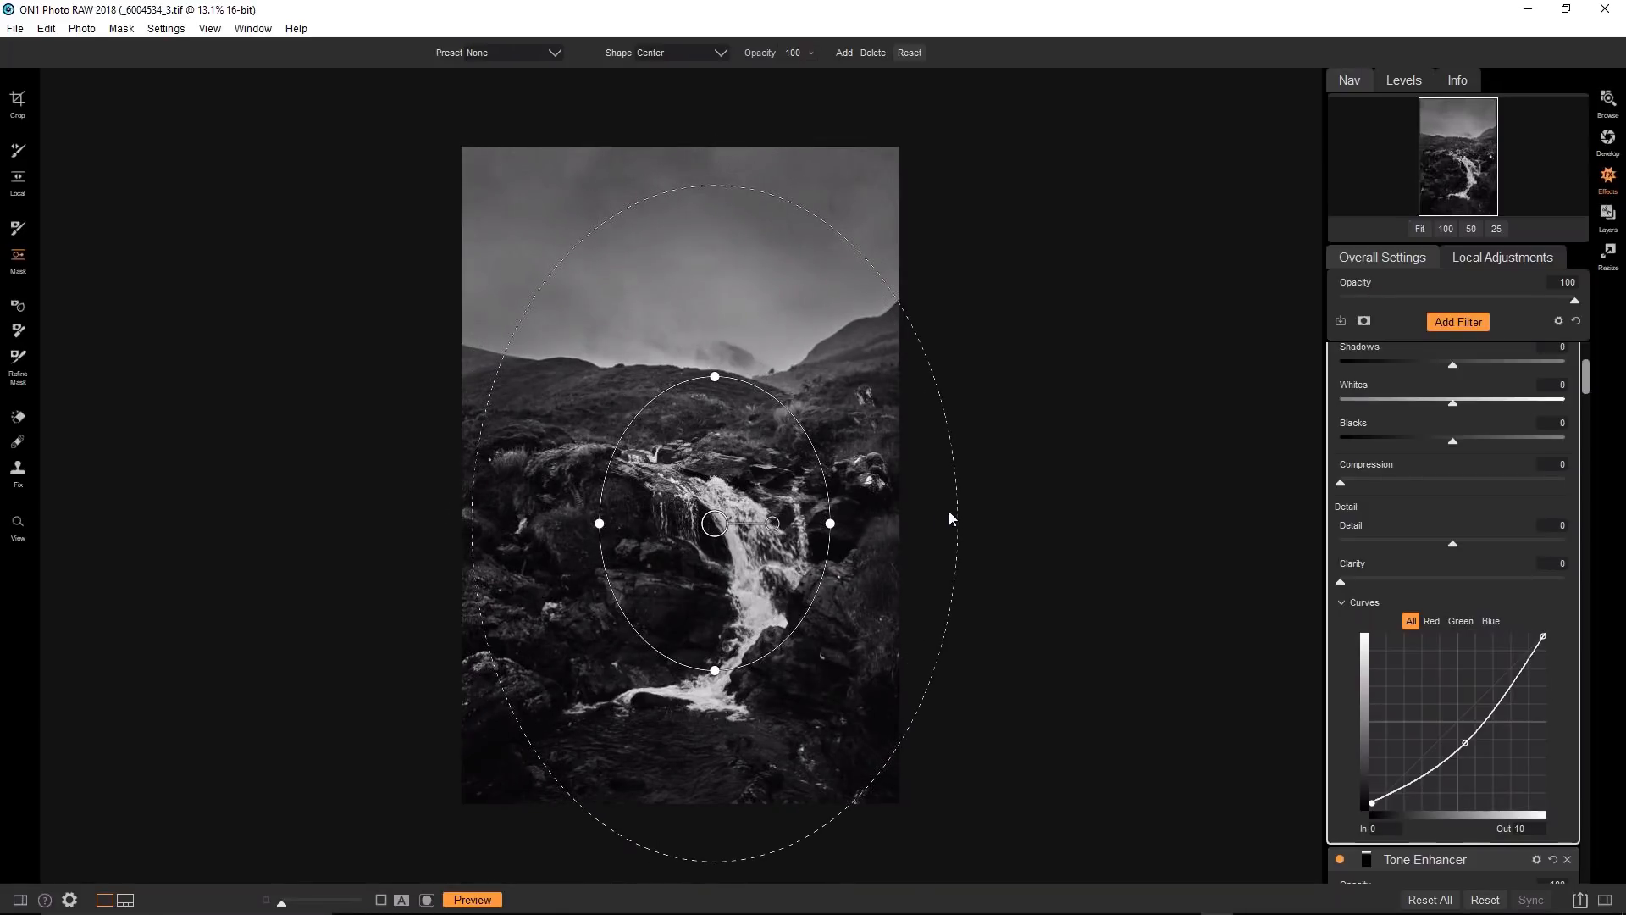
mouse_move(971, 508)
left_mouse_down()
mouse_move(907, 512)
mouse_move(950, 509)
left_mouse_up()
key("b")
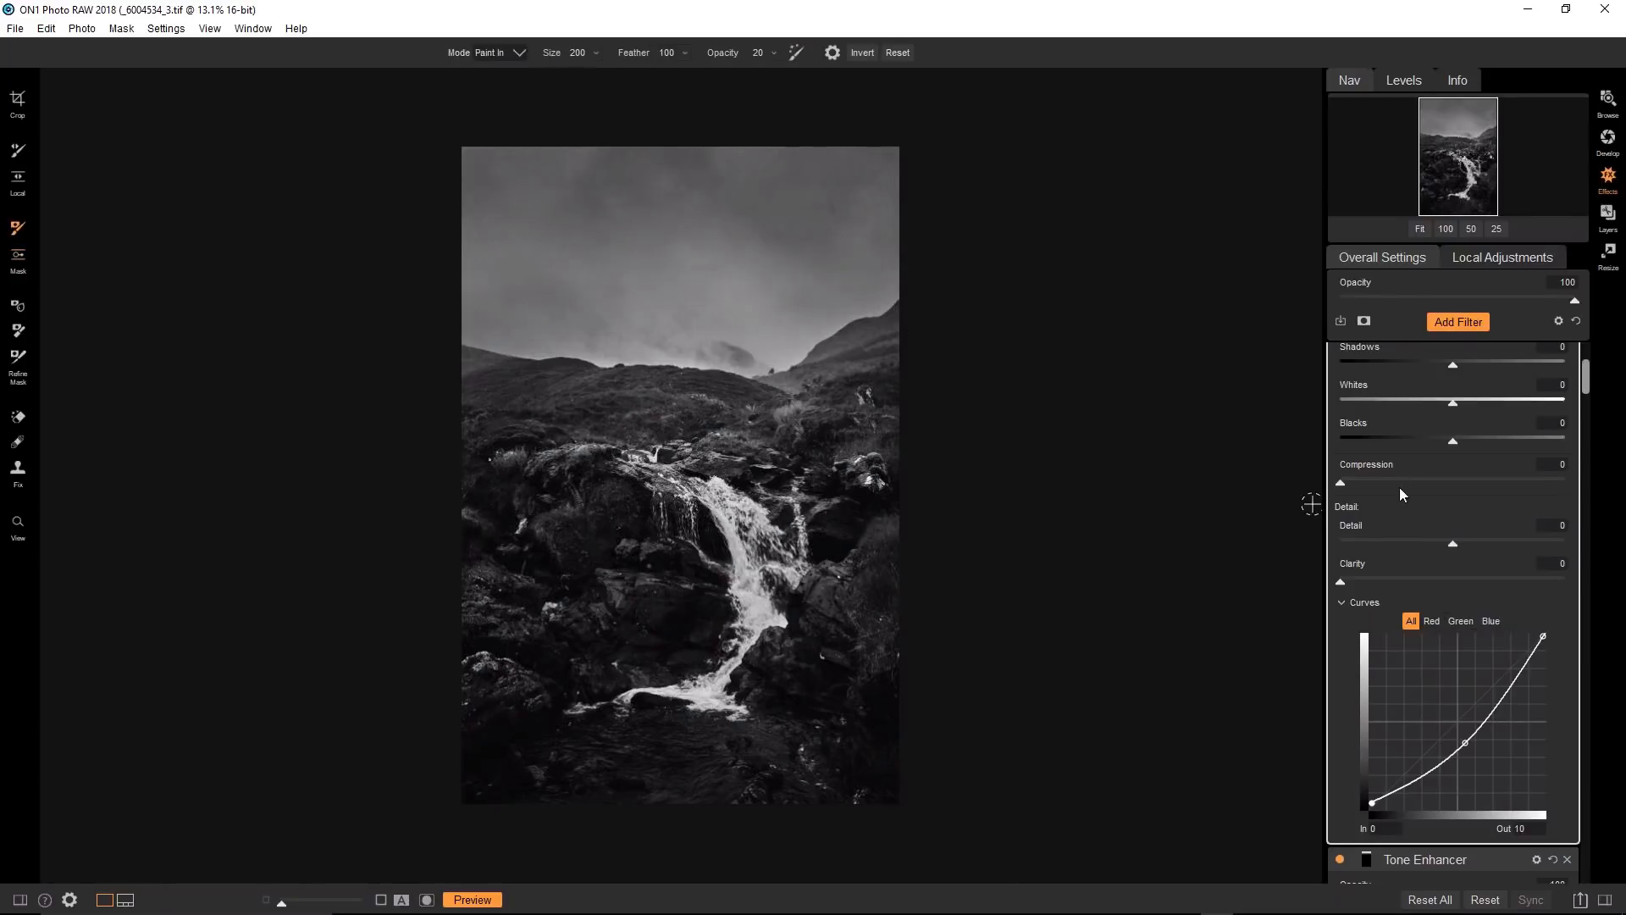
Compare the photo with and without the vignette-masked Tone Enhancer and check the histogram.
scroll(1399, 486, "up", 3)
left_click(1341, 357)
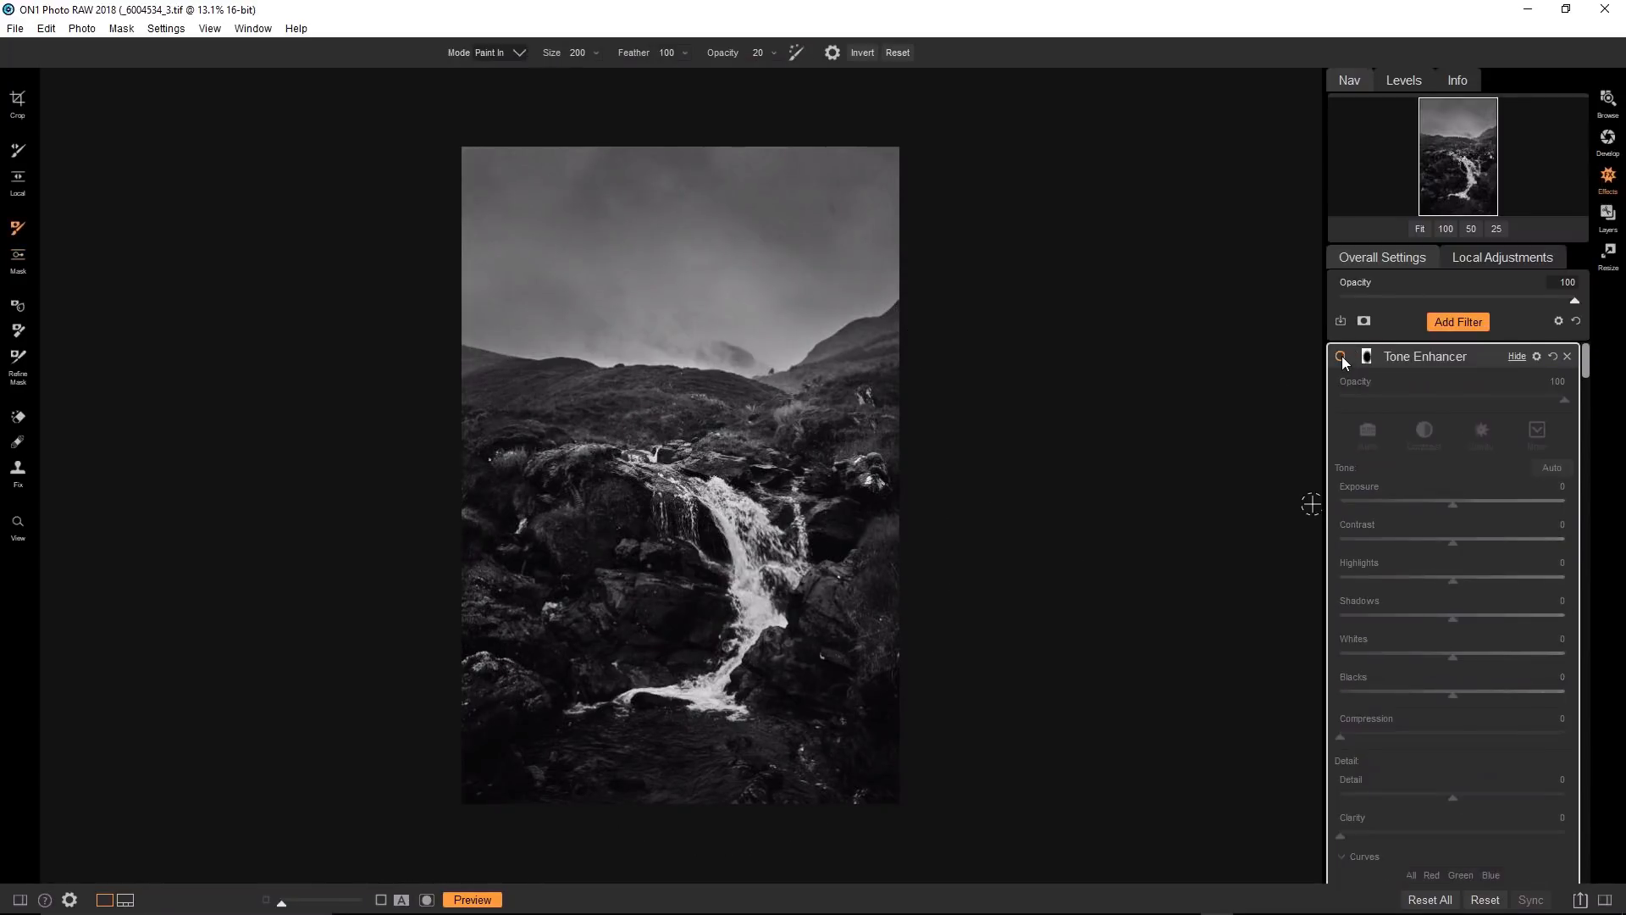
left_click(1340, 356)
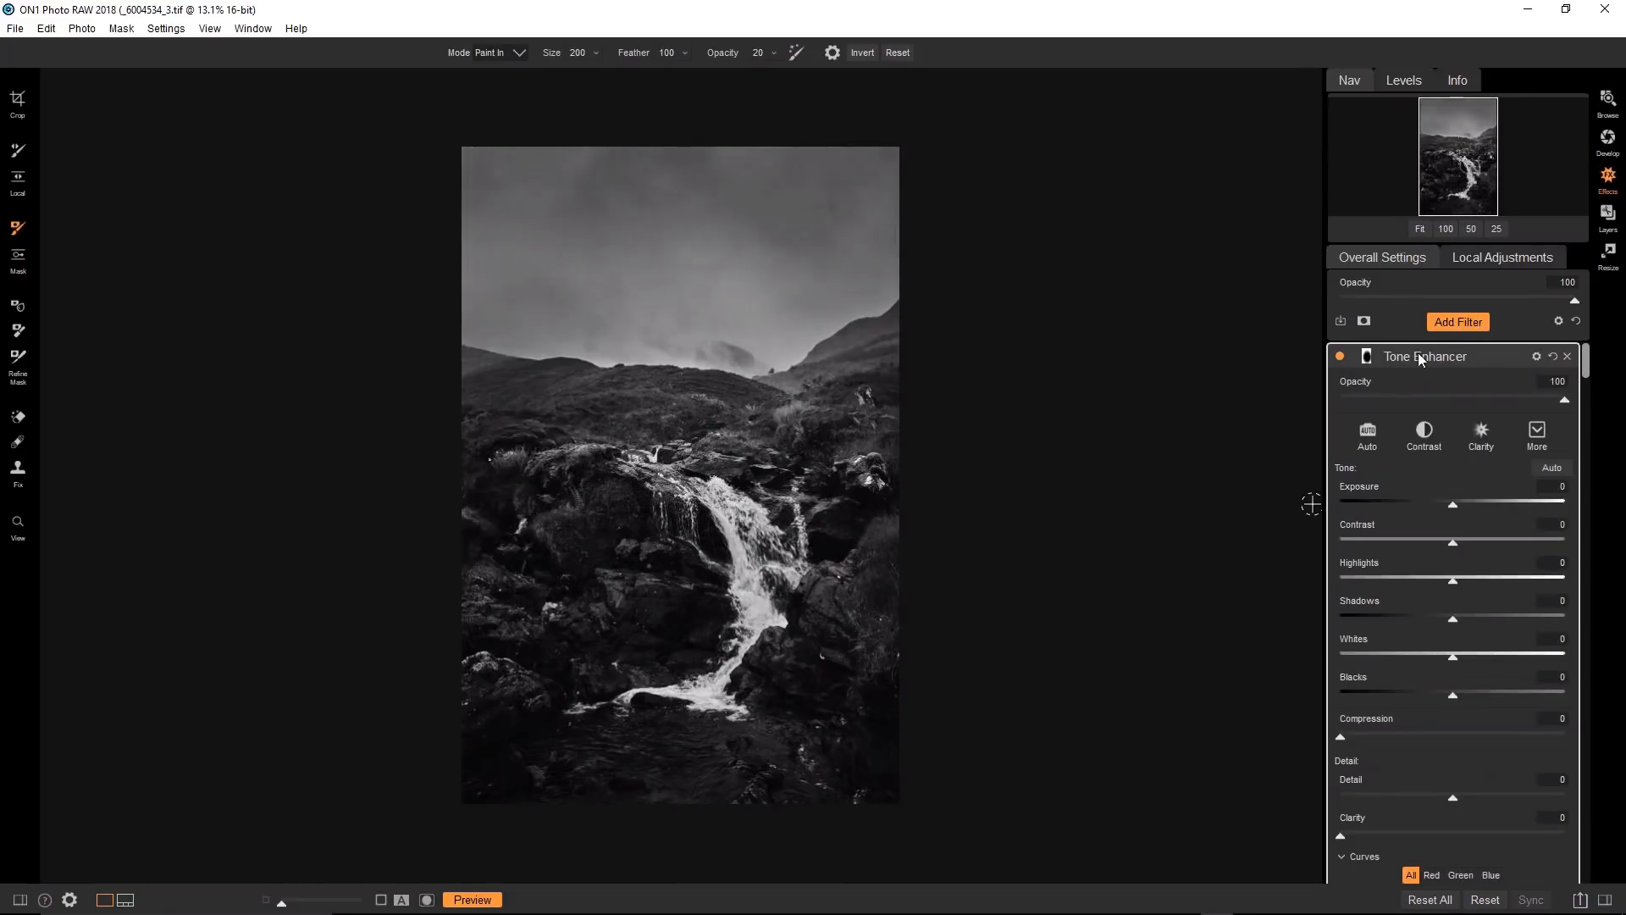
left_click(1403, 82)
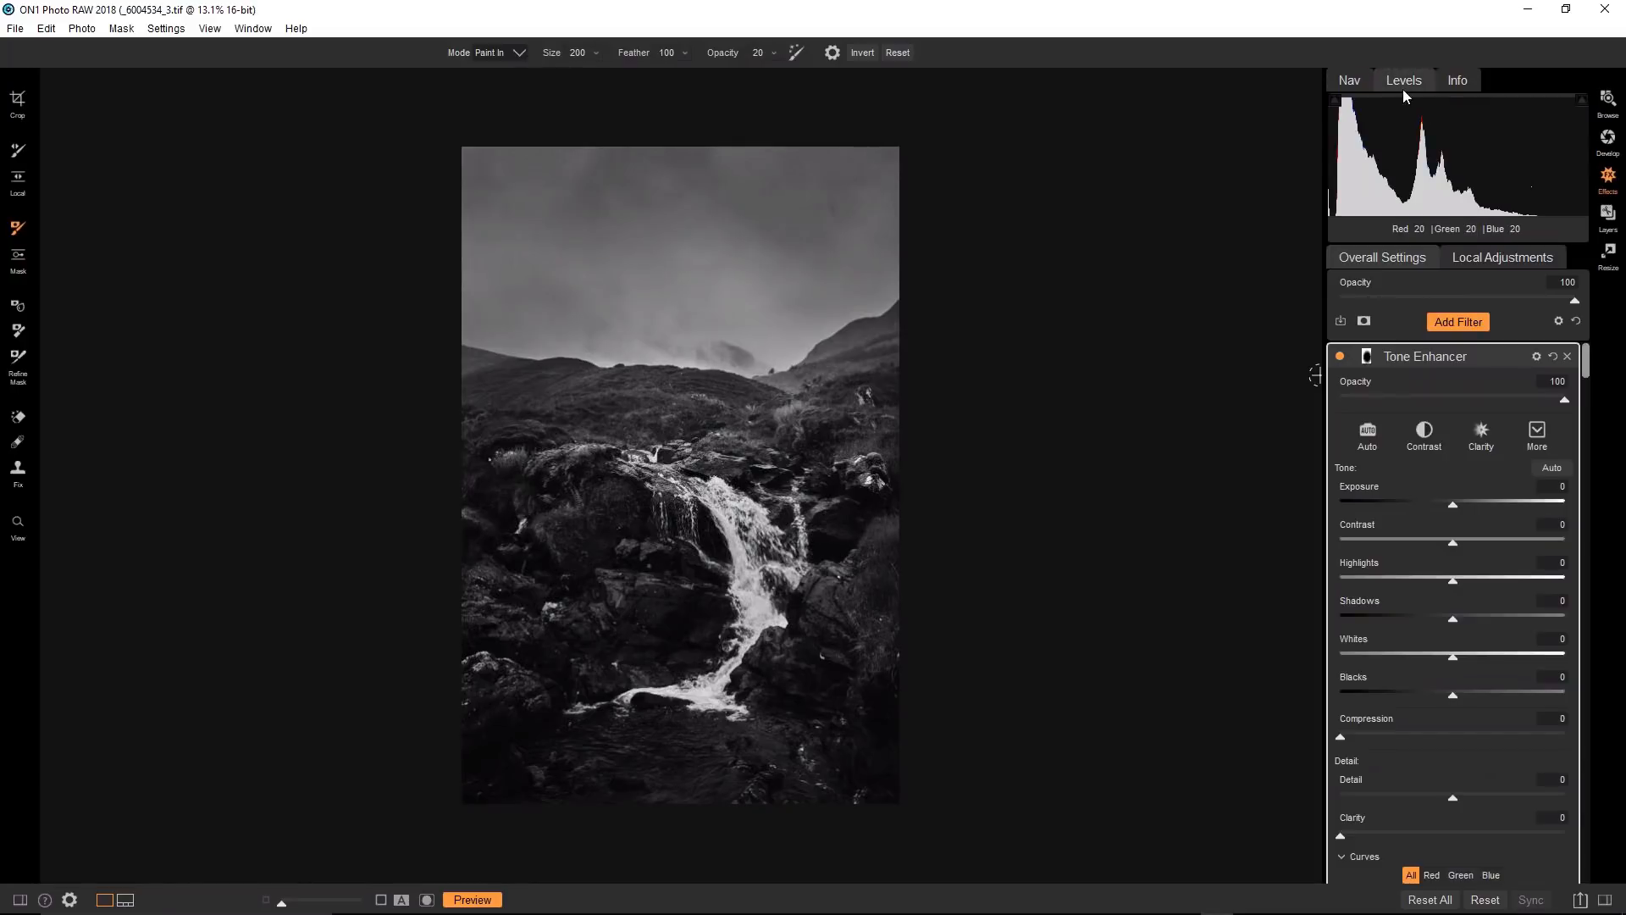
left_click(1351, 81)
Add another Tone Enhancer with a brightening curve, midpoint at about In 137, Out 177 and shadow point at In 52, Out 74.
left_click(1458, 322)
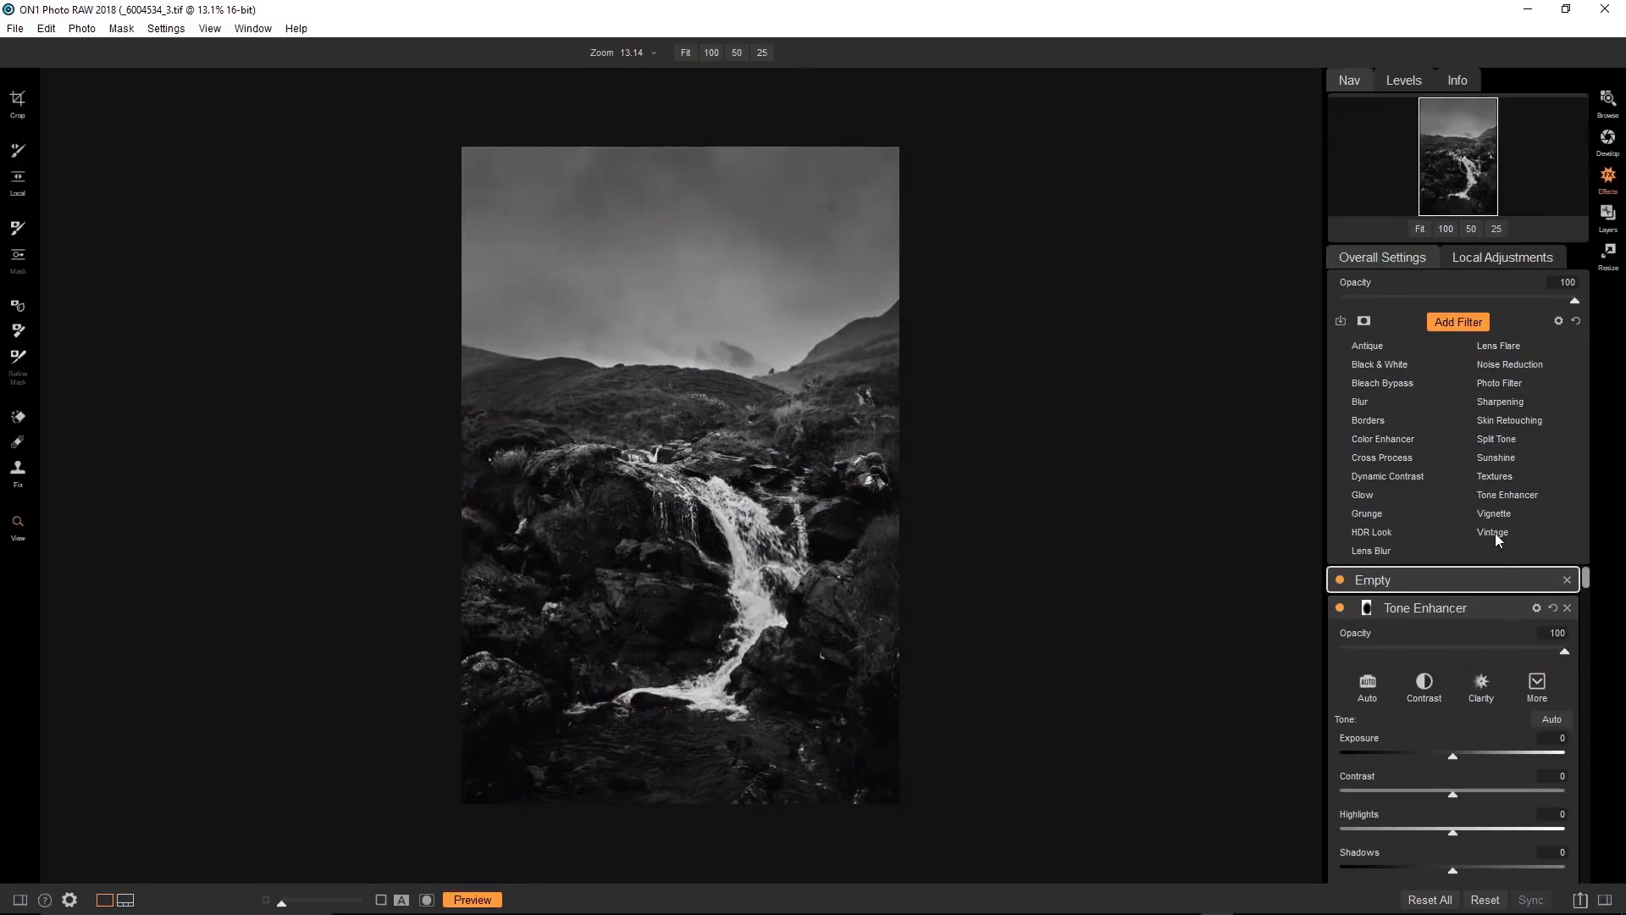
left_click(1503, 497)
scroll(1466, 831, "down", 3)
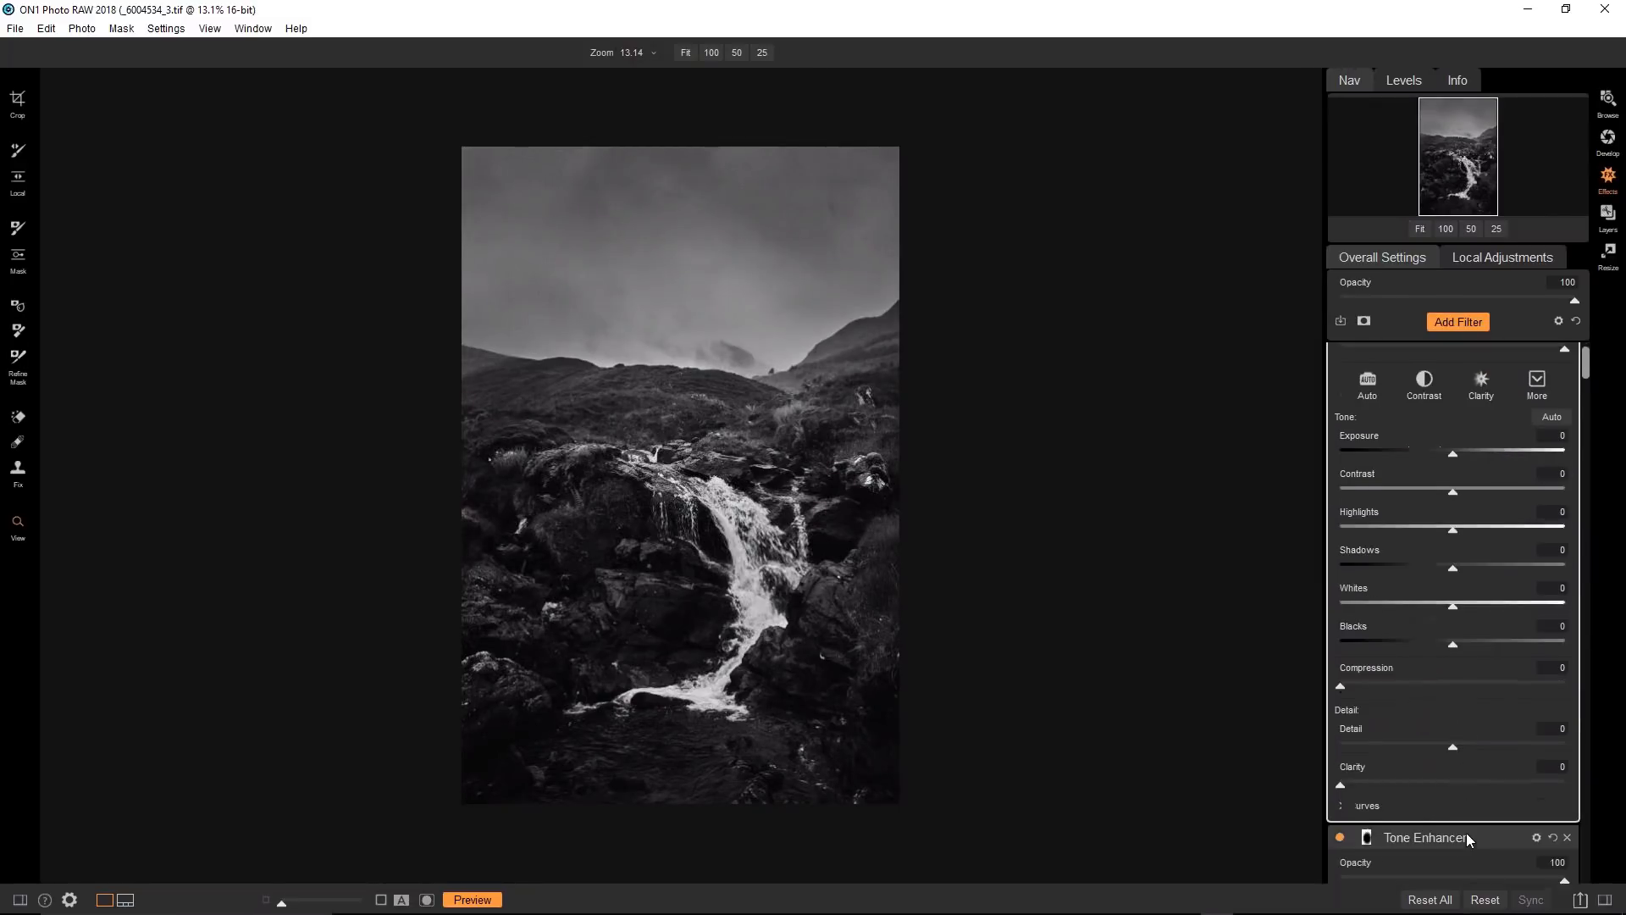
left_click(1341, 704)
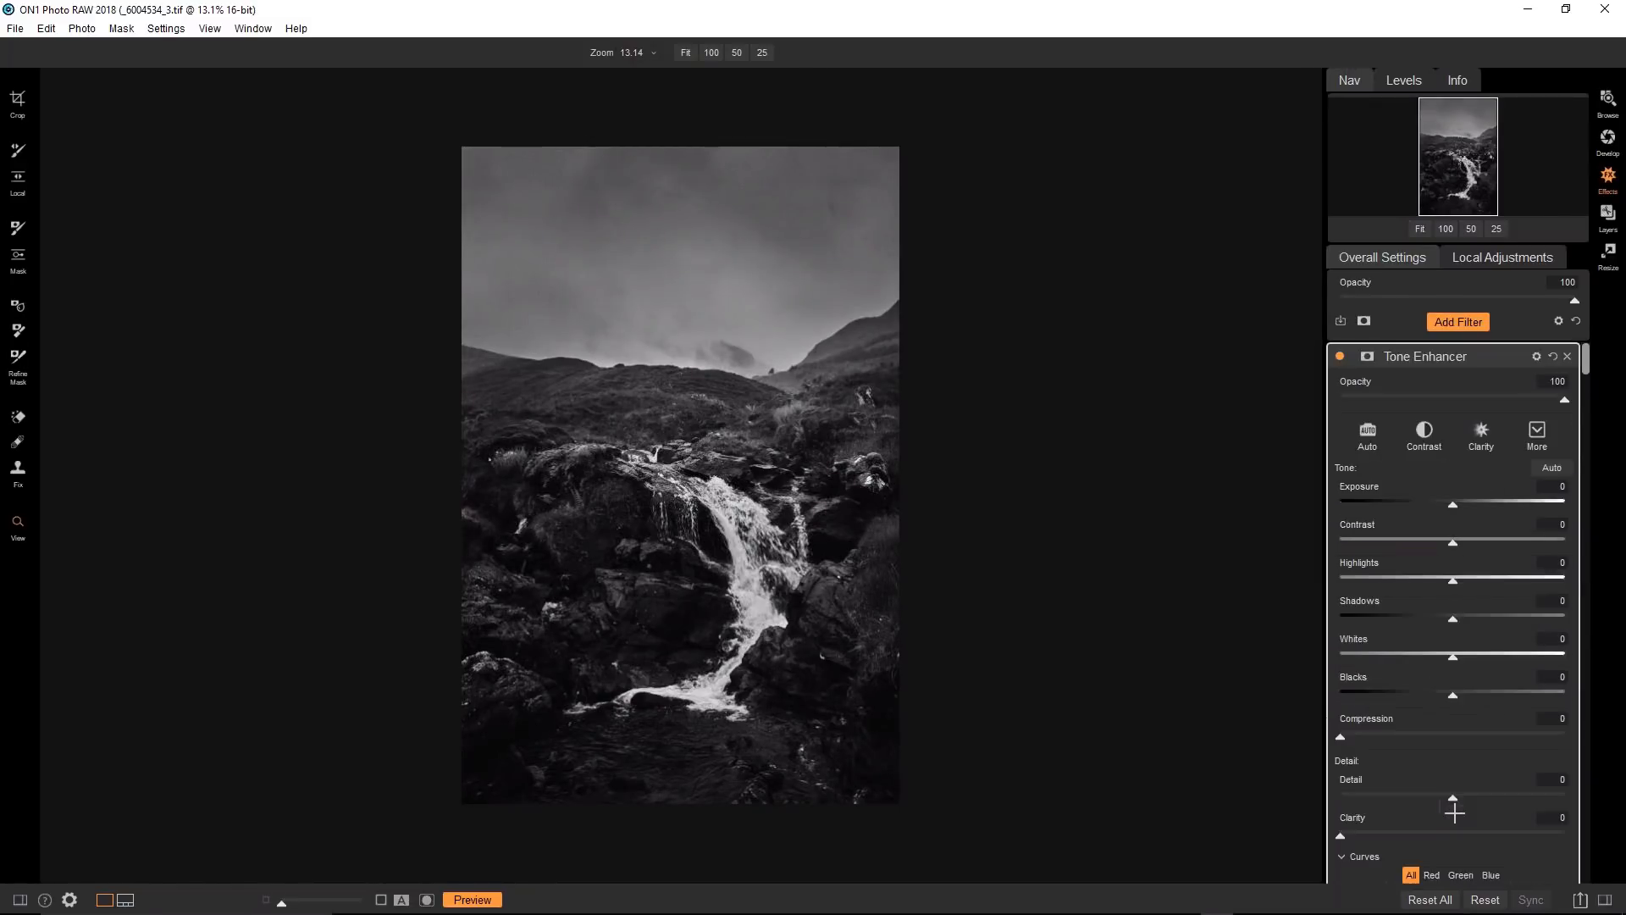
scroll(1461, 688, "down", 3)
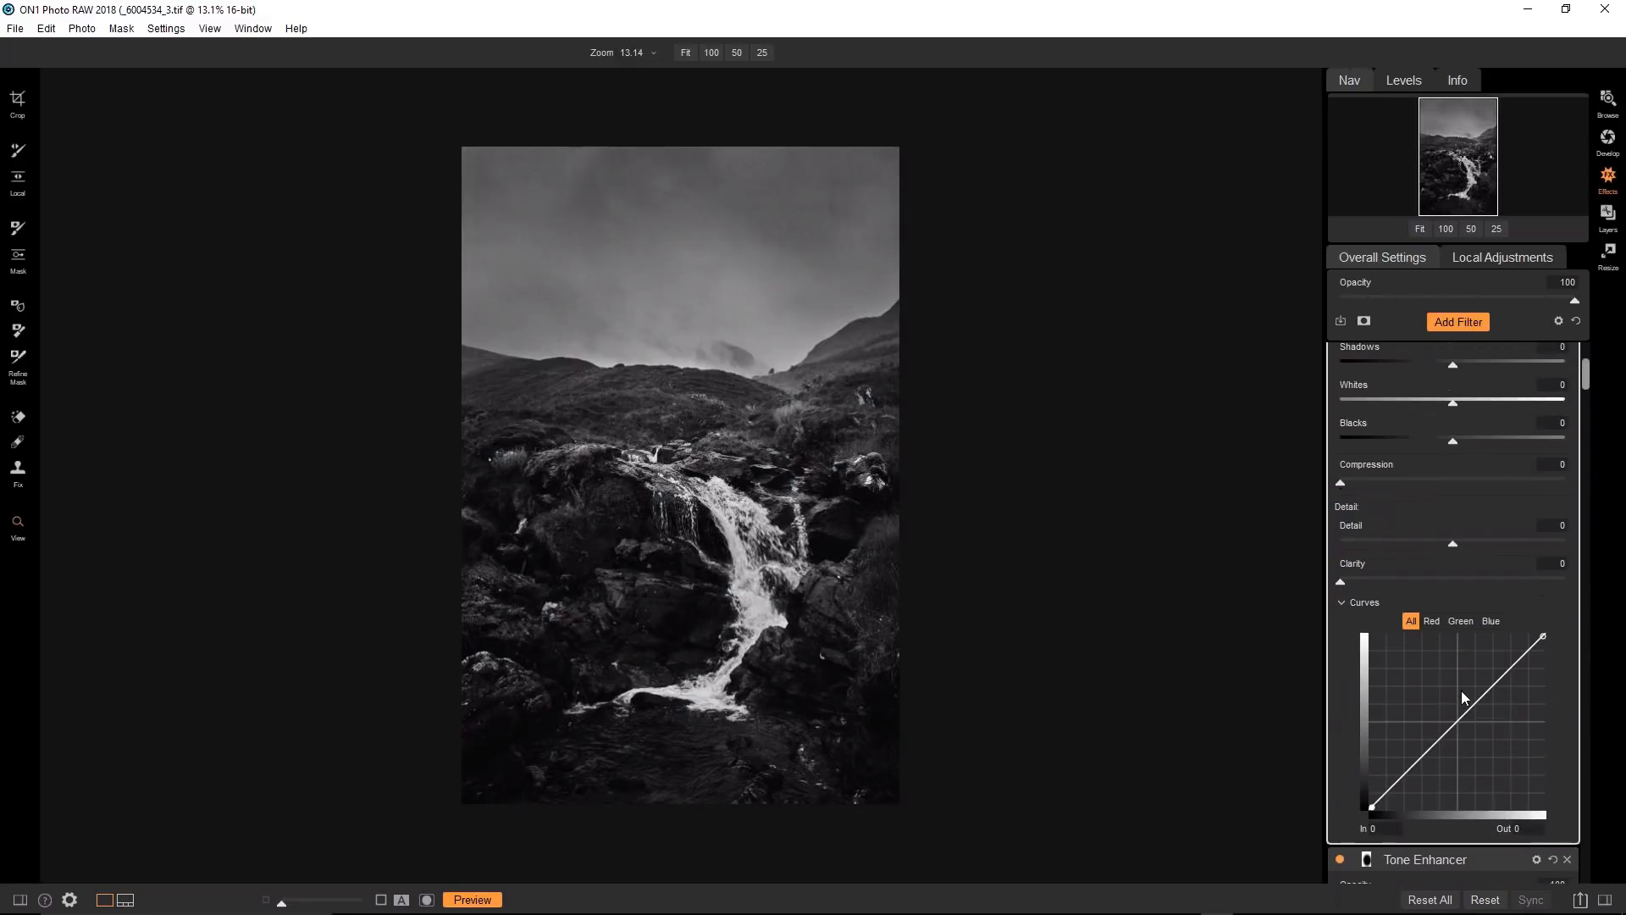
left_click_drag(1456, 723, 1464, 688)
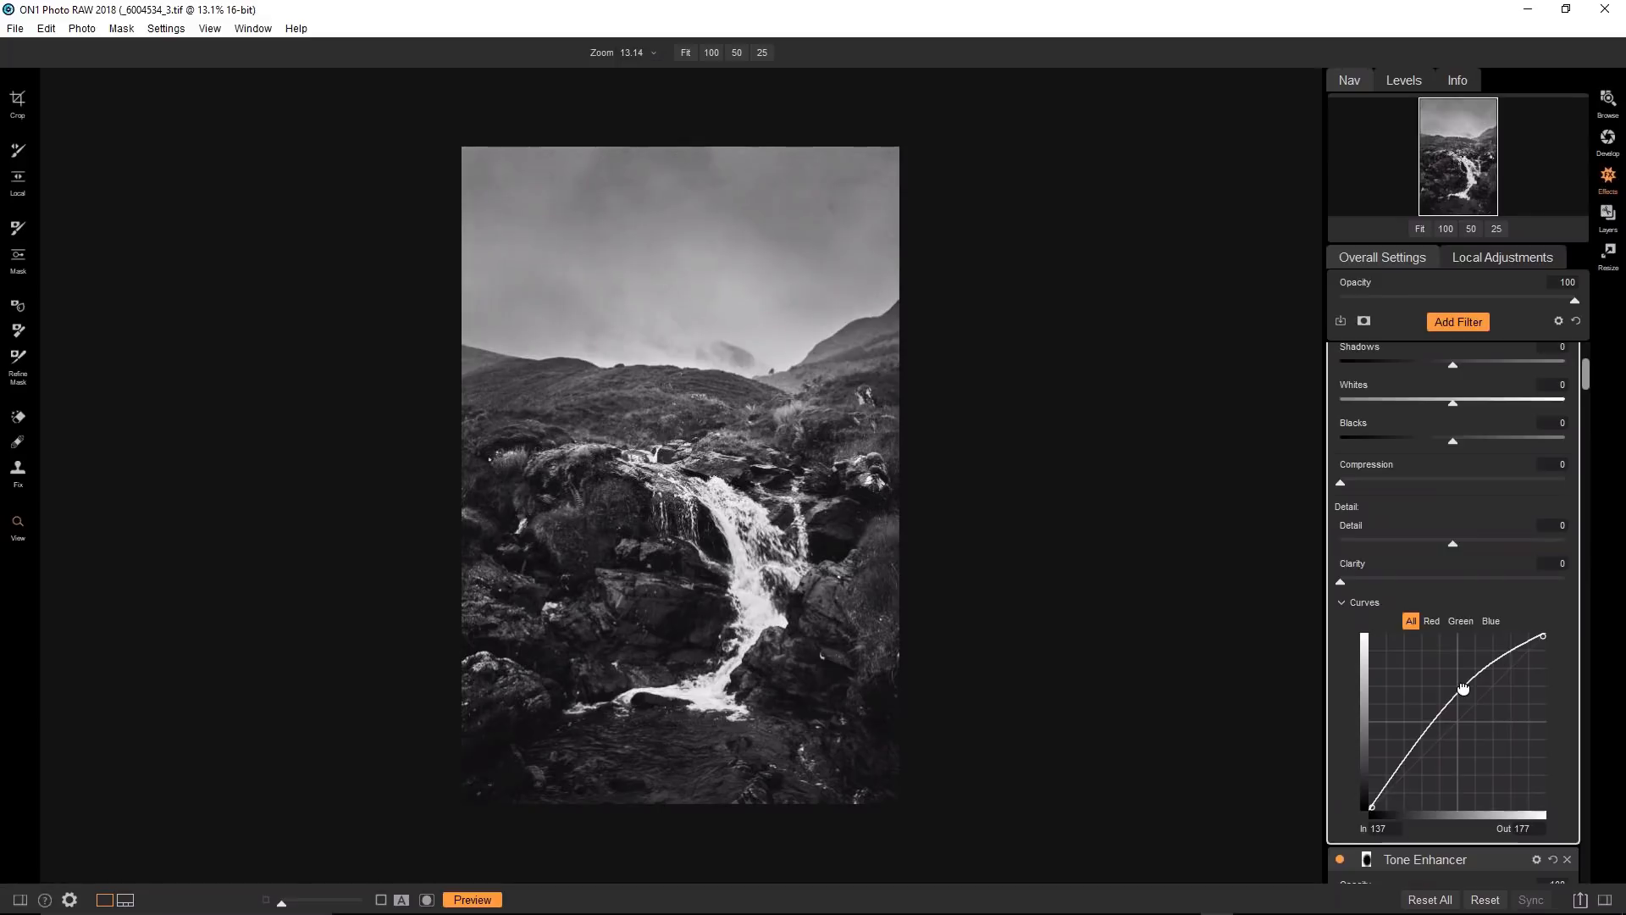
left_click(1403, 763)
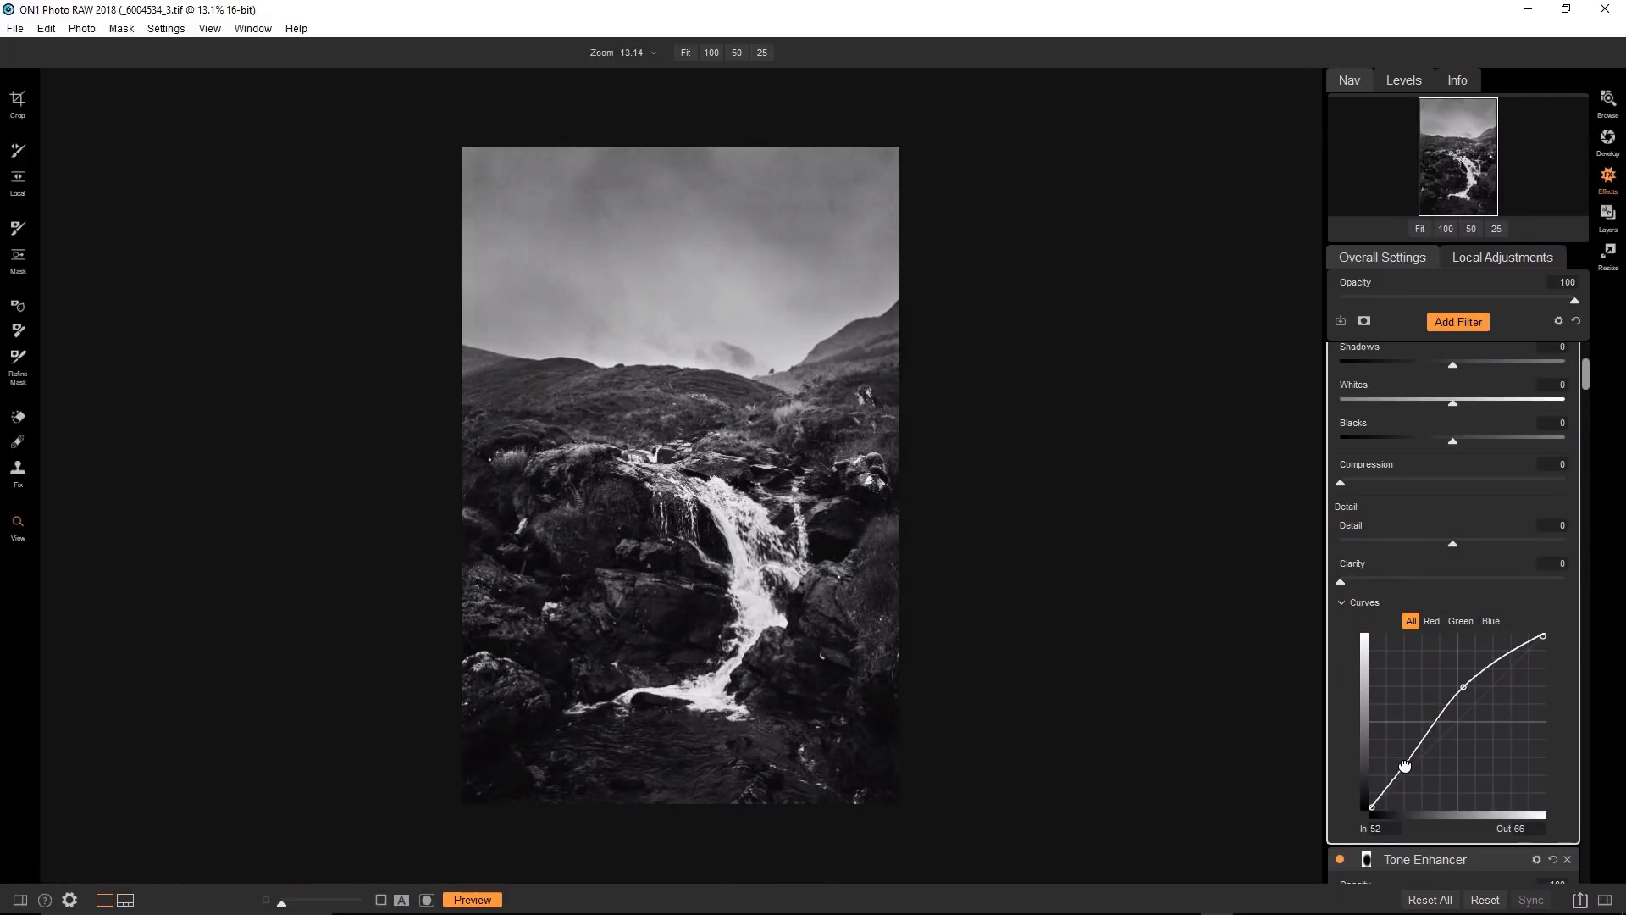
left_click_drag(1404, 765, 1405, 760)
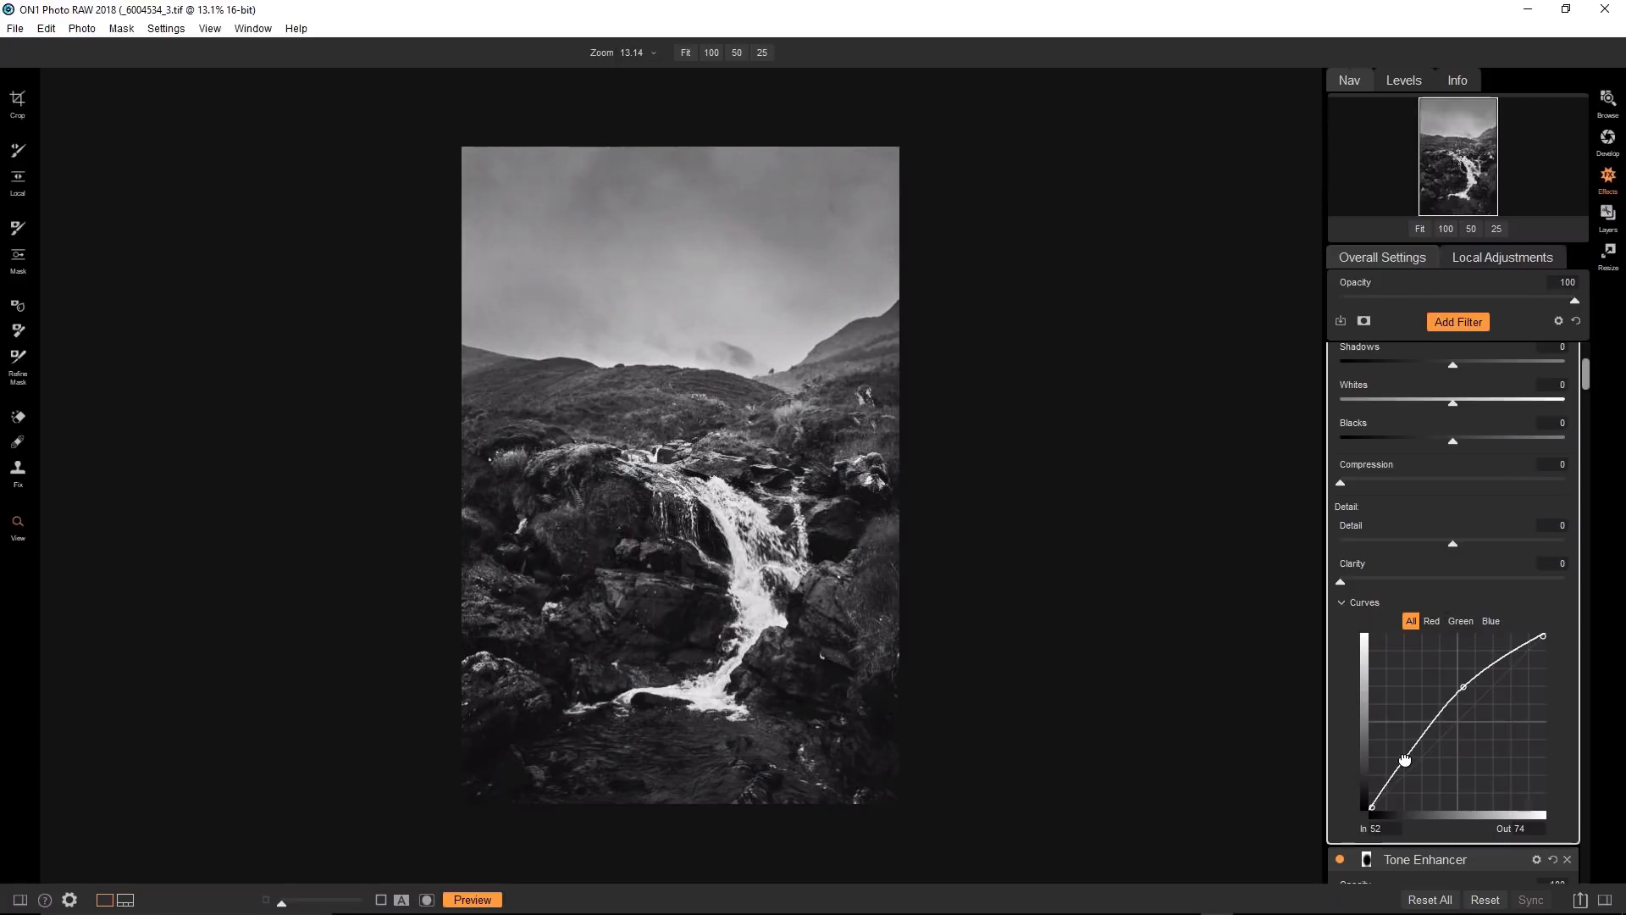
left_click(1463, 686)
scroll(1440, 526, "up", 5)
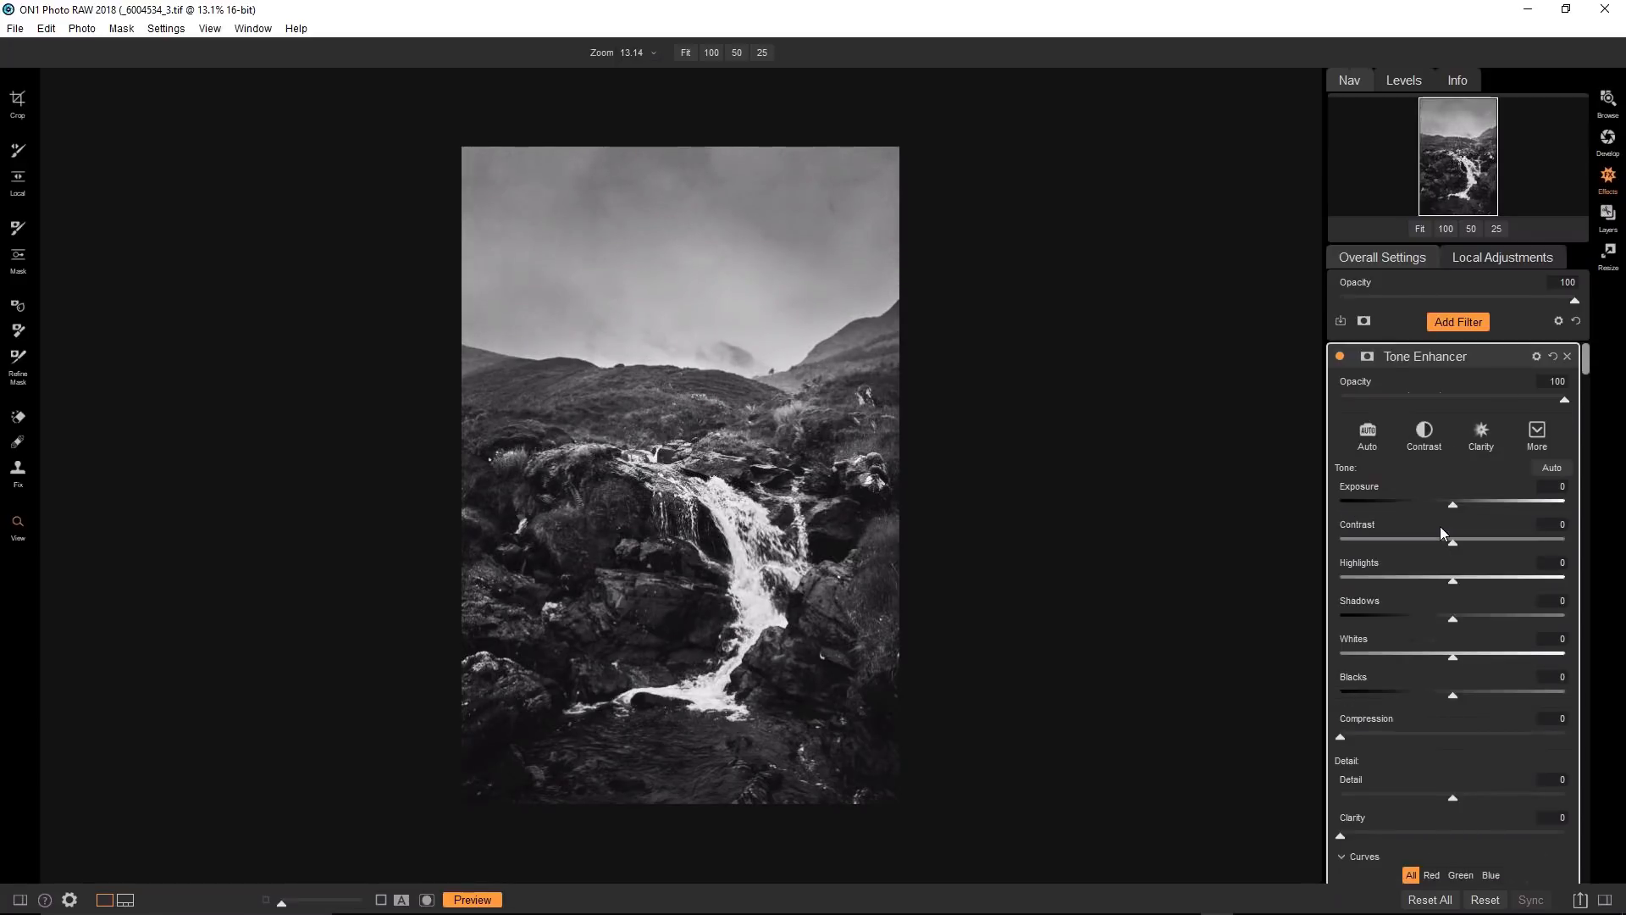
Place a Vignette preset mask near the middle of the photo on the brightening Tone Enhancer and invert the mask.
left_click(17, 262)
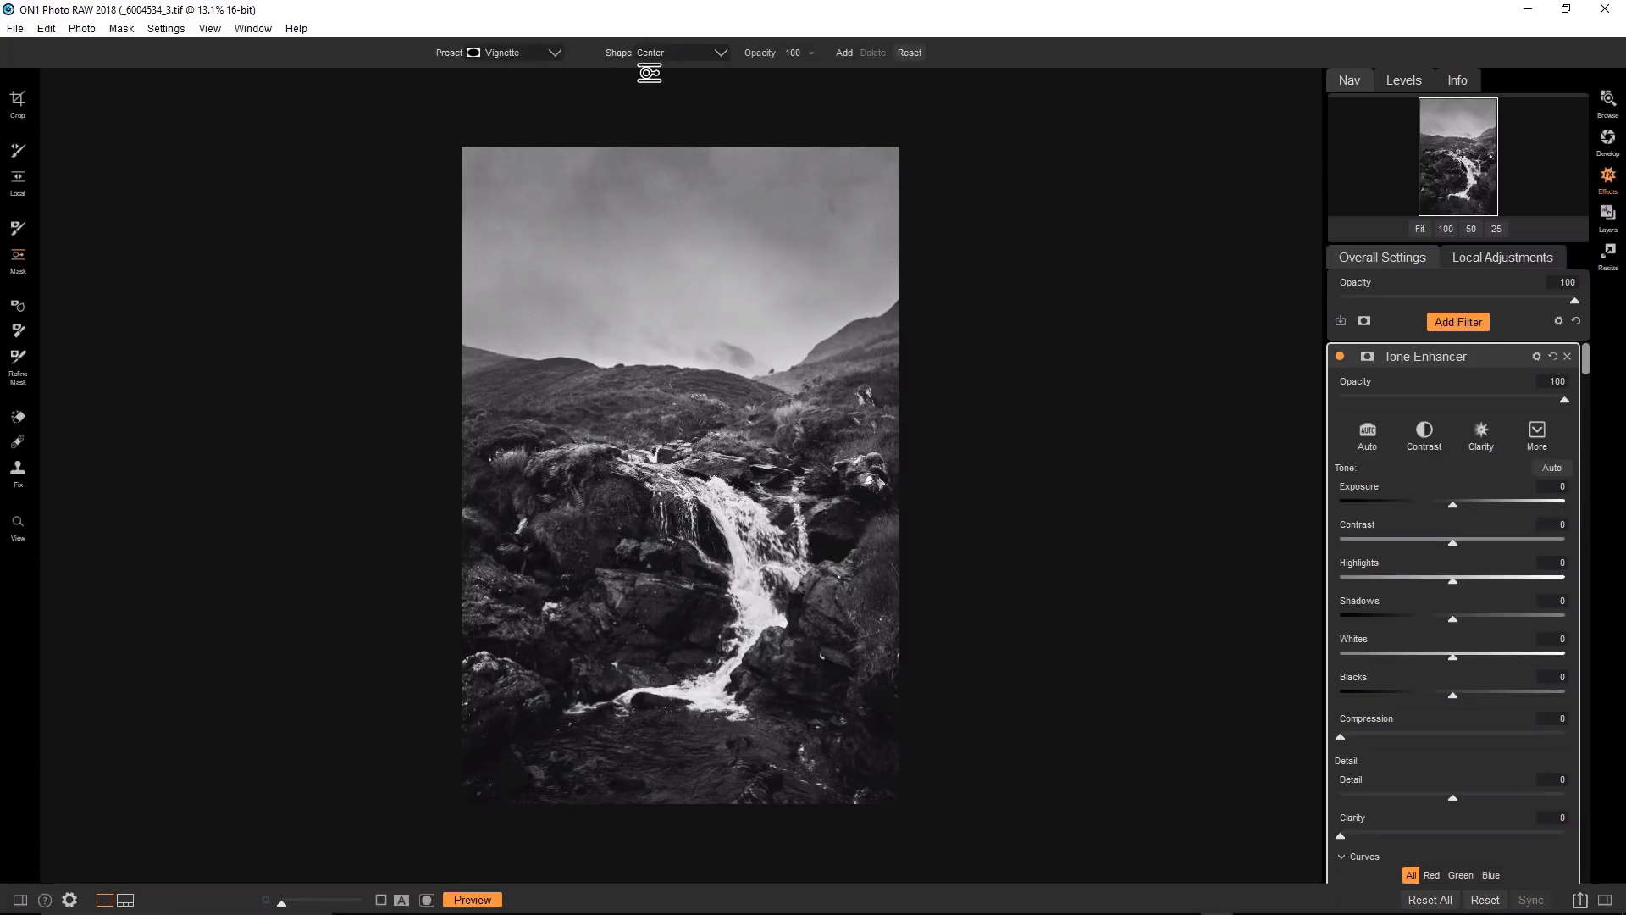
left_click(699, 468)
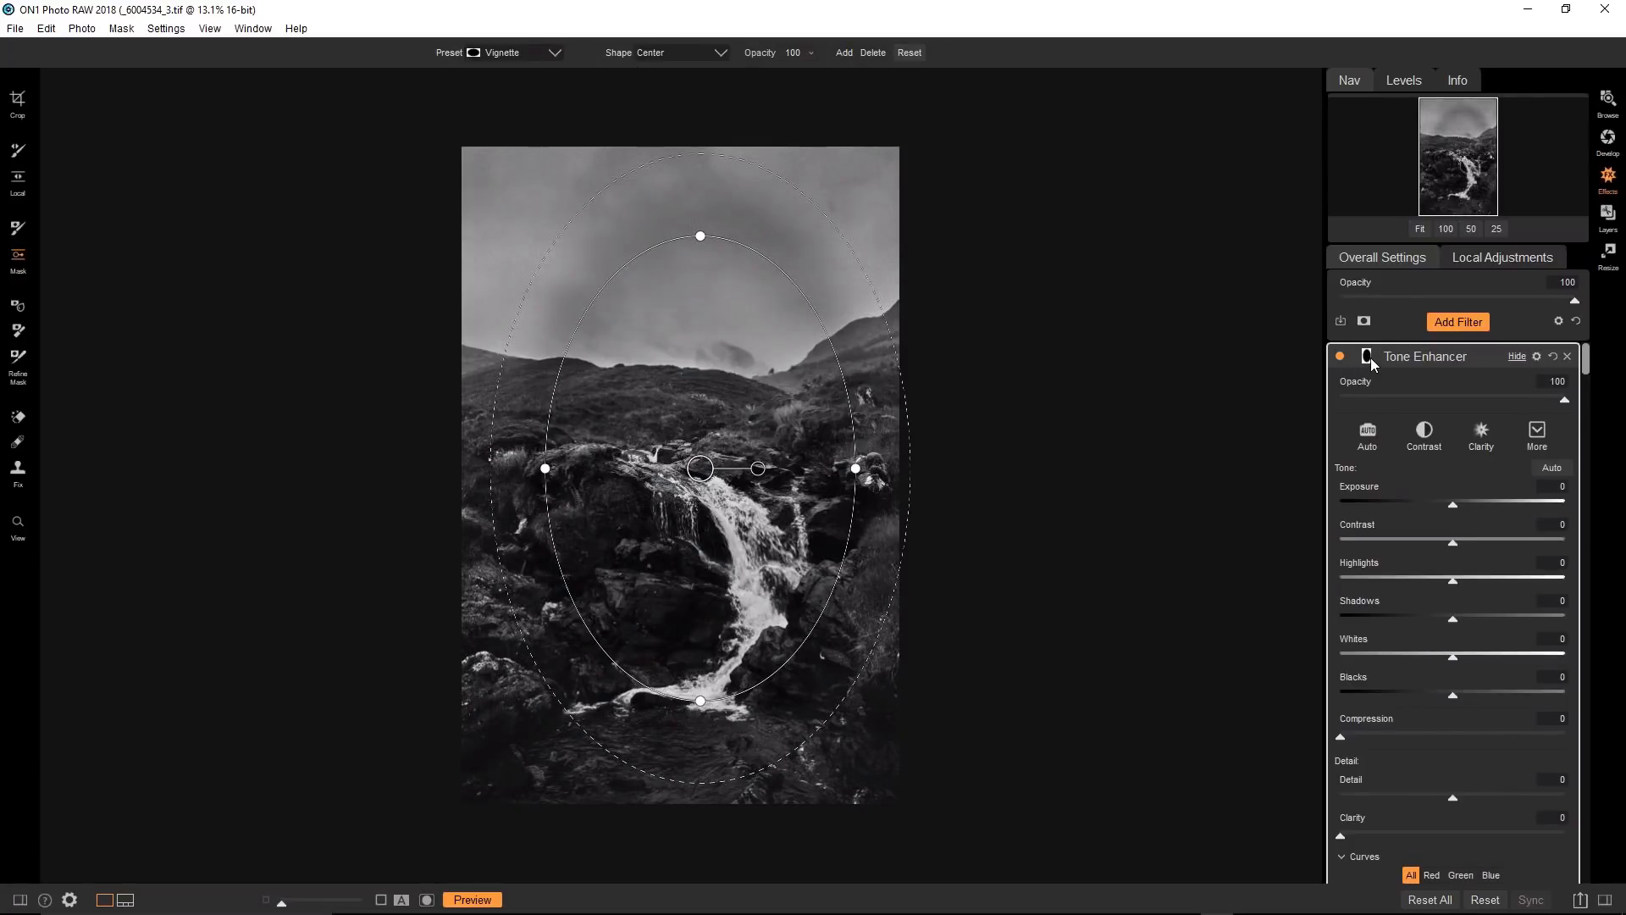
left_click(1369, 358)
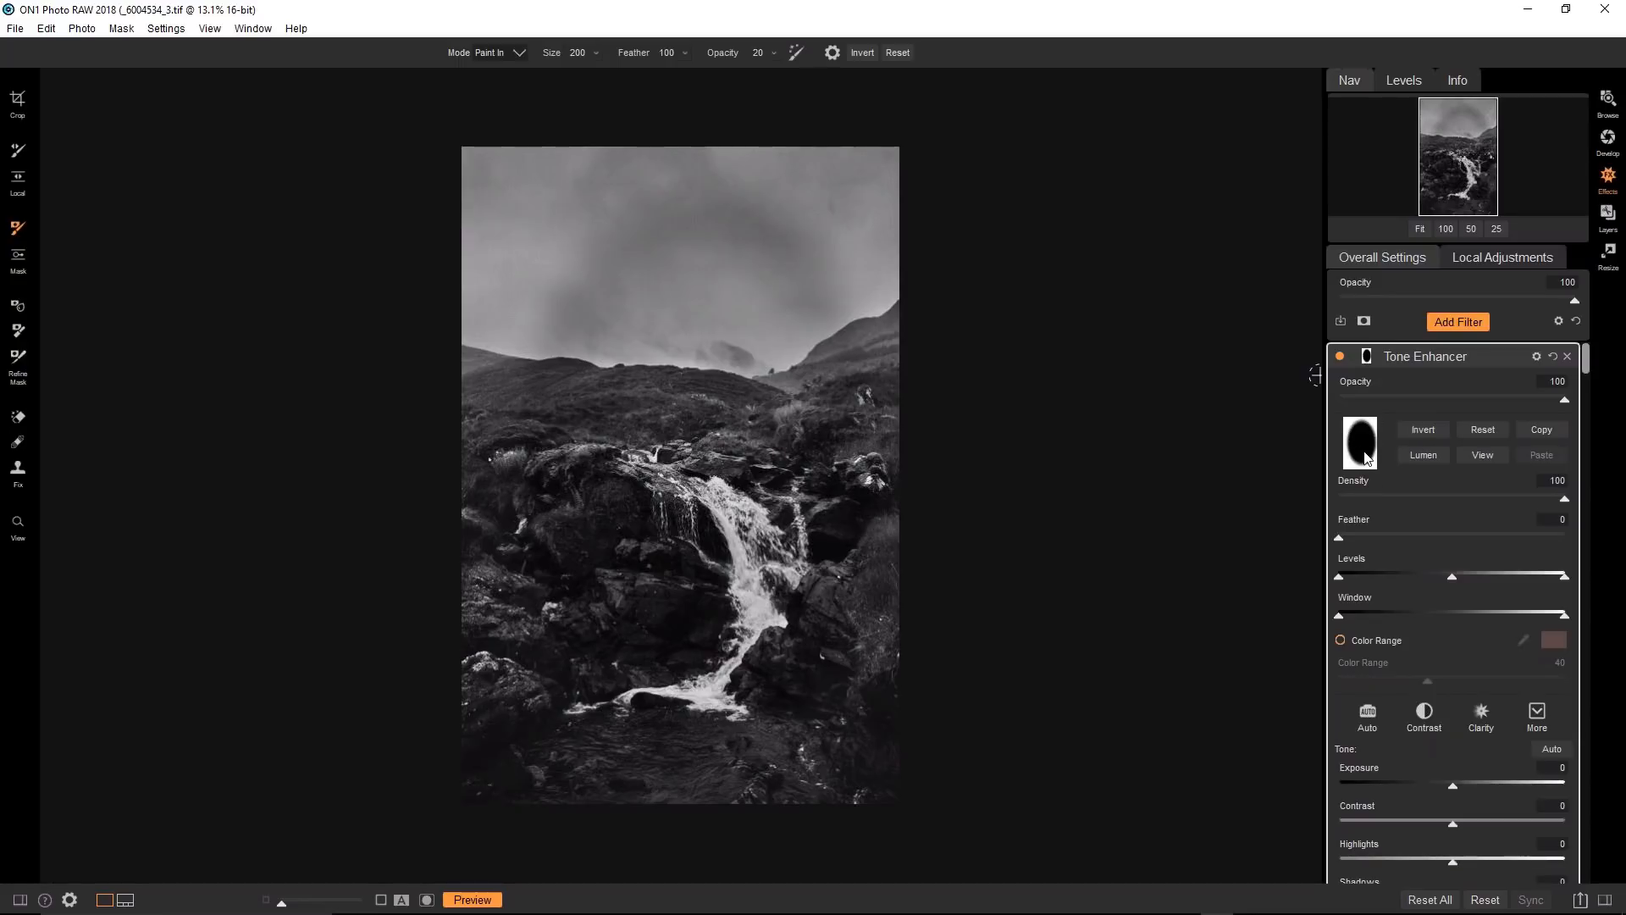
left_click(1428, 432)
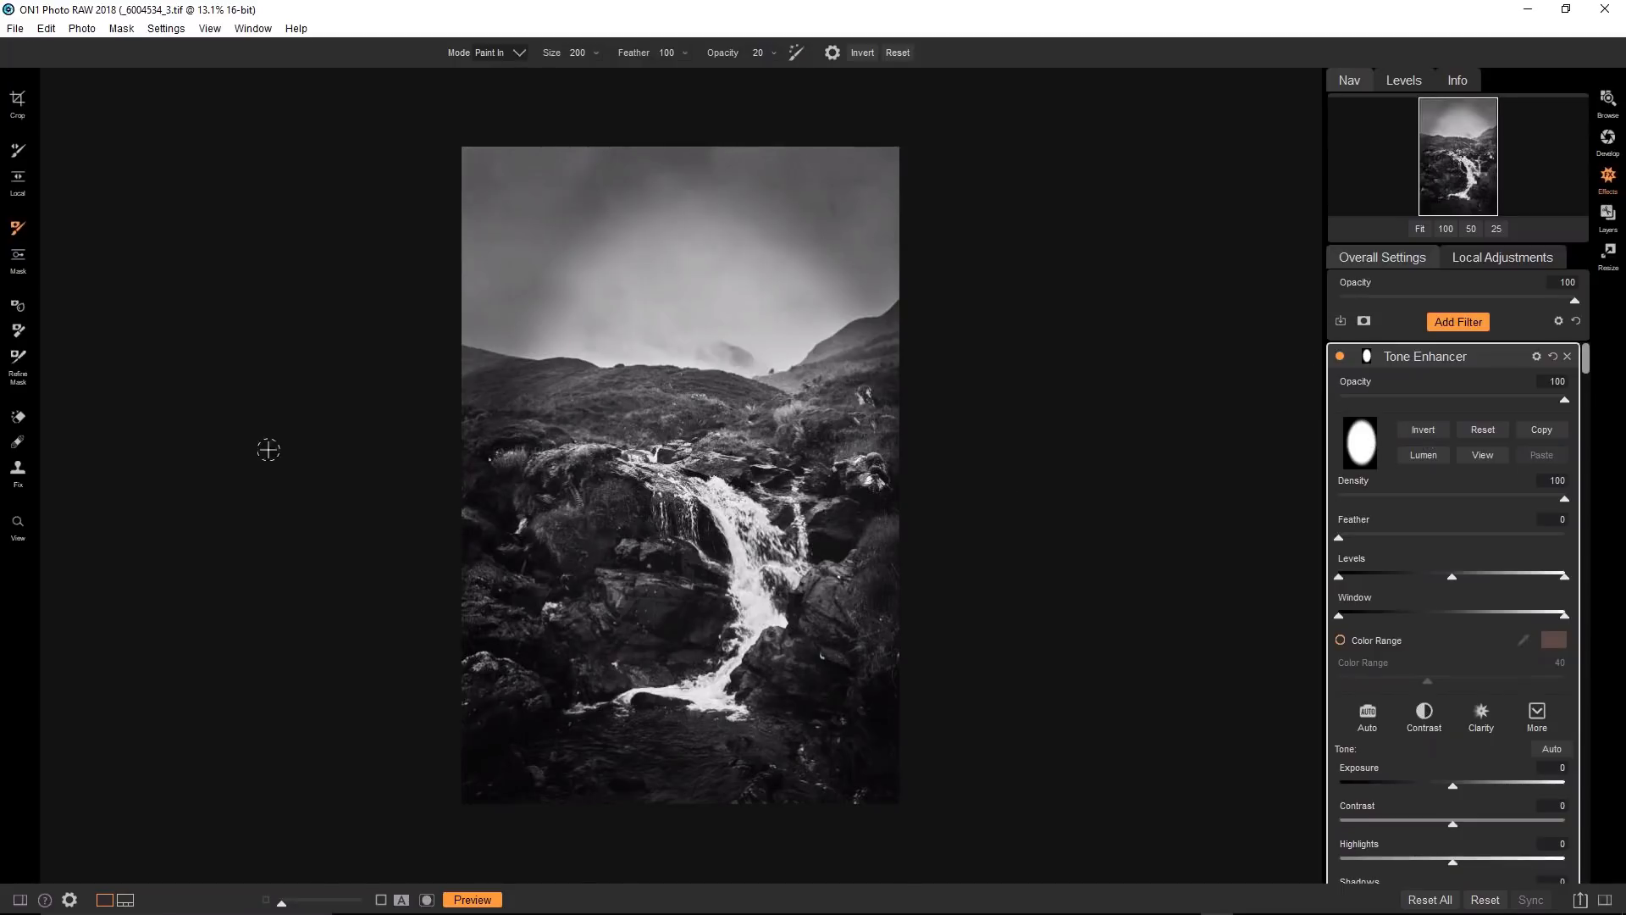
Shrink the inverted vignette mask to a small circle centred on the waterfall and widen its feather.
left_click(13, 264)
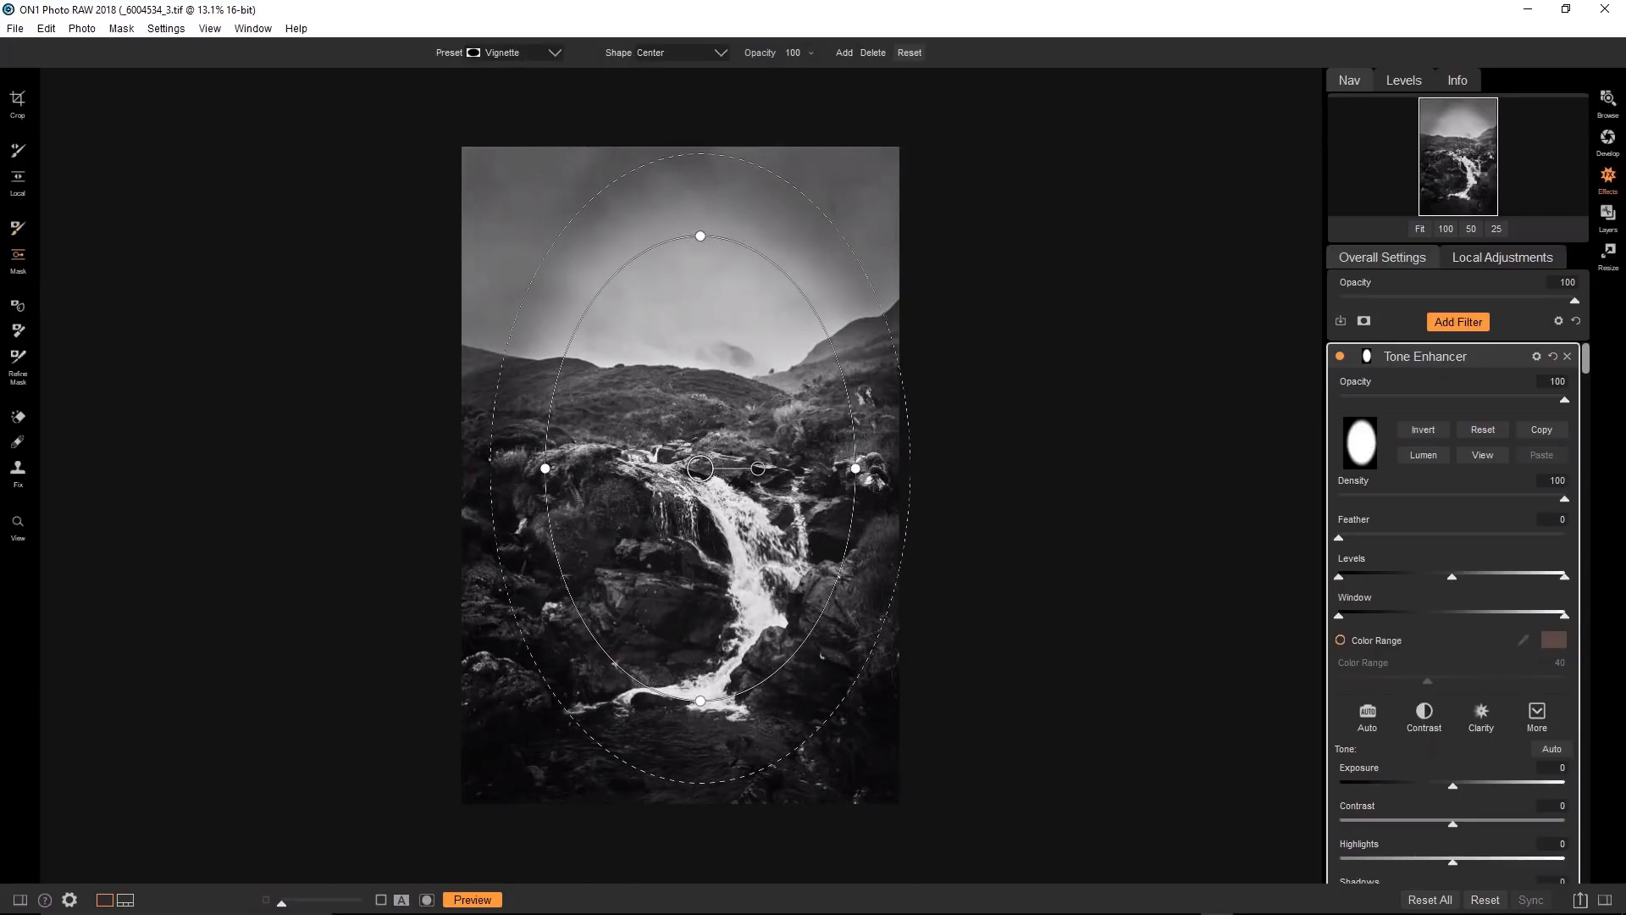
left_click_drag(700, 237, 700, 335)
left_click_drag(707, 467, 717, 515)
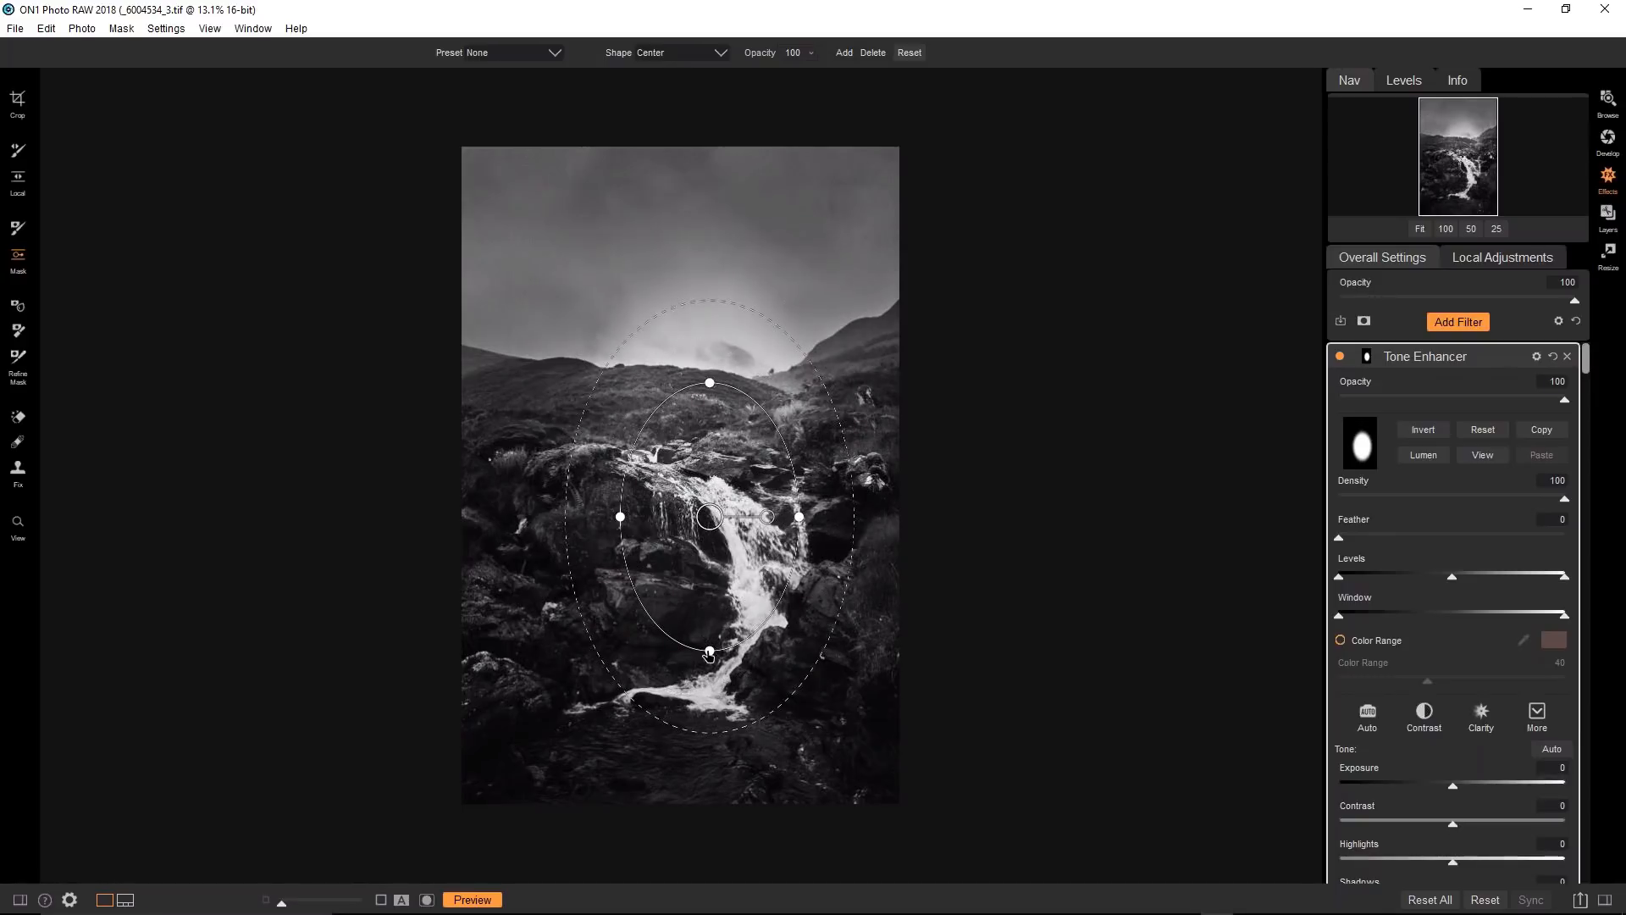
left_click_drag(709, 654, 710, 606)
left_click_drag(709, 516, 902, 551)
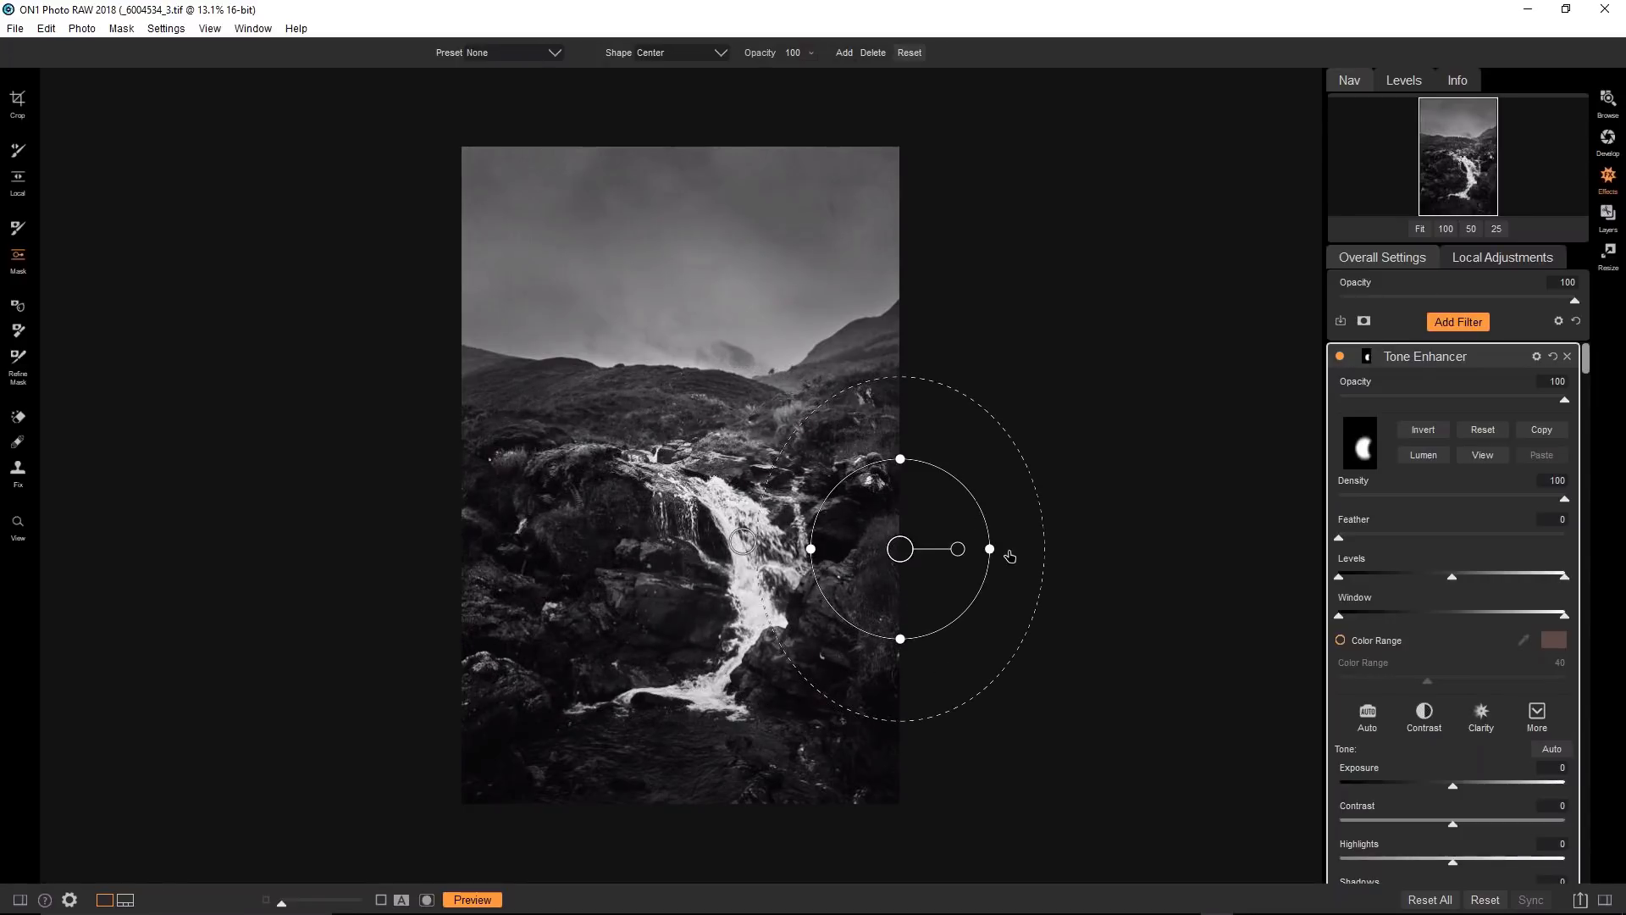
left_click(879, 55)
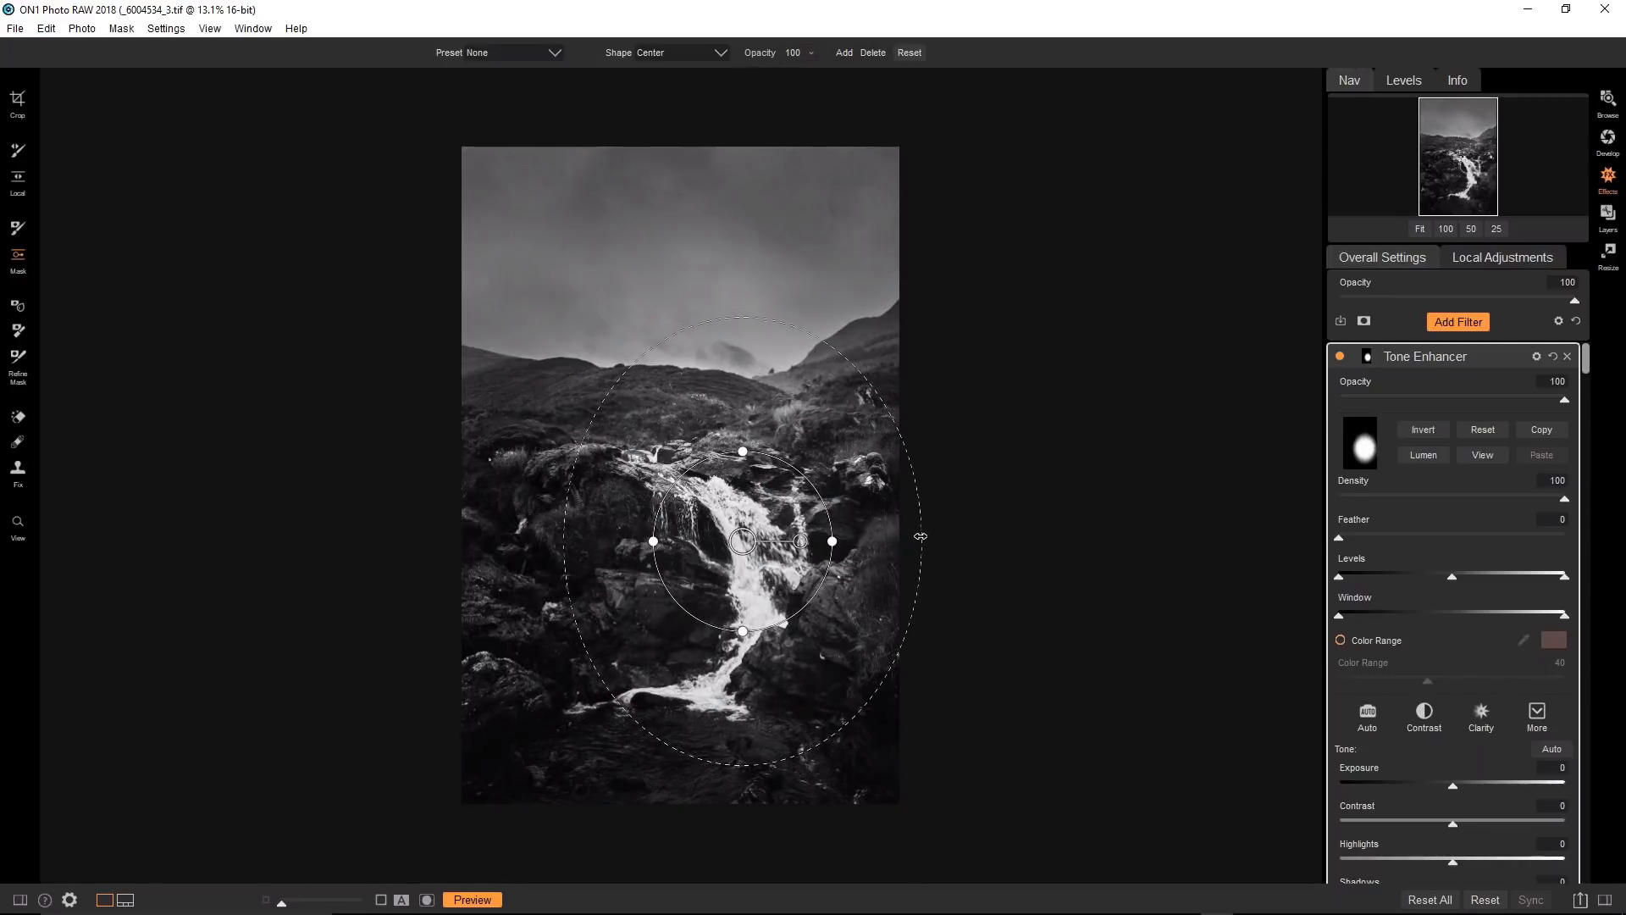
left_click_drag(749, 453, 743, 477)
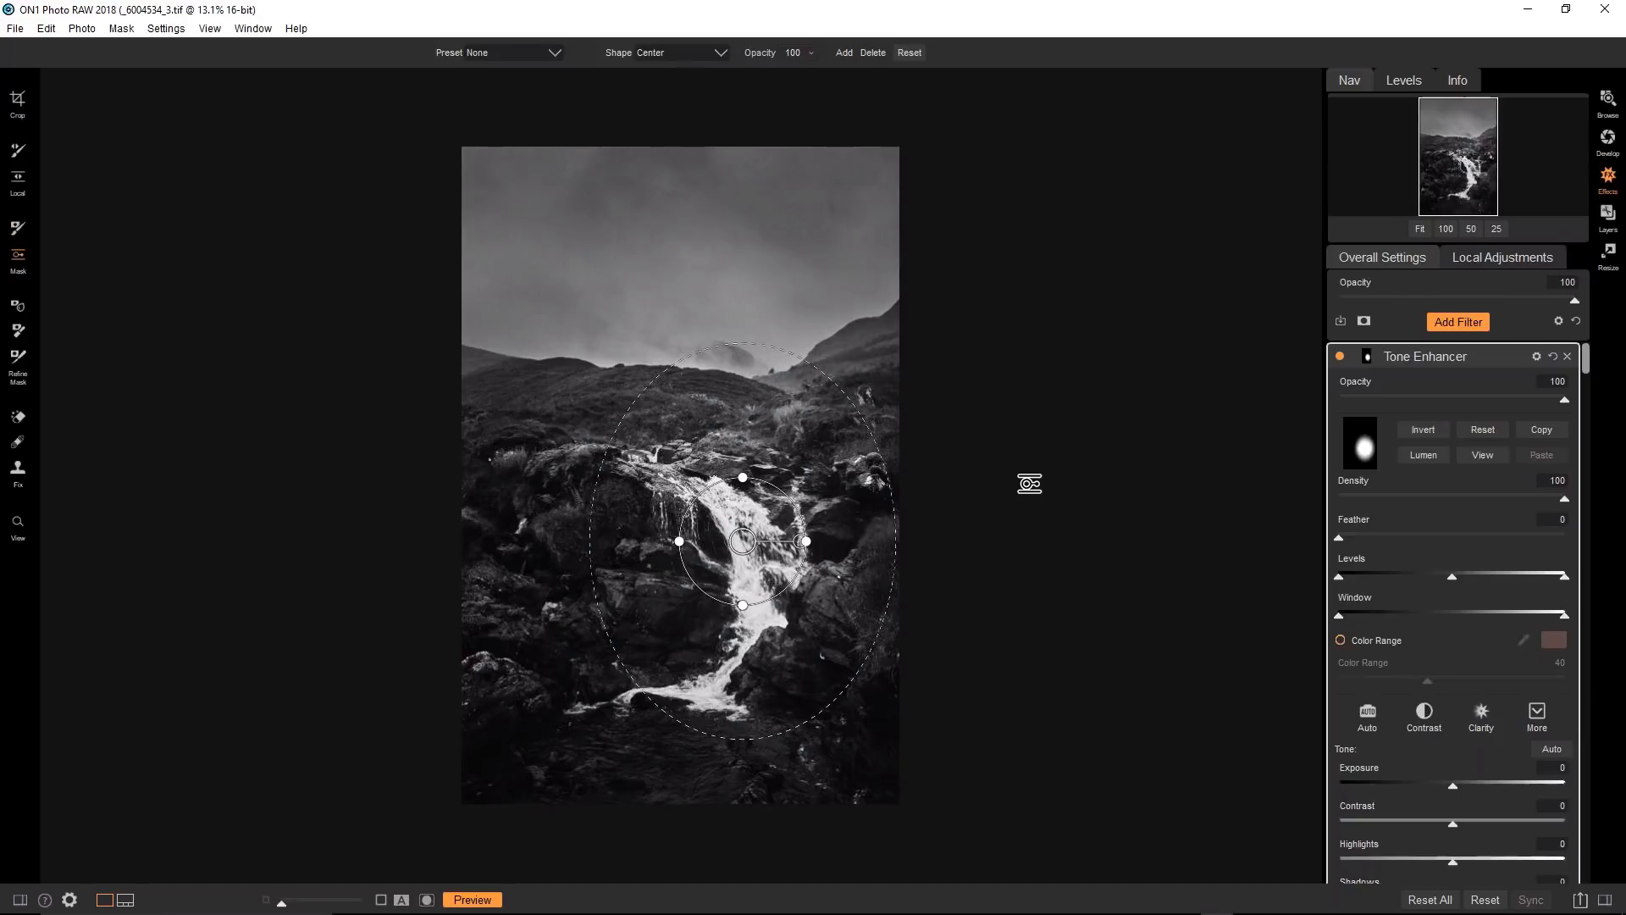
Hide the mask outline and compare the black-and-white edit with the original photo.
key("b")
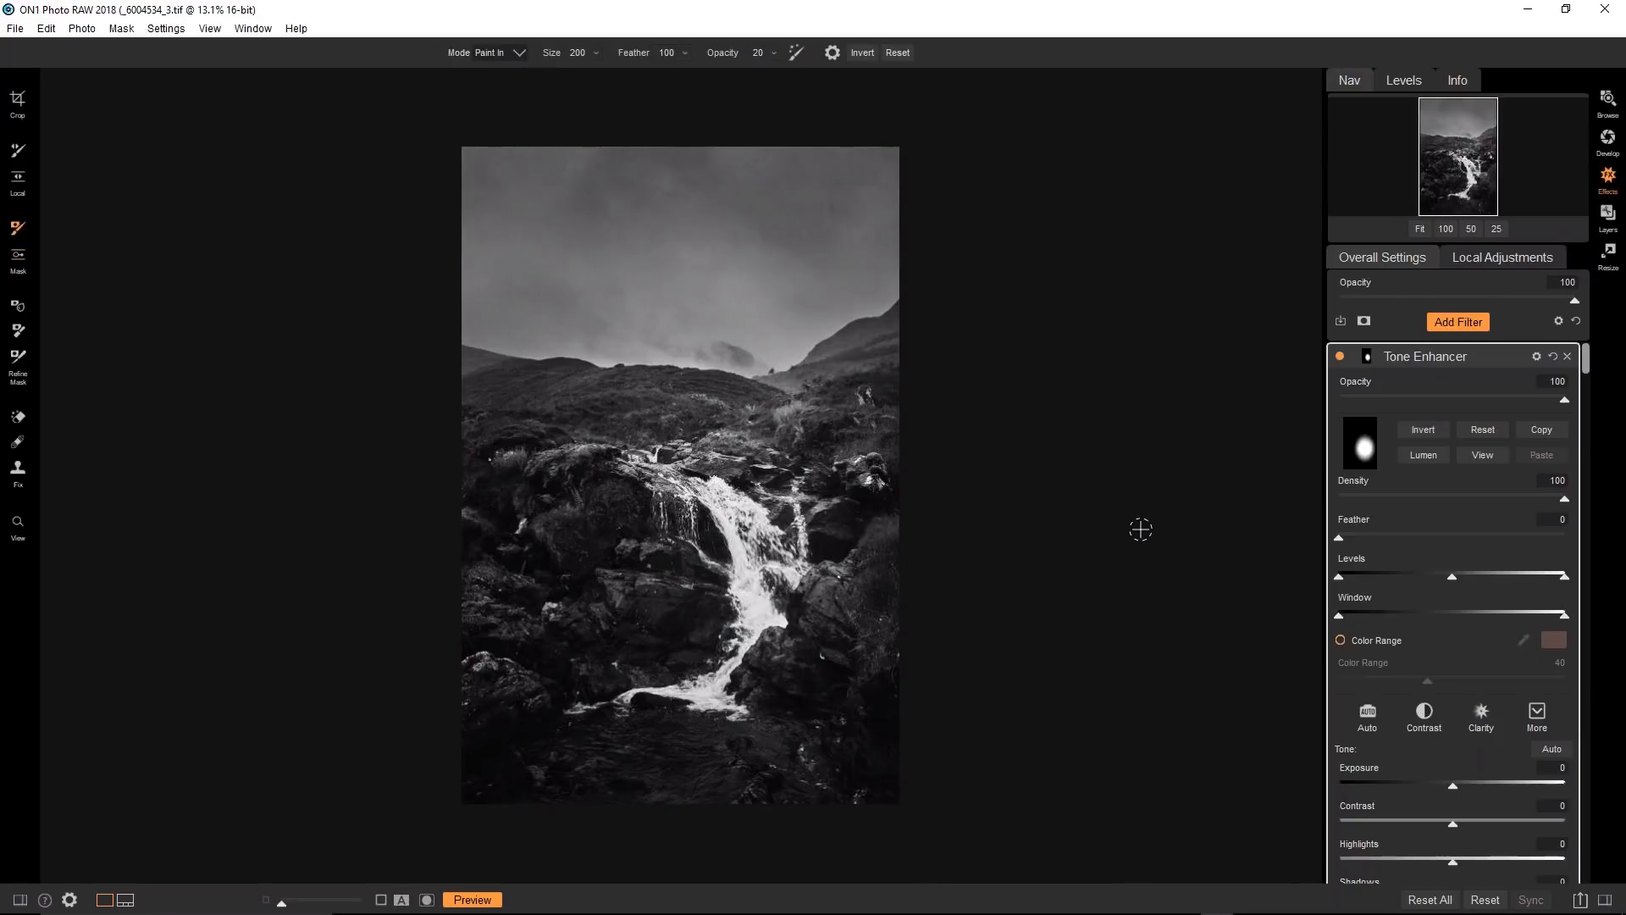
key("ctrl+p")
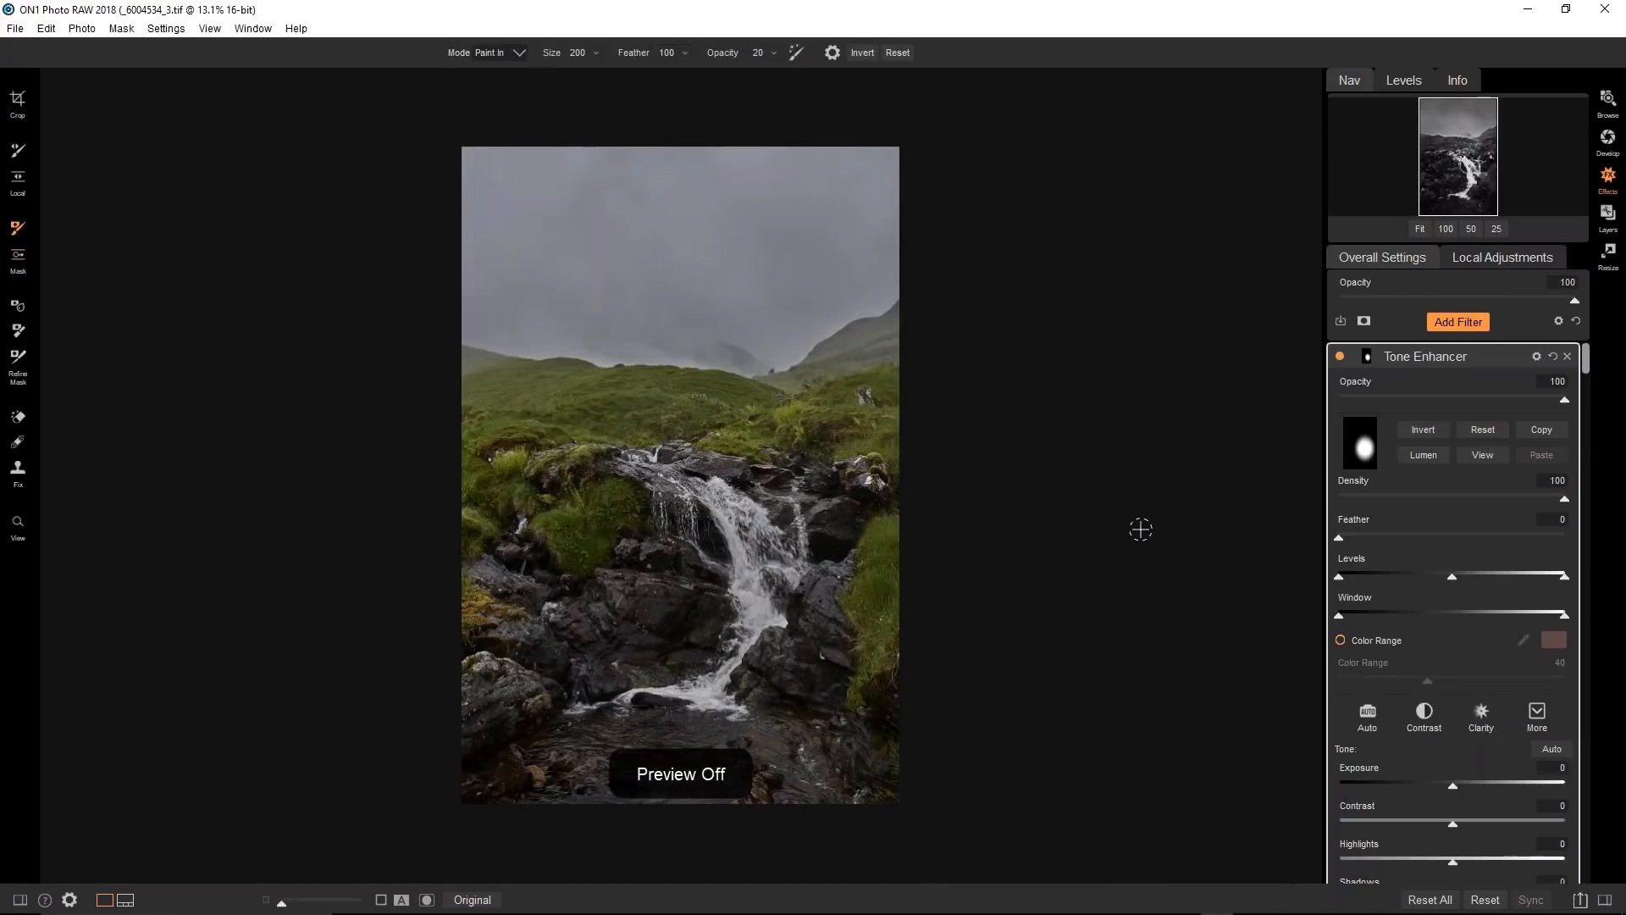
key("ctrl+p")
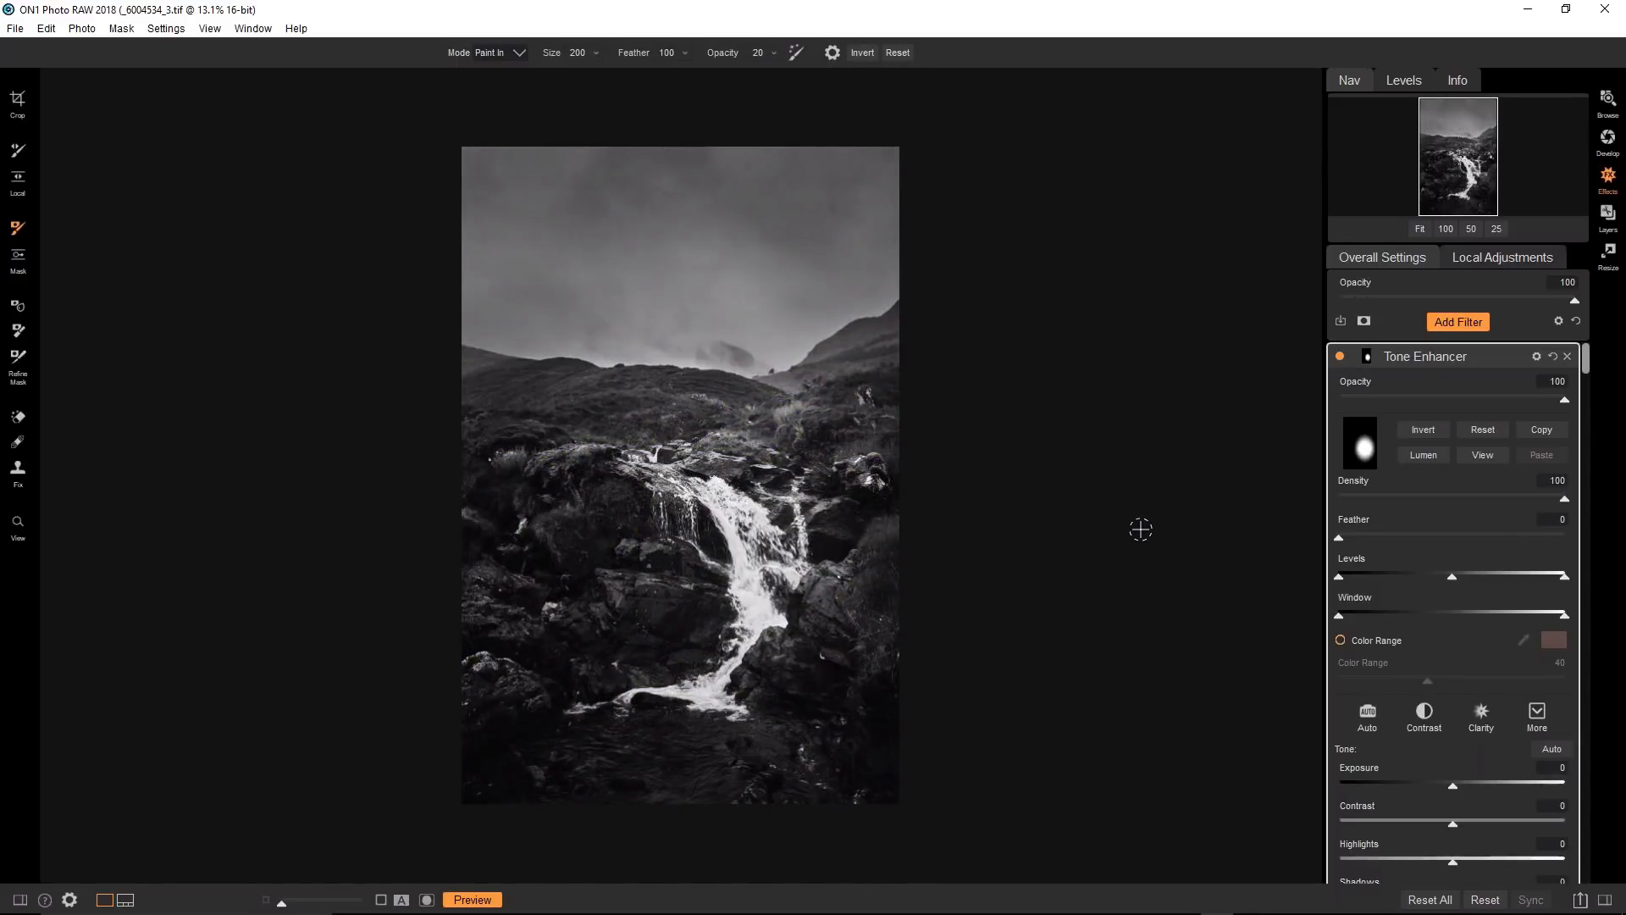
Deepen the curve of the vignette-masked darkening Tone Enhancer by lowering its midpoint to In 143, Out 93.
scroll(1409, 678, "down", 8)
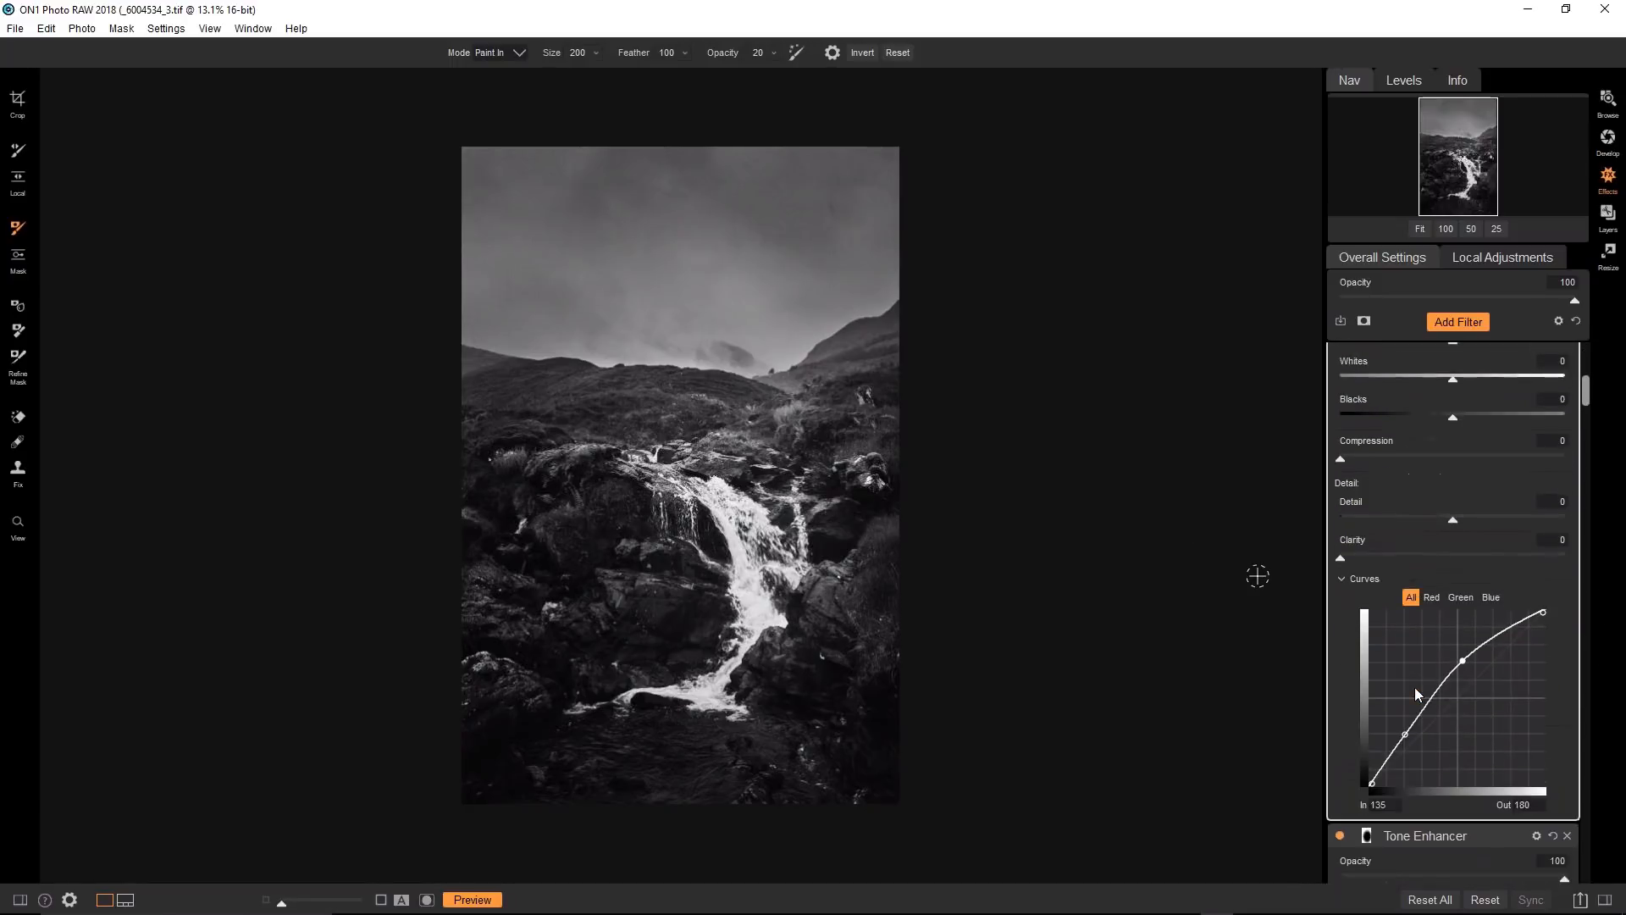
scroll(1414, 688, "down", 5)
scroll(1430, 706, "up", 3)
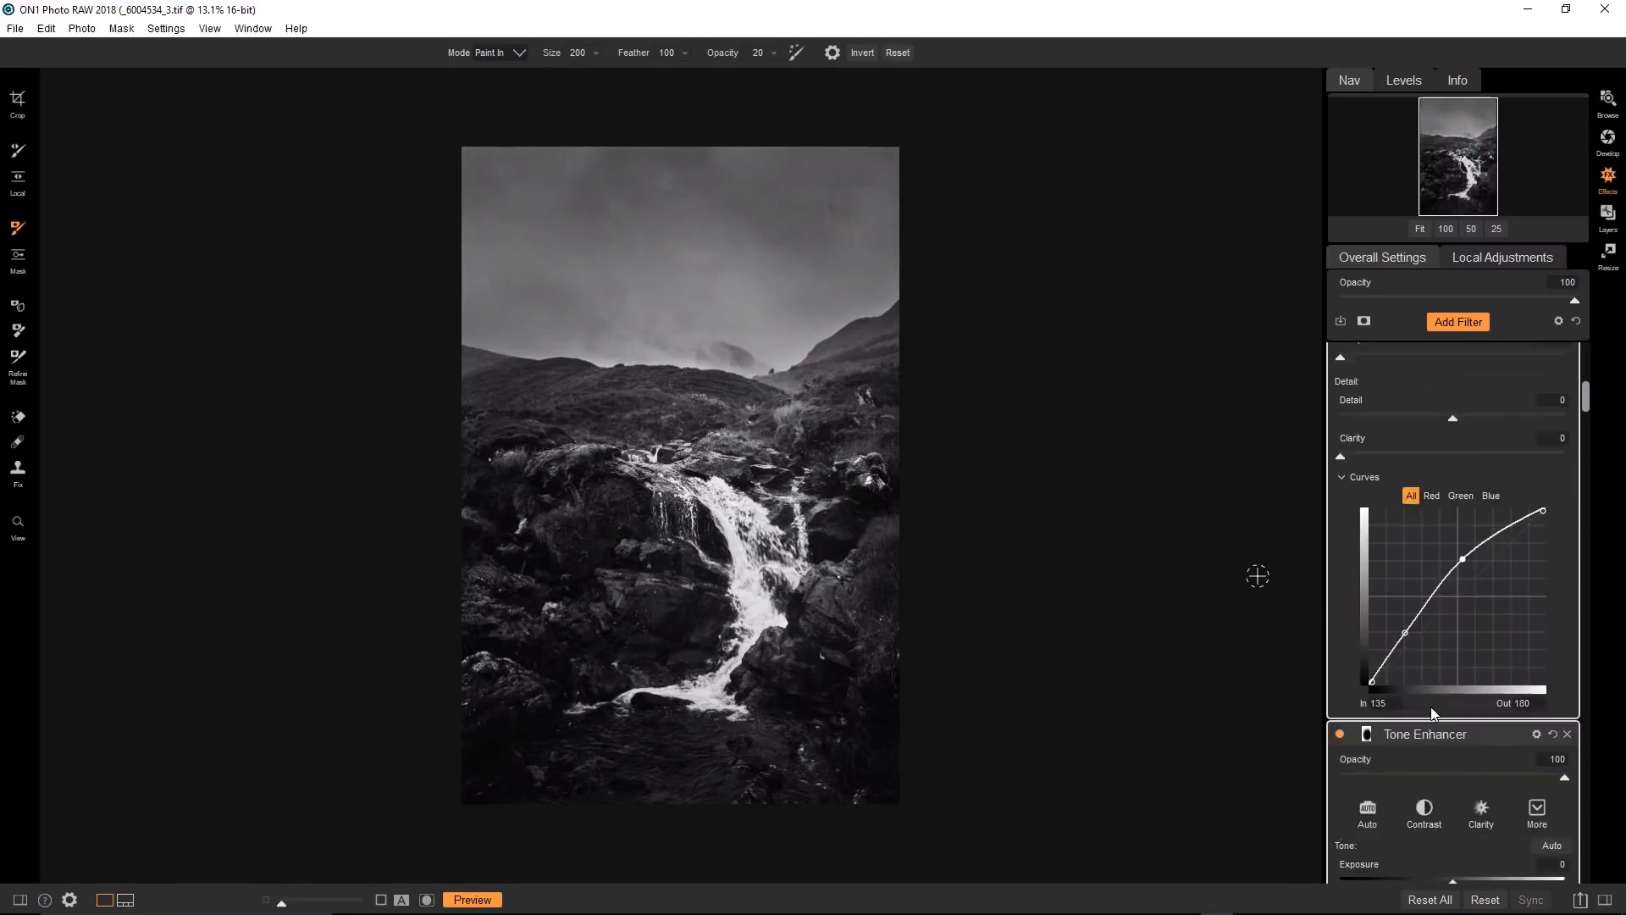
scroll(1431, 706, "up", 5)
scroll(1450, 708, "down", 6)
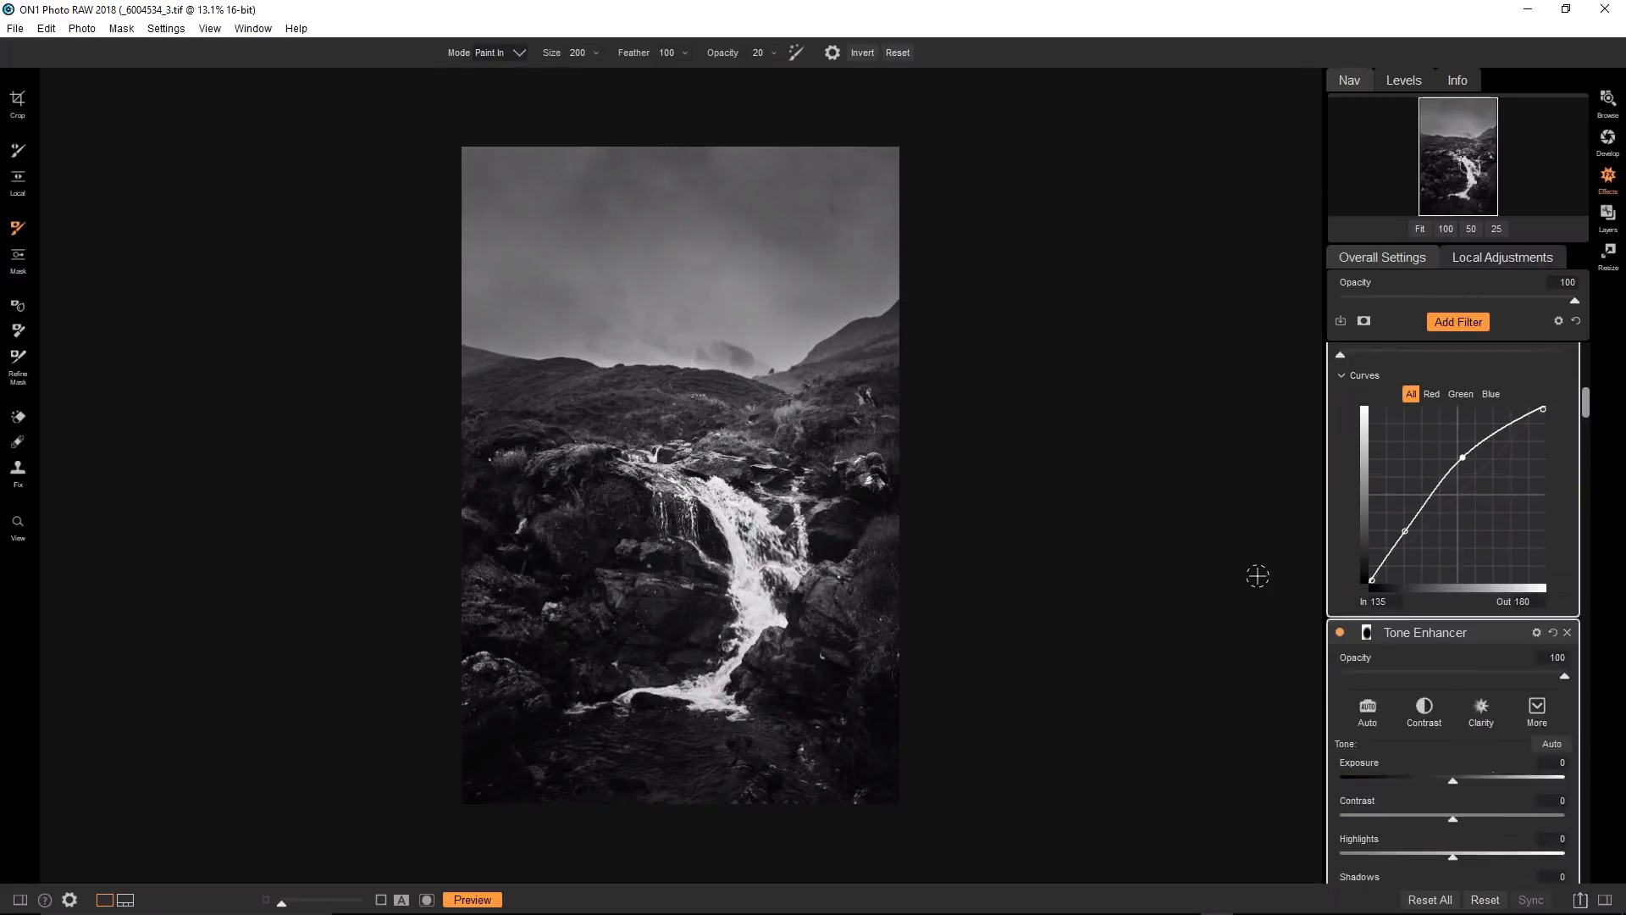
scroll(1450, 712, "down", 7)
left_click(1466, 662)
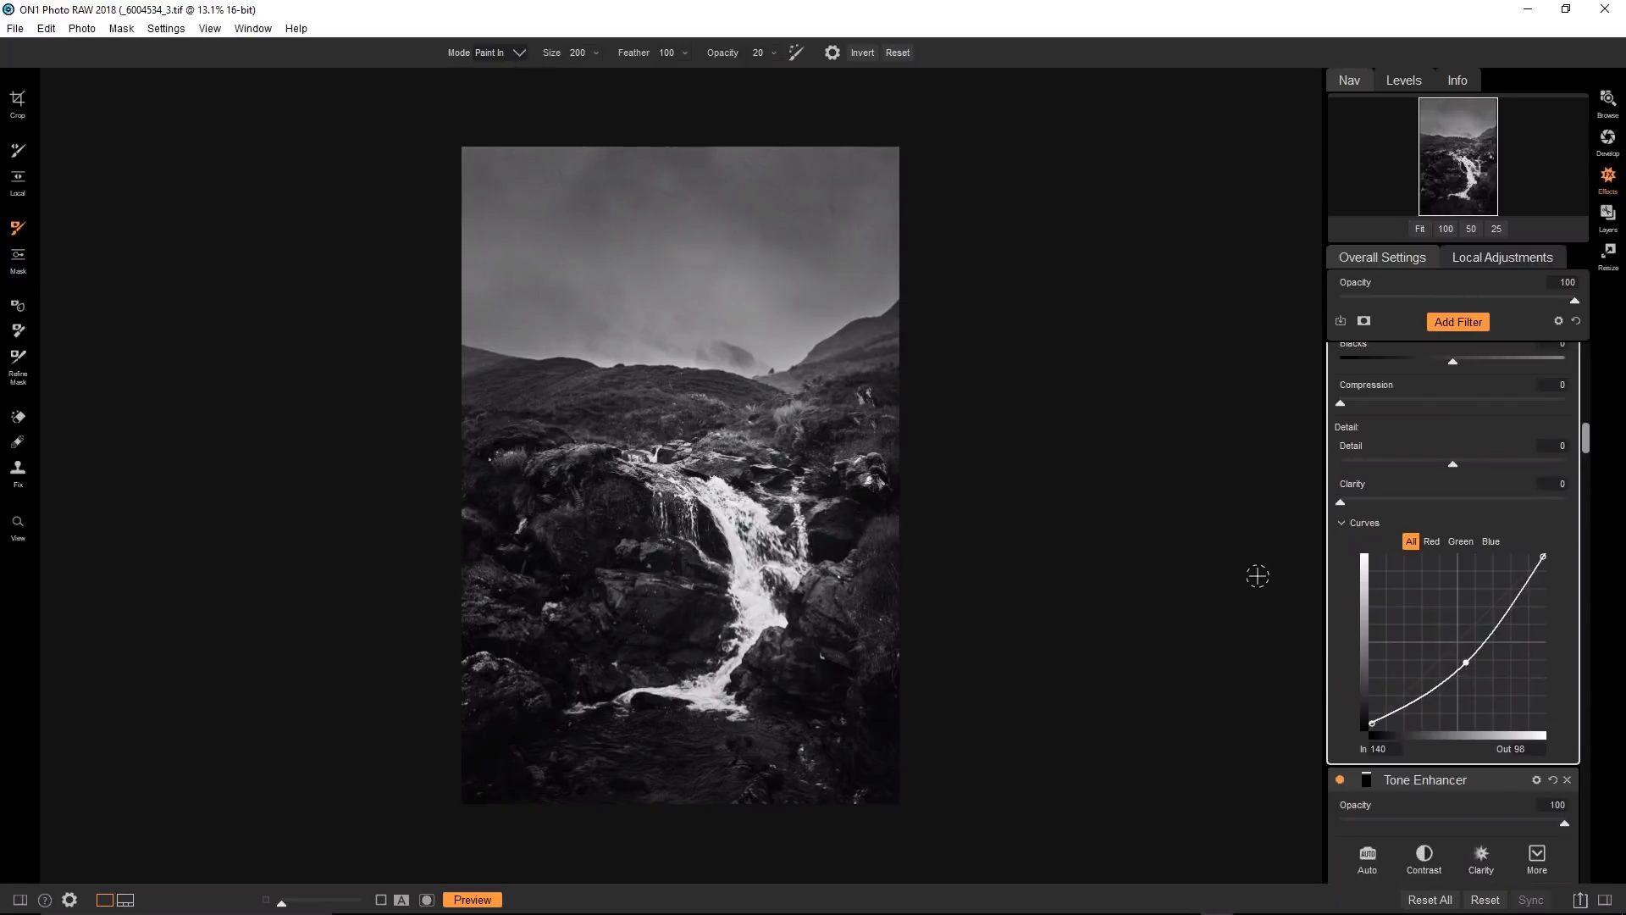
left_click_drag(1466, 662, 1468, 668)
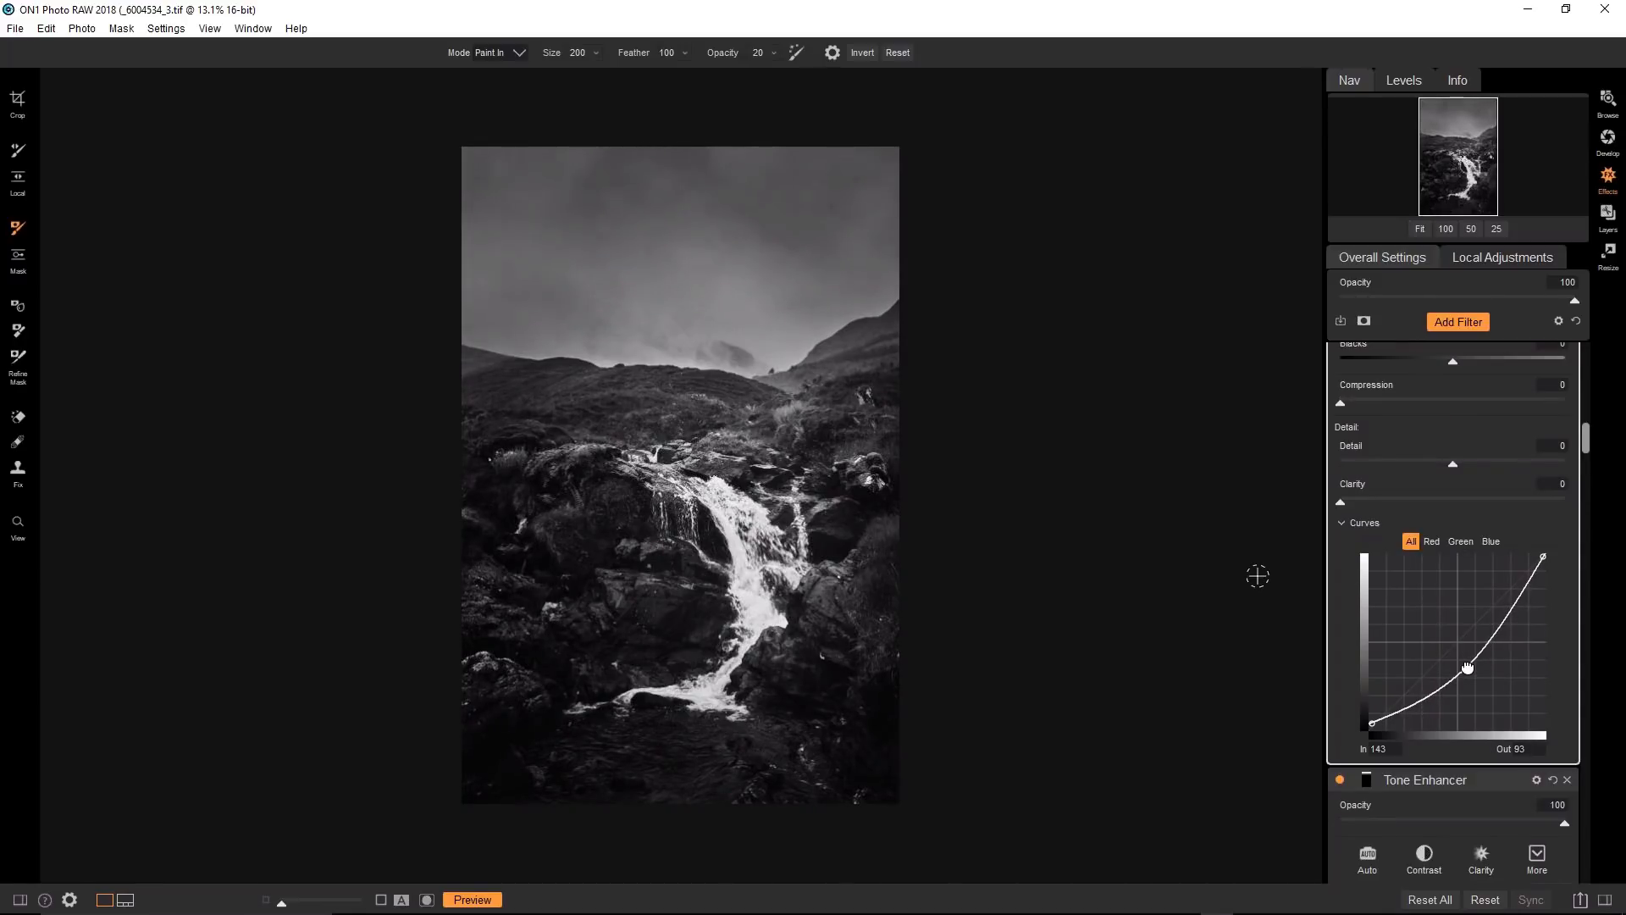
scroll(1425, 638, "up", 14)
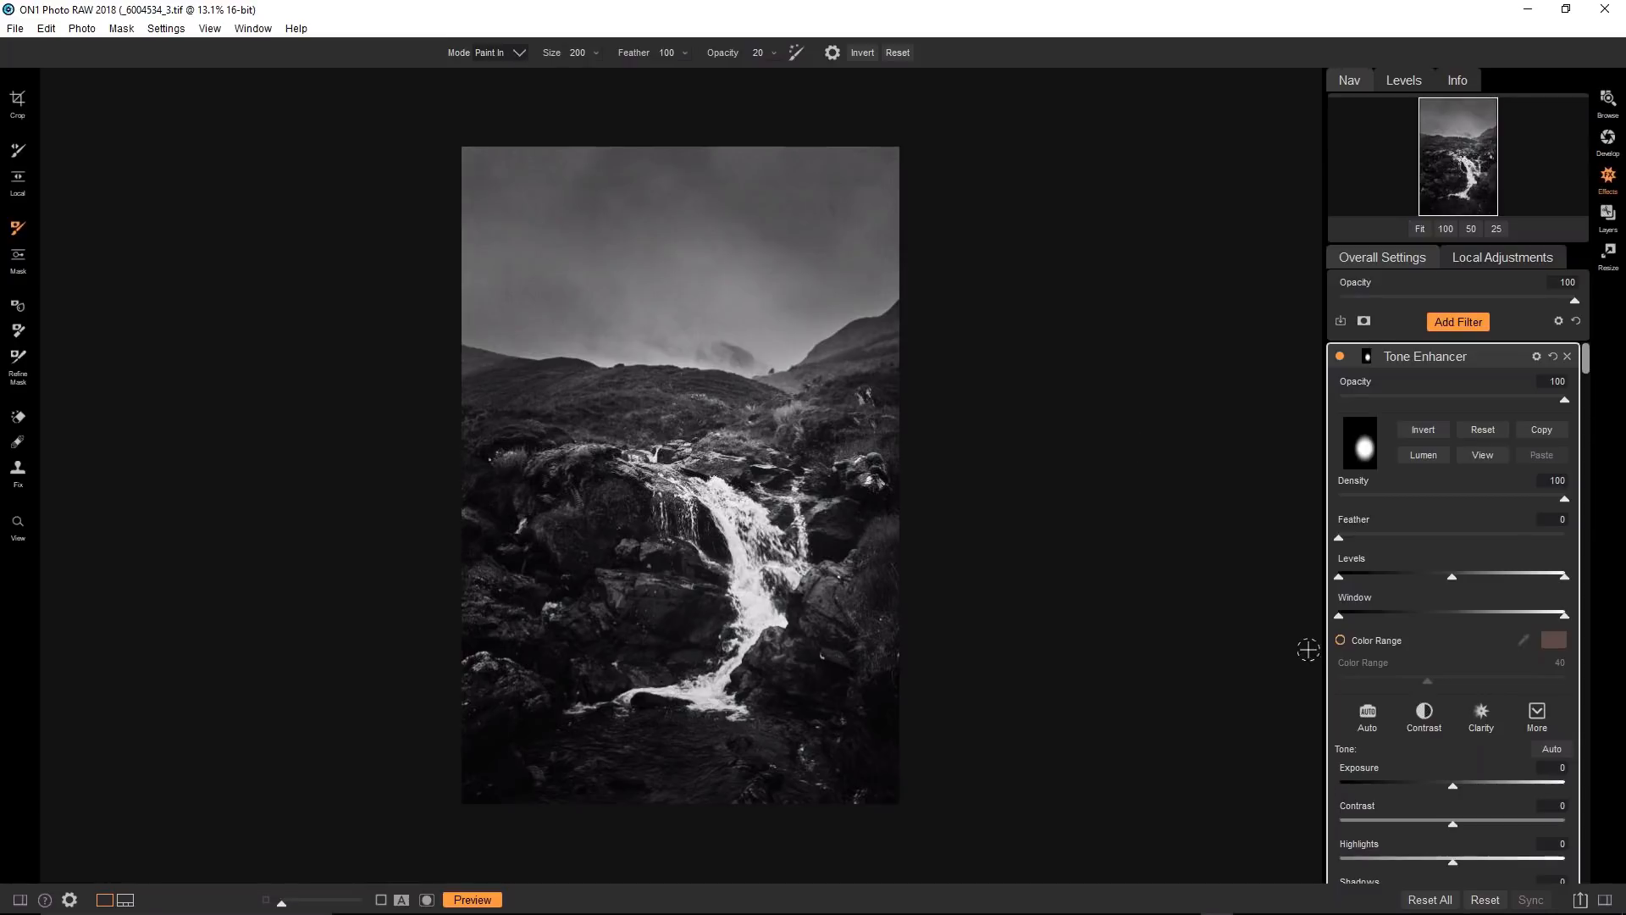
scroll(1430, 729, "down", 10)
scroll(1436, 739, "up", 5)
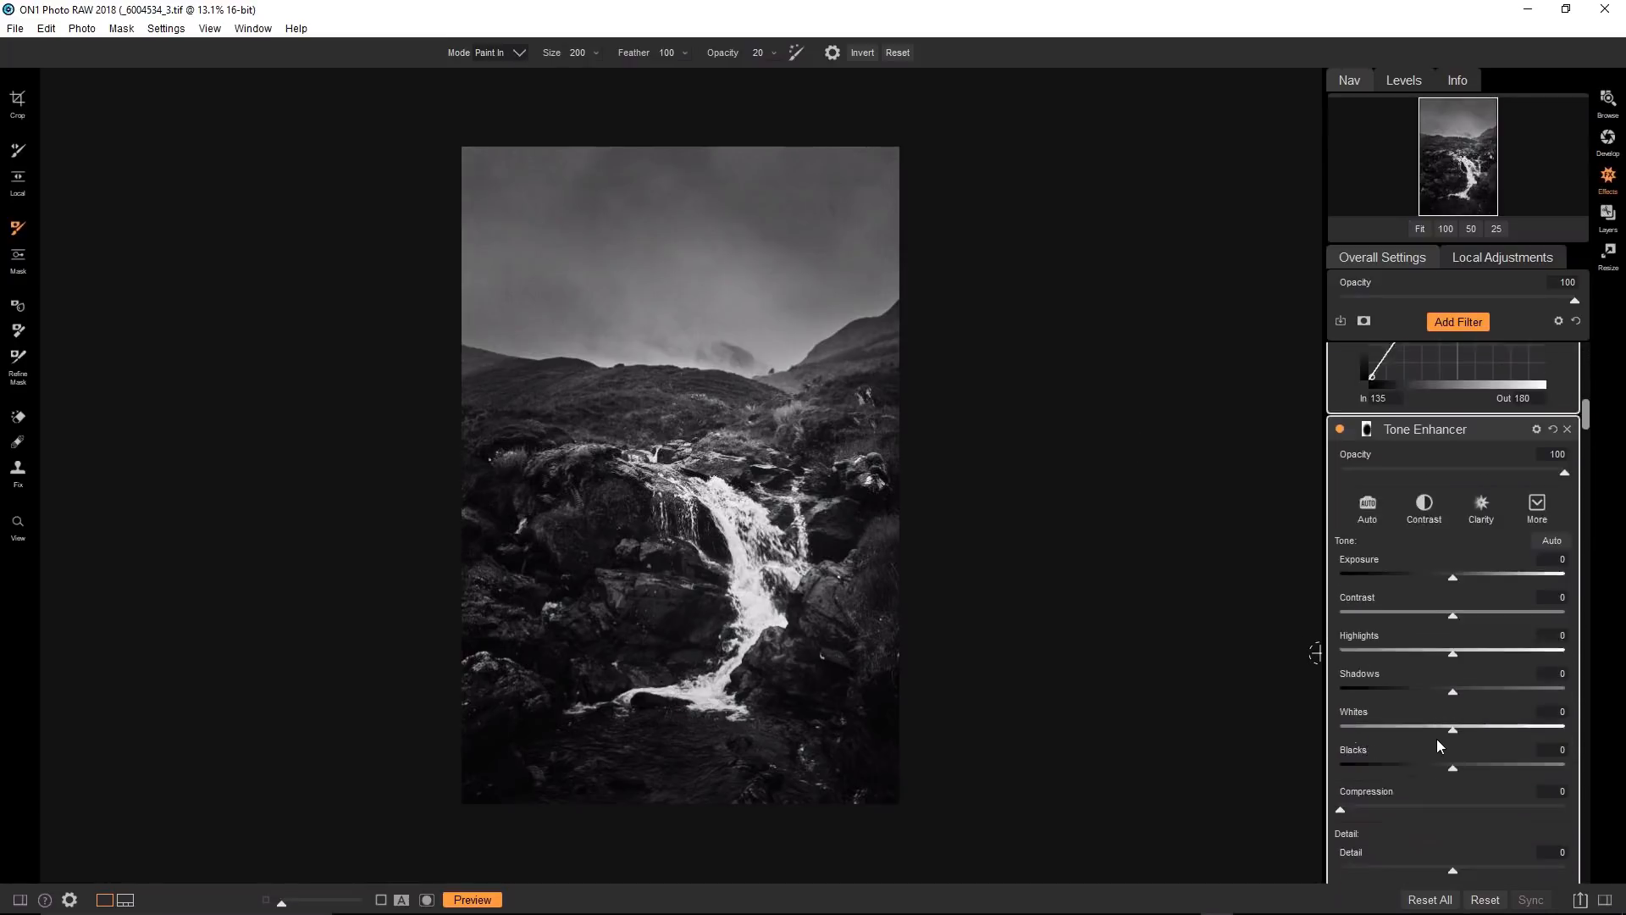
Review the waterfall photo's filter stack, examining the Tone Enhancer, Blur, dodge and burn filters with their masks and curves.
scroll(1436, 739, "down", 7)
scroll(1437, 742, "up", 4)
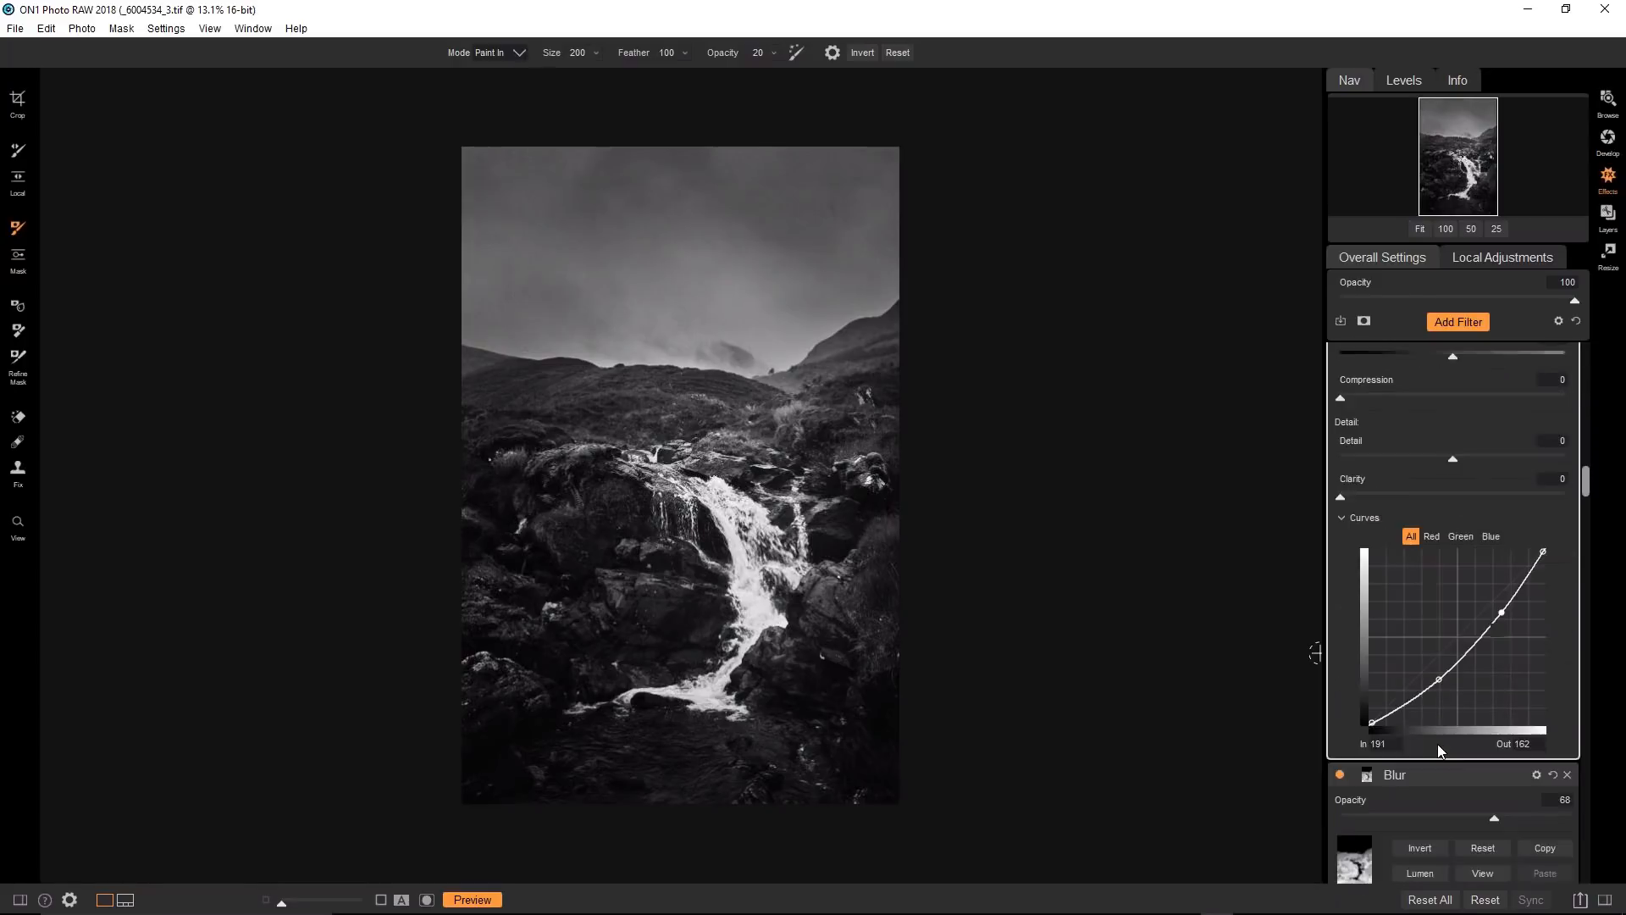
scroll(1436, 743, "down", 6)
scroll(1437, 744, "down", 10)
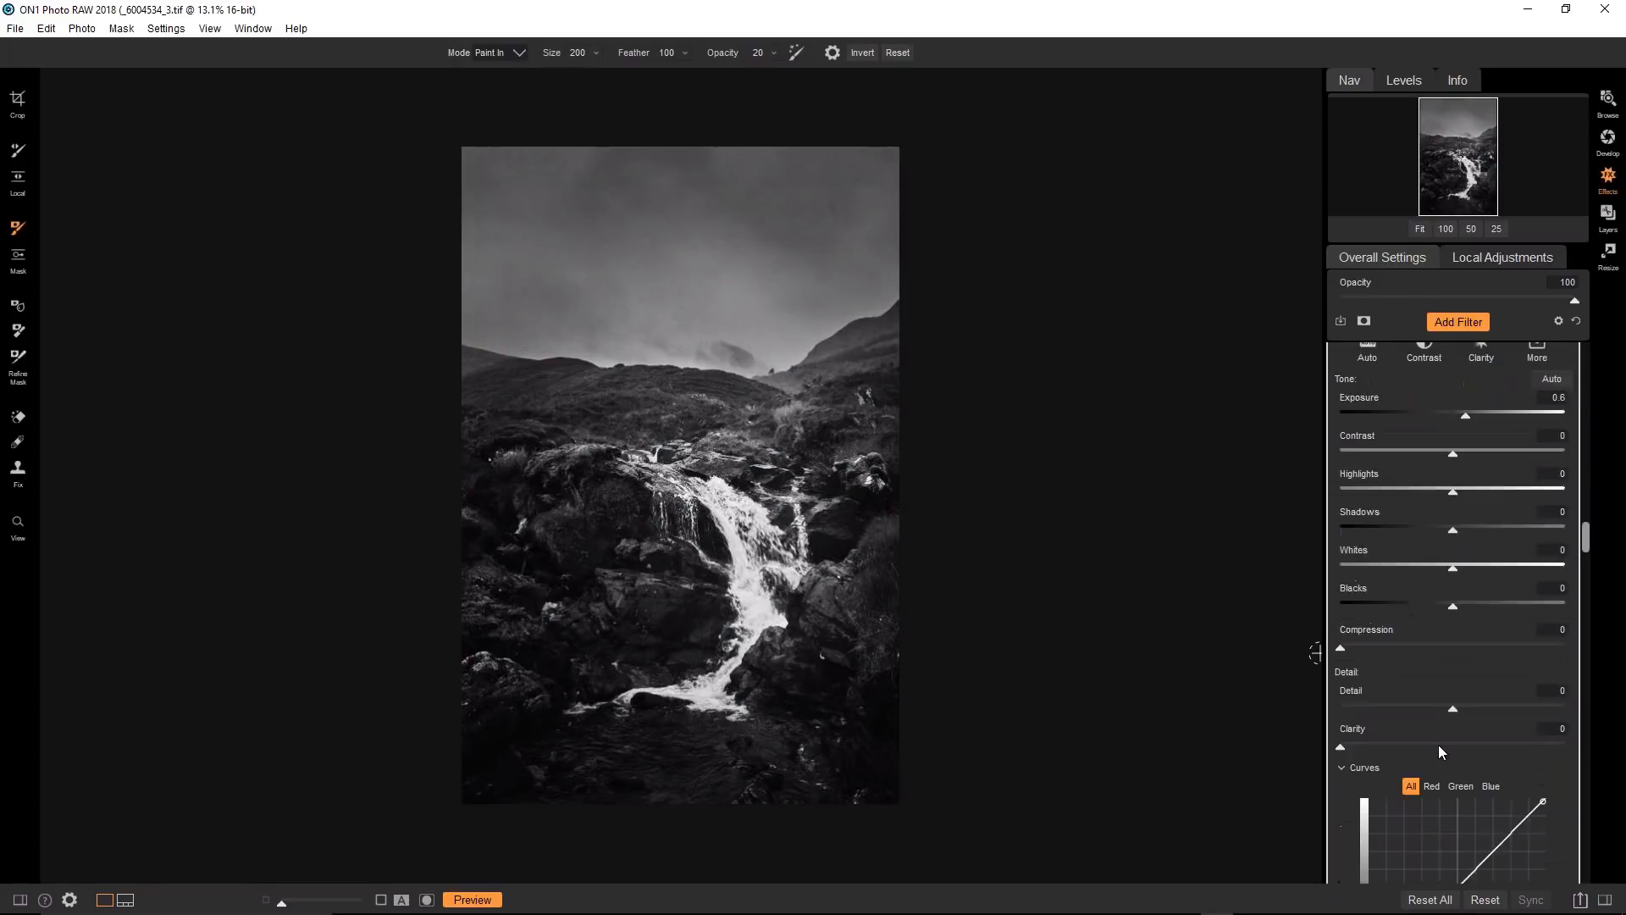
scroll(1436, 742, "down", 10)
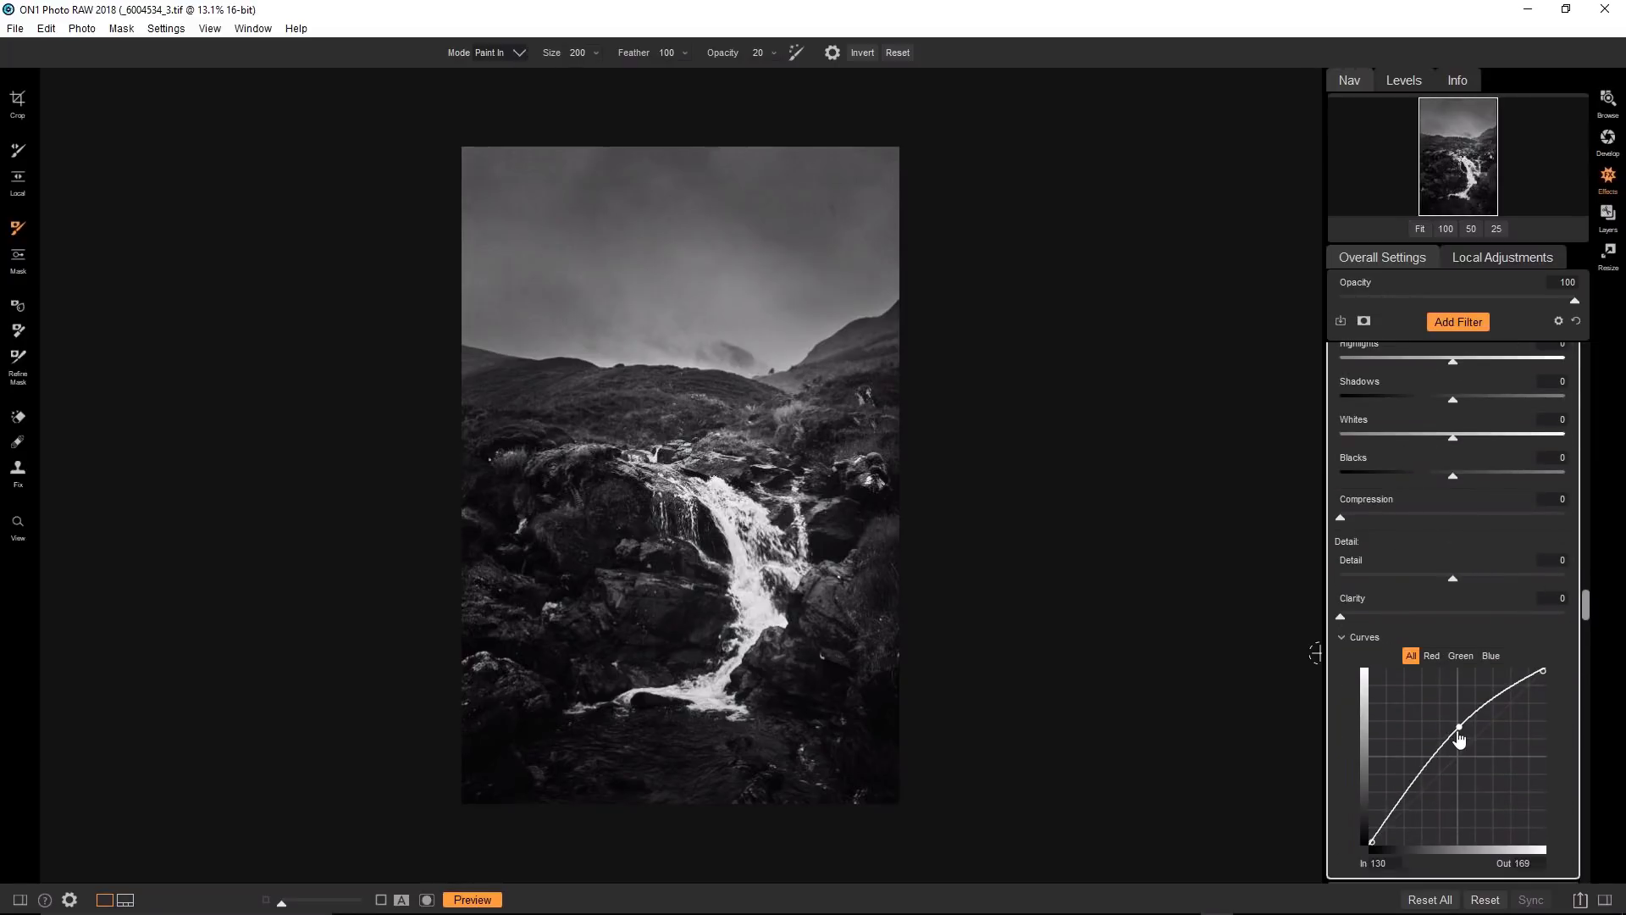
scroll(1458, 739, "down", 10)
scroll(1459, 737, "up", 4)
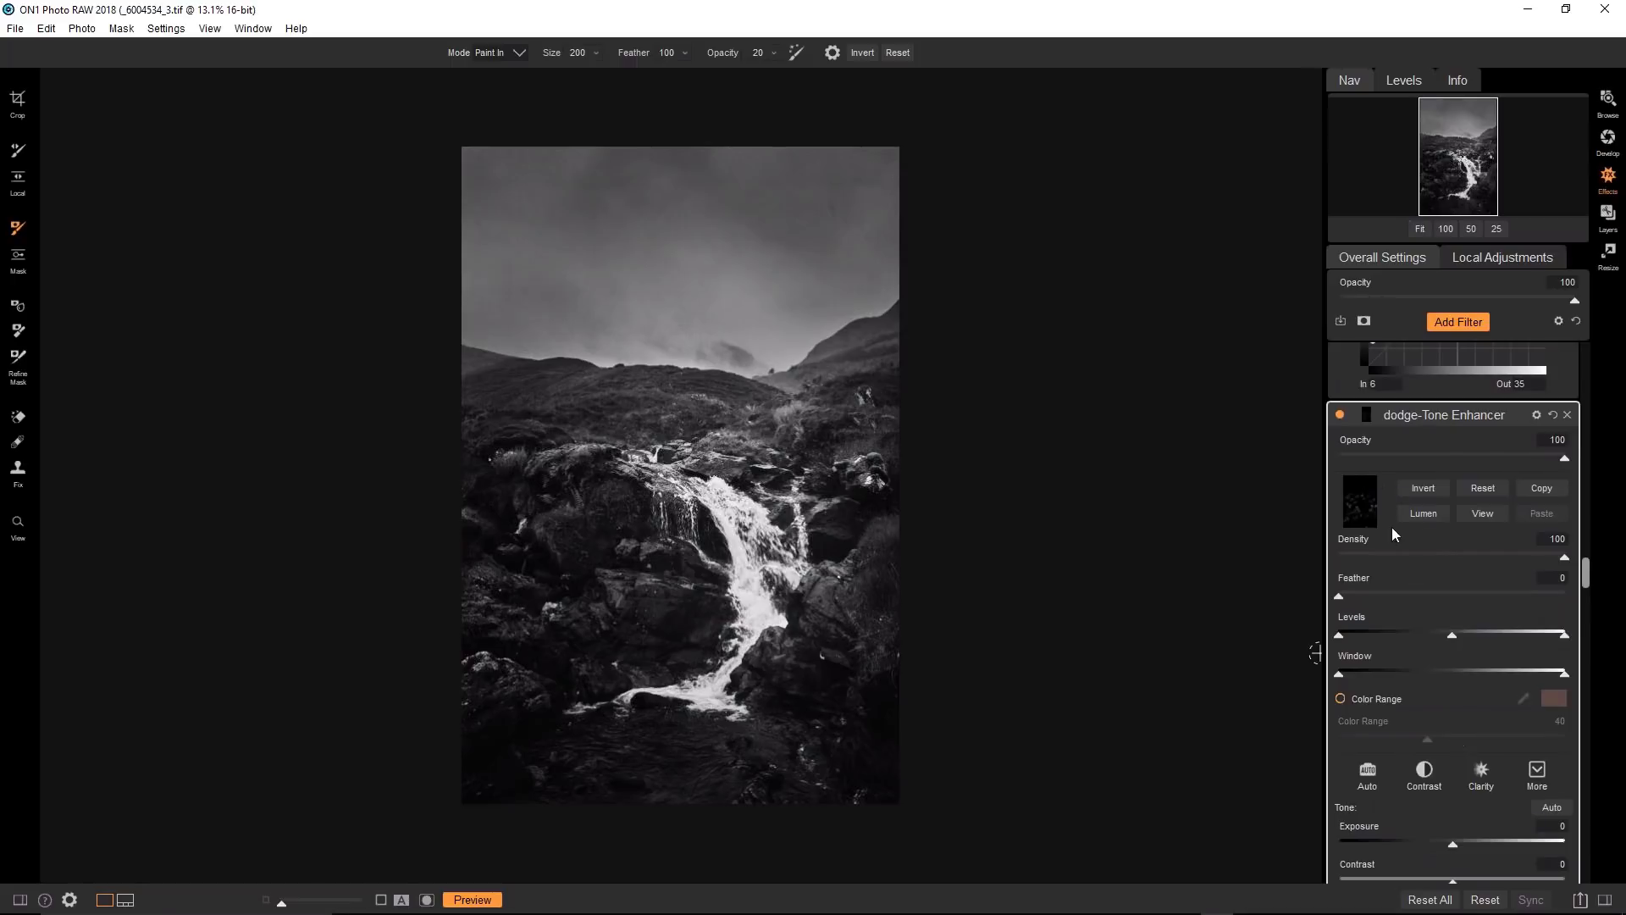
scroll(1454, 729, "down", 10)
scroll(1455, 728, "down", 10)
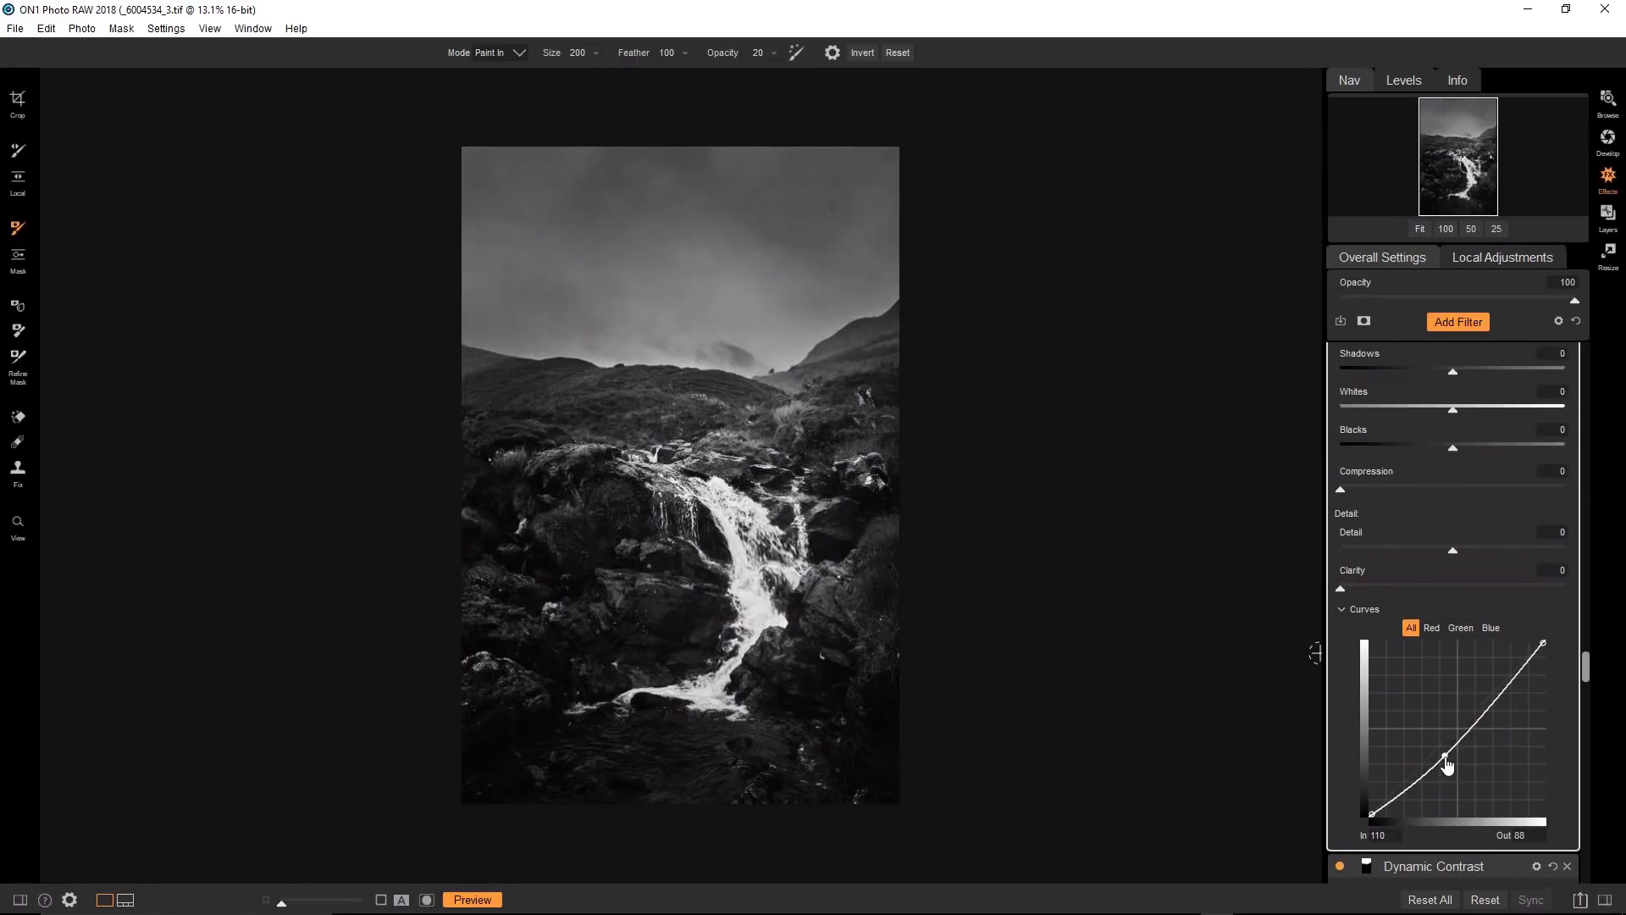
scroll(1447, 608, "up", 8)
scroll(1447, 608, "up", 3)
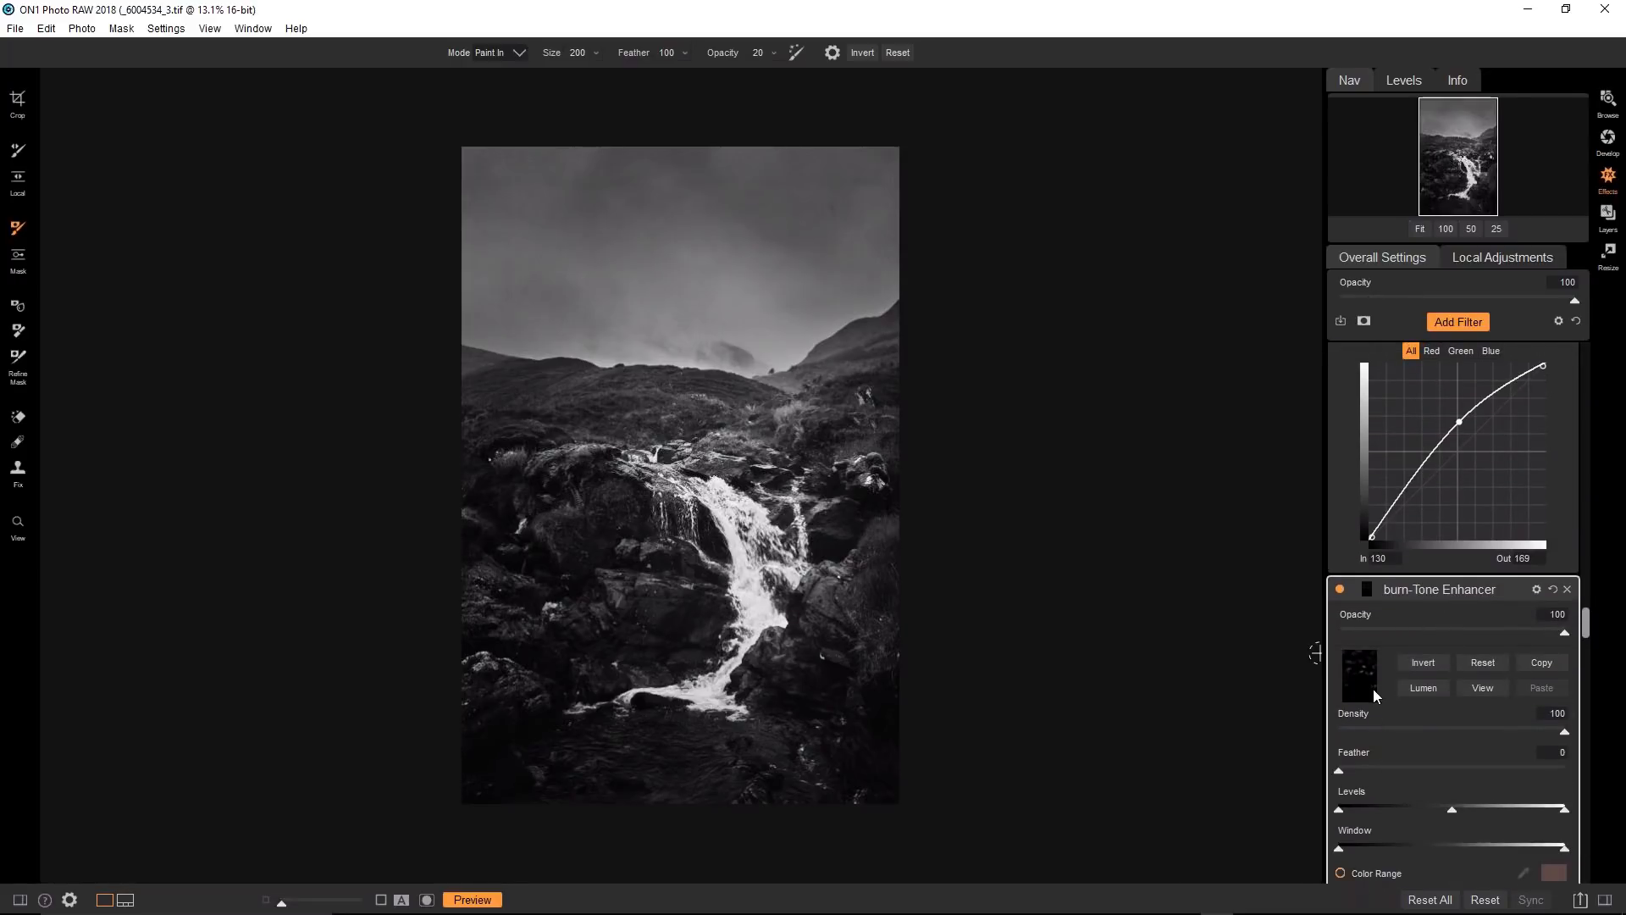
scroll(1416, 662, "up", 10)
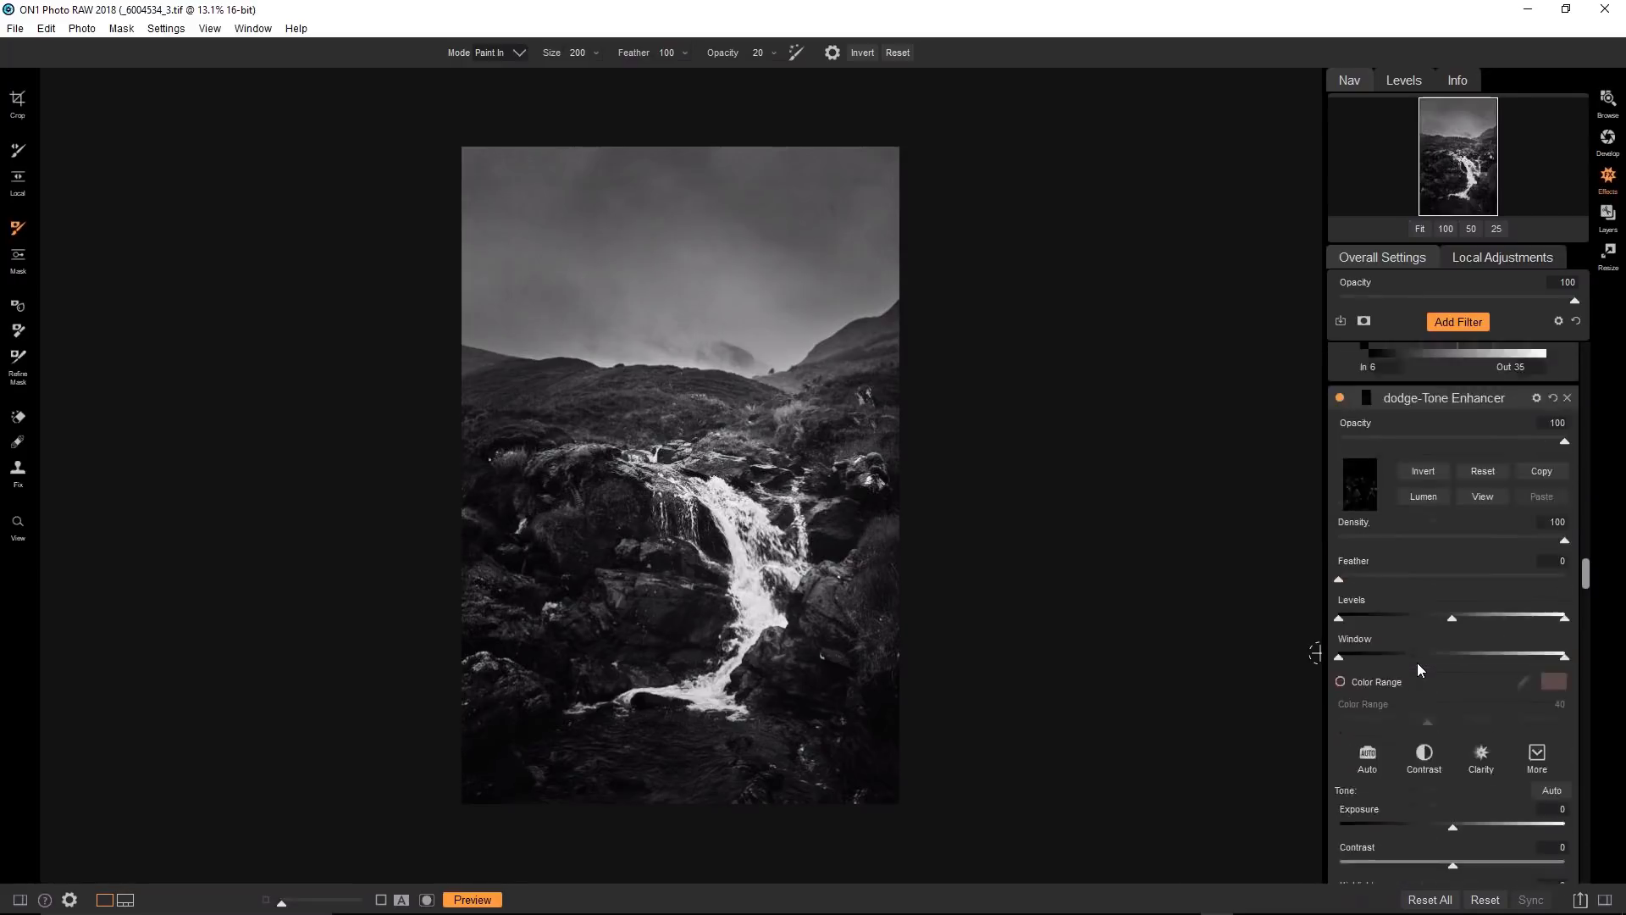
scroll(1416, 662, "up", 15)
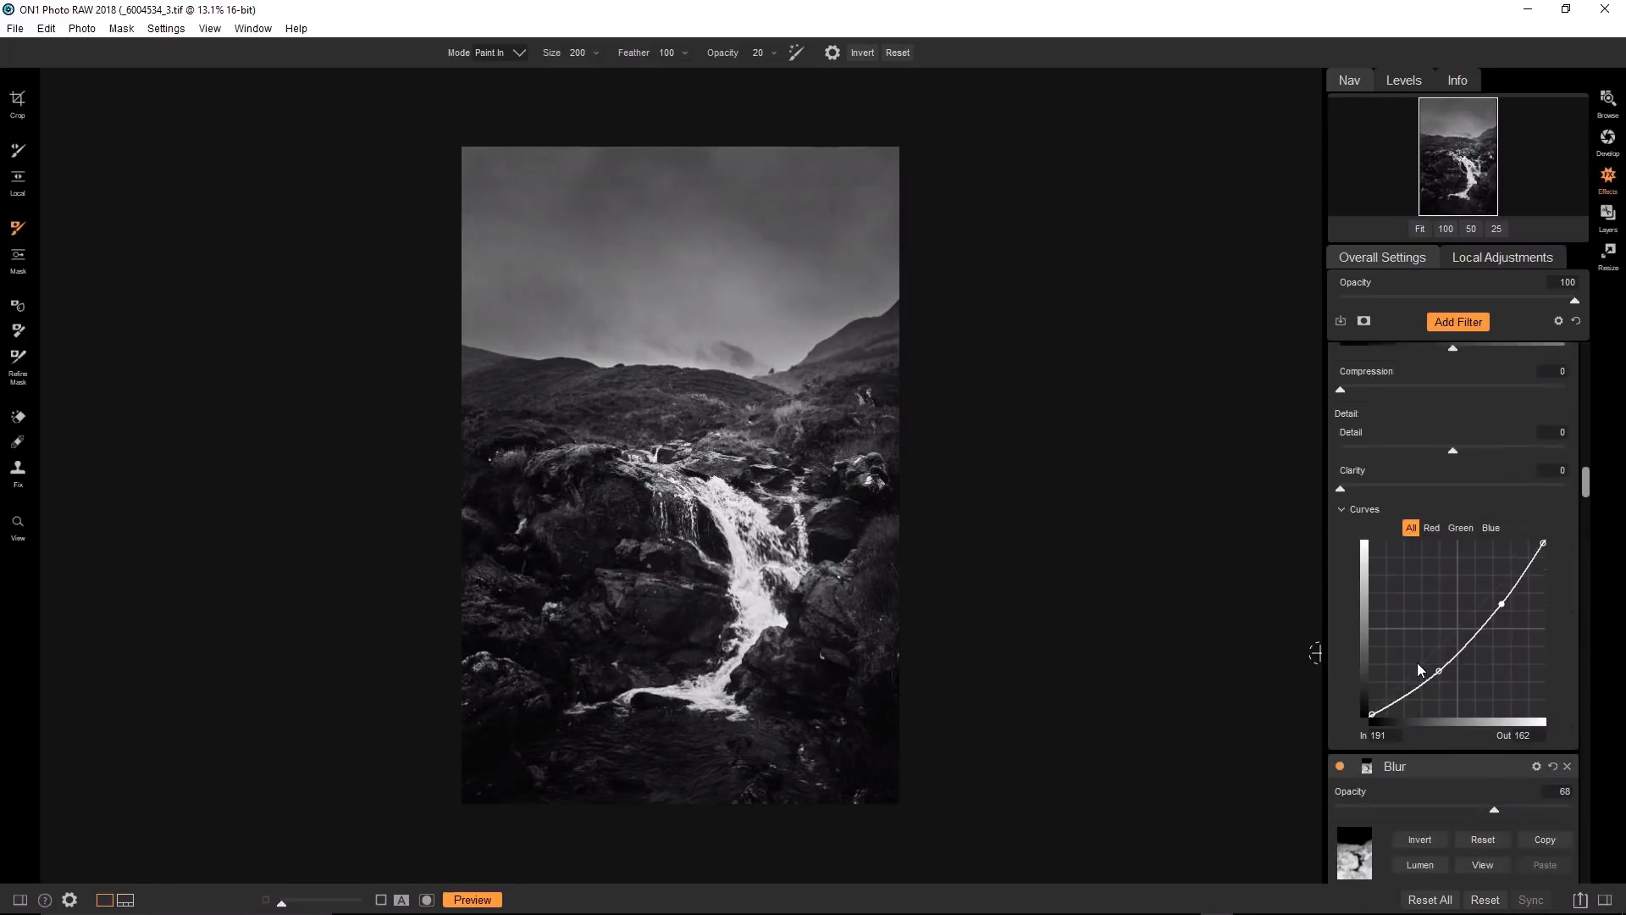
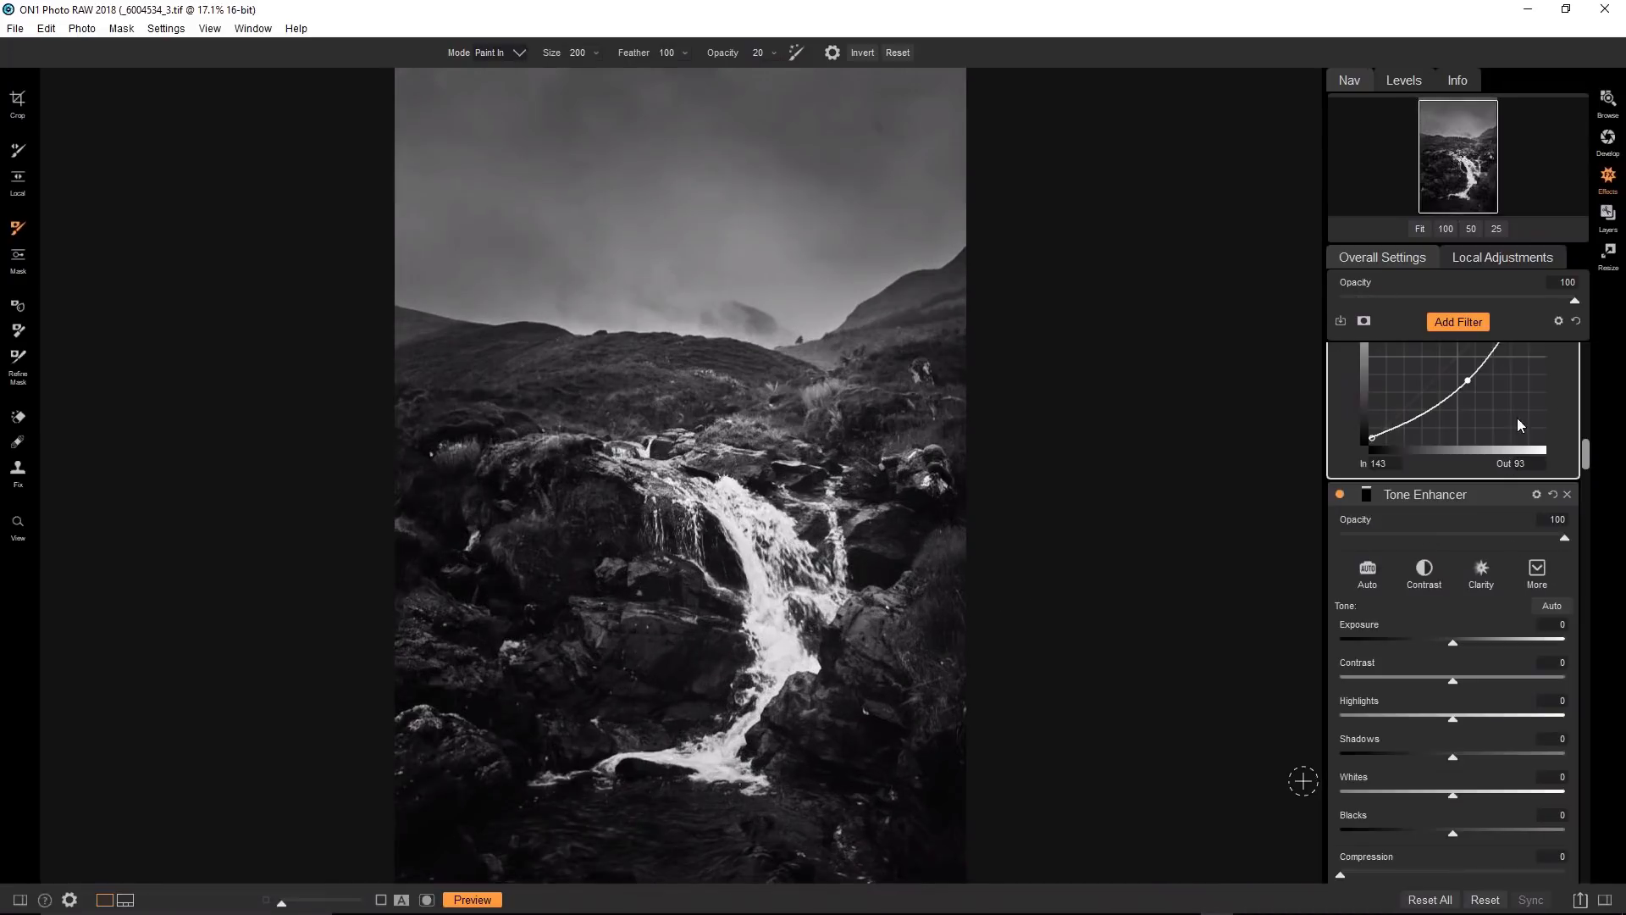
scroll(1517, 400, "up", 5)
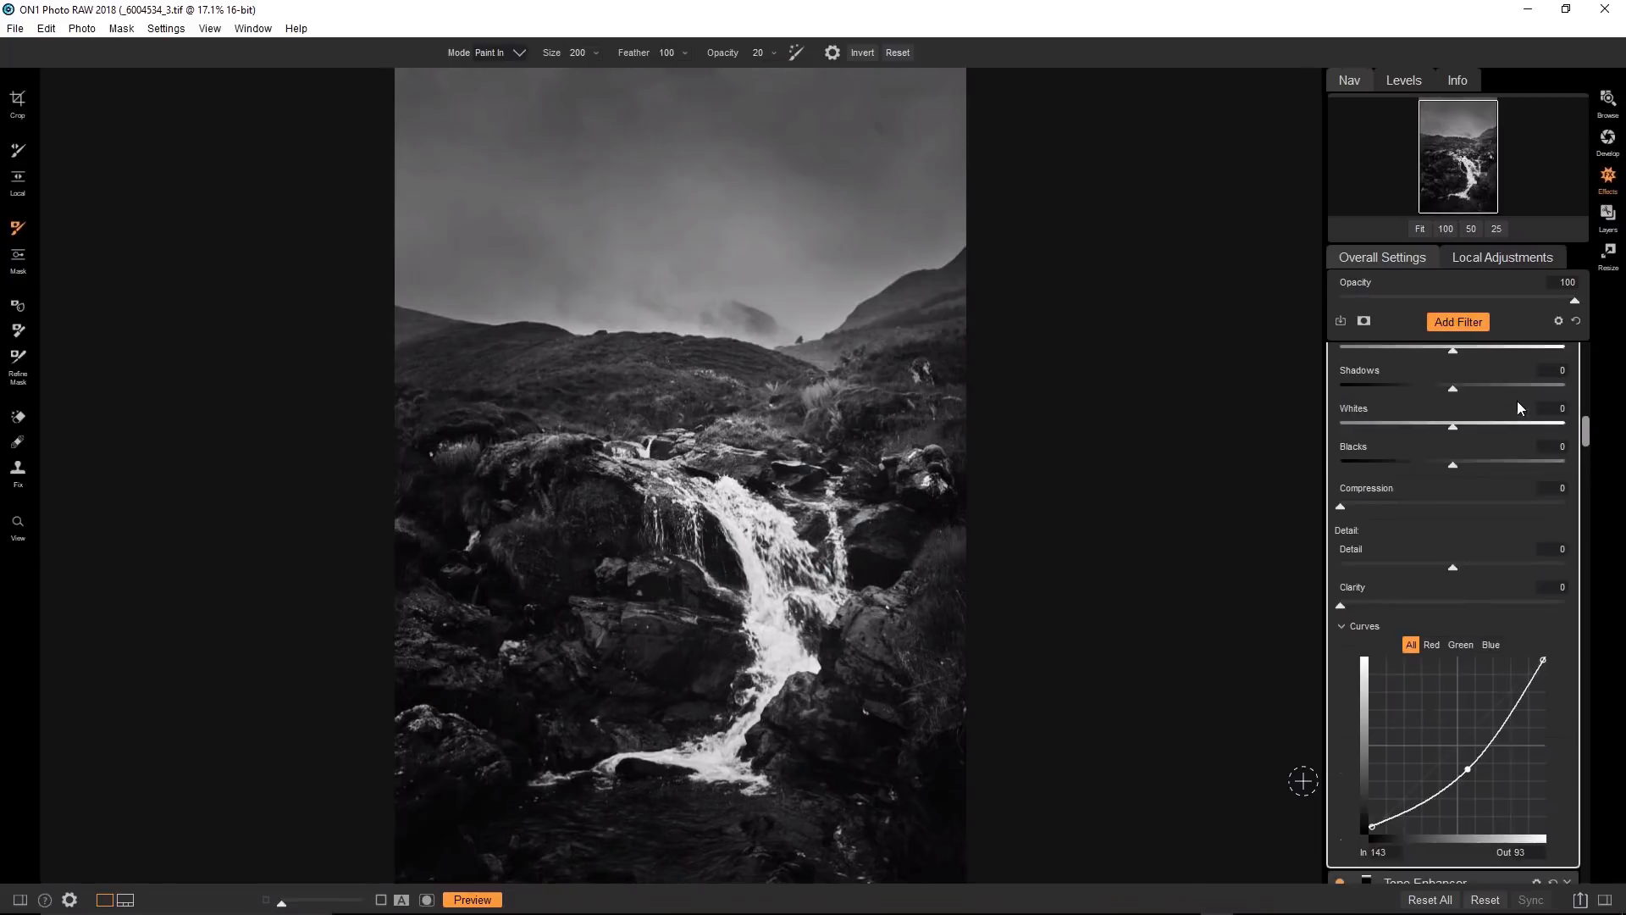
Return to browsing, select the ruined doorway photo _6007218_1.tif and open it in Effects.
left_click(1609, 103)
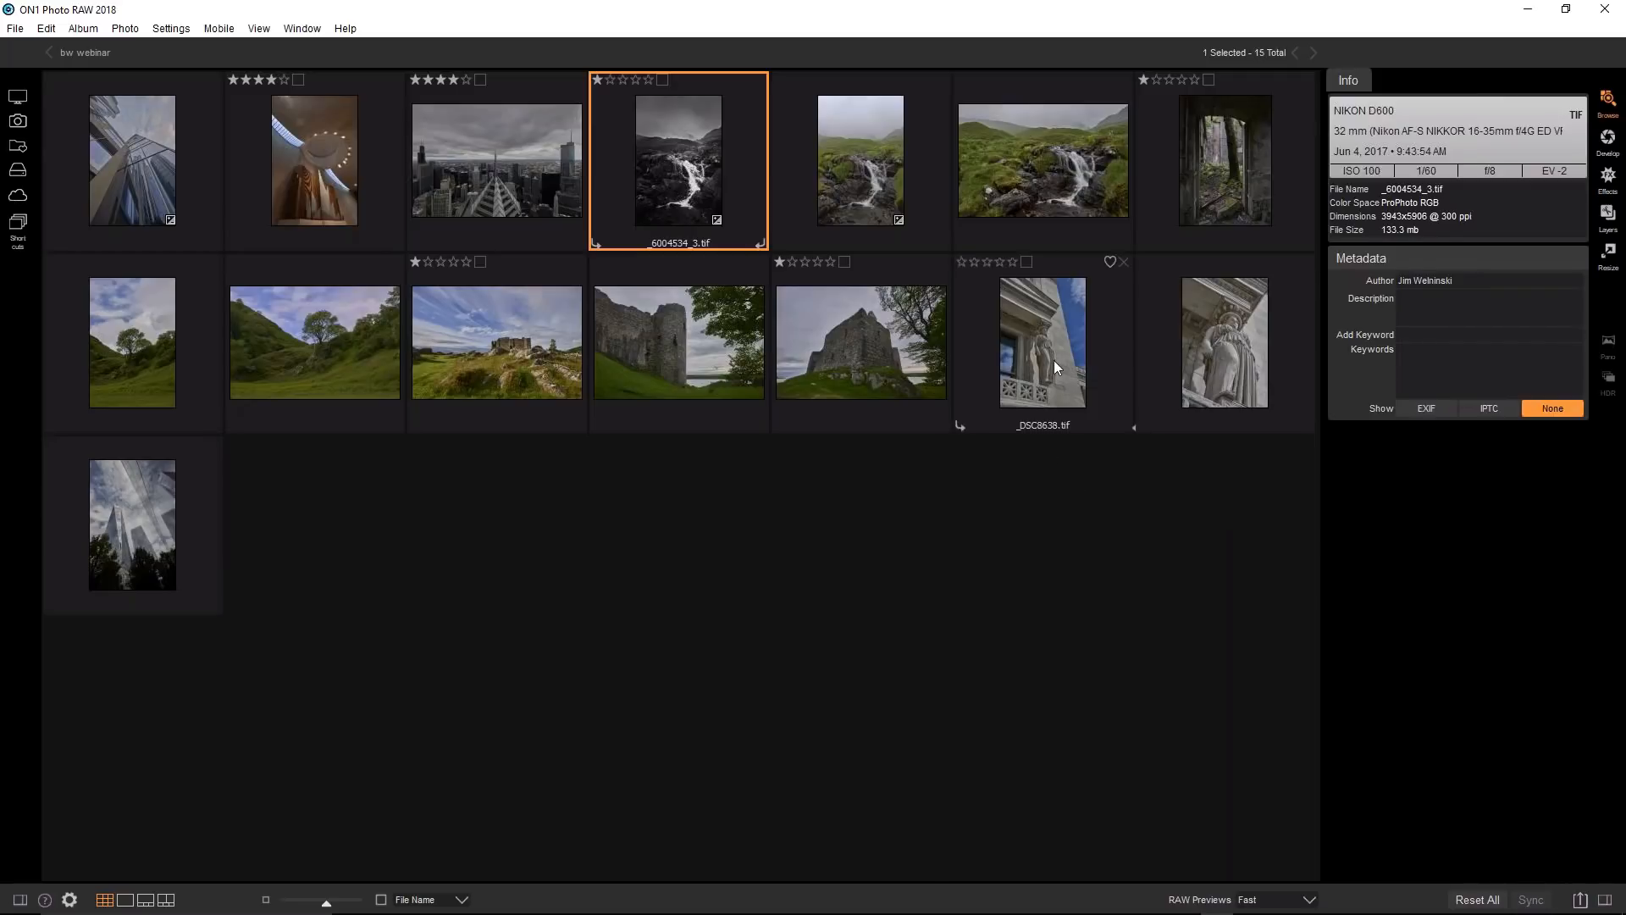
left_click(1209, 203)
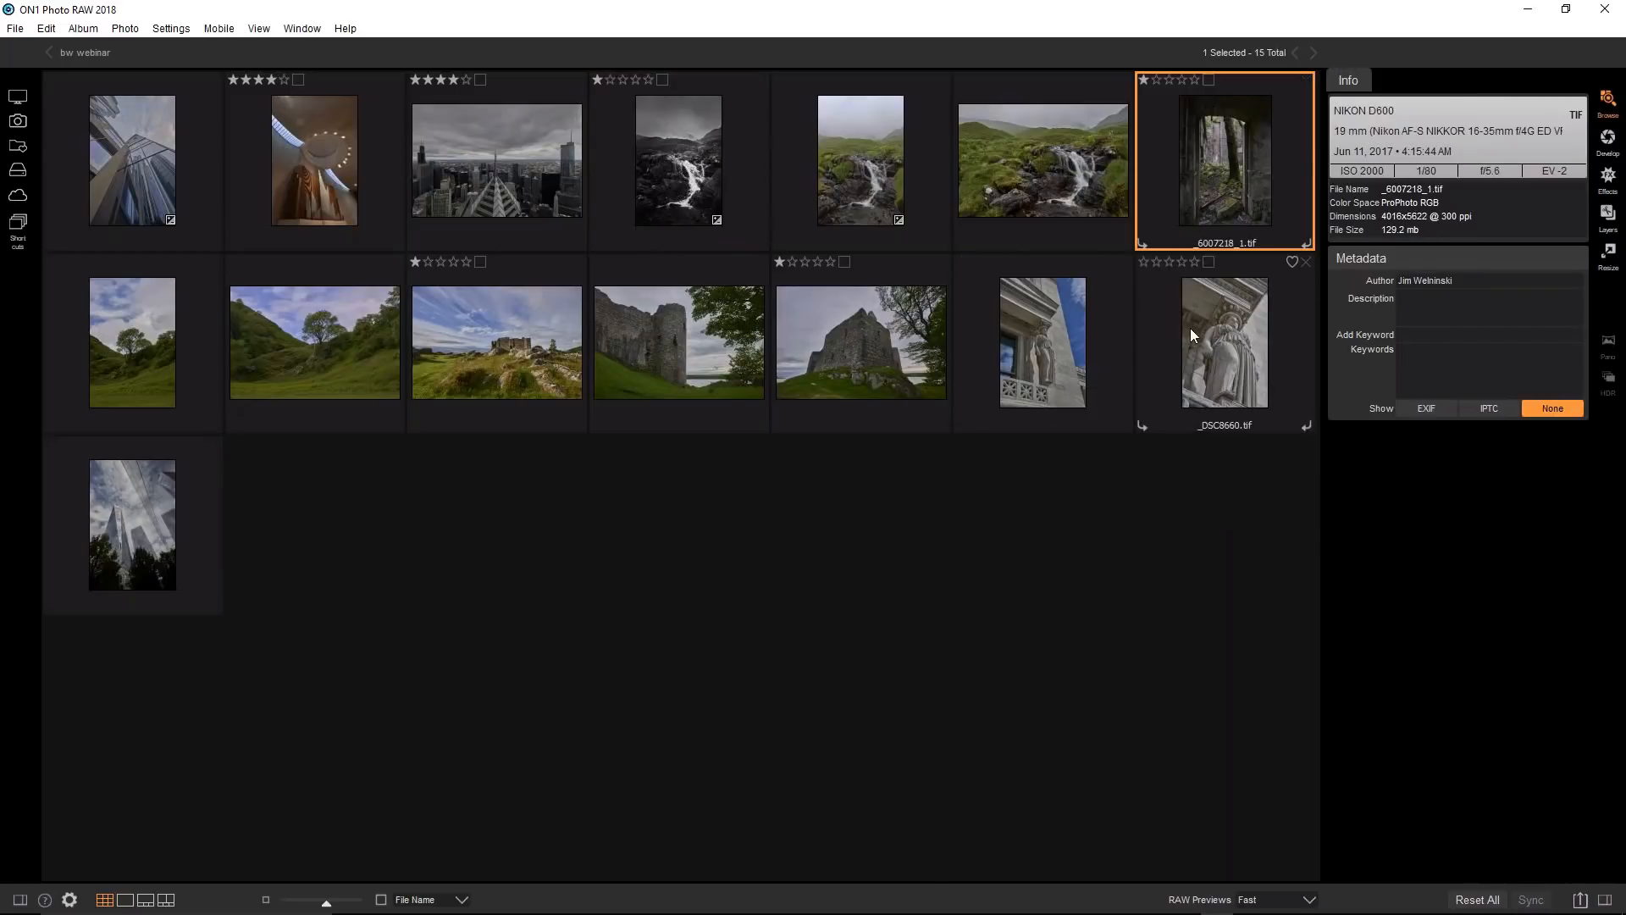
left_click(1608, 177)
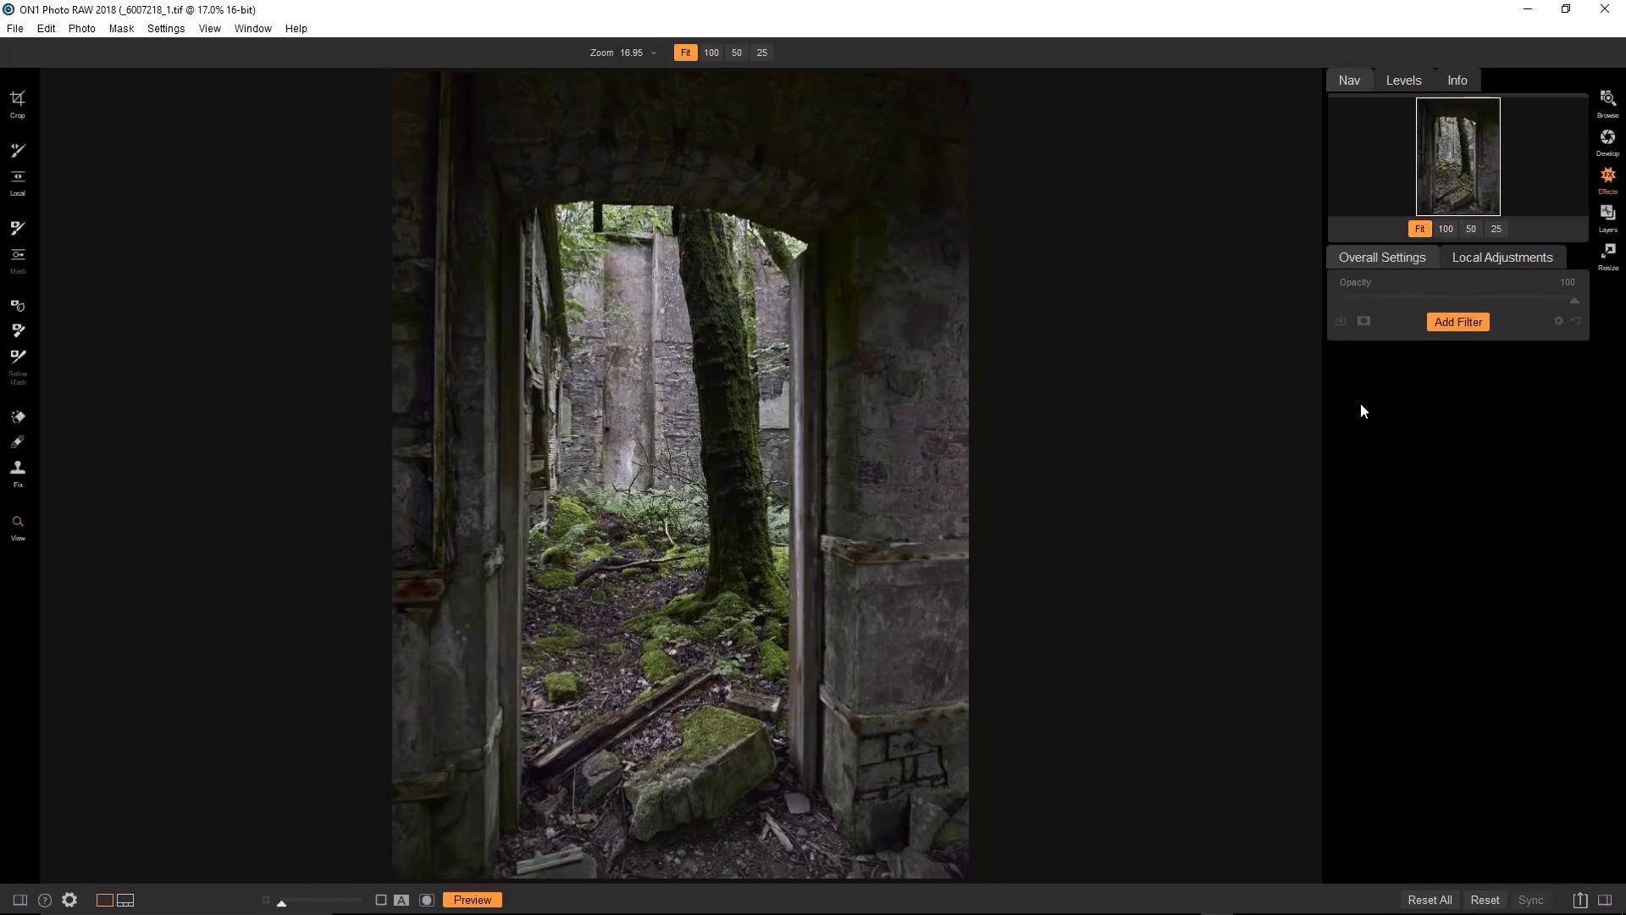
Add a Black & White filter to the doorway photo and compare the image with the filter off and on.
left_click(1462, 329)
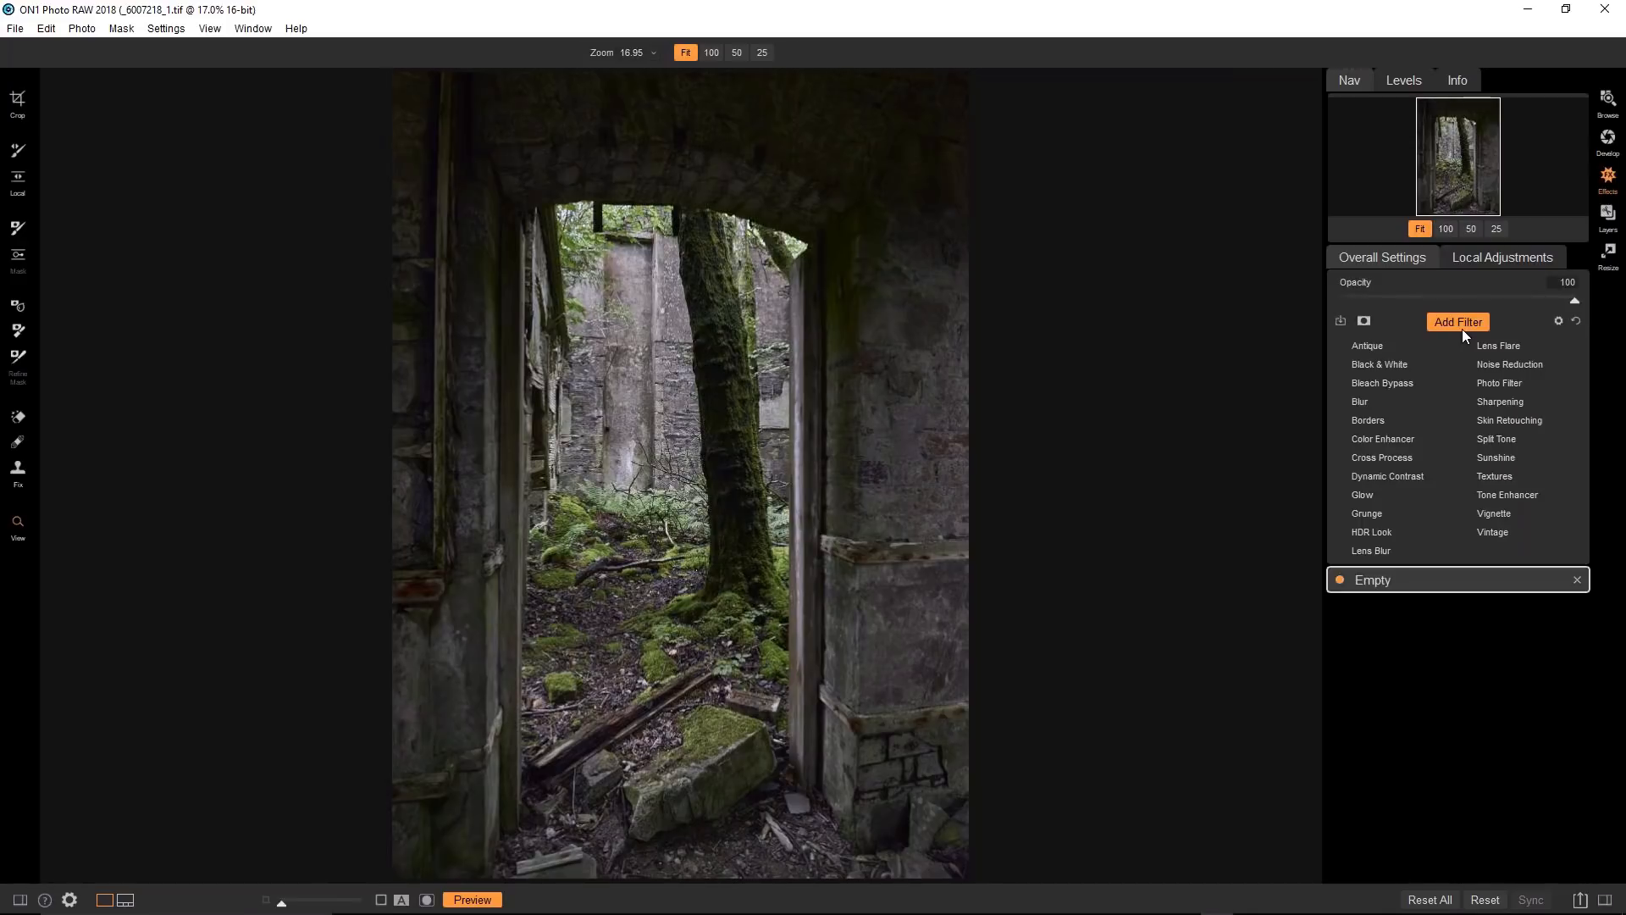
left_click(1395, 369)
left_click(1338, 359)
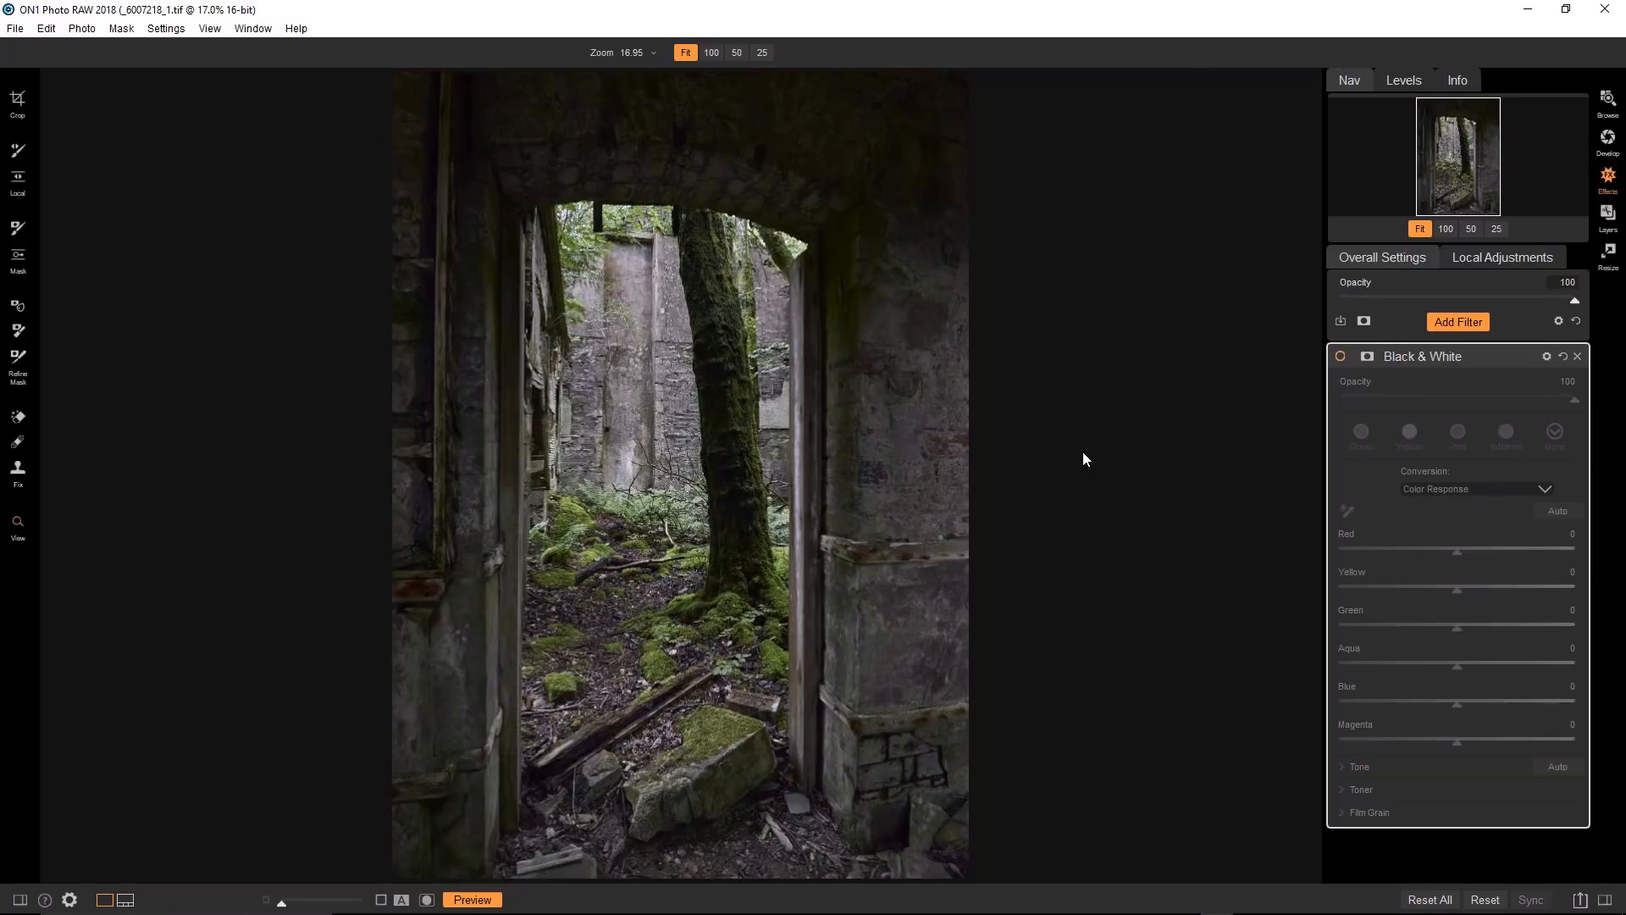
left_click(1340, 356)
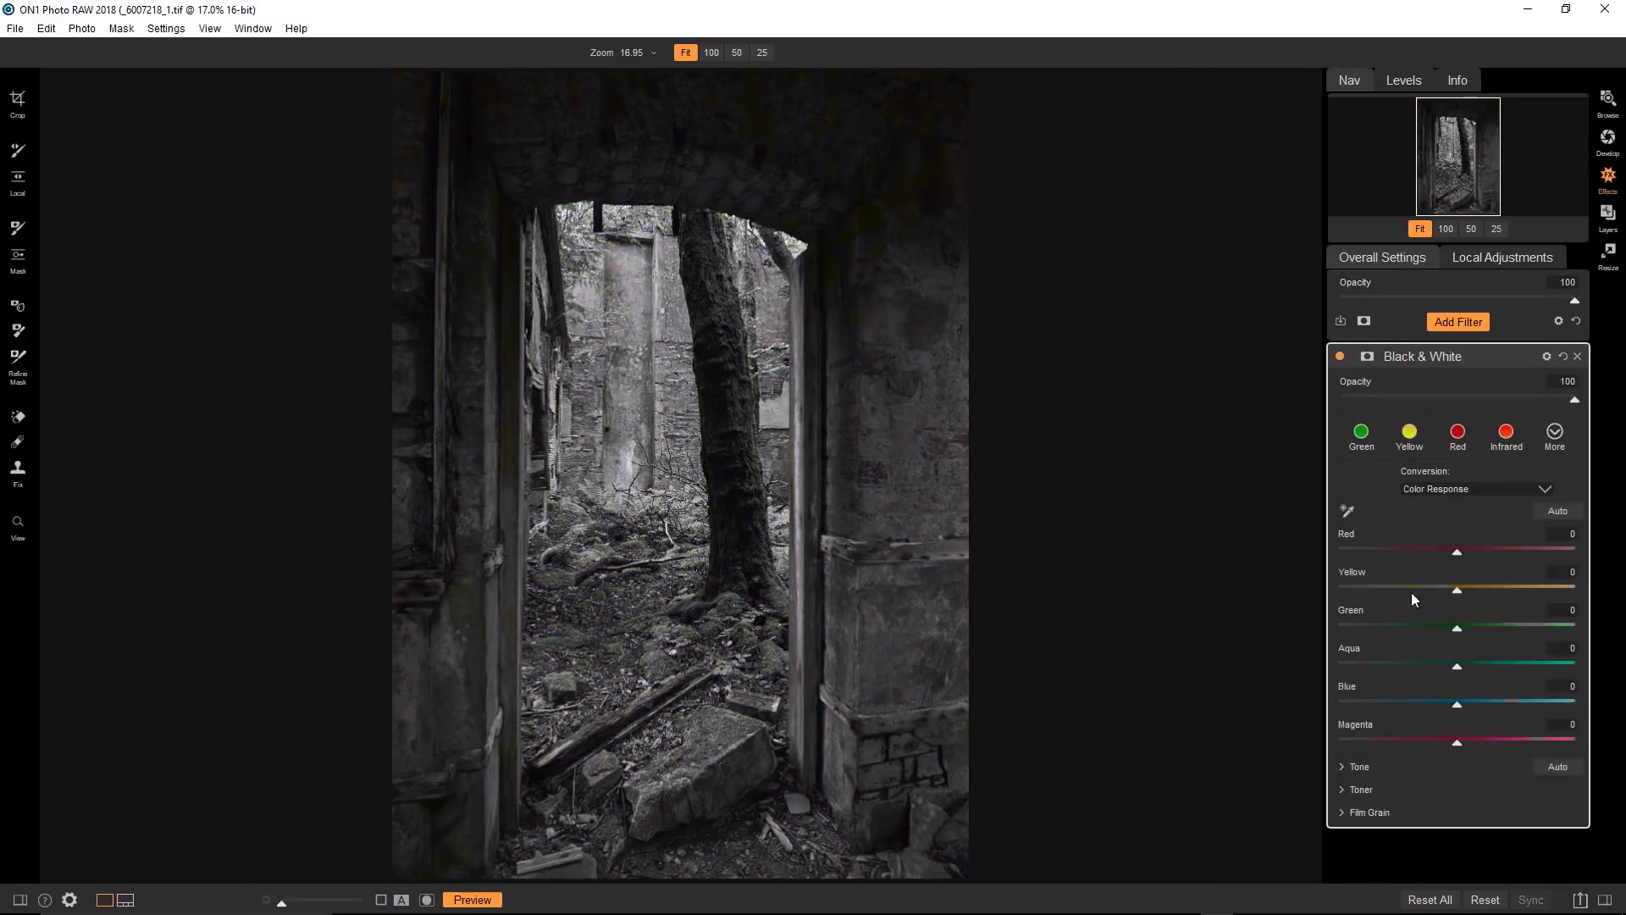
Adjust the Black & White color response to Red -30, Yellow 28, Green -36 and Magenta 3.
left_click_drag(1458, 588, 1440, 627)
left_click_drag(1440, 628, 1401, 638)
left_click_drag(1523, 588, 1383, 641)
left_click(1518, 589)
left_click_drag(1457, 554, 1339, 554)
left_click_drag(1509, 560, 1244, 554)
left_click_drag(1455, 668, 1419, 743)
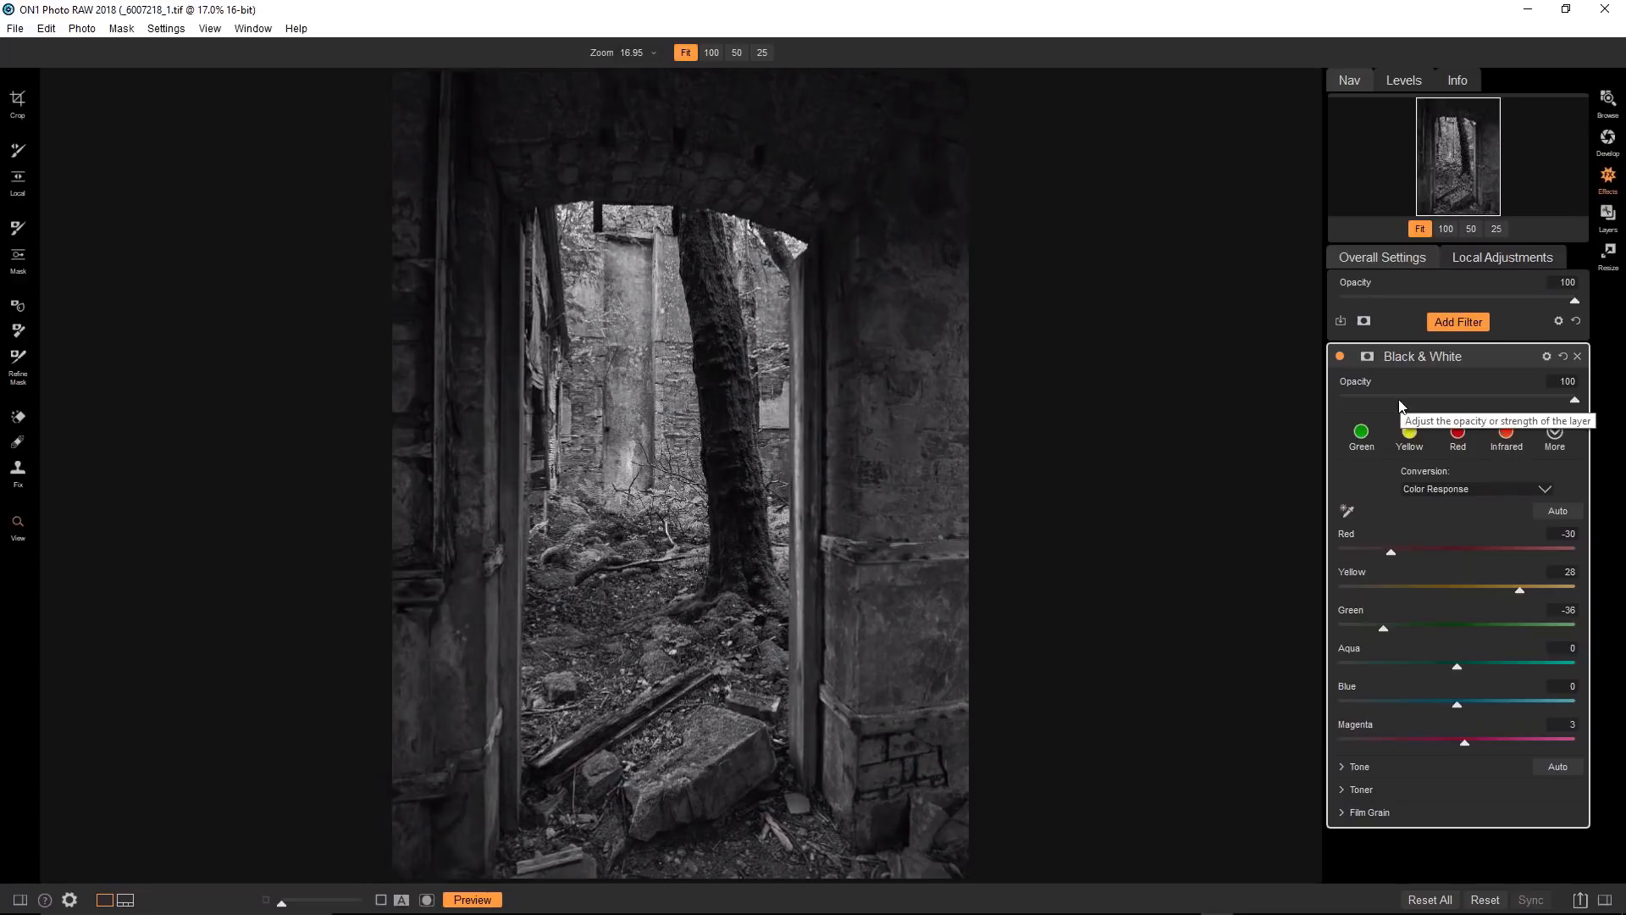
Add a Dynamic Contrast filter and apply its Zero style to clear the preset amounts.
left_click(1445, 323)
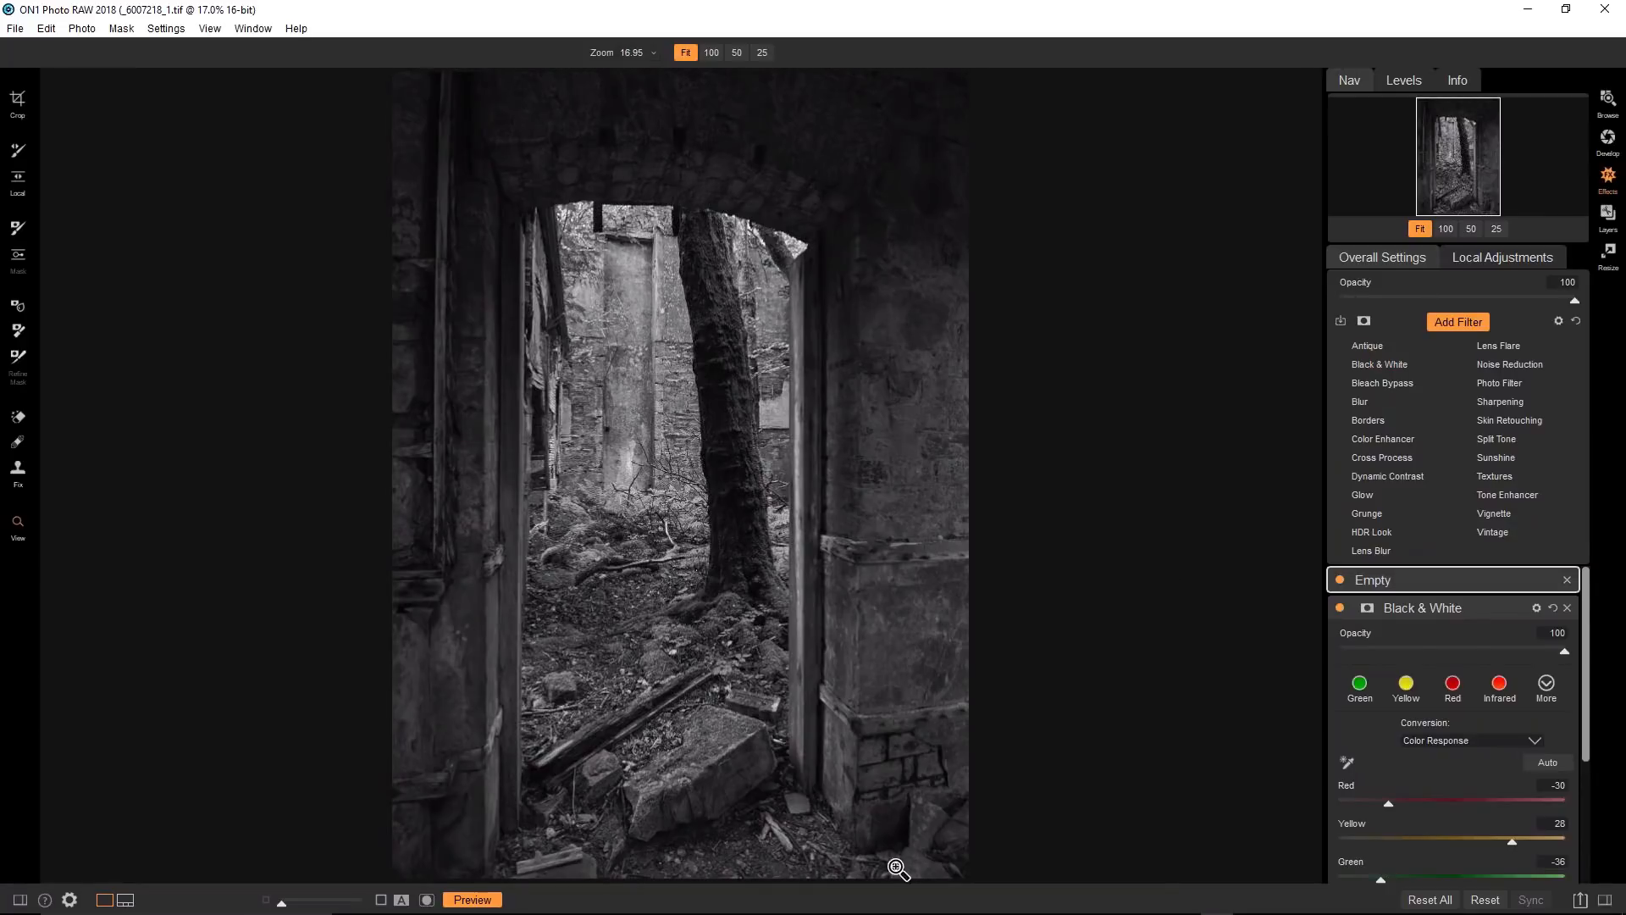
left_click(1377, 481)
left_click(1535, 435)
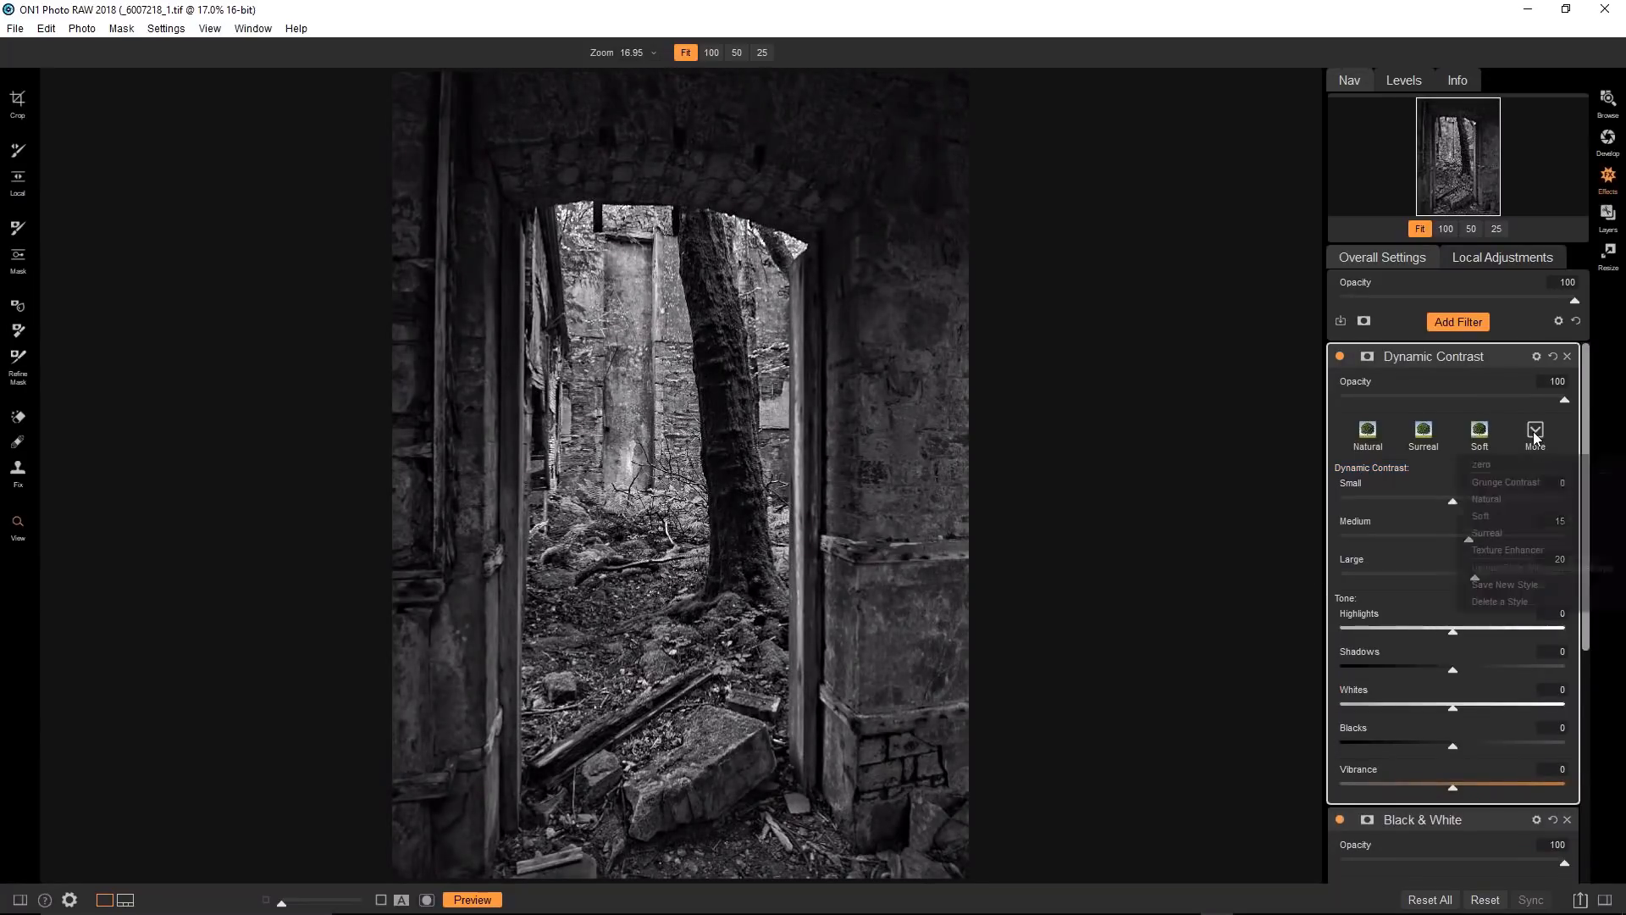
left_click(1523, 465)
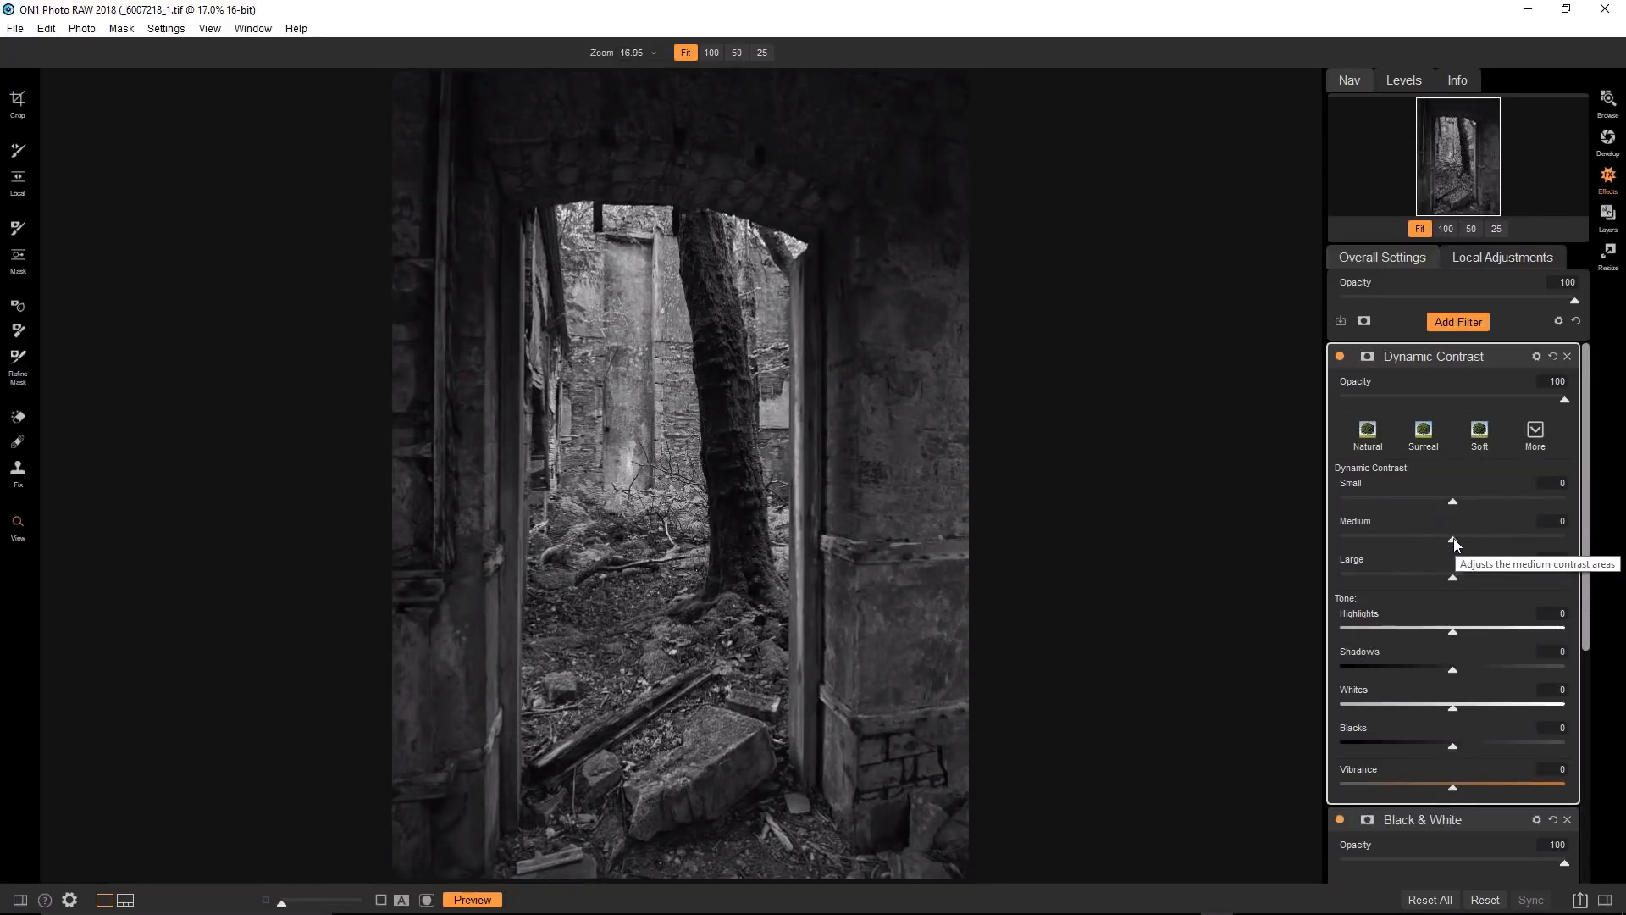
Try out the Medium contrast, return it to 0, and set Small to 15 and Large to 11.
left_click_drag(1453, 537, 1492, 536)
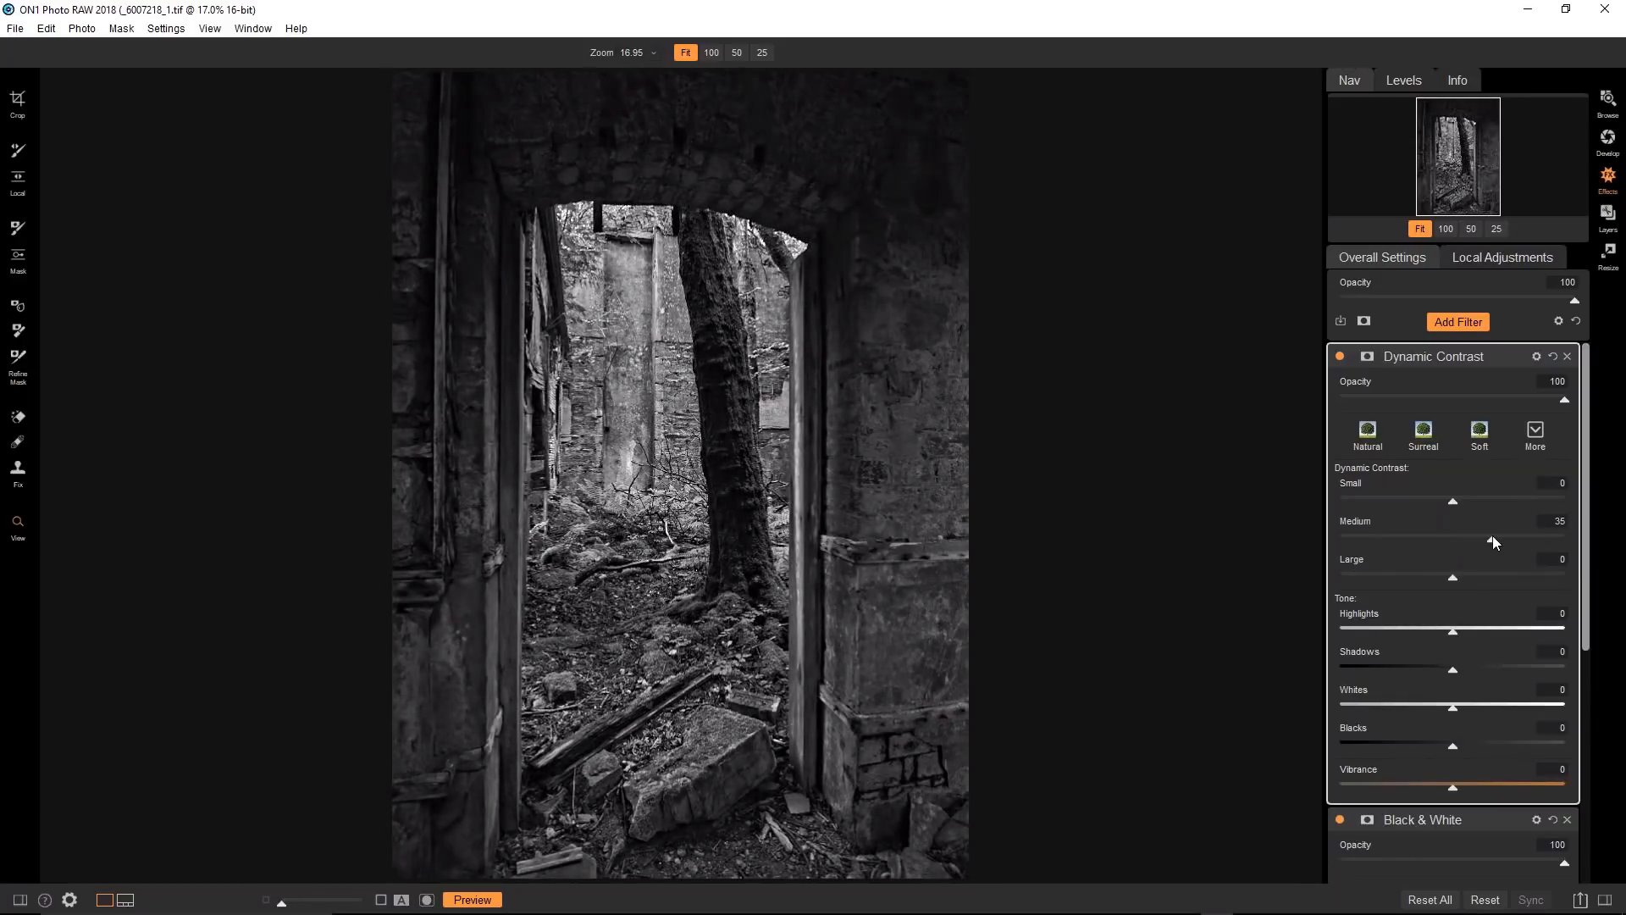
left_click_drag(1481, 536, 1494, 534)
left_click_drag(1485, 543, 1456, 543)
left_click_drag(1474, 577, 1468, 578)
mouse_move(1455, 504)
left_mouse_down()
mouse_move(1499, 502)
mouse_move(1482, 506)
left_mouse_up()
left_click_drag(1464, 577, 1461, 577)
left_click_drag(1461, 576, 1466, 576)
Compare Dynamic Contrast off and on at 50% zoom, then reduce both Small and Large to 10.
left_click(696, 547)
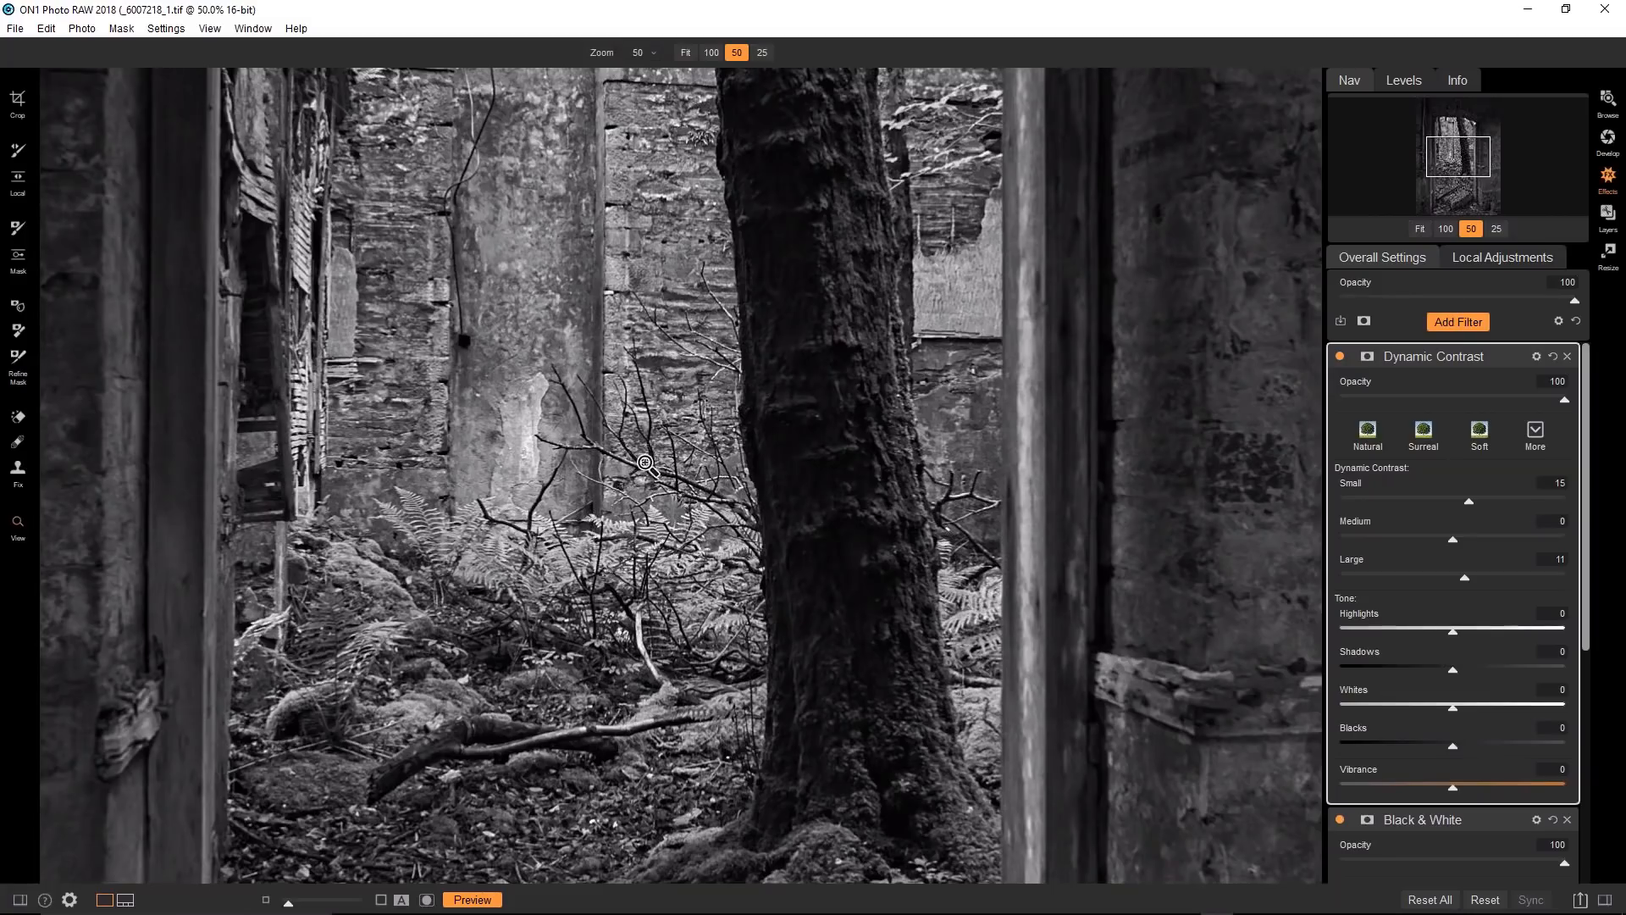
left_click(1340, 357)
left_click(1340, 357)
left_click(1340, 356)
left_click(1340, 357)
left_click(1340, 357)
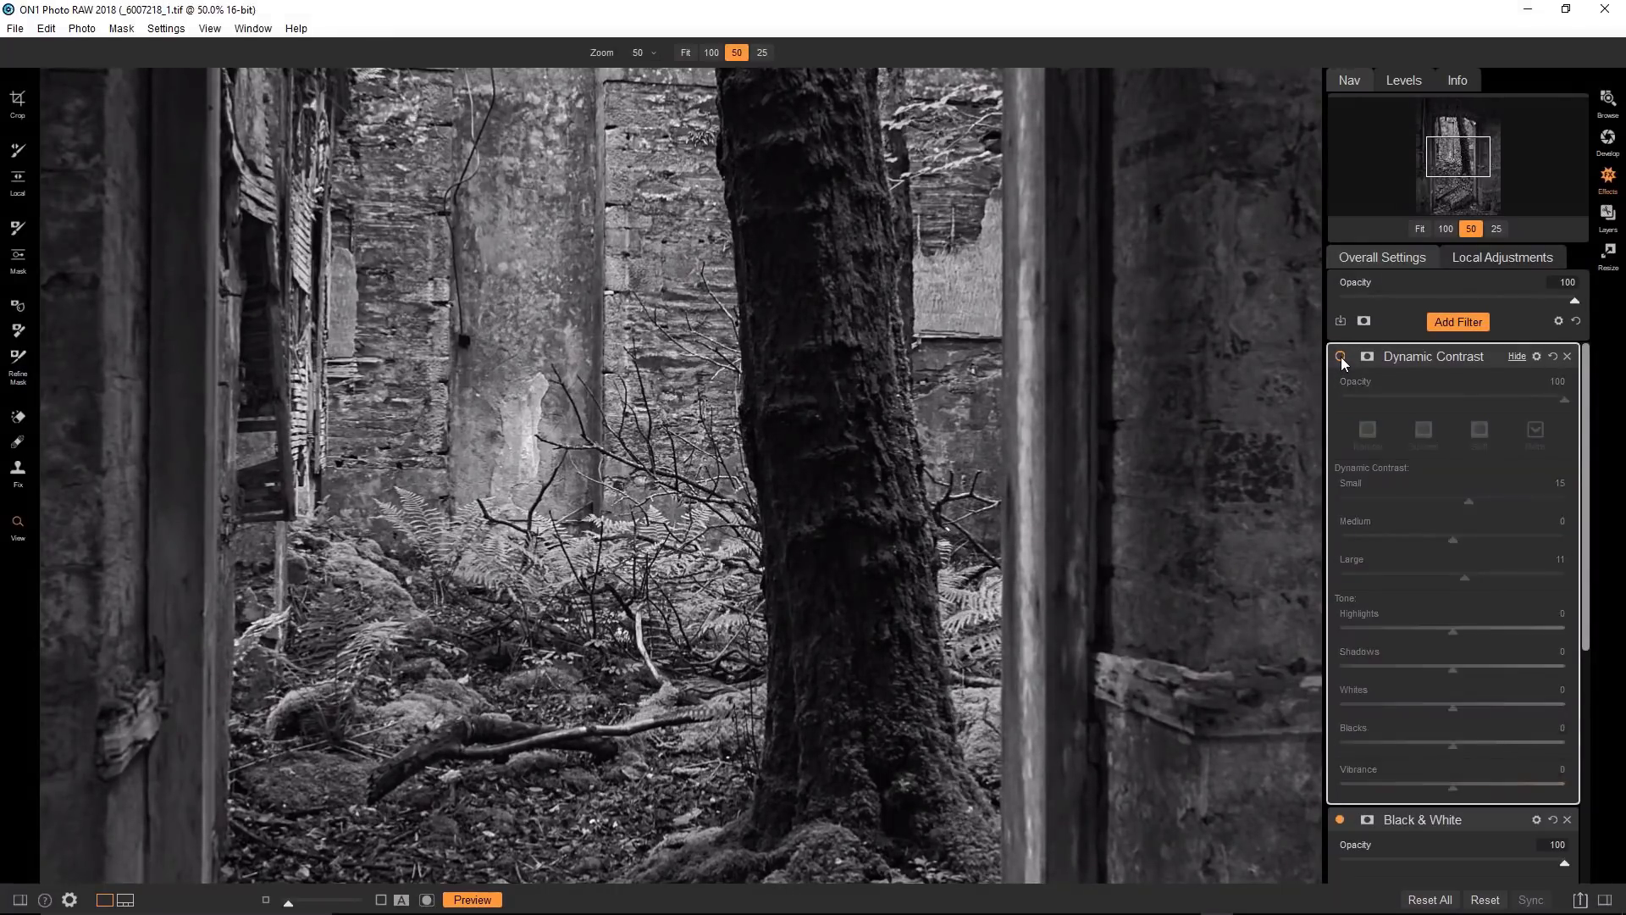
left_click(1340, 357)
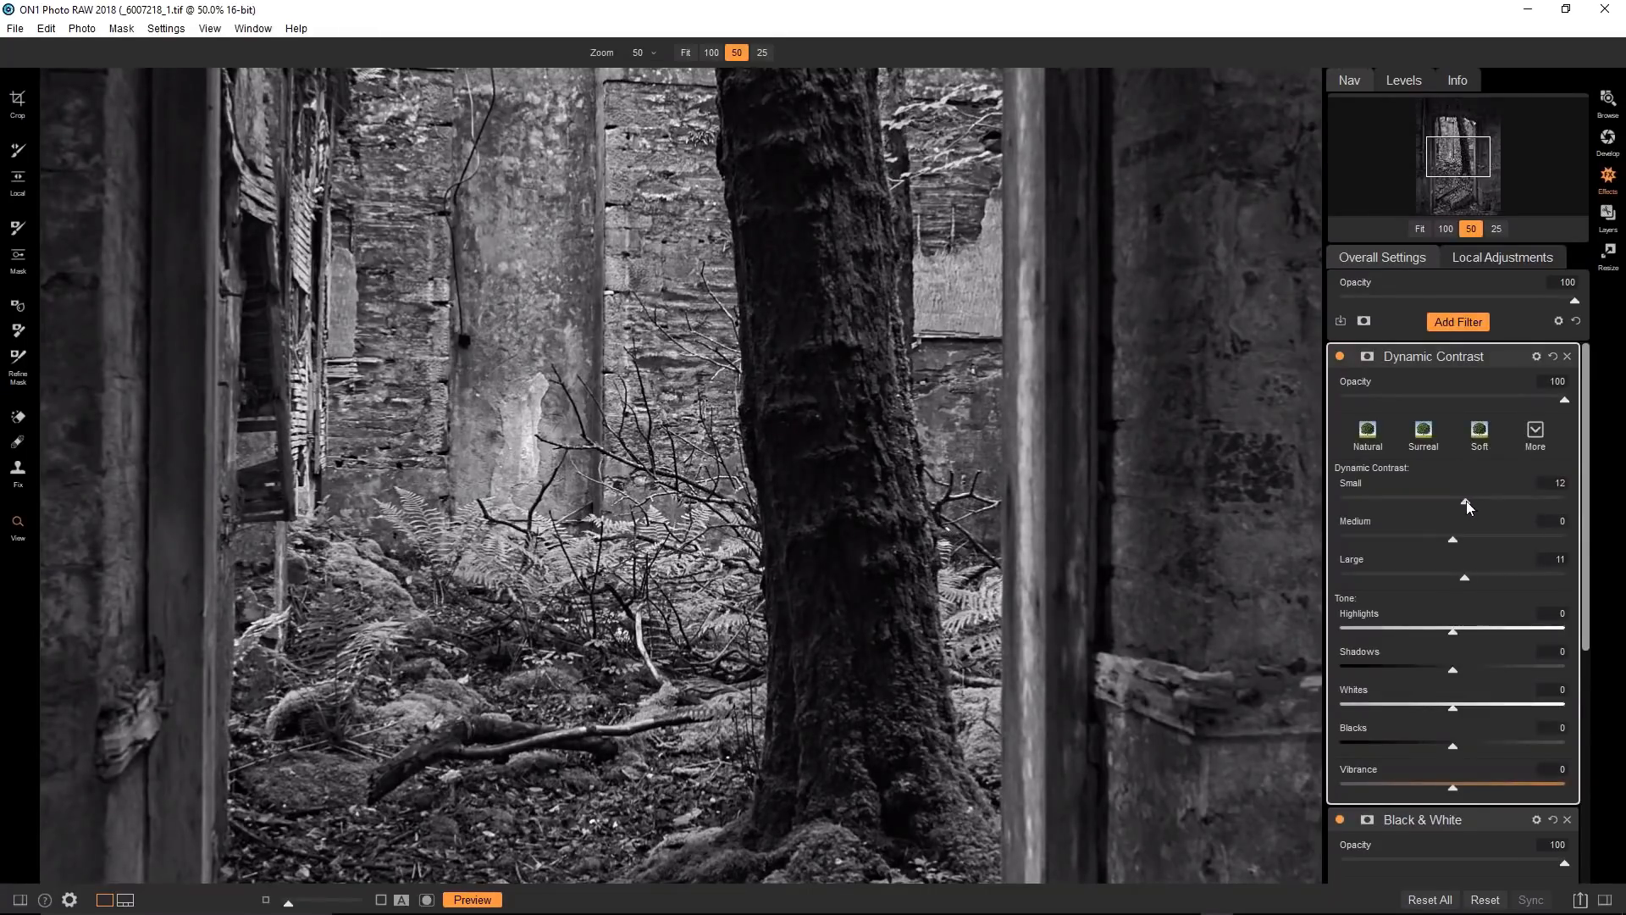
left_click_drag(1465, 505, 1466, 503)
key("ctrl+0")
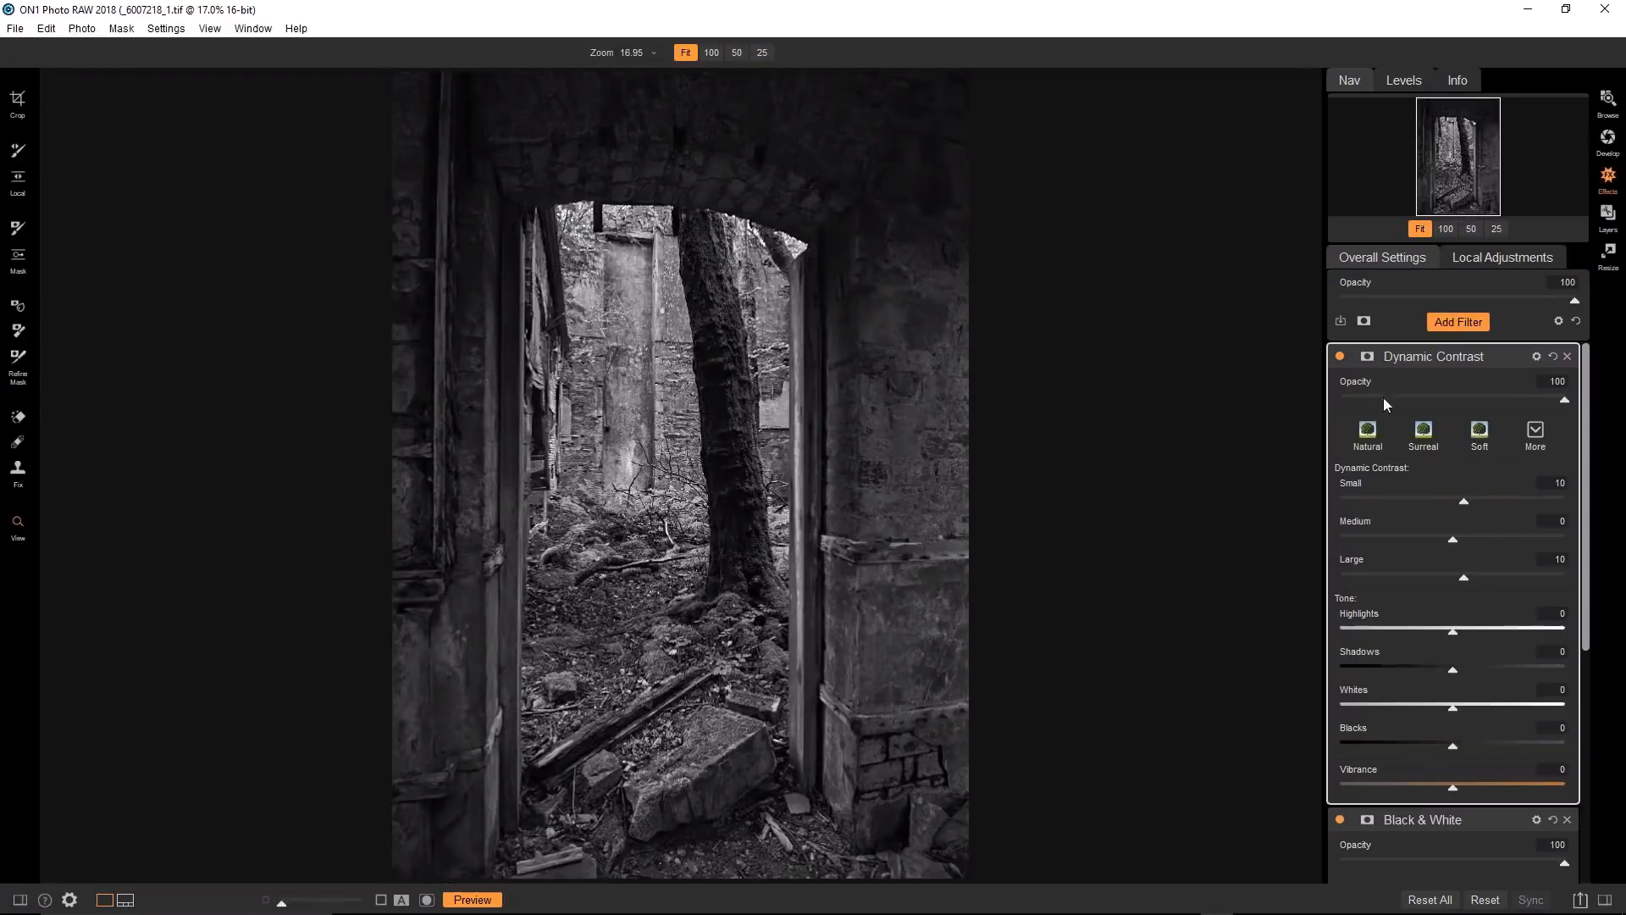
Open the Dynamic Contrast mask and paint the effect out of the doorway's back wall and ground with a larger brush at opacity 40.
left_click(1366, 357)
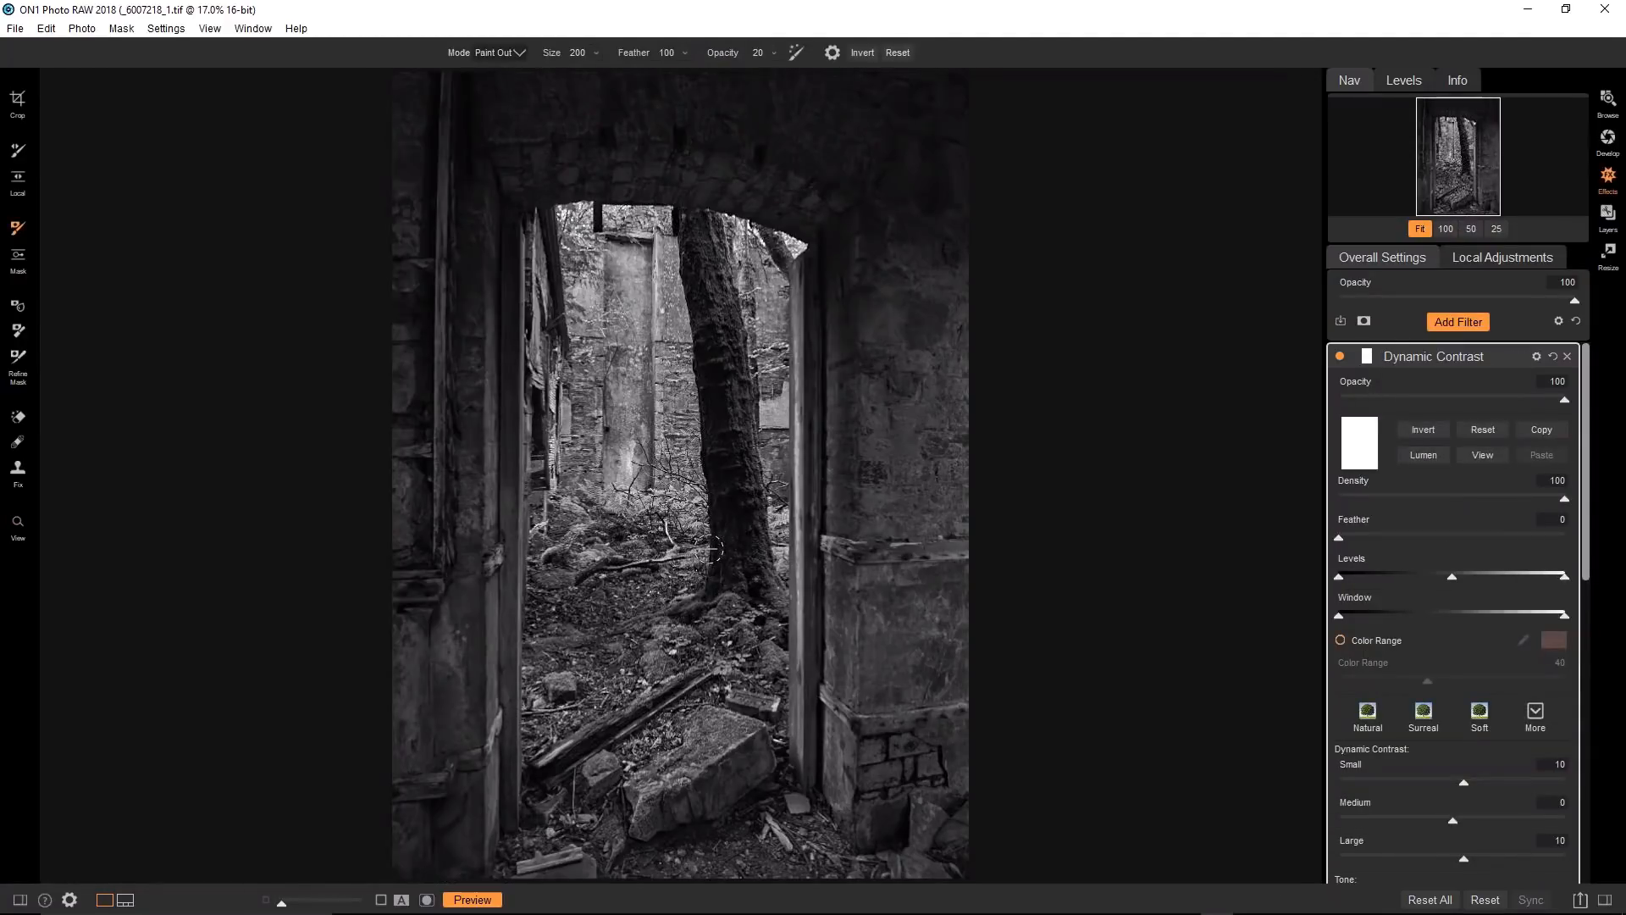
key("bracketright")
key("bracketright")
key("bracketright")
key("bracketright")
key("bracketright")
key("bracketright")
left_click(666, 53)
mouse_move(677, 471)
left_mouse_down()
mouse_move(676, 542)
mouse_move(676, 508)
mouse_move(649, 505)
left_mouse_up()
left_click_drag(643, 706, 643, 765)
Paint out Dynamic Contrast to the right of the trunk with a size 300 brush and collapse the filter.
key("bracketright")
key("bracketright")
key("bracketleft")
key("bracketleft")
key("bracketleft")
key("bracketleft")
left_click(772, 342)
left_click(1401, 357)
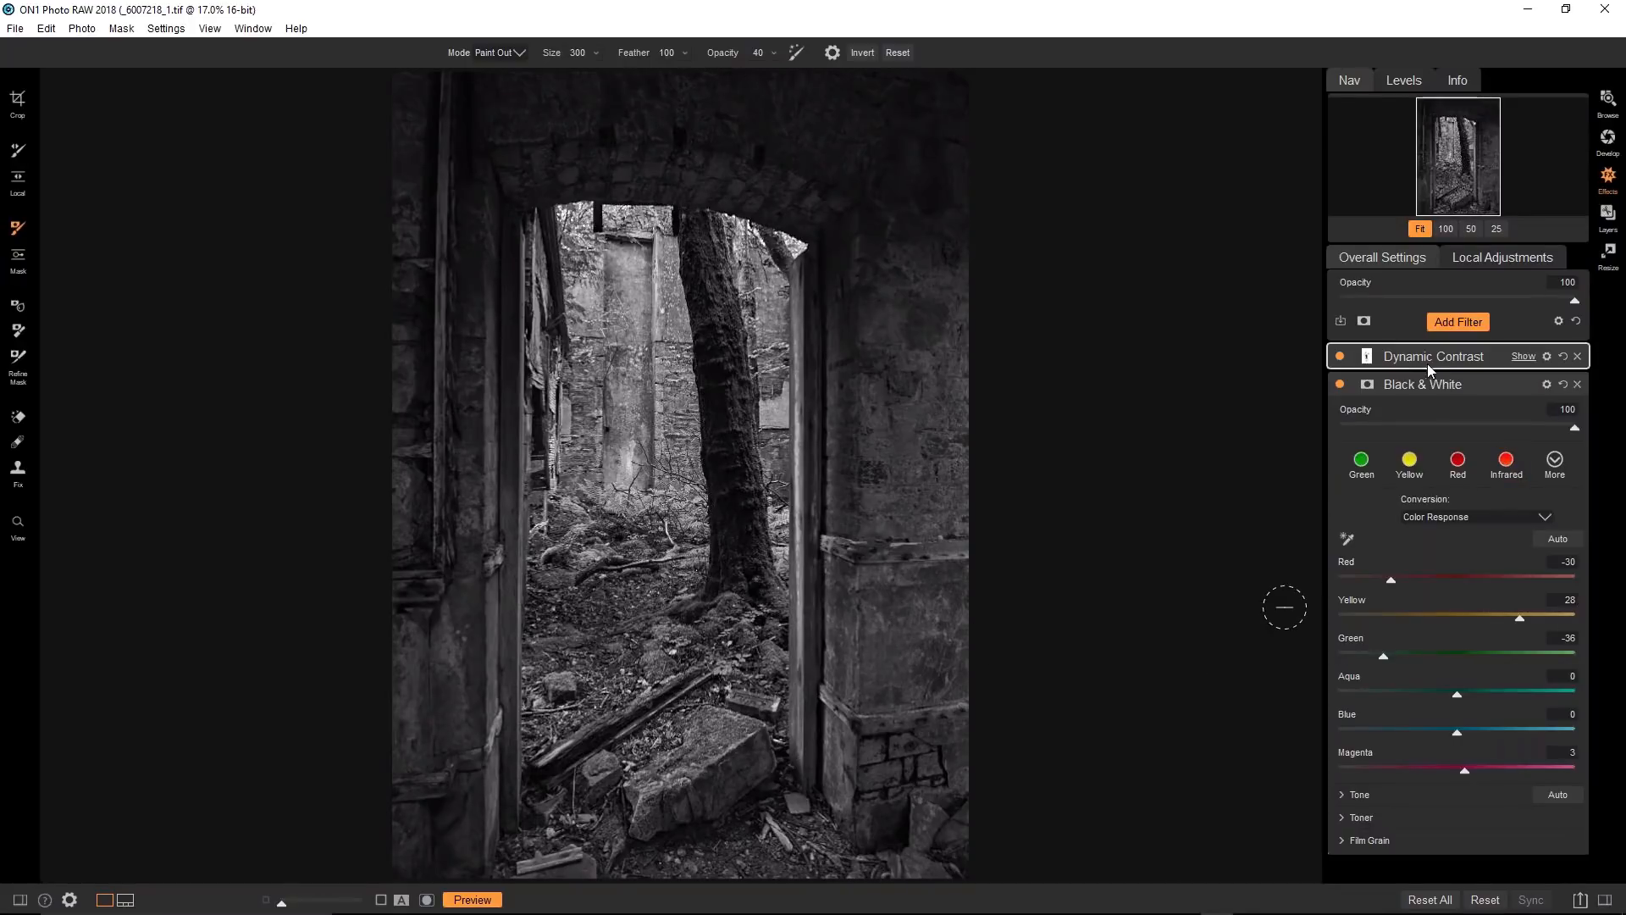
Add a Tone Enhancer filter and darken the photo with an Exposure of -0.55.
left_click(1457, 323)
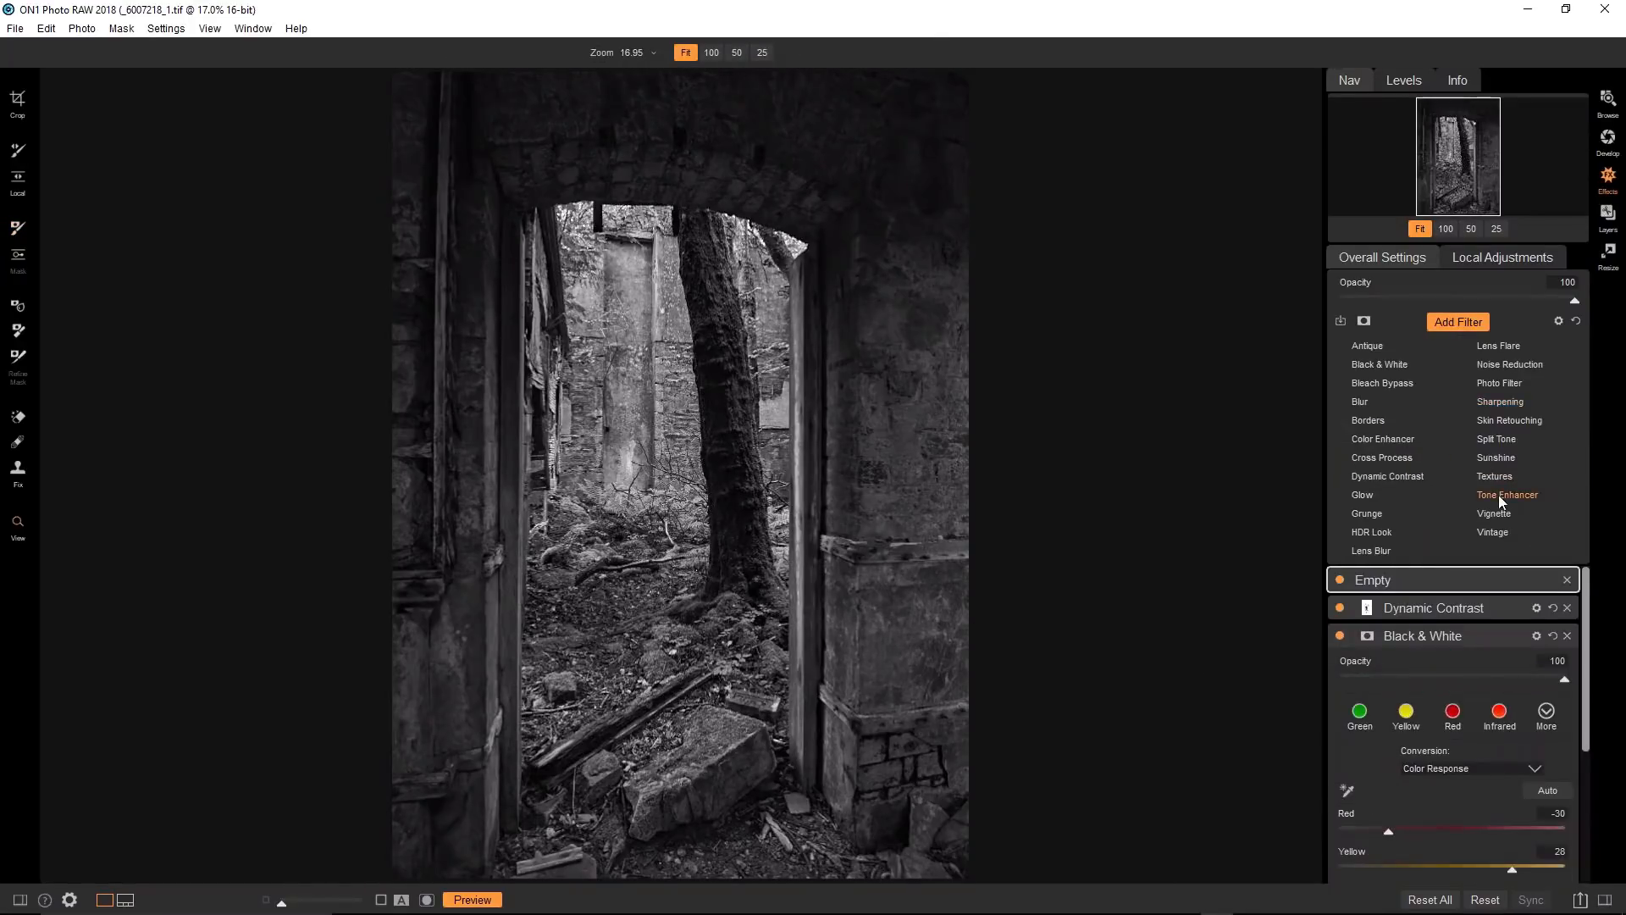
left_click(1497, 497)
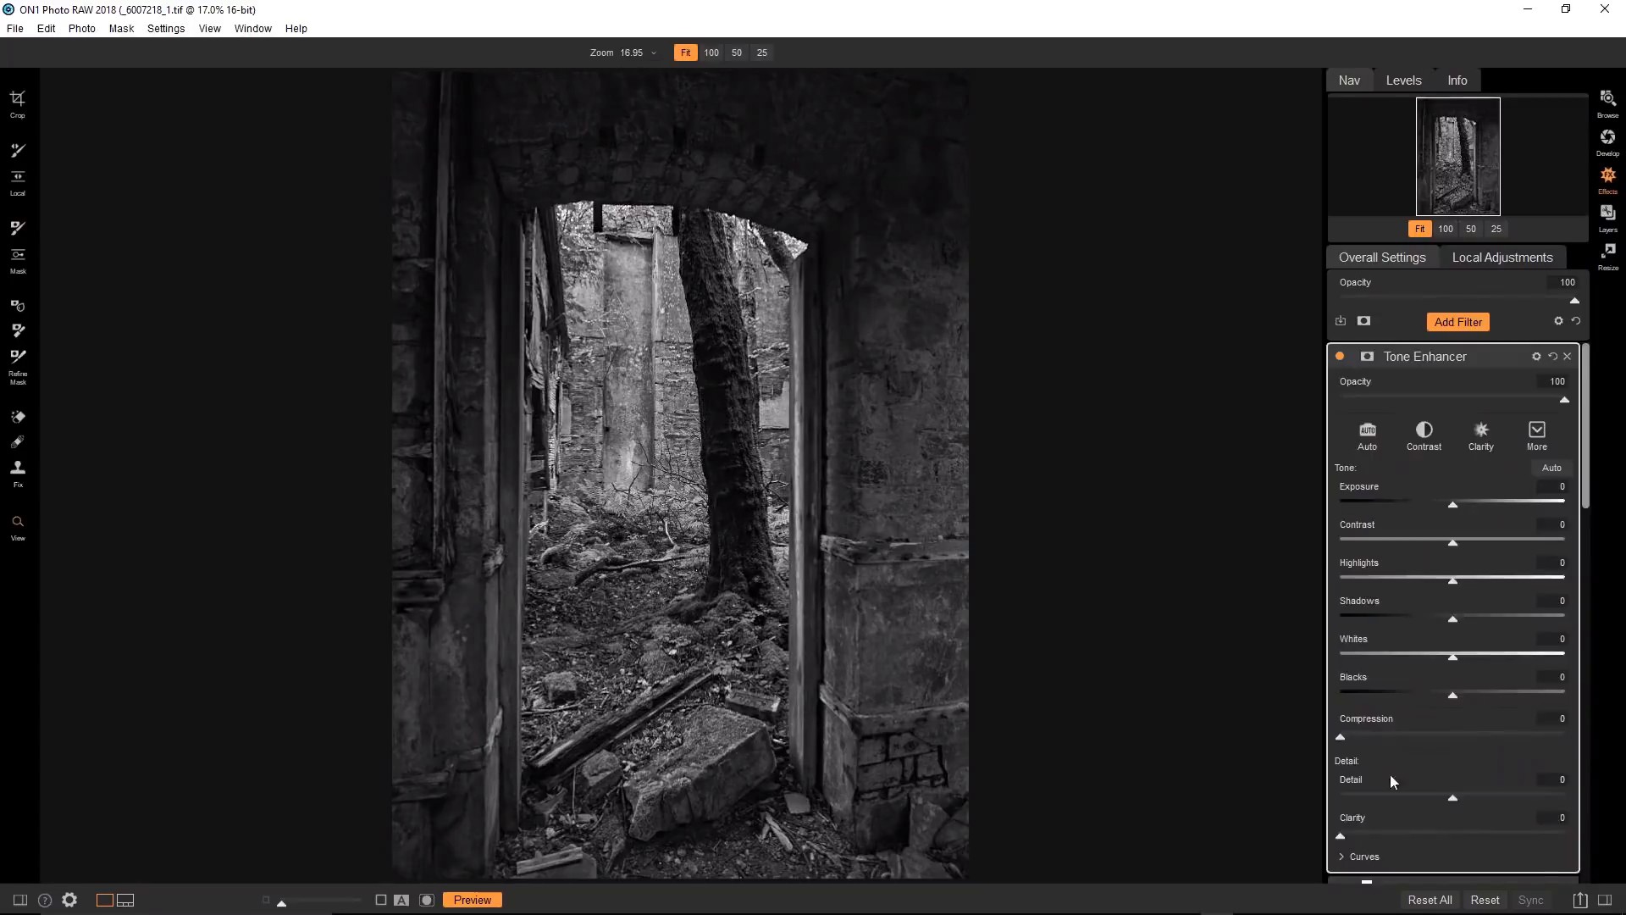
left_click_drag(1453, 507, 1442, 504)
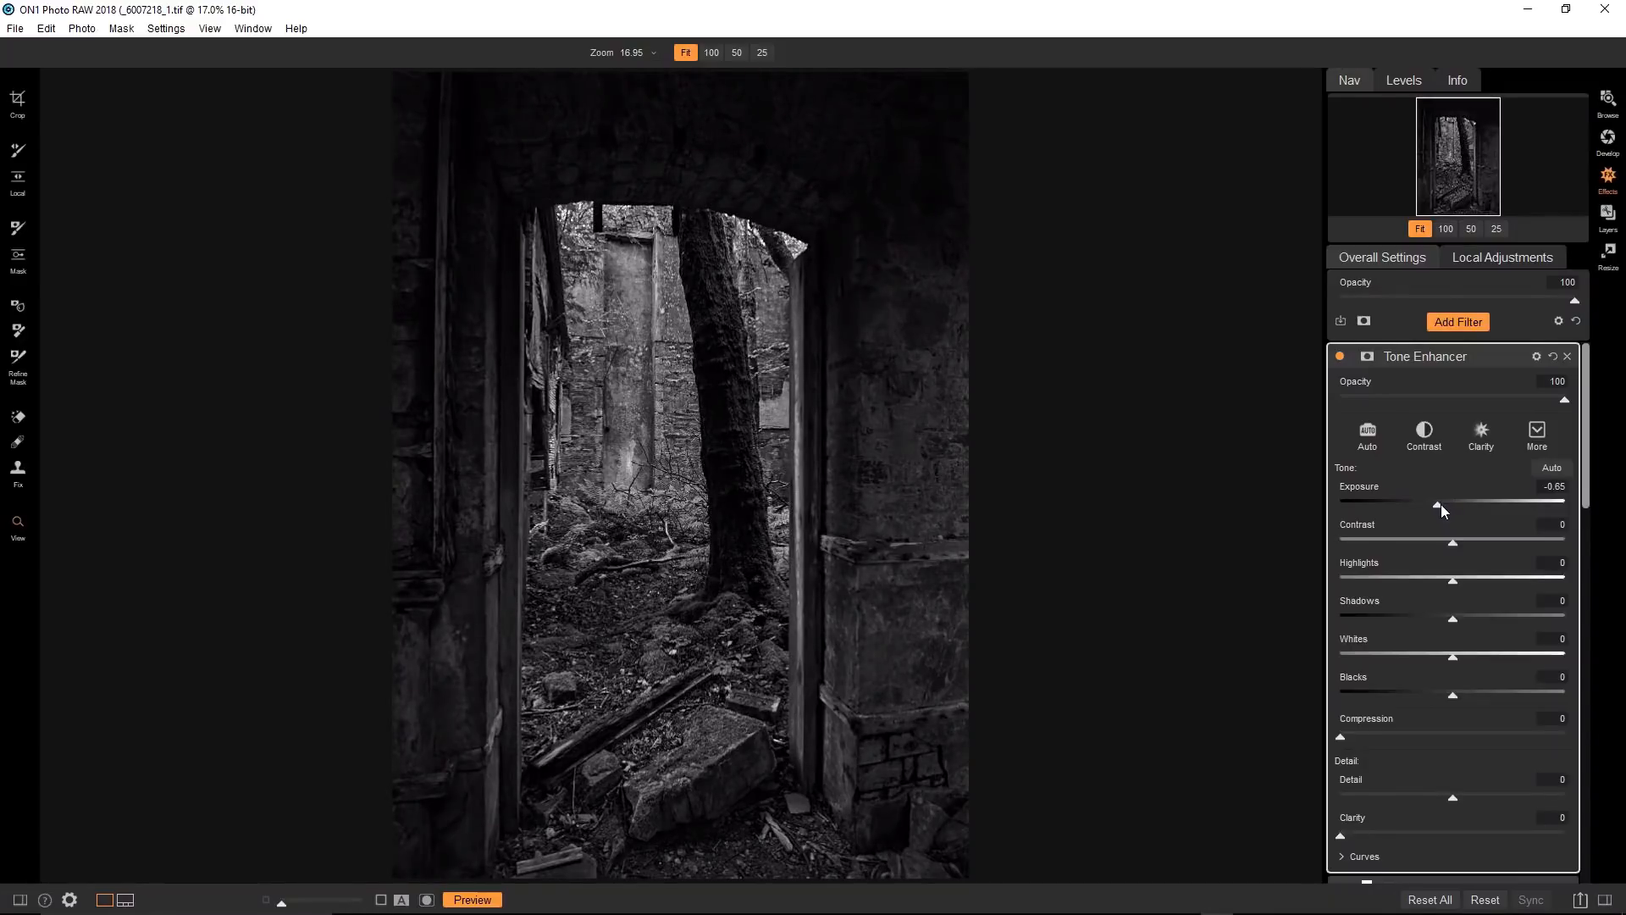
left_click_drag(1441, 505, 1442, 504)
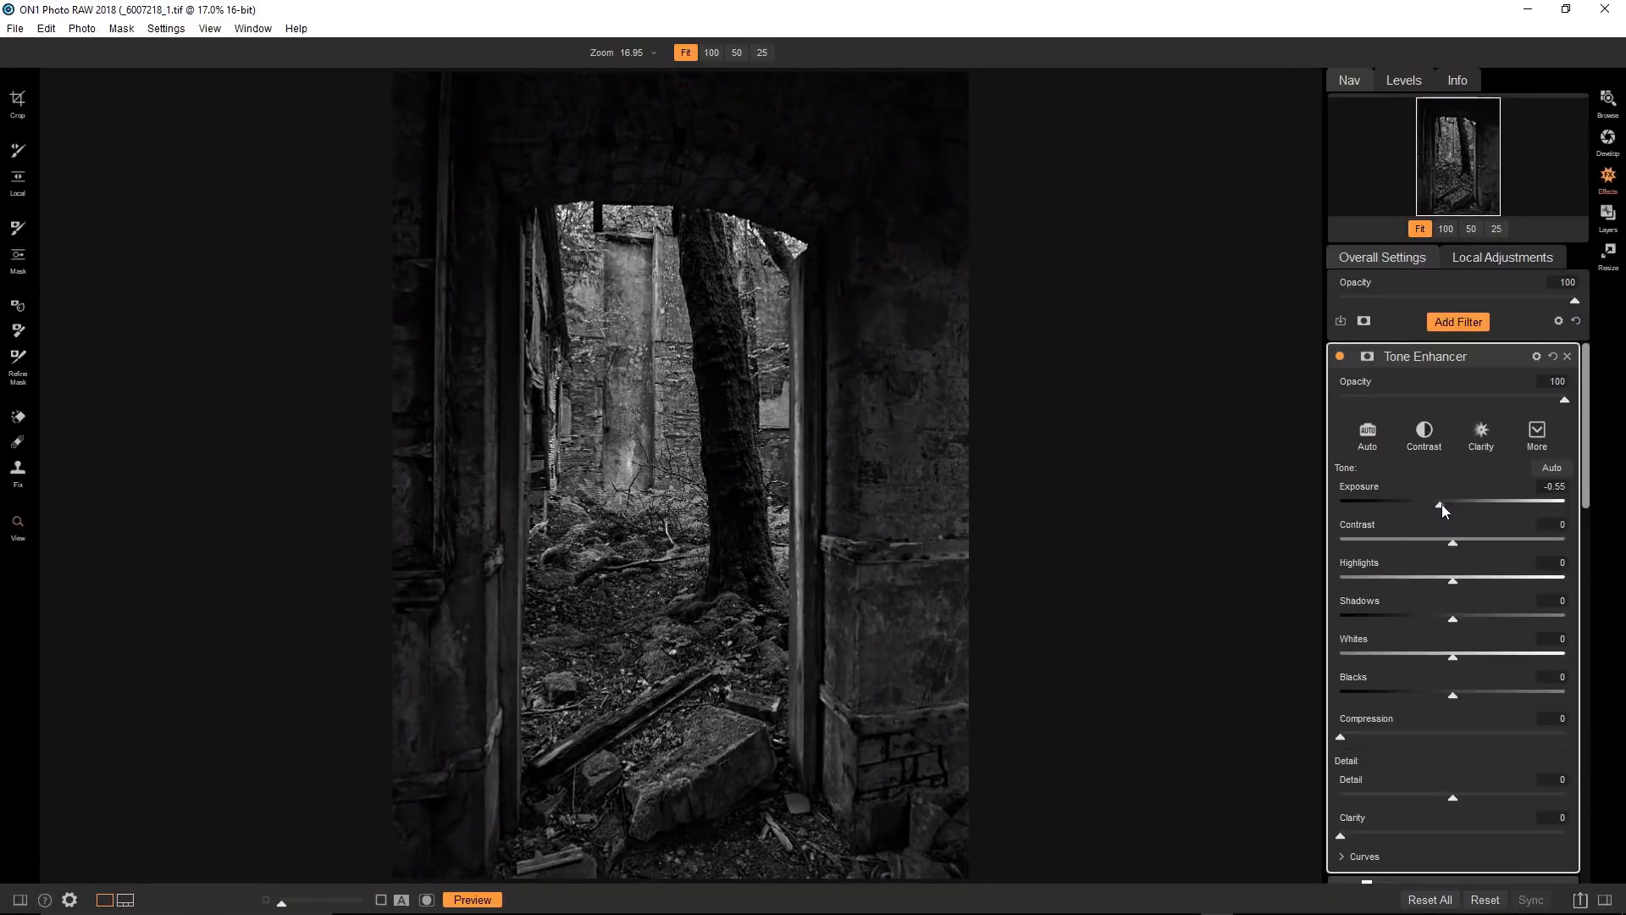
Paint the Tone Enhancer darkening out of the whole doorway opening with a size 900 brush at opacity 40.
left_click(1367, 356)
key("bracketright")
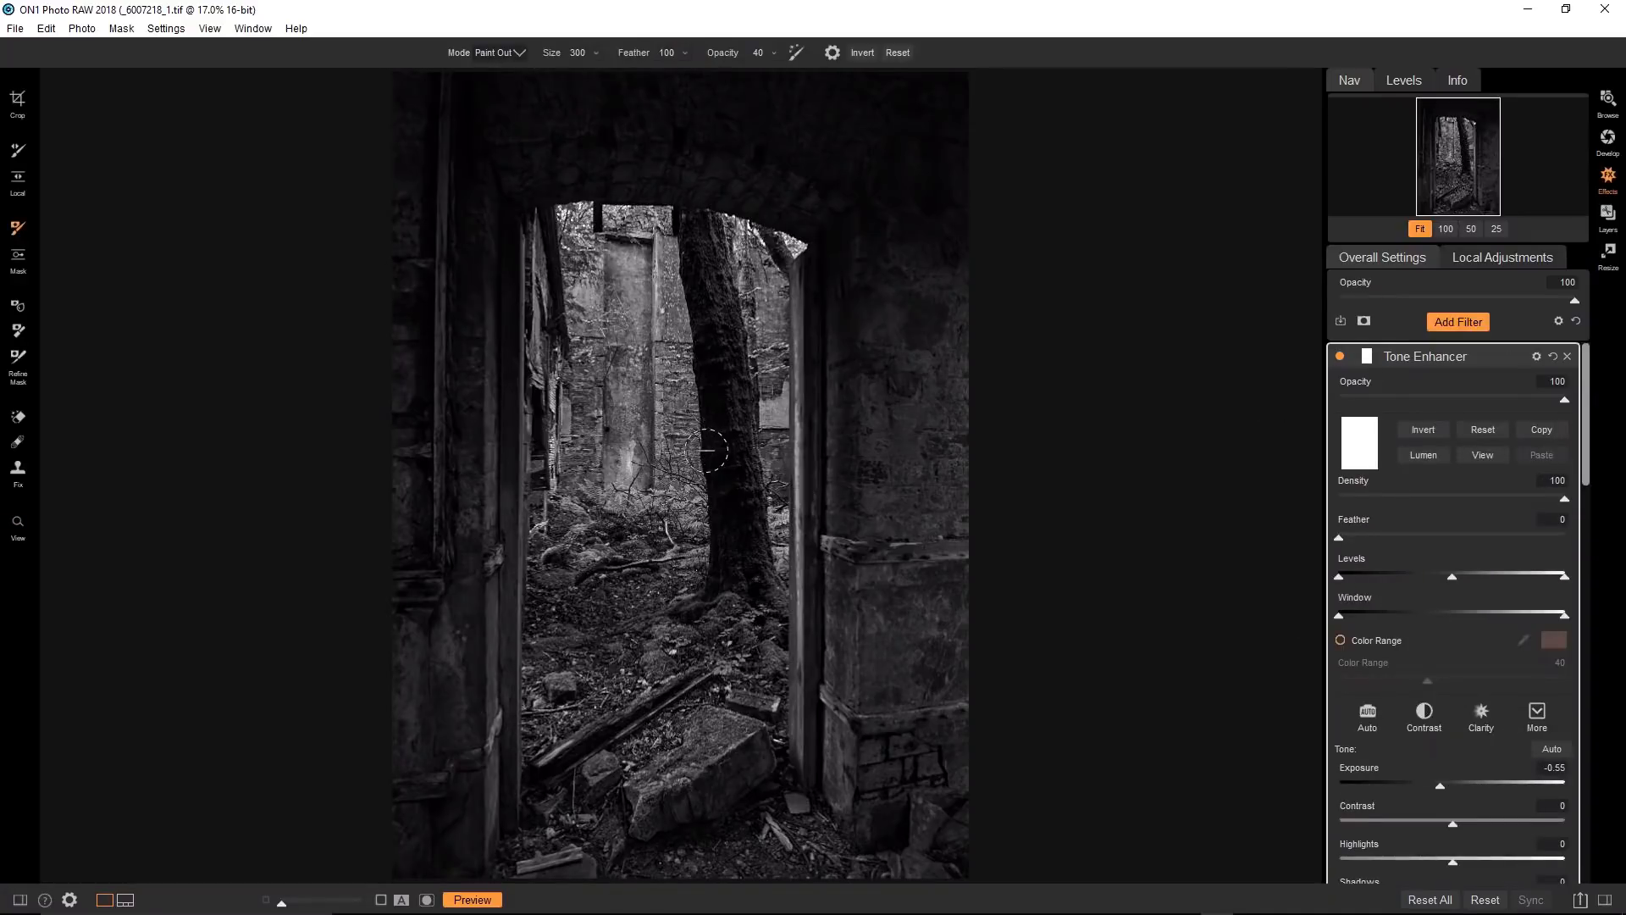
key("bracketright")
key("bracketright")
key("bracketright")
key("bracketright")
key("bracketright")
key("bracketright")
key("bracketright")
key("bracketright")
key("bracketright")
key("bracketright")
key("bracketright")
key("bracketright")
key("bracketright")
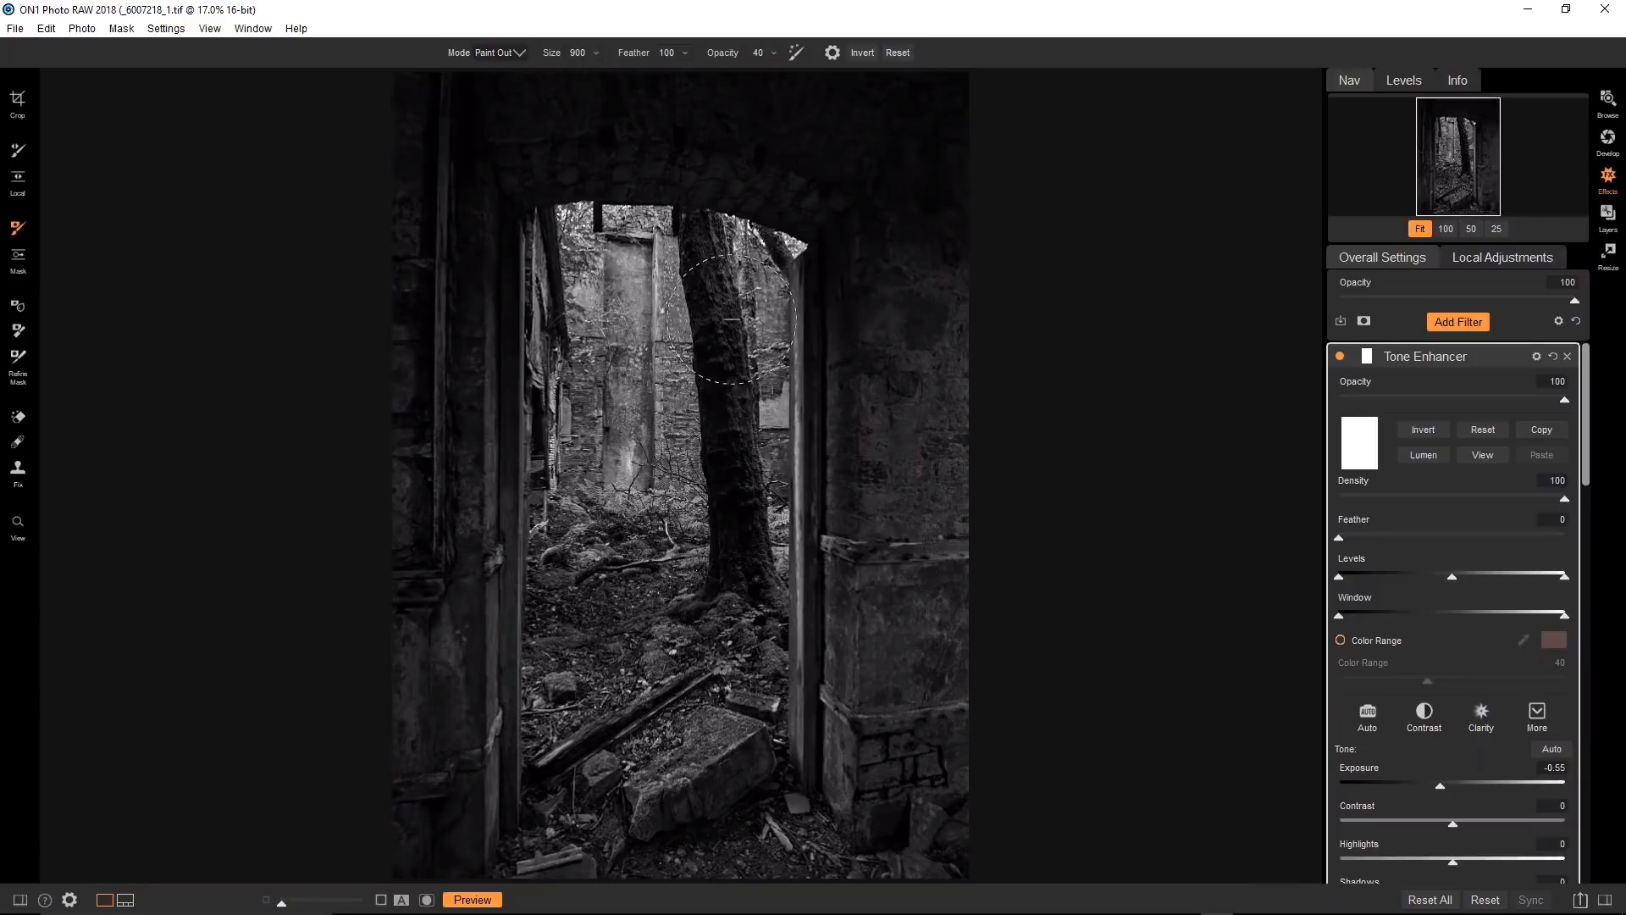
mouse_move(731, 320)
left_mouse_down()
mouse_move(722, 615)
mouse_move(708, 474)
left_mouse_up()
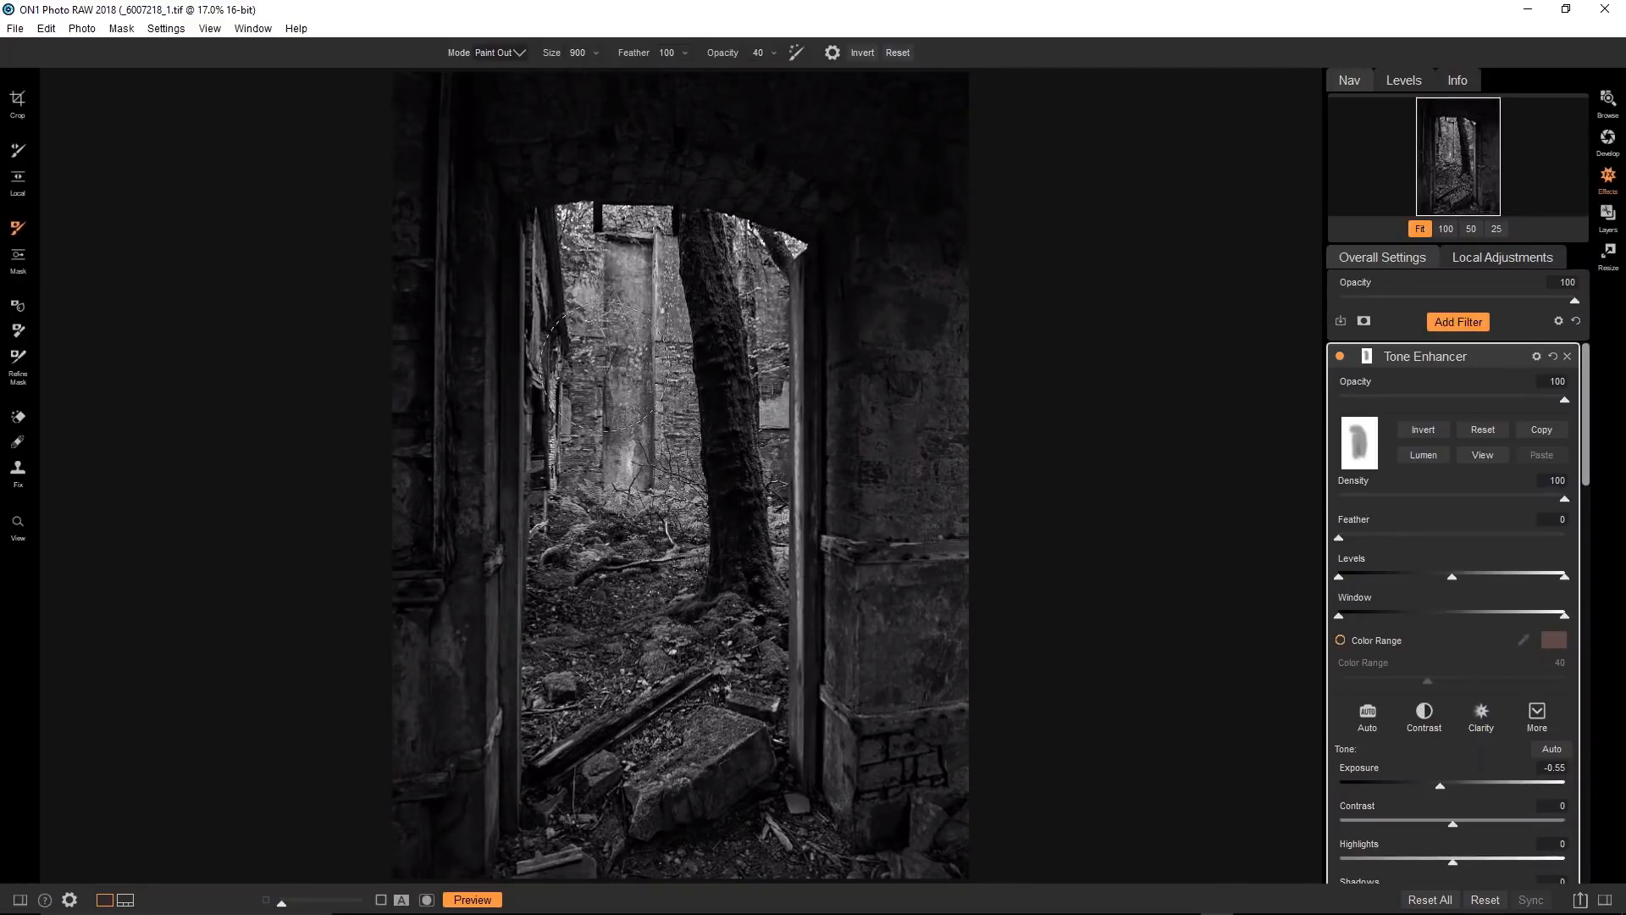
left_click_drag(598, 369, 584, 818)
mouse_move(625, 268)
left_mouse_down()
mouse_move(739, 364)
mouse_move(748, 847)
left_mouse_up()
left_click_drag(696, 669, 705, 839)
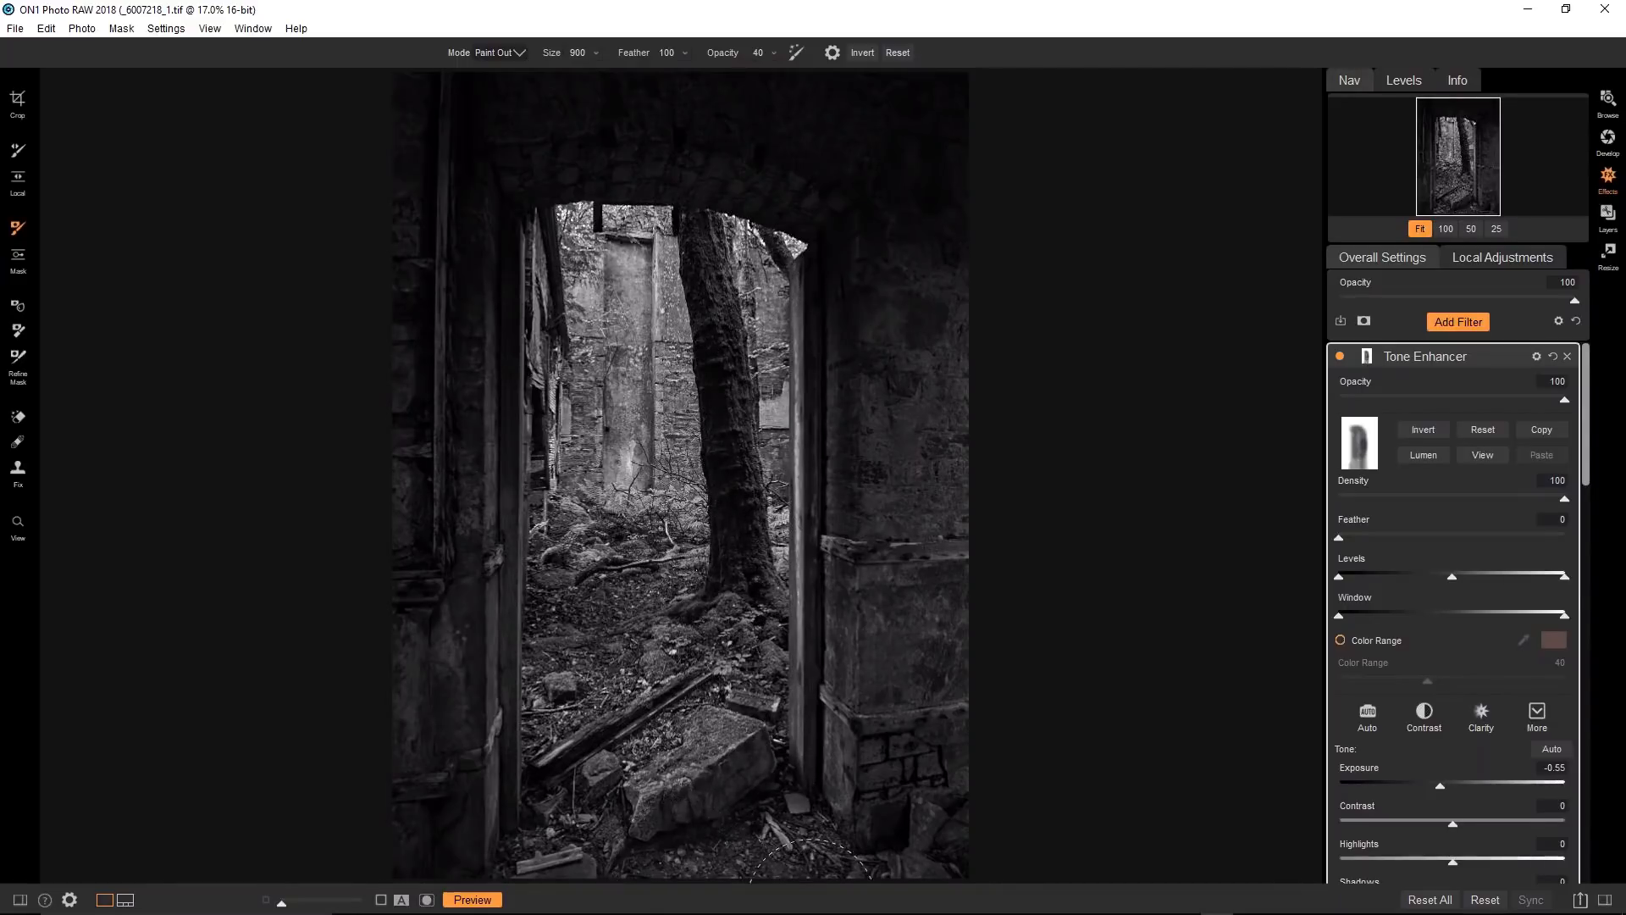
Paint more of the Tone Enhancer darkening out of the doorway's back wall, tree trunk and ground with the size 900 brush.
mouse_move(811, 902)
left_mouse_down()
mouse_move(906, 912)
mouse_move(601, 824)
mouse_move(567, 876)
left_mouse_up()
left_click_drag(628, 266, 601, 782)
left_click_drag(689, 275, 735, 792)
mouse_move(745, 349)
left_mouse_down()
mouse_move(817, 616)
mouse_move(822, 823)
left_mouse_up()
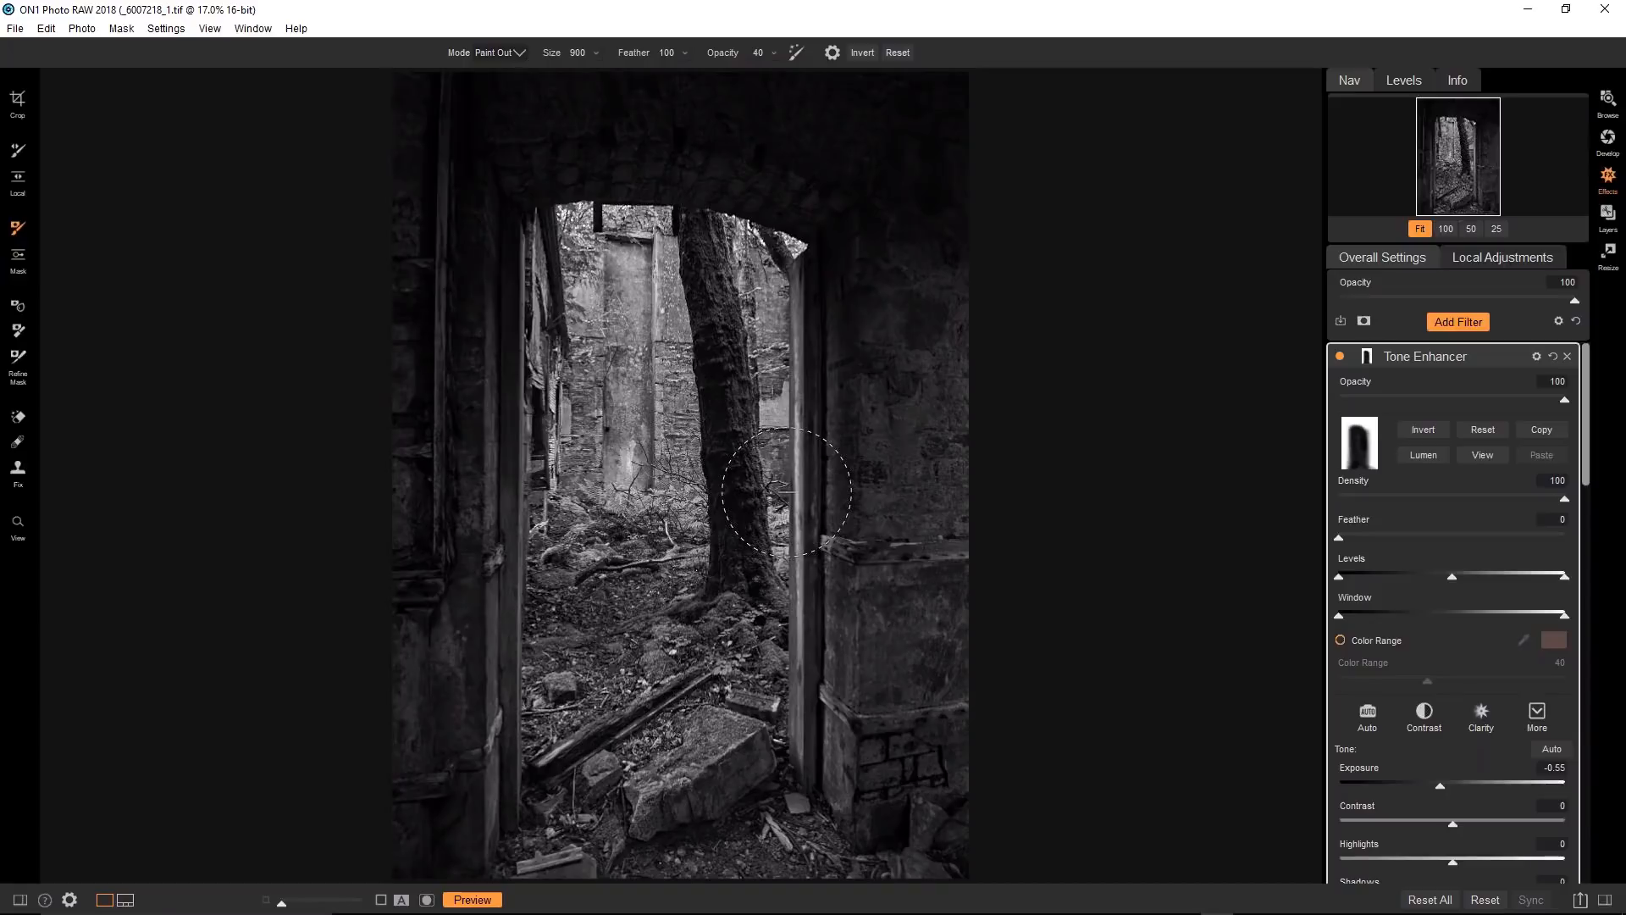
Reset the Tone Enhancer mask and repaint the darkening out of the doorway opening with the size 900 brush at opacity 40.
left_click(1481, 430)
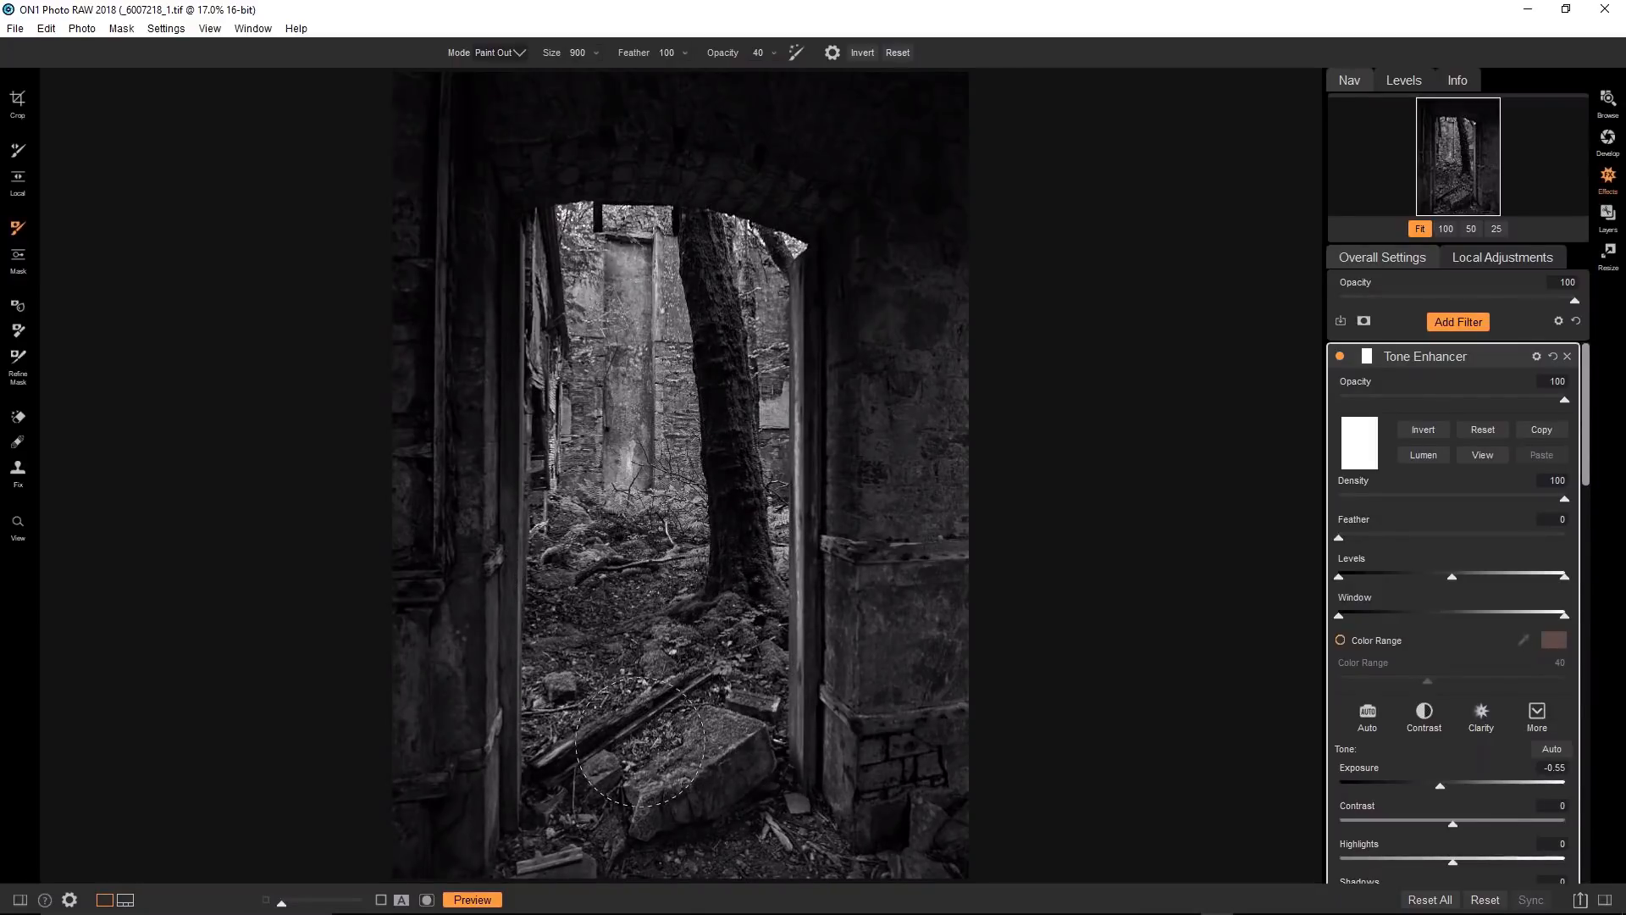
left_click_drag(640, 742, 645, 737)
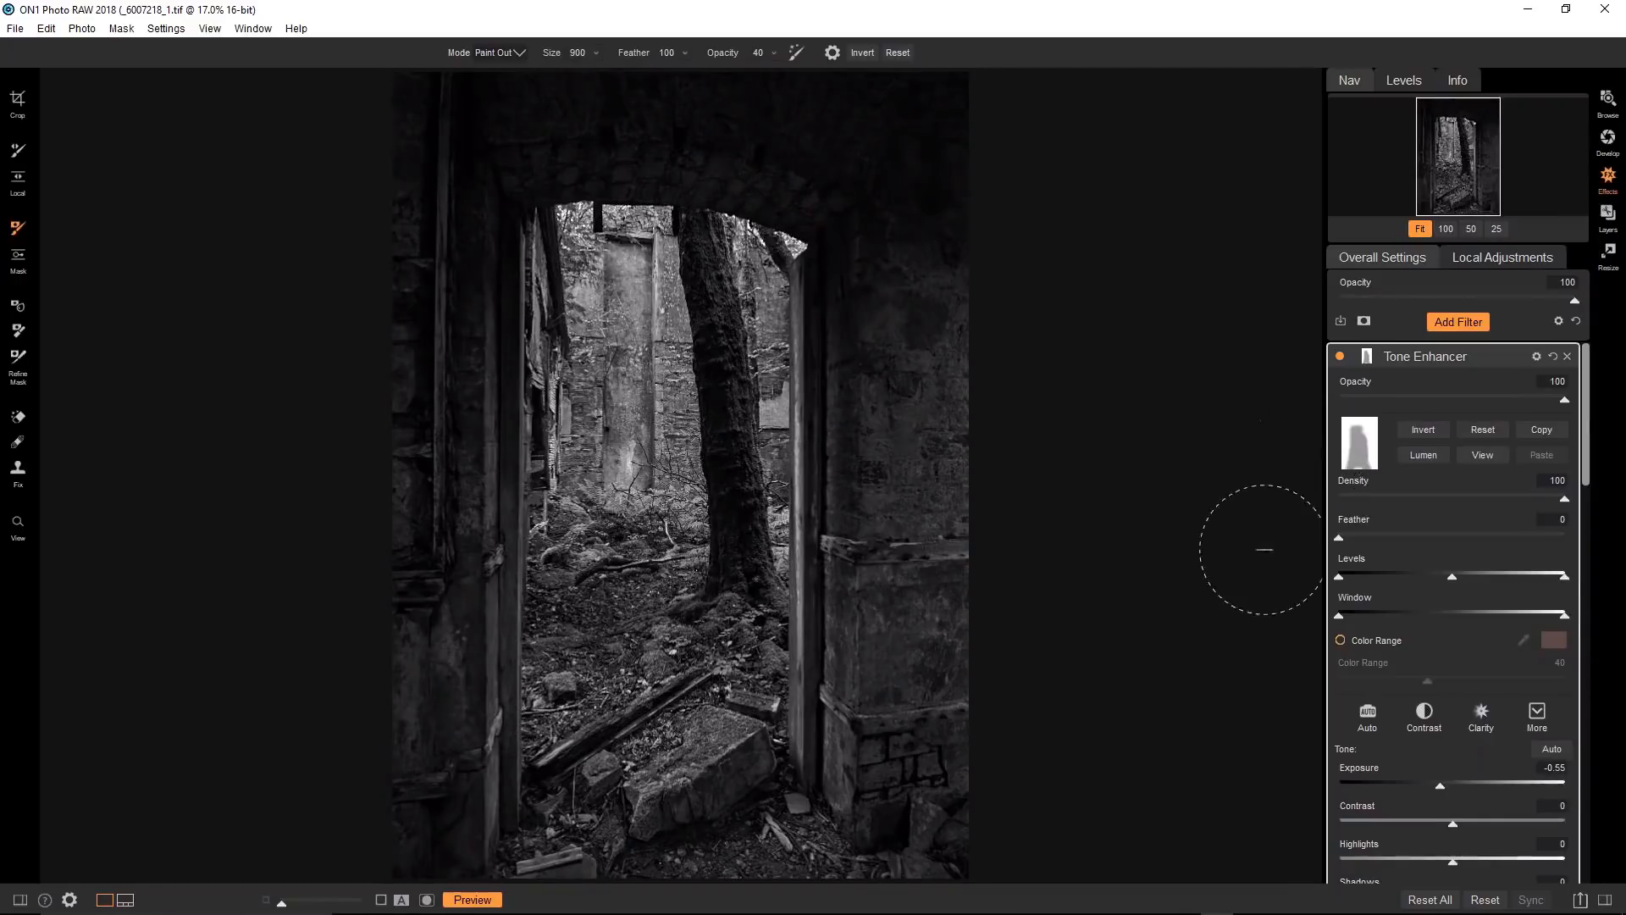
mouse_move(678, 854)
left_mouse_down()
mouse_move(730, 854)
mouse_move(738, 869)
left_mouse_up()
left_click_drag(659, 438, 653, 435)
left_click_drag(664, 635, 662, 625)
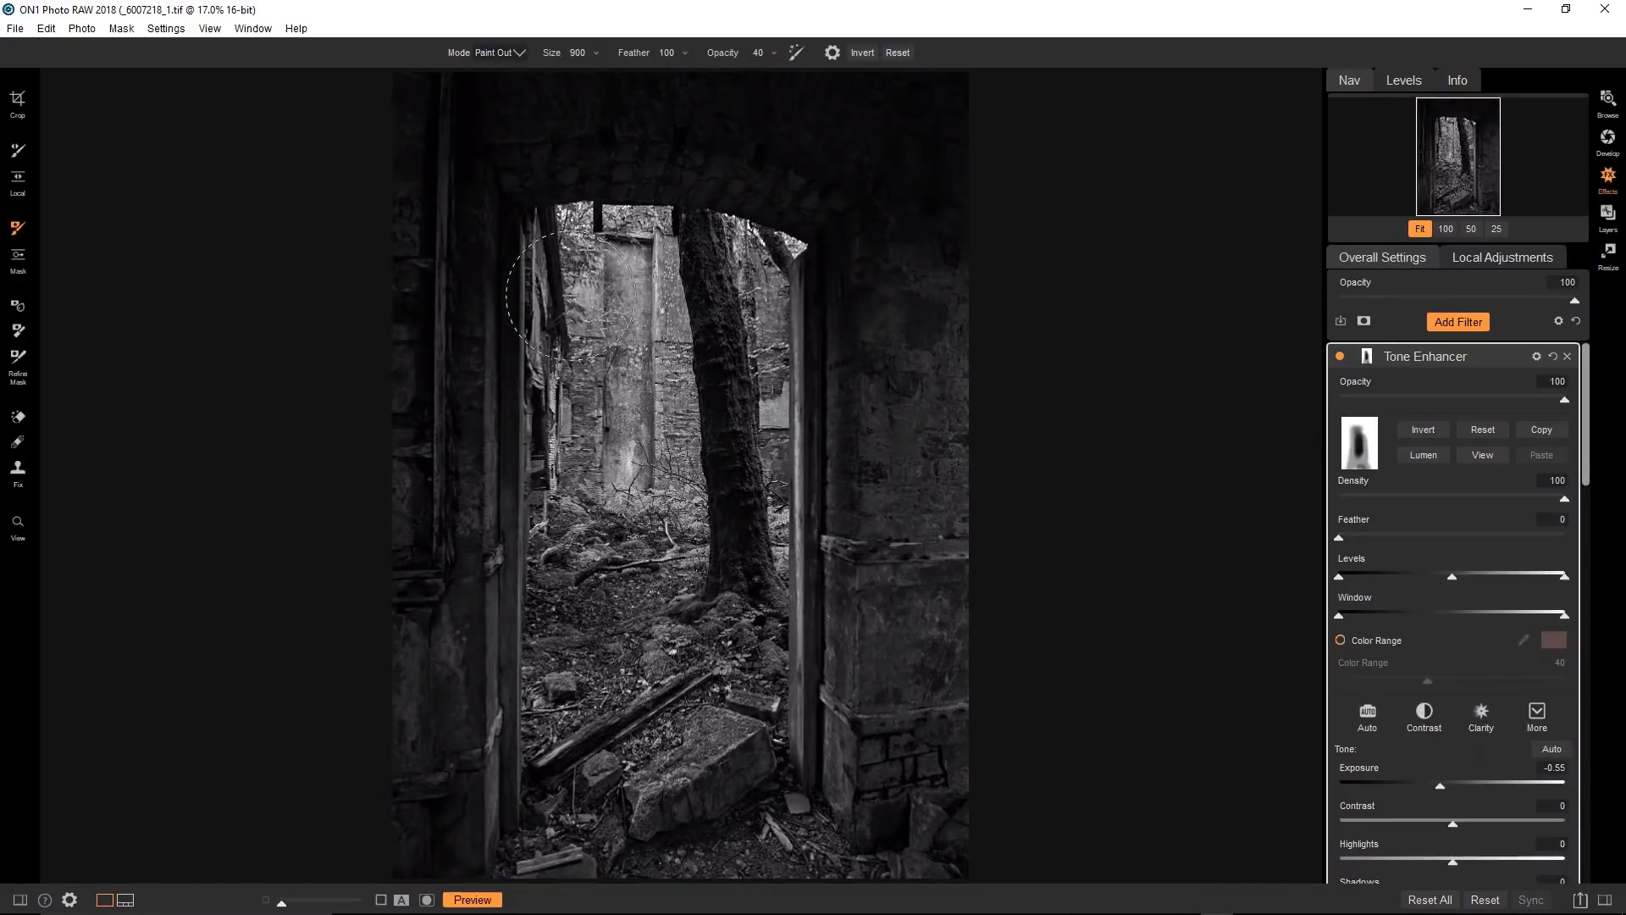
mouse_move(652, 783)
left_mouse_down()
mouse_move(700, 767)
mouse_move(692, 755)
left_mouse_up()
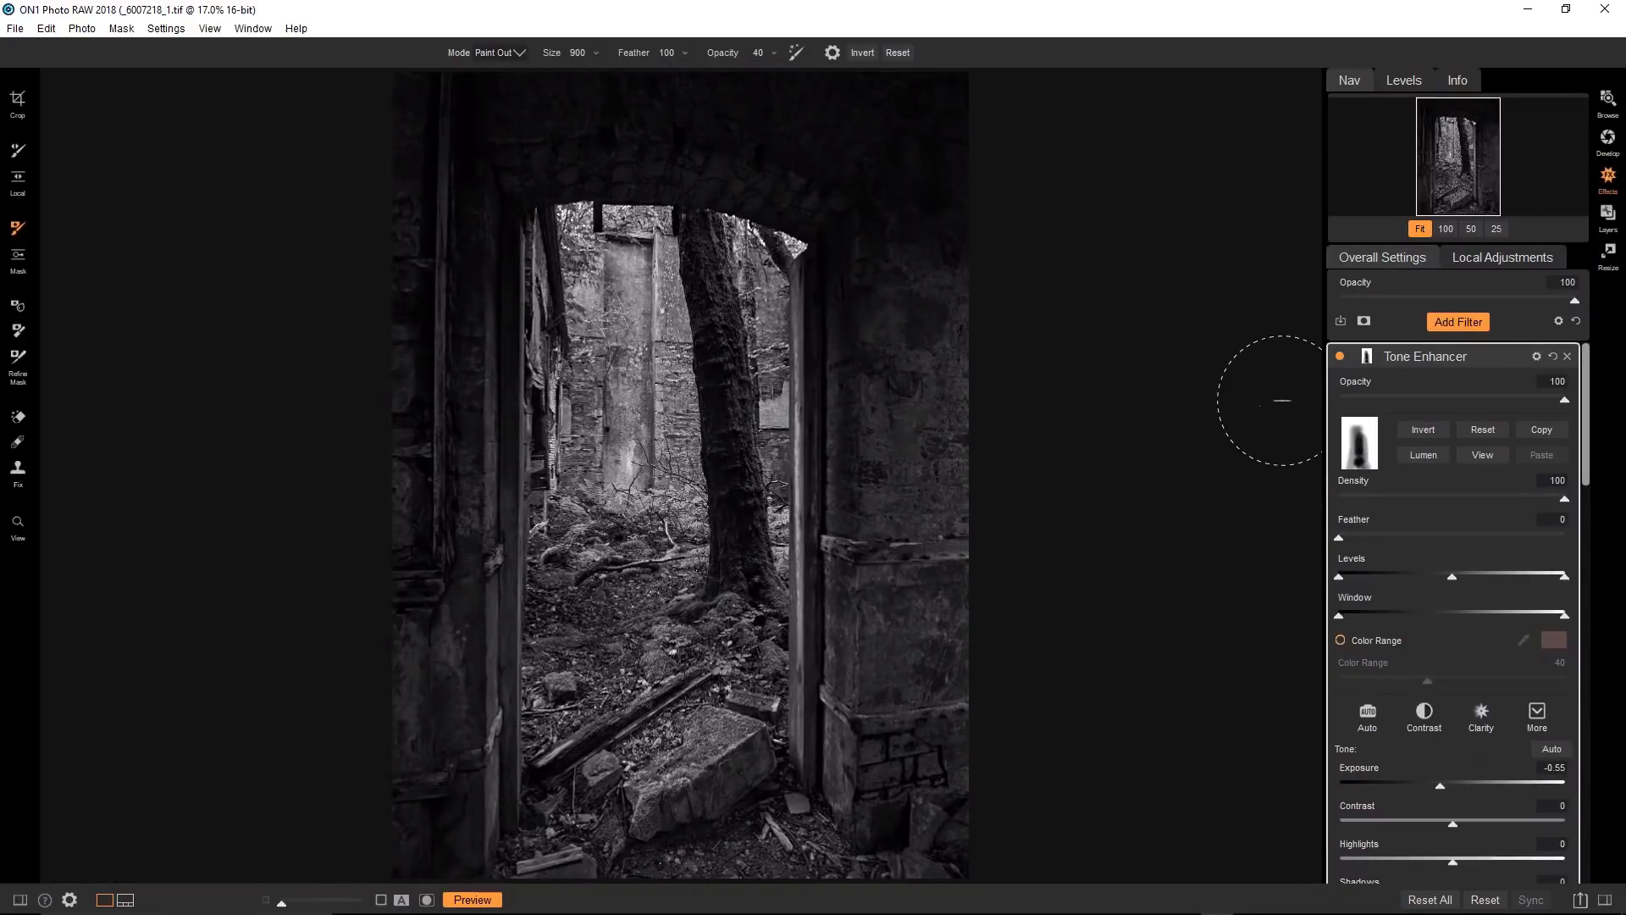
Compare the photo with and without the effects and review the settings of the stacked filters.
key("p")
key("p")
key("p")
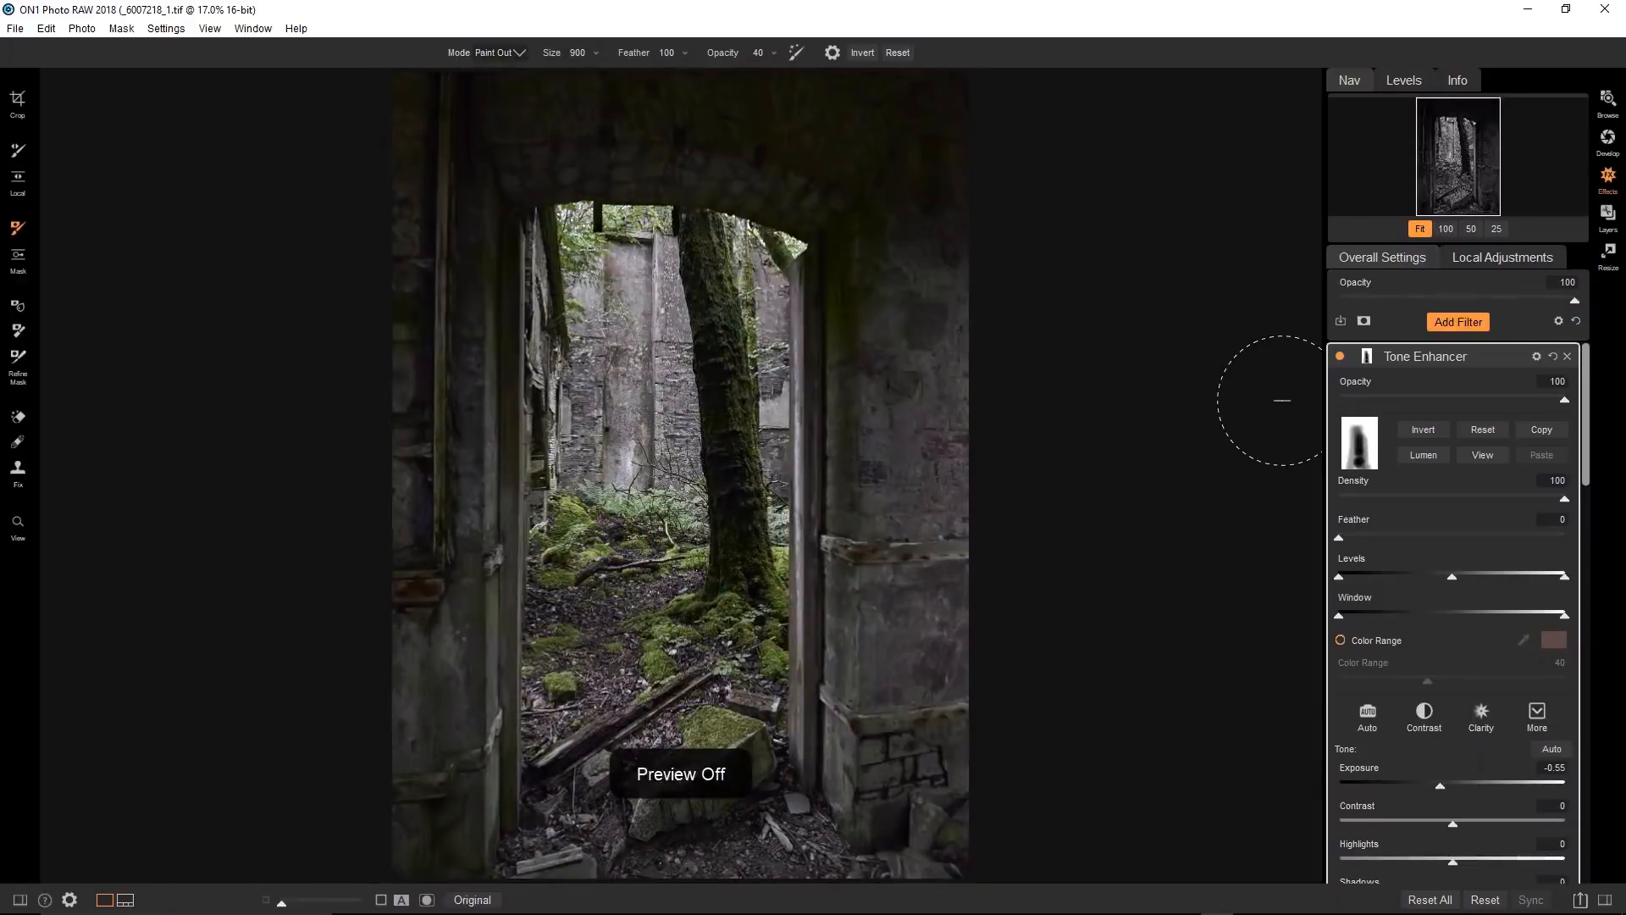
key("p")
key("p")
key("p")
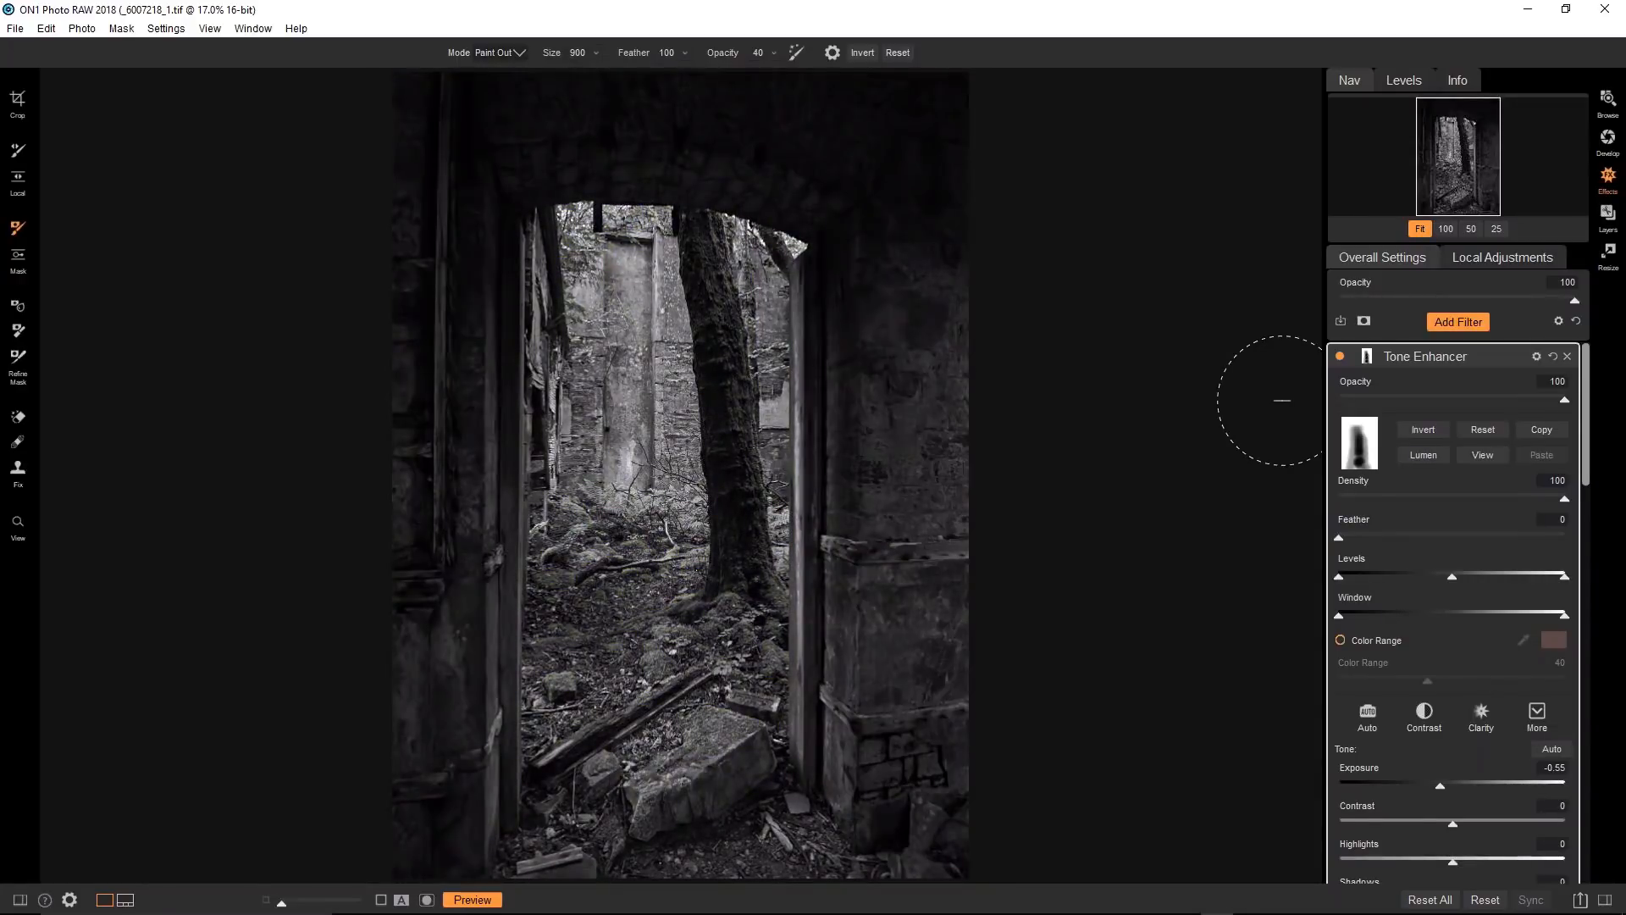
key("p")
key("p")
scroll(1432, 676, "down", 1)
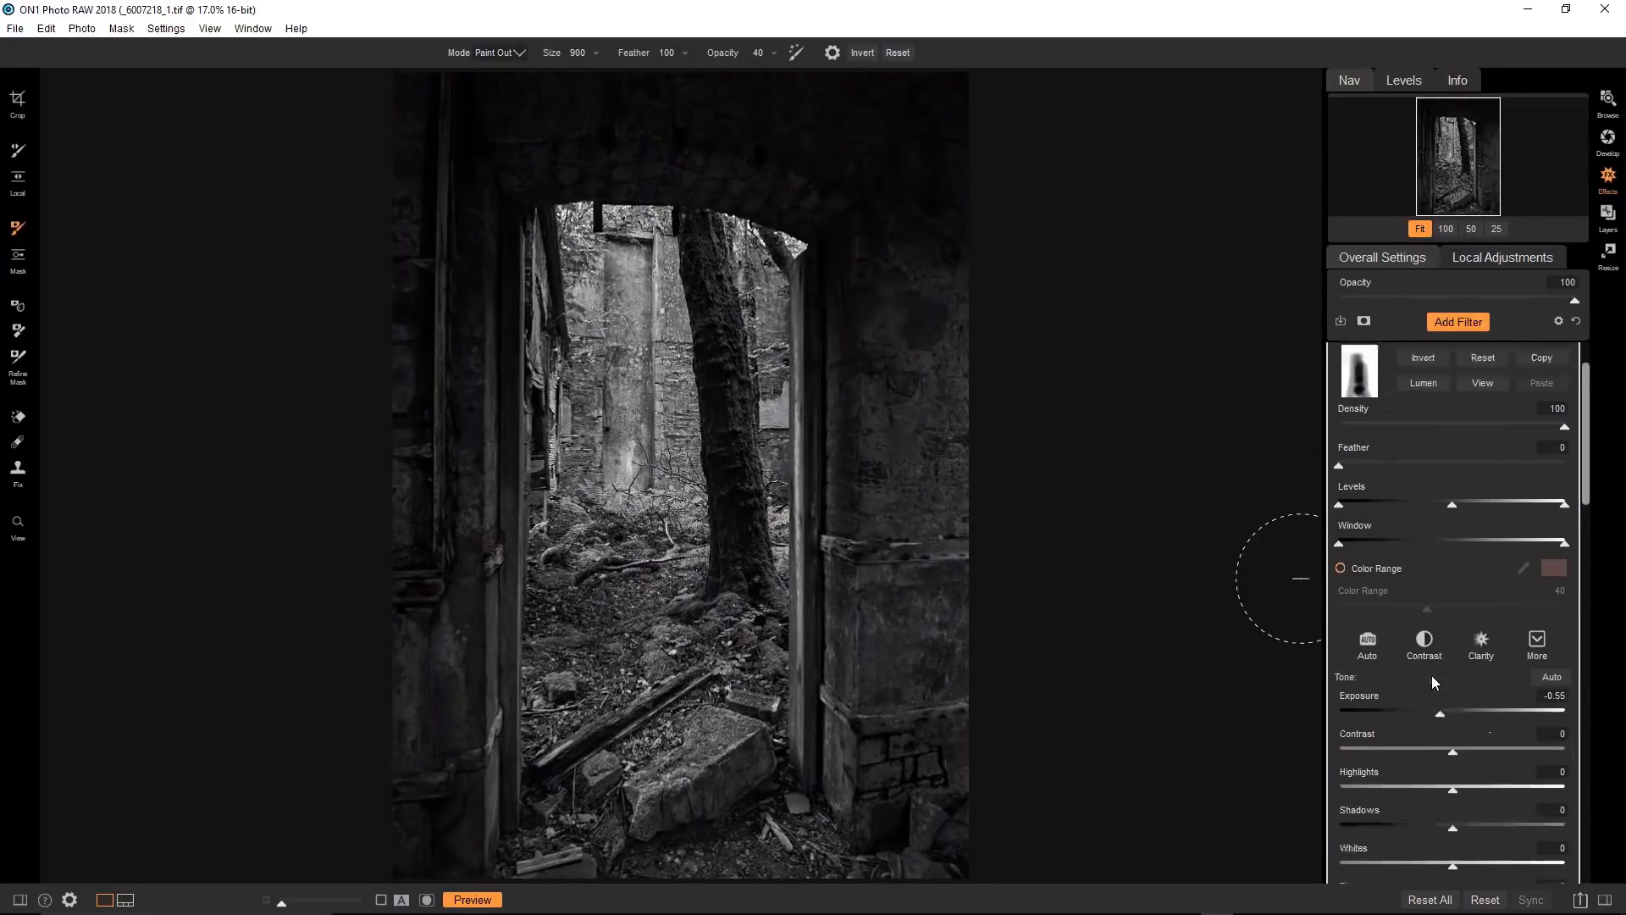
scroll(1431, 678, "down", 10)
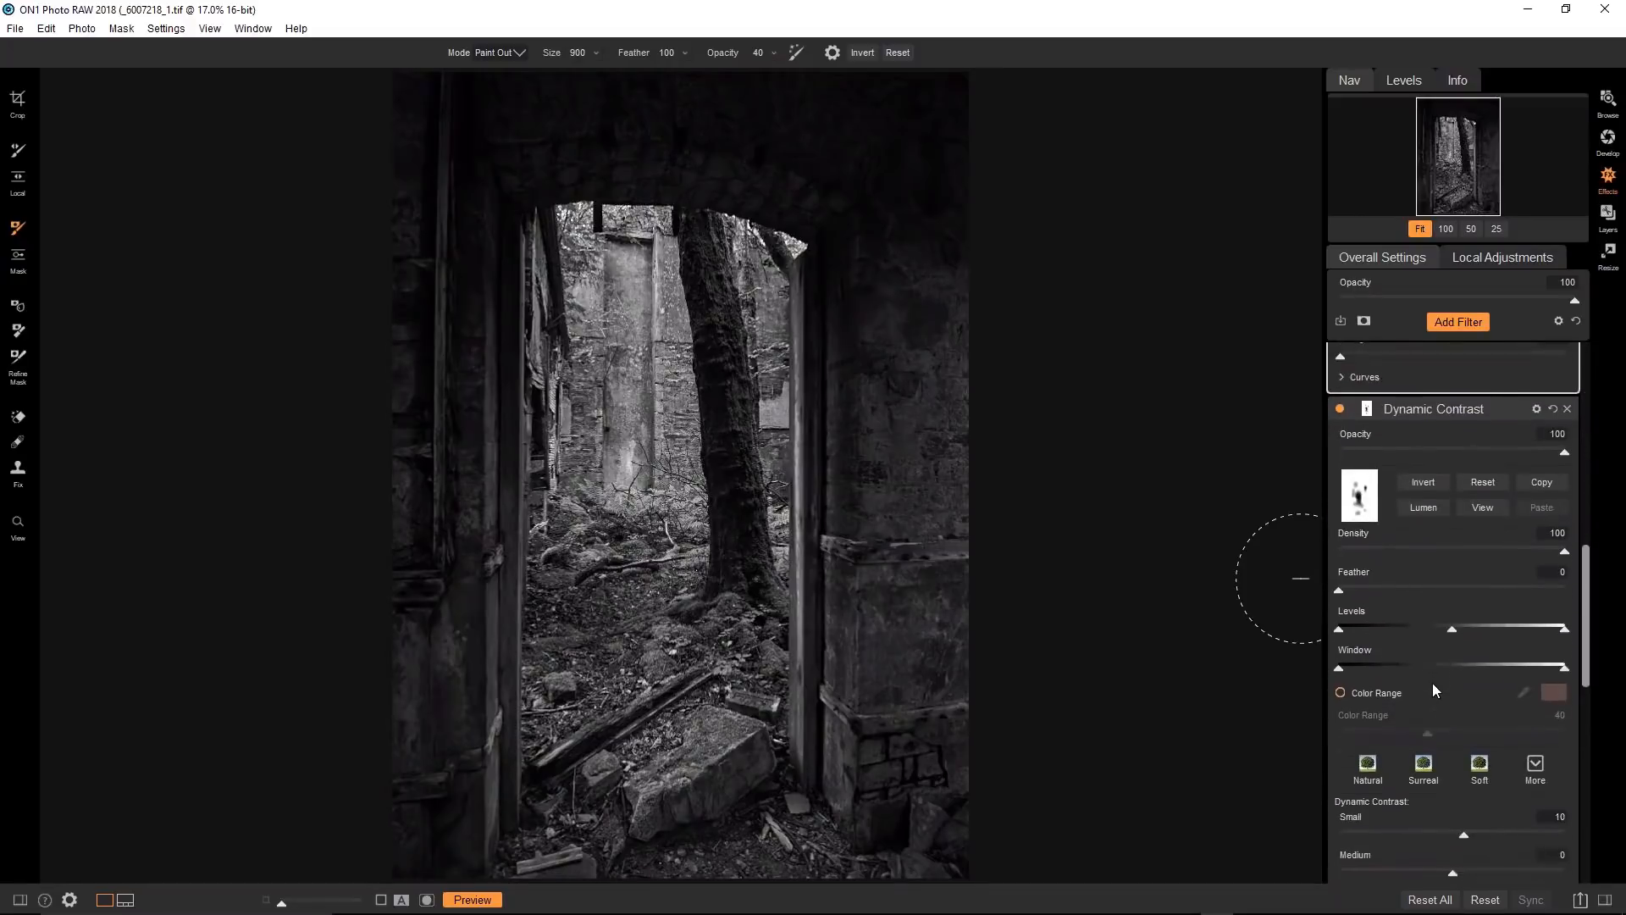
scroll(1434, 684, "down", 7)
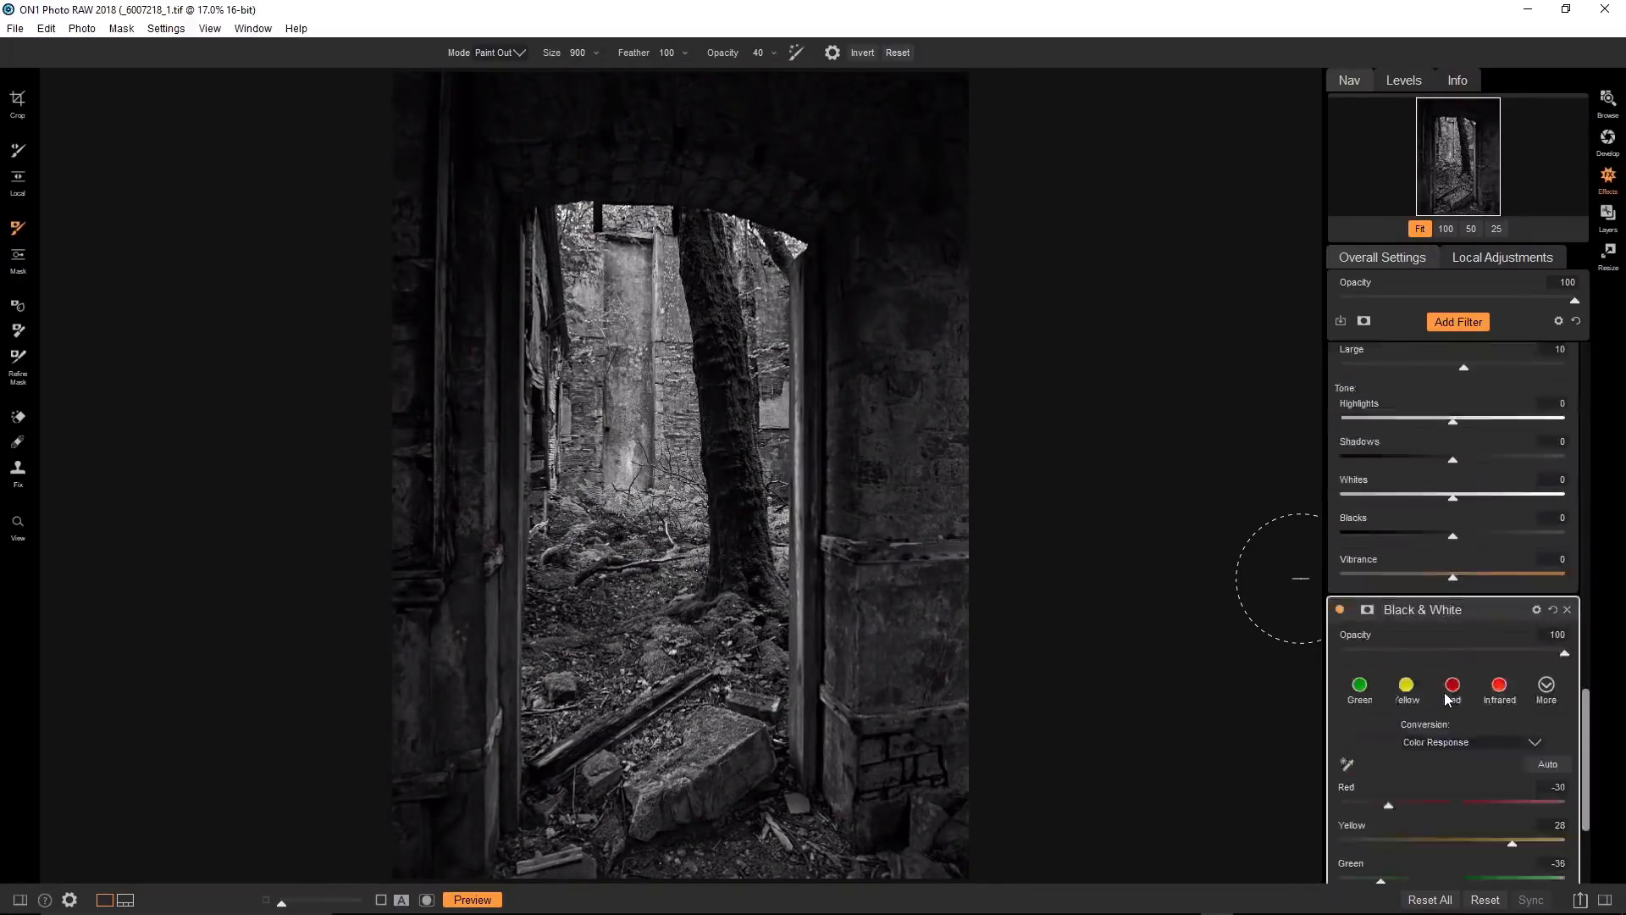
scroll(1444, 692, "up", 17)
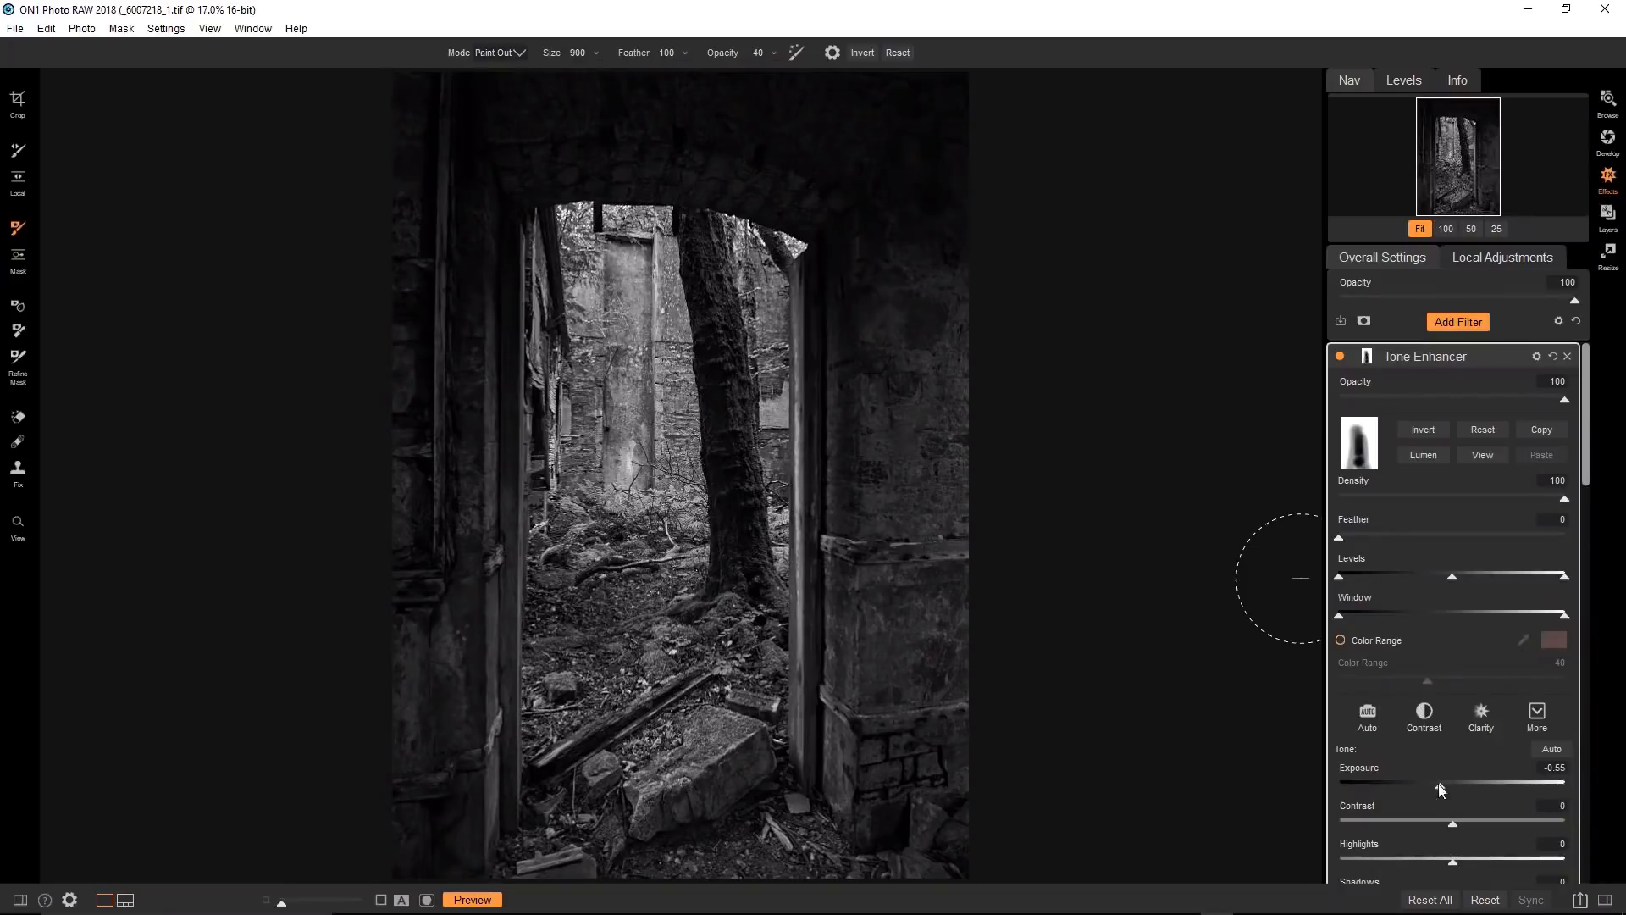
Reset the Tone Enhancer Exposure to 0 and expand its Curves section.
double_click(1395, 769)
scroll(1451, 728, "down", 5)
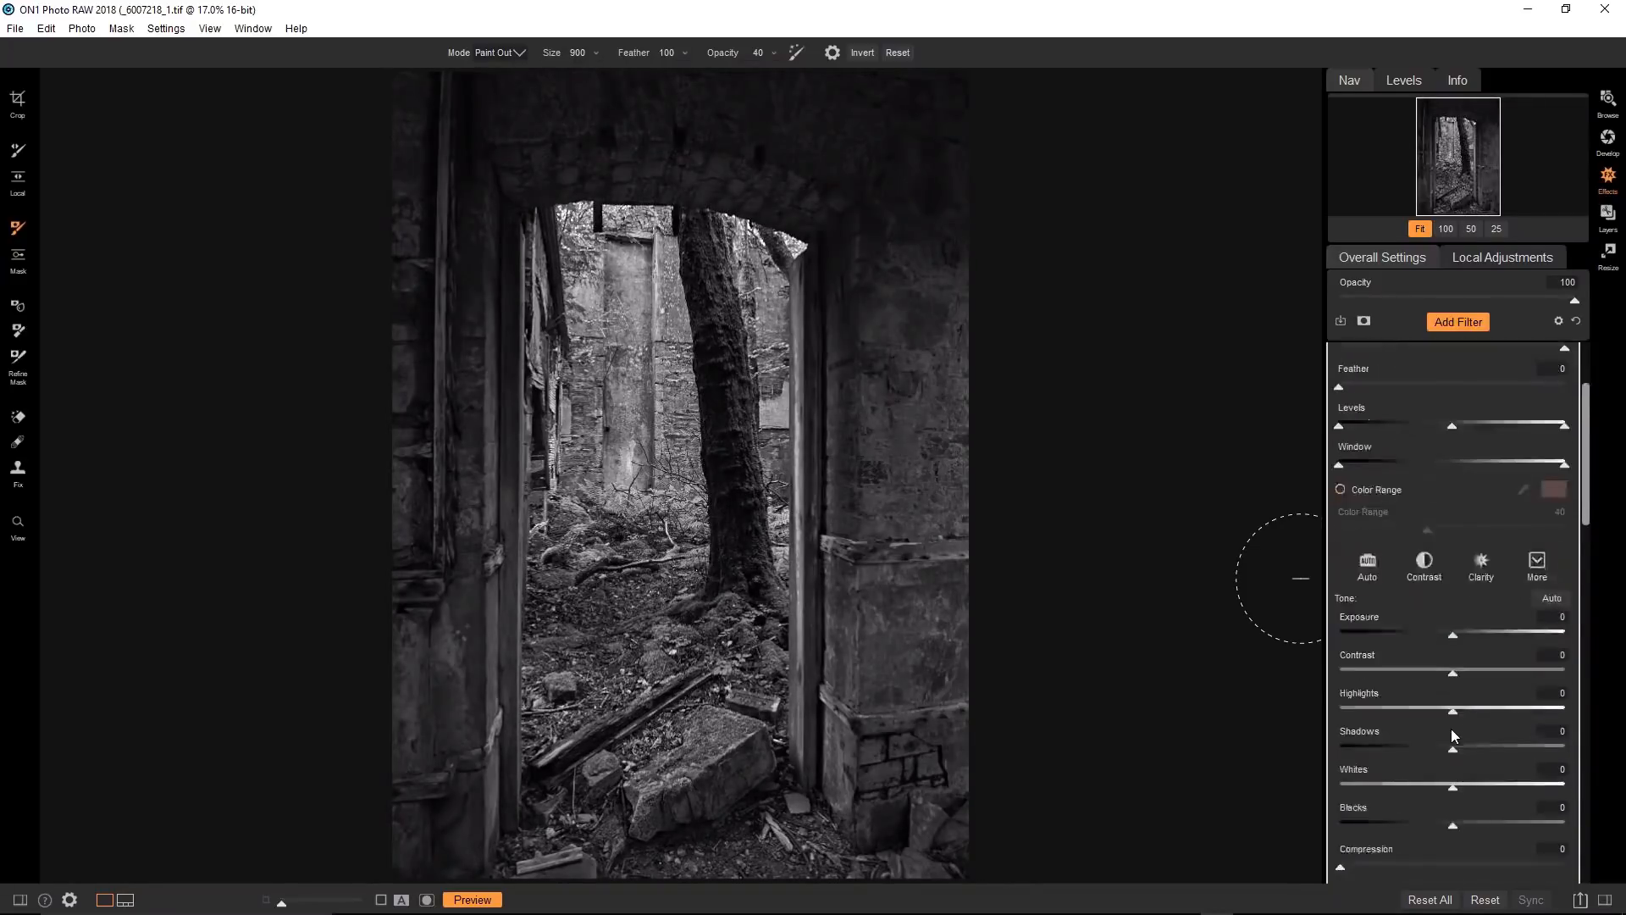
scroll(1451, 728, "down", 5)
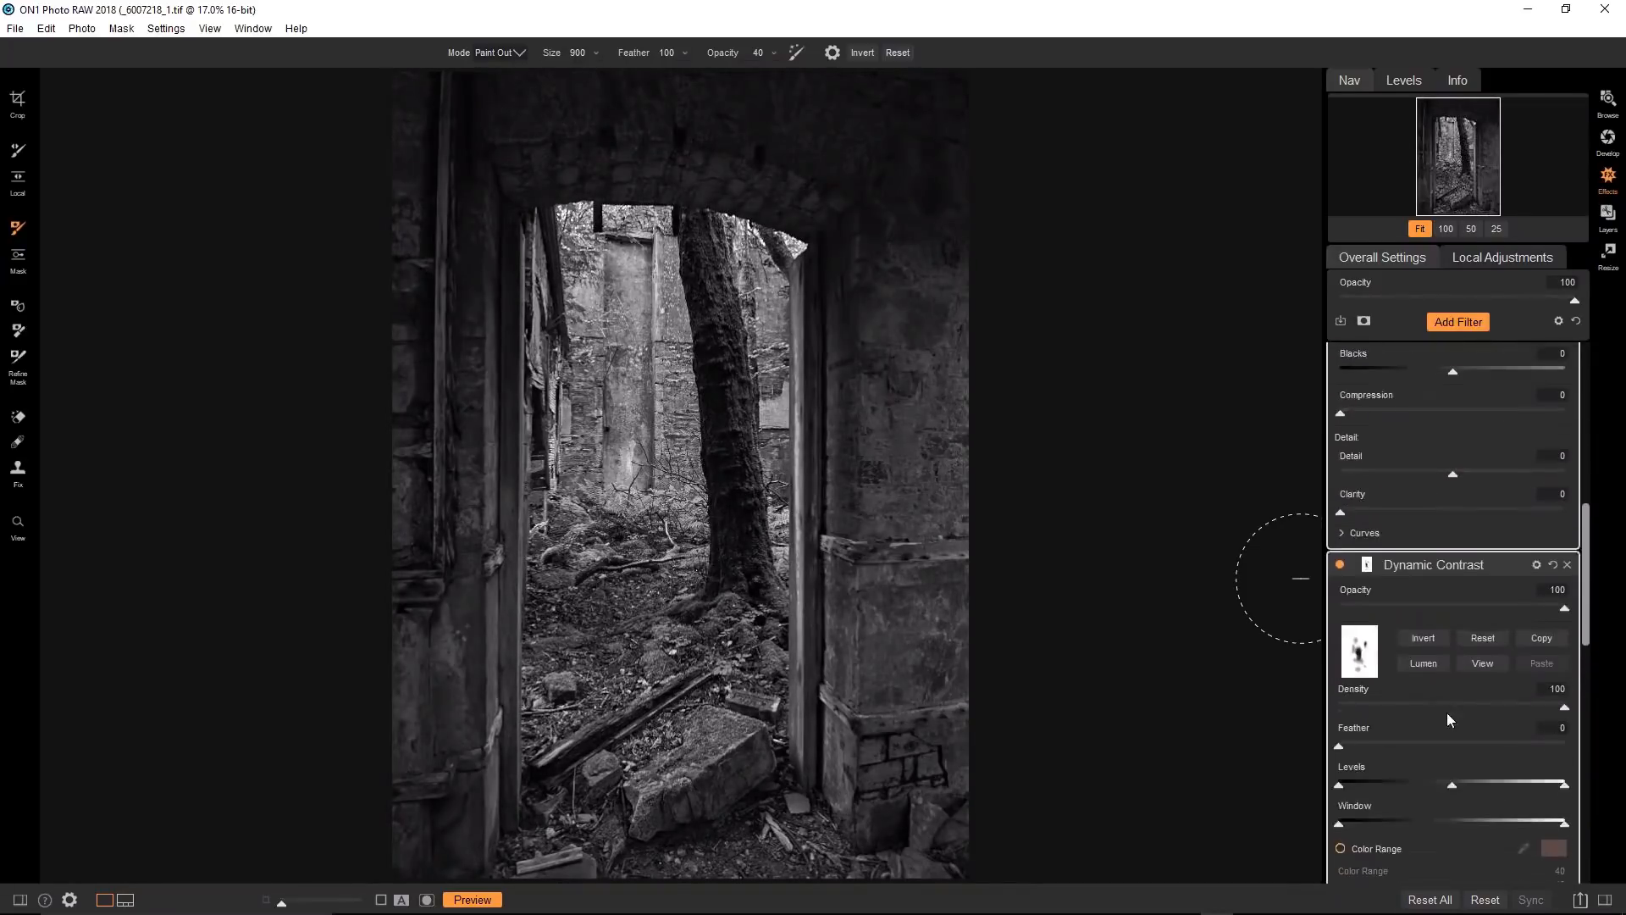
left_click(1349, 530)
scroll(1474, 603, "down", 1)
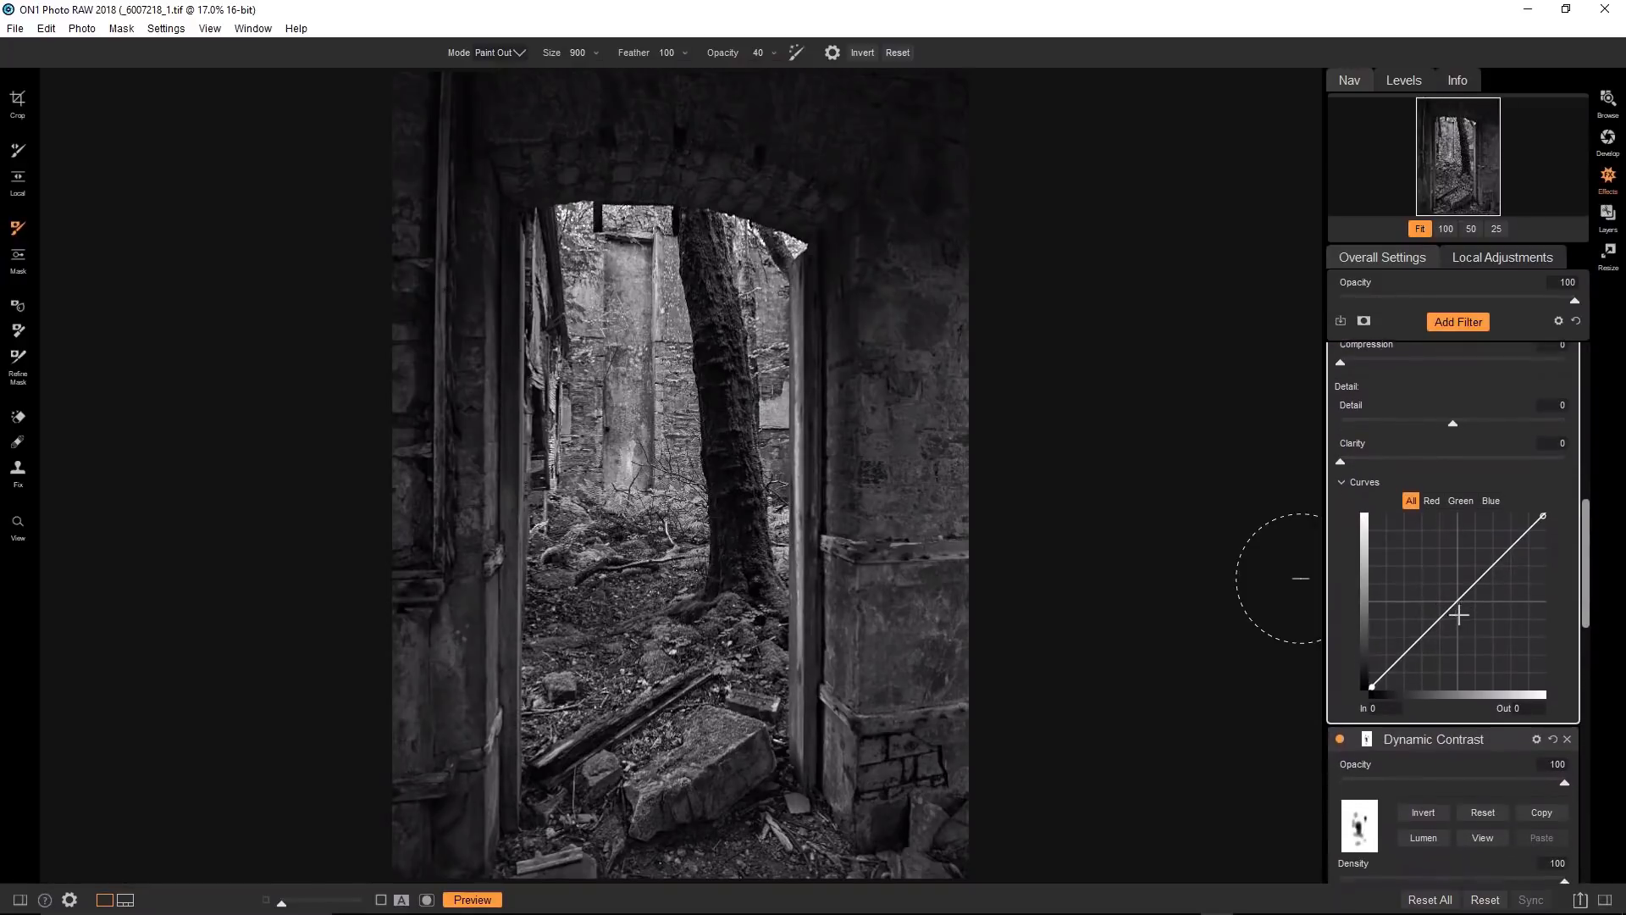
Darken the photo with the Tone Enhancer curve, lowering the midpoint to about In 141, Out 87 and the white point to Out 218.
left_click_drag(1455, 603, 1459, 626)
left_click_drag(1541, 514, 1544, 521)
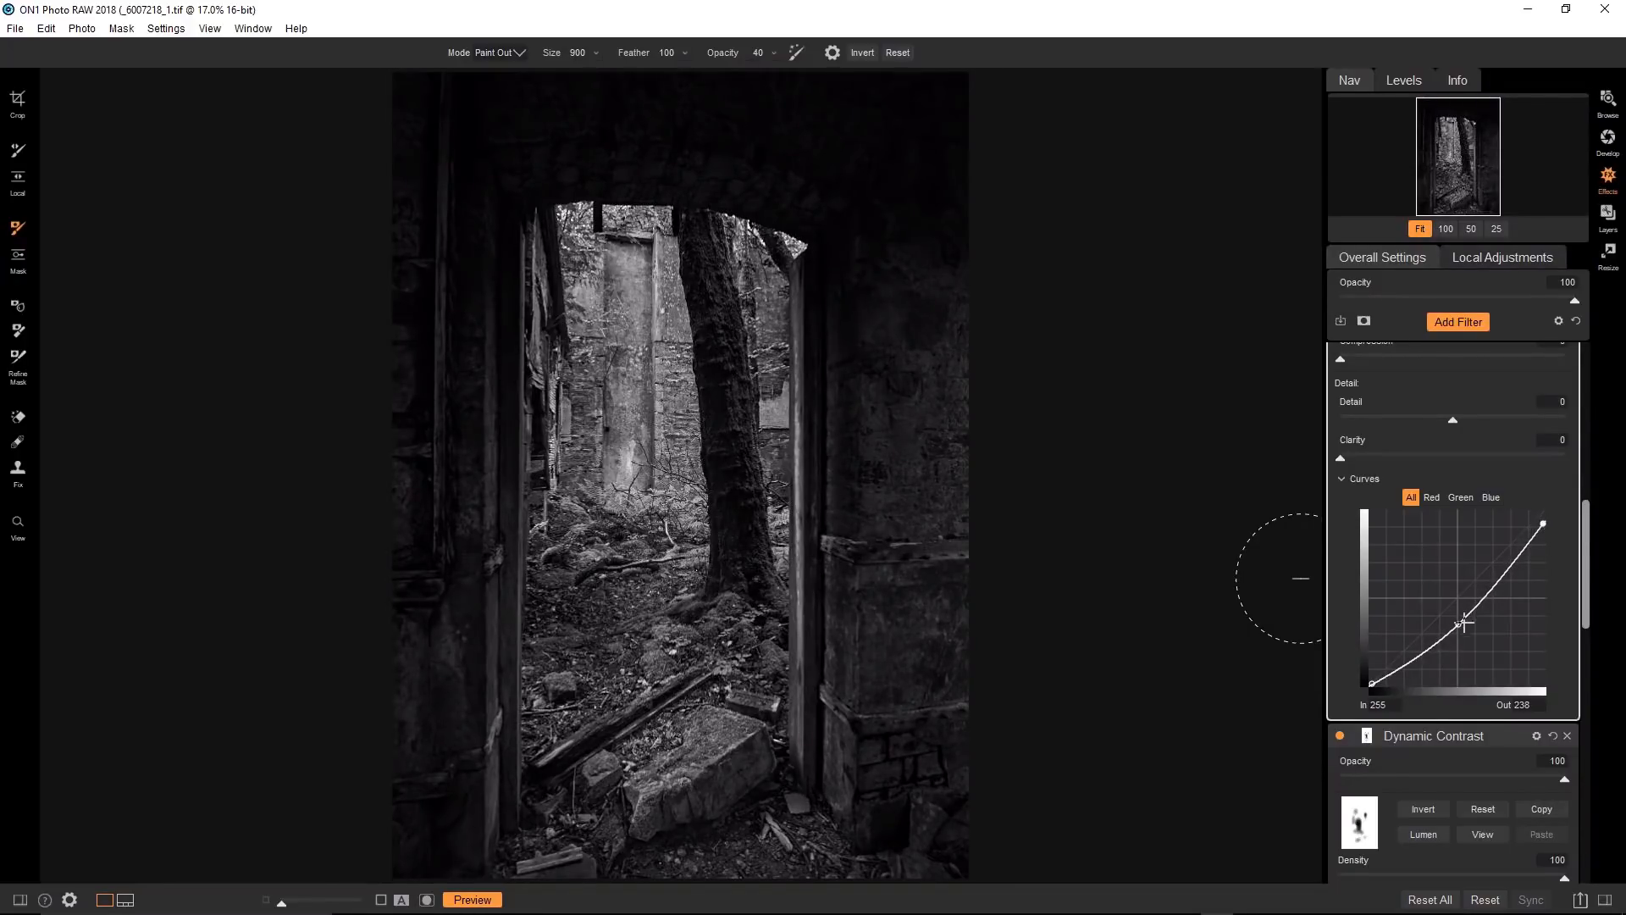
left_click_drag(1464, 623, 1466, 617)
left_click_drag(1542, 526, 1543, 513)
left_click_drag(1466, 617, 1468, 630)
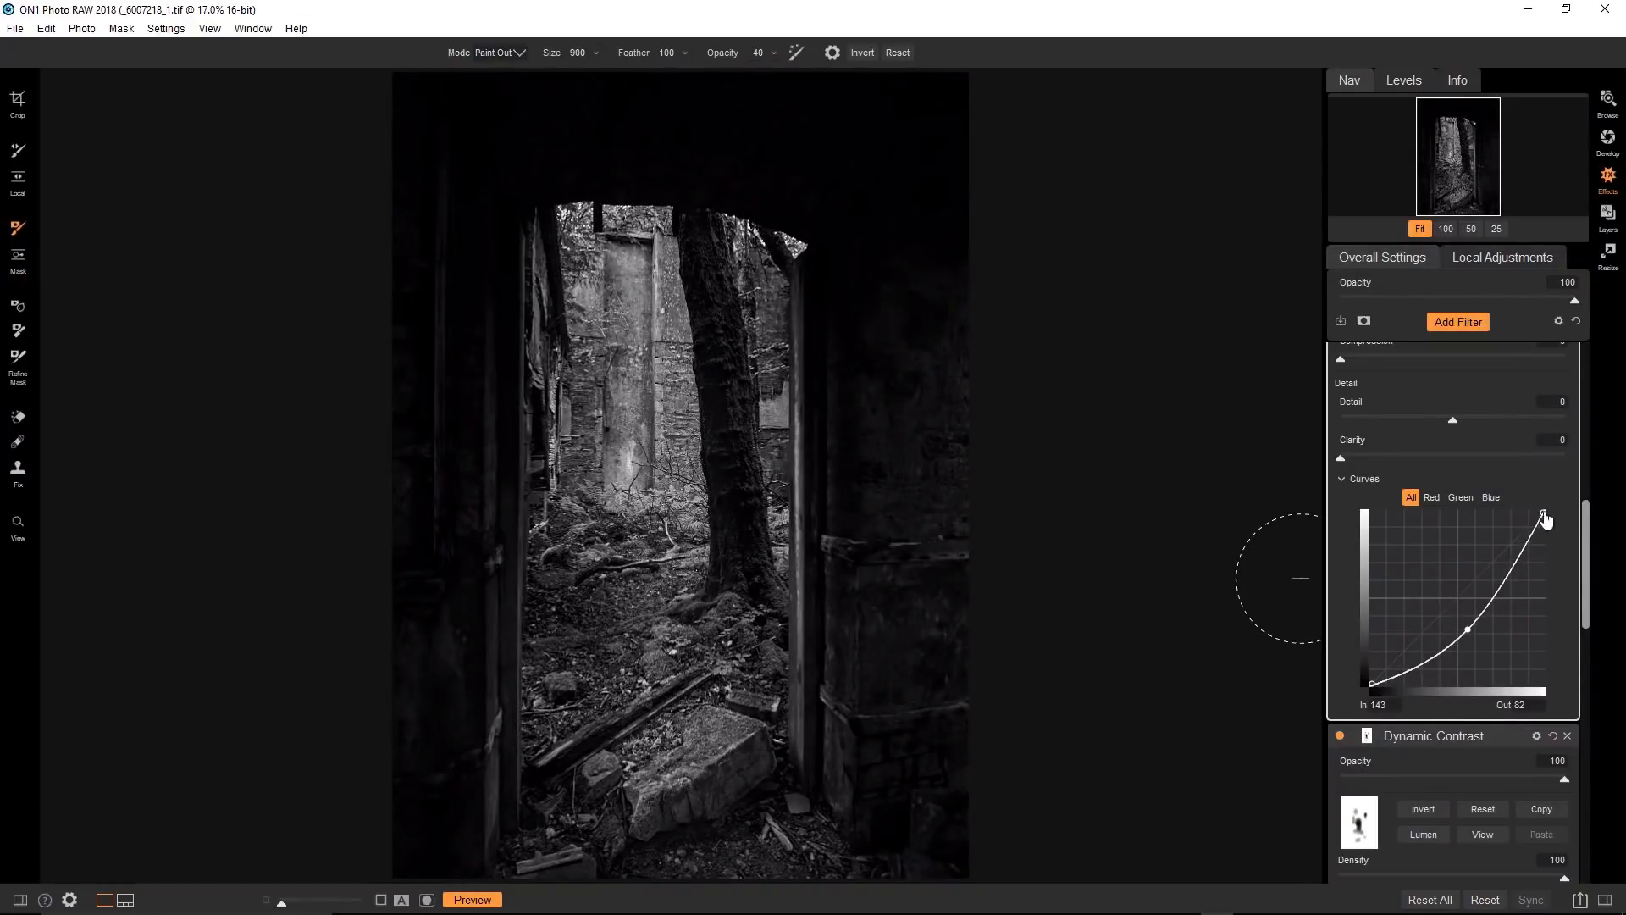
mouse_move(1543, 514)
left_mouse_down()
mouse_move(1545, 552)
mouse_move(1543, 536)
left_mouse_up()
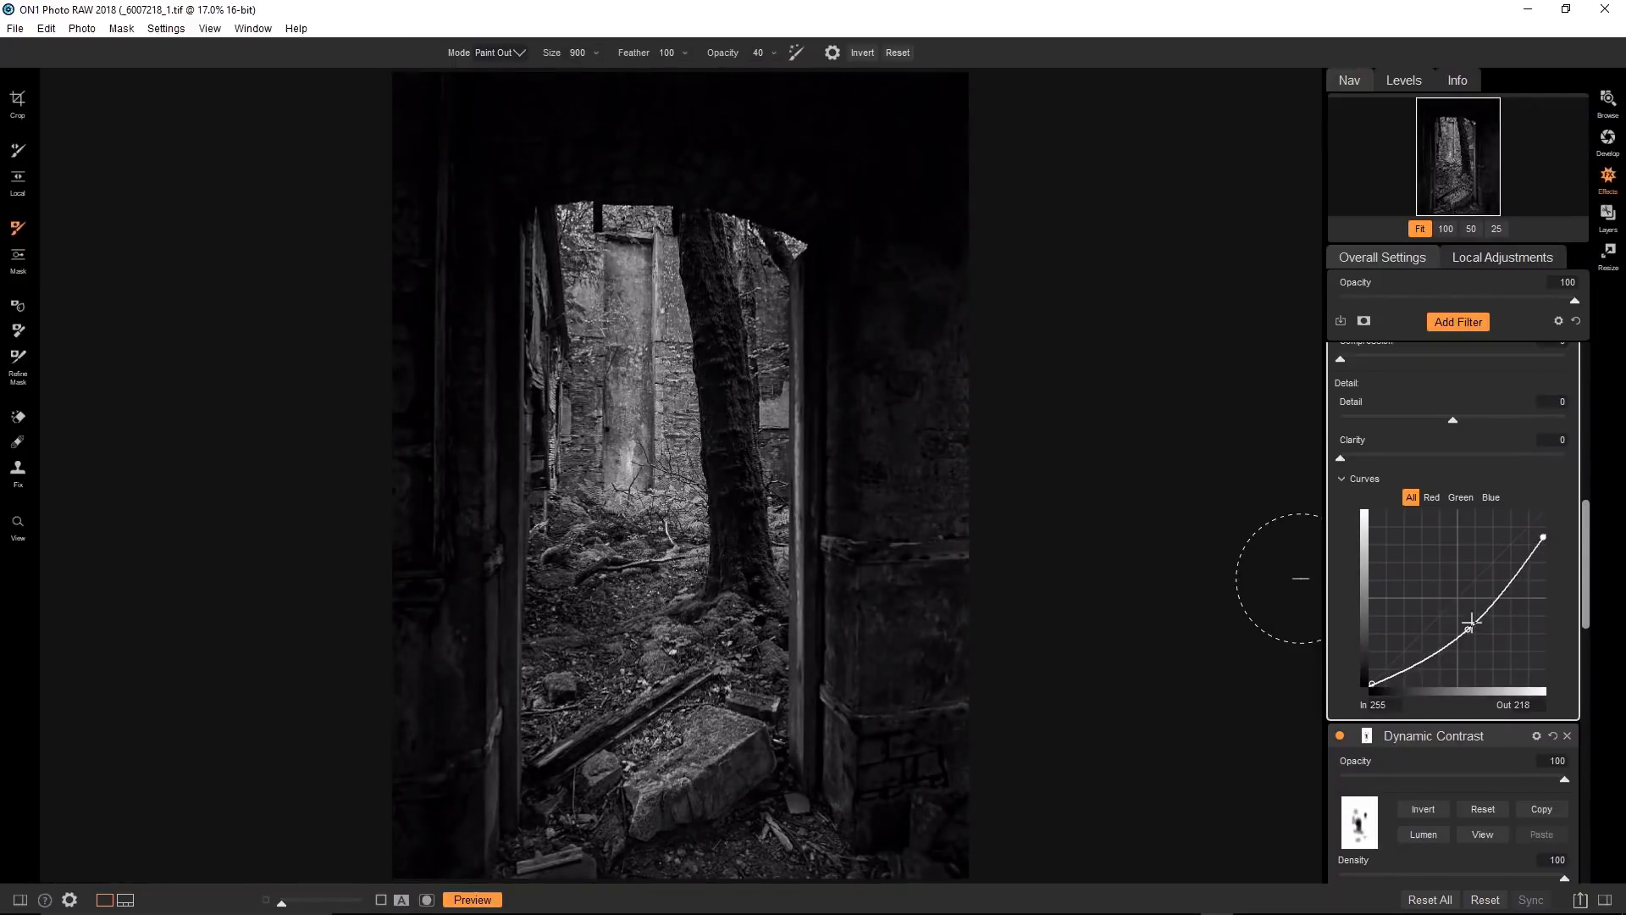
left_click_drag(1470, 623, 1467, 629)
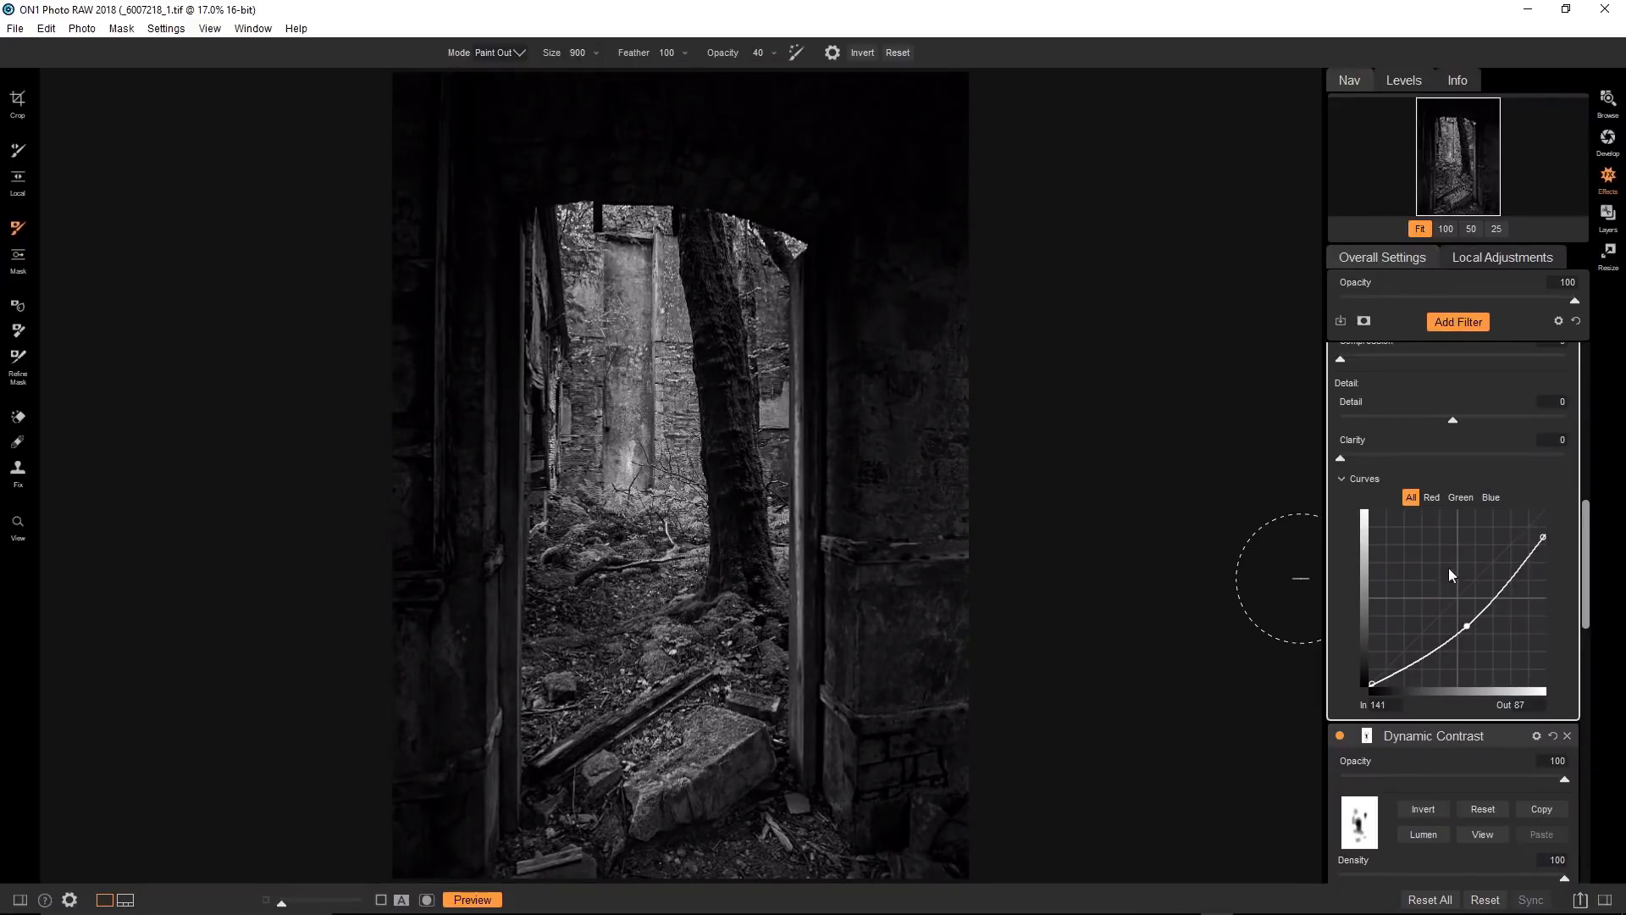
scroll(1421, 598, "down", 2)
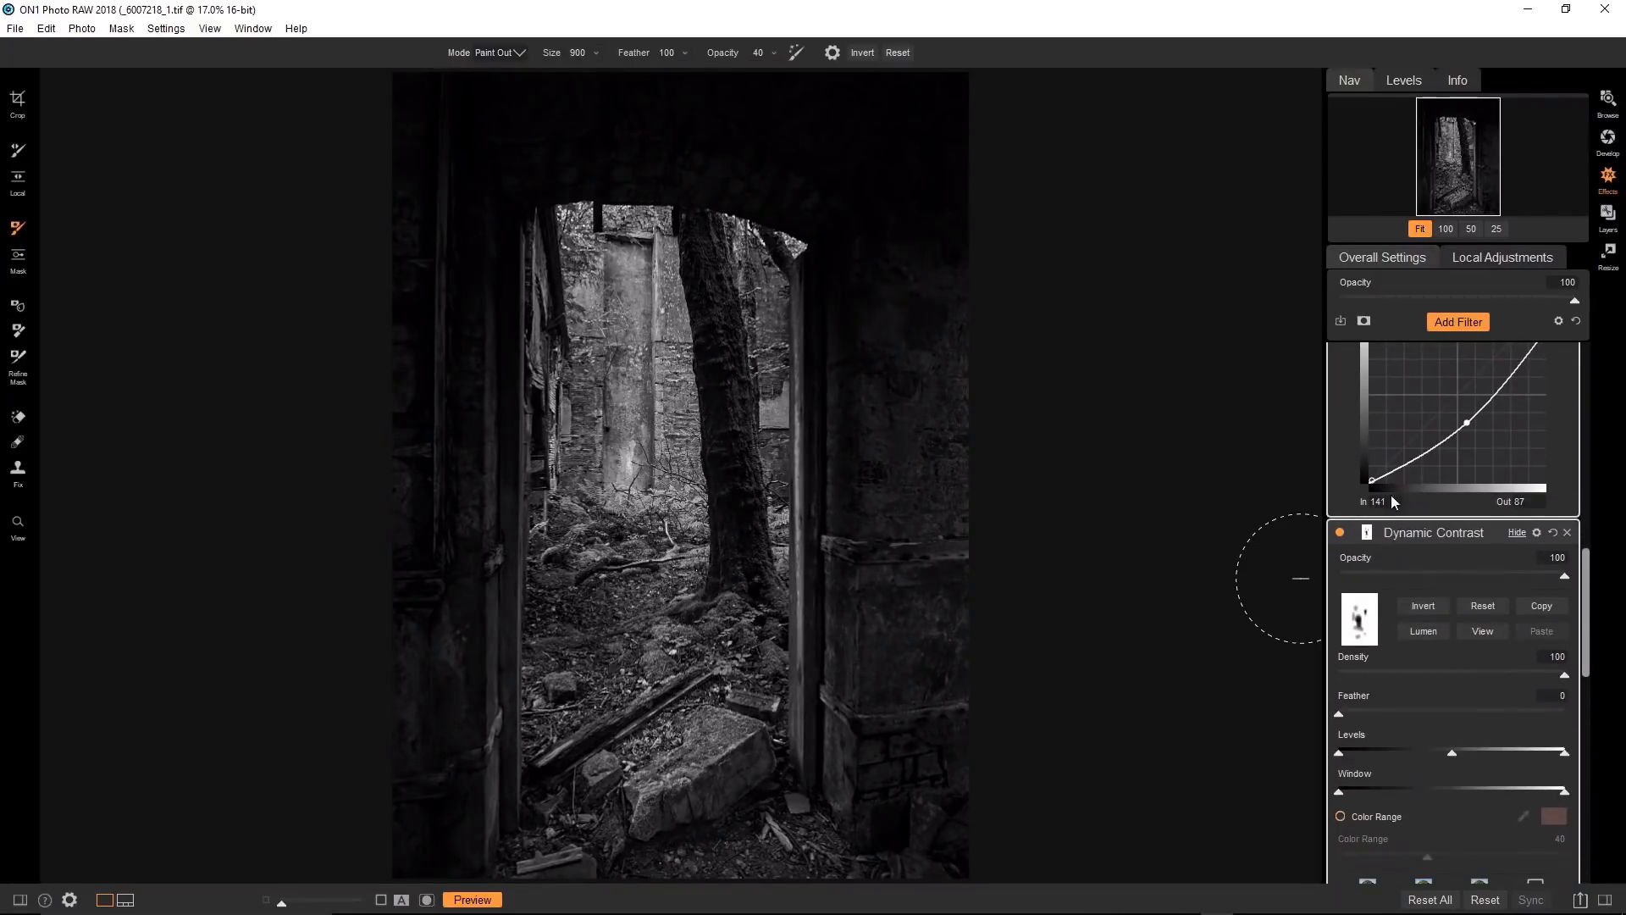
left_click_drag(1371, 481, 1369, 487)
scroll(1482, 433, "up", 3)
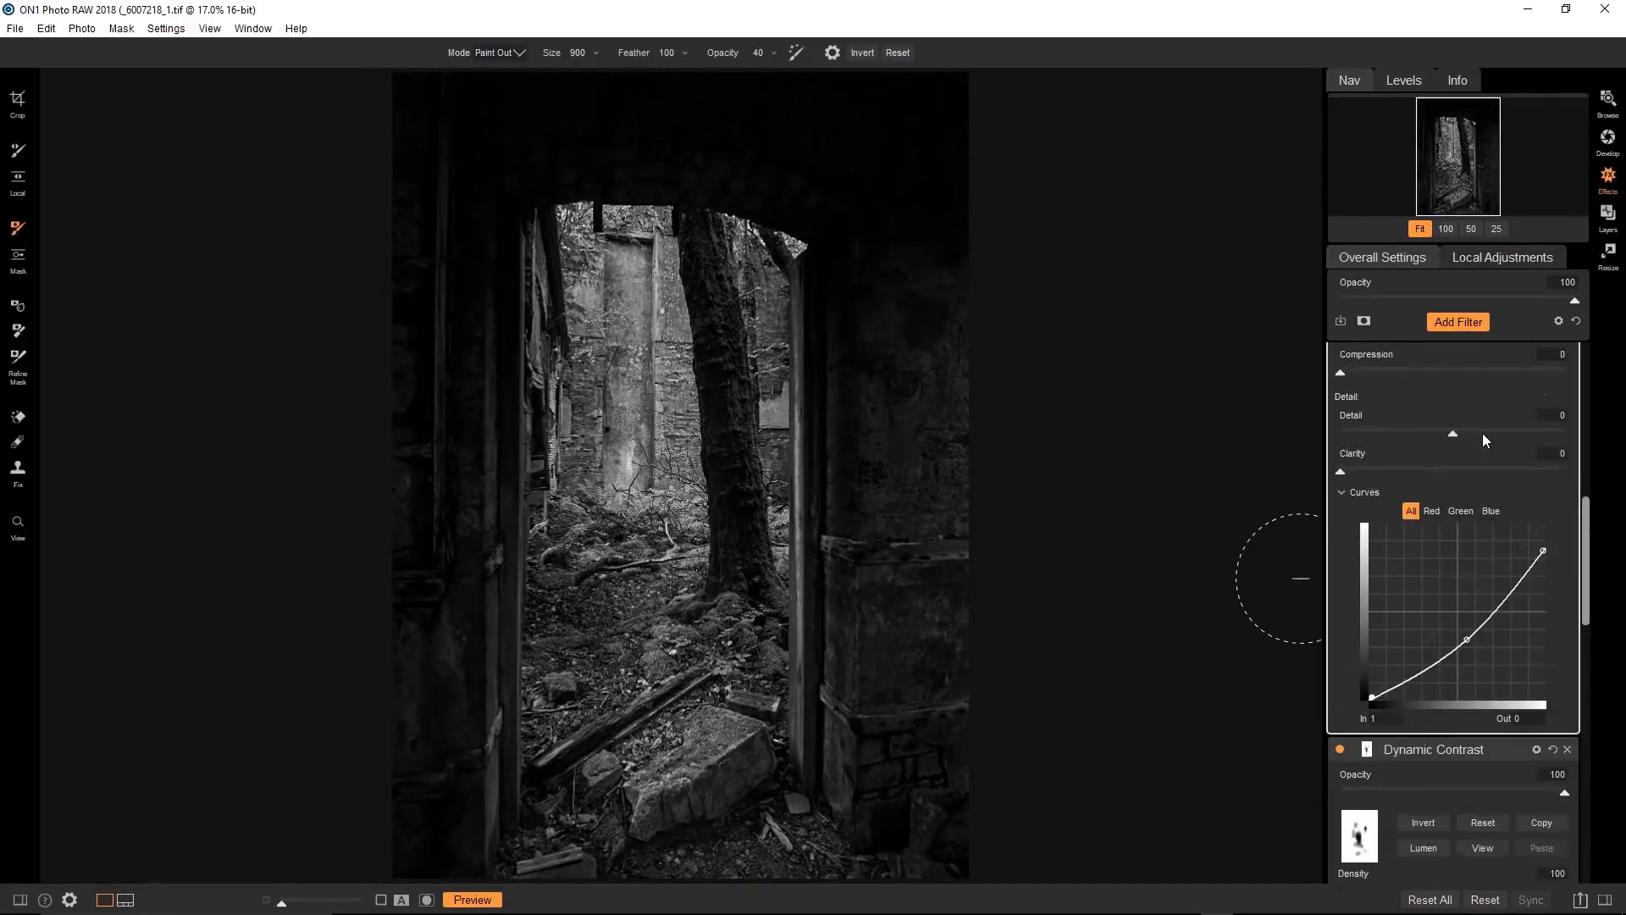
scroll(1482, 434, "up", 5)
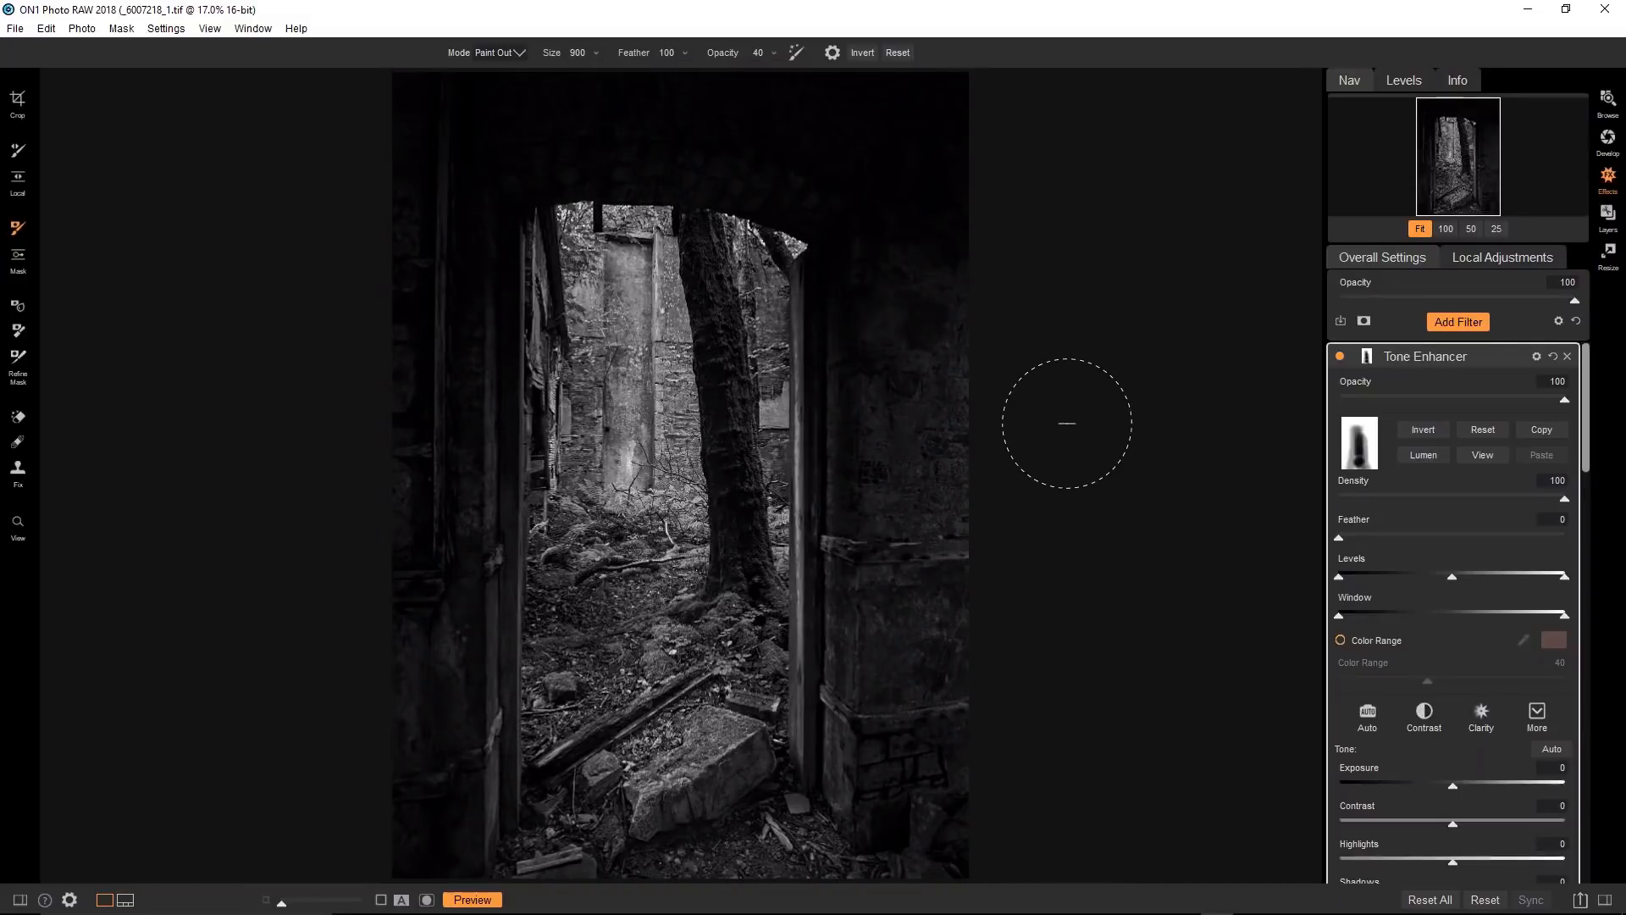
Enlarge the masking brush to size 1700 and raise its opacity to 97.
scroll(1067, 422, "down", 2)
scroll(982, 409, "up", 1)
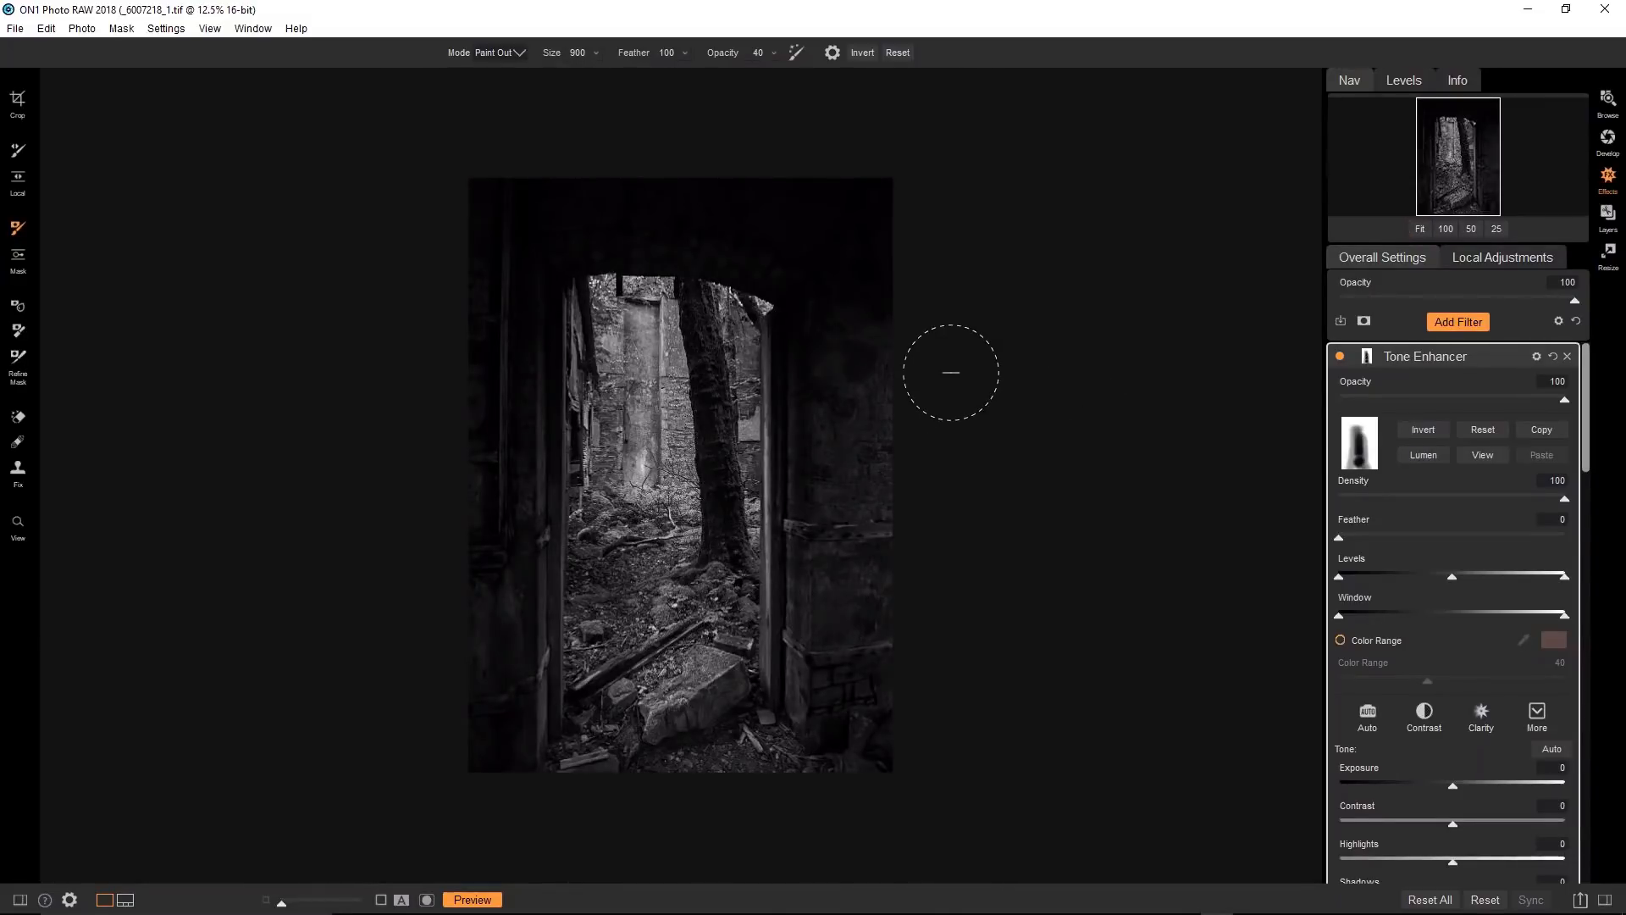
key("bracketright")
key("bracketright")
key("bracketright")
key("bracketright")
key("bracketright")
key("bracketright")
key("bracketright")
key("bracketright")
key("alt")
left_click(771, 58)
left_click_drag(702, 68, 763, 74)
Reopen the Tone Enhancer mask, try painting the effect out of the photo's upper-right wall at opacity 97, and undo the stroke.
left_click(1406, 357)
left_click(1383, 498)
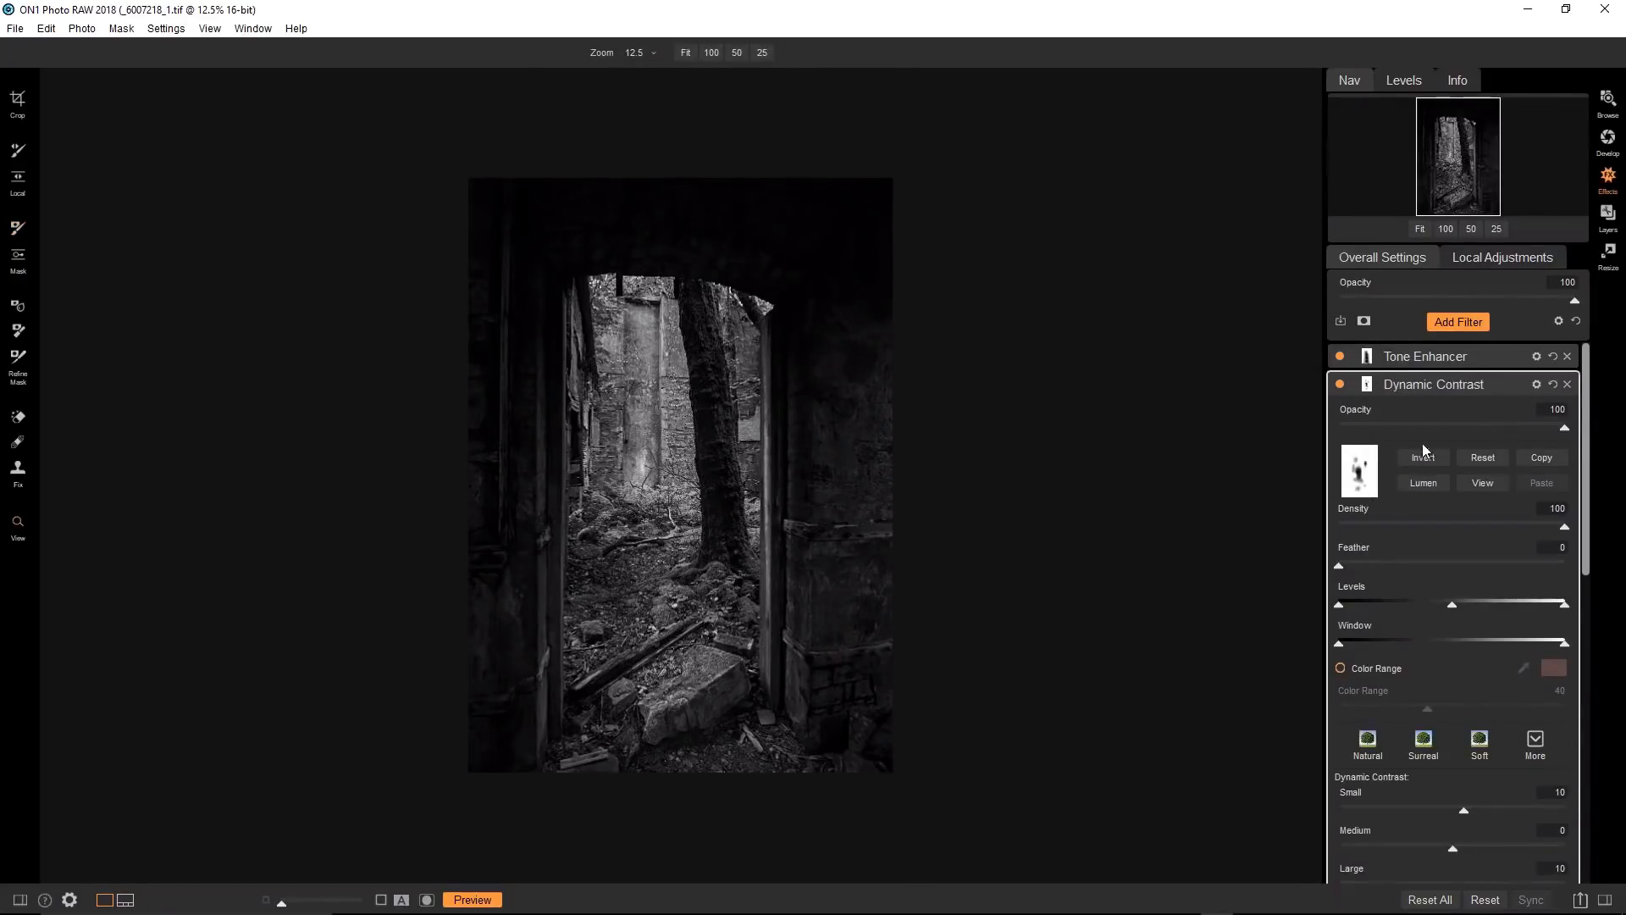
left_click(1426, 359)
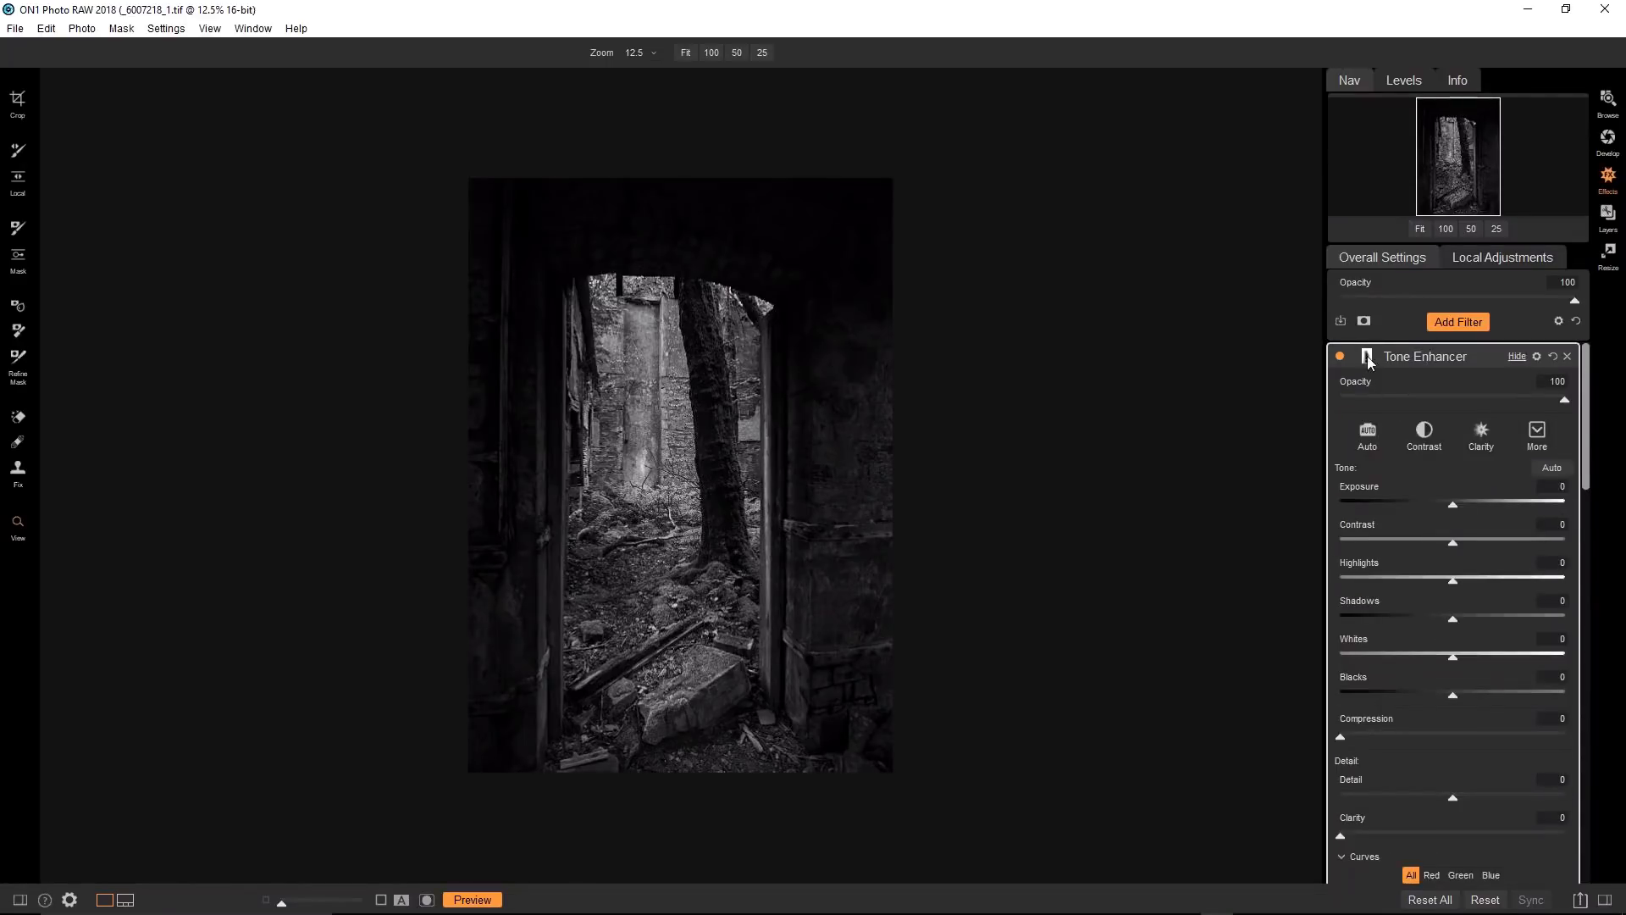
left_click(1367, 357)
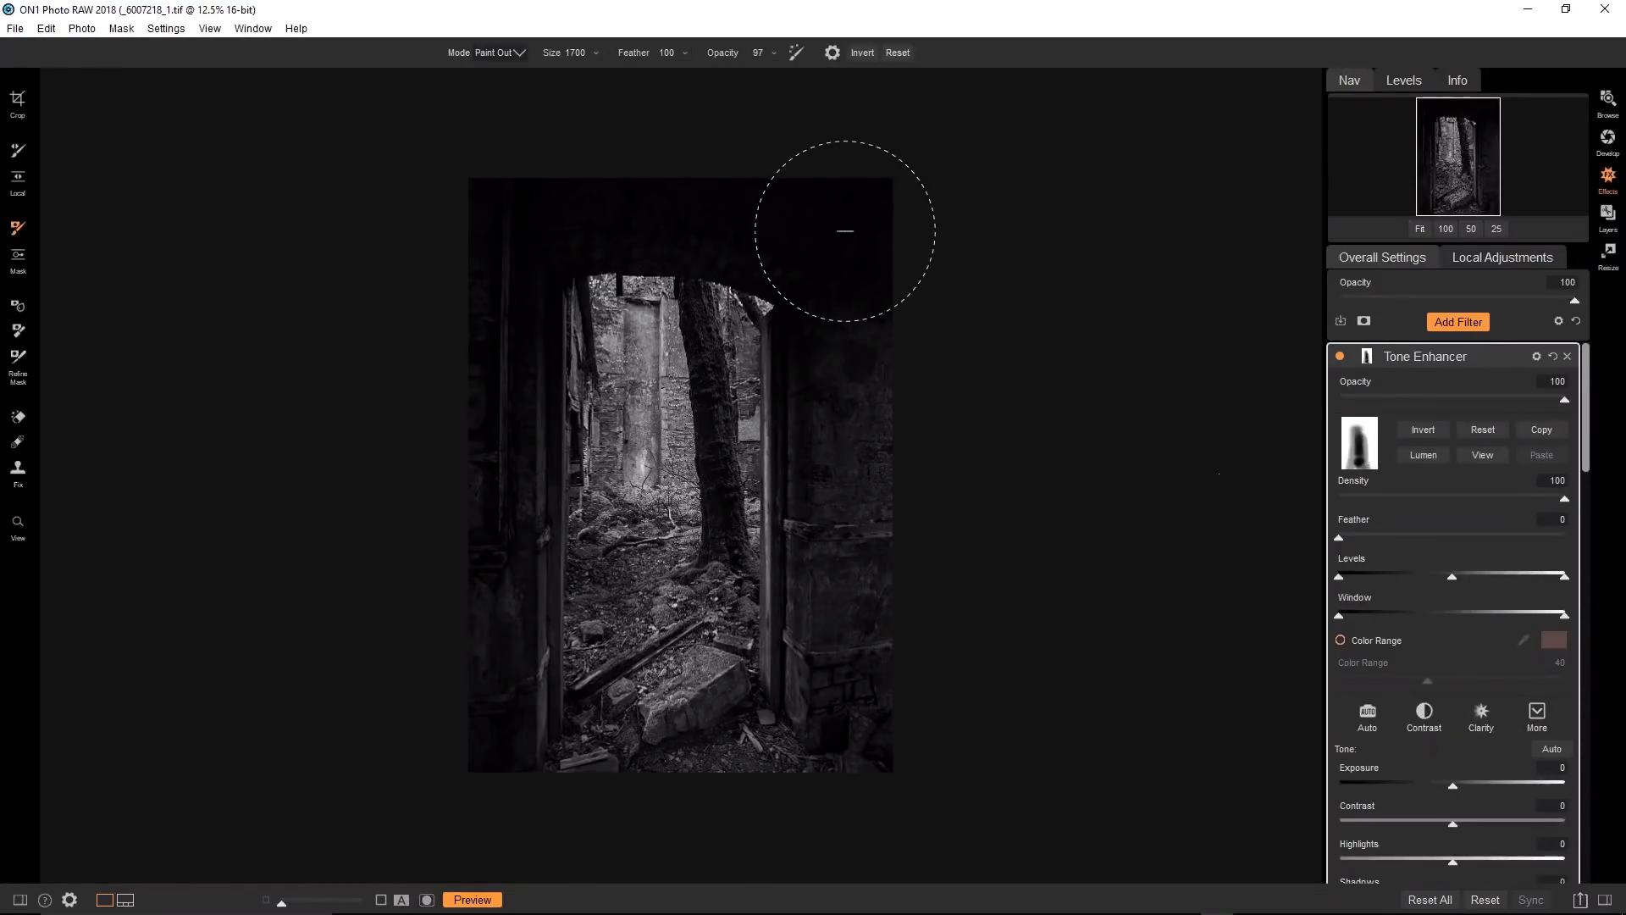
left_click(842, 228)
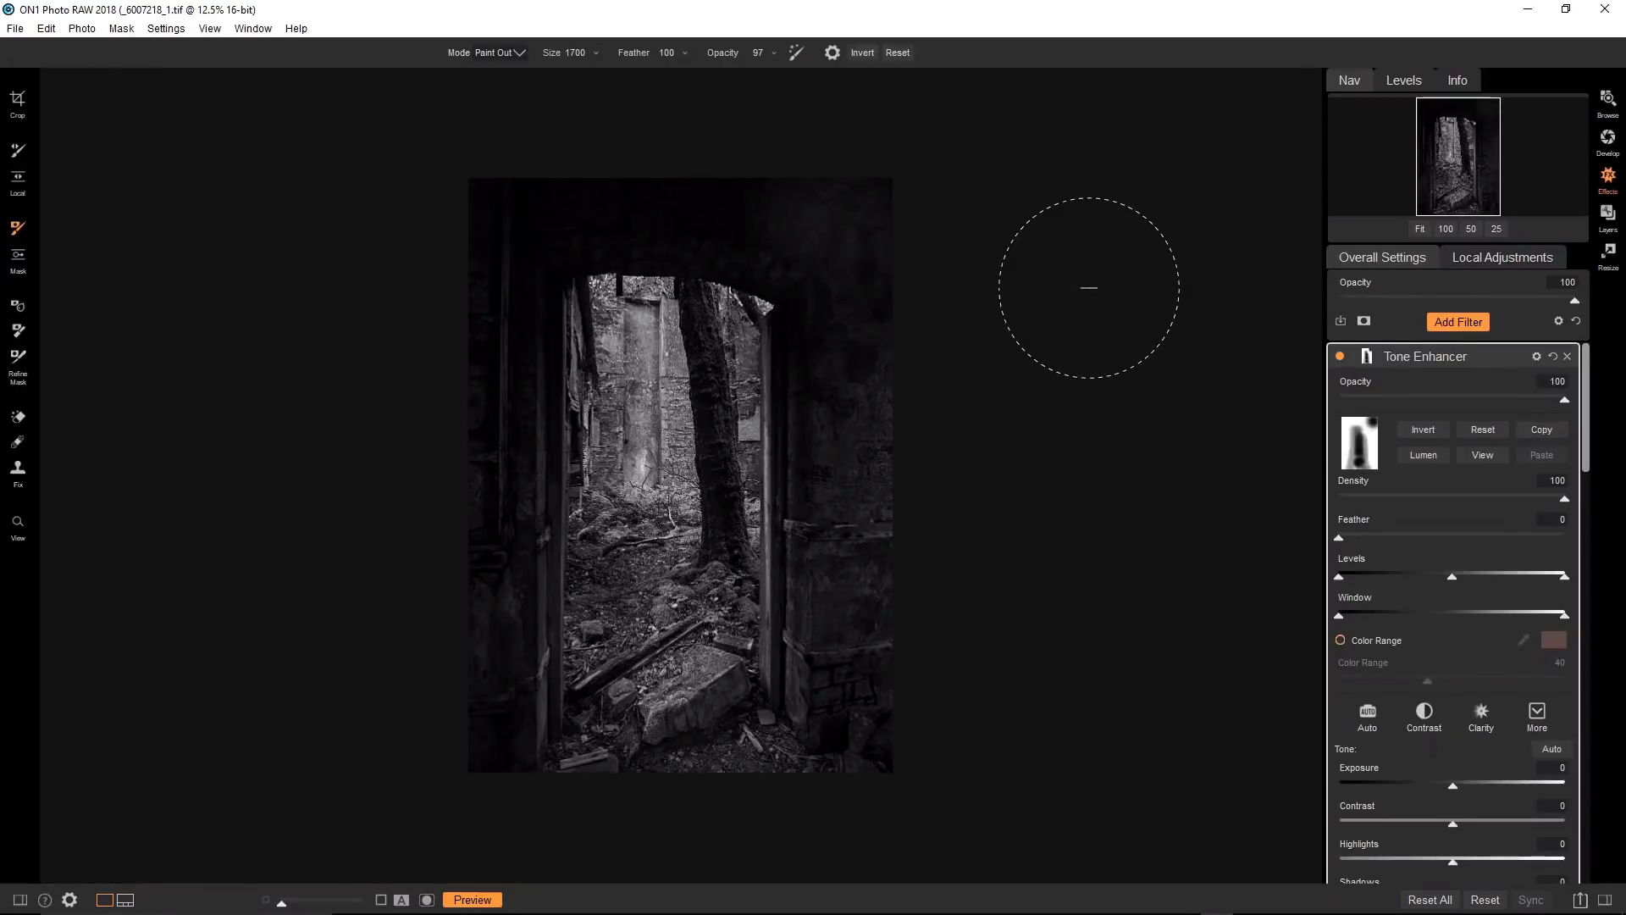
key("ctrl+z")
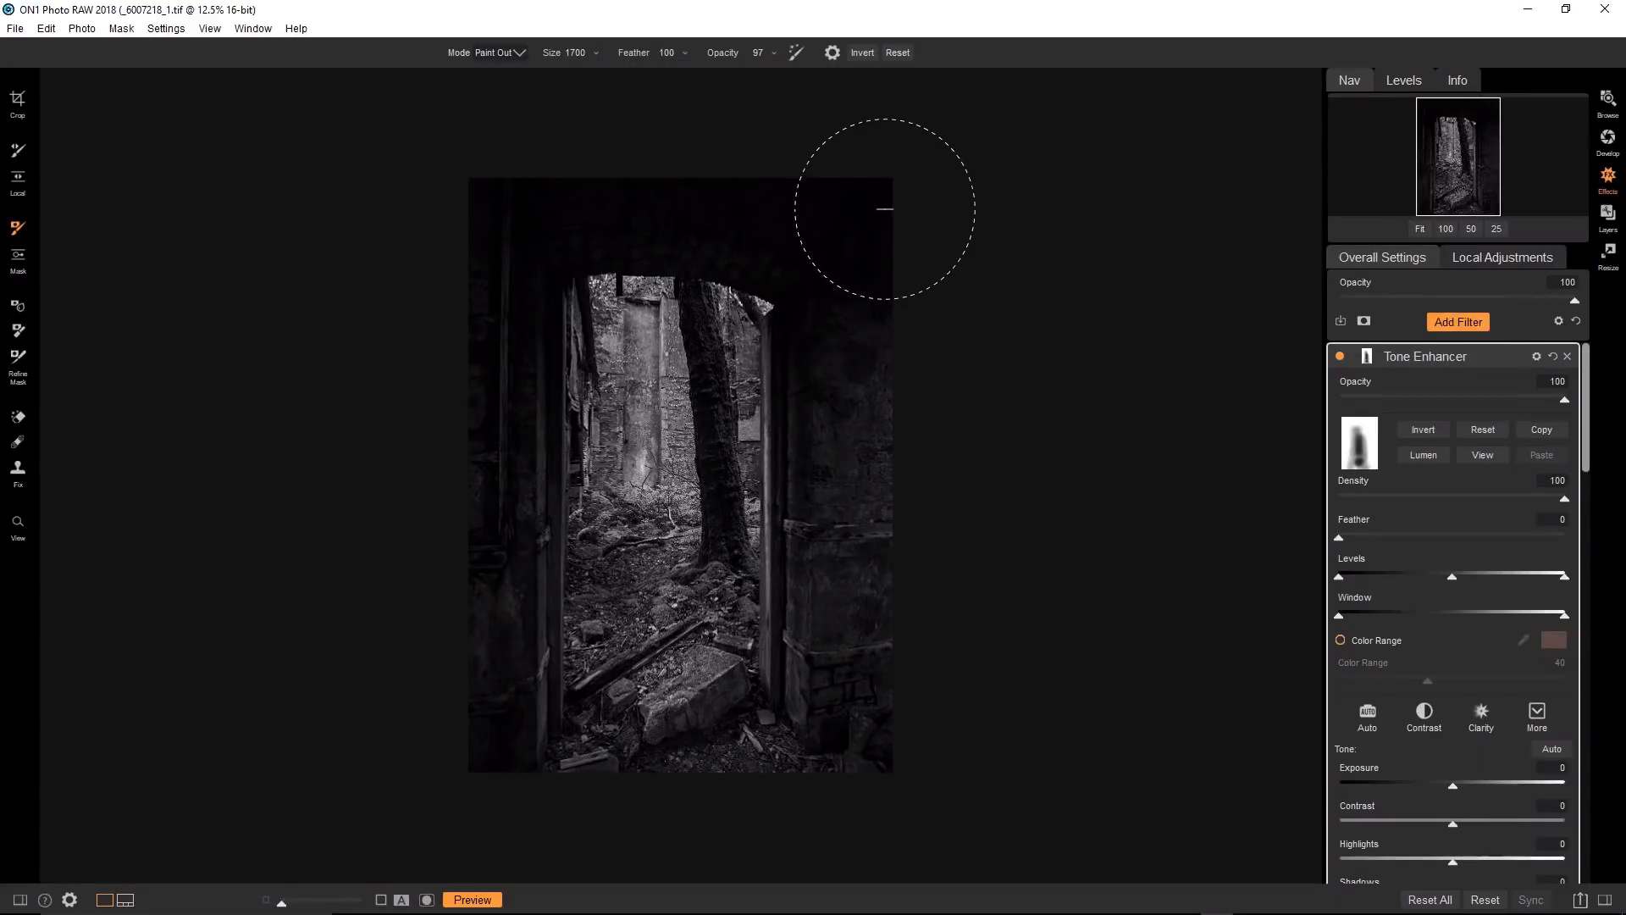
Paint the Tone Enhancer darkening partly out of the upper corners of the wall with the size 1700 brush at opacity 30.
key("3")
left_click(850, 228)
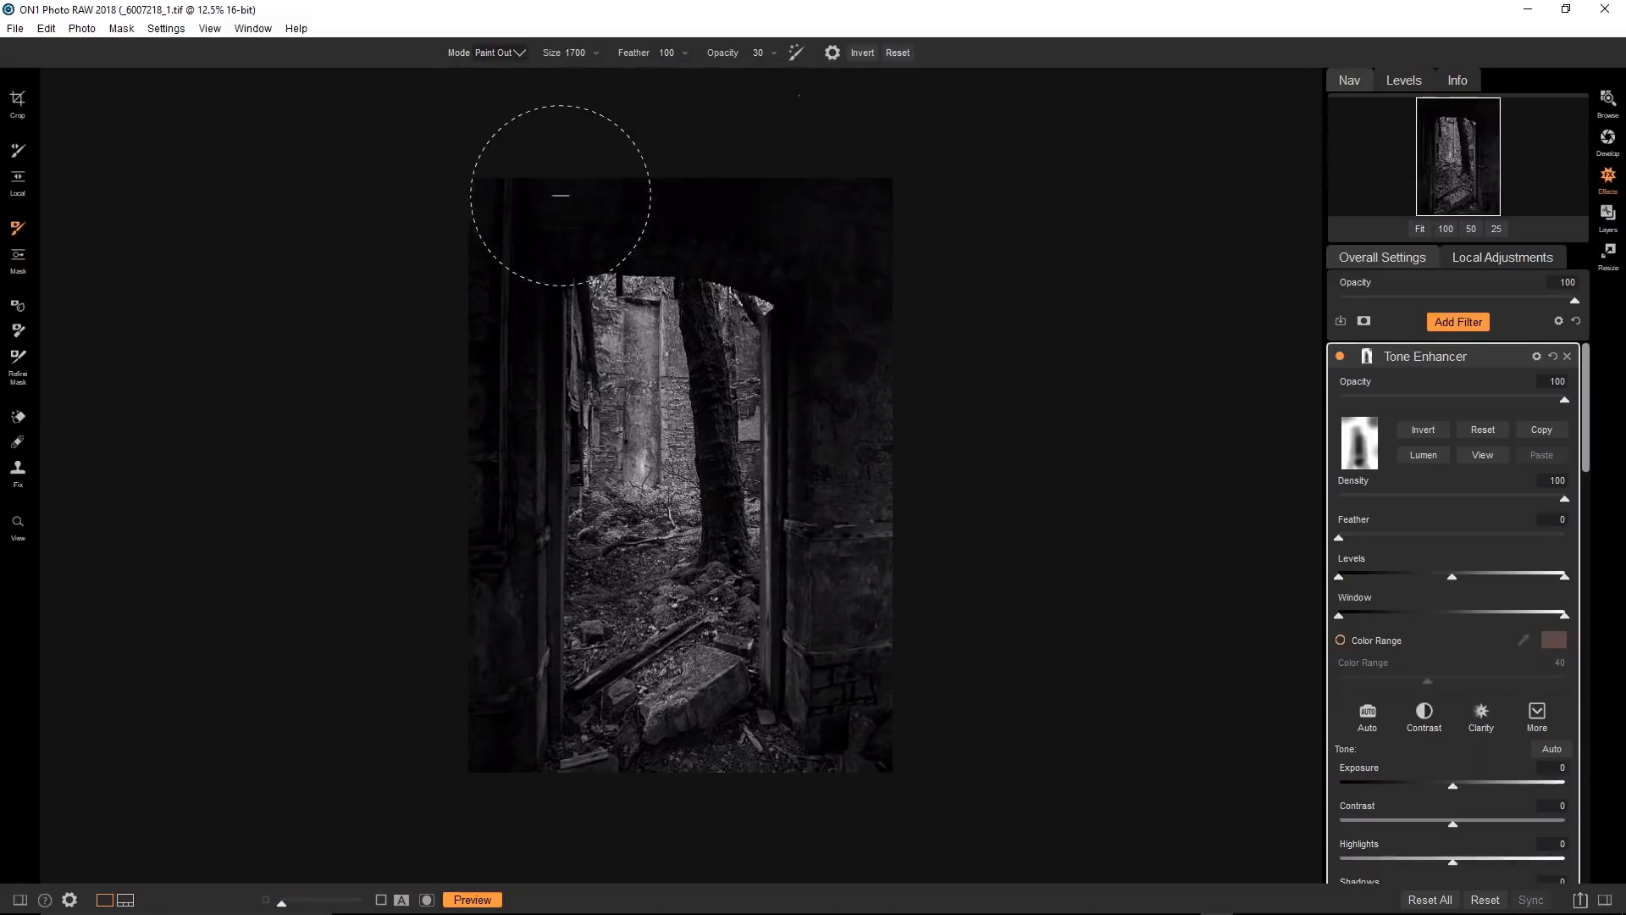
left_click(661, 223)
key("ctrl+z")
left_click(590, 172)
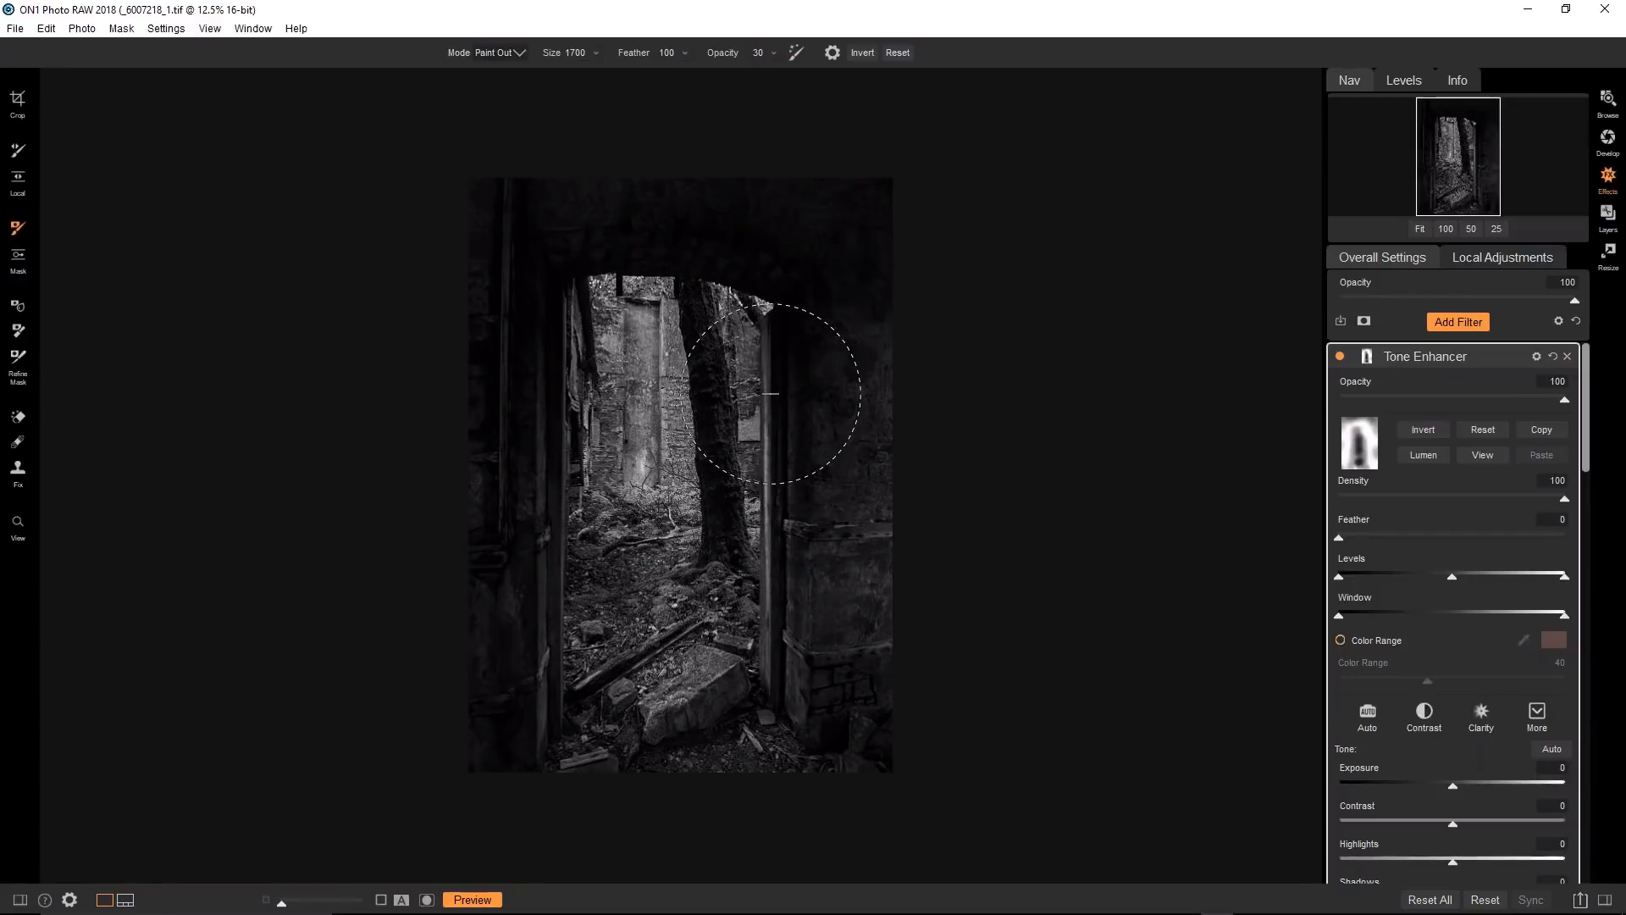
Paint the darkening out along the stone arch with a size 600 brush at opacity 30 and collapse the Tone Enhancer filter.
key("bracketleft")
key("bracketleft")
key("bracketleft")
key("bracketleft")
key("bracketleft")
key("bracketleft")
key("bracketleft")
key("bracketleft")
key("bracketleft")
key("bracketleft")
key("bracketleft")
left_click_drag(699, 263, 799, 283)
left_click(1451, 359)
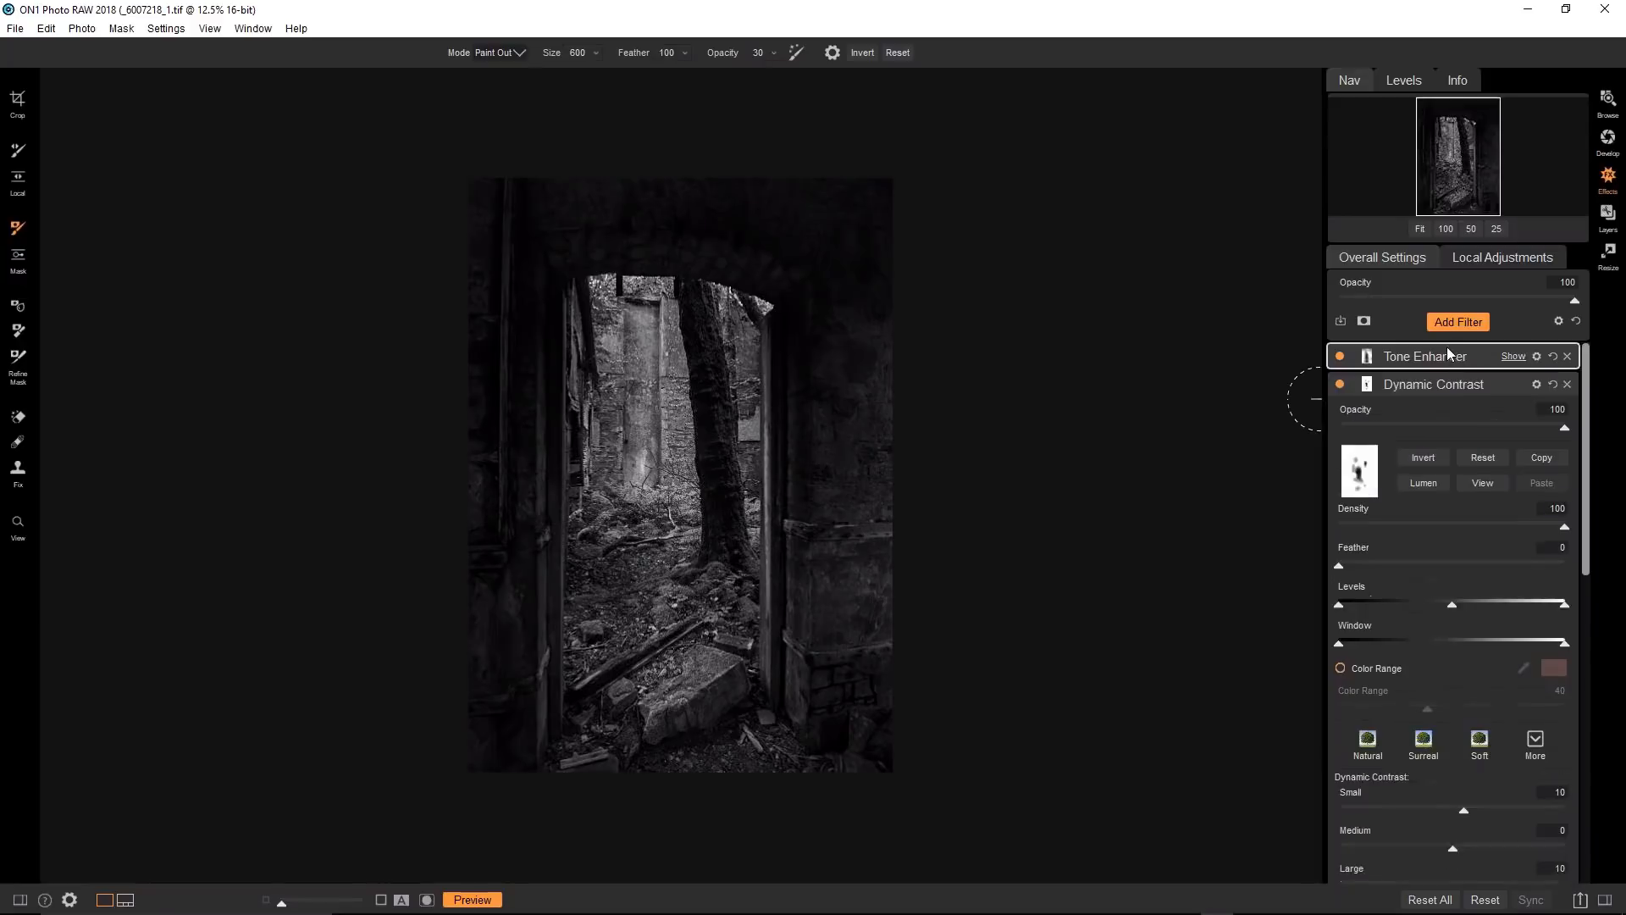
Add a Glow filter with an Amount of 57 and a Halo of 75.
left_click(1448, 329)
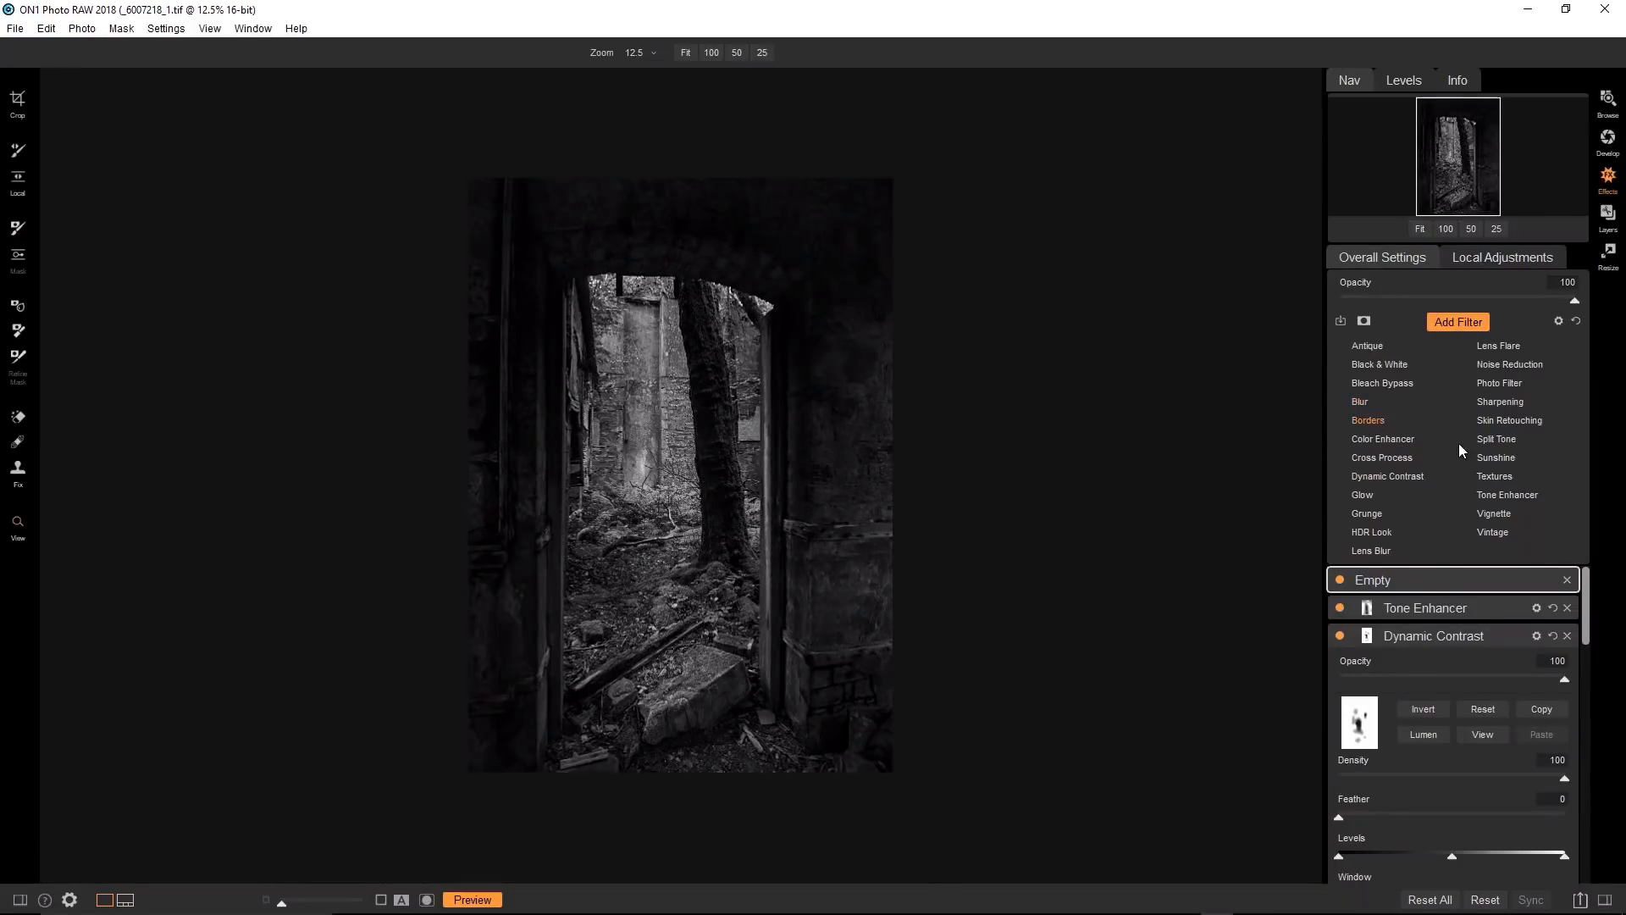
left_click(1368, 495)
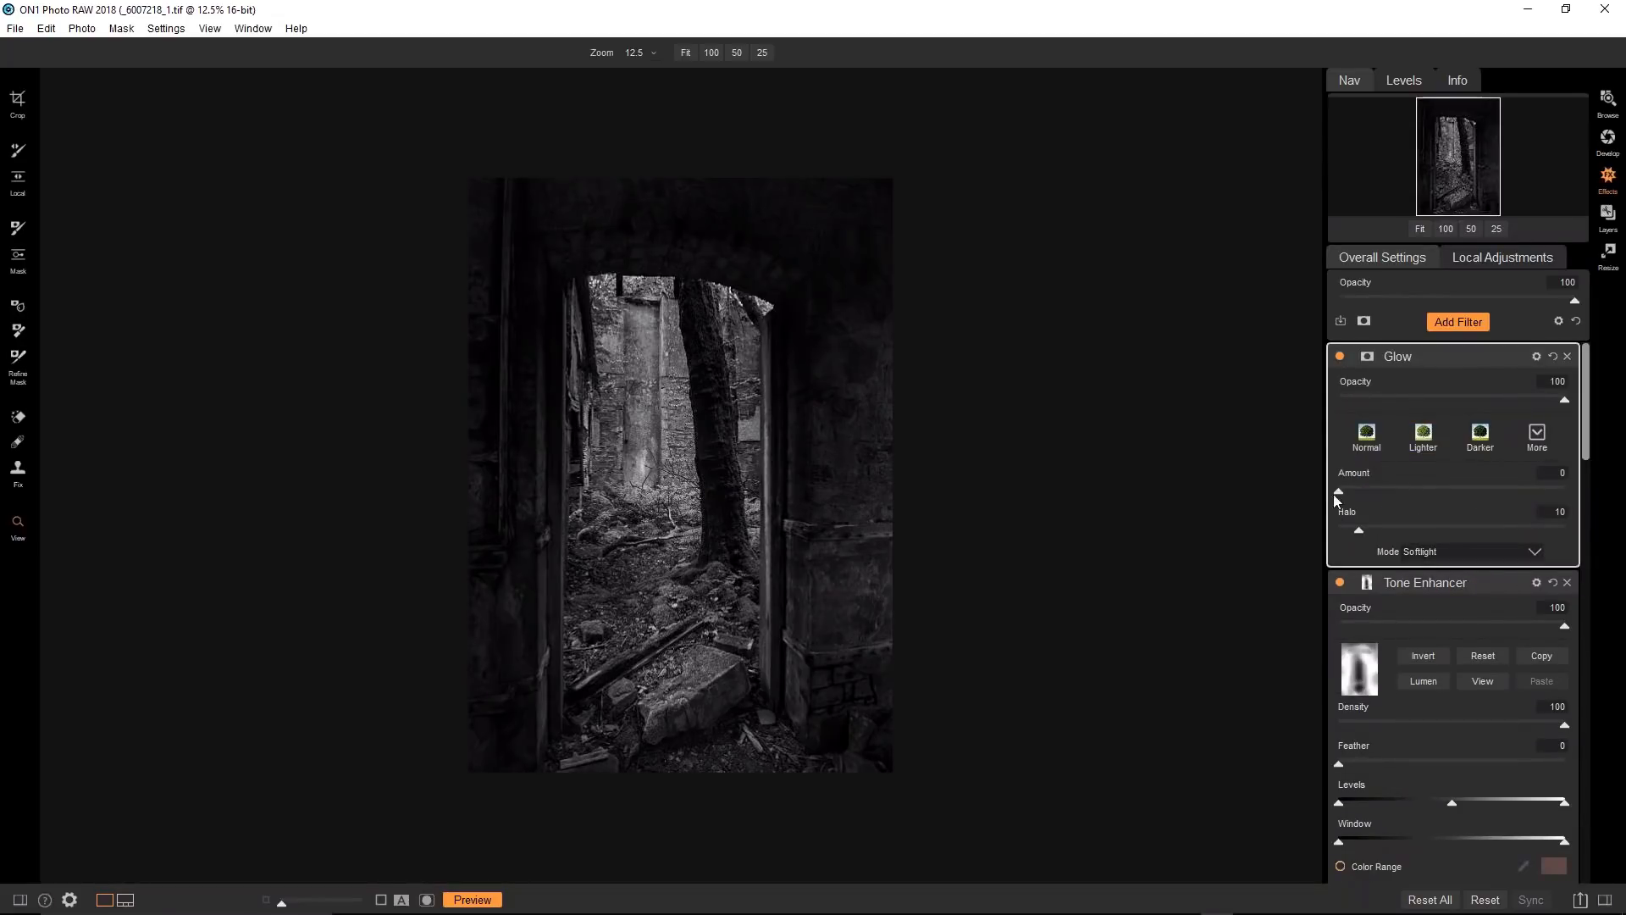
left_click_drag(1338, 492, 1426, 490)
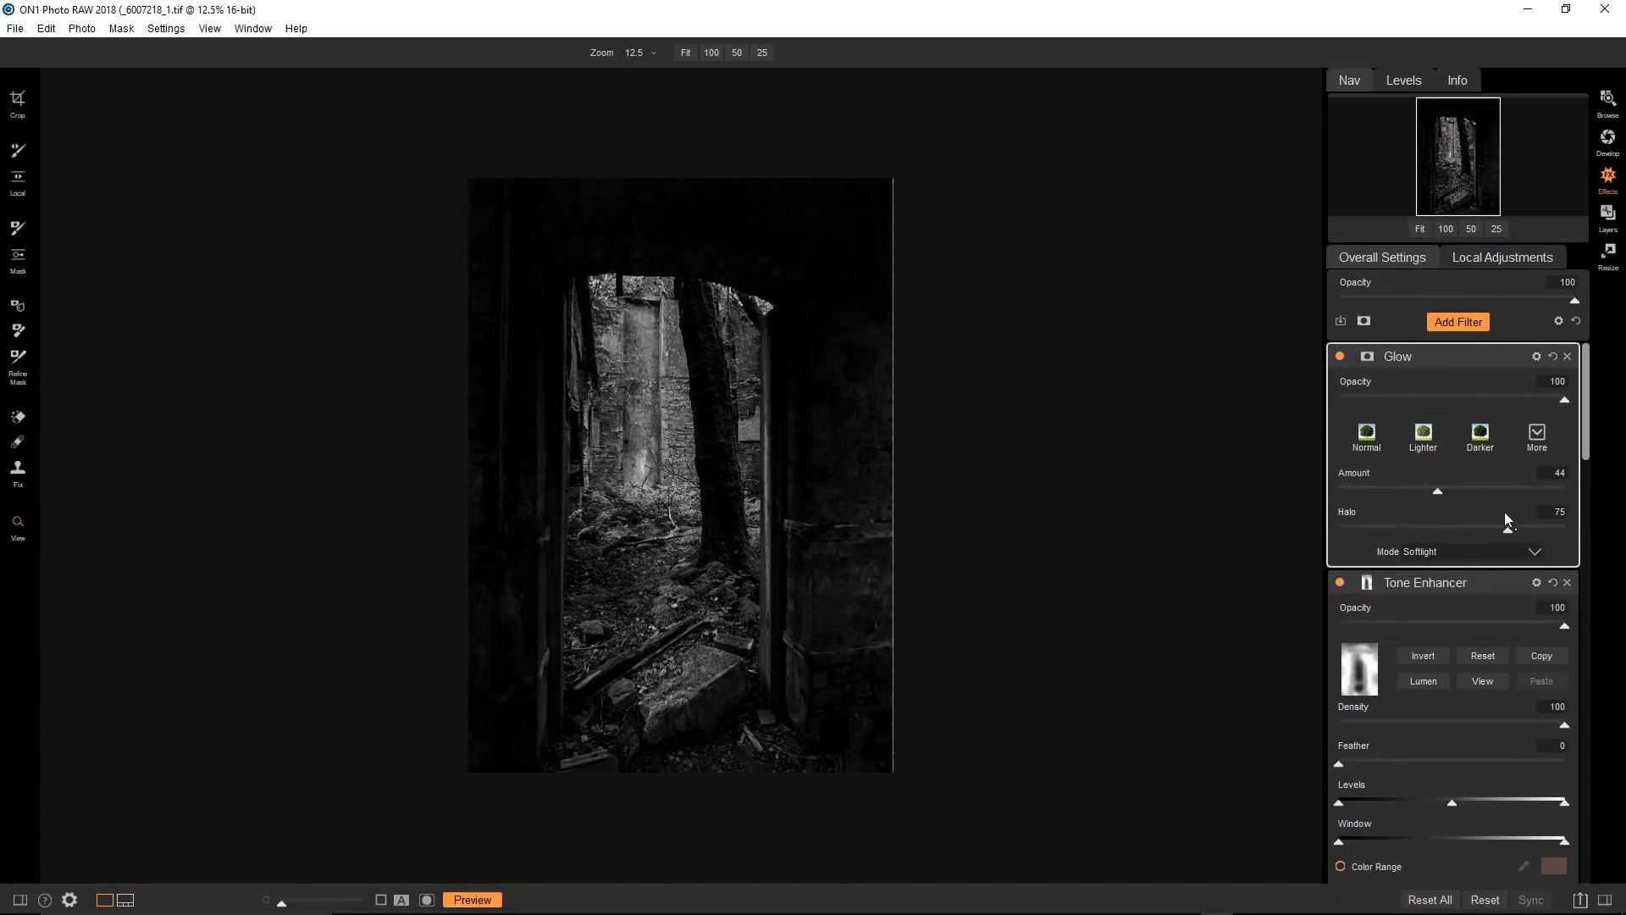
left_click_drag(1472, 491, 1467, 496)
Try the Screen blending mode on the Glow filter, and remove the Glow filter from the stack.
left_click(1536, 356)
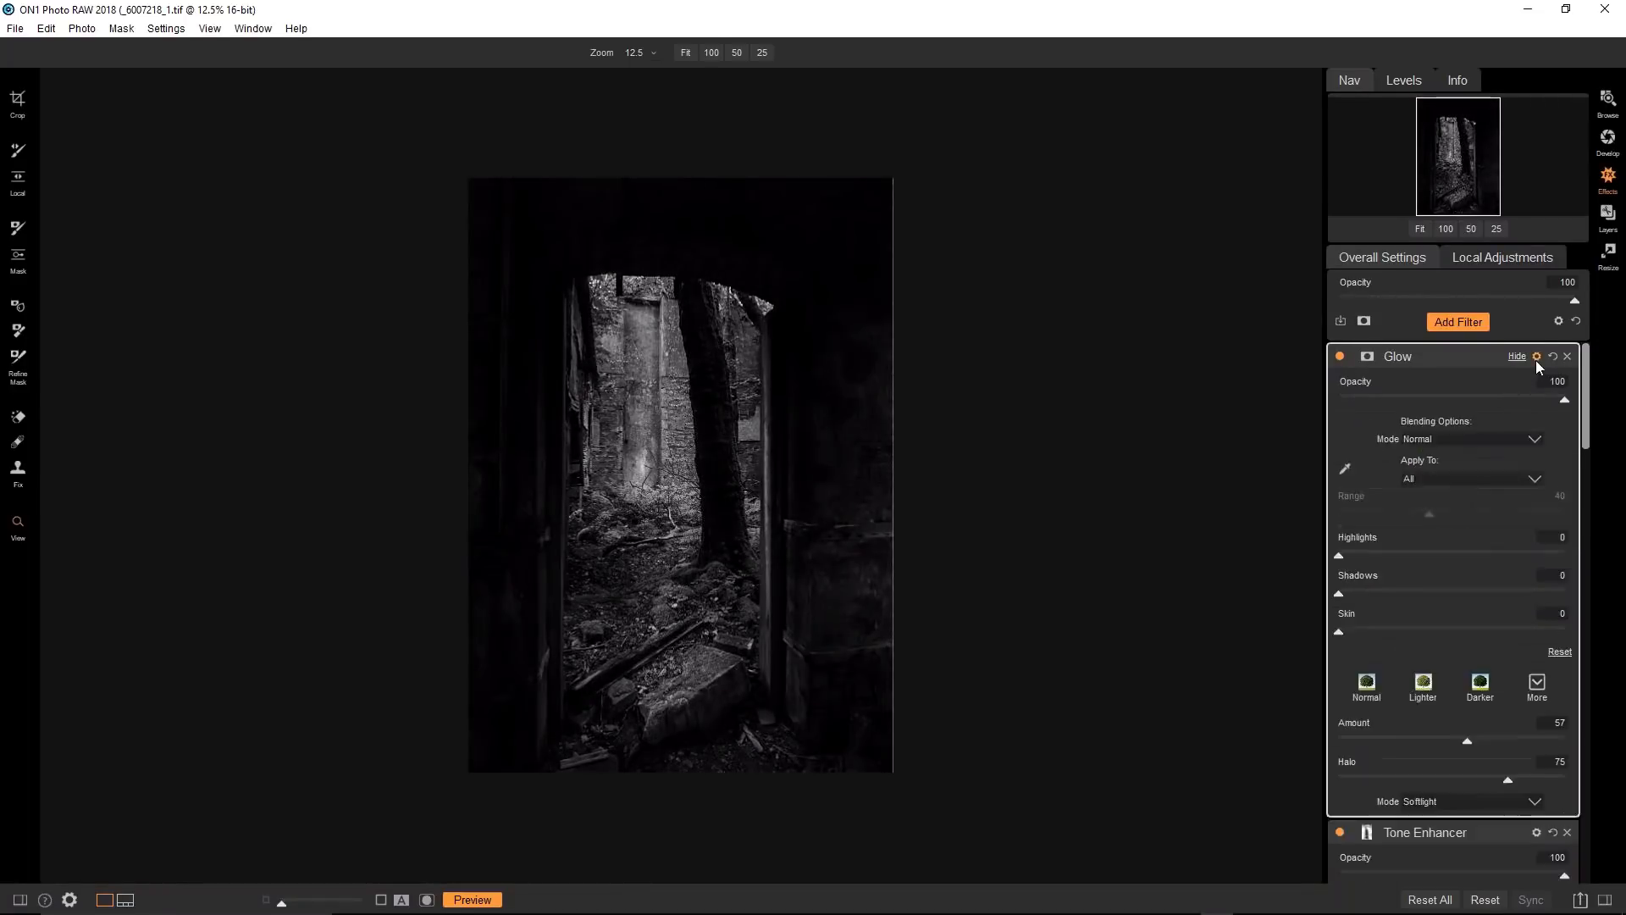
left_click(1494, 440)
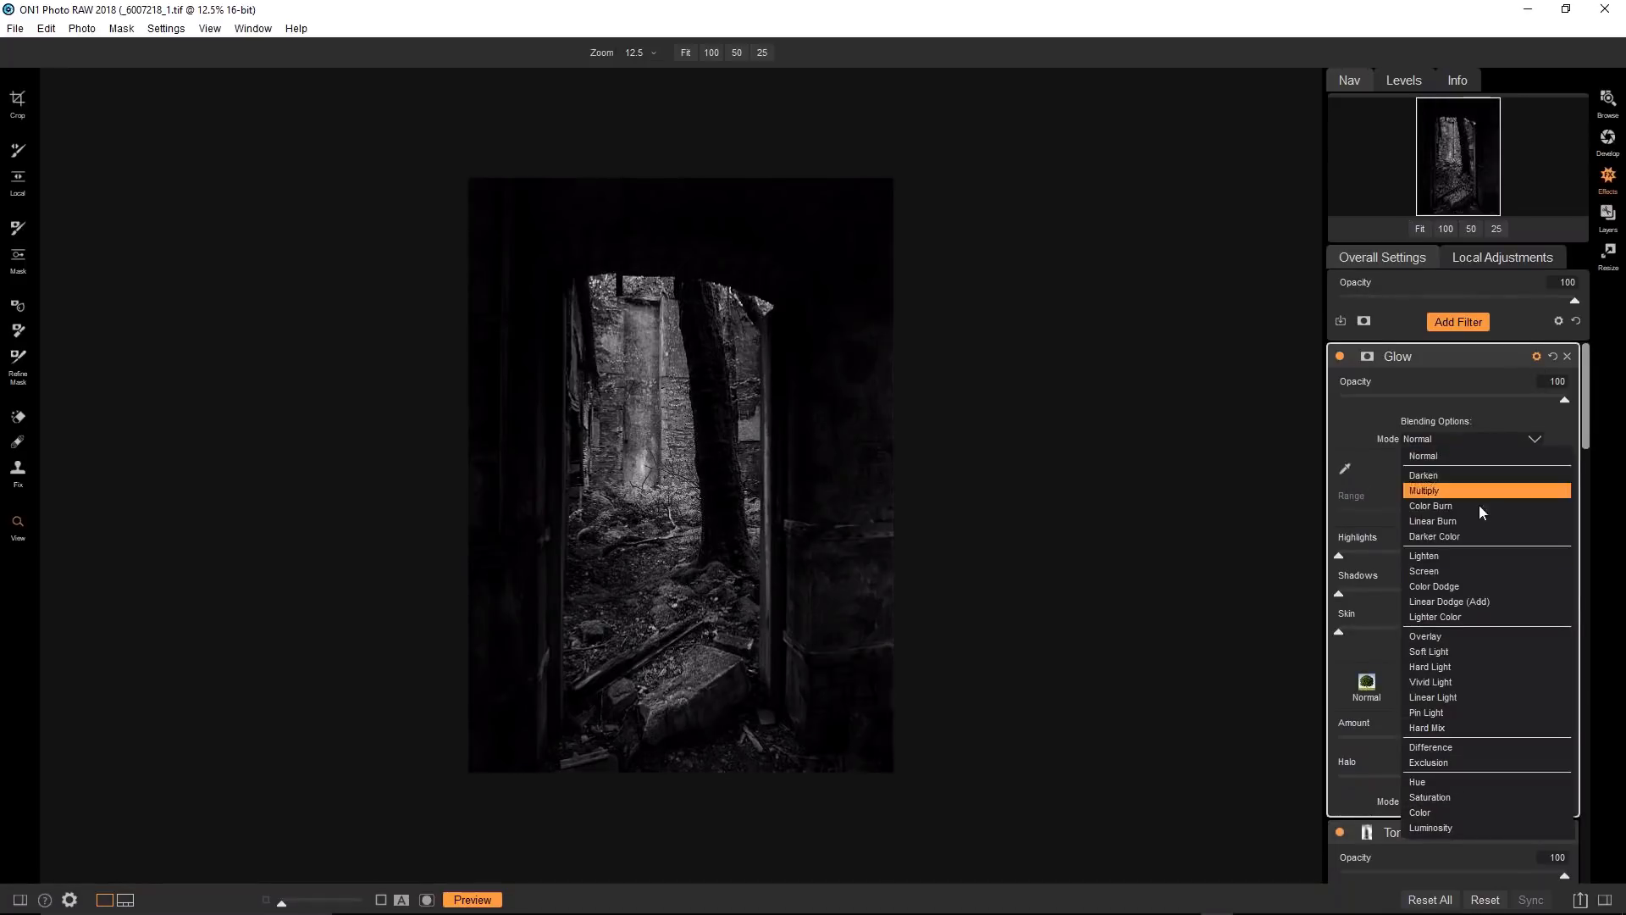
left_click(1474, 564)
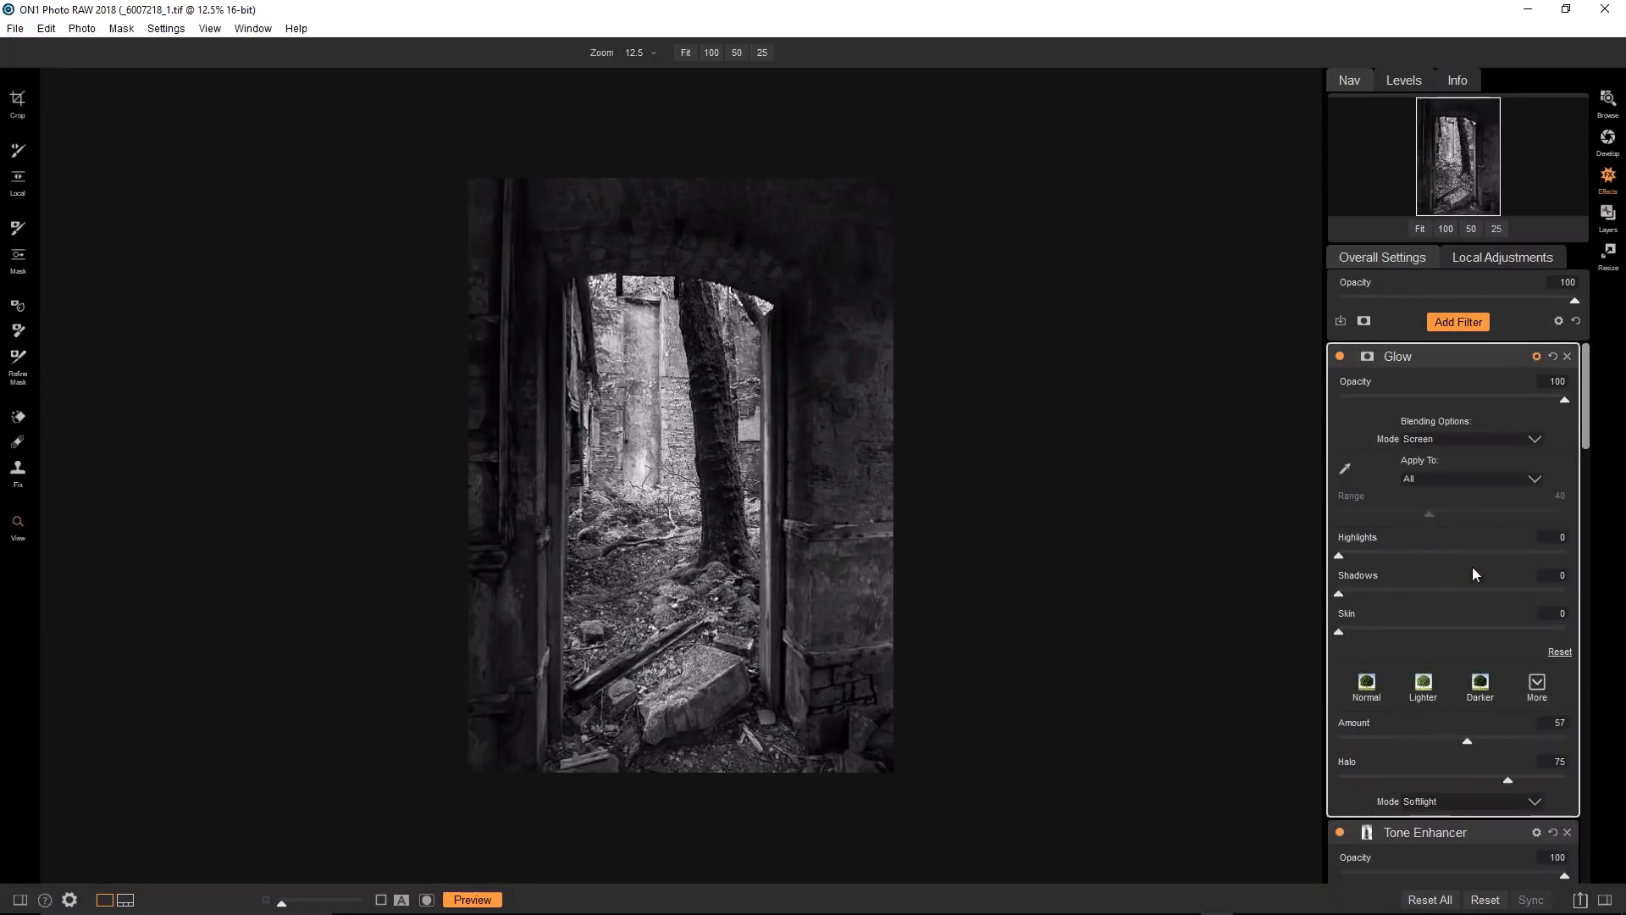
left_click(1567, 356)
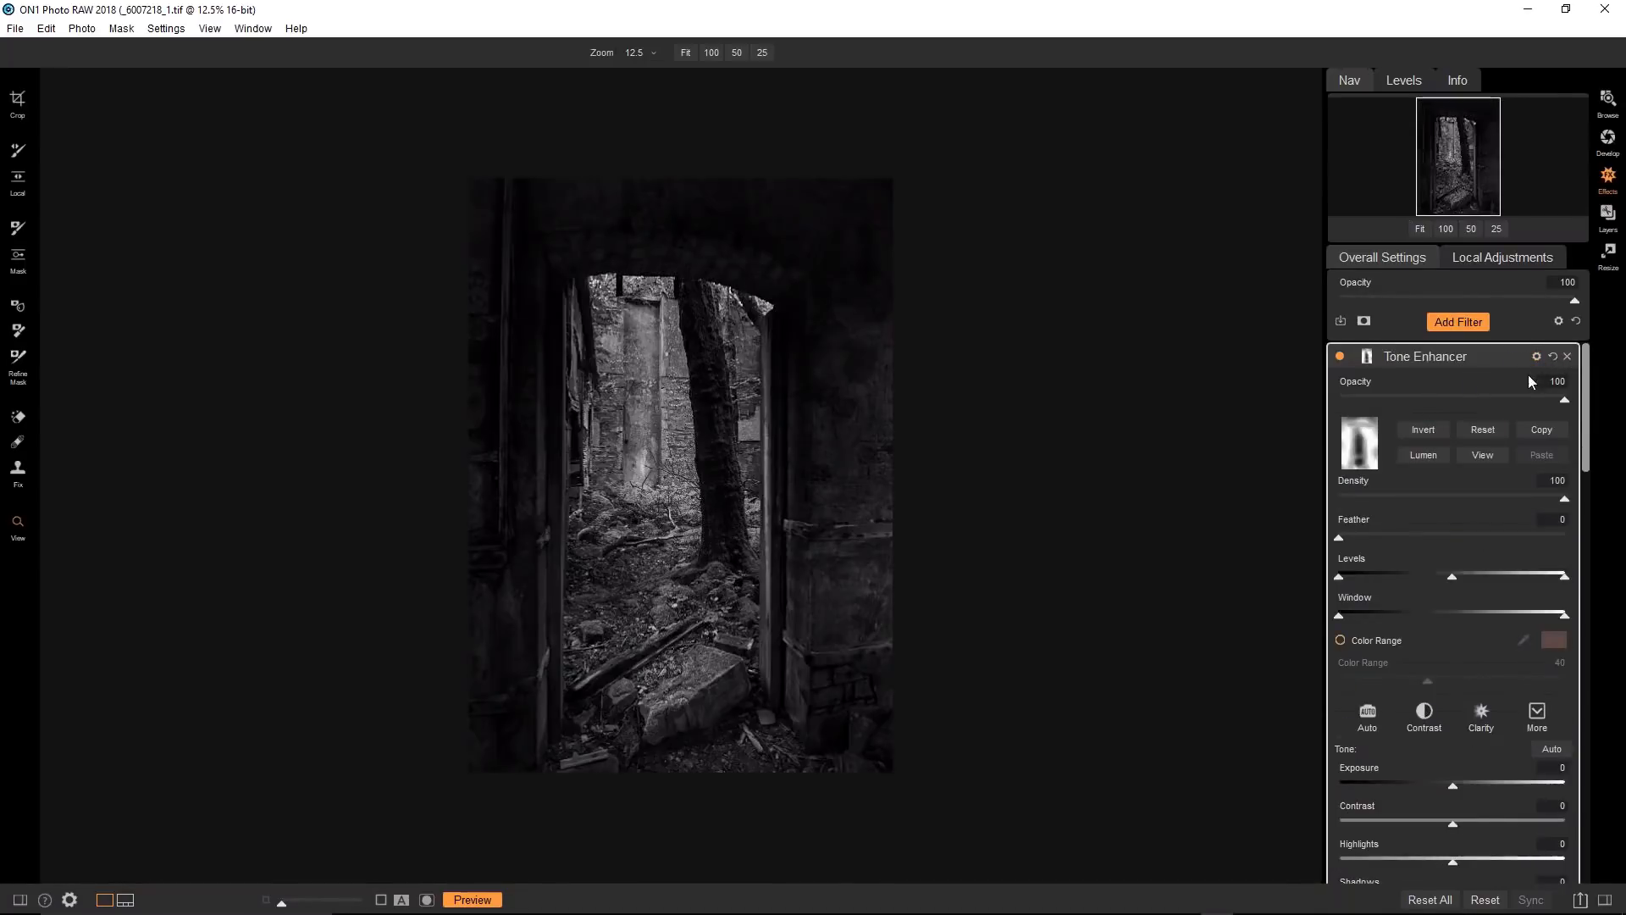
Add a Gaussian Blur filter with an Amount of 20, Screen blending mode and an opacity of 81.
left_click(1457, 325)
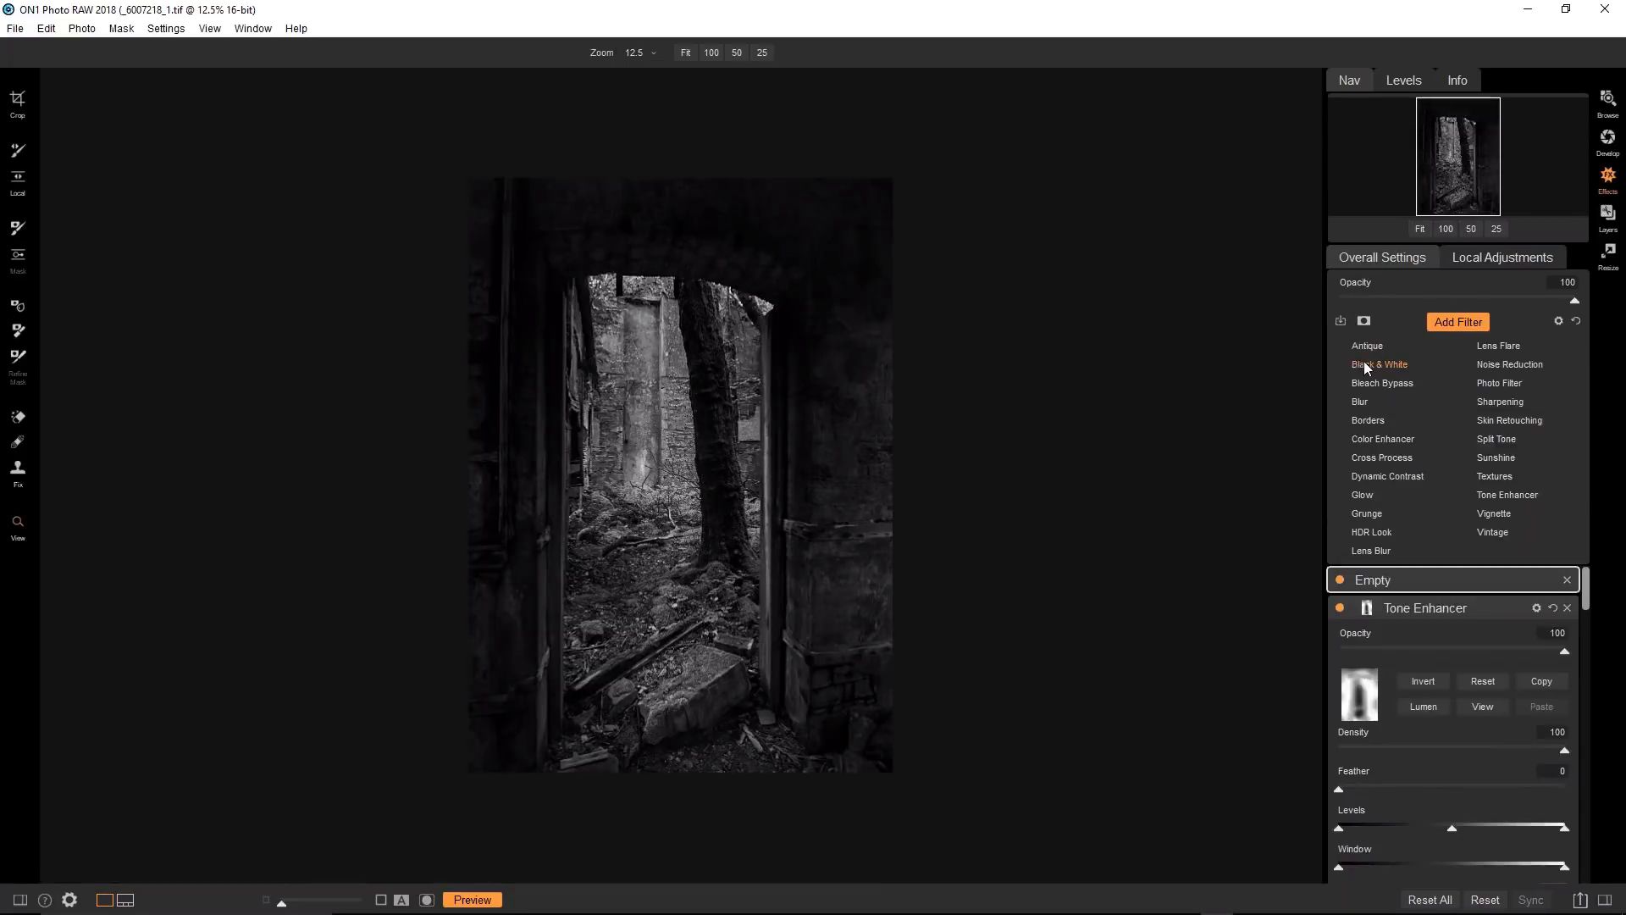
left_click(1425, 413)
left_click_drag(1395, 505, 1386, 506)
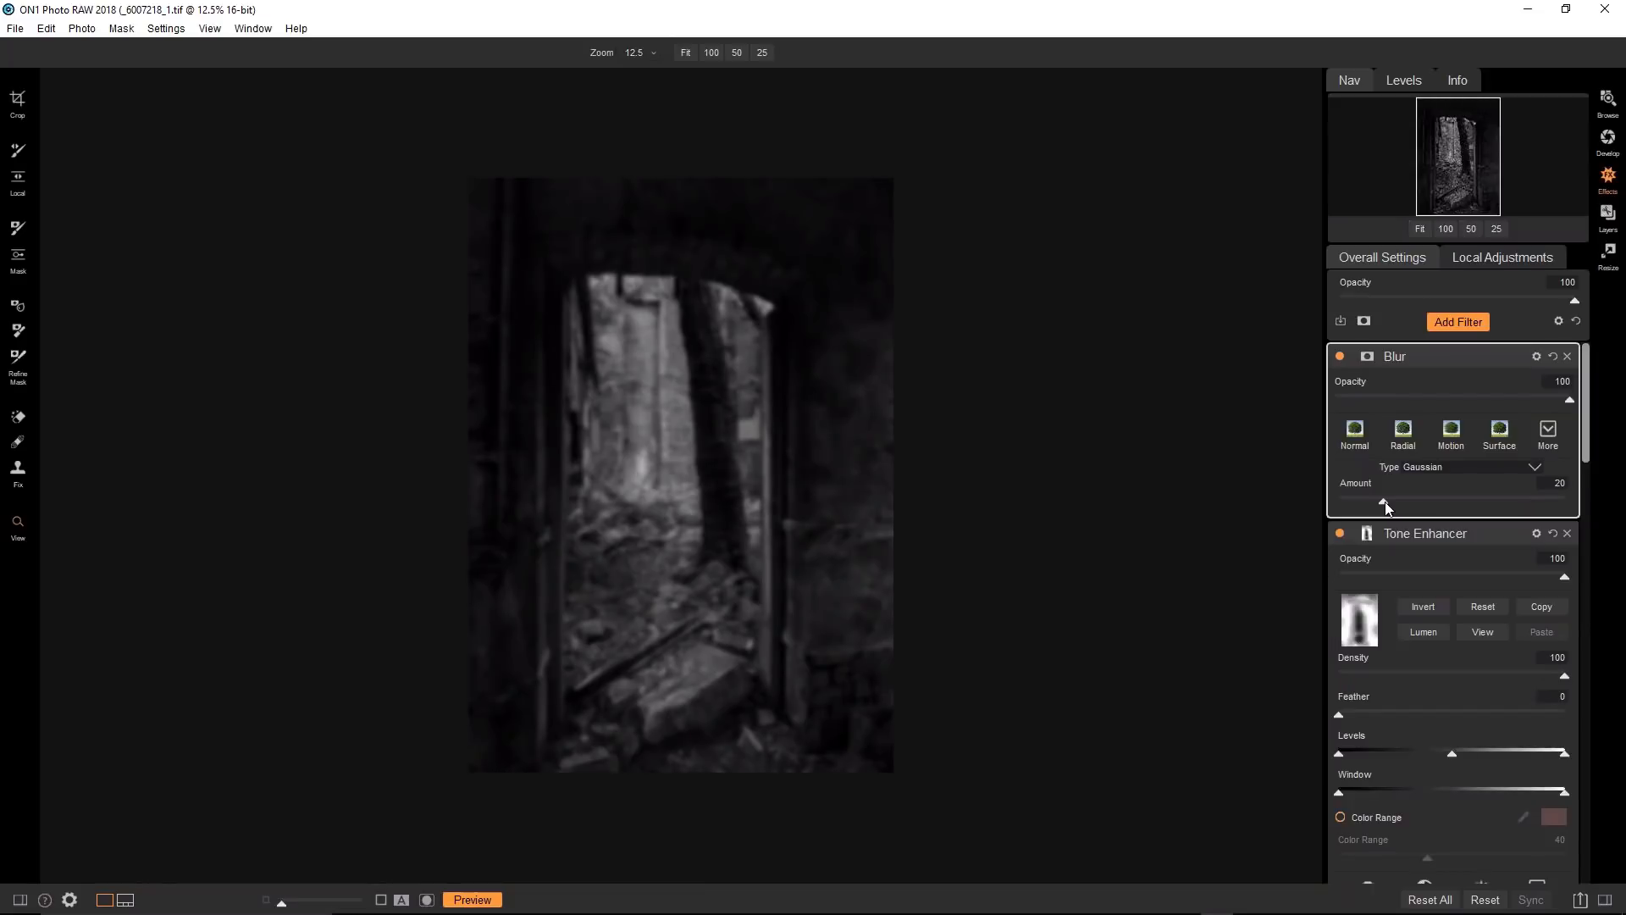
left_click(1537, 356)
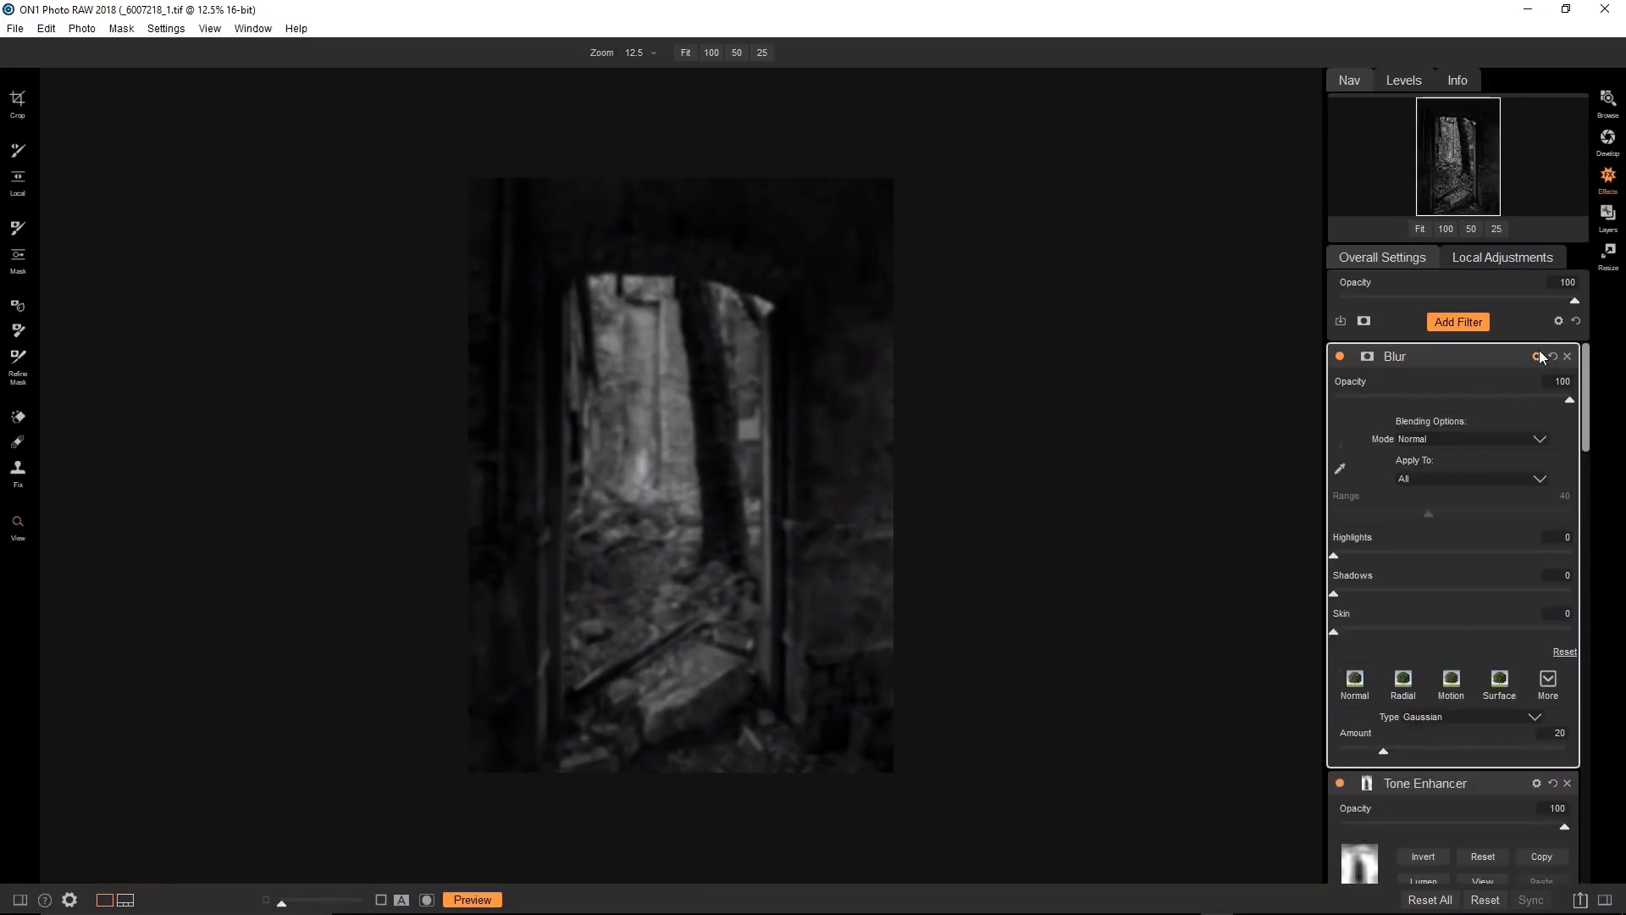
left_click(1485, 440)
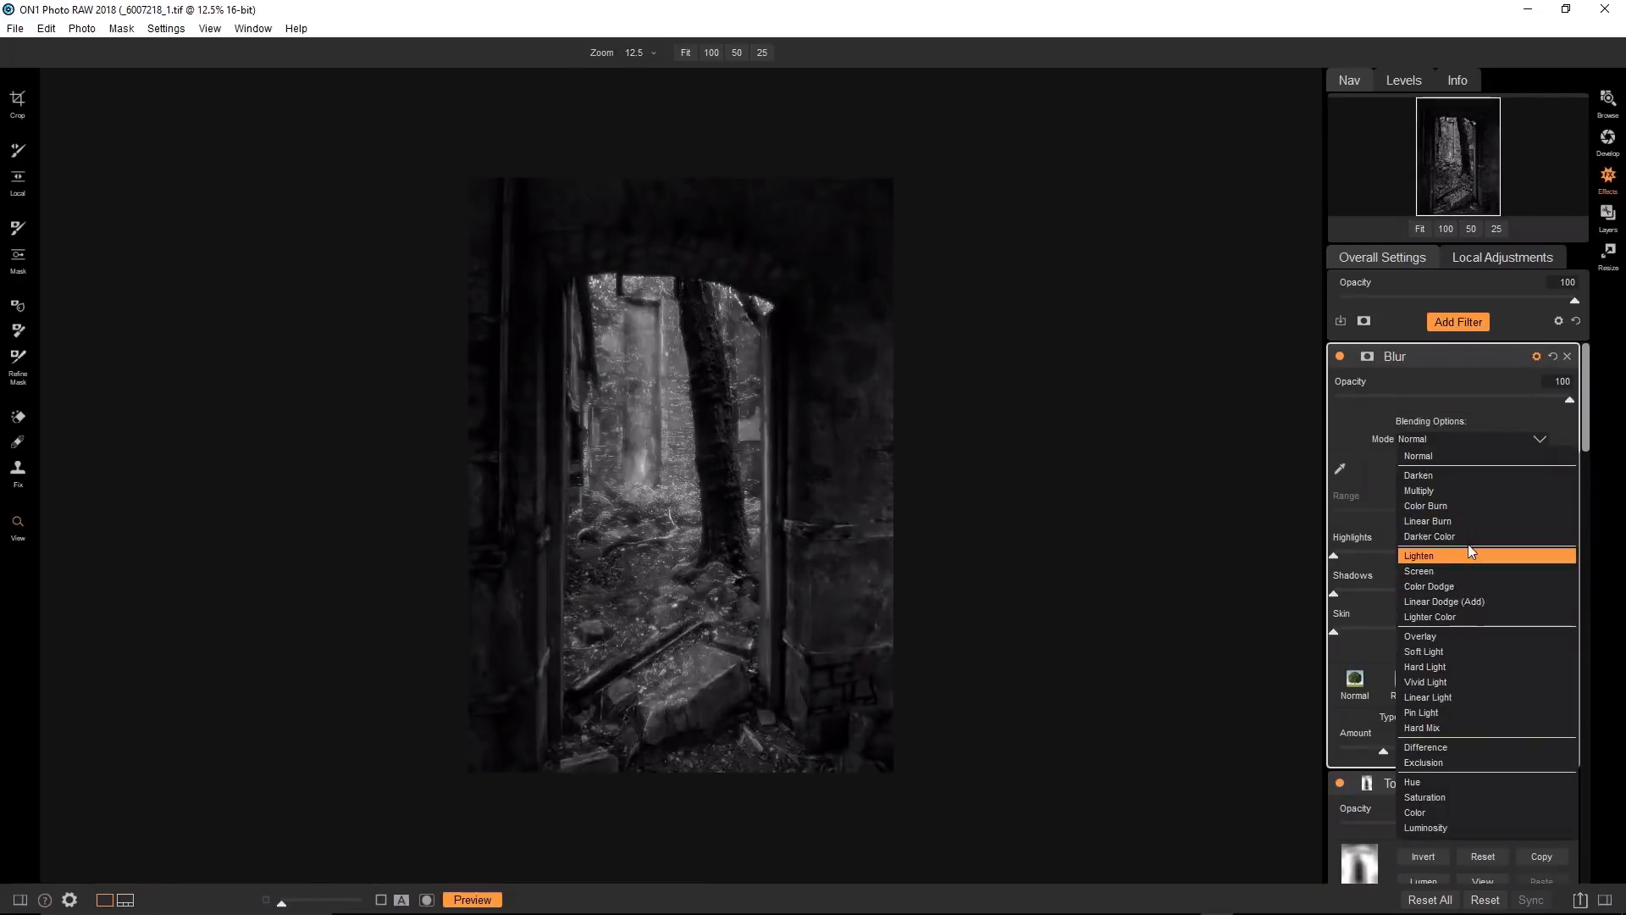
left_click(1453, 570)
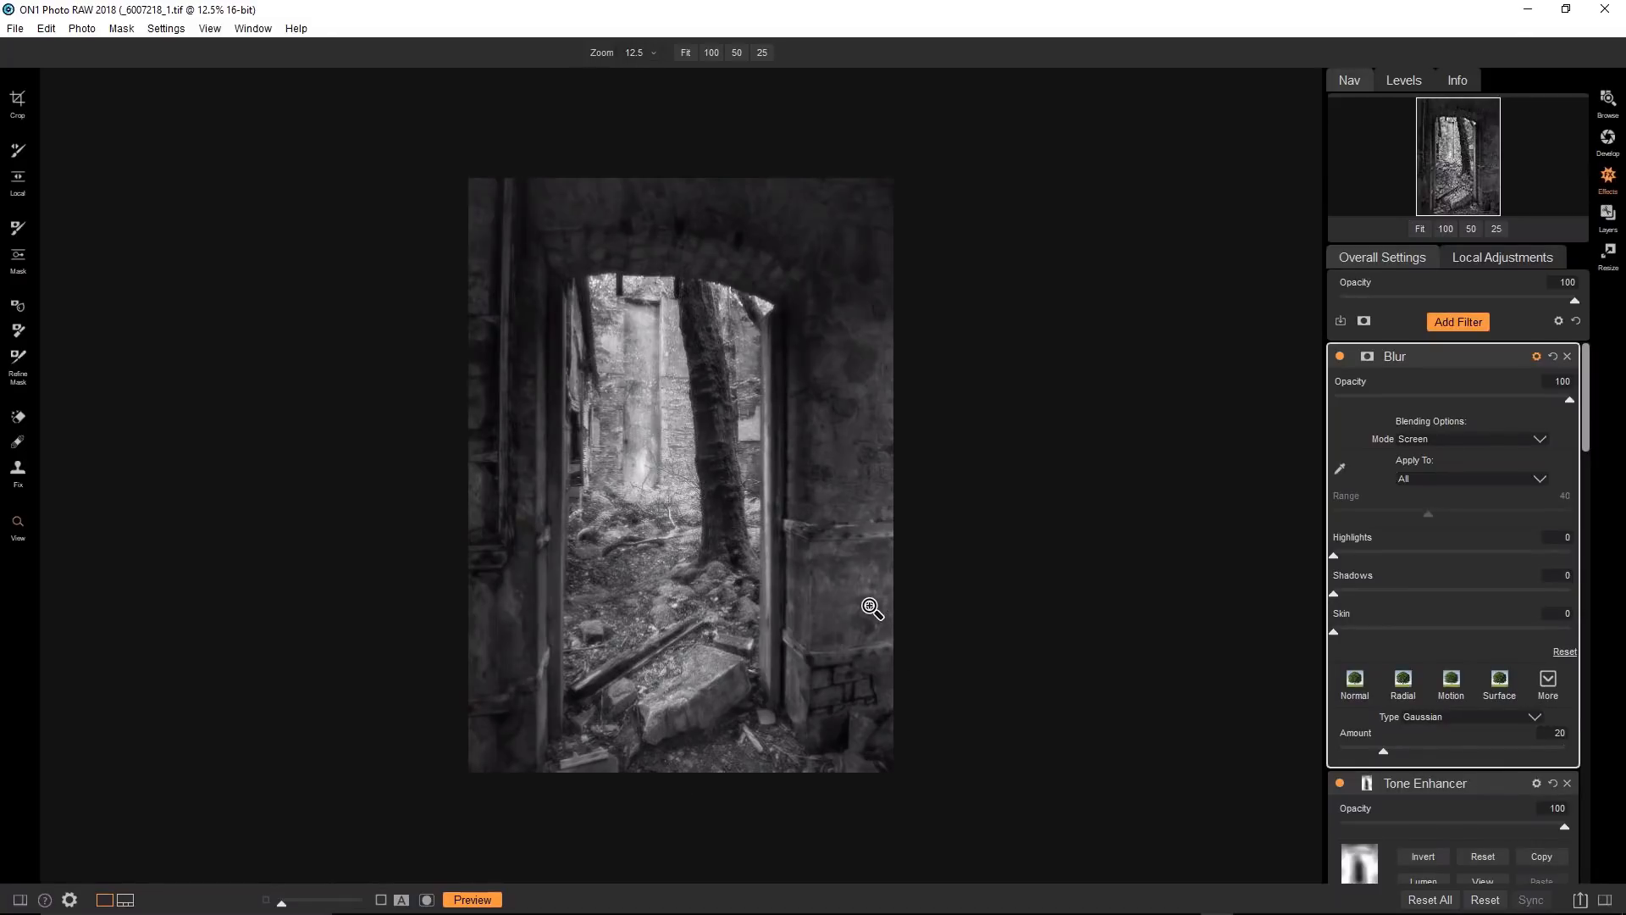
left_click_drag(1570, 402, 1537, 410)
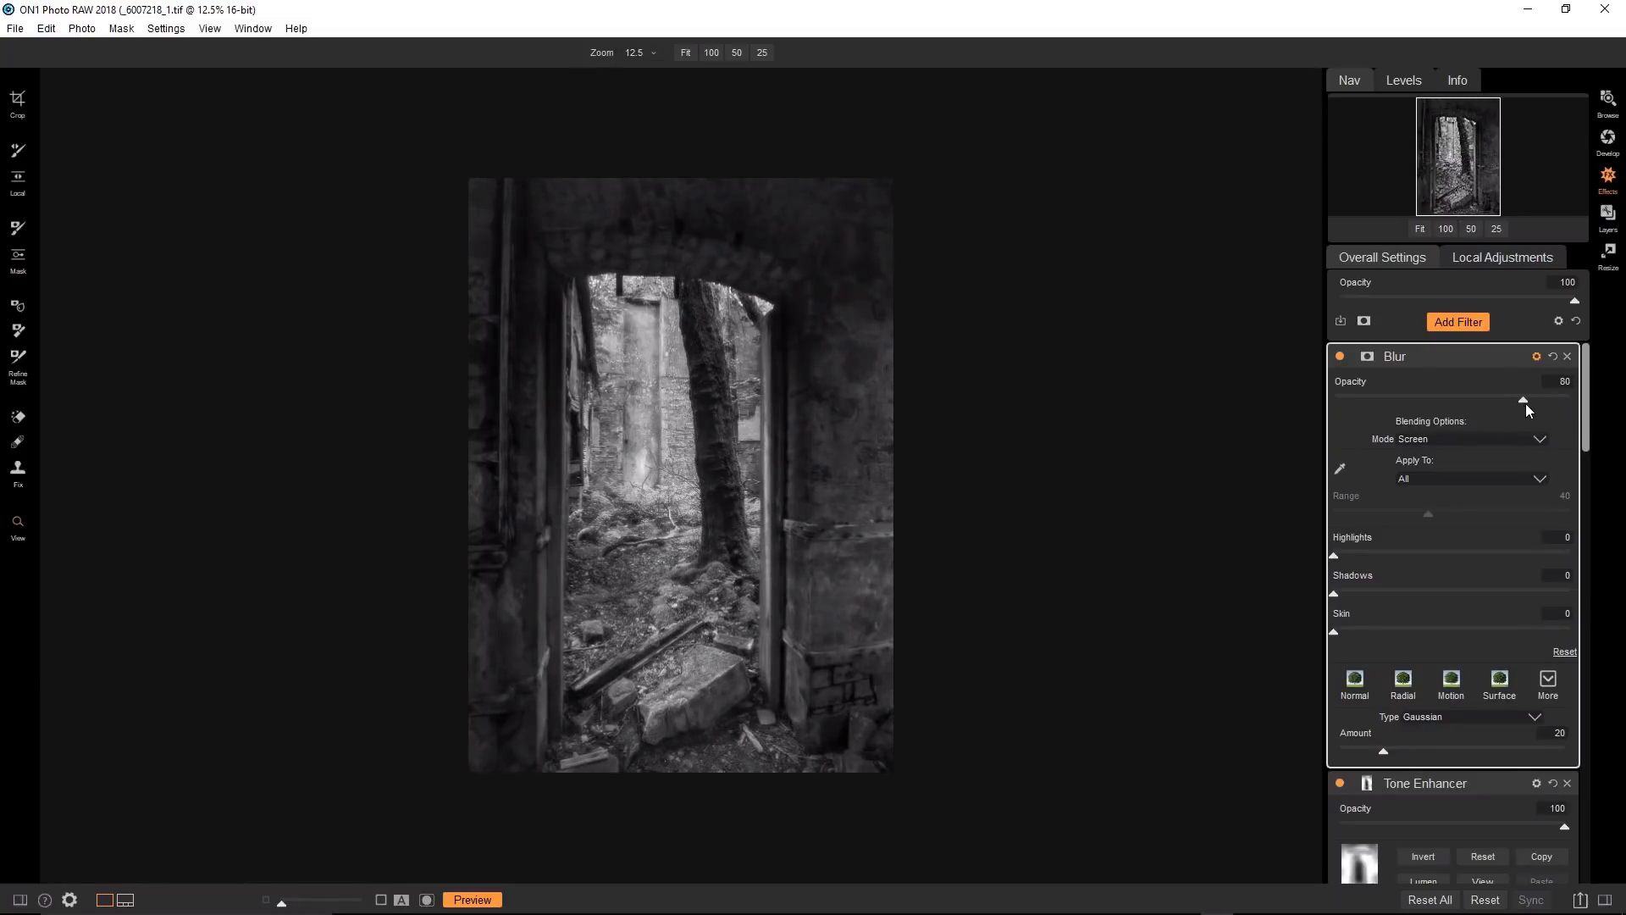
Invert the Blur mask and paint the effect into the upper doorway and tree with a size 1700 brush at opacity 40.
left_click(1368, 358)
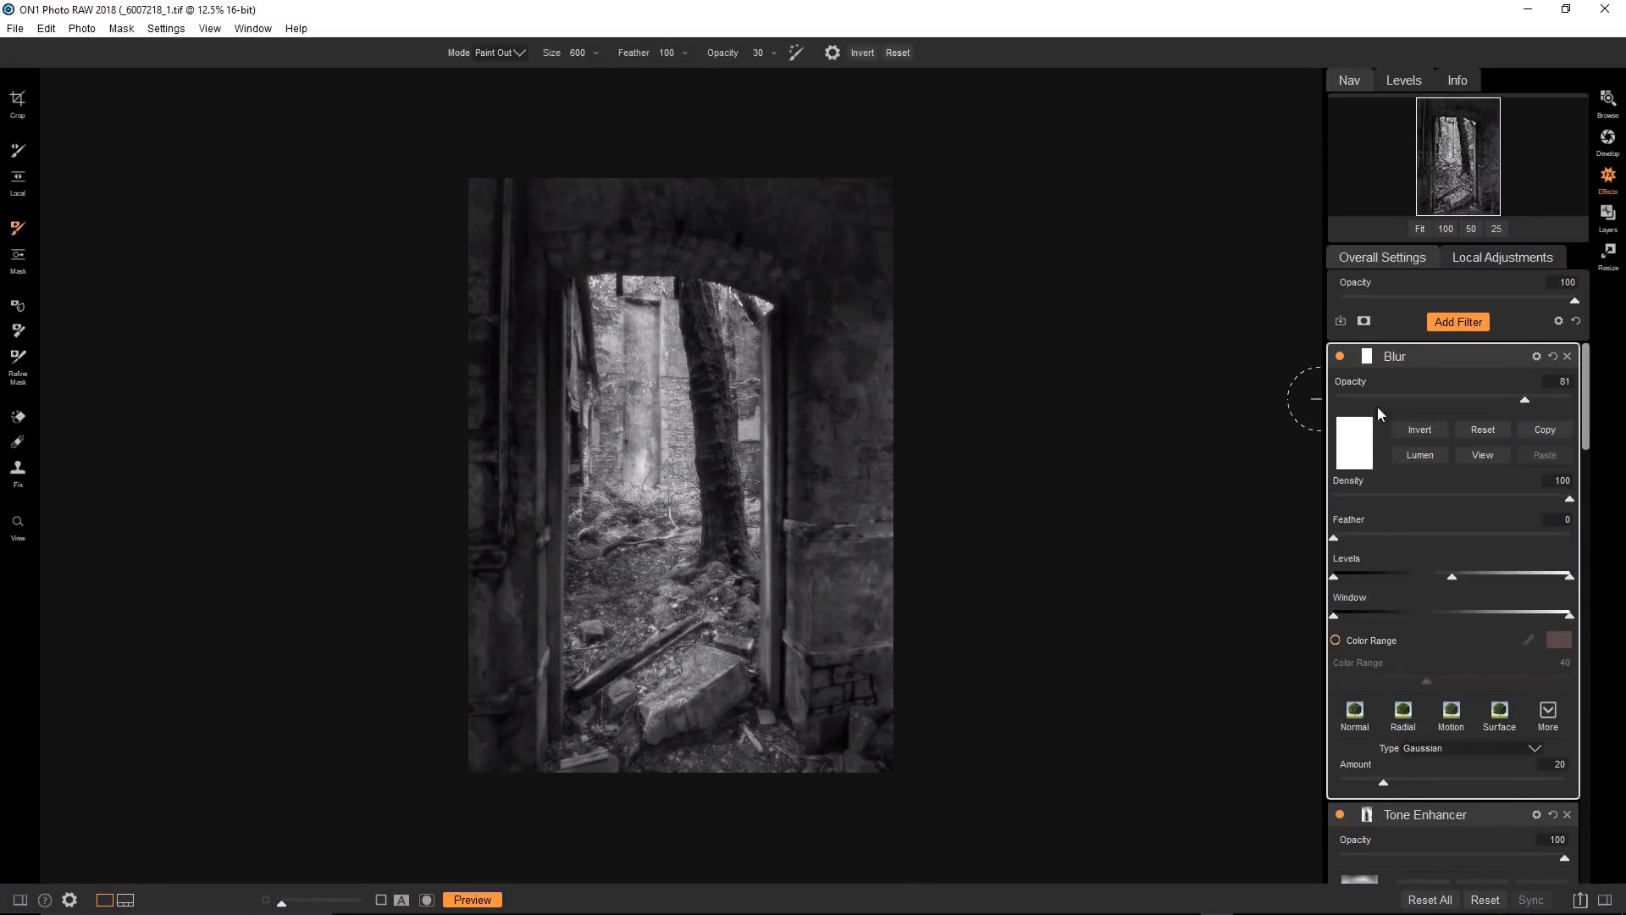
left_click(1428, 432)
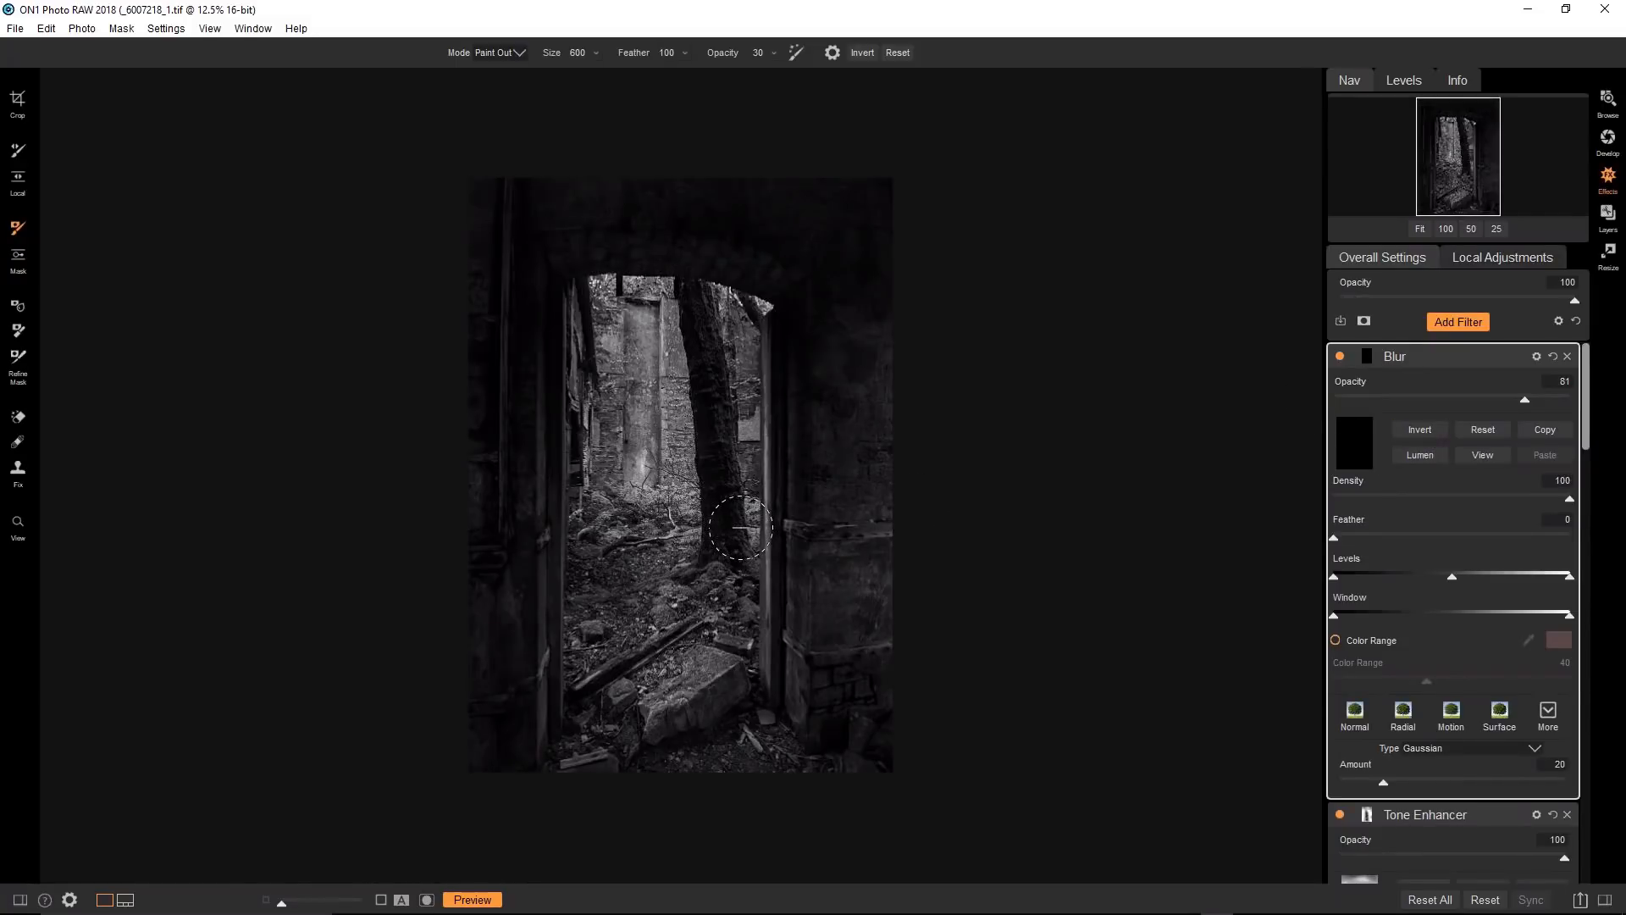
key("bracketright")
key("bracketright")
key("bracketright")
key("bracketright")
key("bracketright")
key("bracketright")
key("bracketright")
key("bracketright")
key("bracketright")
key("bracketright")
key("bracketright")
key("alt")
key("x")
left_click(638, 336)
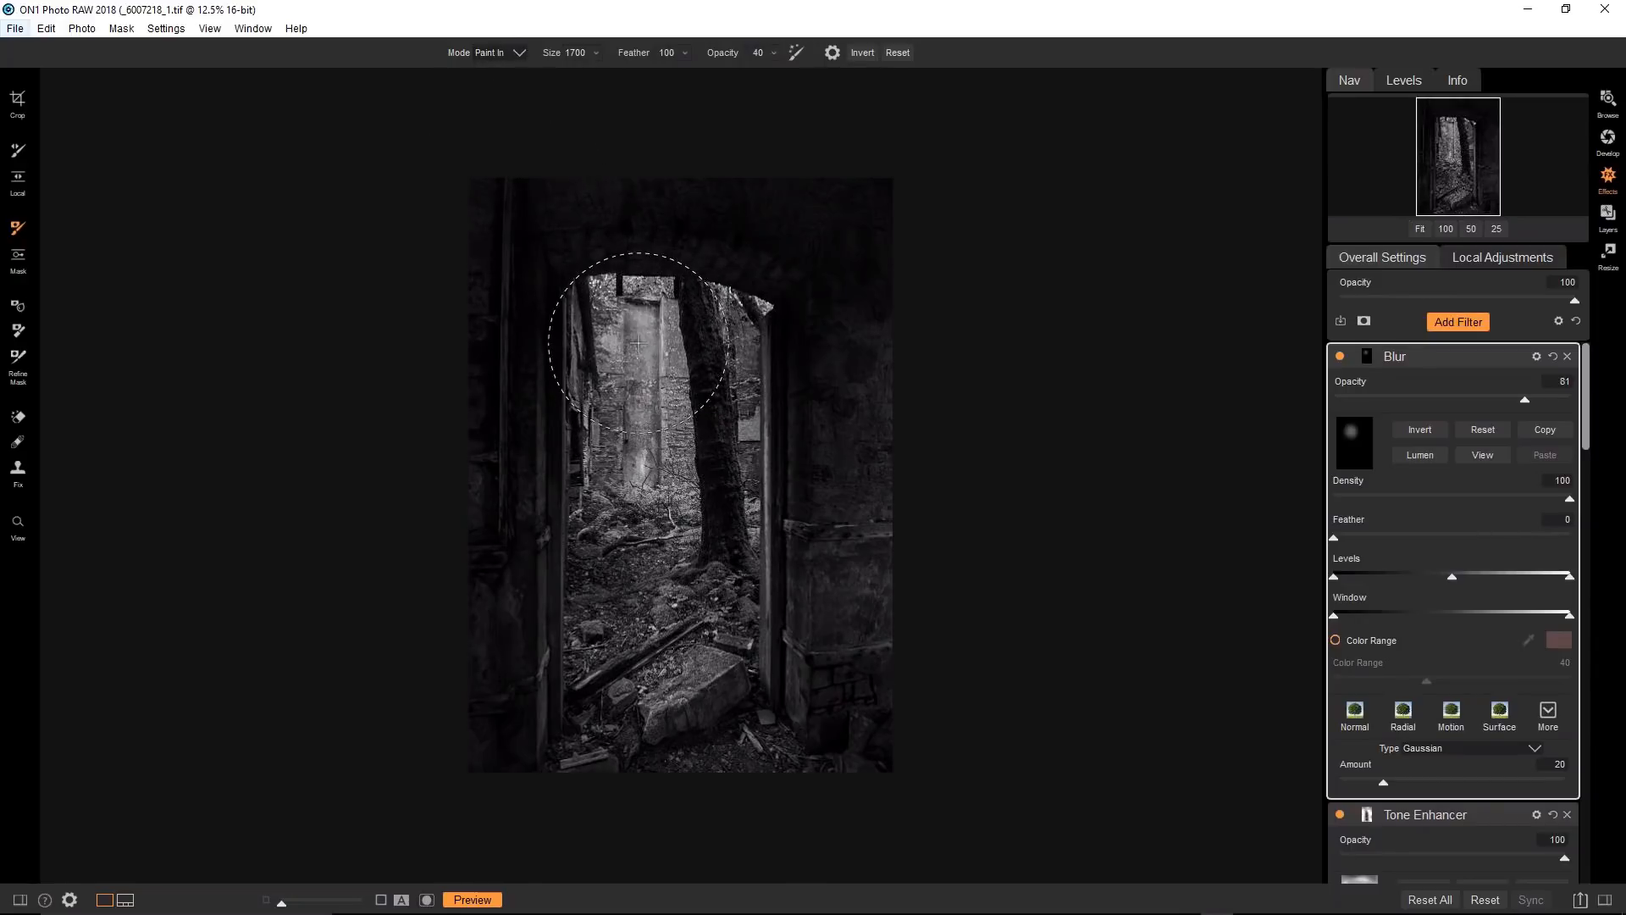
left_click(718, 365)
mouse_move(718, 365)
left_mouse_down()
mouse_move(769, 489)
mouse_move(792, 559)
left_mouse_up()
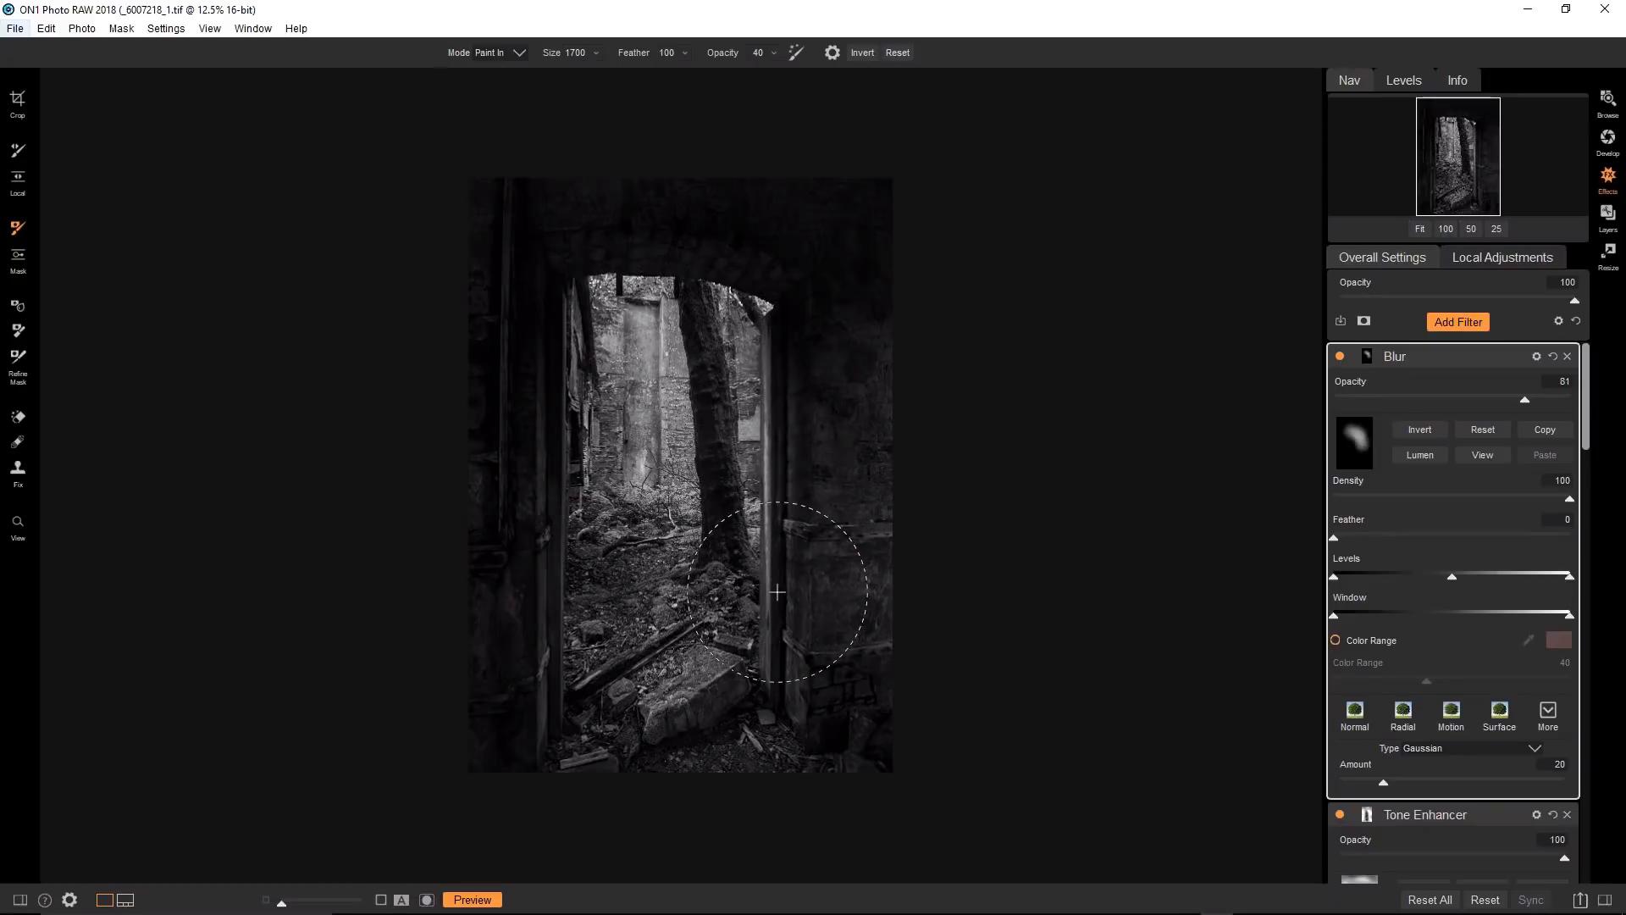
Paint the blur glow into the rubble, ground and middle of the doorway with a size 2100 brush at opacity 40.
key("bracketright")
key("bracketright")
key("bracketright")
key("bracketright")
left_click(747, 661)
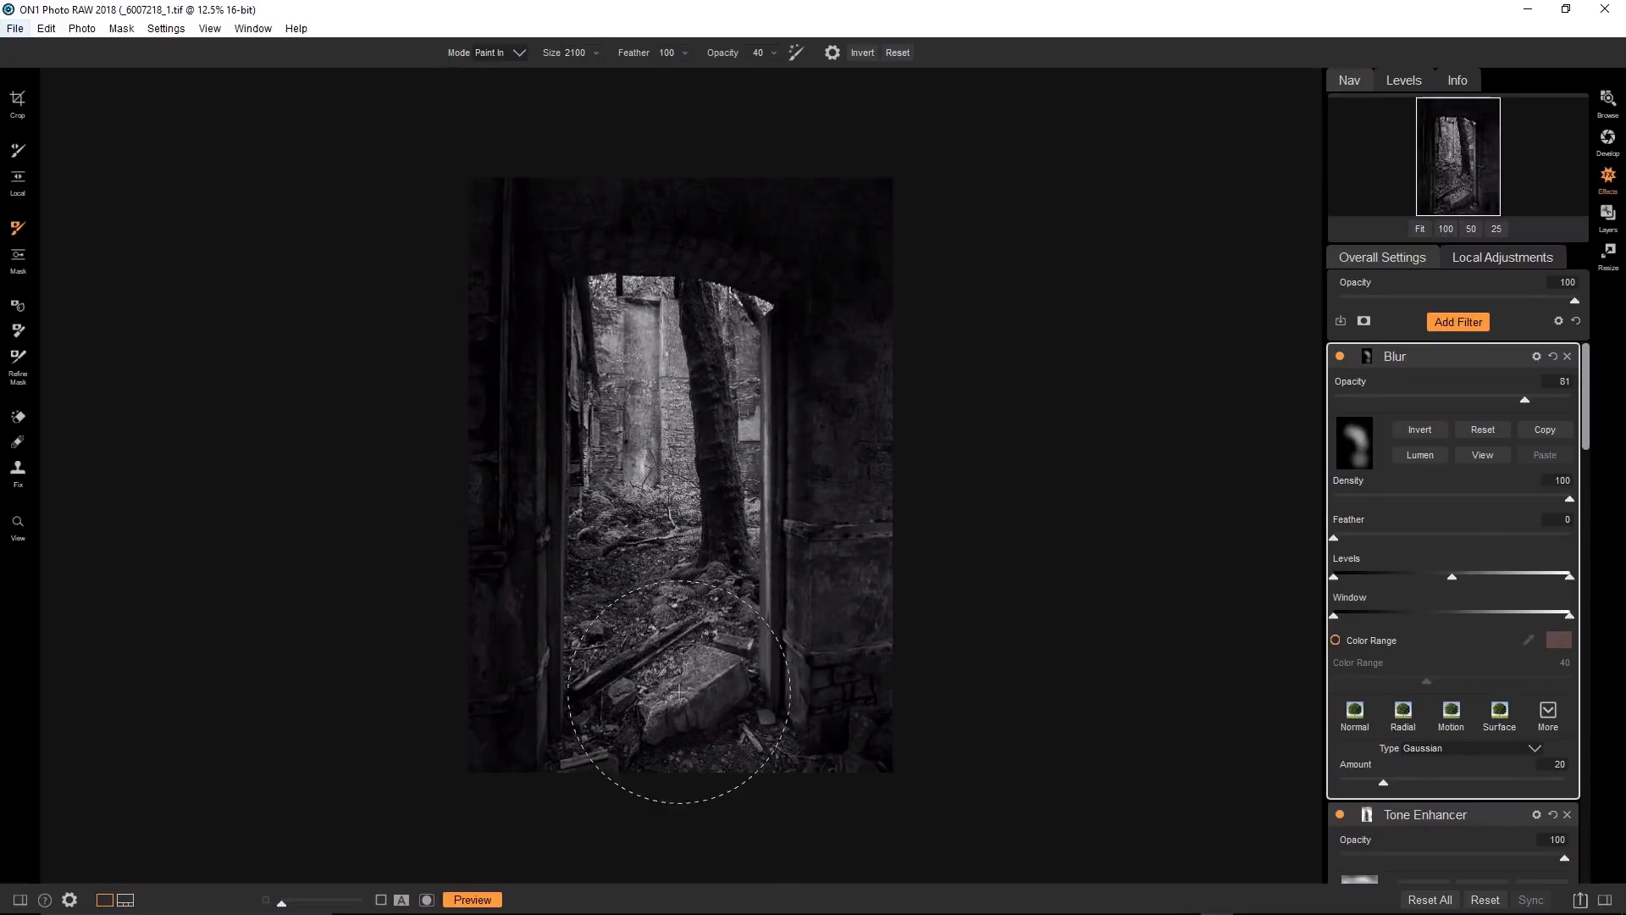
left_click(618, 688)
left_click(590, 660)
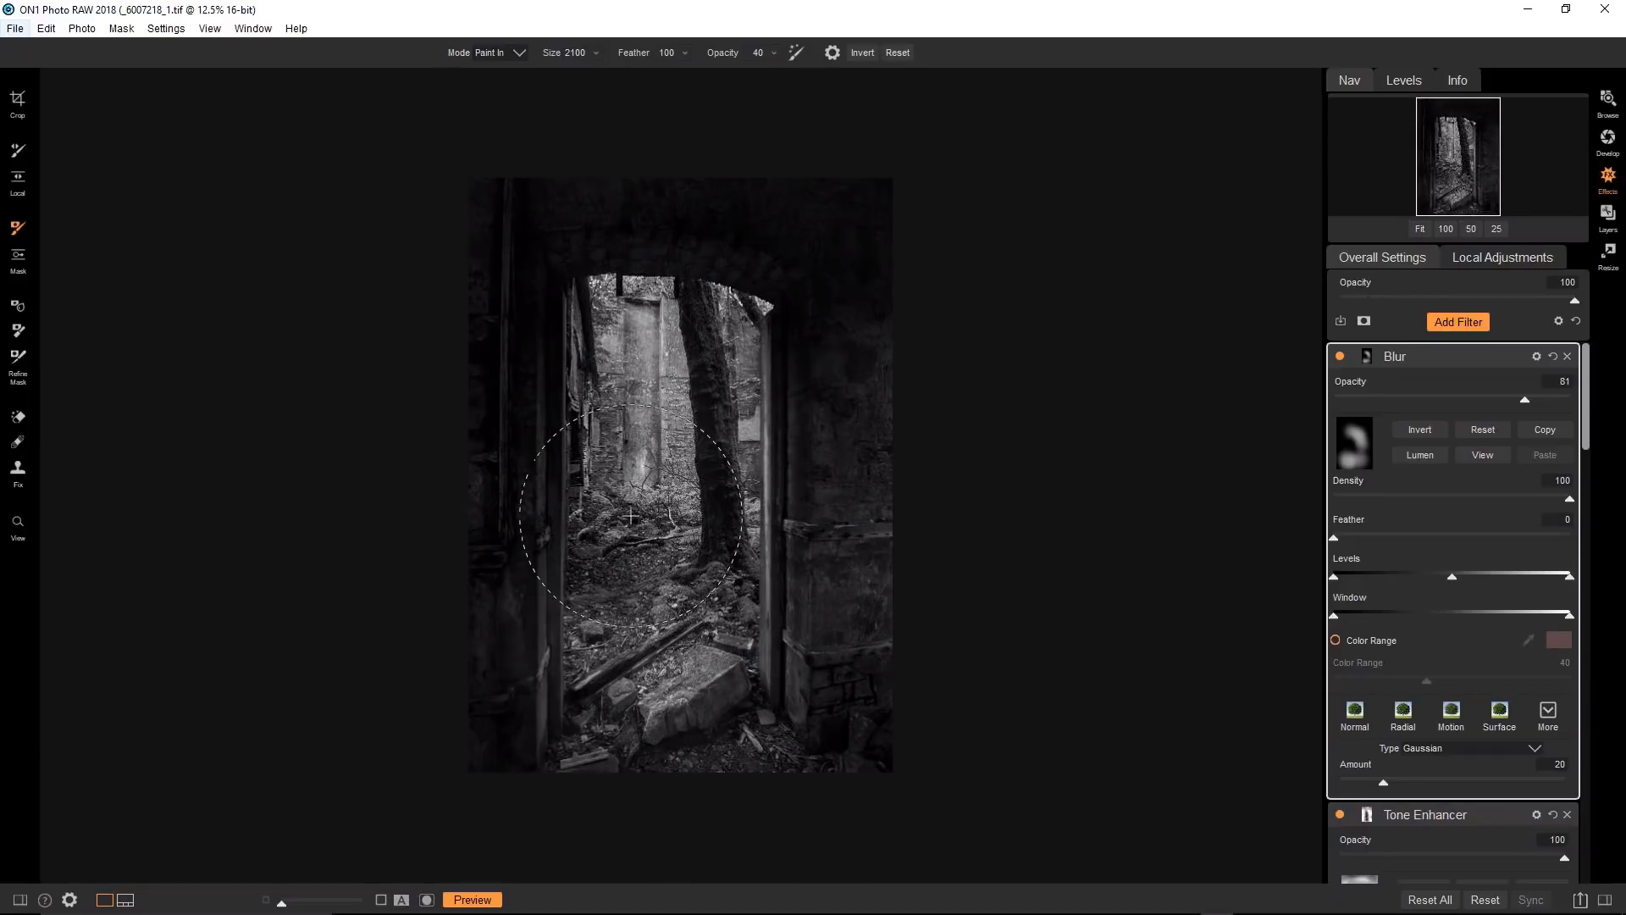
left_click(618, 338)
left_click(678, 576)
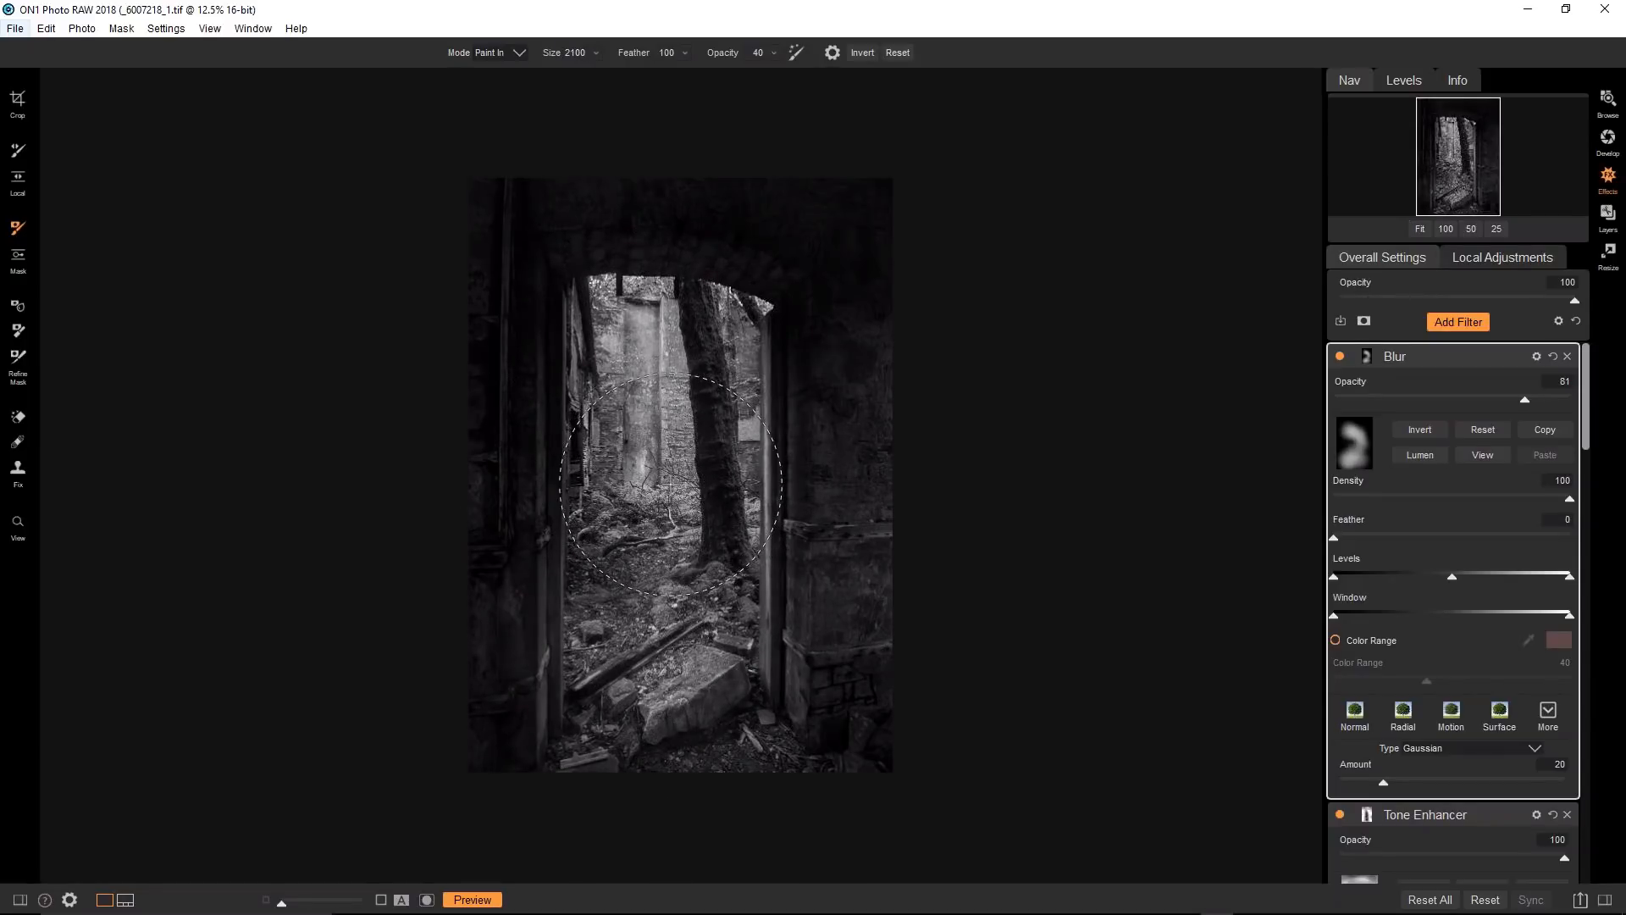
left_click(668, 482)
Paint the blur glow in along the stone arch above the doorway with a size 1800 brush at opacity 40.
key("bracketleft")
key("bracketleft")
key("bracketleft")
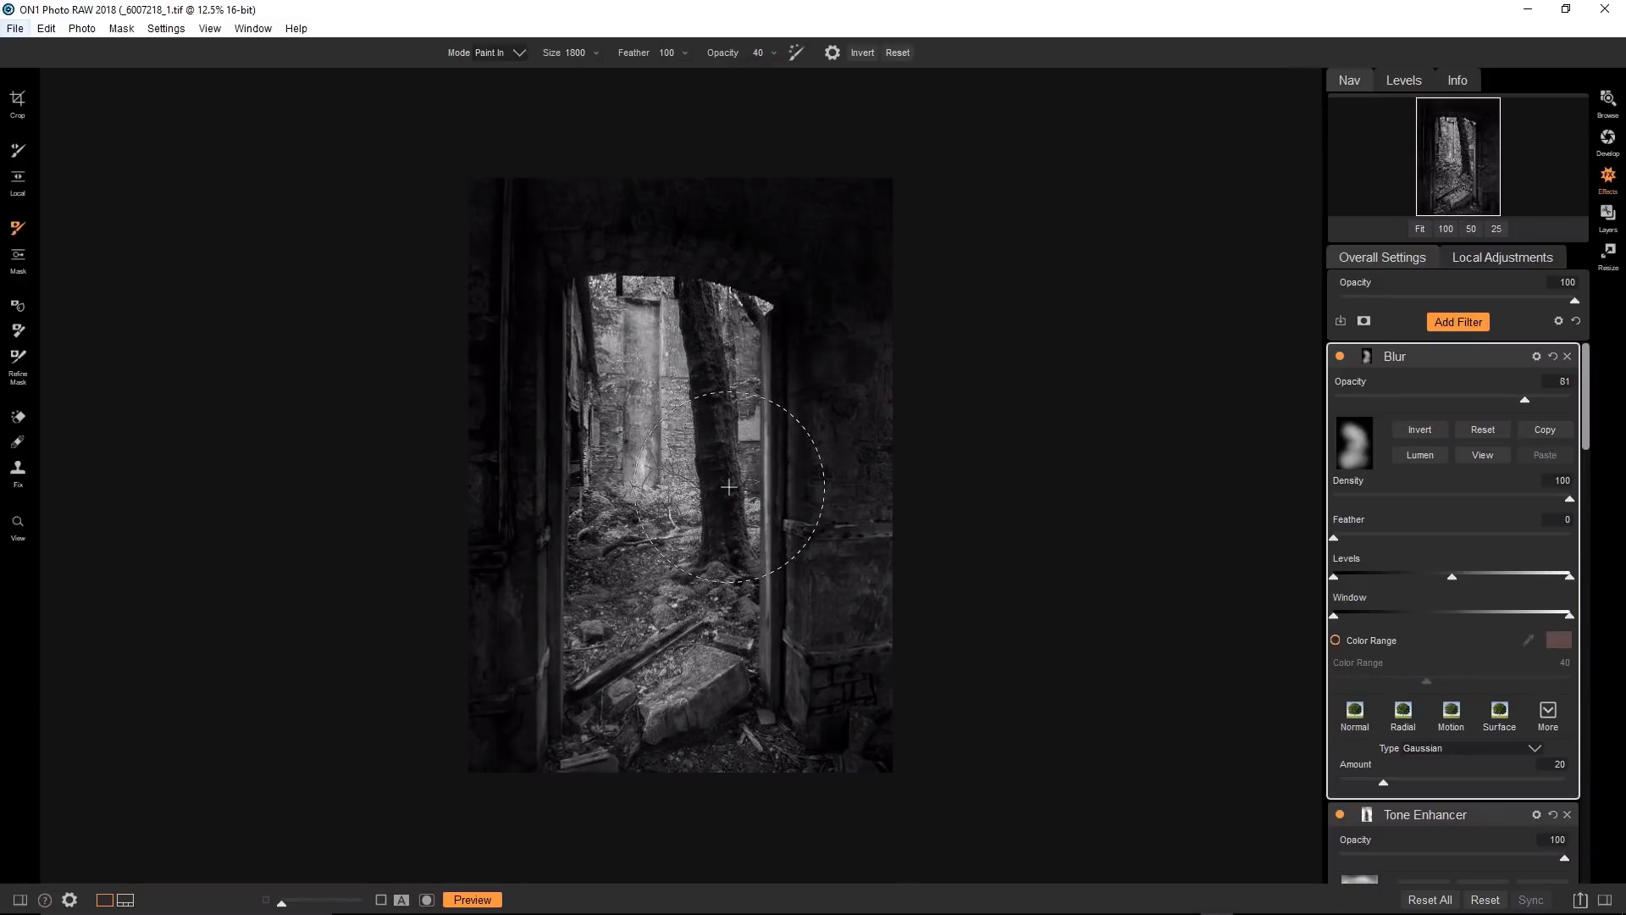
left_click(651, 259)
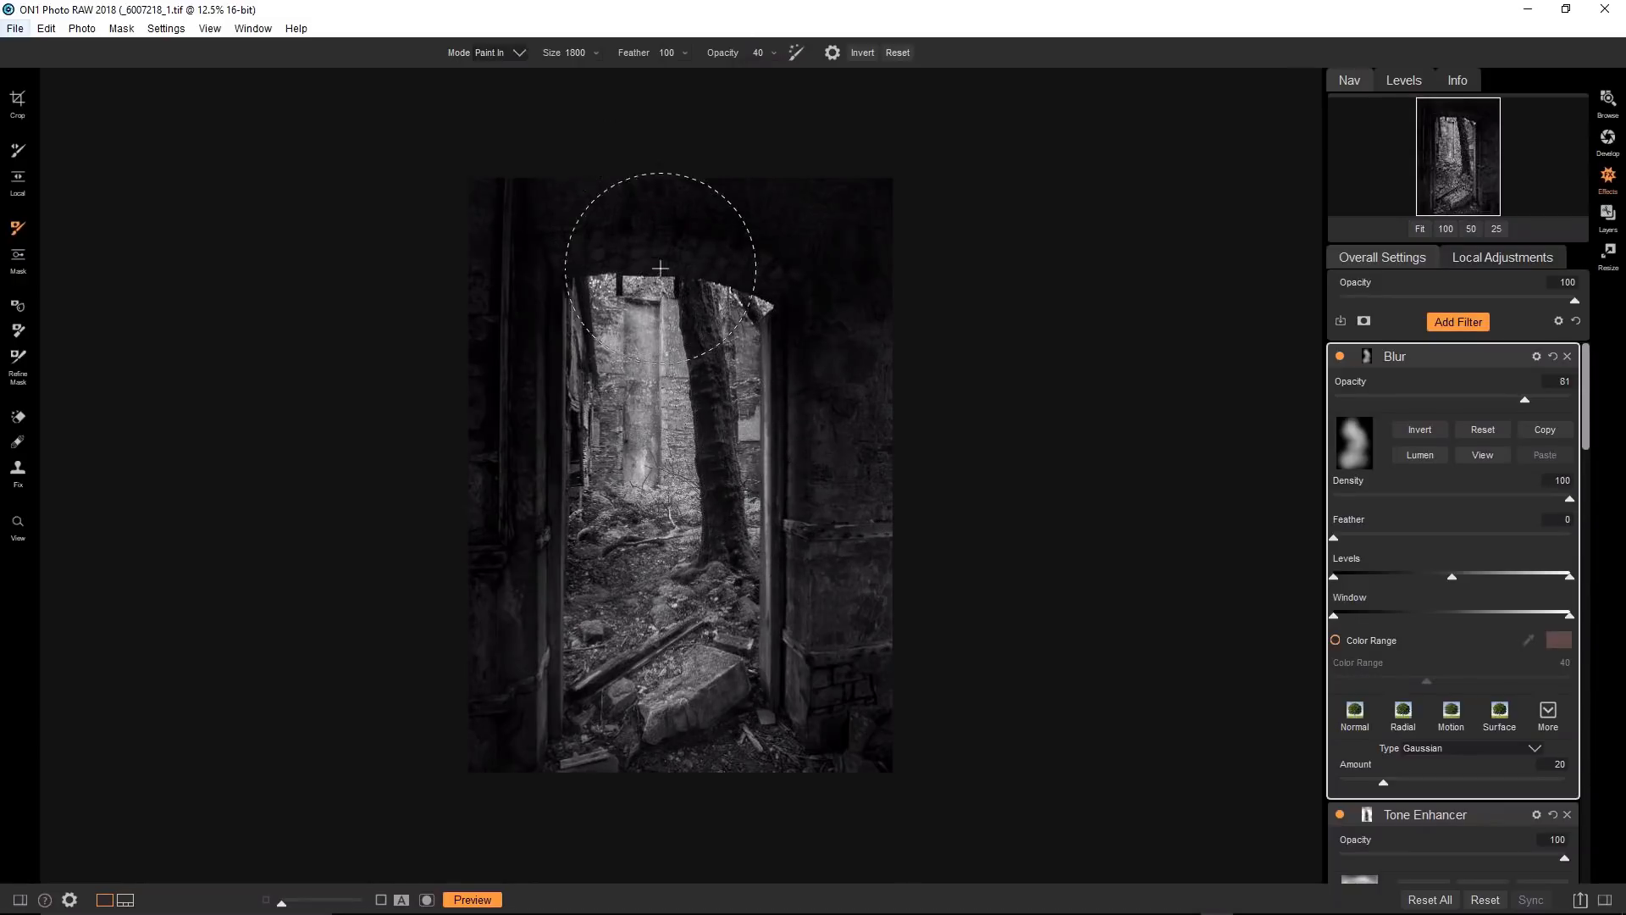
left_click(763, 277)
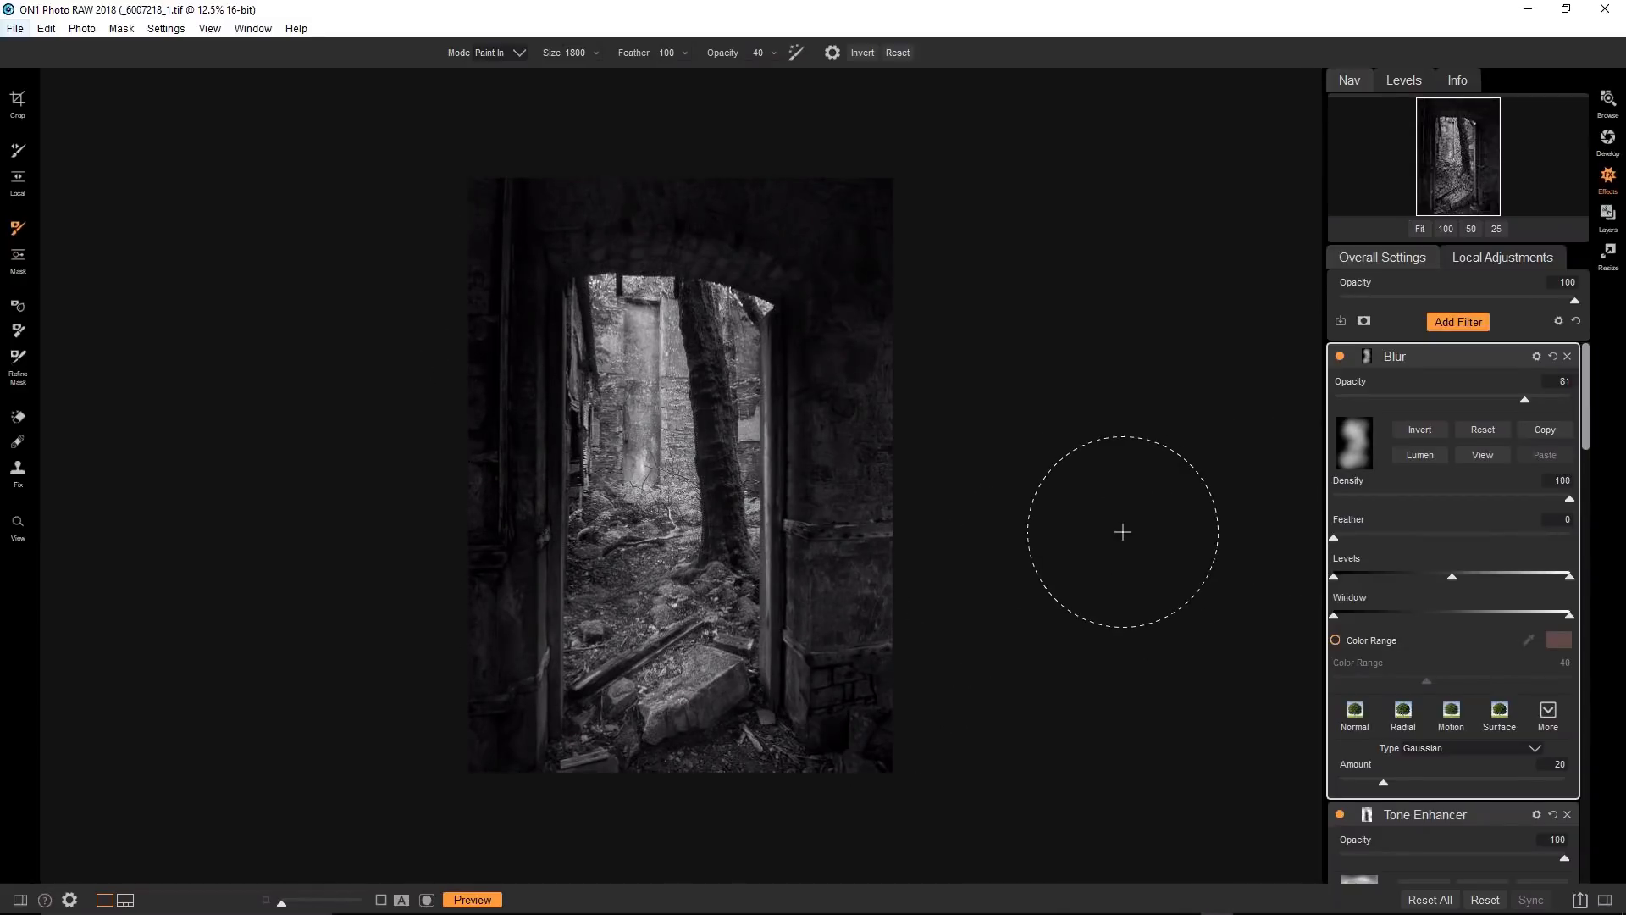
Compare the edited doorway photo with its original by switching the preview off and on several times.
key("ctrl+p")
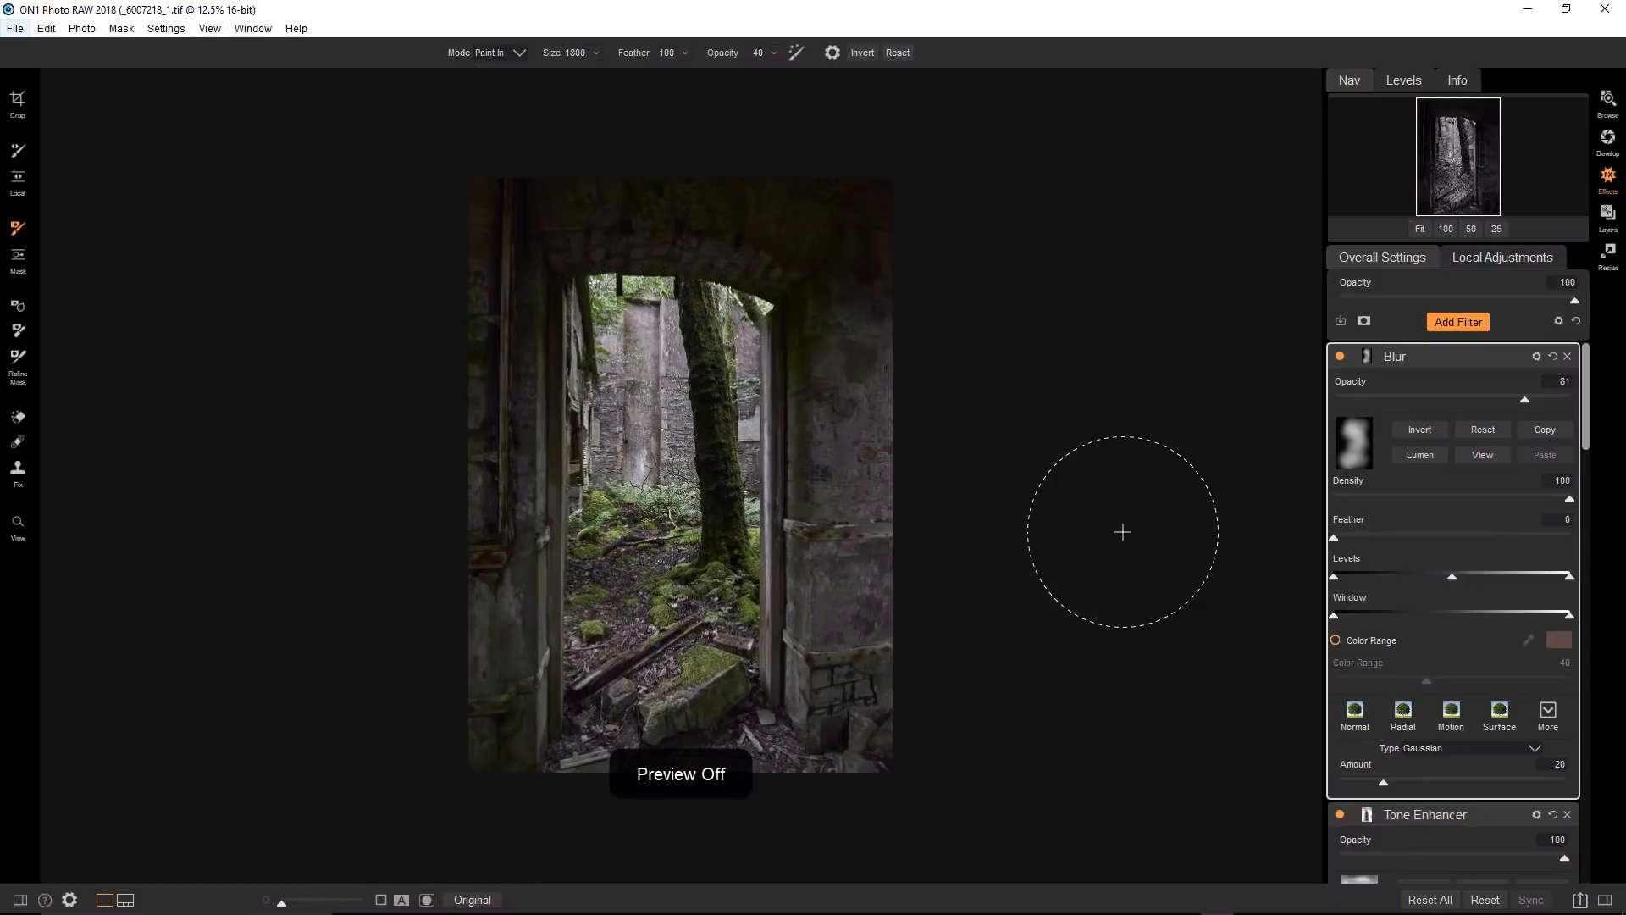
key("ctrl+p")
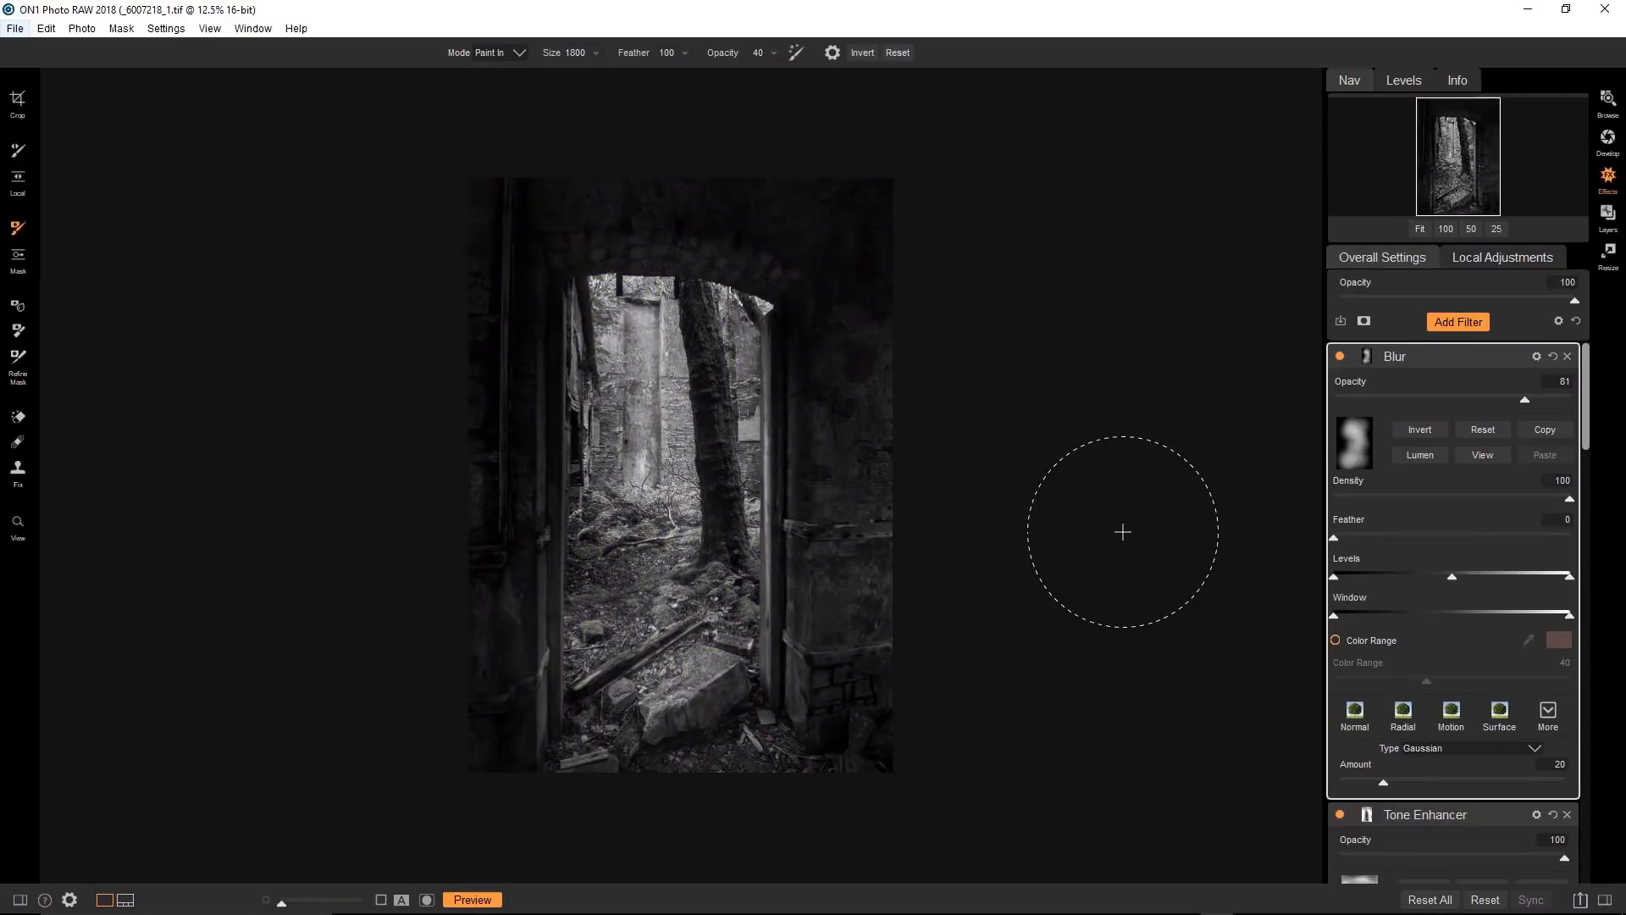
key("ctrl+p")
key("ctrl+p")
key("backslash")
key("backslash")
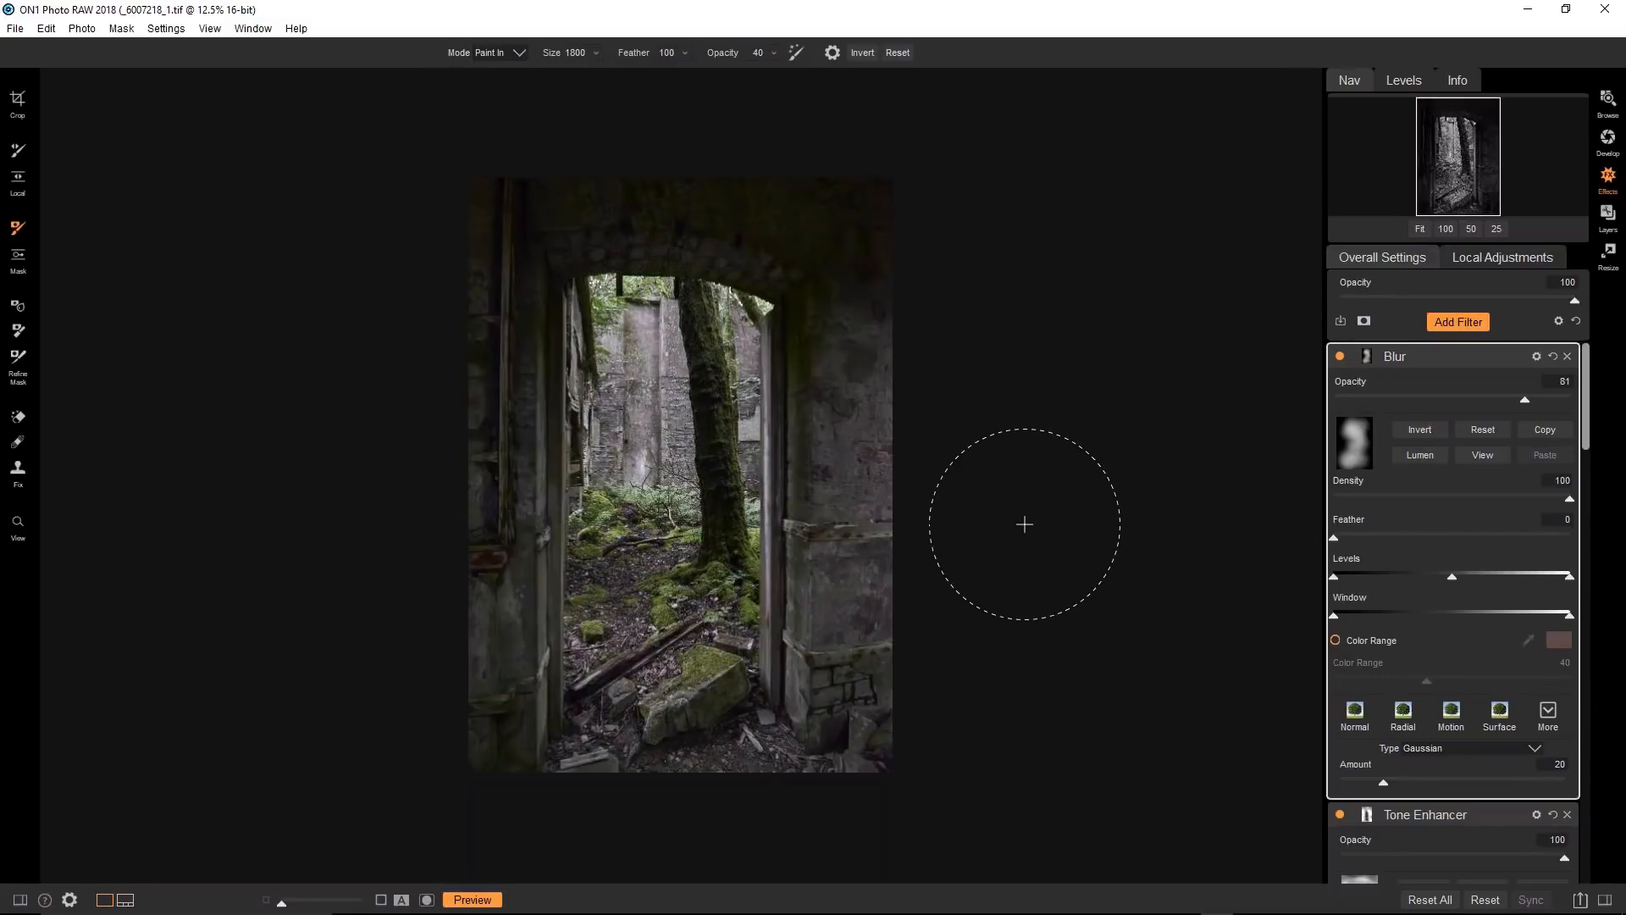
key("backslash")
key("backslash")
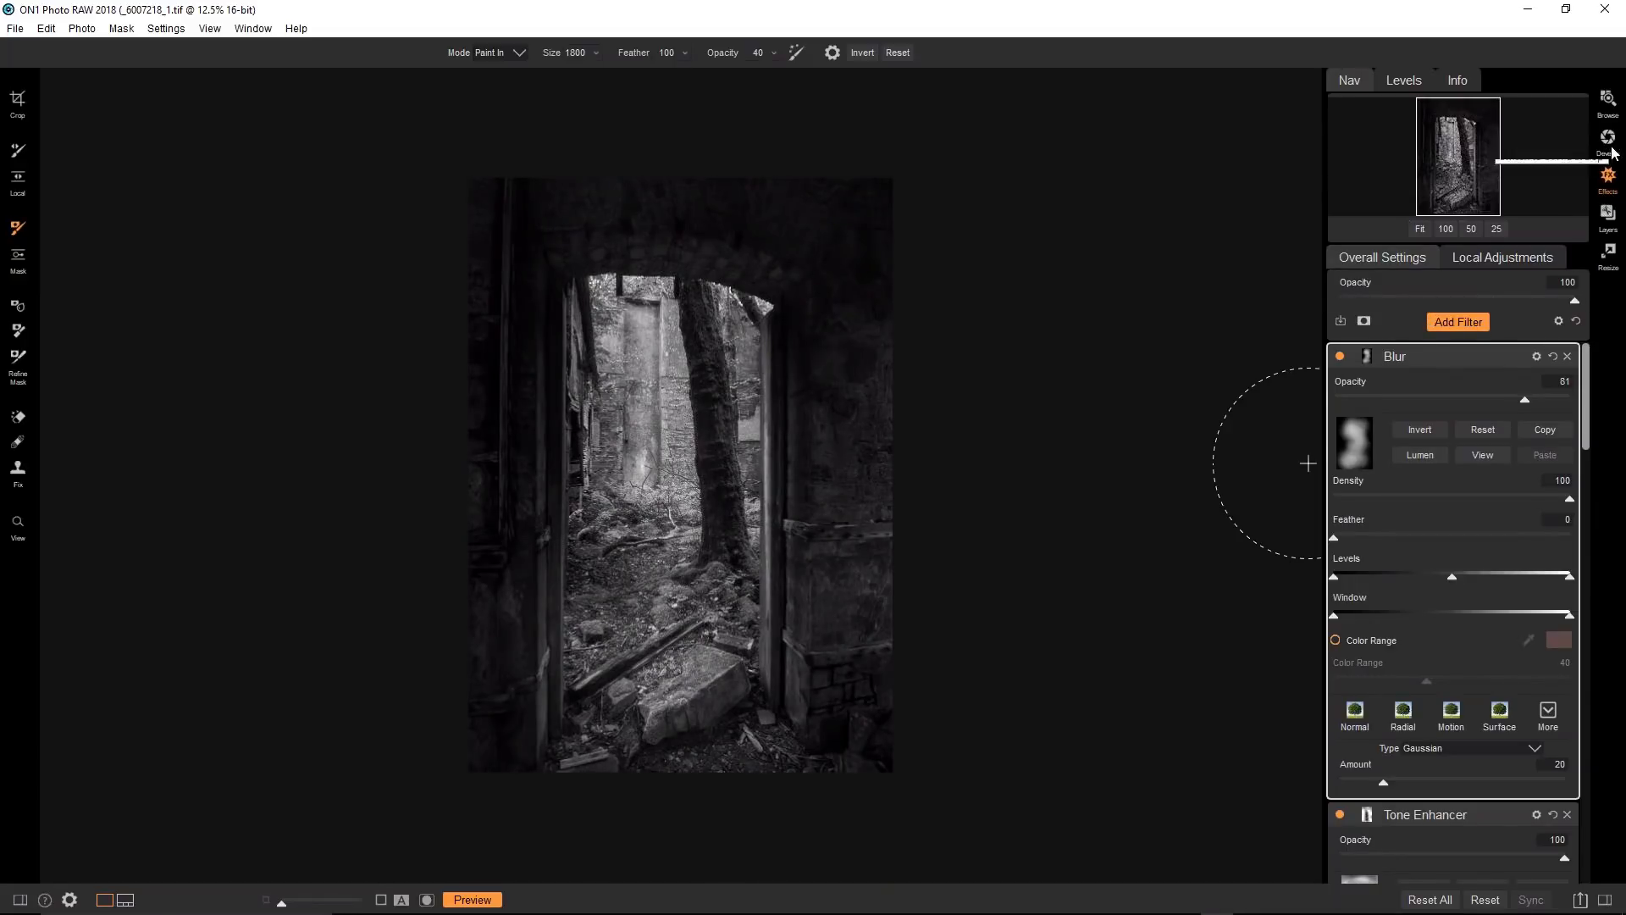
Return to Browse and open the hillside tree photo _DSC0191.tif in Effects.
left_click(1608, 101)
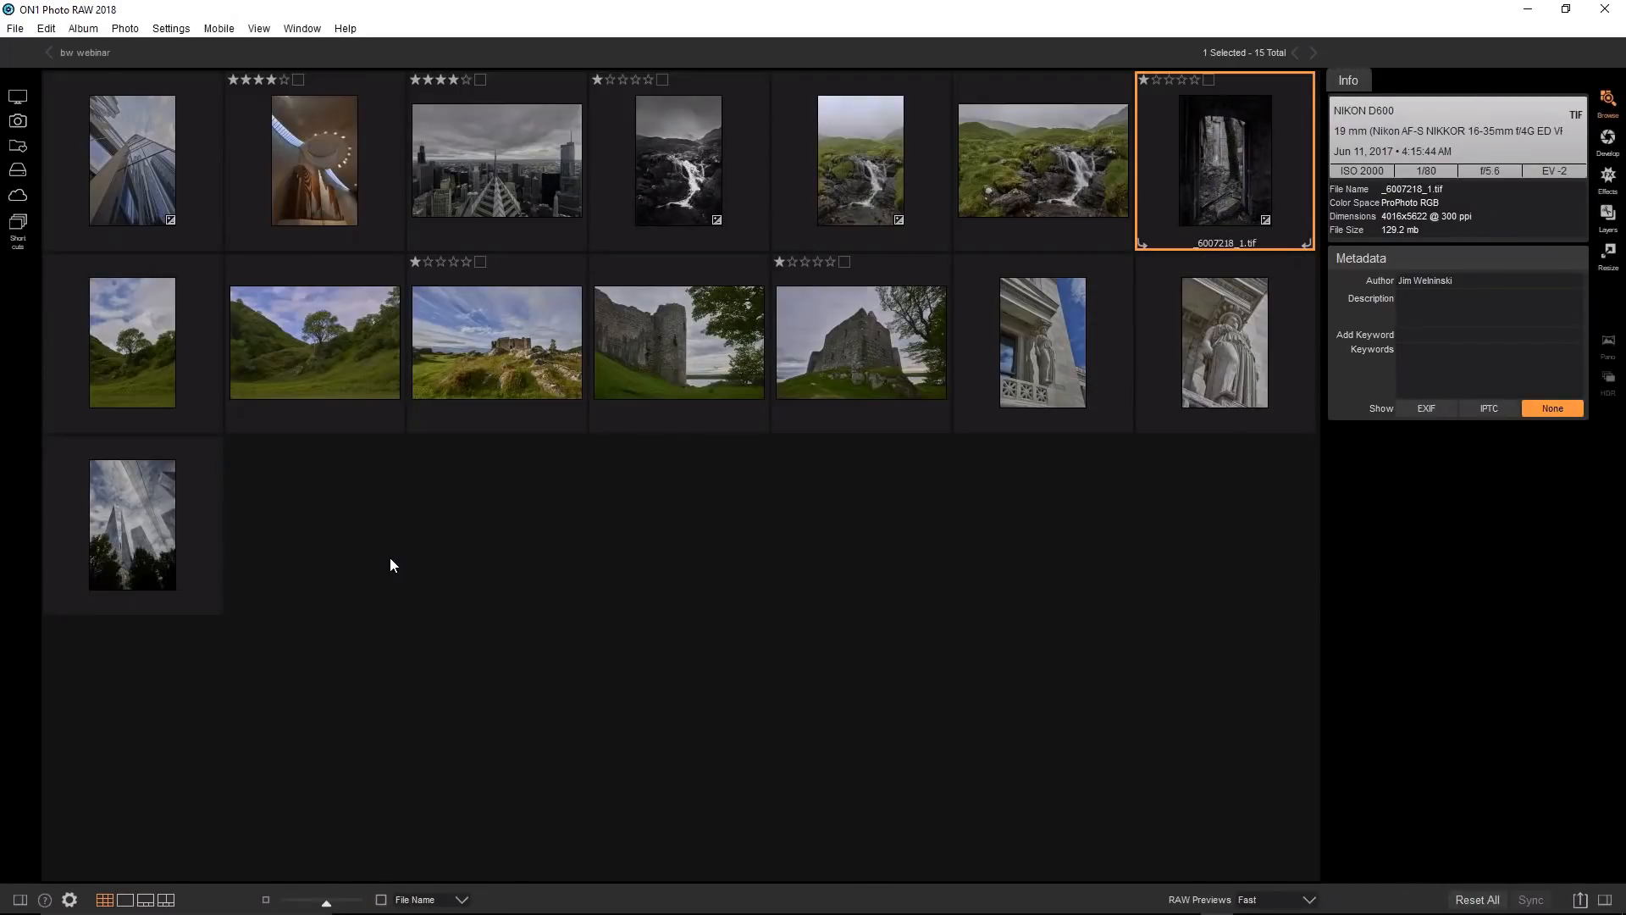
left_click(320, 364)
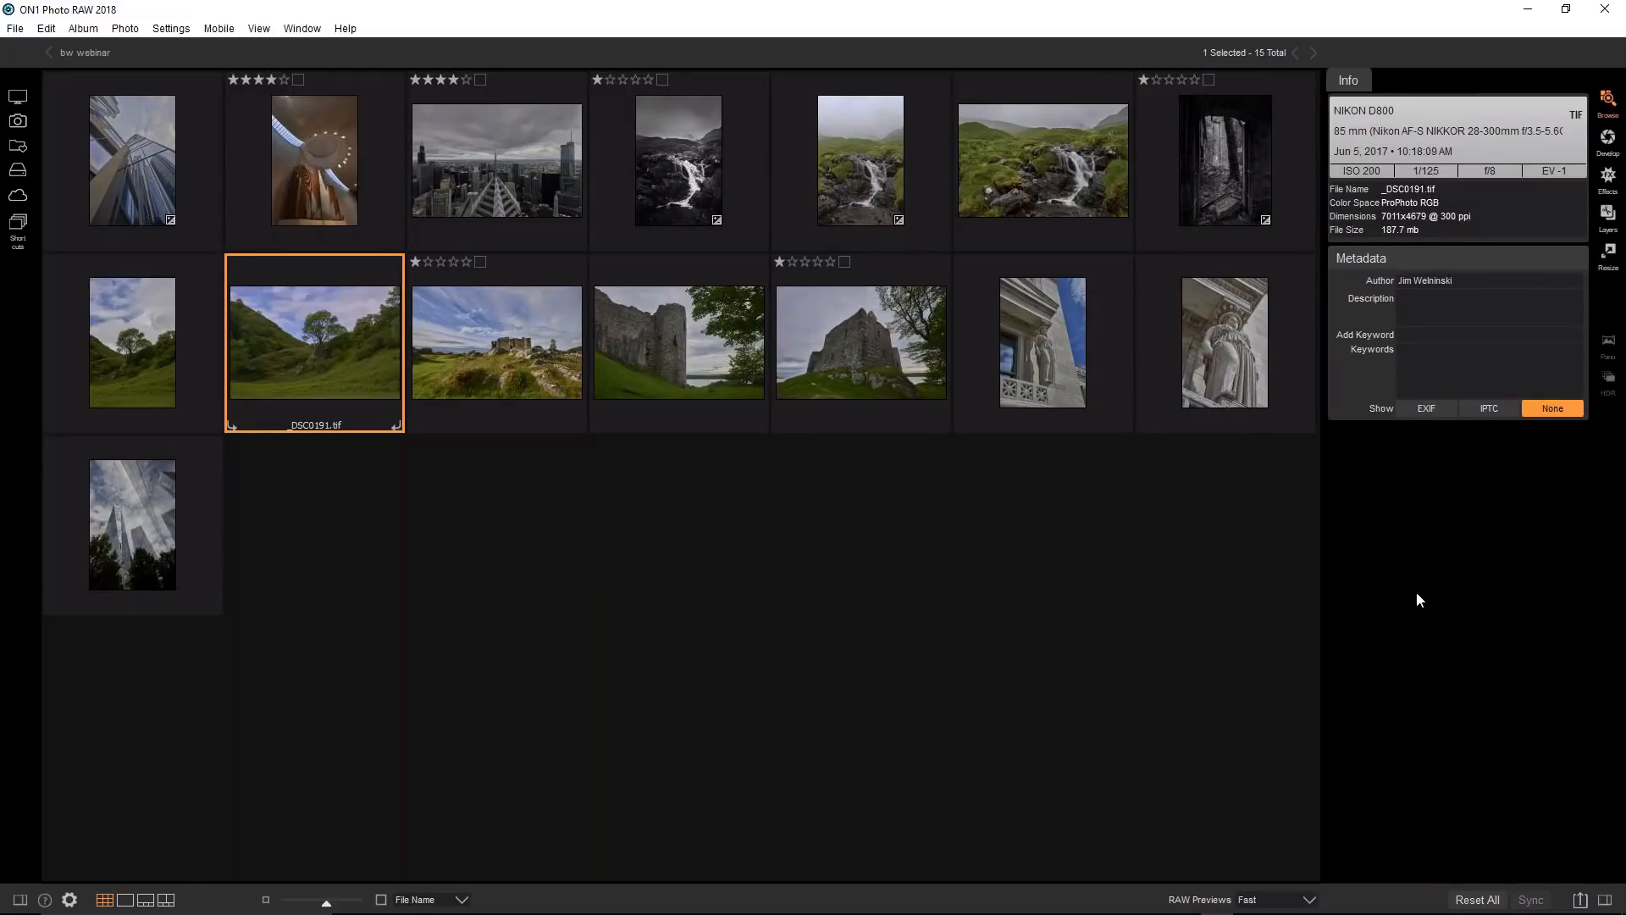
left_click(1608, 176)
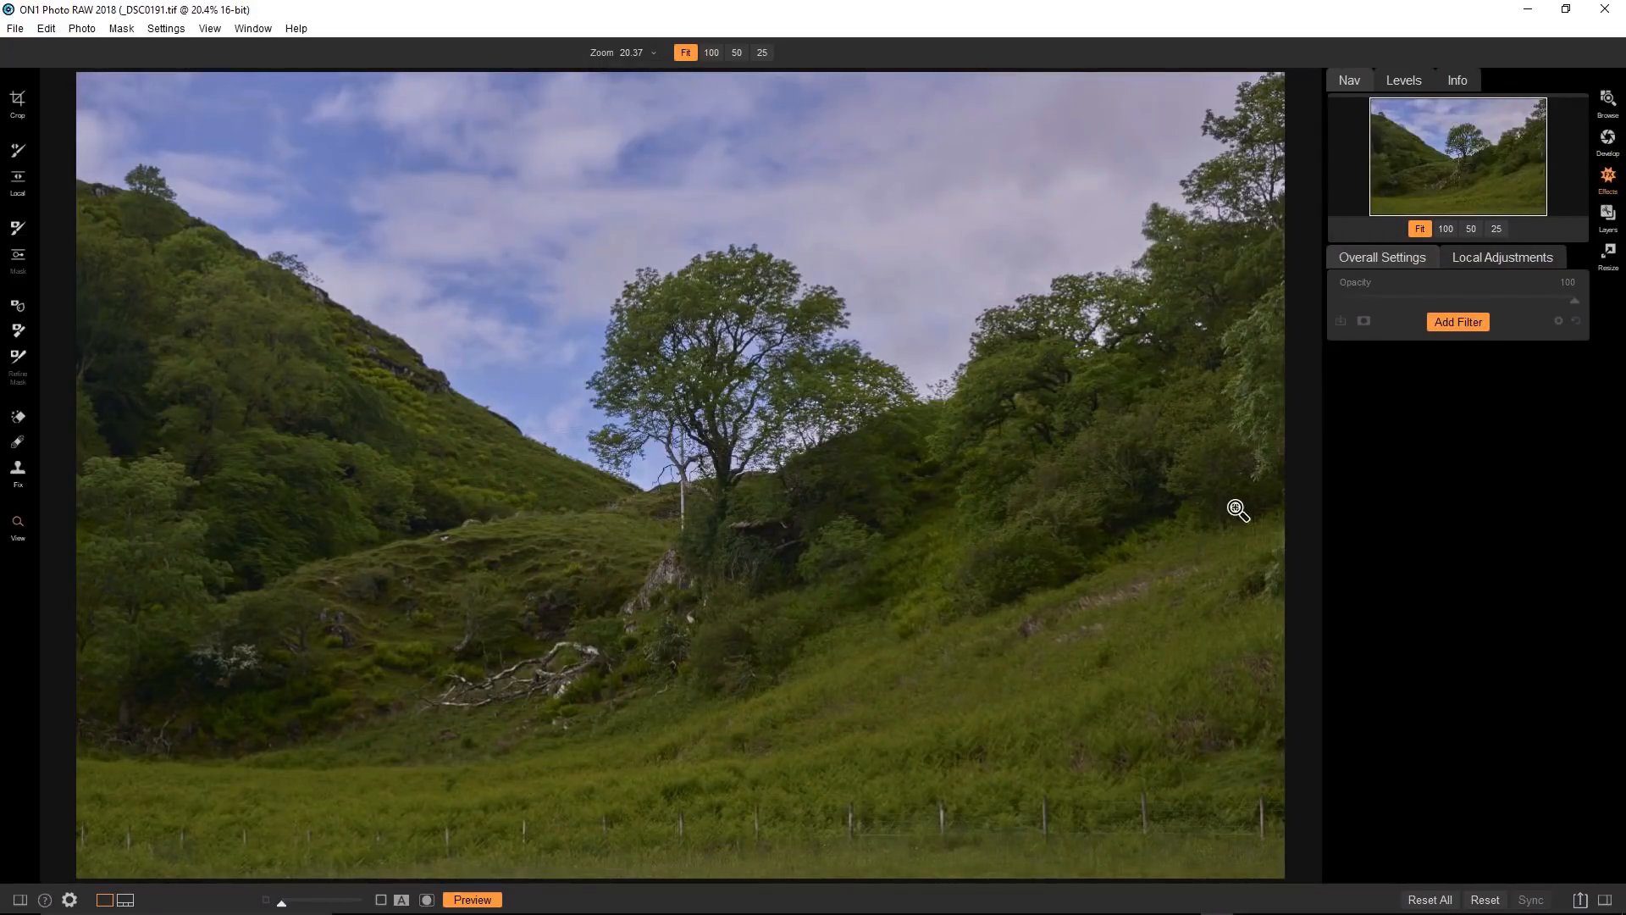
Add a Black & White filter and set its Blue and Aqua color responses to -100.
left_click(1460, 327)
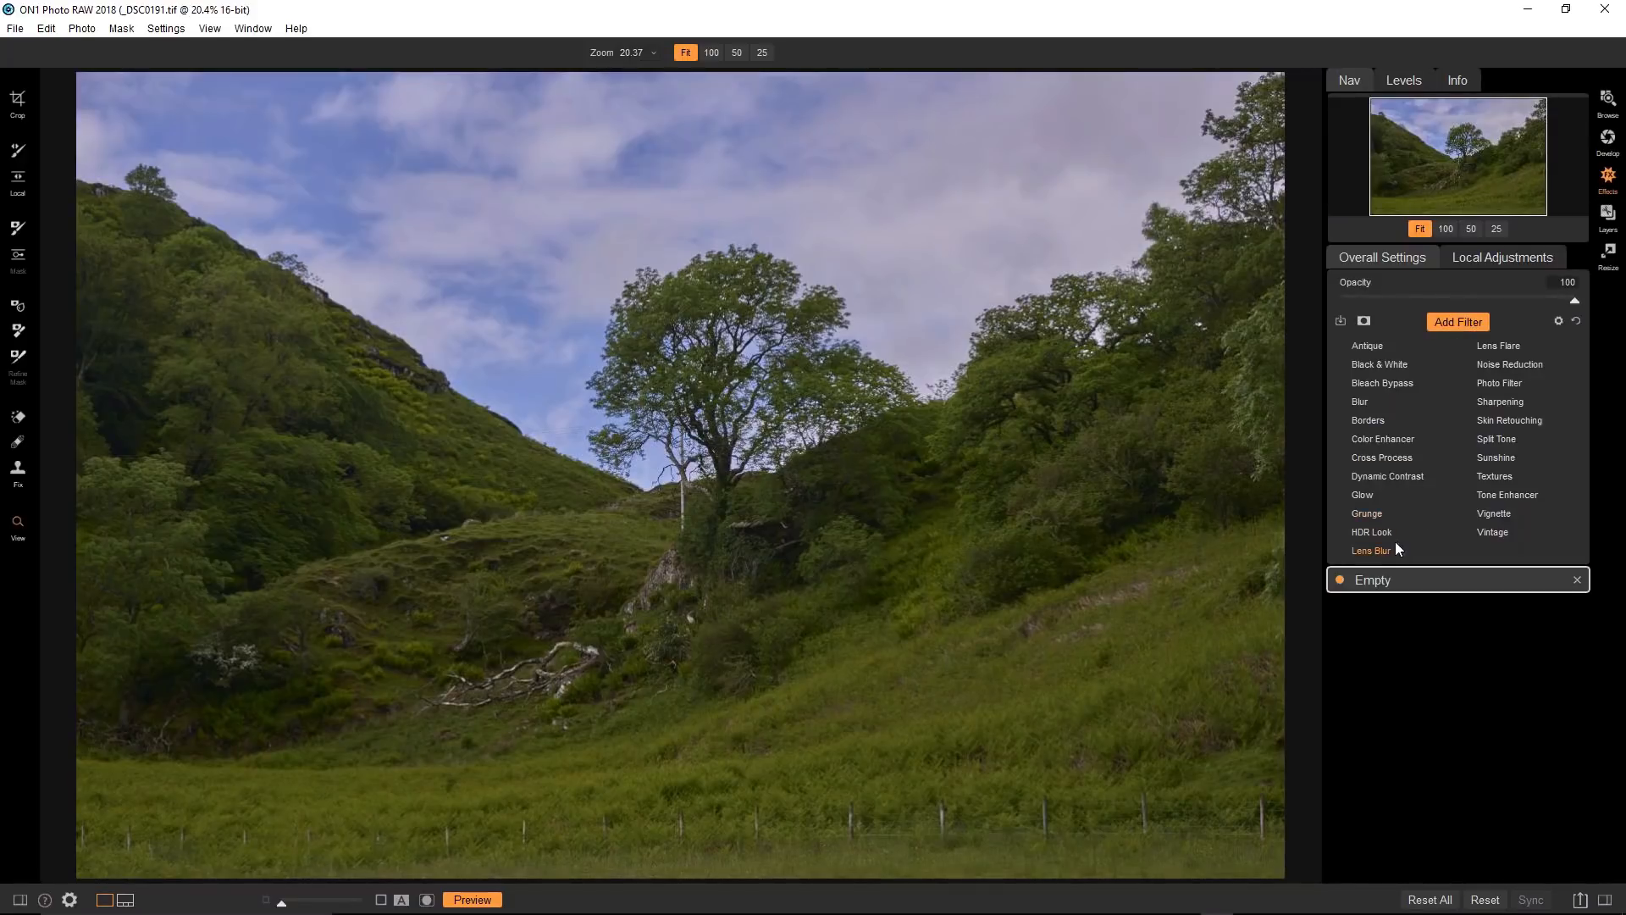
left_click(1391, 366)
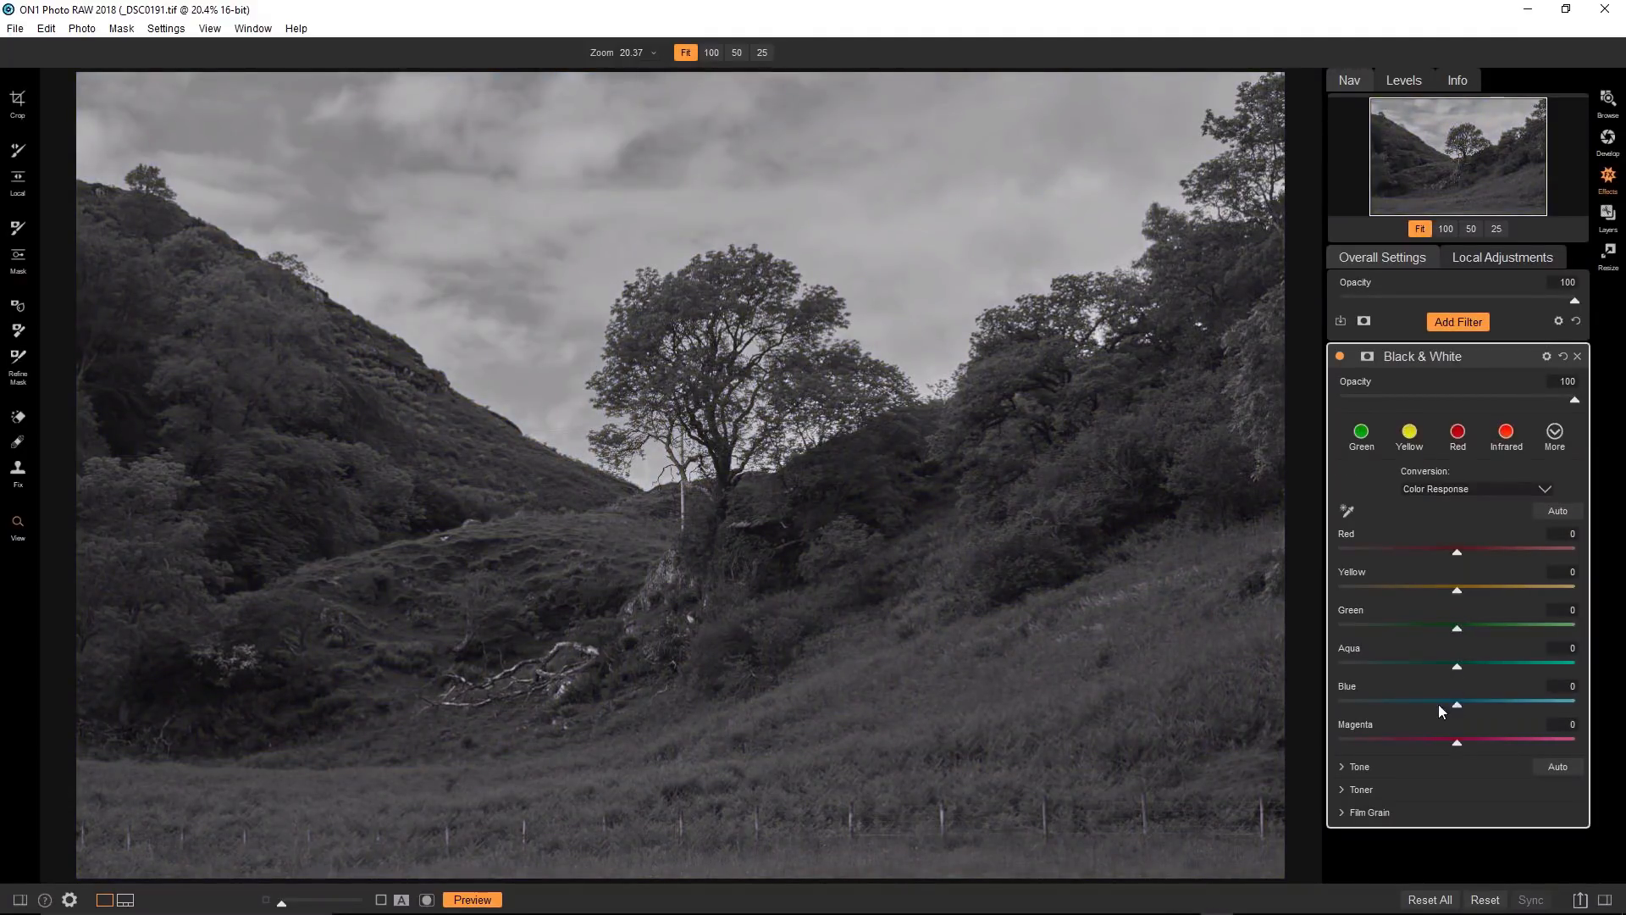
left_click_drag(1439, 705, 1344, 714)
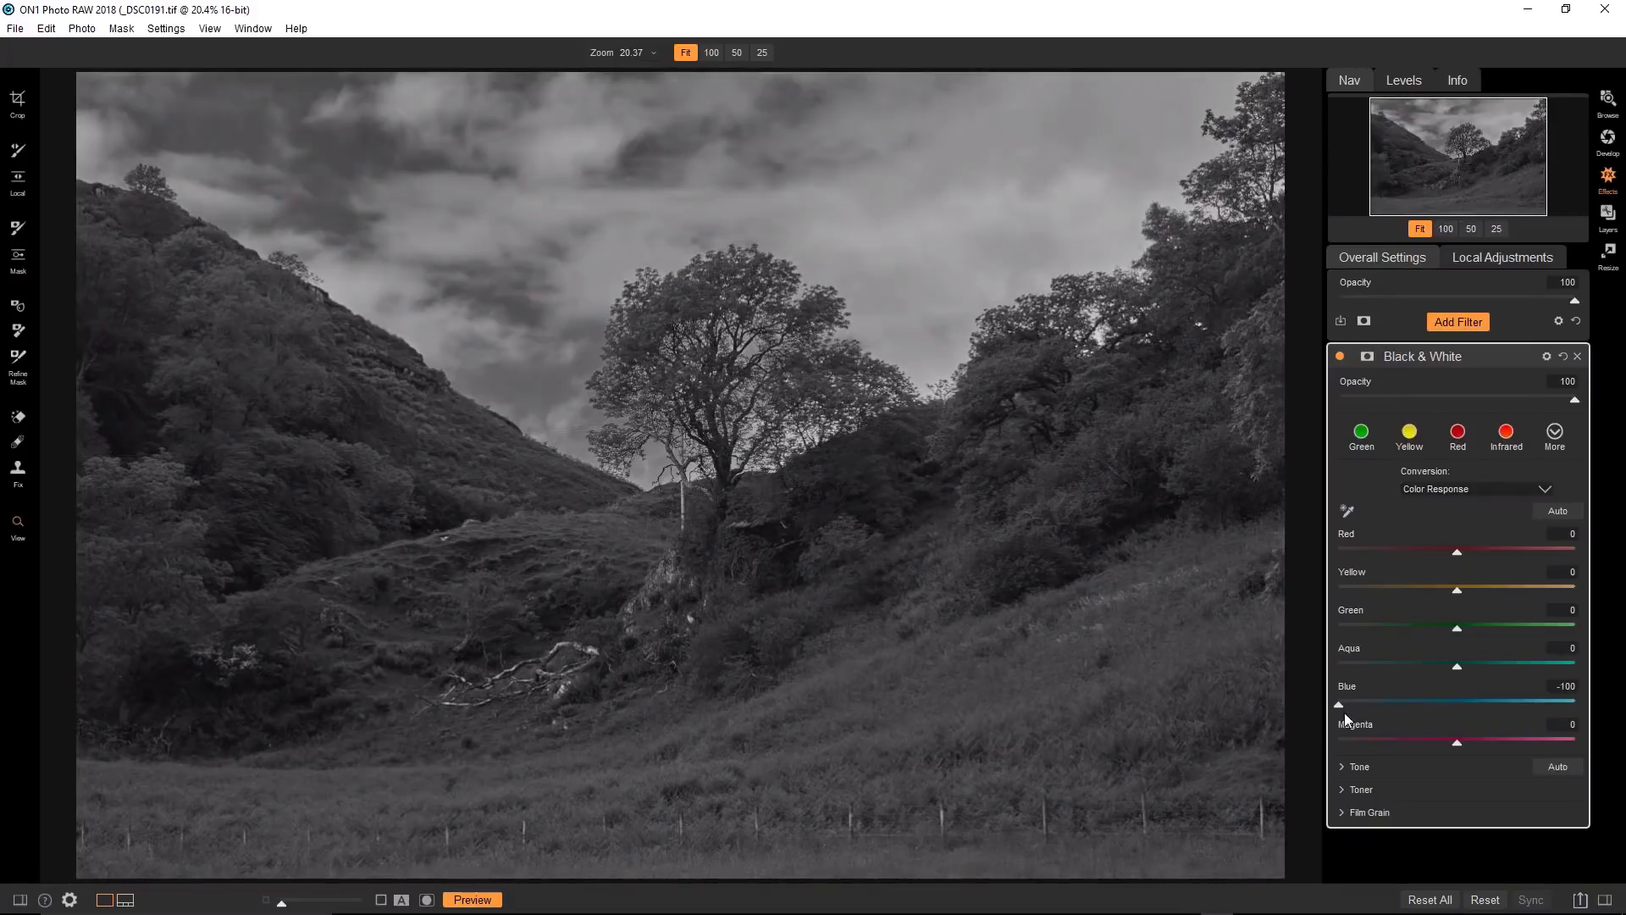
left_click_drag(1438, 665, 1344, 665)
Examine the tree's edges against the sky at 100% zoom with the Black & White filter switched off and on.
left_click(683, 408)
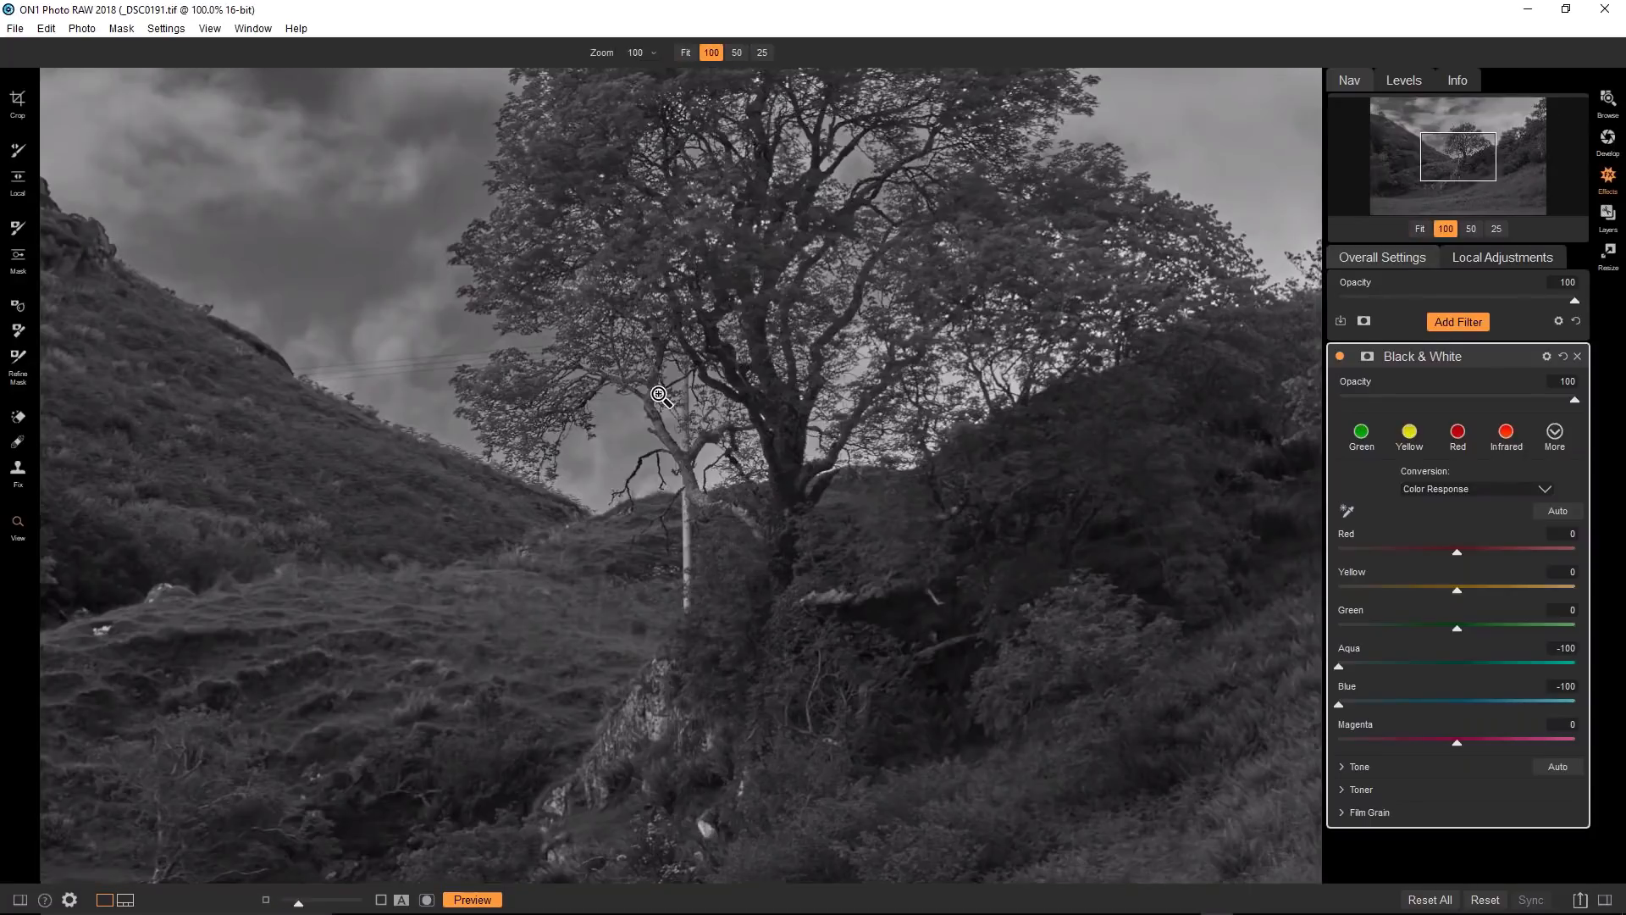
left_click(683, 408)
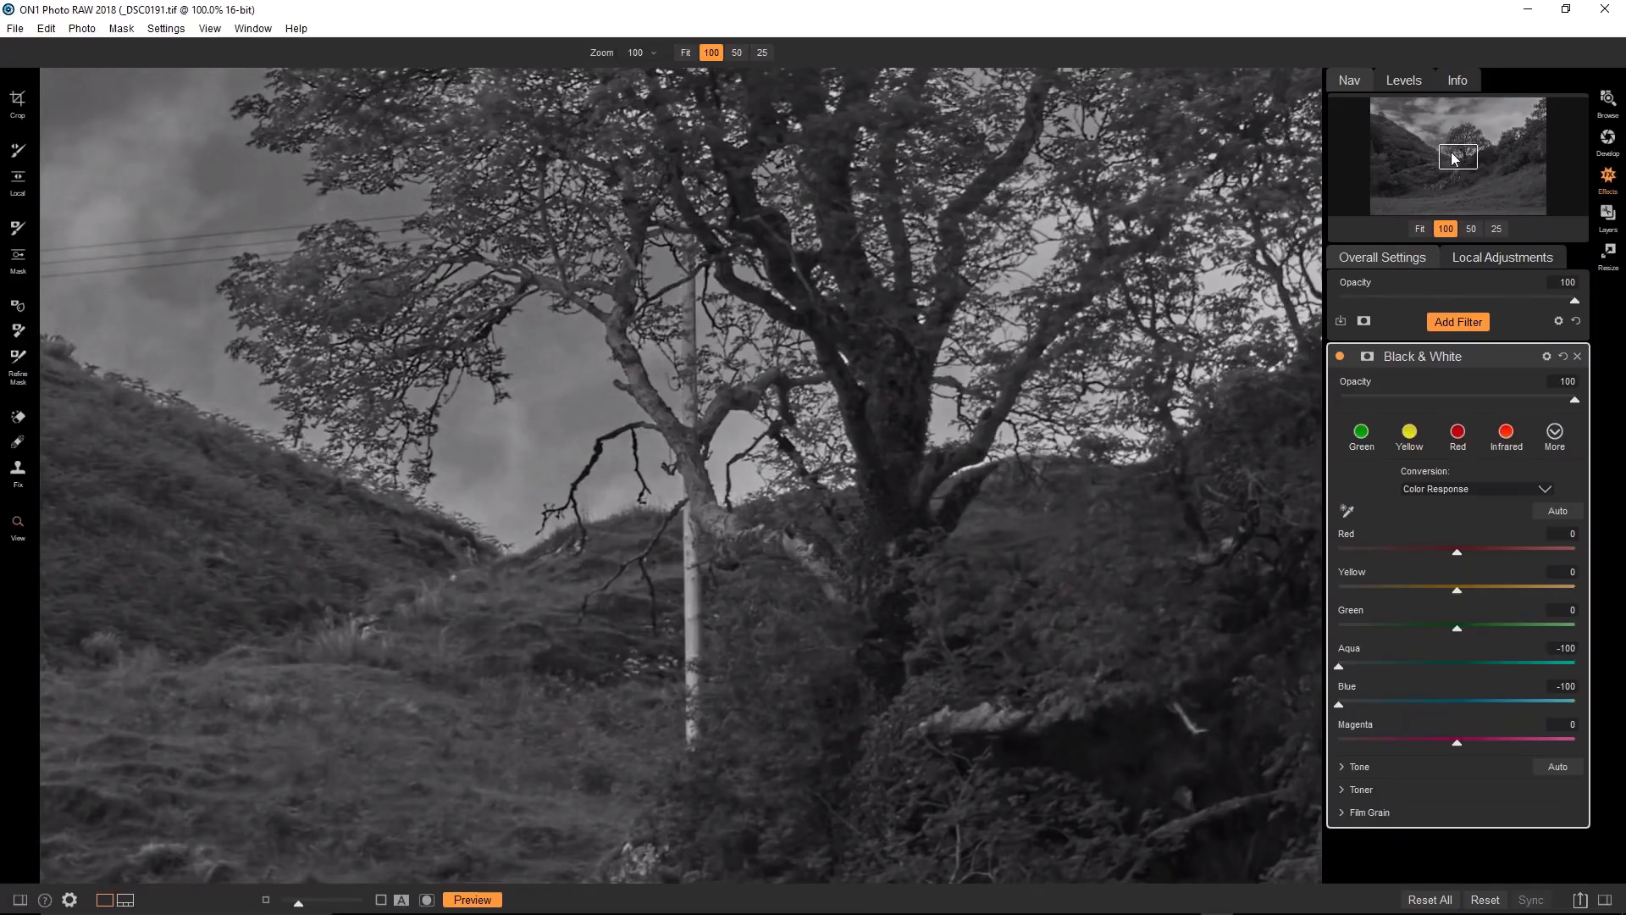
left_click(1454, 159)
left_click_drag(1452, 153, 1452, 144)
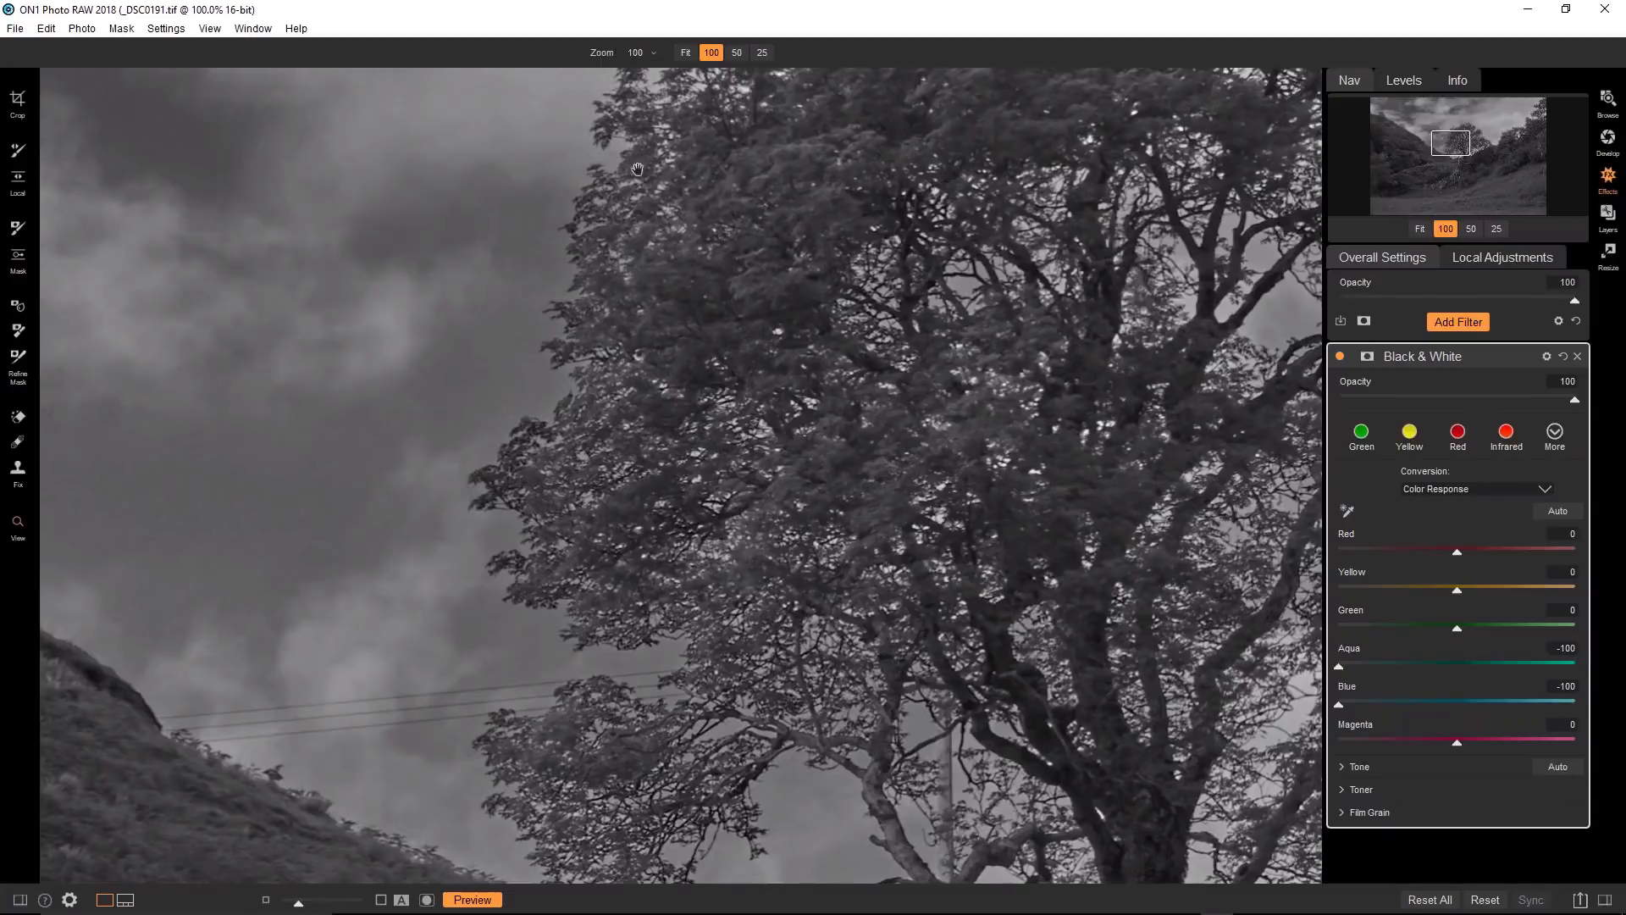
left_click(1340, 356)
left_click(1340, 355)
left_click(1340, 356)
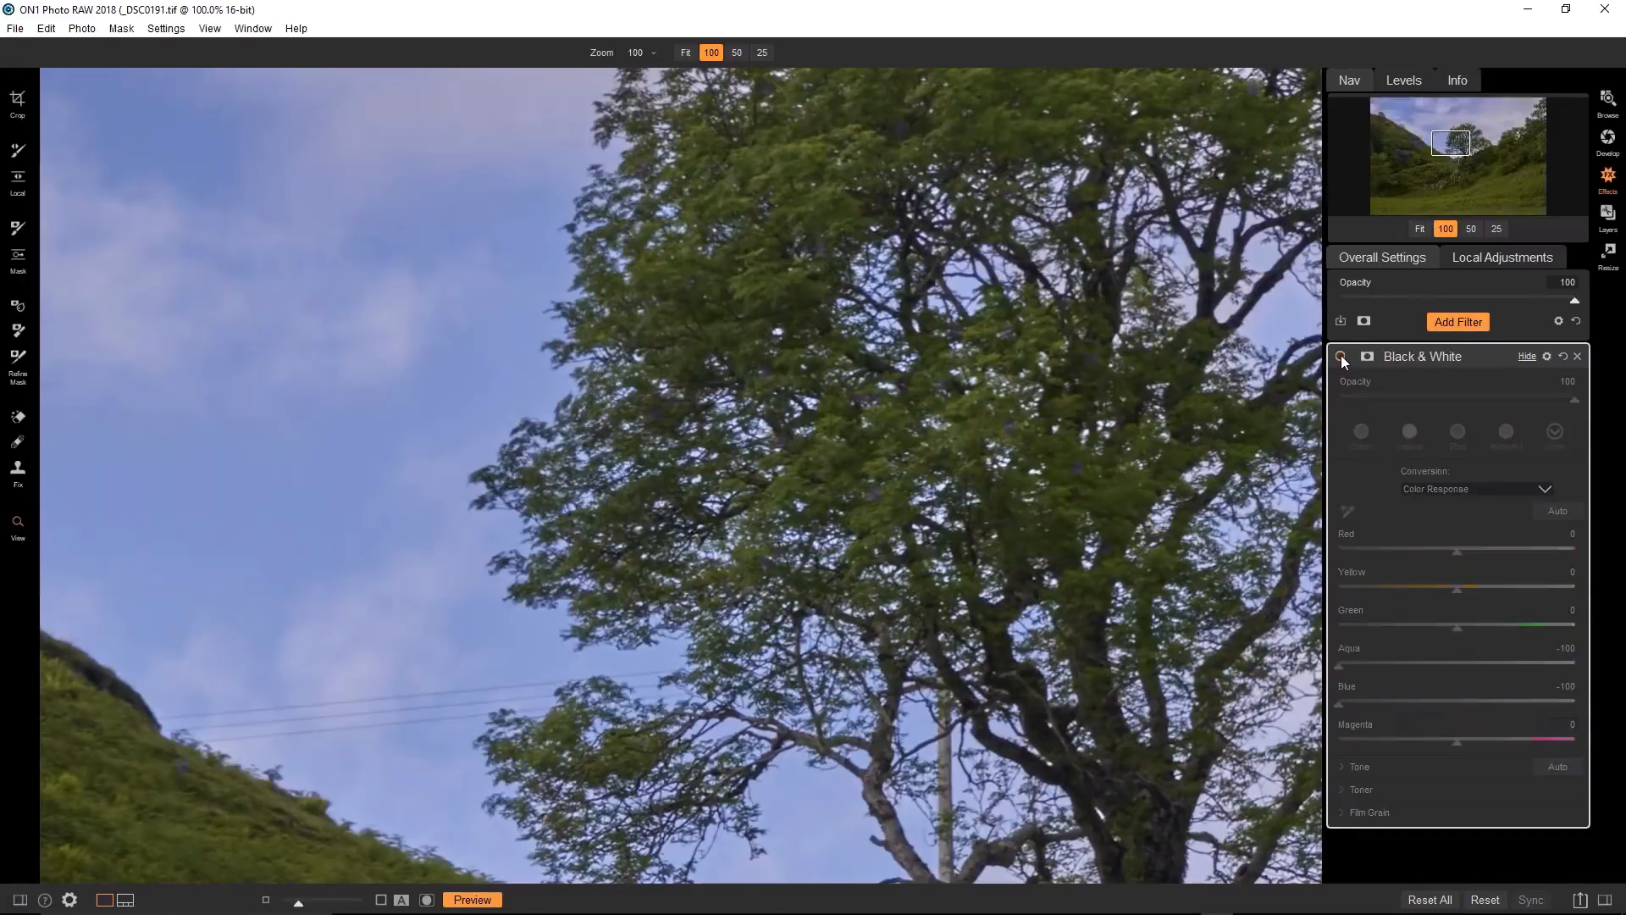
left_click(1340, 356)
left_click(1340, 356)
left_click(1340, 356)
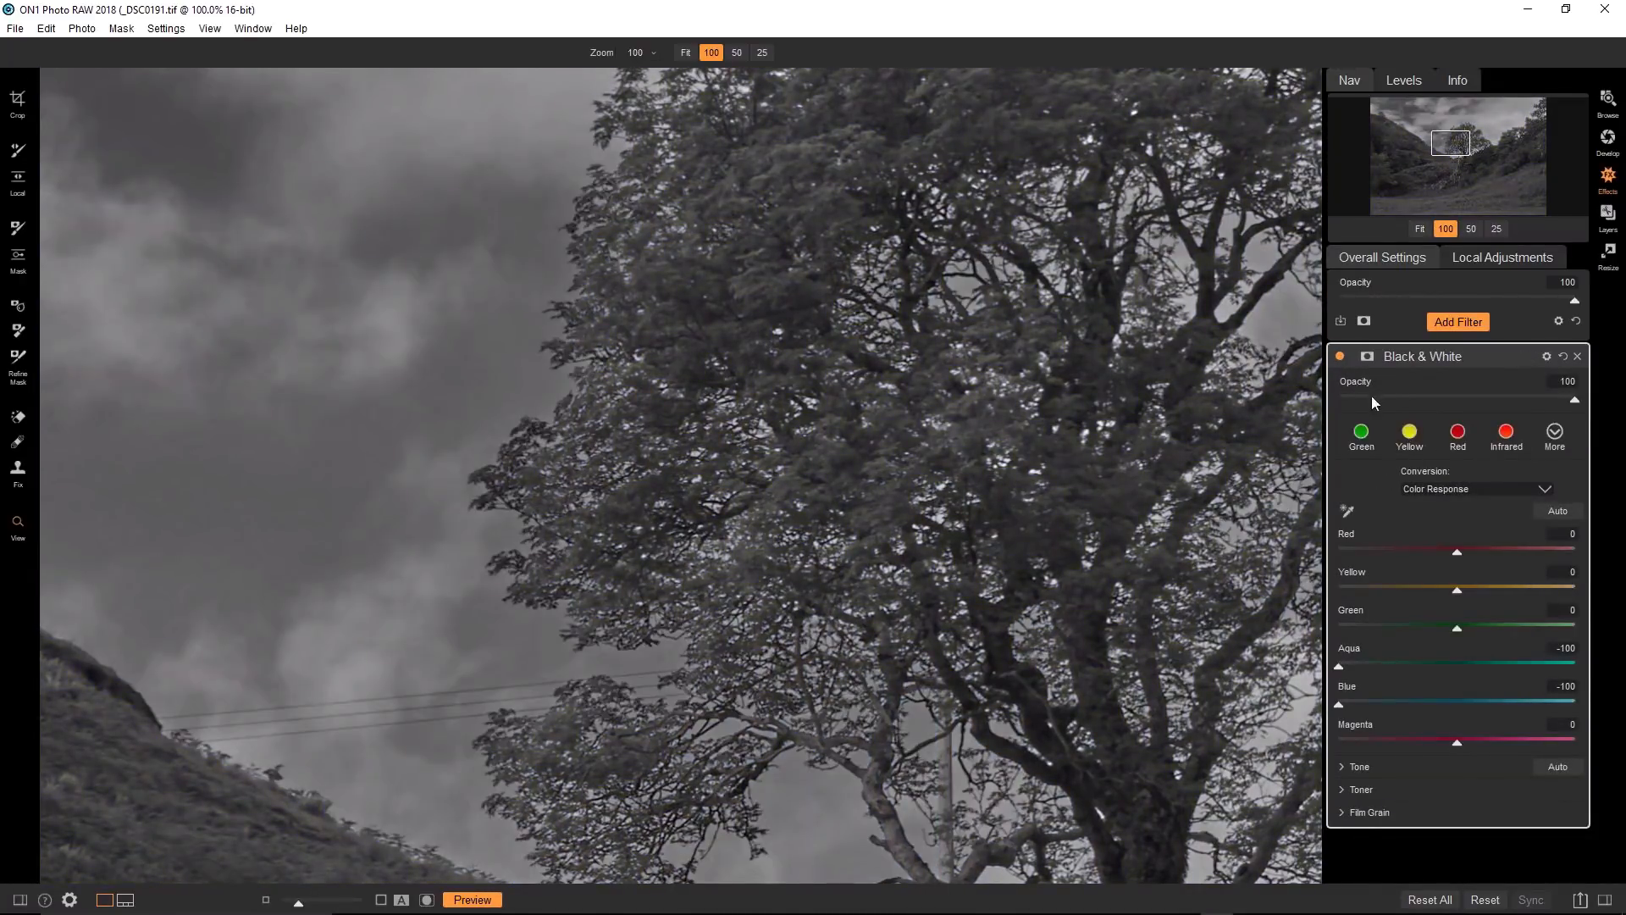
left_click(1457, 326)
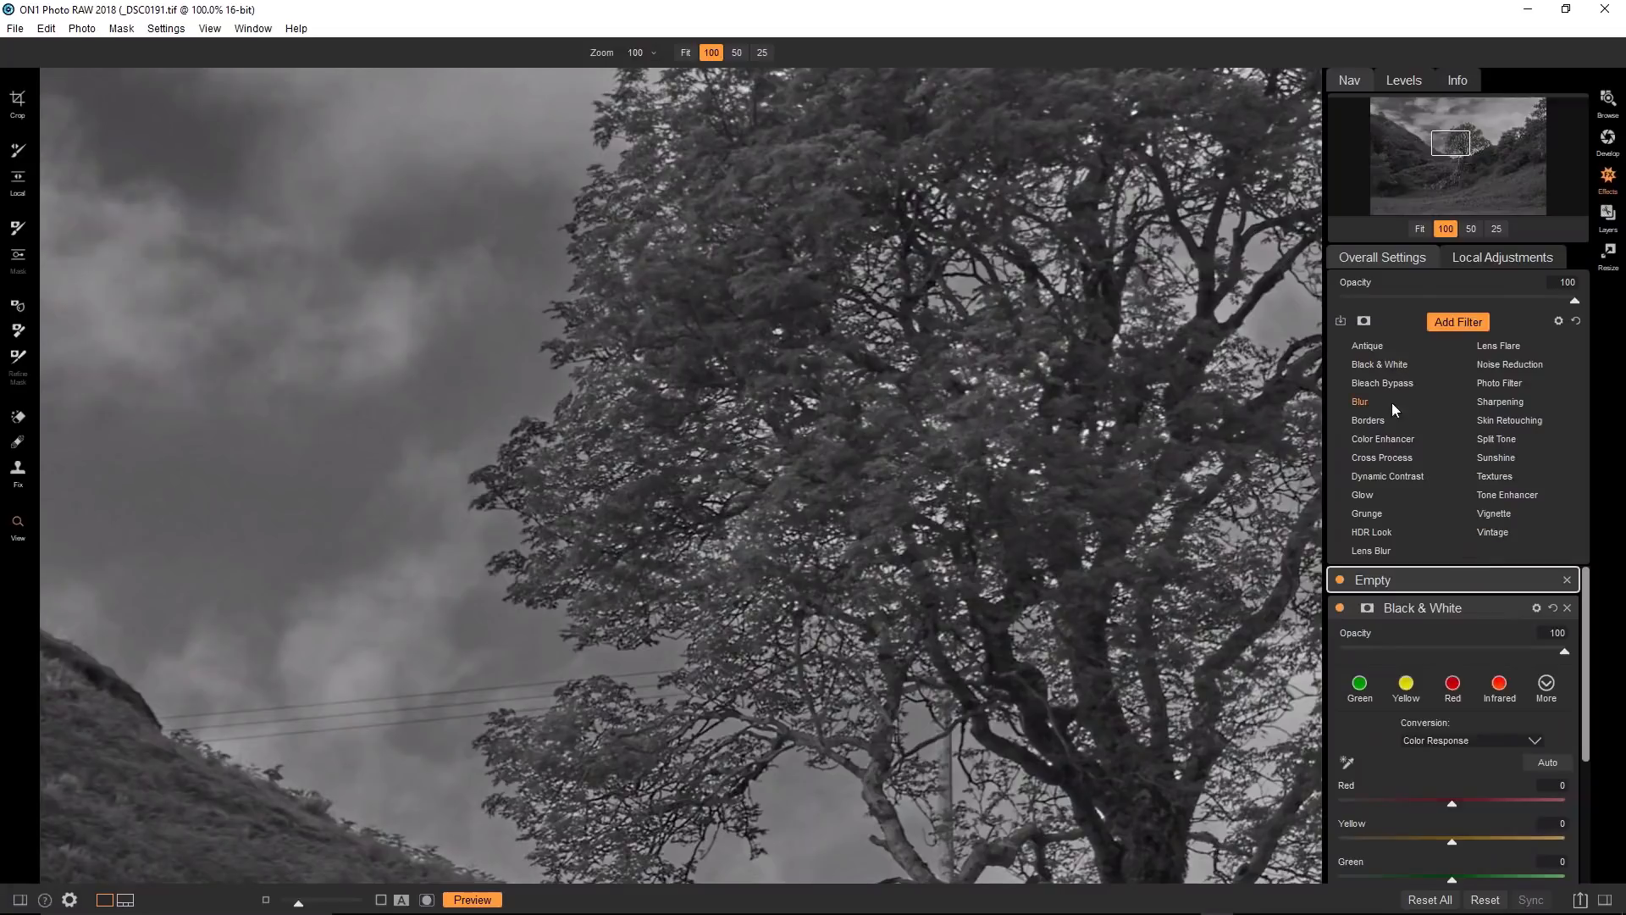
left_click(1395, 478)
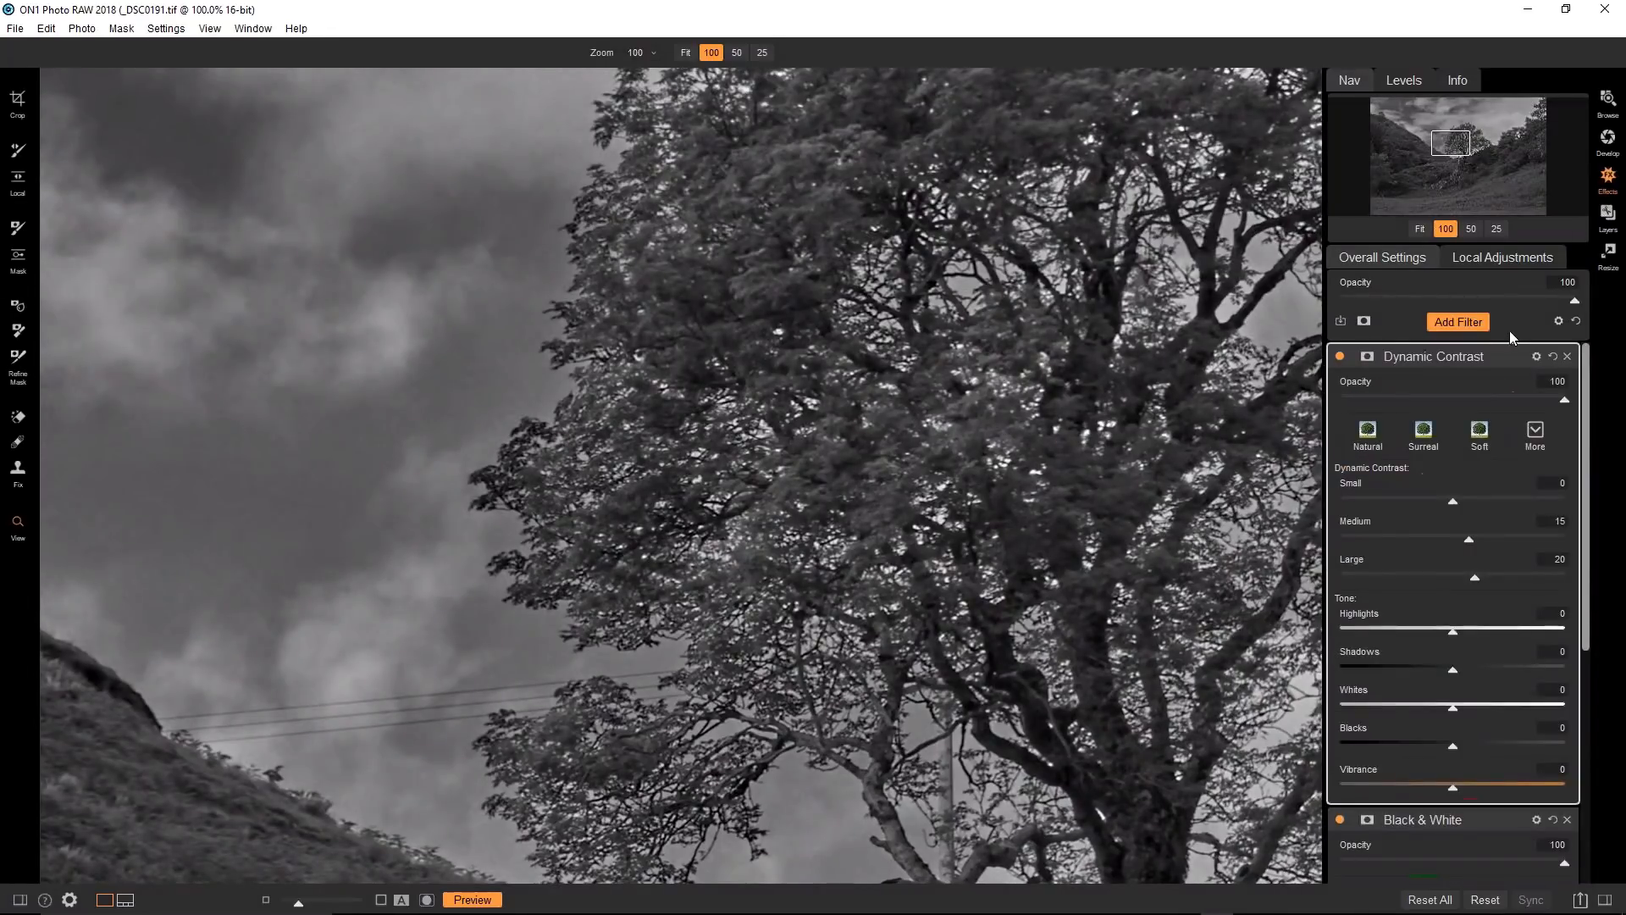
key("ctrl+z")
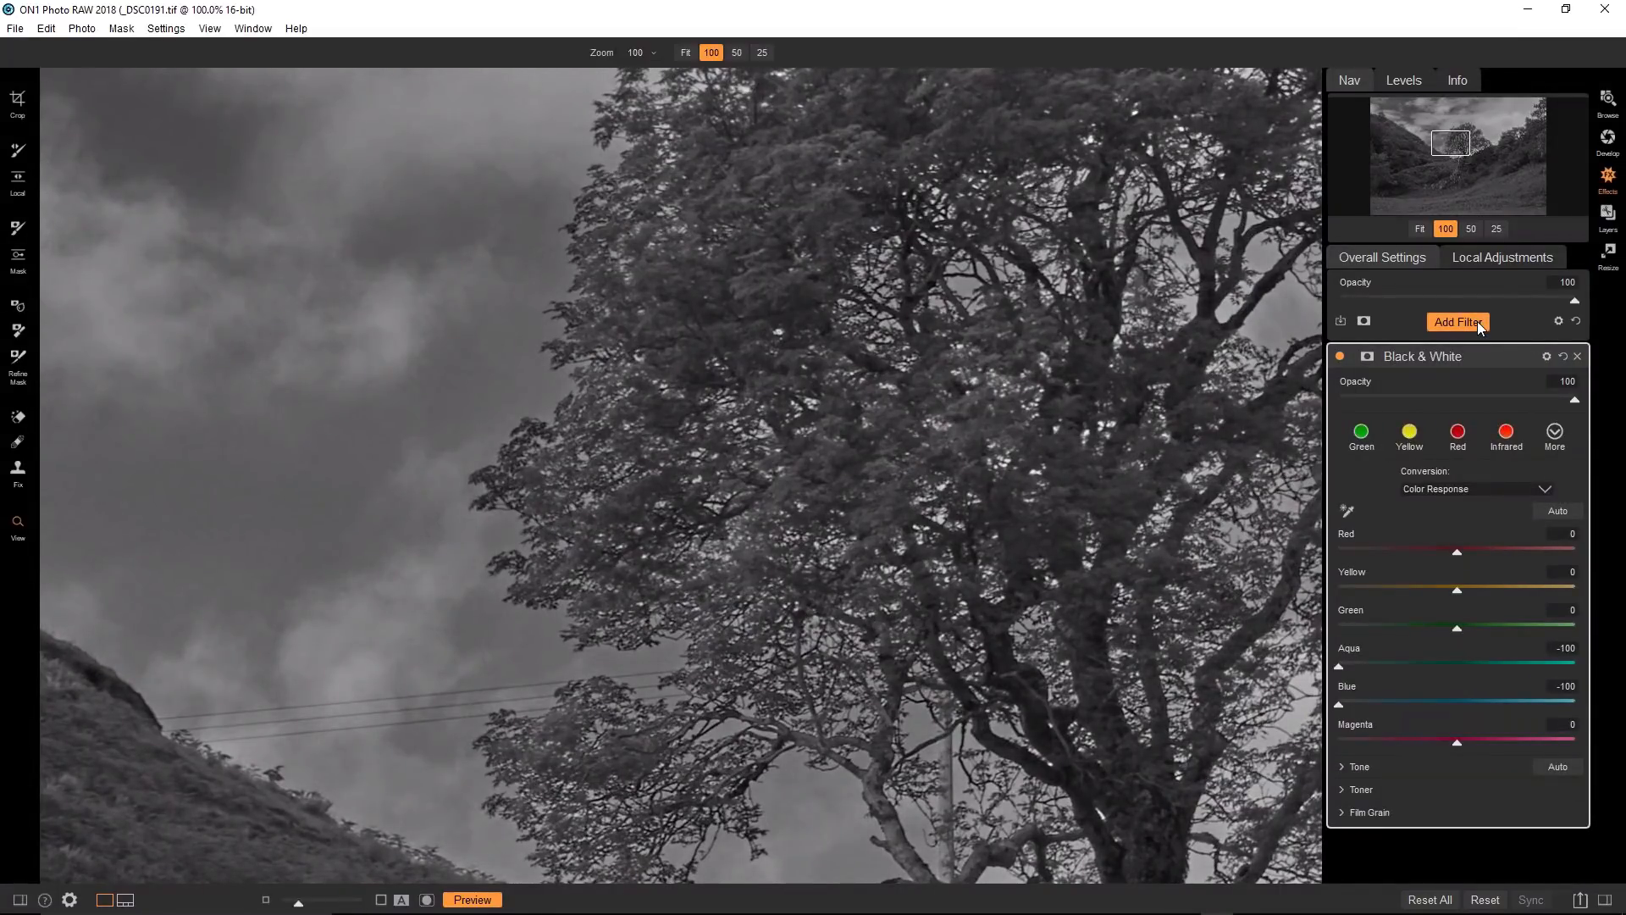
Add a Color Enhancer filter and move it below the Black & White filter in the filter stack.
left_click(1477, 322)
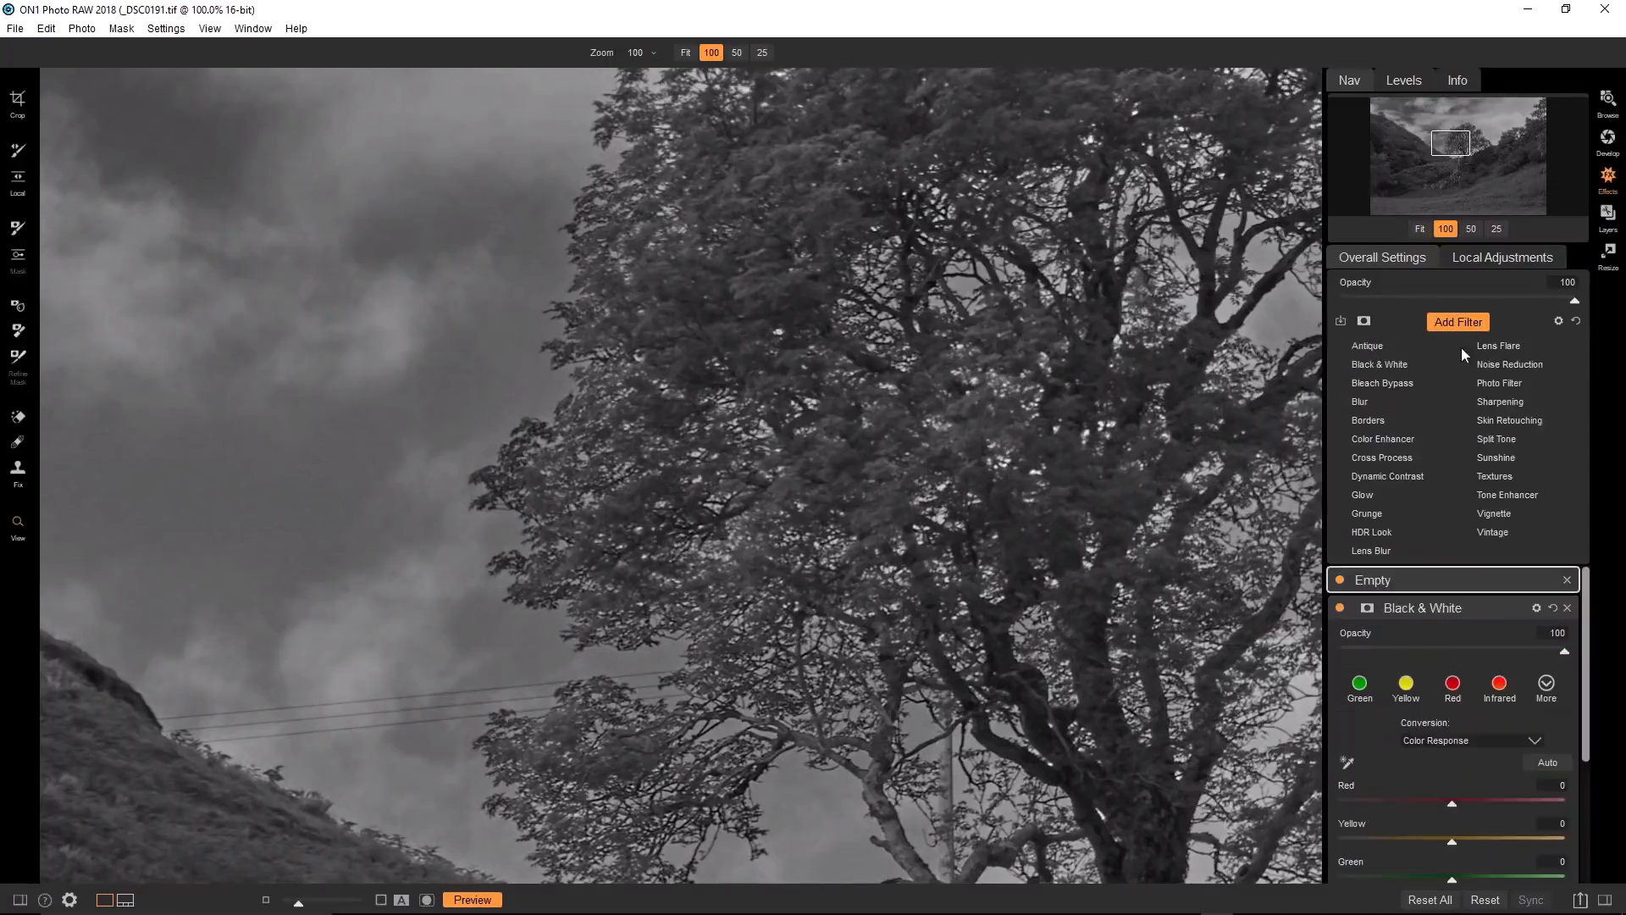
left_click(1401, 440)
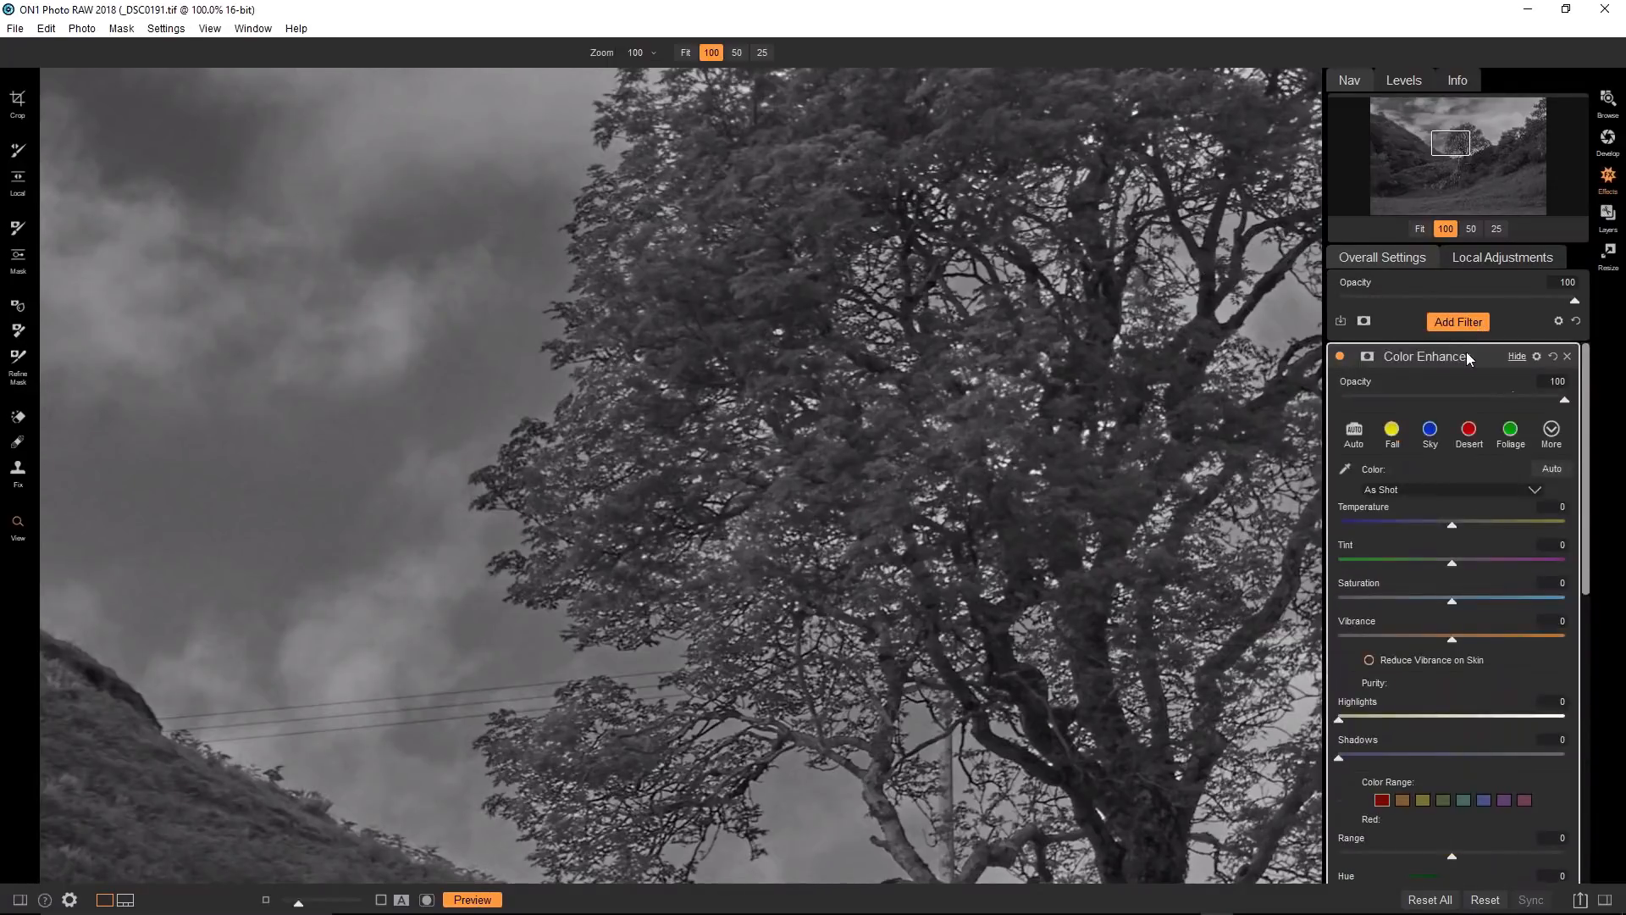
left_click(1494, 357)
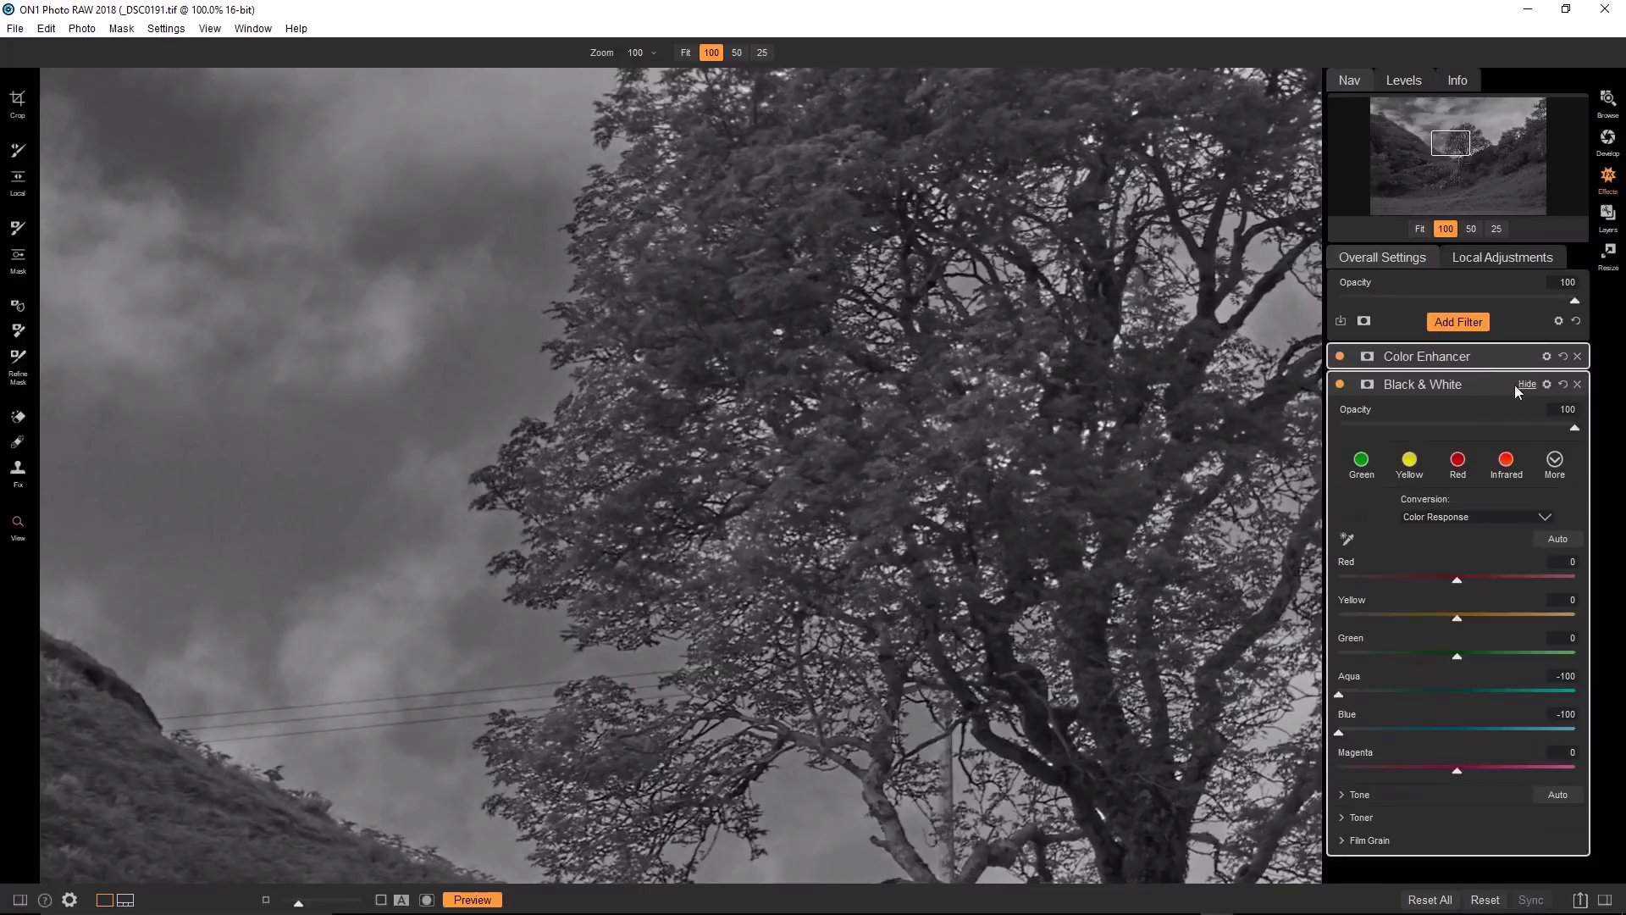
left_click(1517, 384)
left_click(1476, 359)
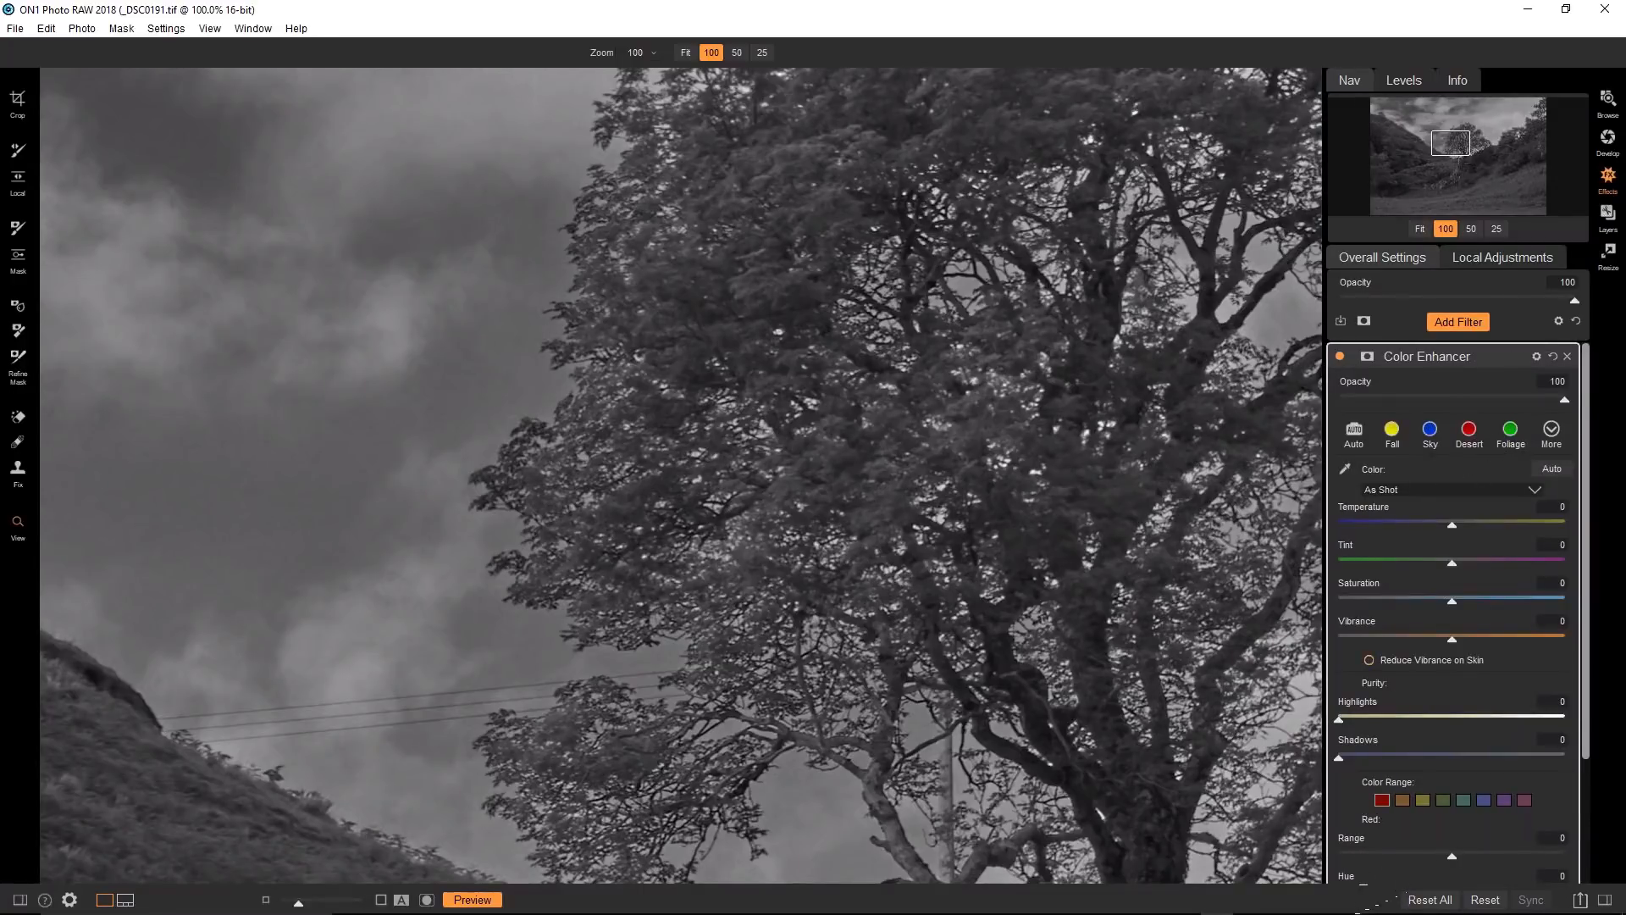
scroll(1454, 613, "down", 3)
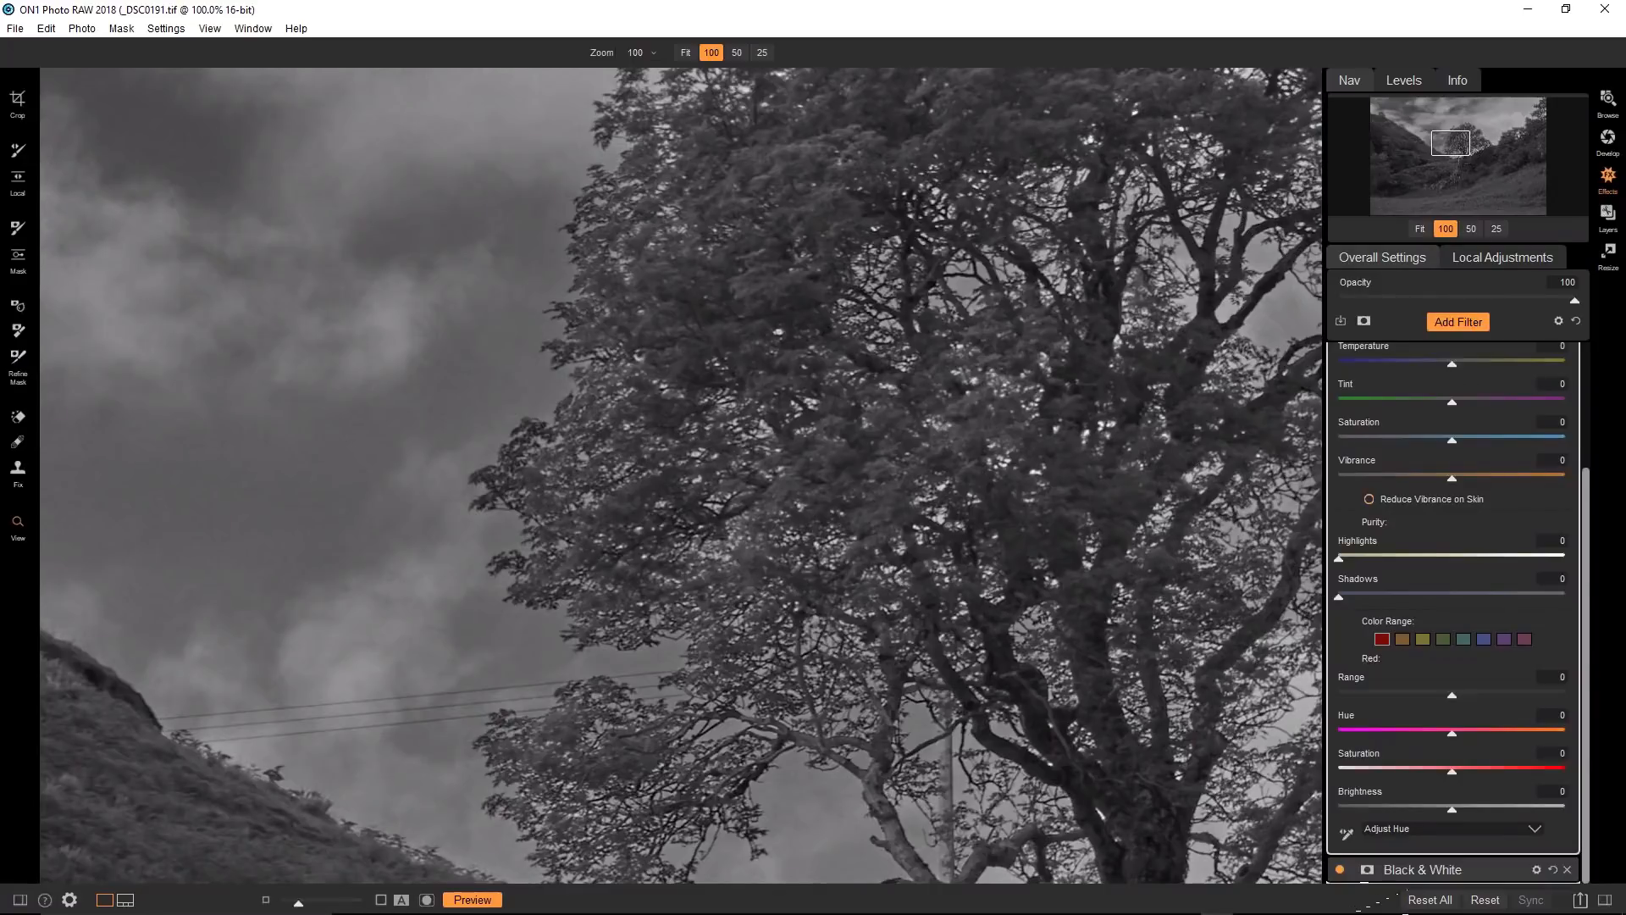
left_click_drag(1382, 896, 1382, 899)
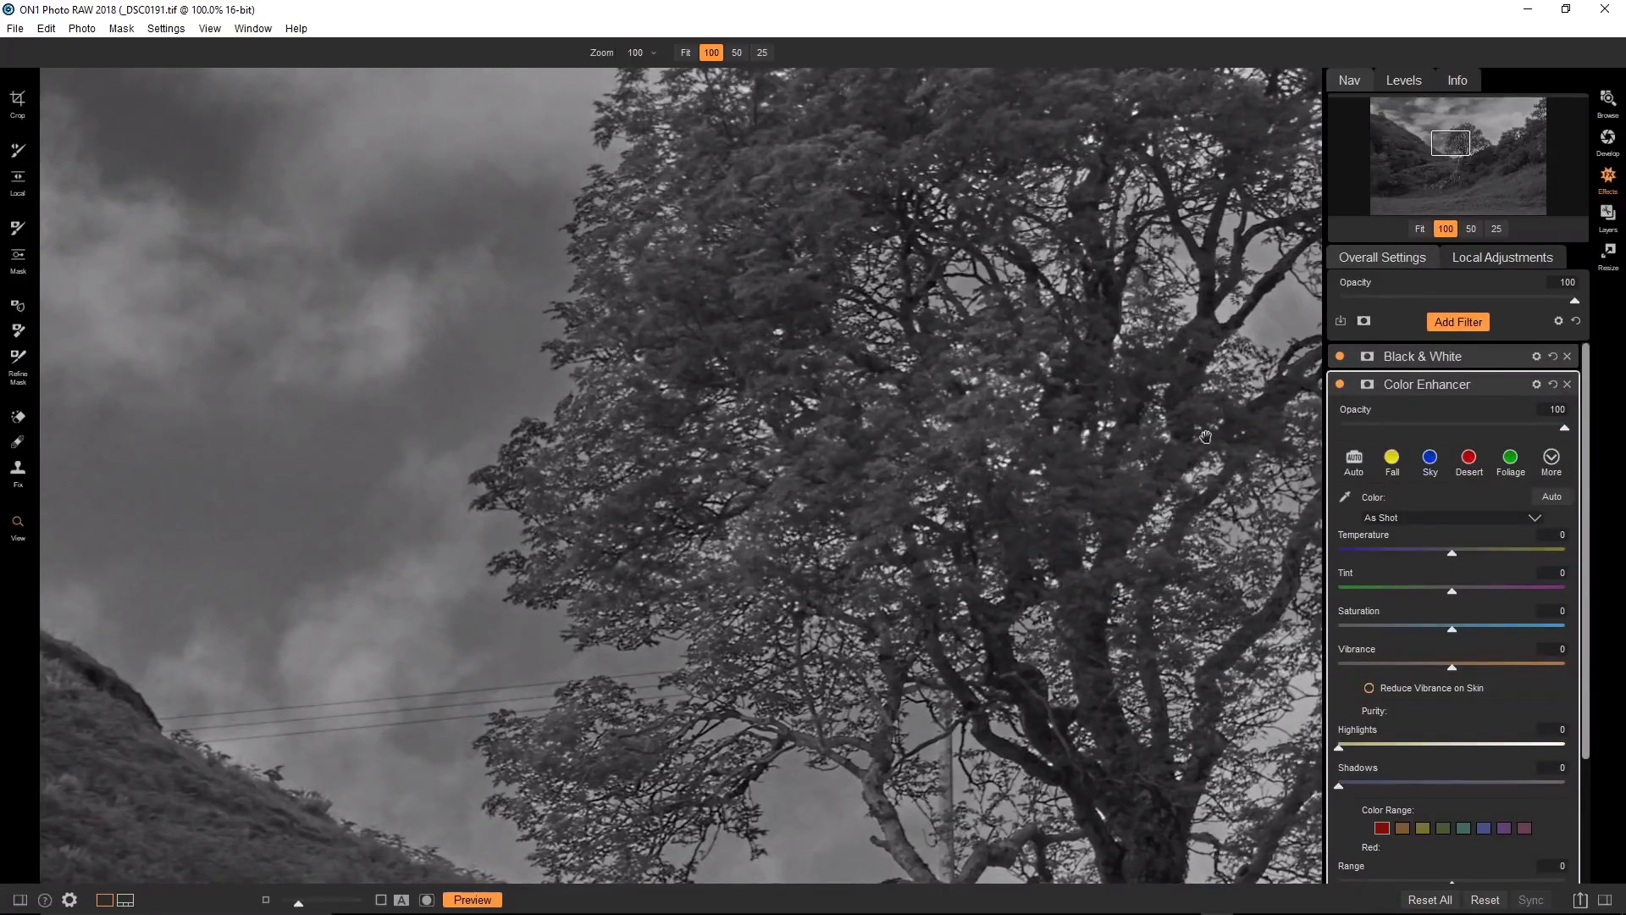
Compare the full photo with Color Enhancer off and on, and set its Blue color range saturation to 11.
left_click(1114, 397)
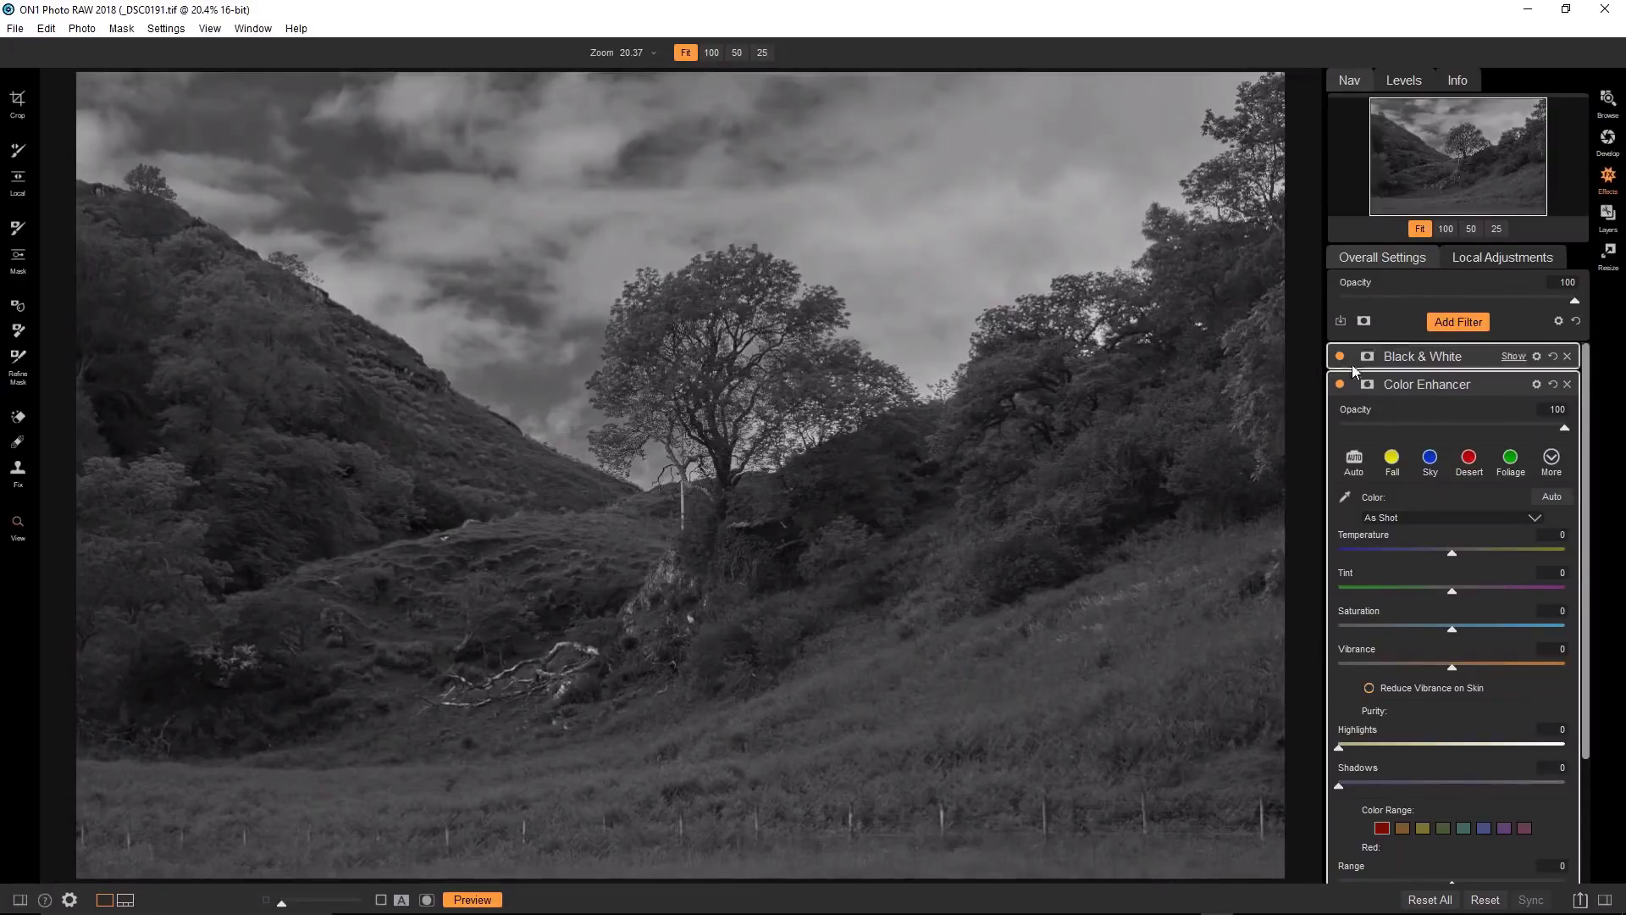
left_click(1339, 384)
left_click(1340, 384)
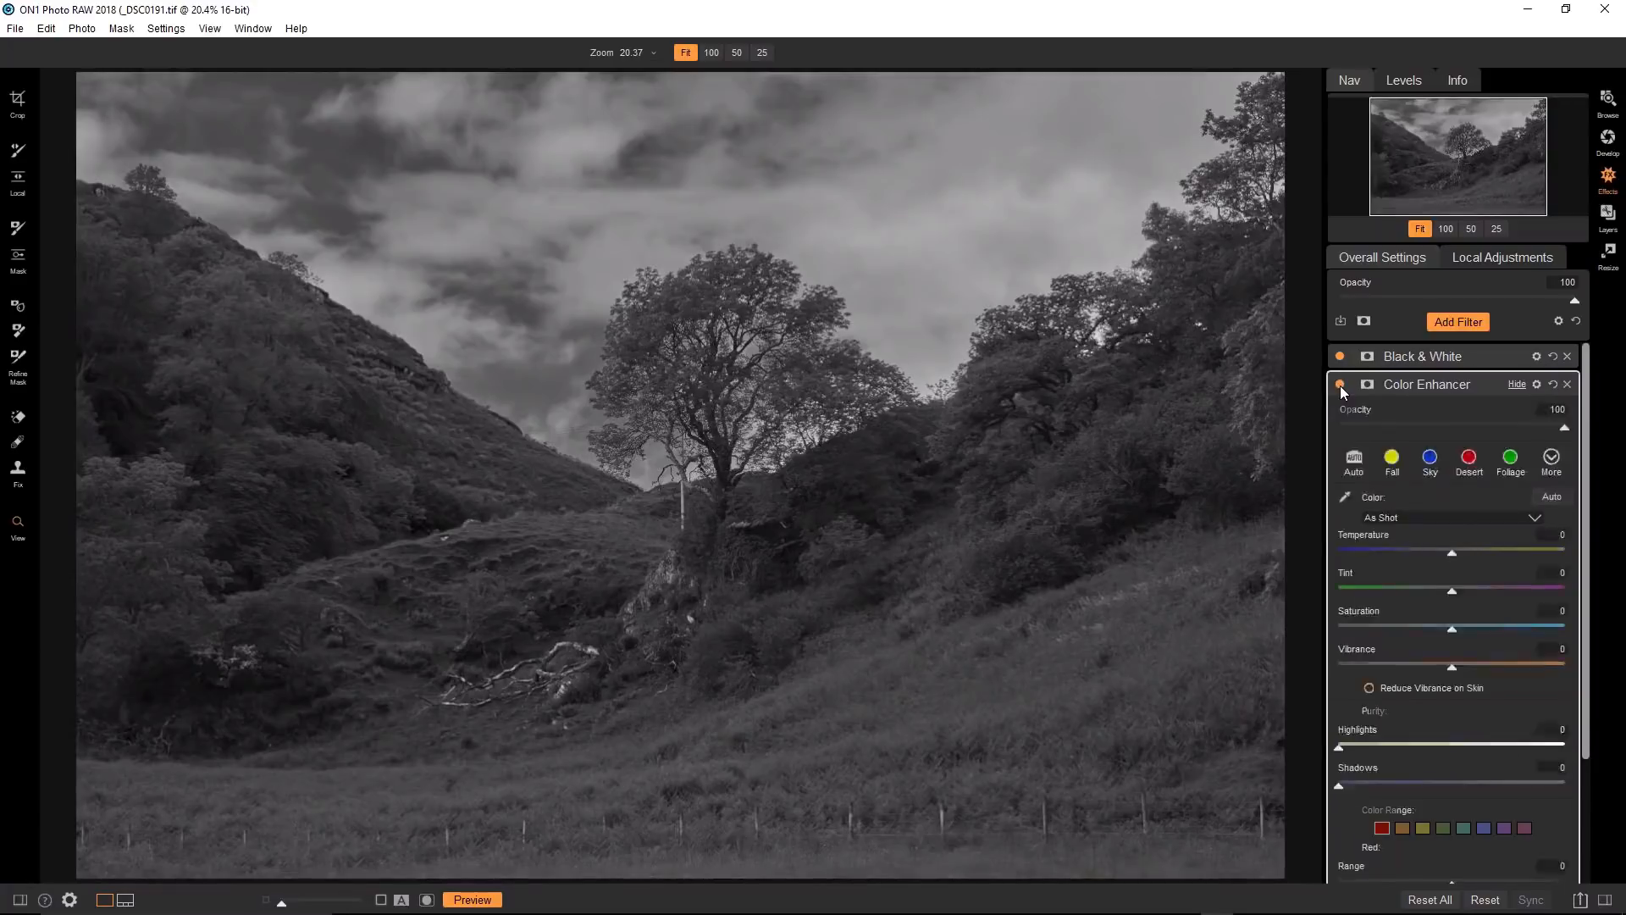
left_click(1340, 384)
left_click(1340, 385)
left_click(1484, 828)
scroll(1436, 613, "down", 4)
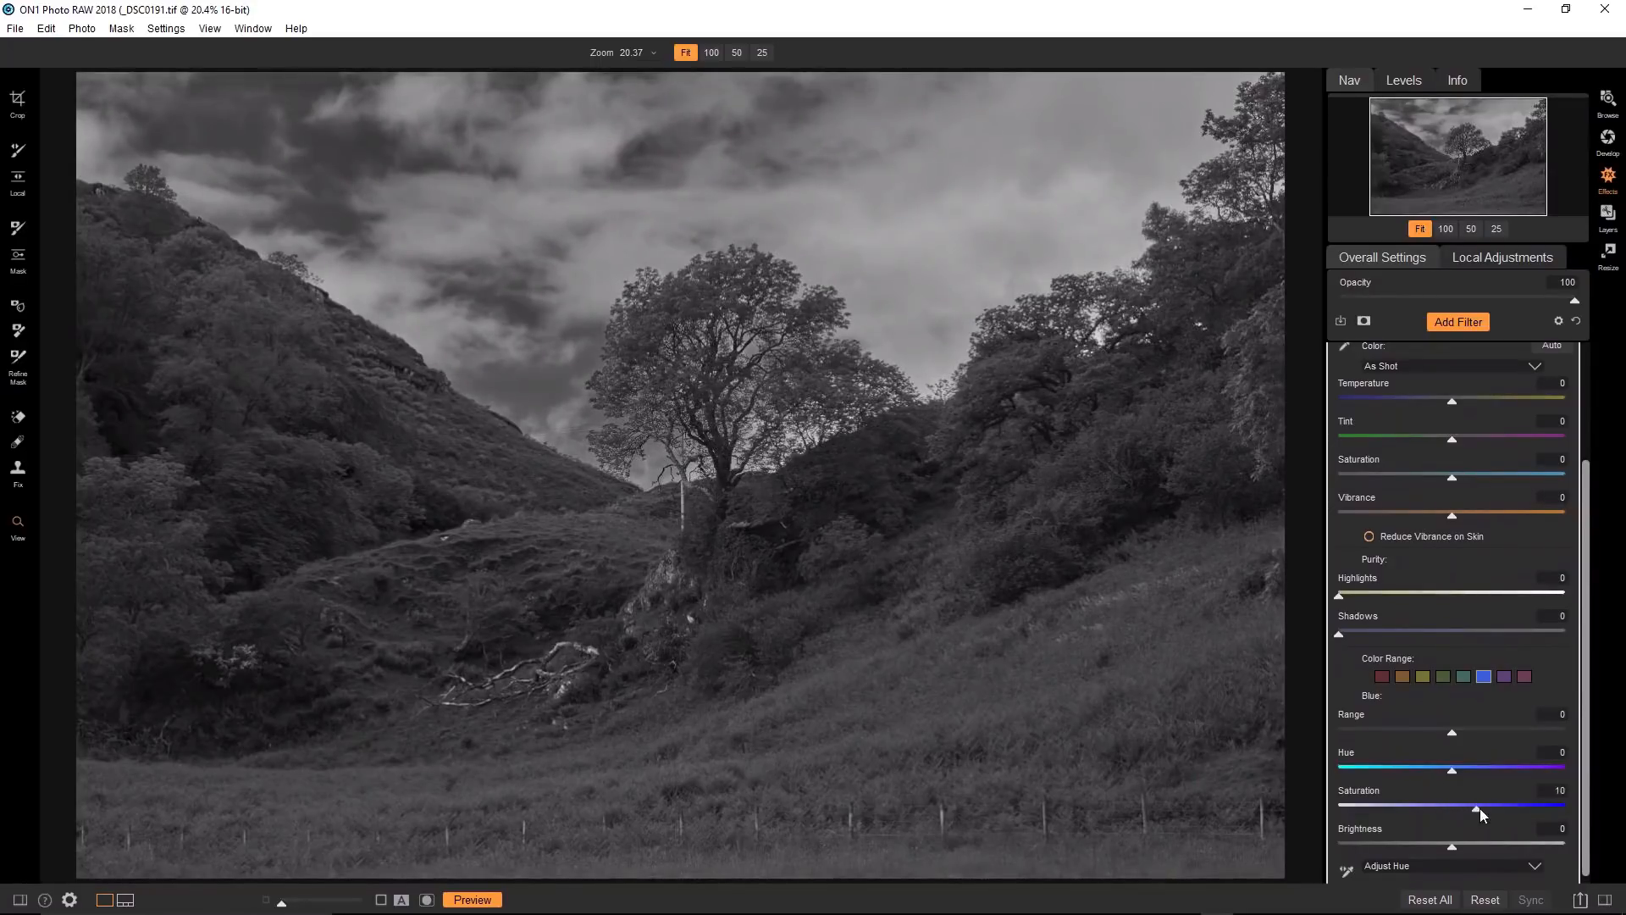
left_click_drag(1479, 808, 1591, 811)
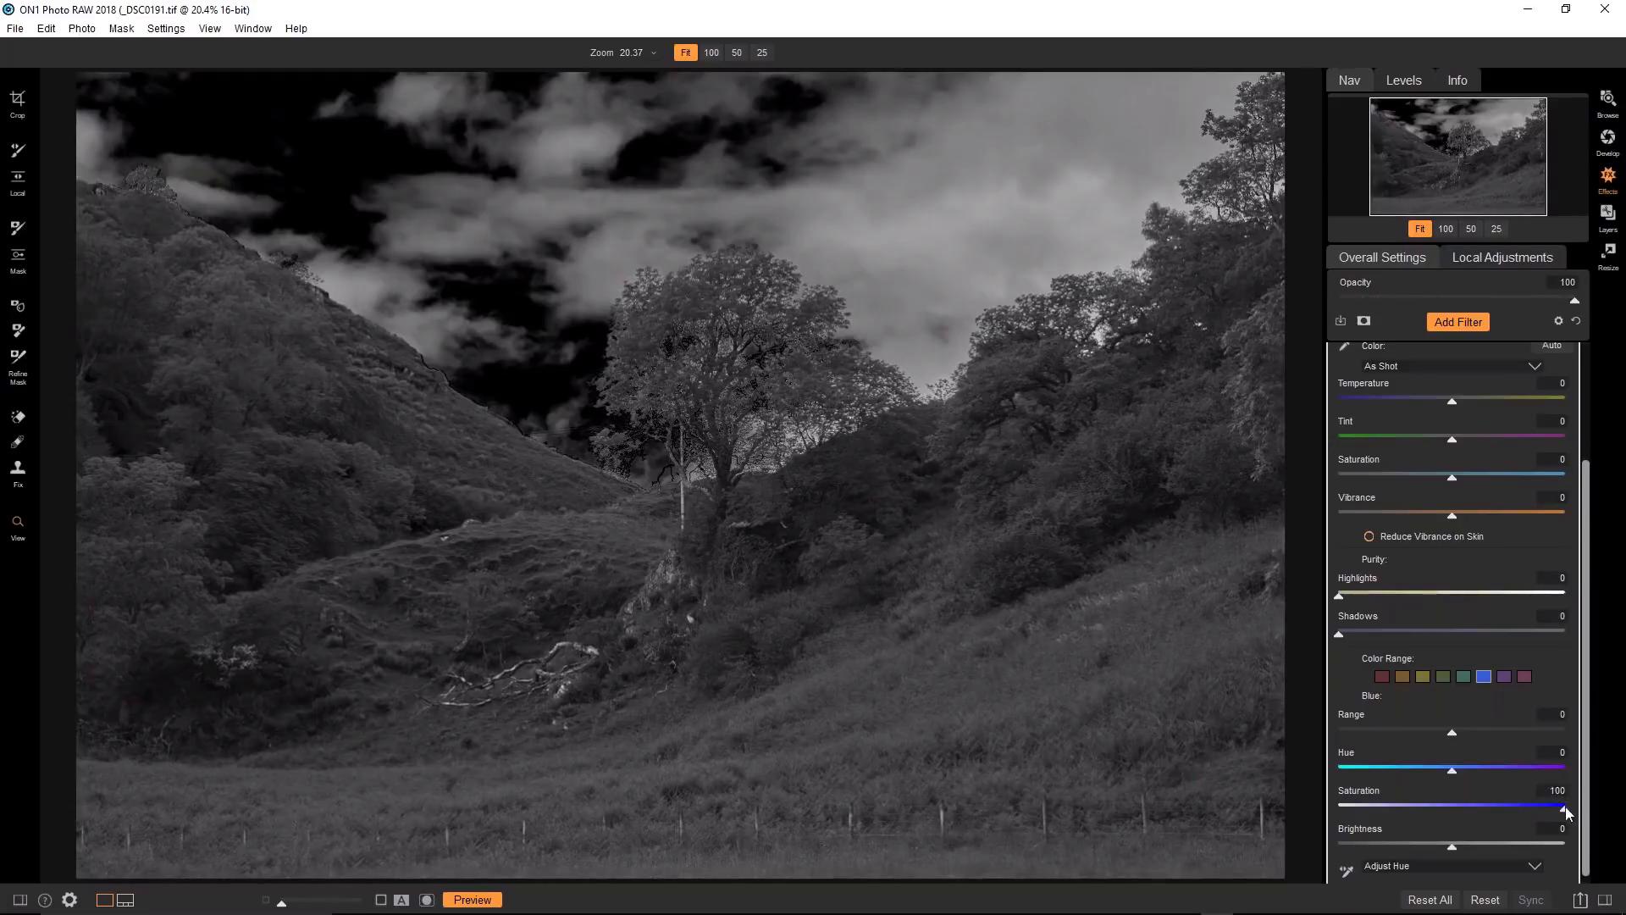
left_click_drag(1562, 811, 1489, 809)
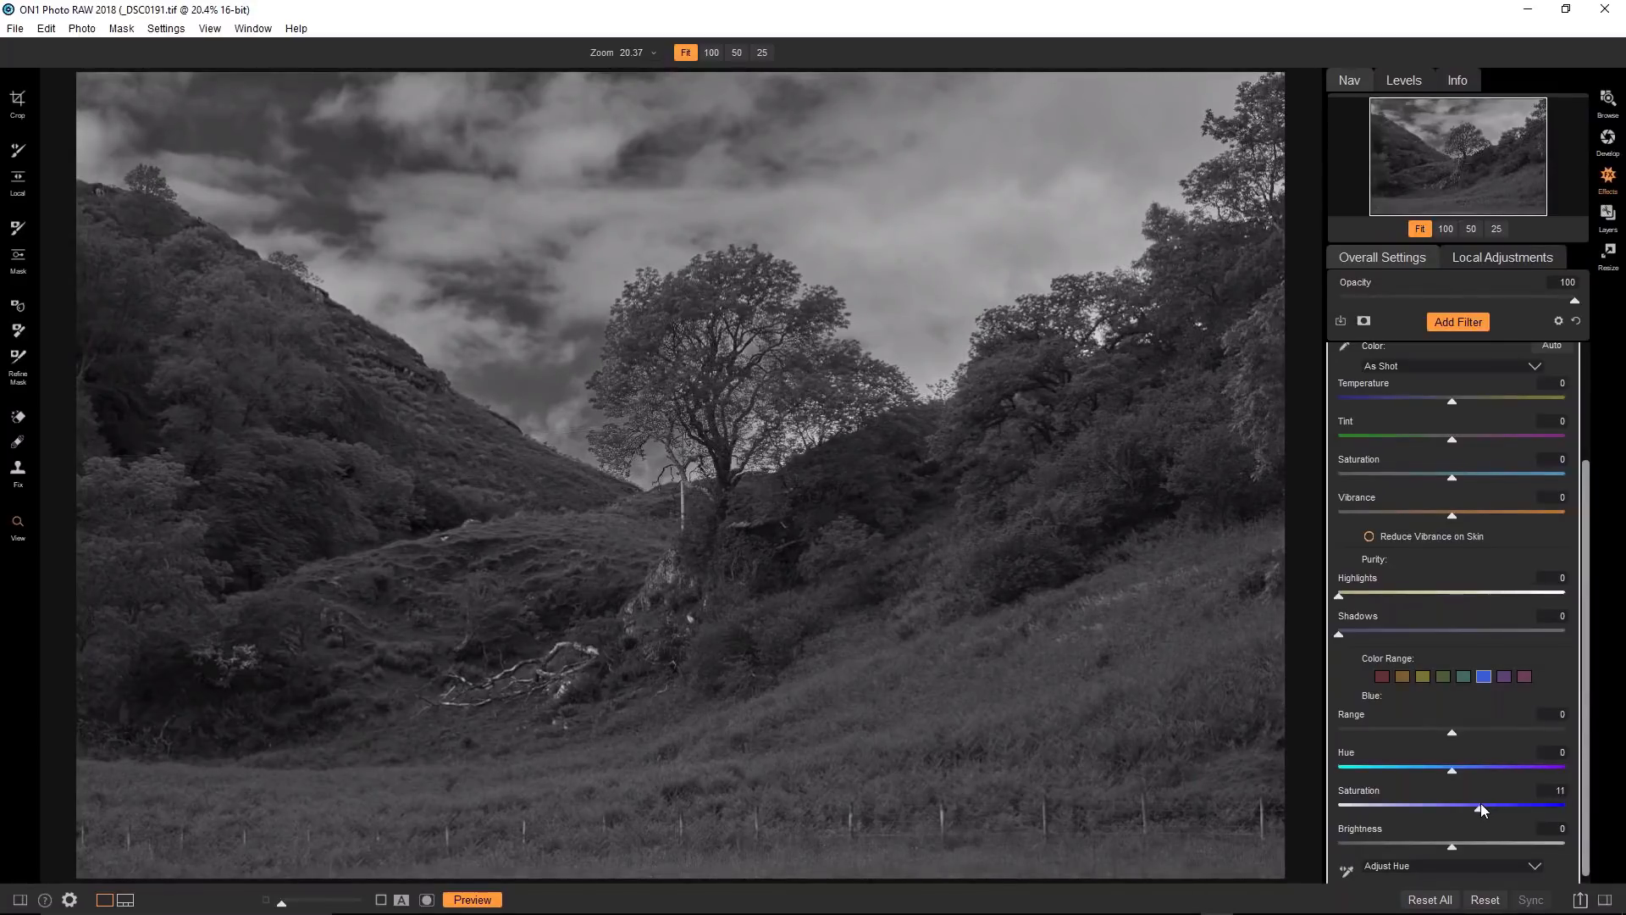
Set the saturation of the Aqua color range to 10 in Color Enhancer and inspect the tree's edges at 50% zoom.
left_click(1464, 677)
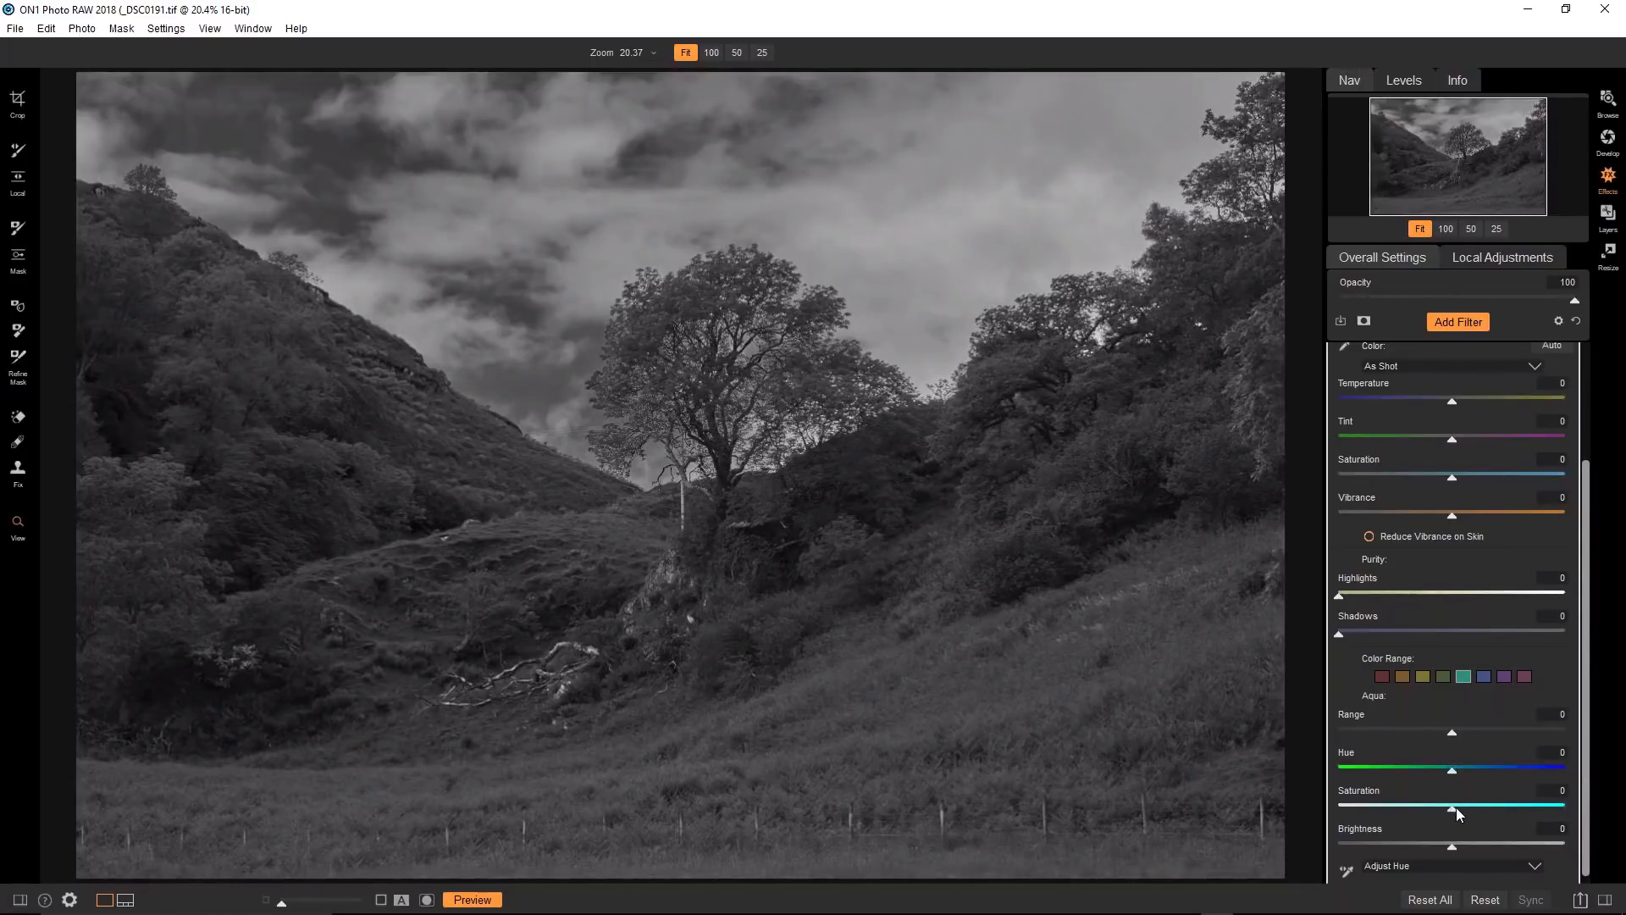
left_click_drag(1471, 806, 1477, 806)
left_click(619, 313)
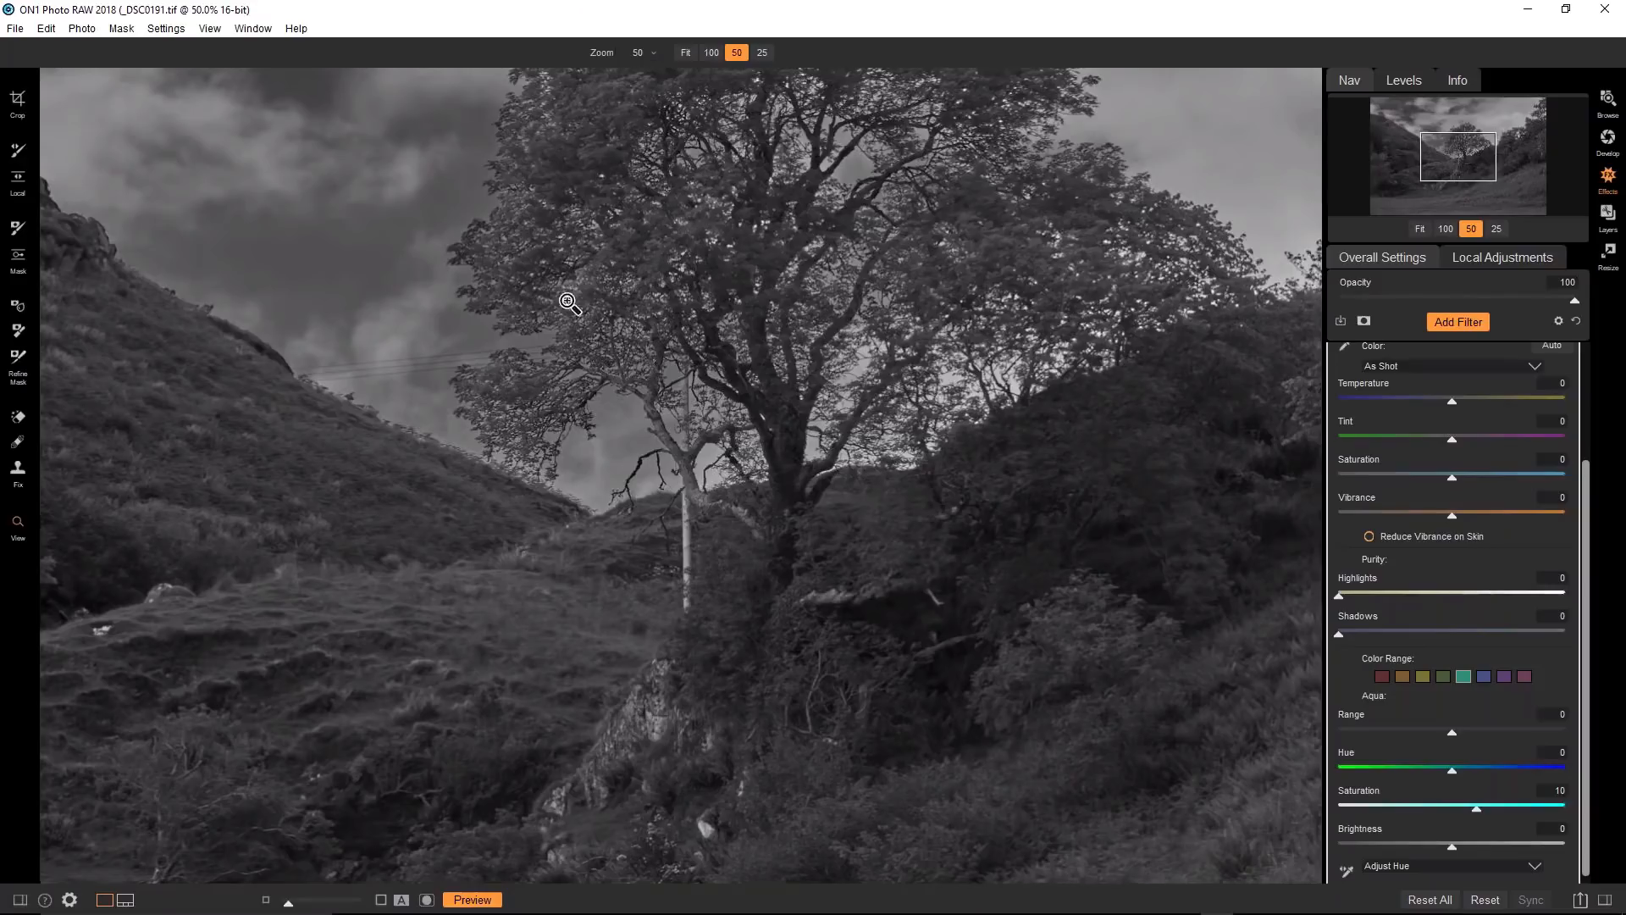
left_click(584, 196)
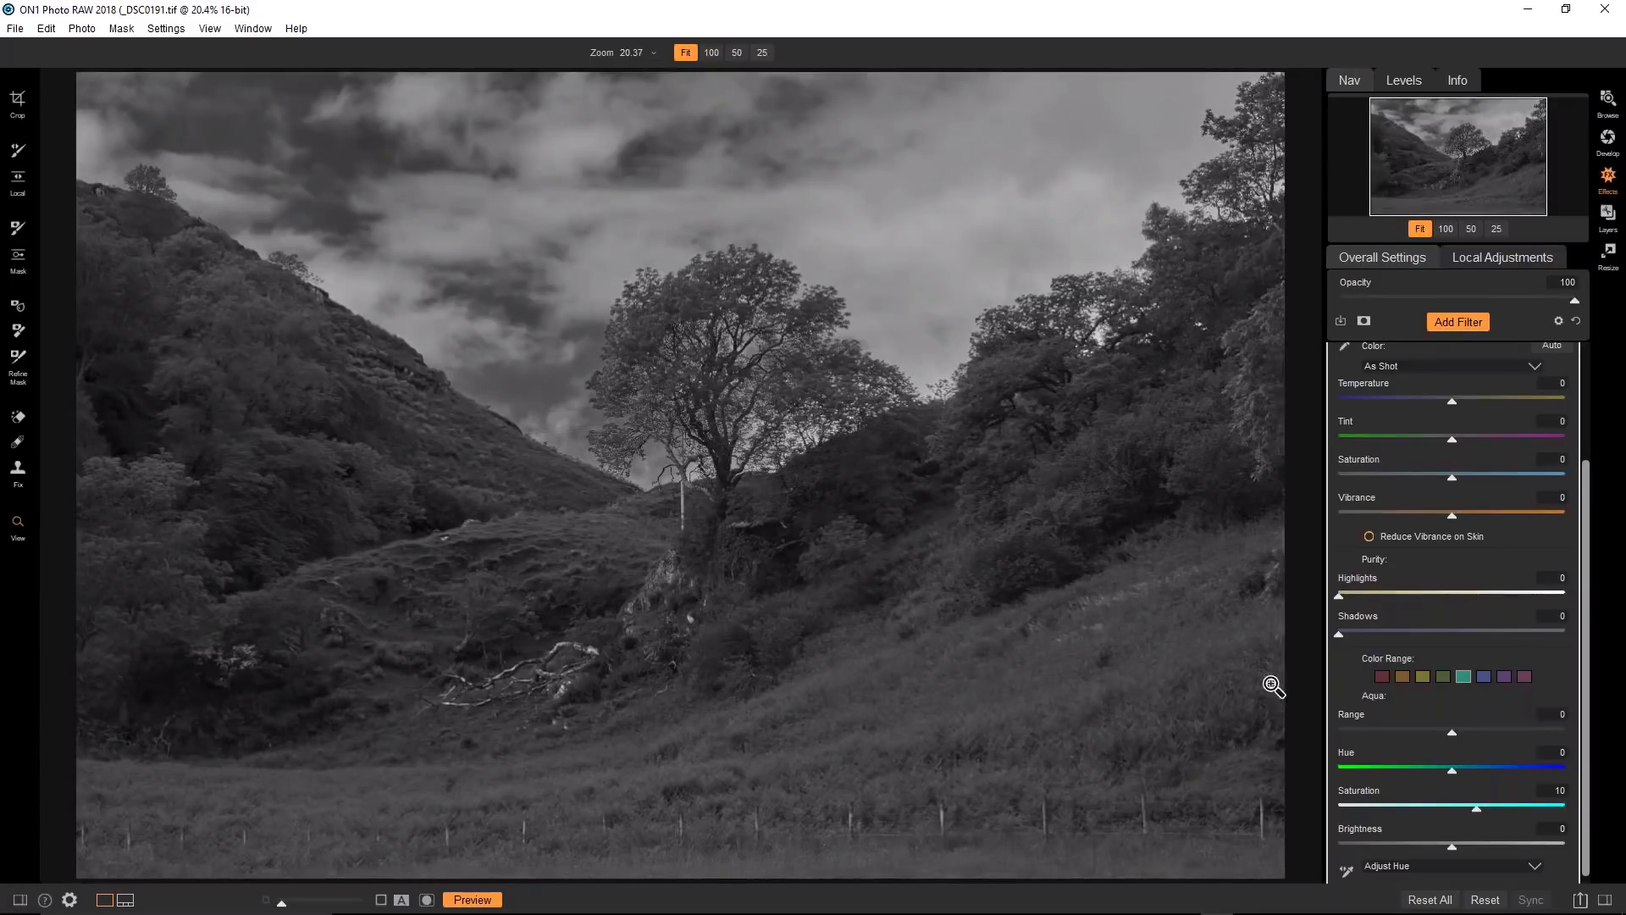
Set the Black & White filter's Yellow color response to 17 and its Green response to -16.
scroll(1460, 603, "up", 3)
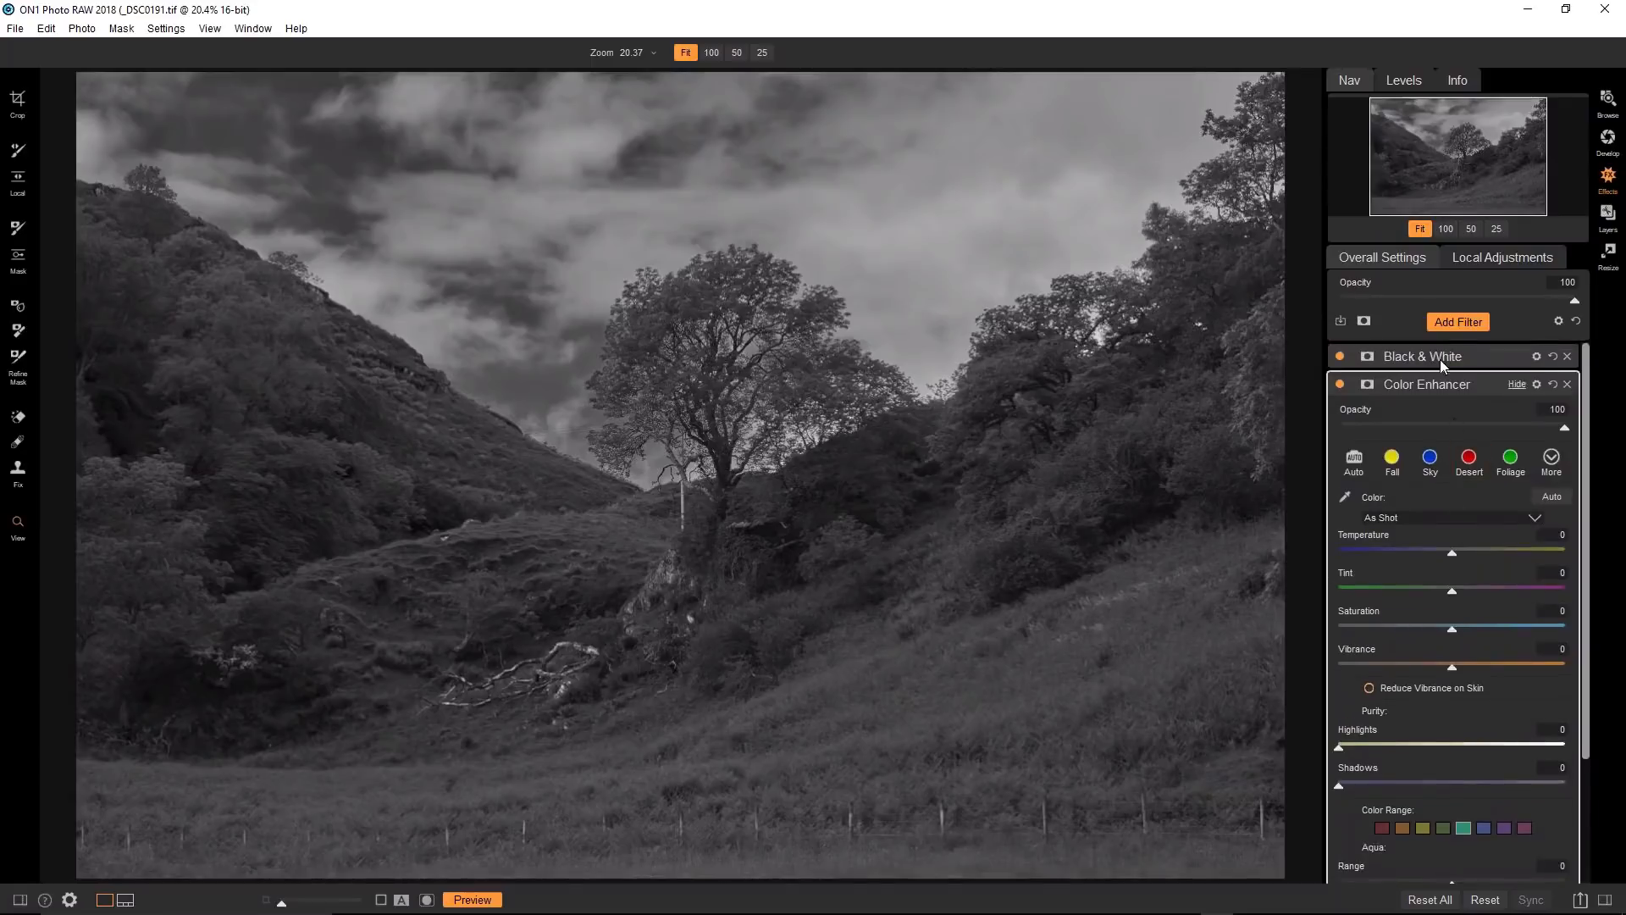
left_click(1439, 359)
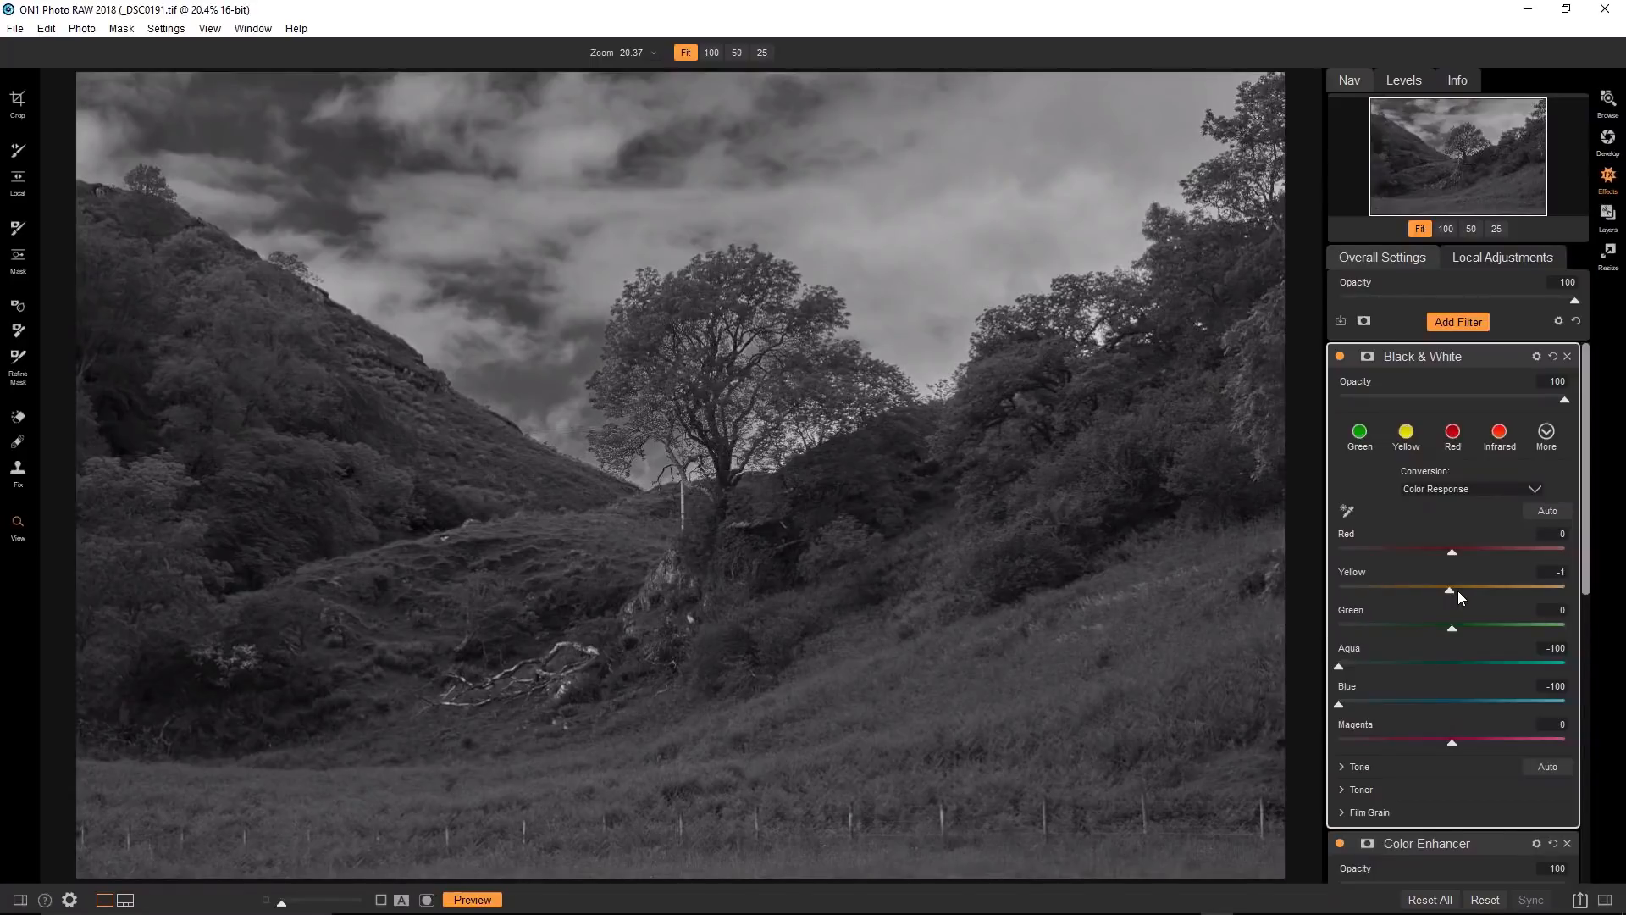
left_click_drag(1471, 591, 1504, 592)
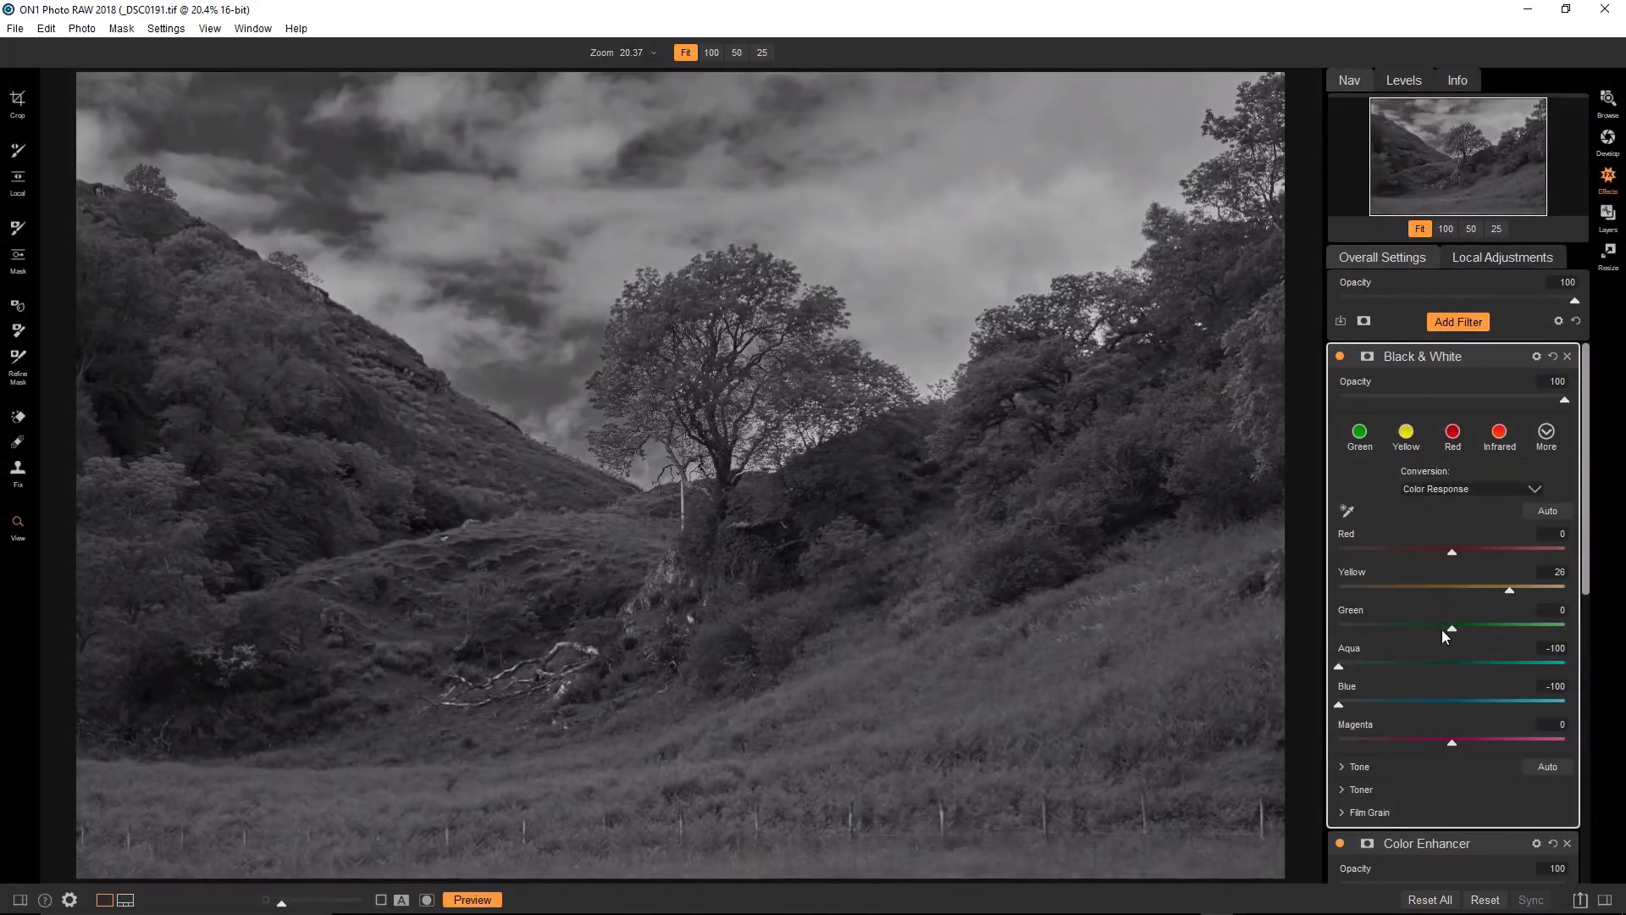
left_click_drag(1414, 631, 1369, 637)
left_click_drag(1480, 589, 1494, 628)
left_click_drag(1501, 593, 1497, 592)
Add a Tone Enhancer filter and darken the photo by lowering the curve's midpoint to In 130, Out 90.
left_click(1455, 322)
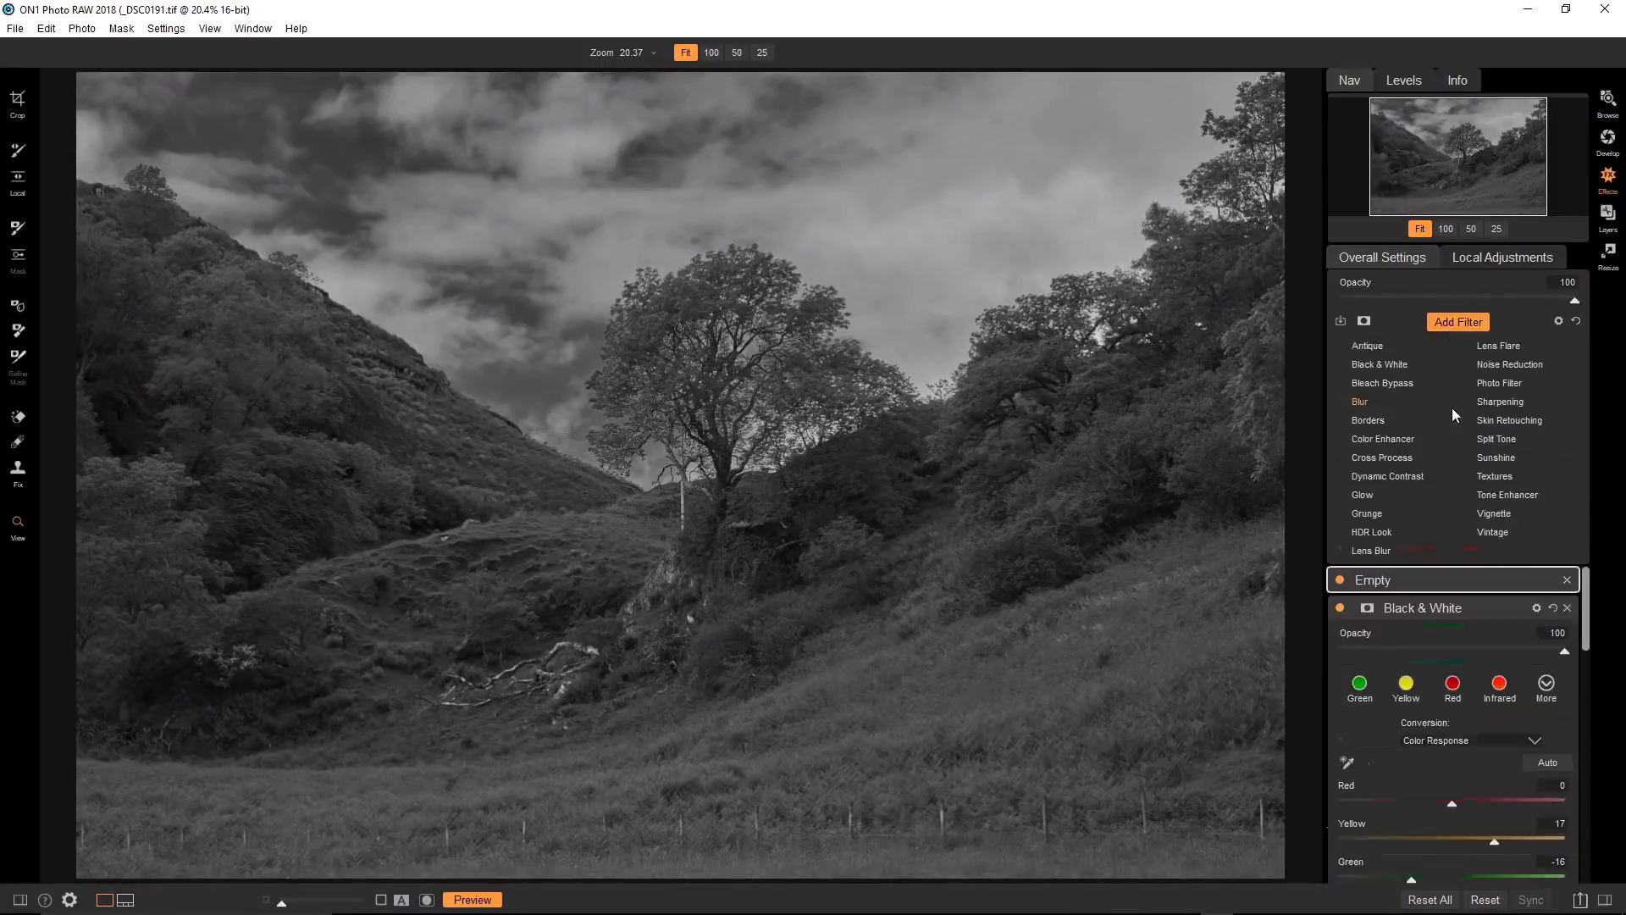
left_click(1499, 495)
scroll(1355, 678, "down", 3)
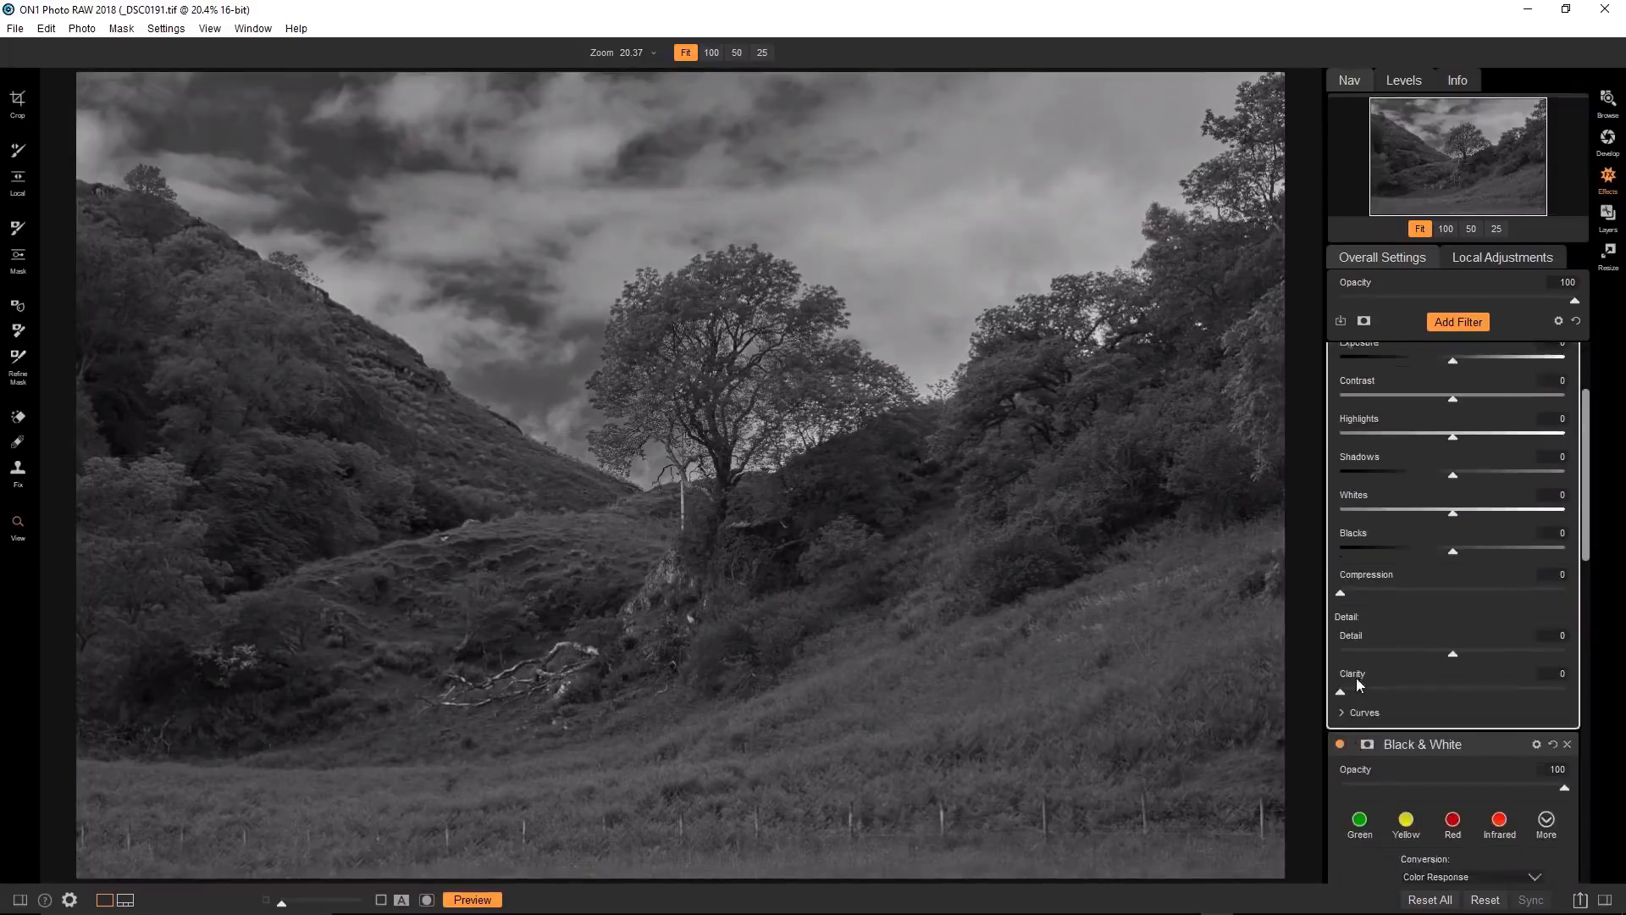
left_click(1343, 704)
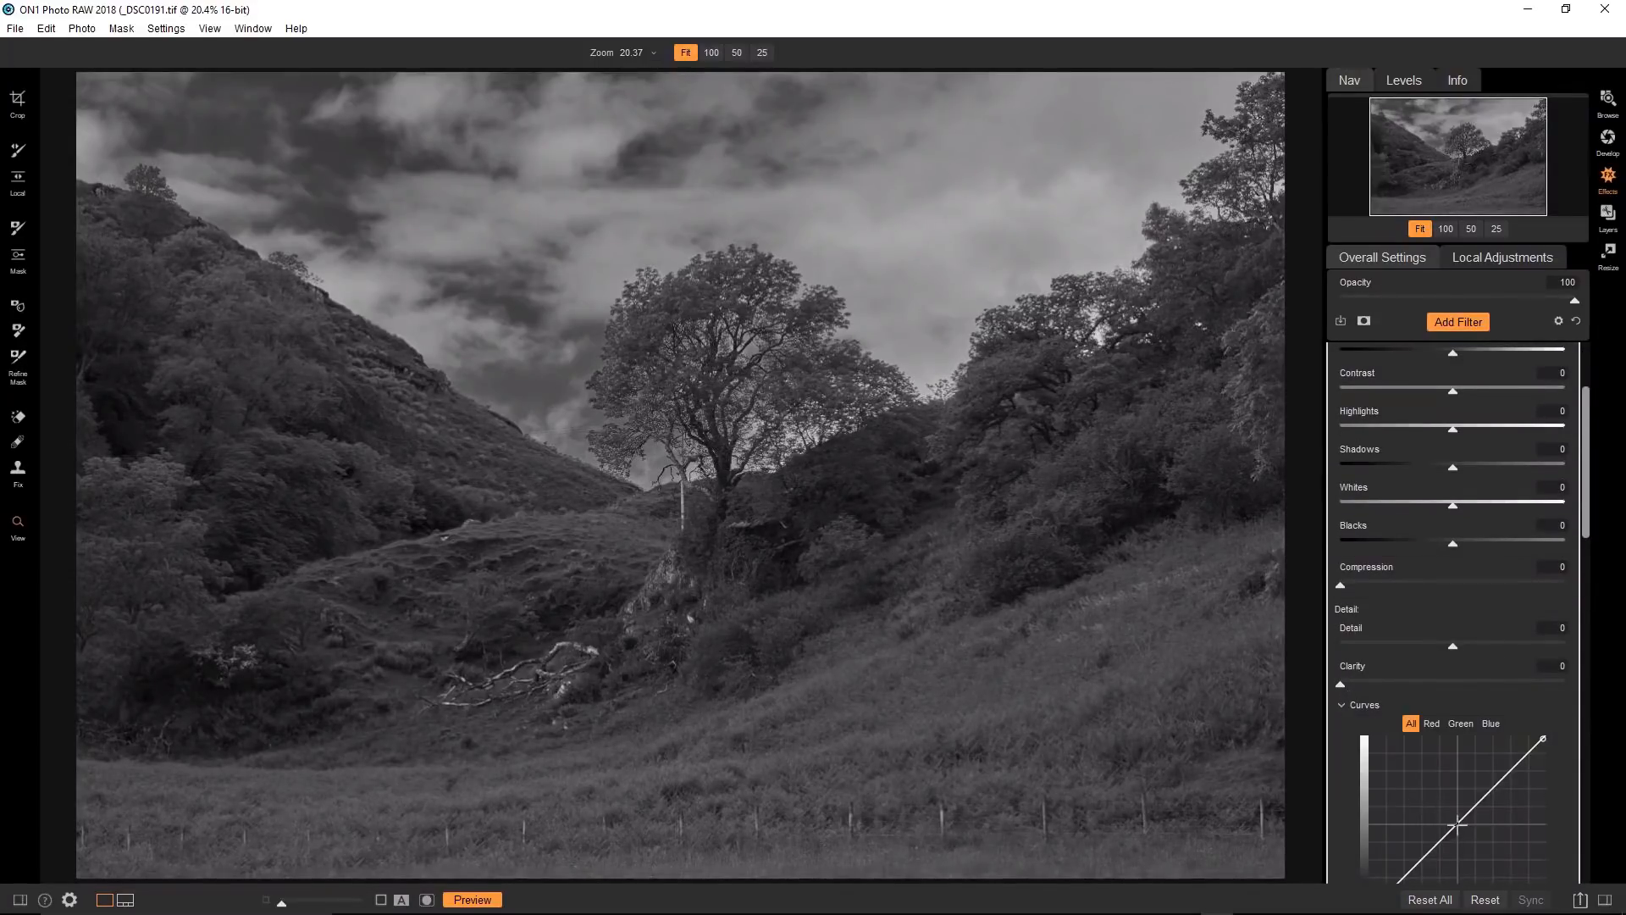
left_click(1457, 824)
left_click_drag(1457, 828, 1459, 840)
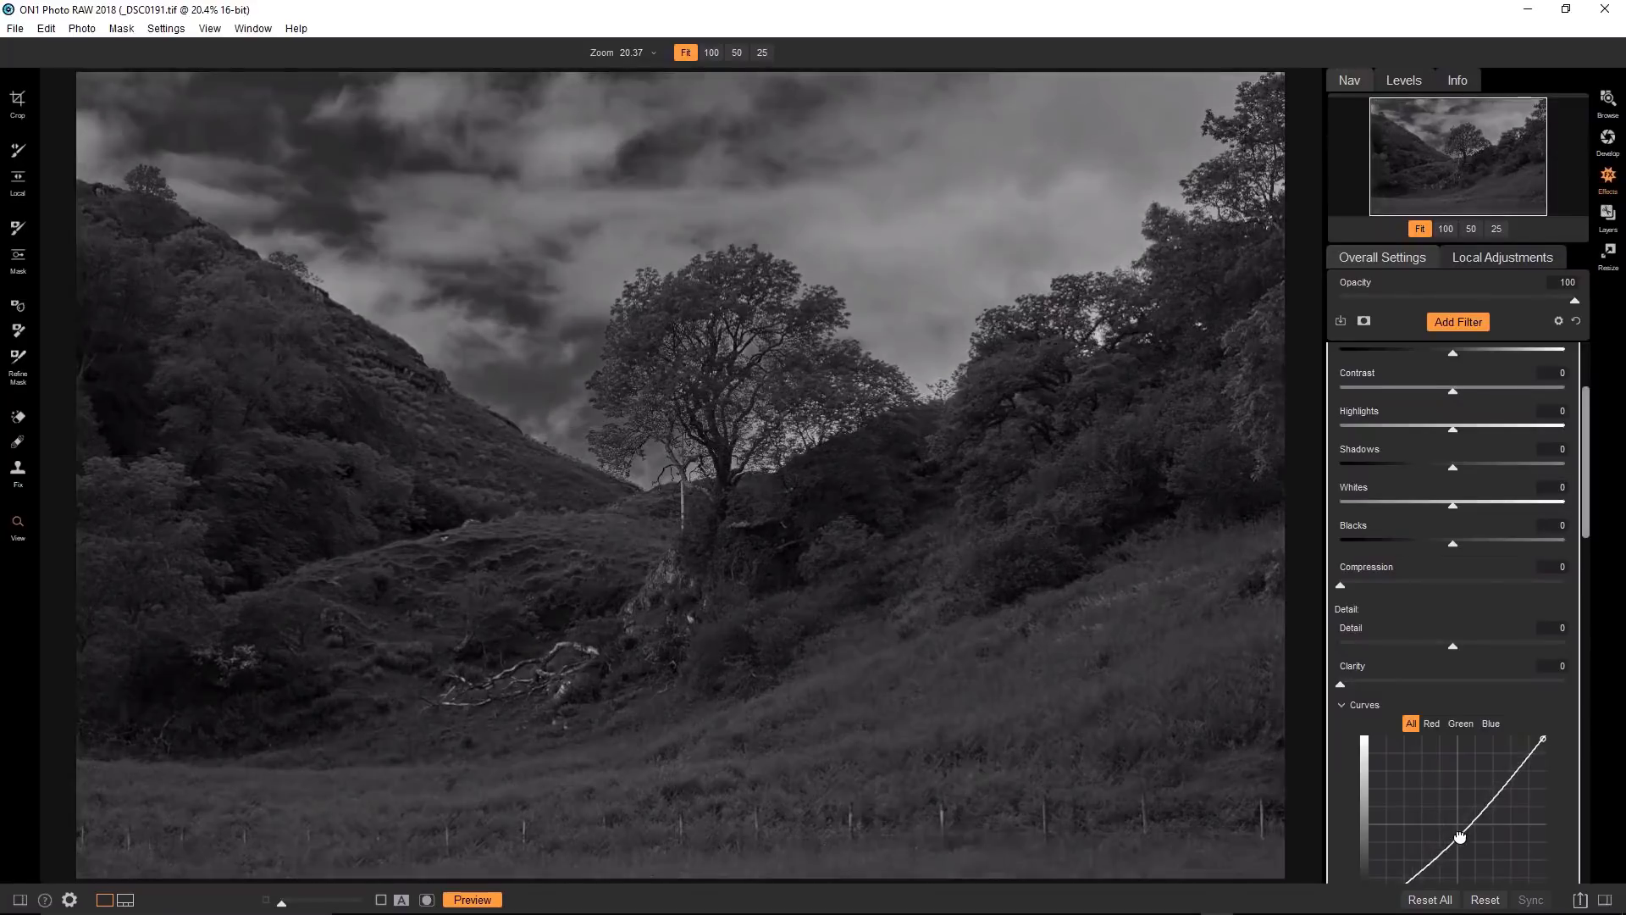
scroll(1459, 839, "down", 2)
left_click_drag(1462, 744, 1459, 748)
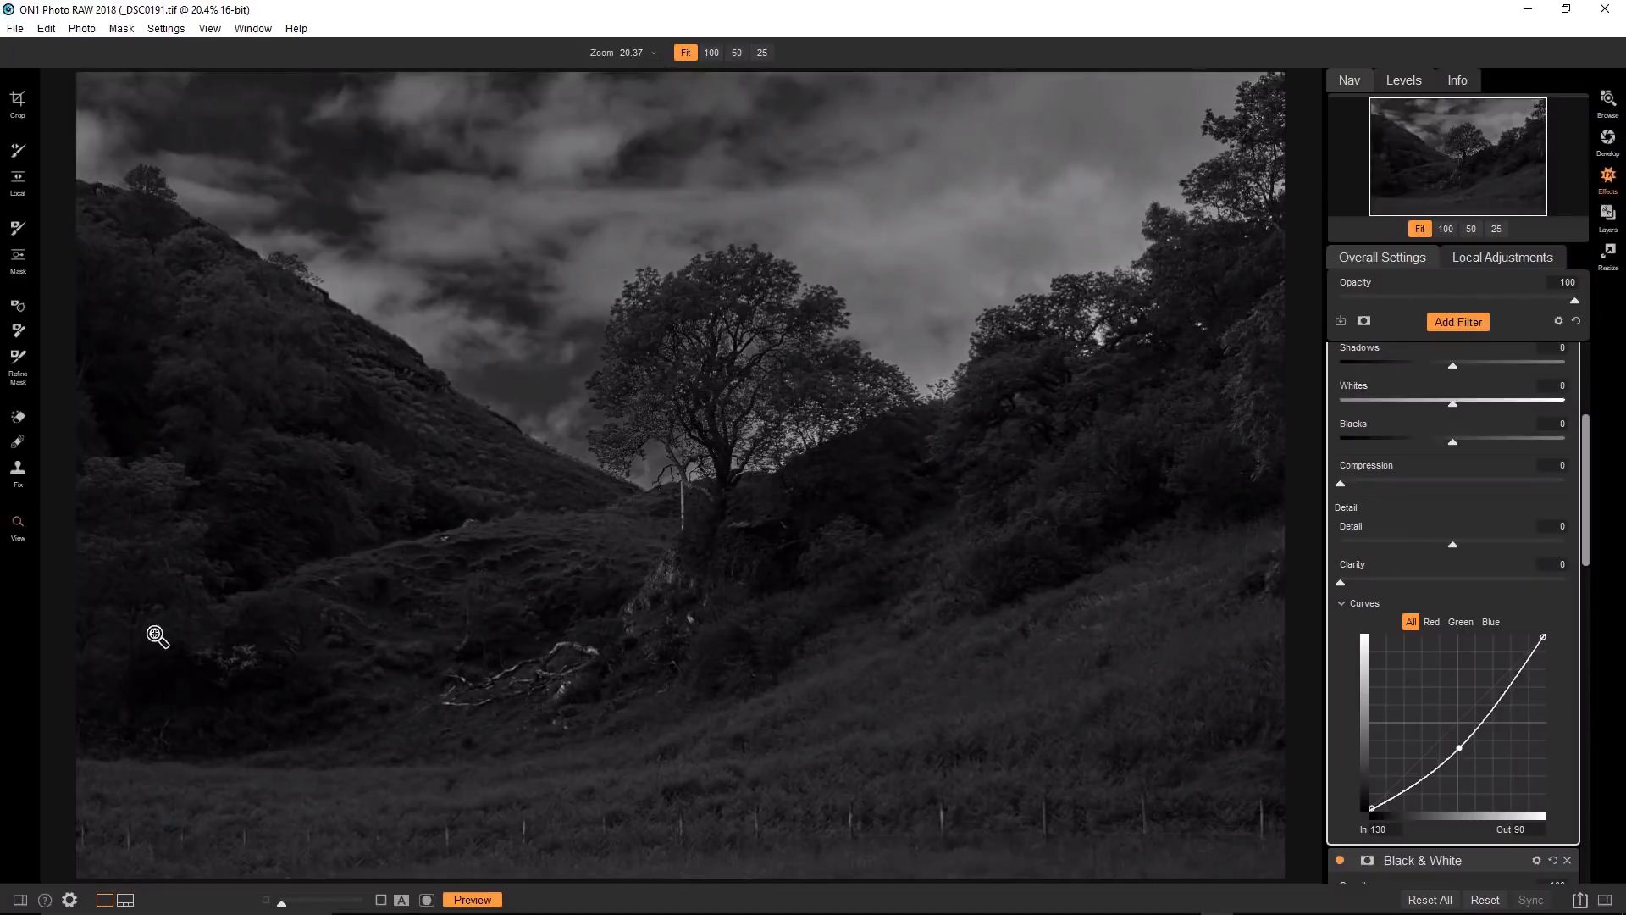
Open the Tone Enhancer filter's mask and invert it to hide the darkening.
scroll(1516, 542, "up", 3)
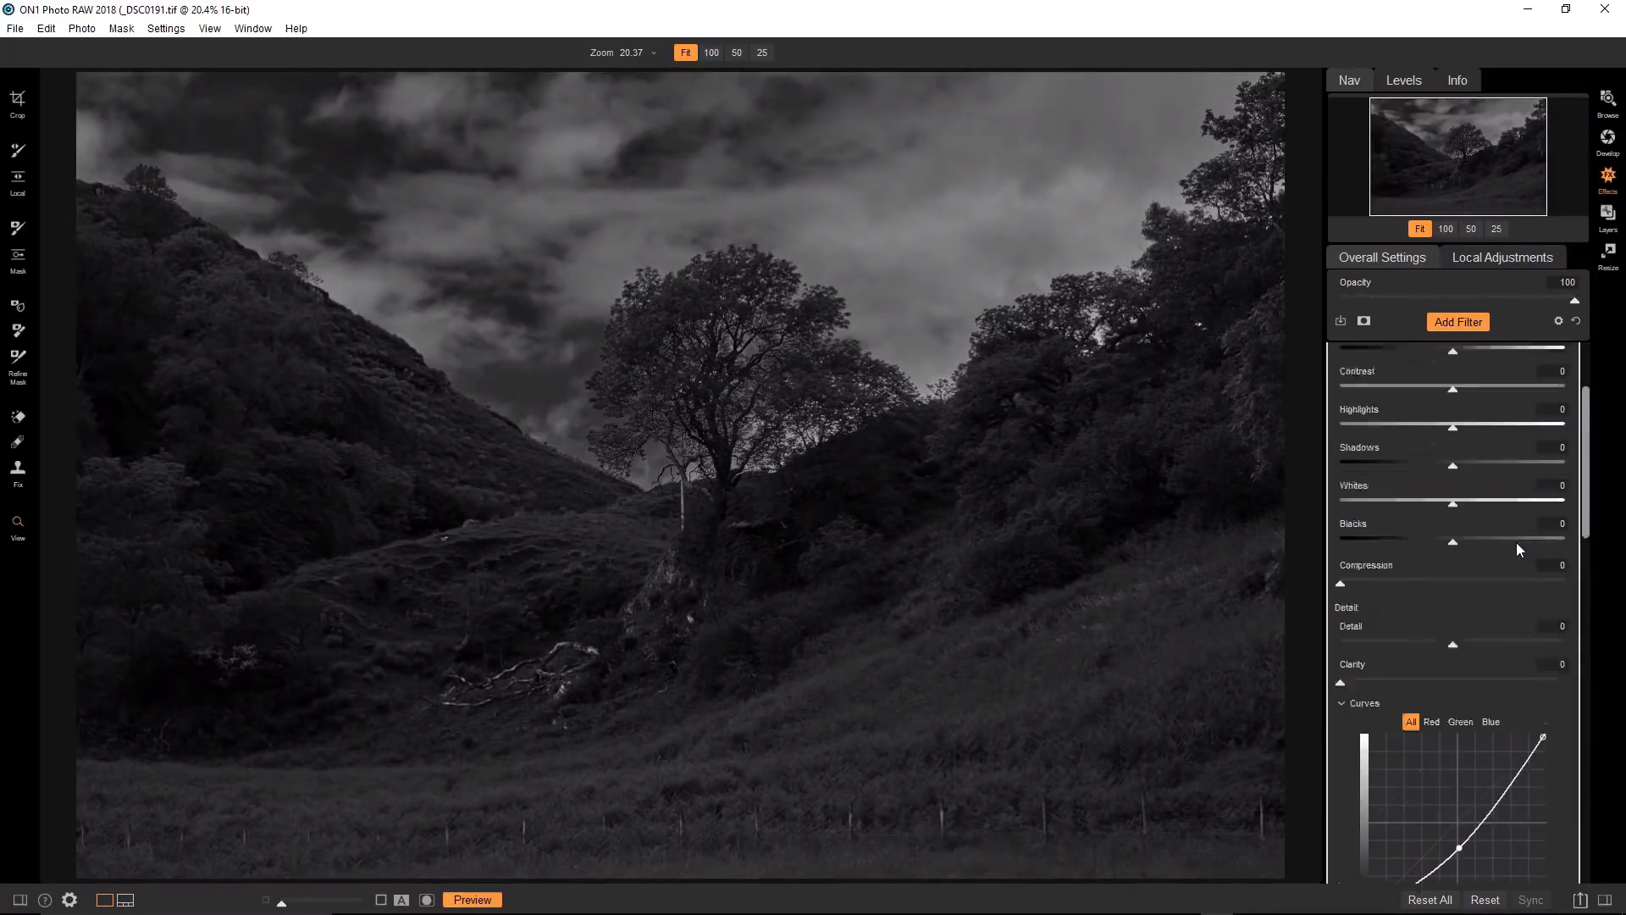
left_click(1368, 357)
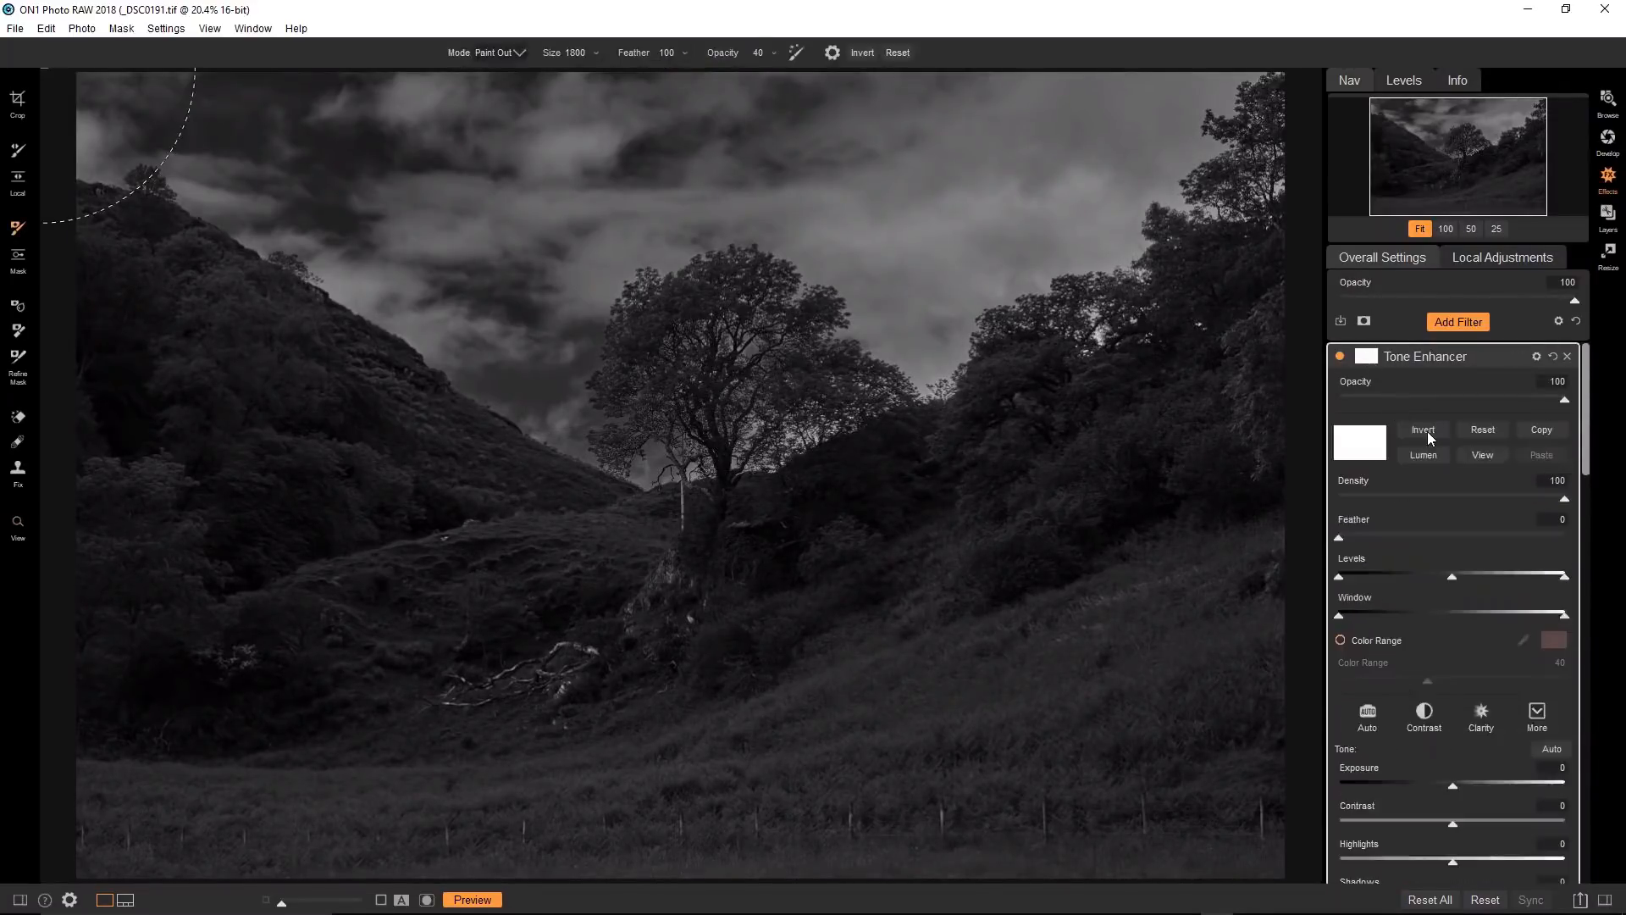
left_click(1426, 430)
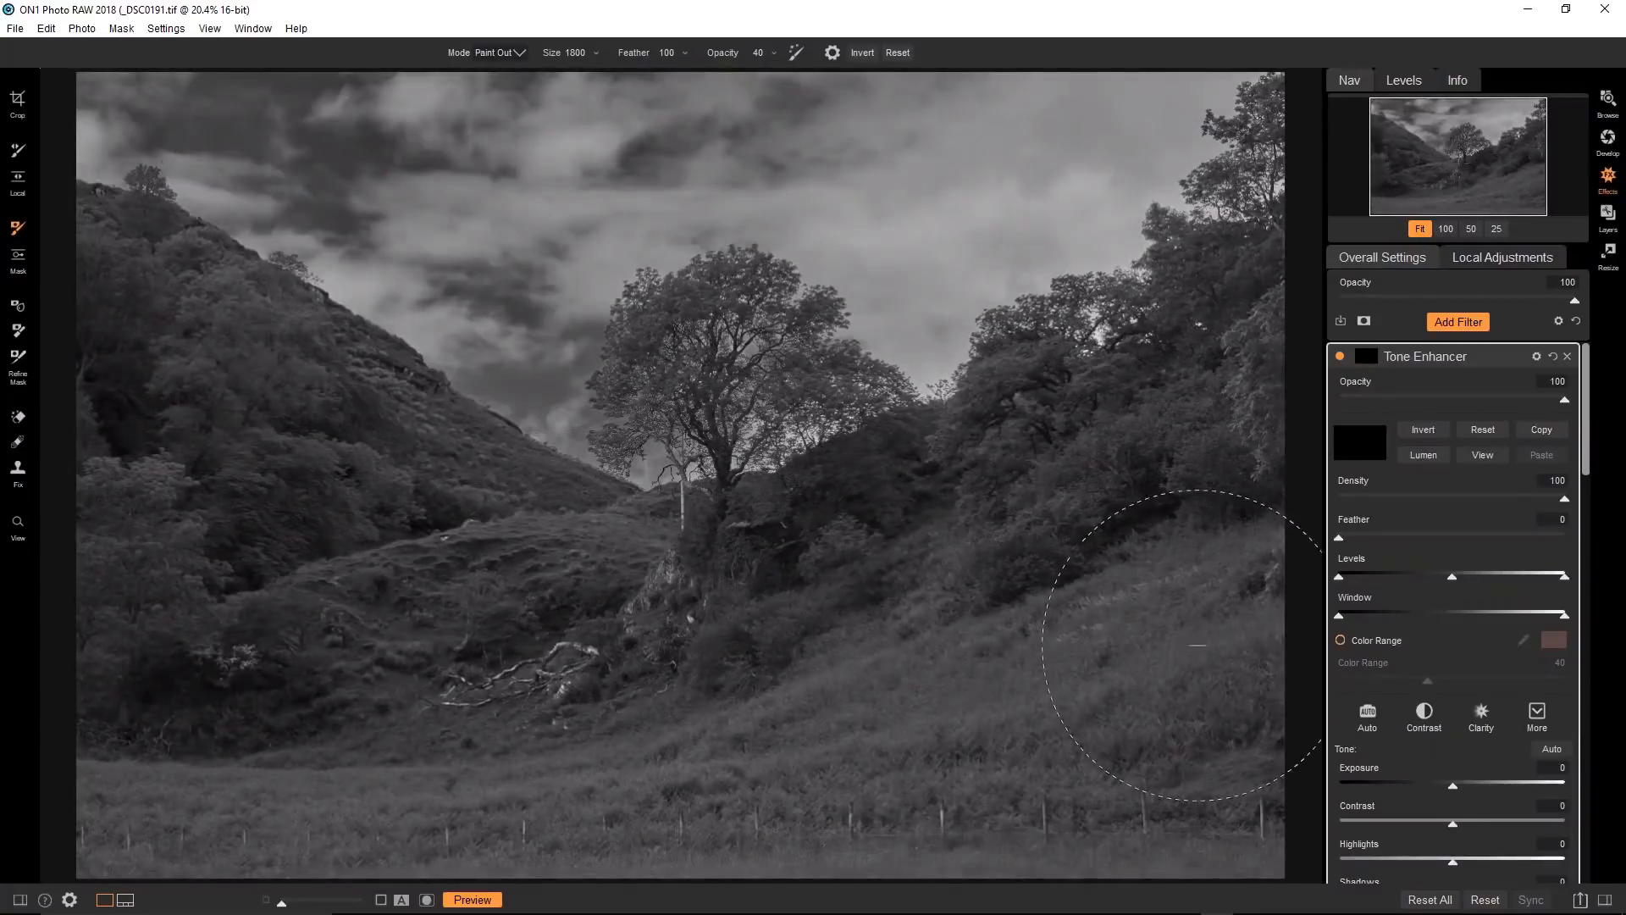
Set the masking brush to Paint In with opacity 20 and size 150, and paint the darkening into parts of the hillside.
key("bracketleft")
key("bracketleft")
key("x")
key("2")
key("[")
key("bracketleft")
key("bracketleft")
key("bracketleft")
key("bracketleft")
Compare the photo with the masked Tone Enhancer filter switched off and on several times.
left_click(1342, 357)
left_click(1341, 356)
left_click(1340, 357)
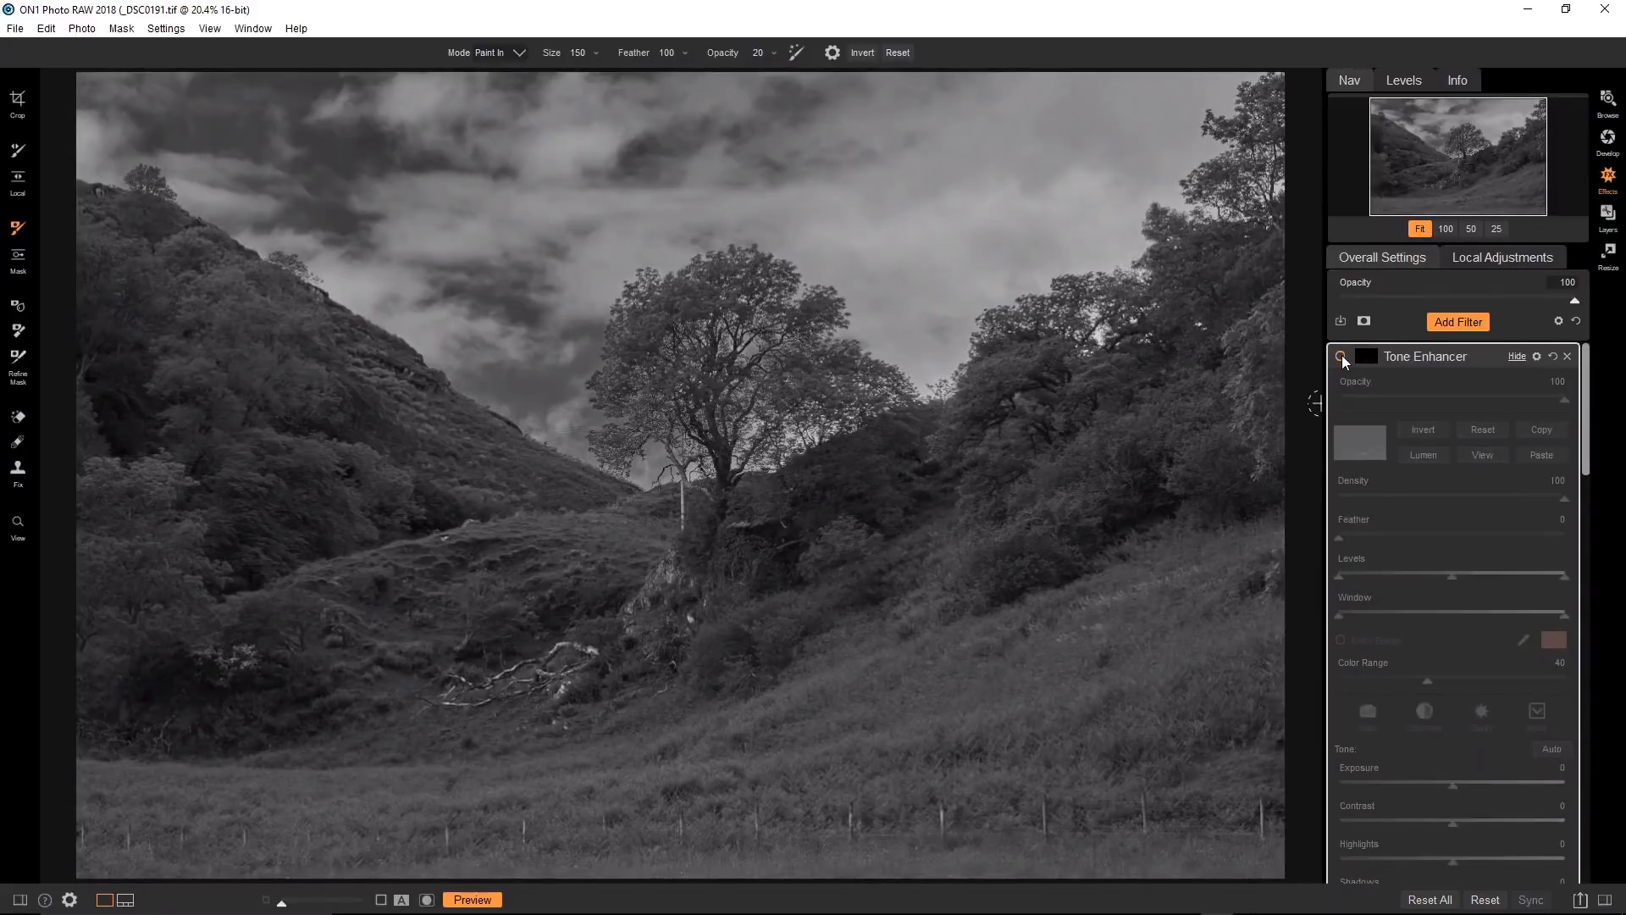
left_click(1340, 357)
left_click(1339, 356)
left_click(1339, 357)
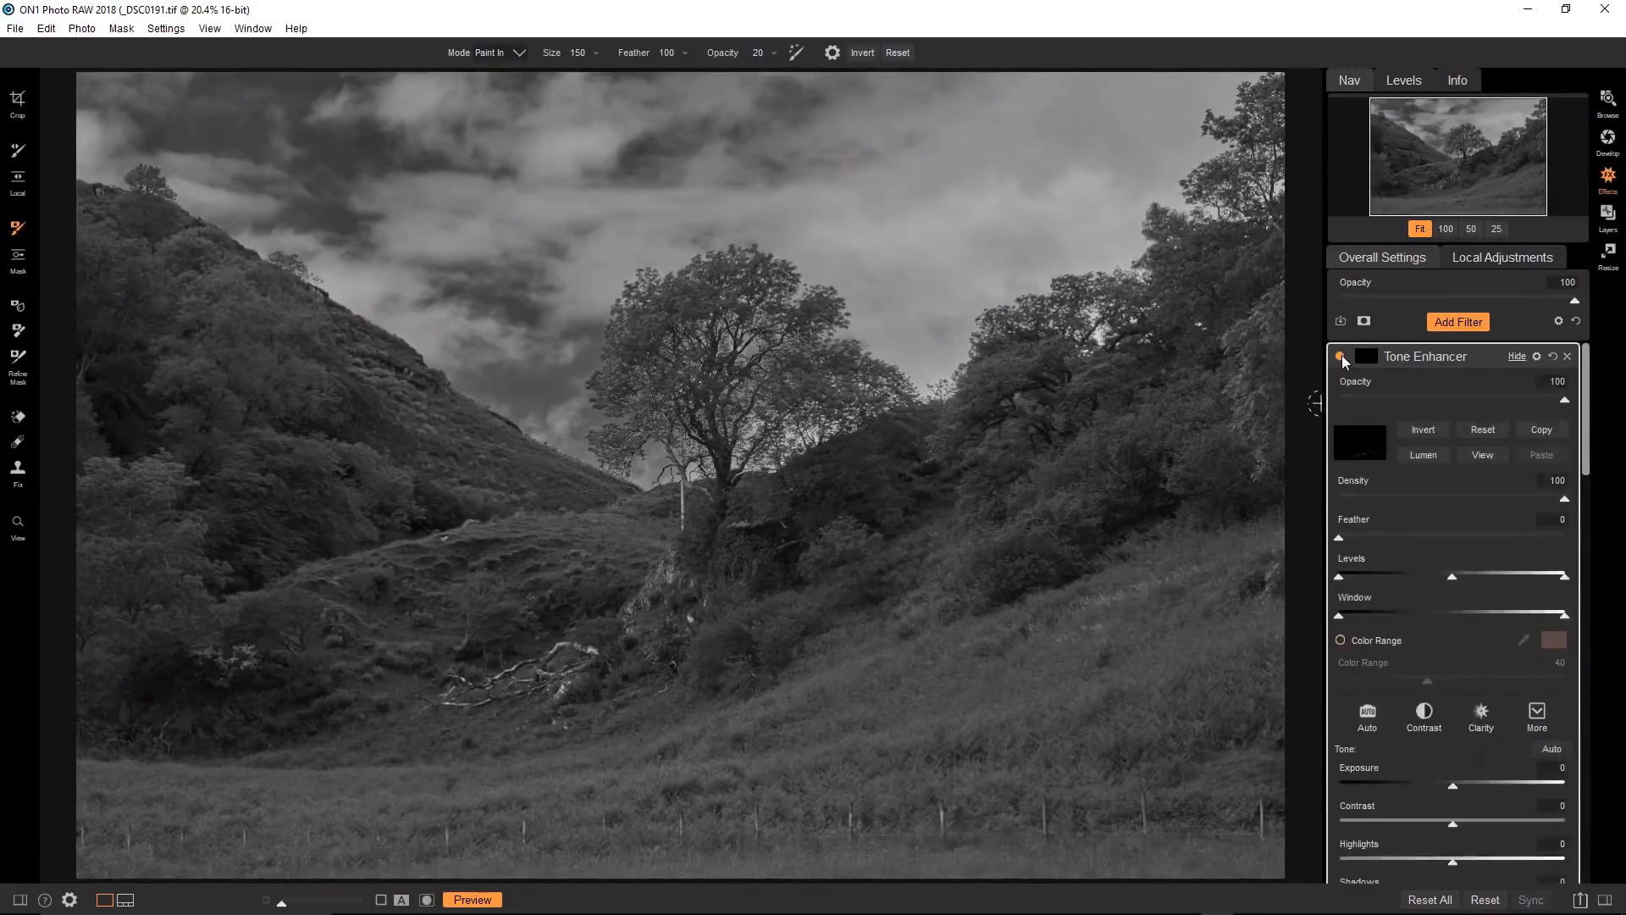
left_click(1340, 355)
left_click(1341, 354)
View the painted Tone Enhancer mask, collapse the filter's settings, and check its effect by switching it off and on.
left_click(1481, 455)
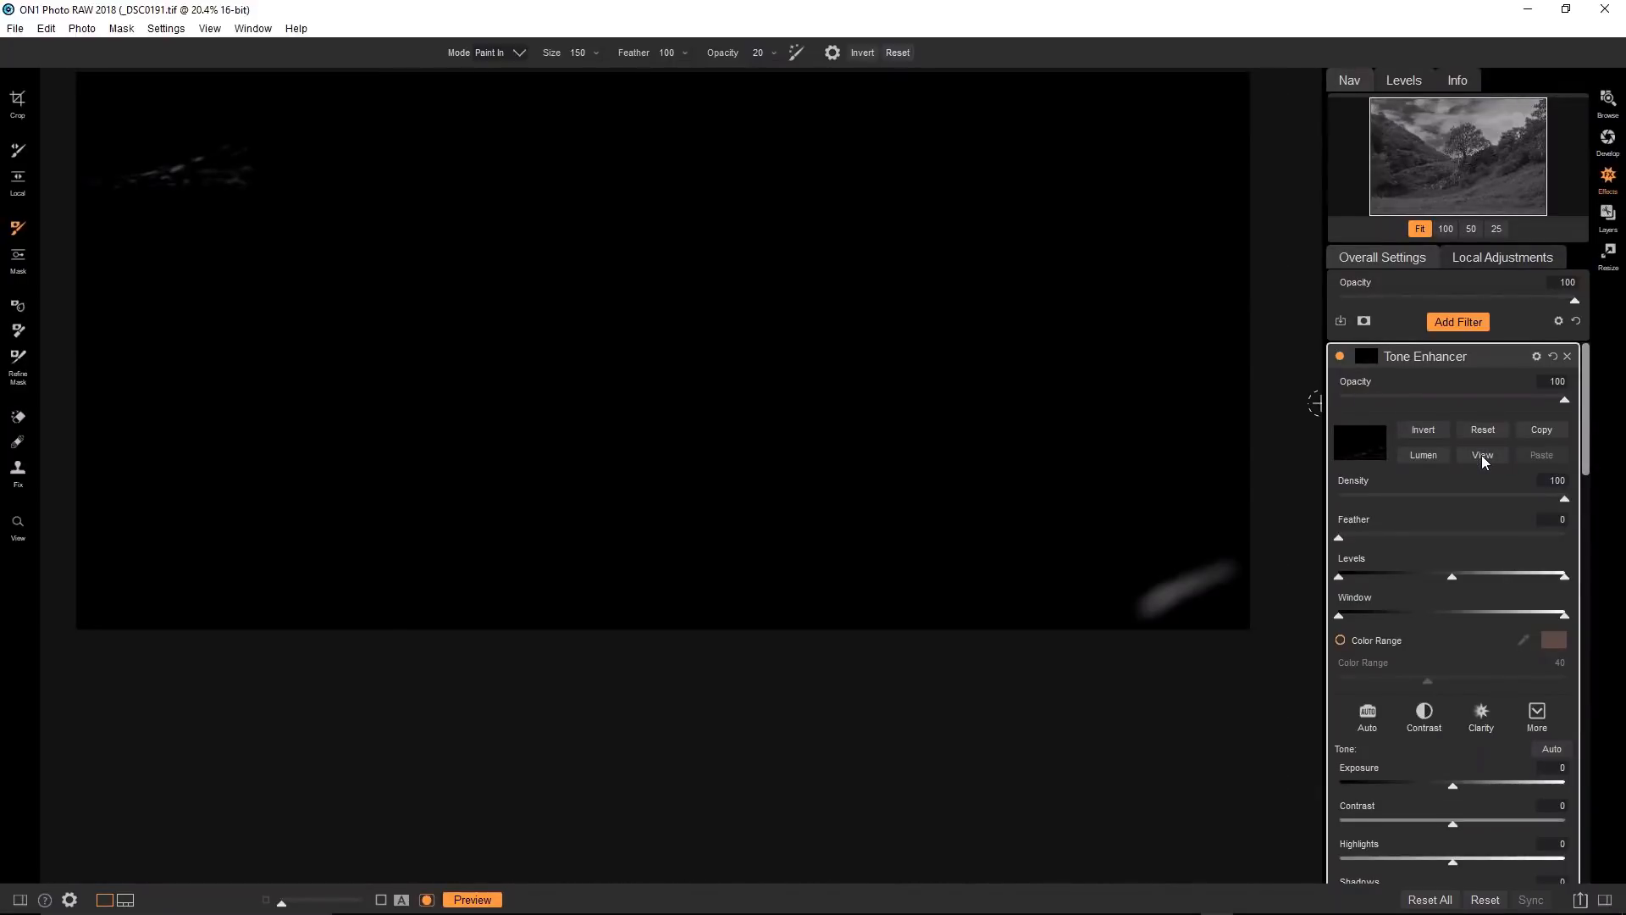
left_click(1482, 455)
left_click(1340, 357)
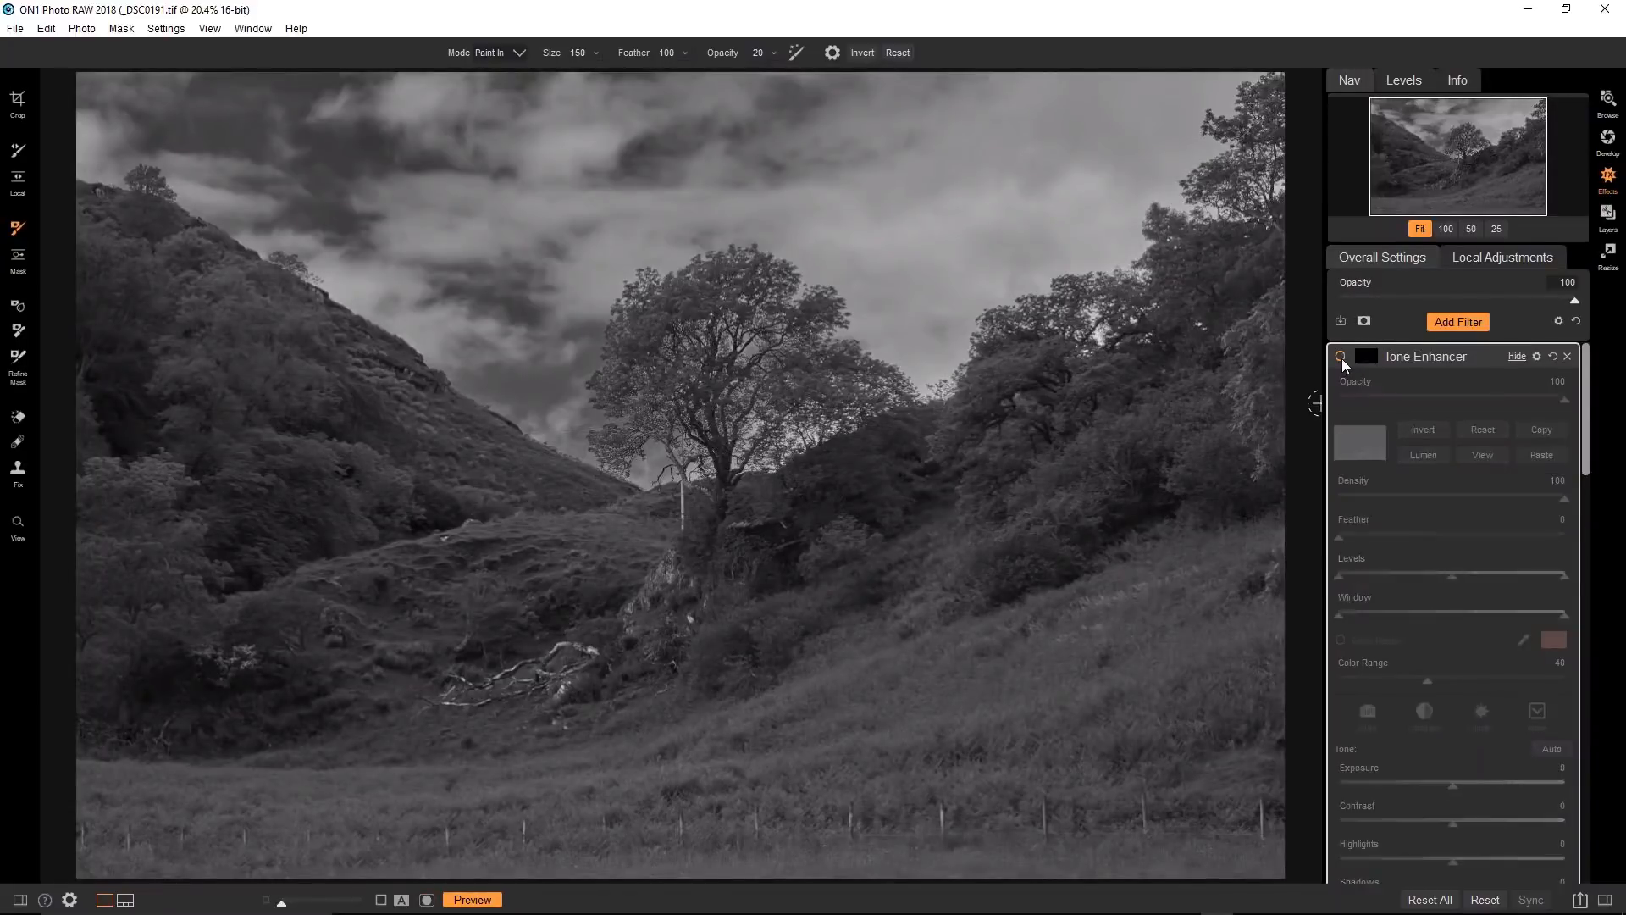
left_click(1341, 356)
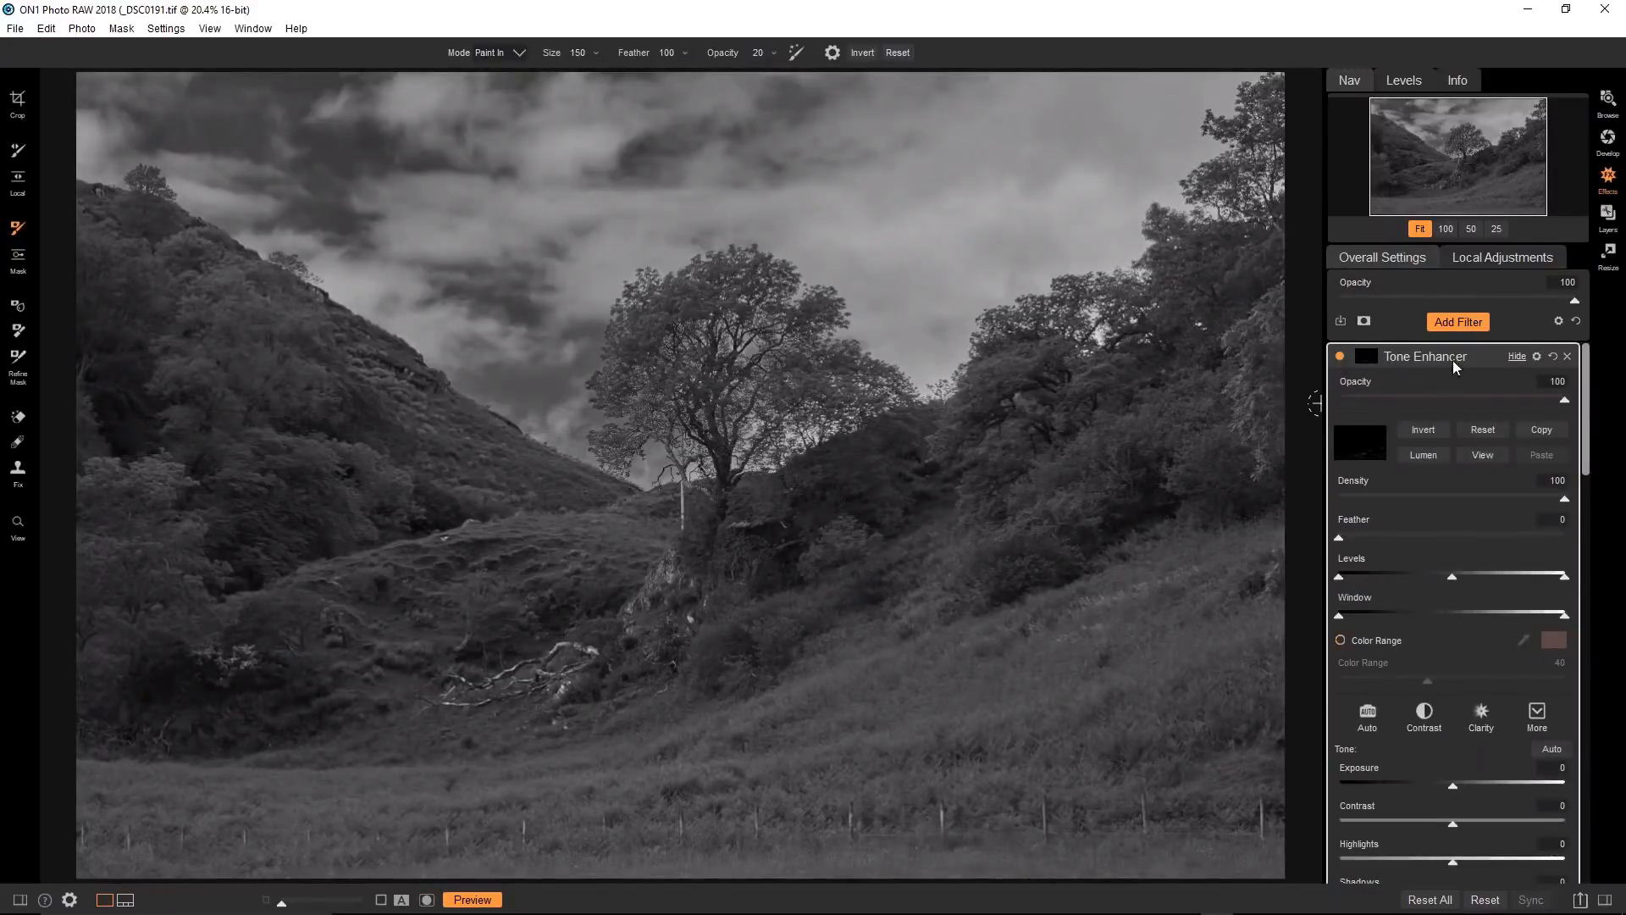
double_click(1452, 359)
left_click(1342, 356)
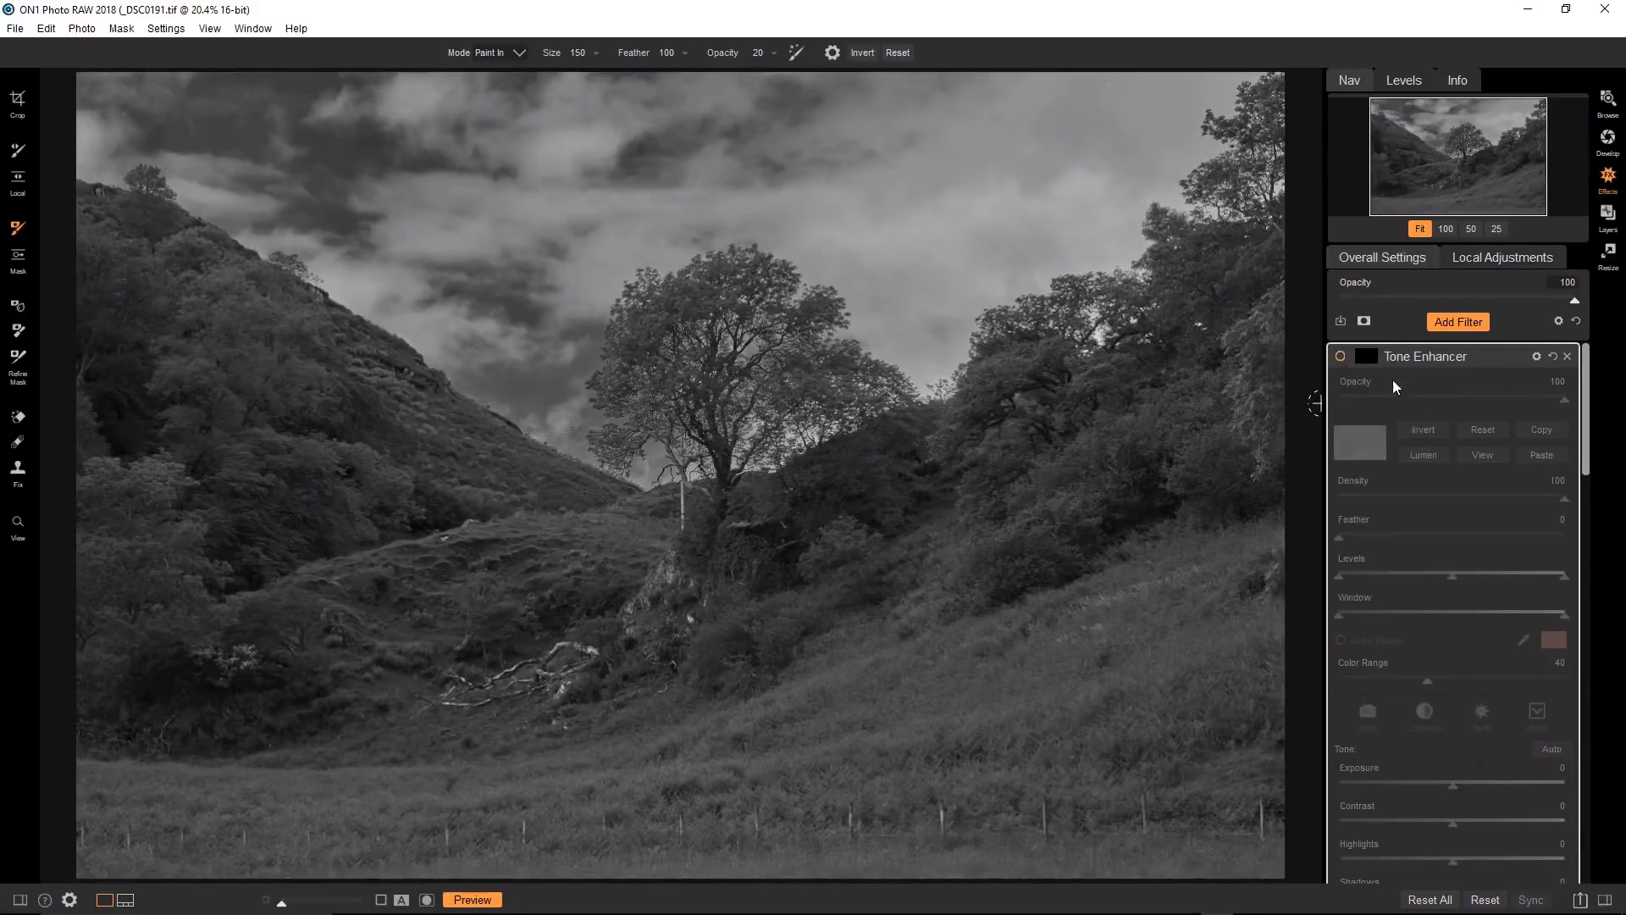
left_click(1342, 358)
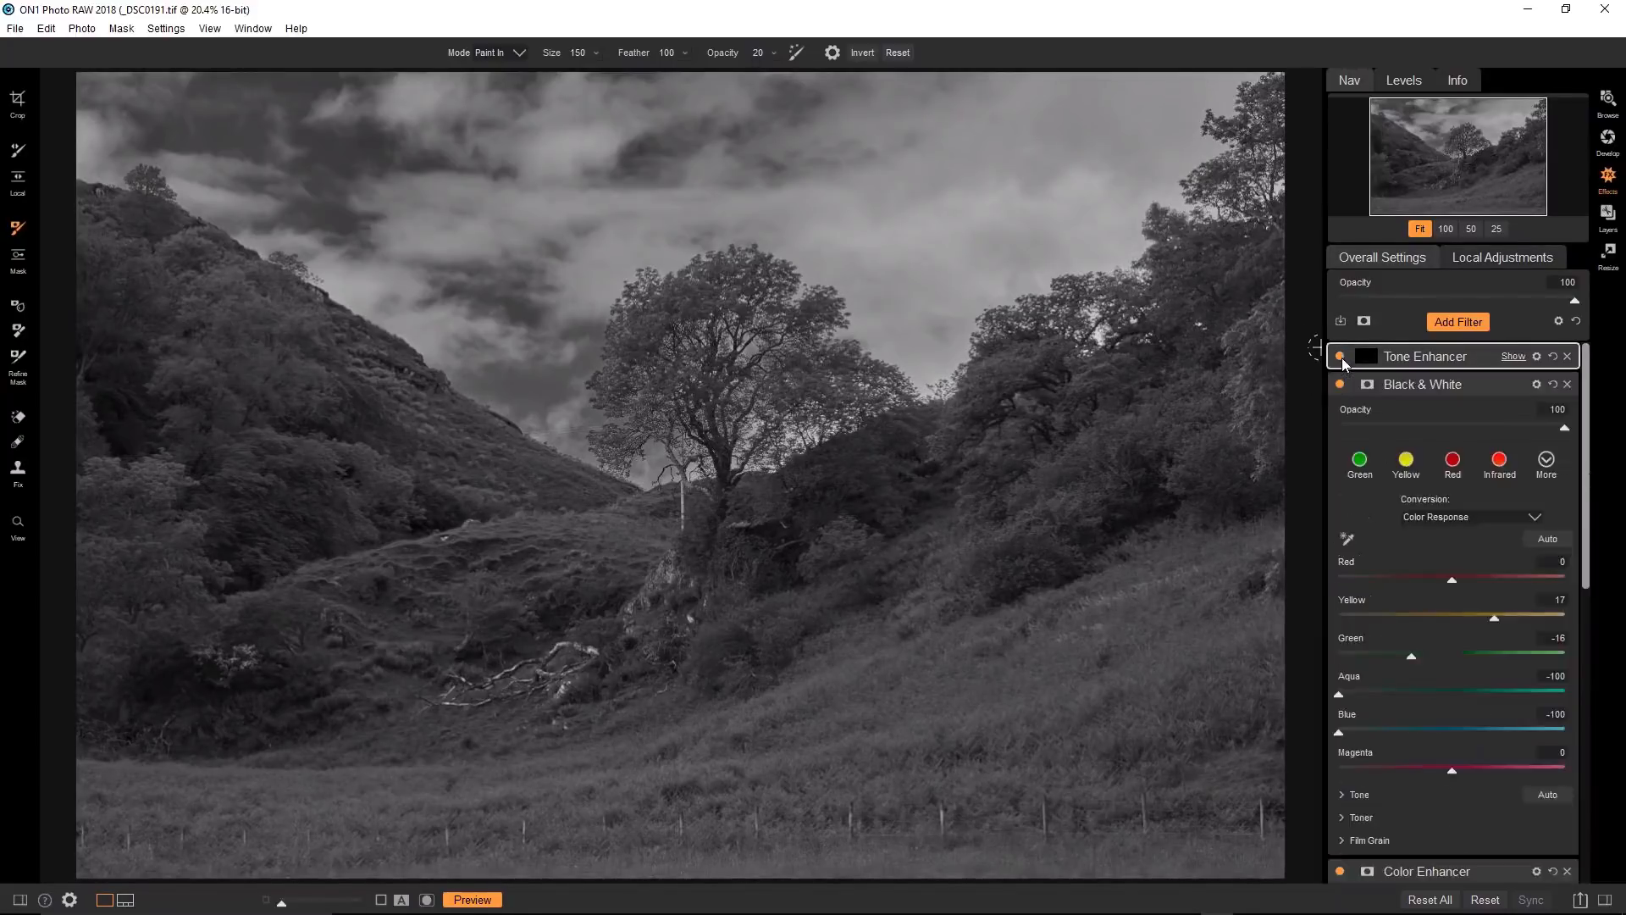
Inspect the painted mask of the existing Tone Enhancer filter and remove that filter from the stack.
left_click(1471, 364)
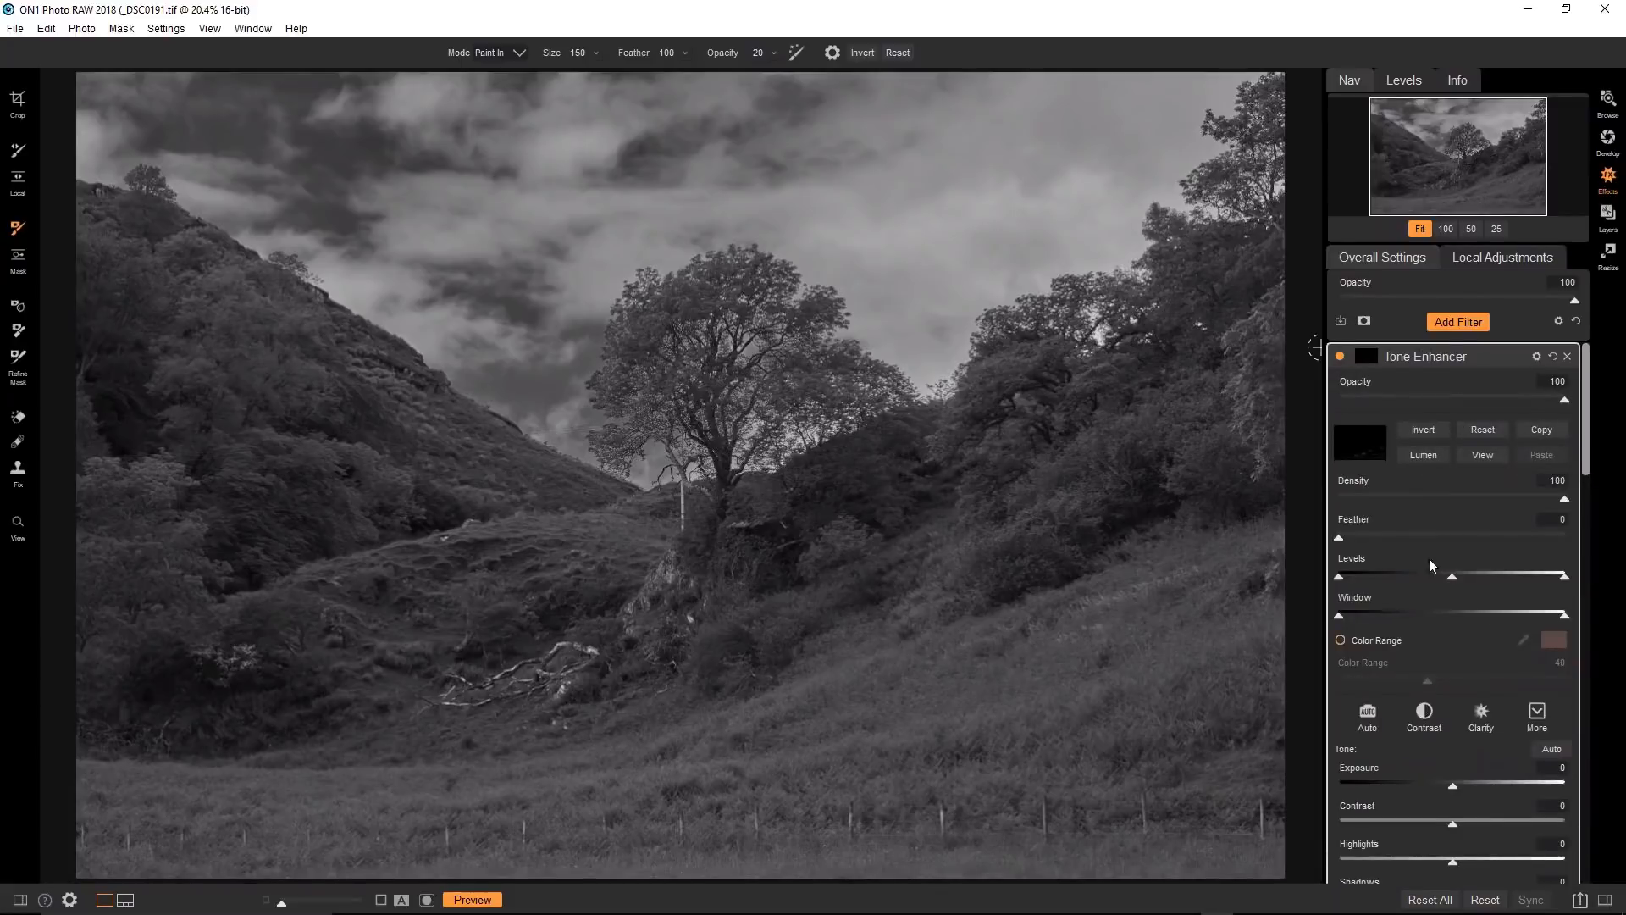
left_click(1474, 455)
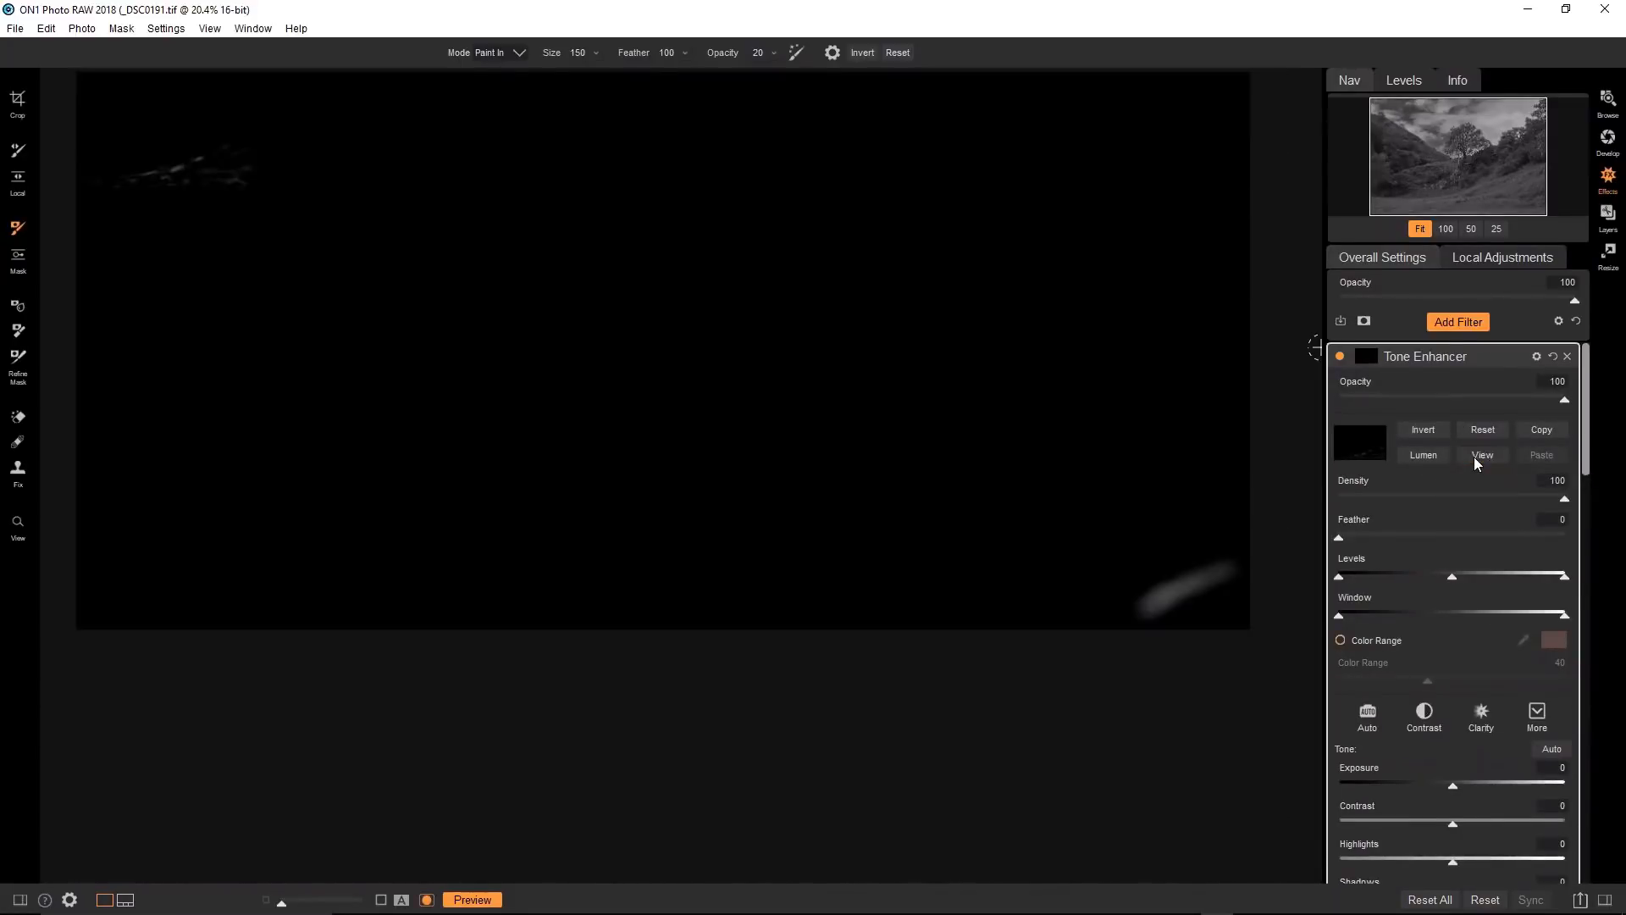
left_click(1474, 456)
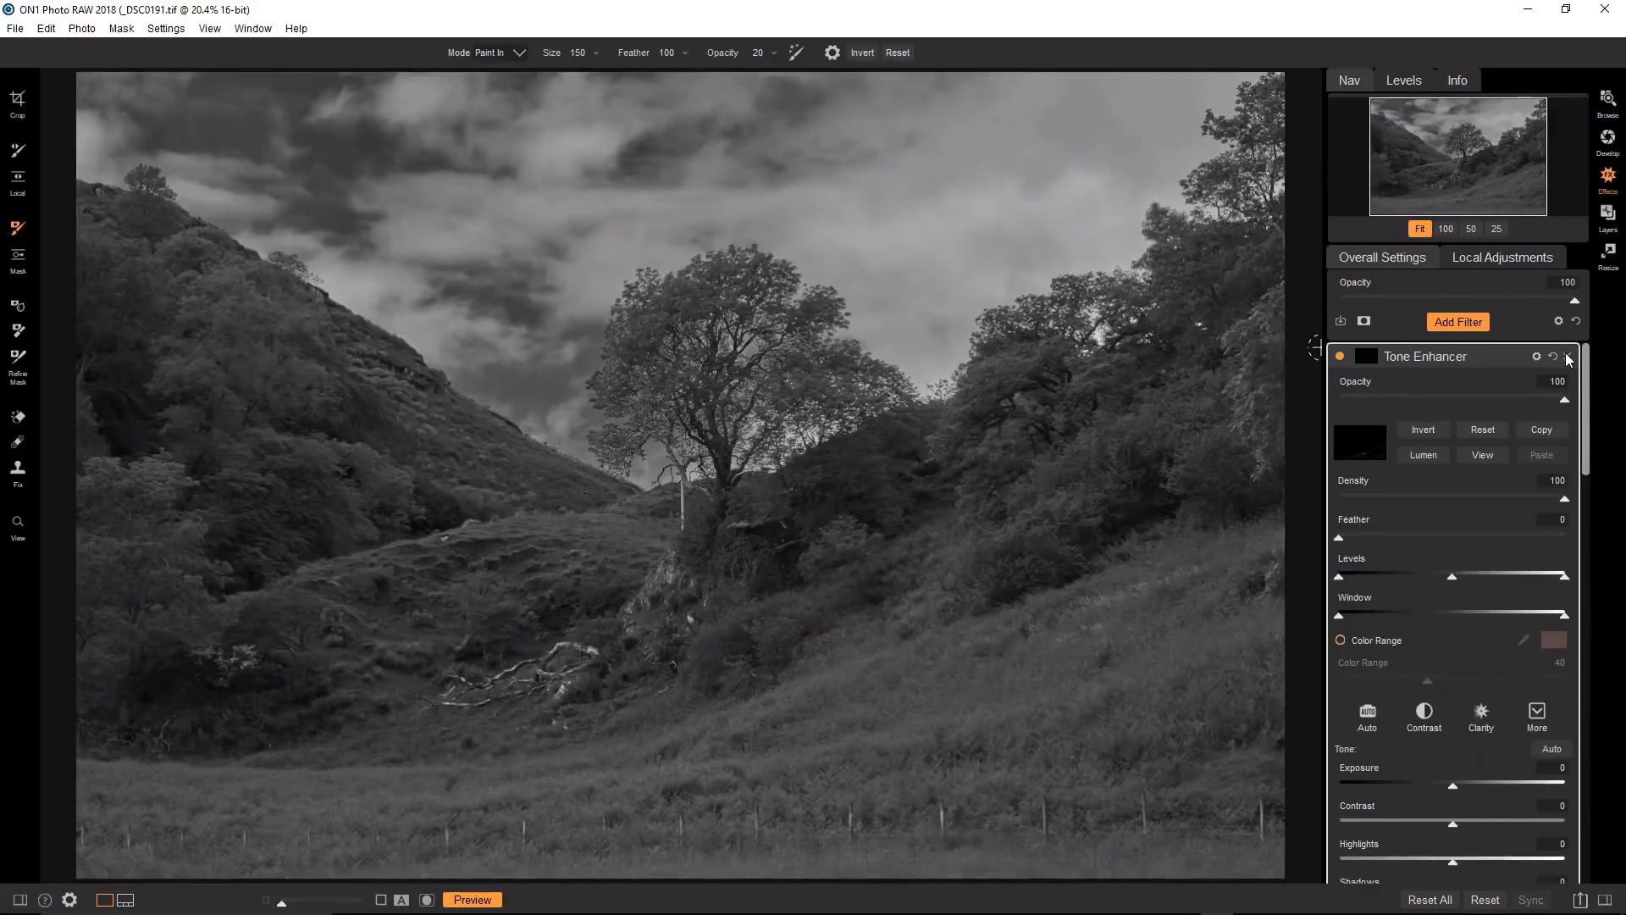
left_click(1567, 357)
Add a new Tone Enhancer filter and lower the middle of its curve to In 134, Out 90.
left_click(1458, 321)
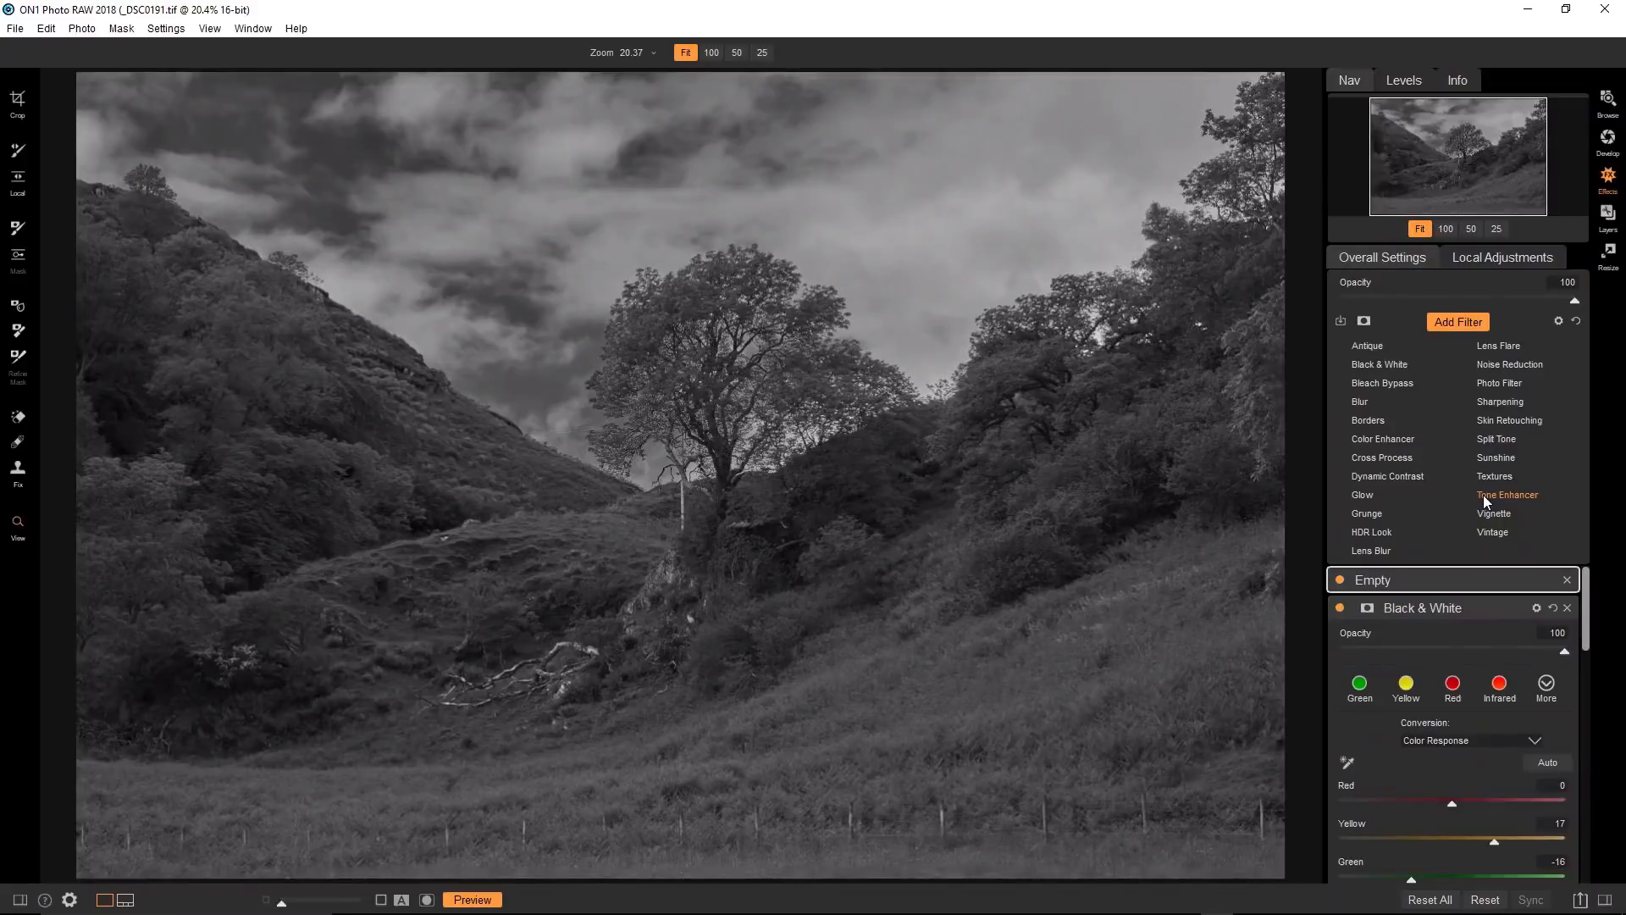
left_click(1484, 498)
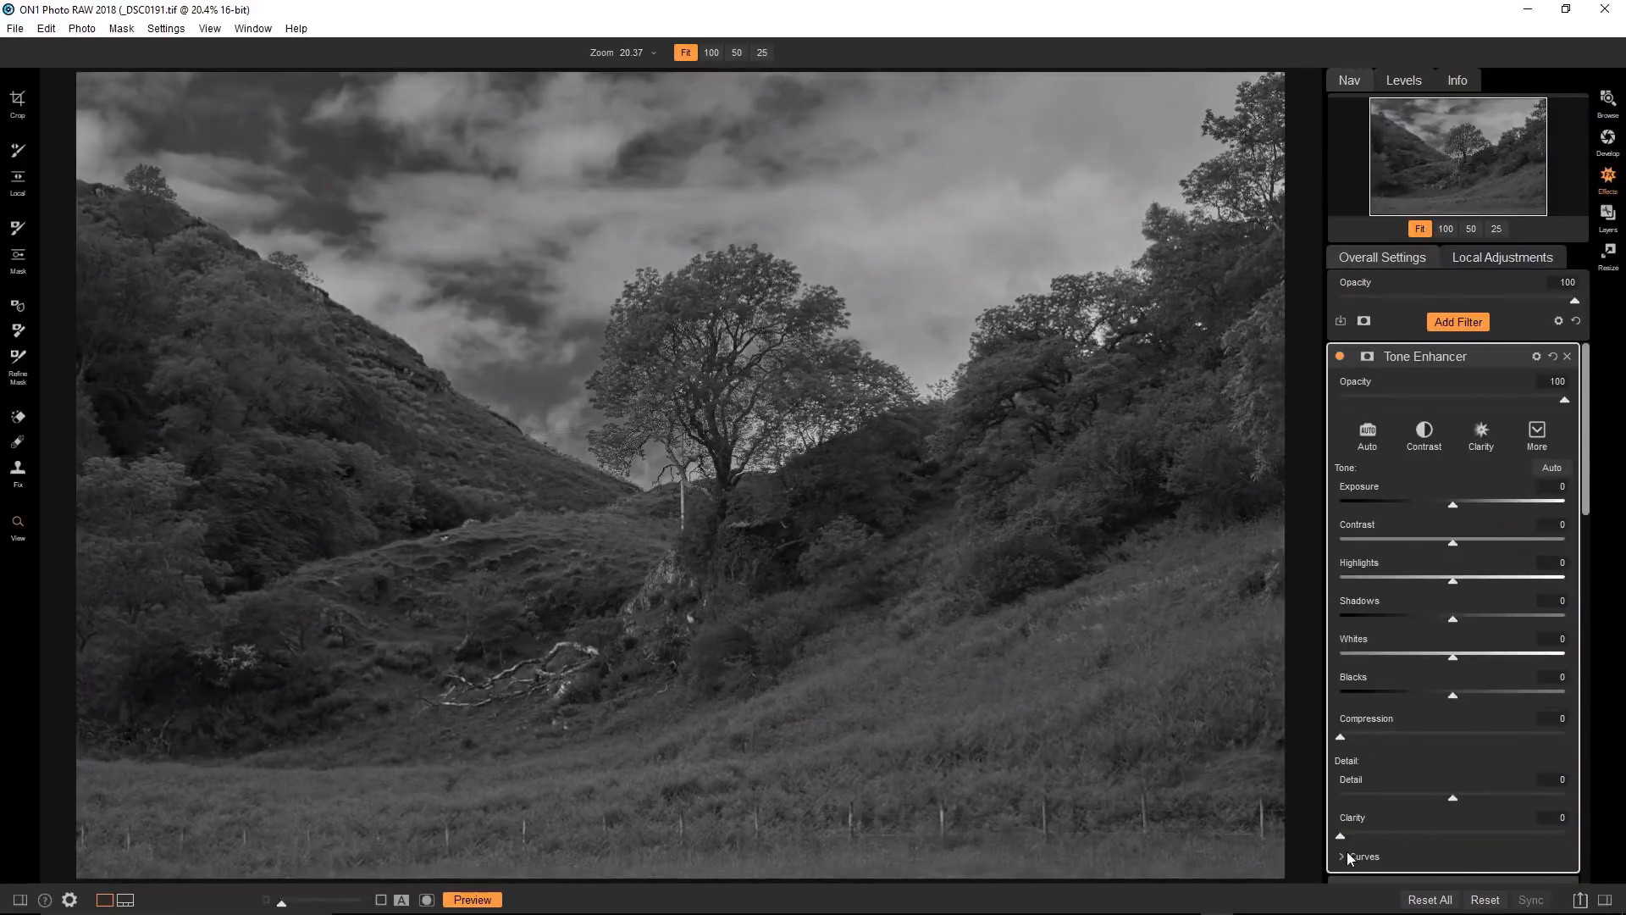
left_click(1347, 857)
scroll(1440, 735, "down", 5)
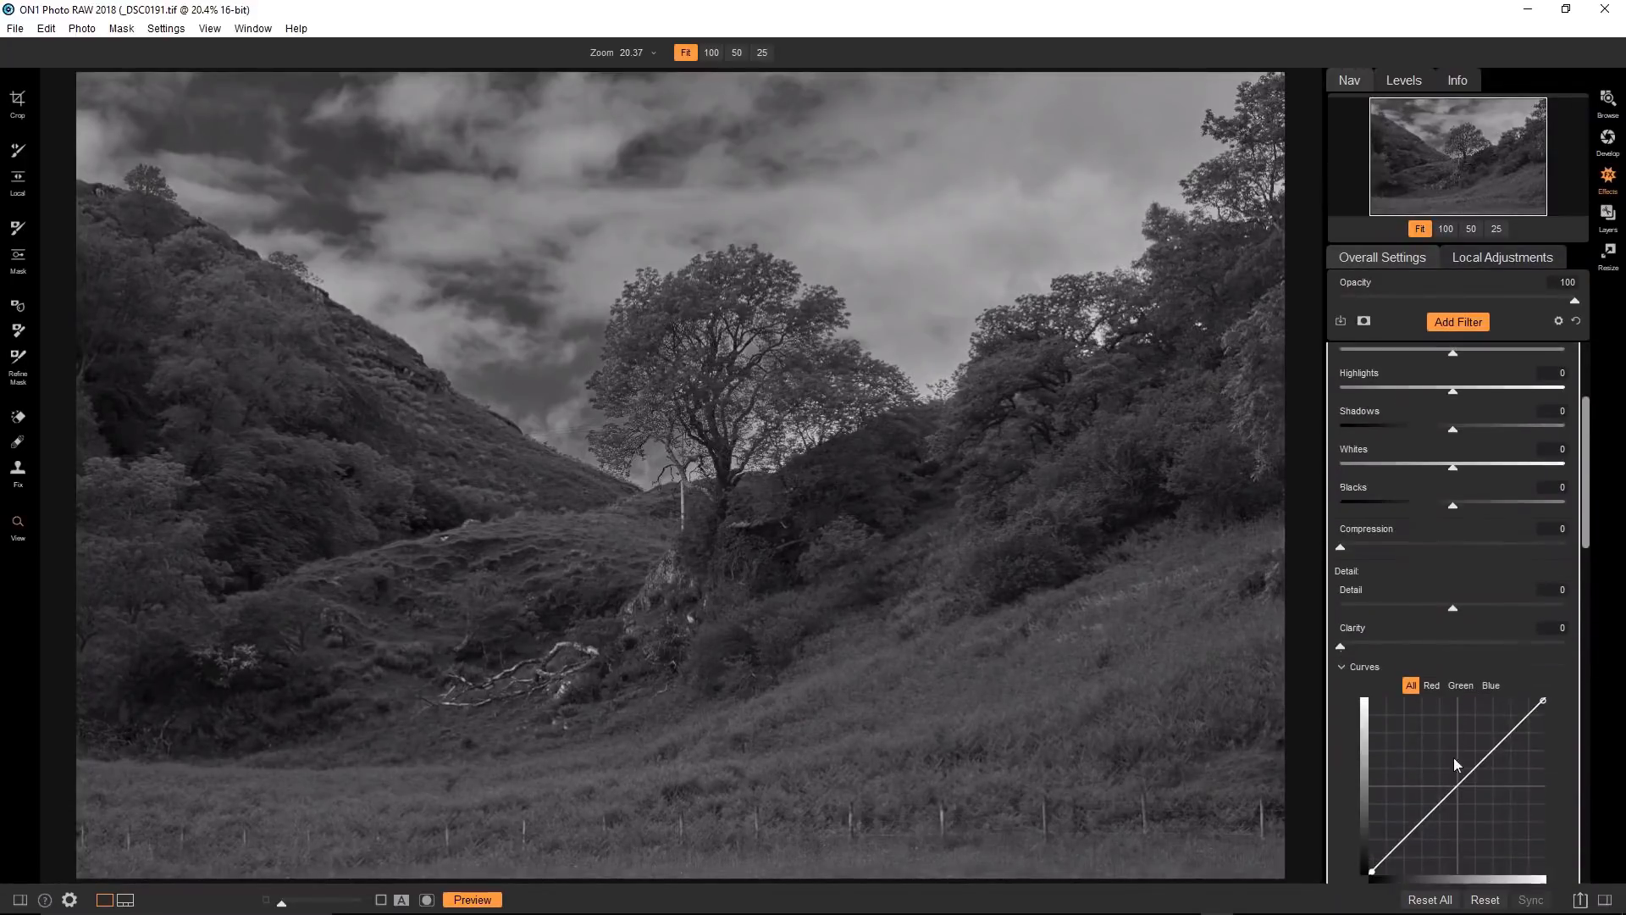
left_click_drag(1454, 773, 1461, 801)
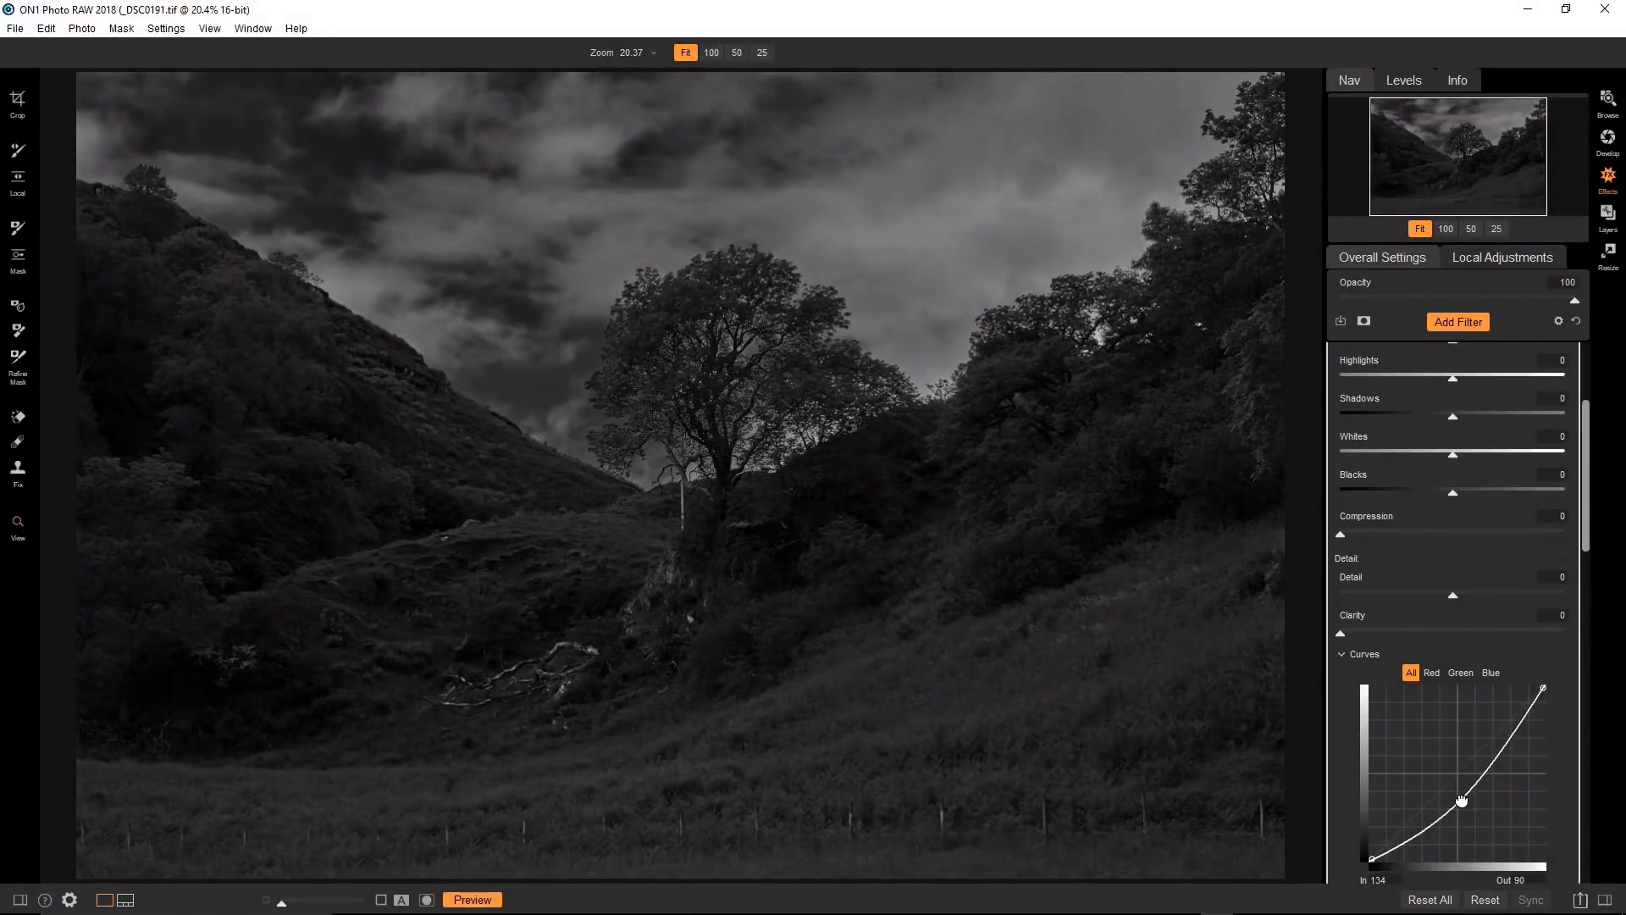
Show the mask of the new darkening Tone Enhancer filter and invert it to black.
scroll(1401, 404, "up", 3)
left_click(1369, 358)
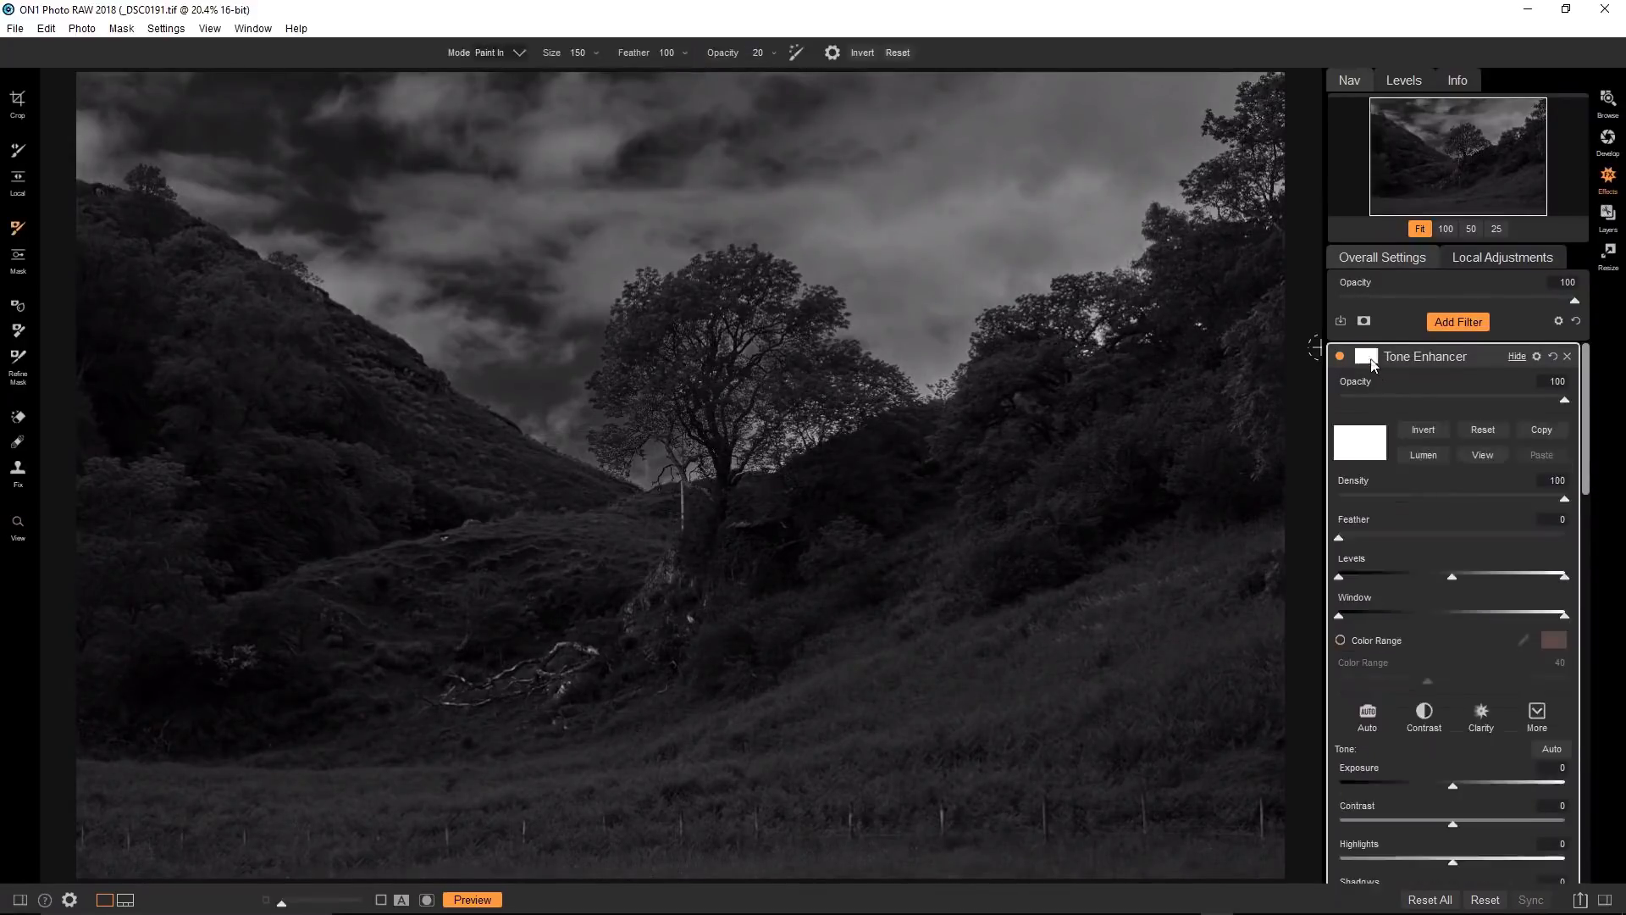
left_click(1433, 430)
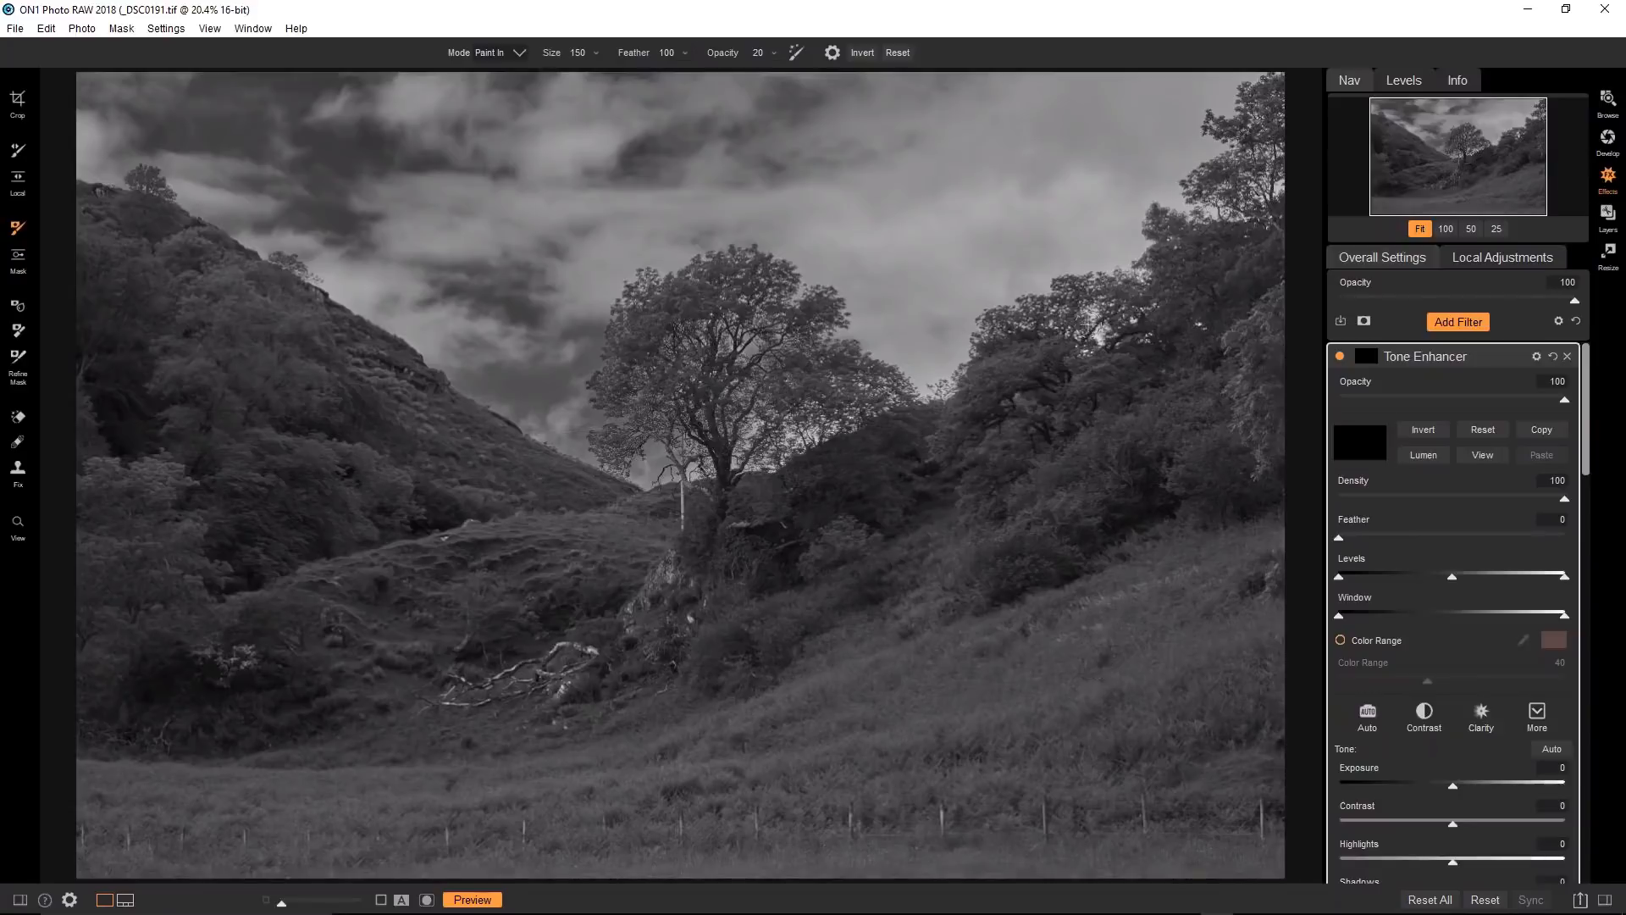
Paint the darkening into parts of the hillside with the Paint In brush at opacity 20, varying its size and ending at 125.
key("bracketright")
key("bracketright")
key("bracketleft")
key("bracketleft")
key("[")
key("[")
key("[")
key("bracketright")
key("bracketright")
key("bracketleft")
key("bracketleft")
Add another Tone Enhancer filter and raise the middle of its curve to In 133, Out 162.
left_click(1447, 323)
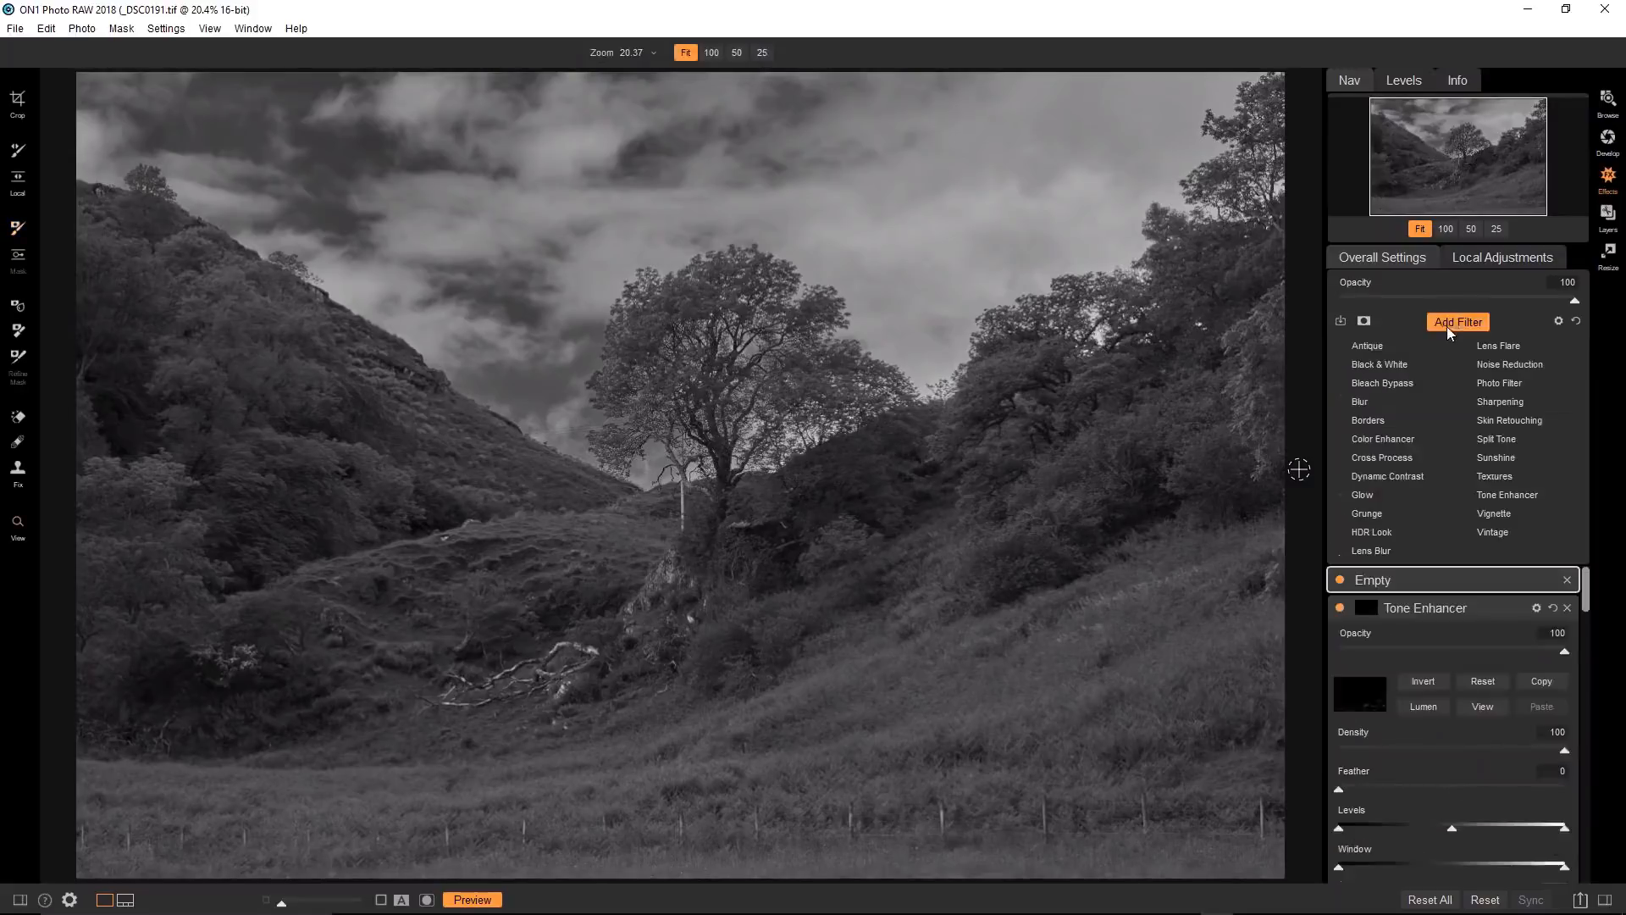
left_click(1501, 496)
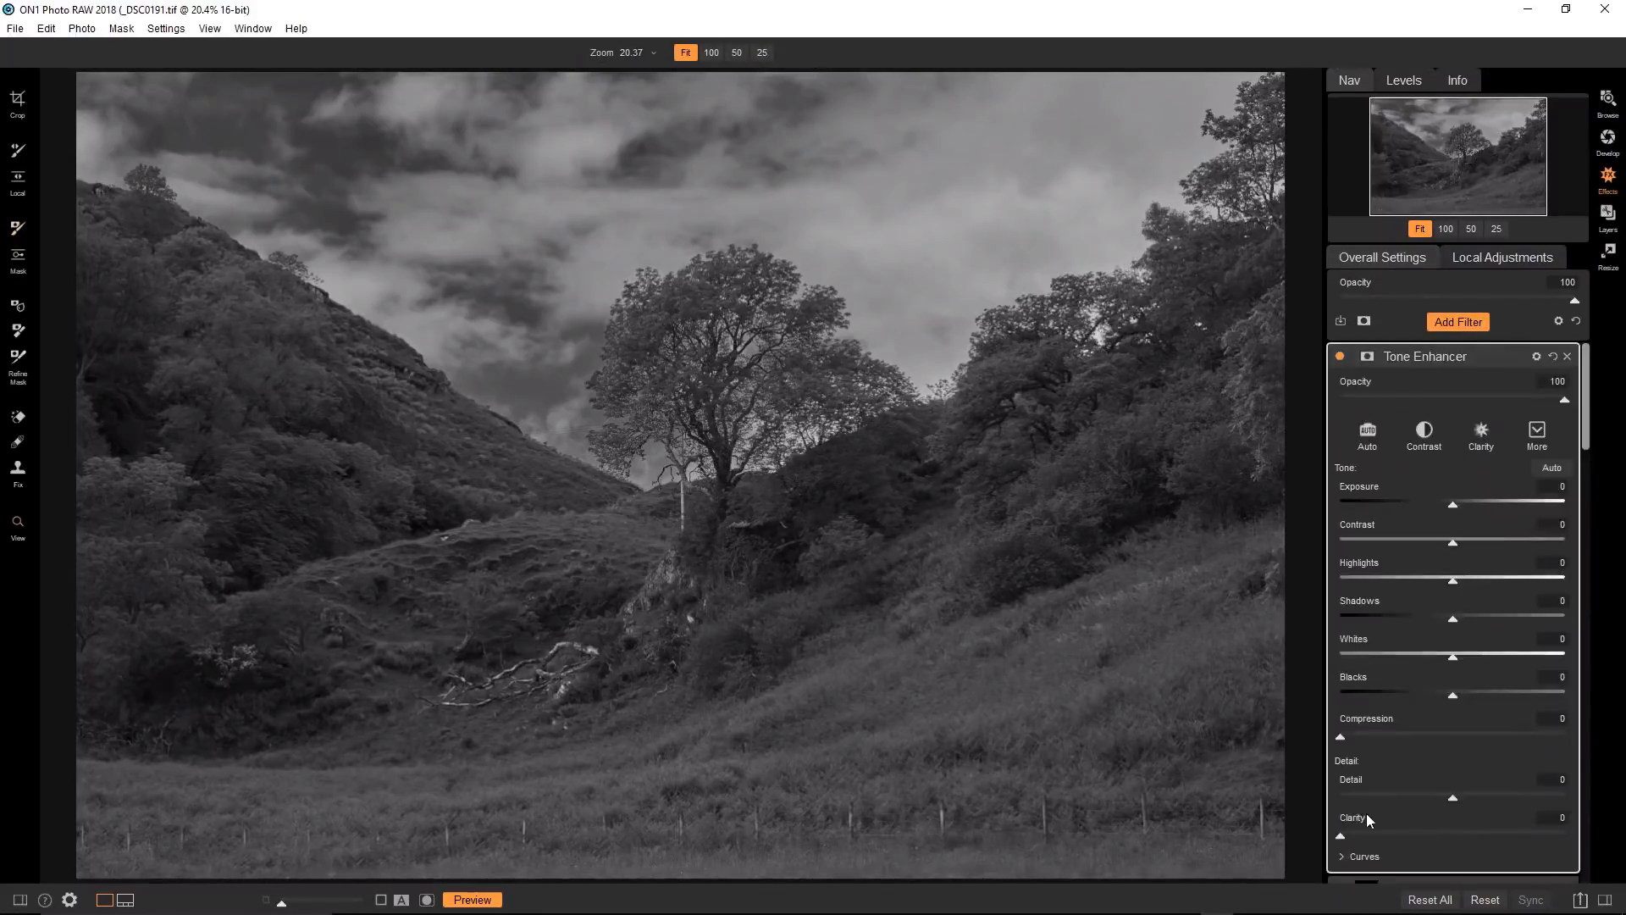
left_click(1340, 857)
scroll(1425, 808, "down", 3)
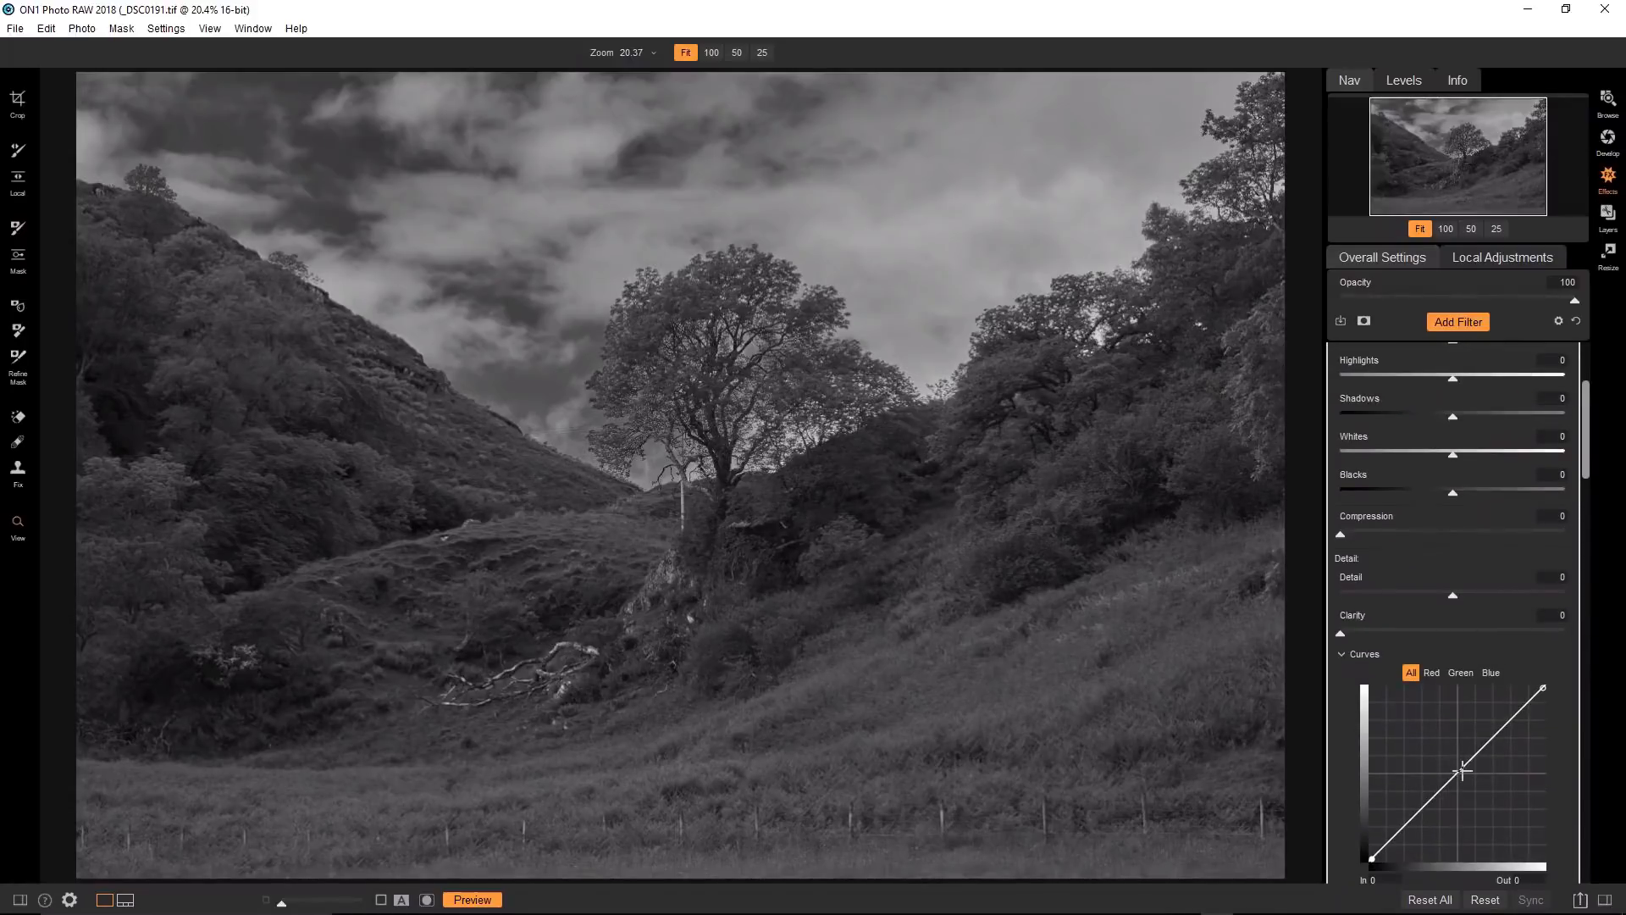
left_click_drag(1463, 771, 1461, 748)
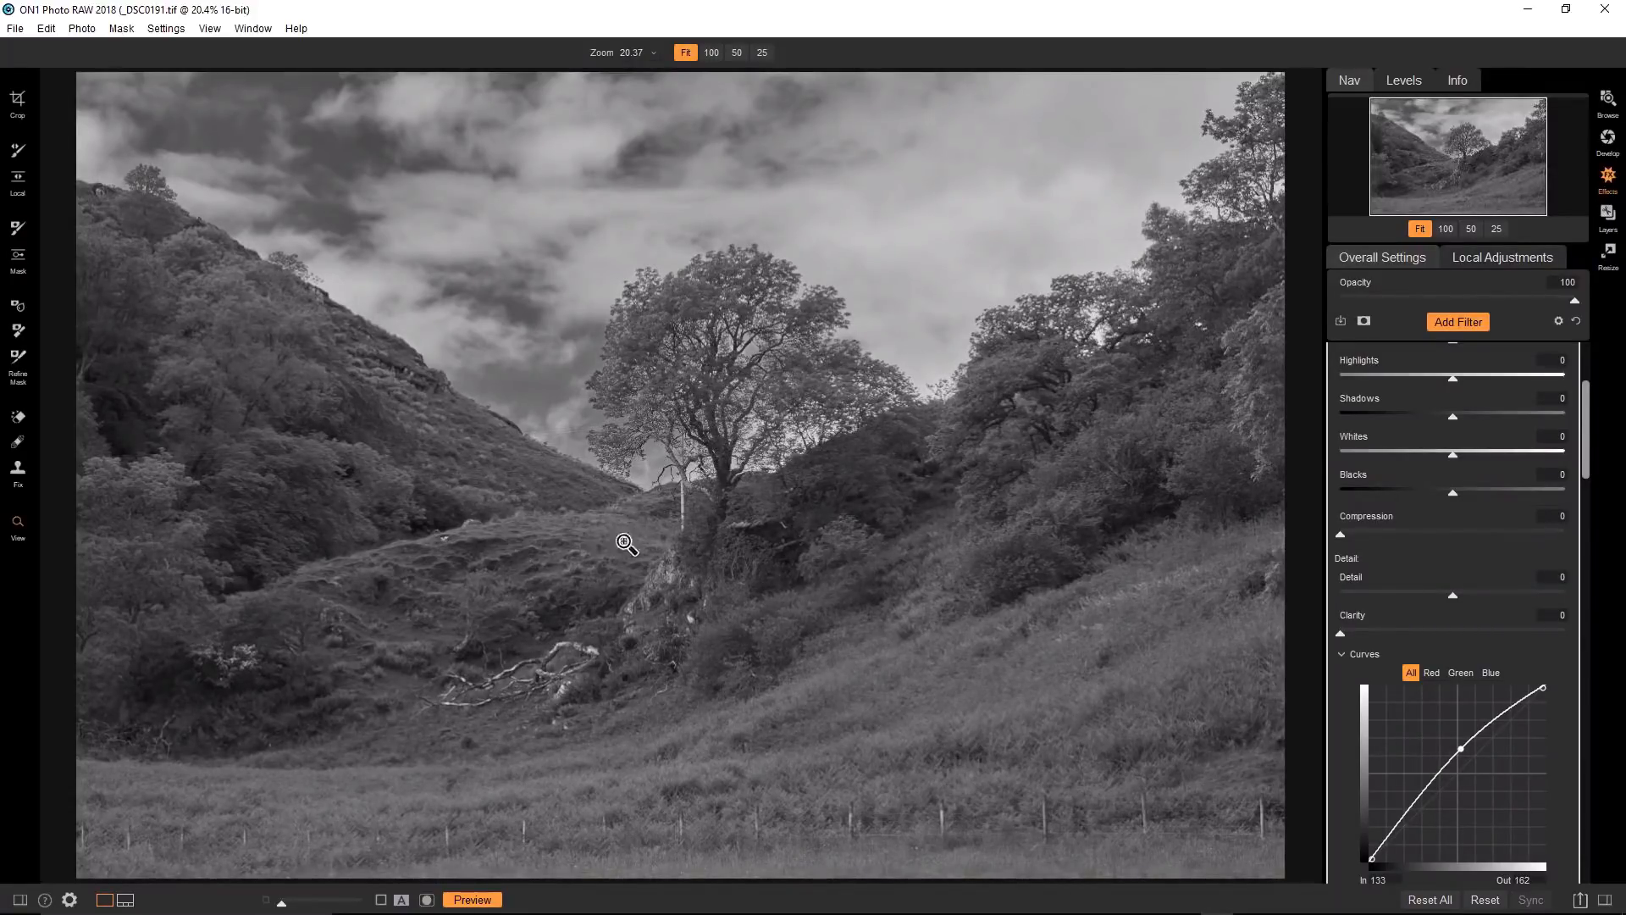
Show the mask of the brightening Tone Enhancer filter and invert it to black.
scroll(1530, 530, "up", 3)
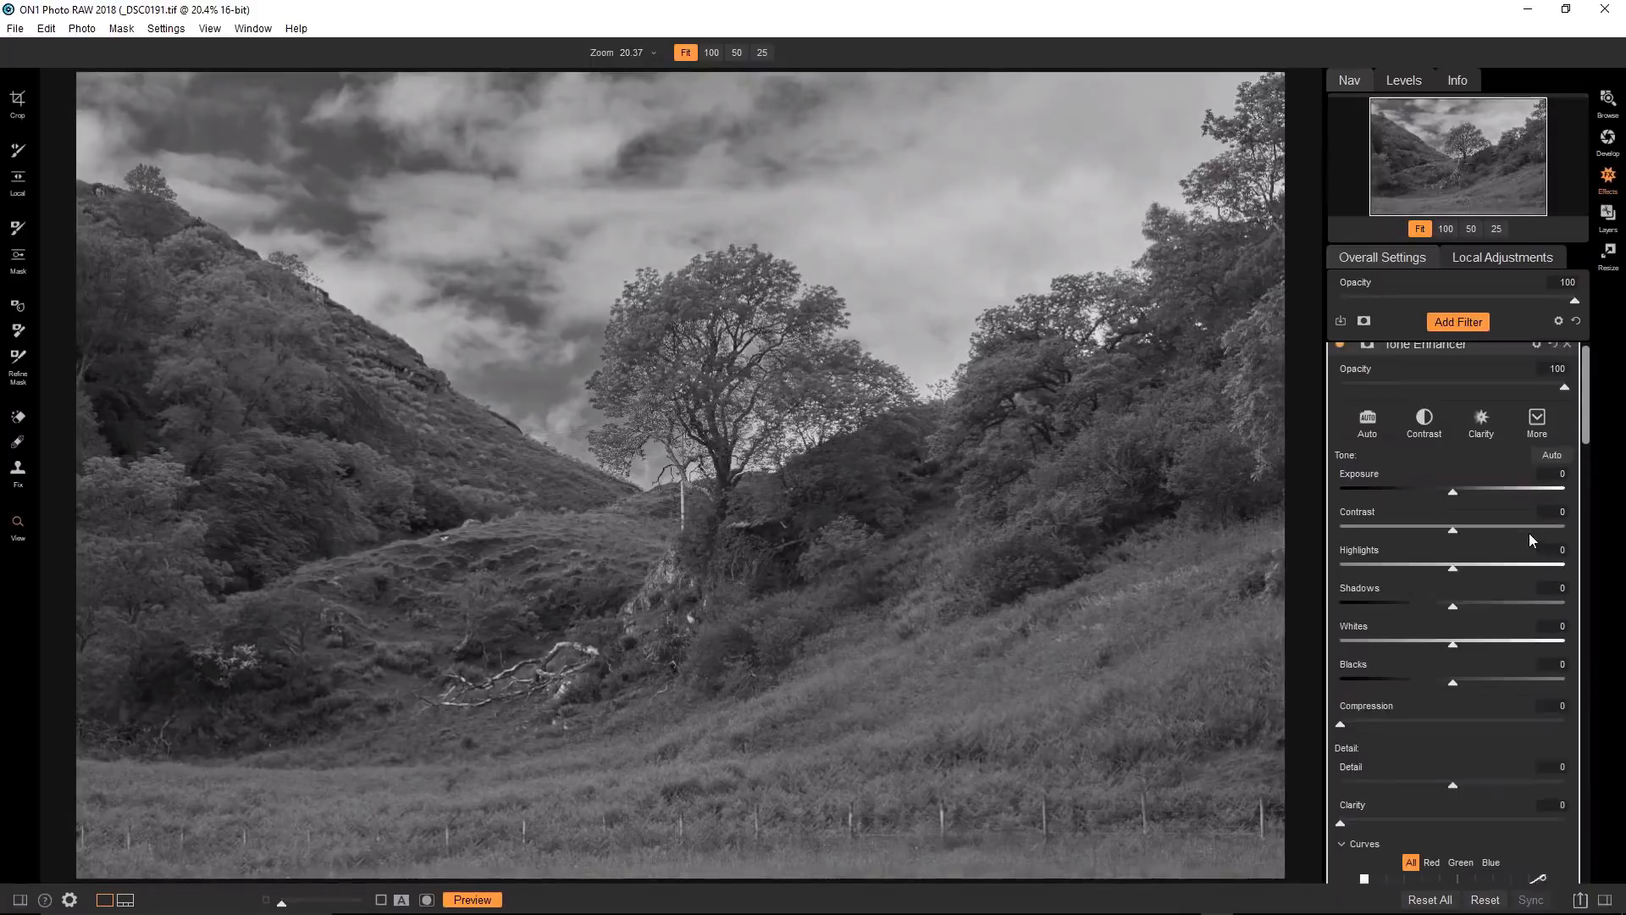
left_click(1367, 357)
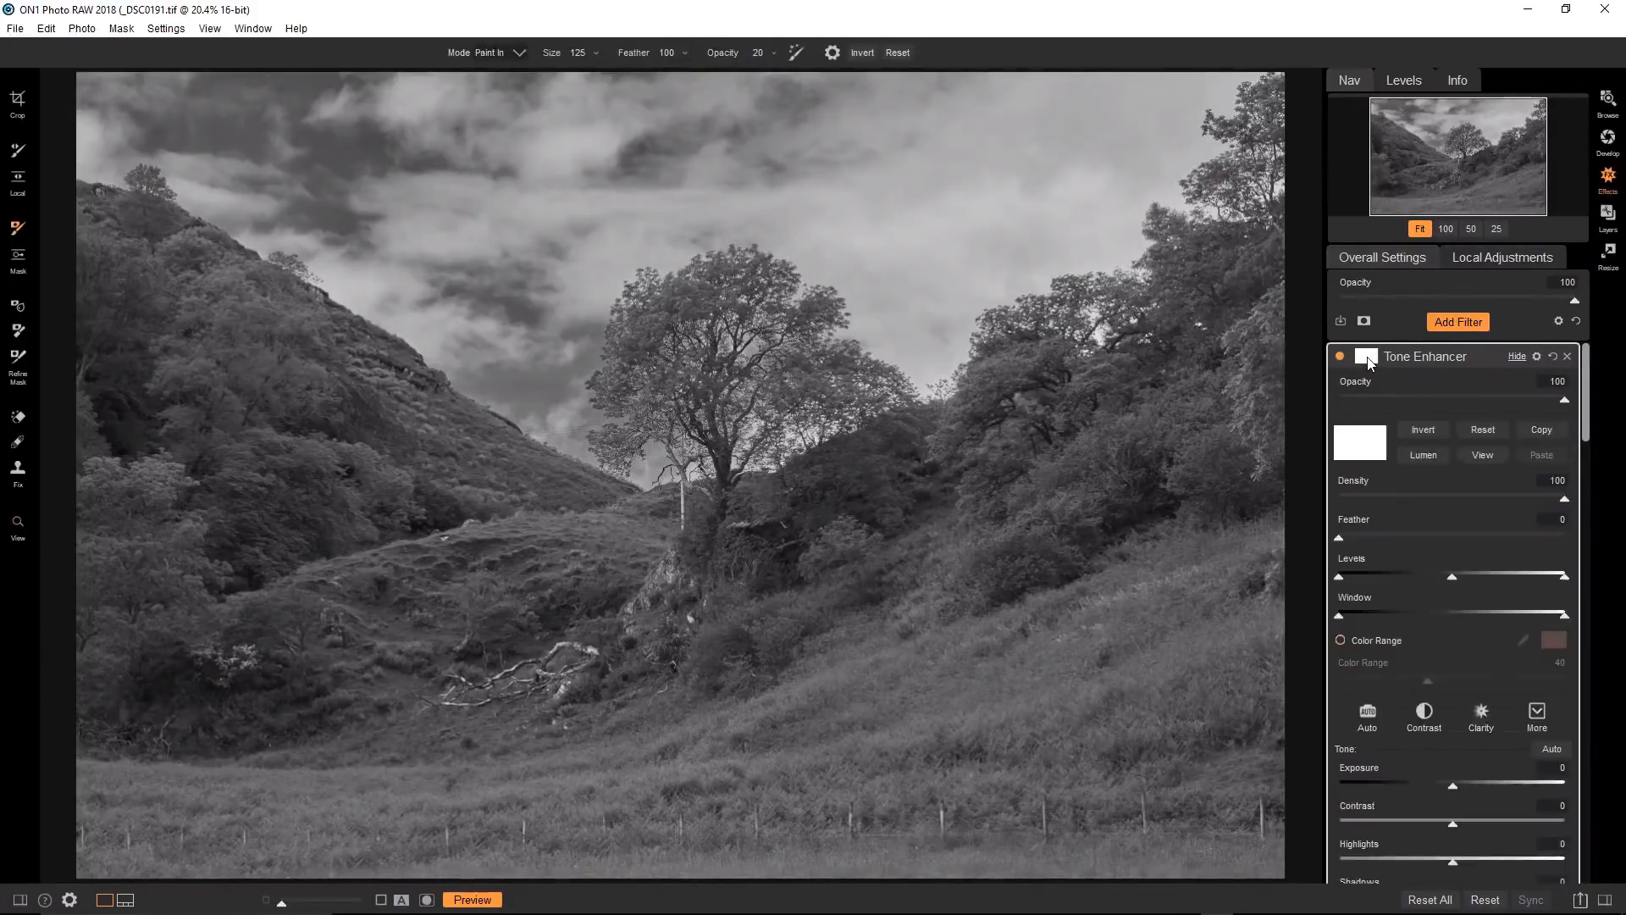
left_click(1433, 430)
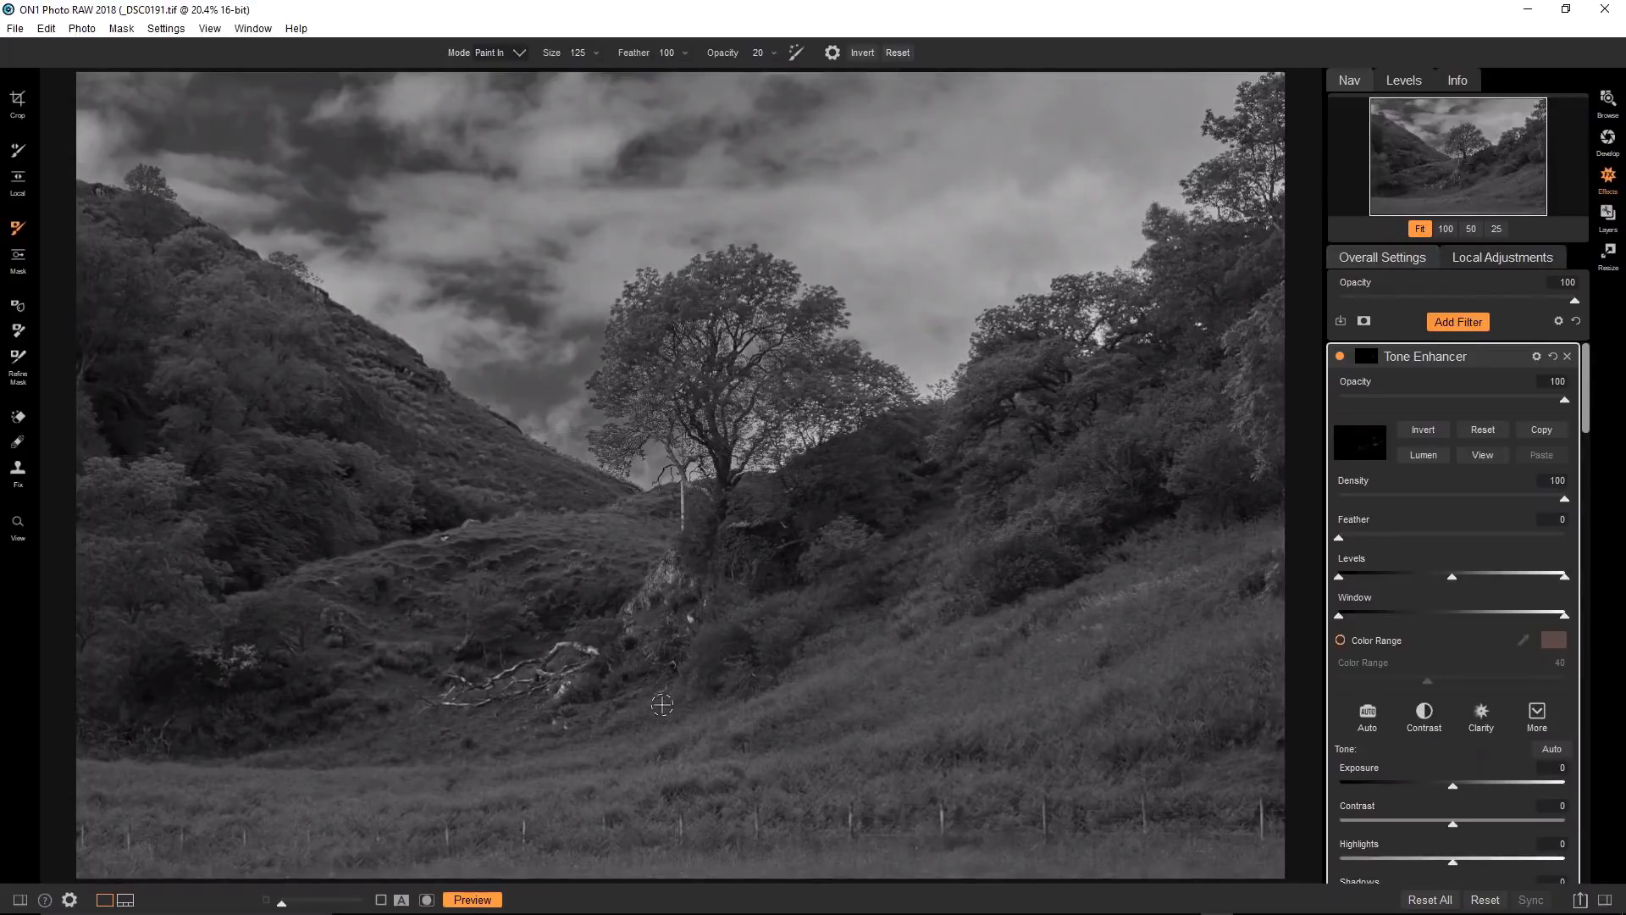
Paint the brightening into selected spots of the landscape with the Paint In brush at opacity 20, resizing it as needed.
key("bracketleft")
key("bracketleft")
key("bracketleft")
key("bracketright")
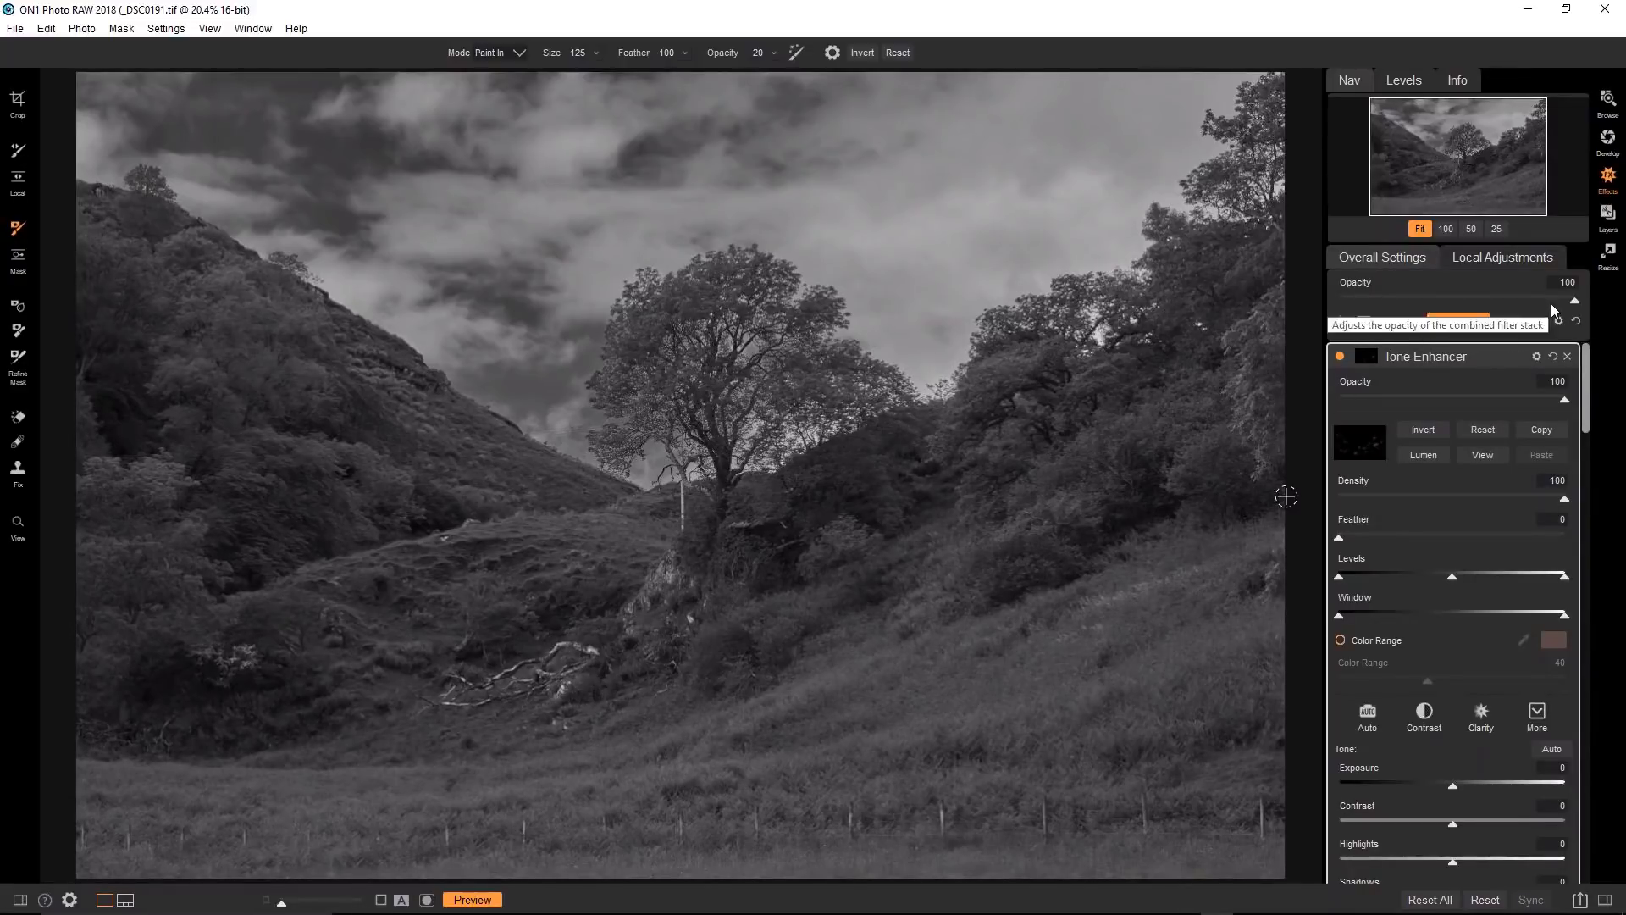
Compare the photo with the brightening Tone Enhancer filter switched off and on.
left_click(1340, 358)
left_click(1340, 357)
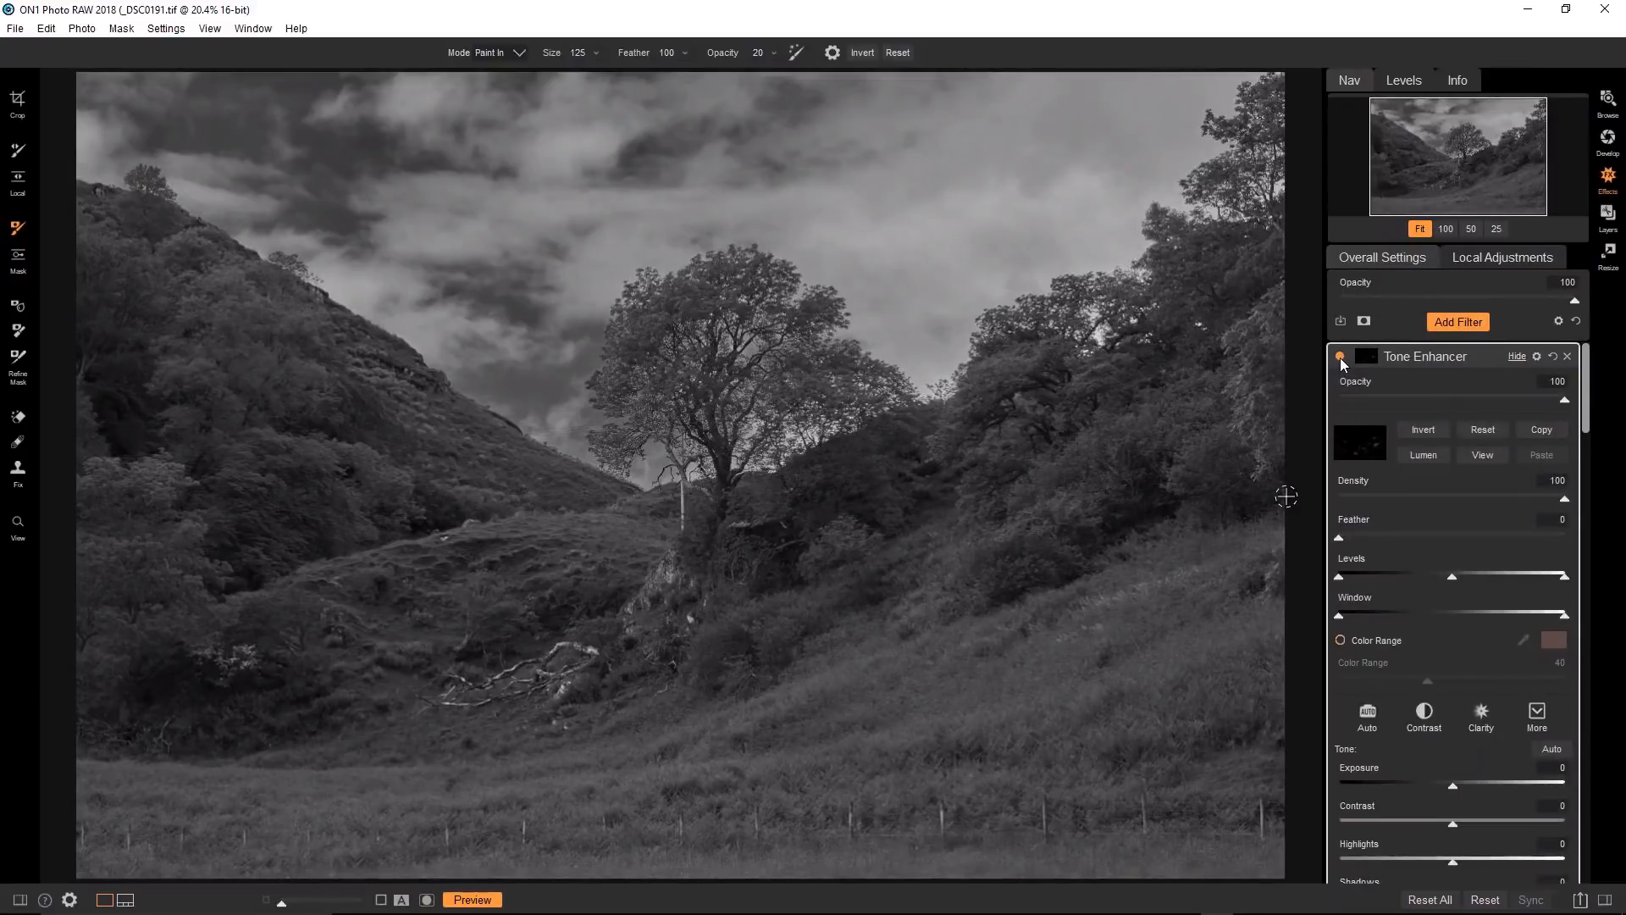
left_click(1340, 357)
left_click(1340, 358)
Select the darkening Tone Enhancer filter below and paint in more darkening at opacity 20, varying the brush size and ending at 100.
scroll(1509, 369, "down", 10)
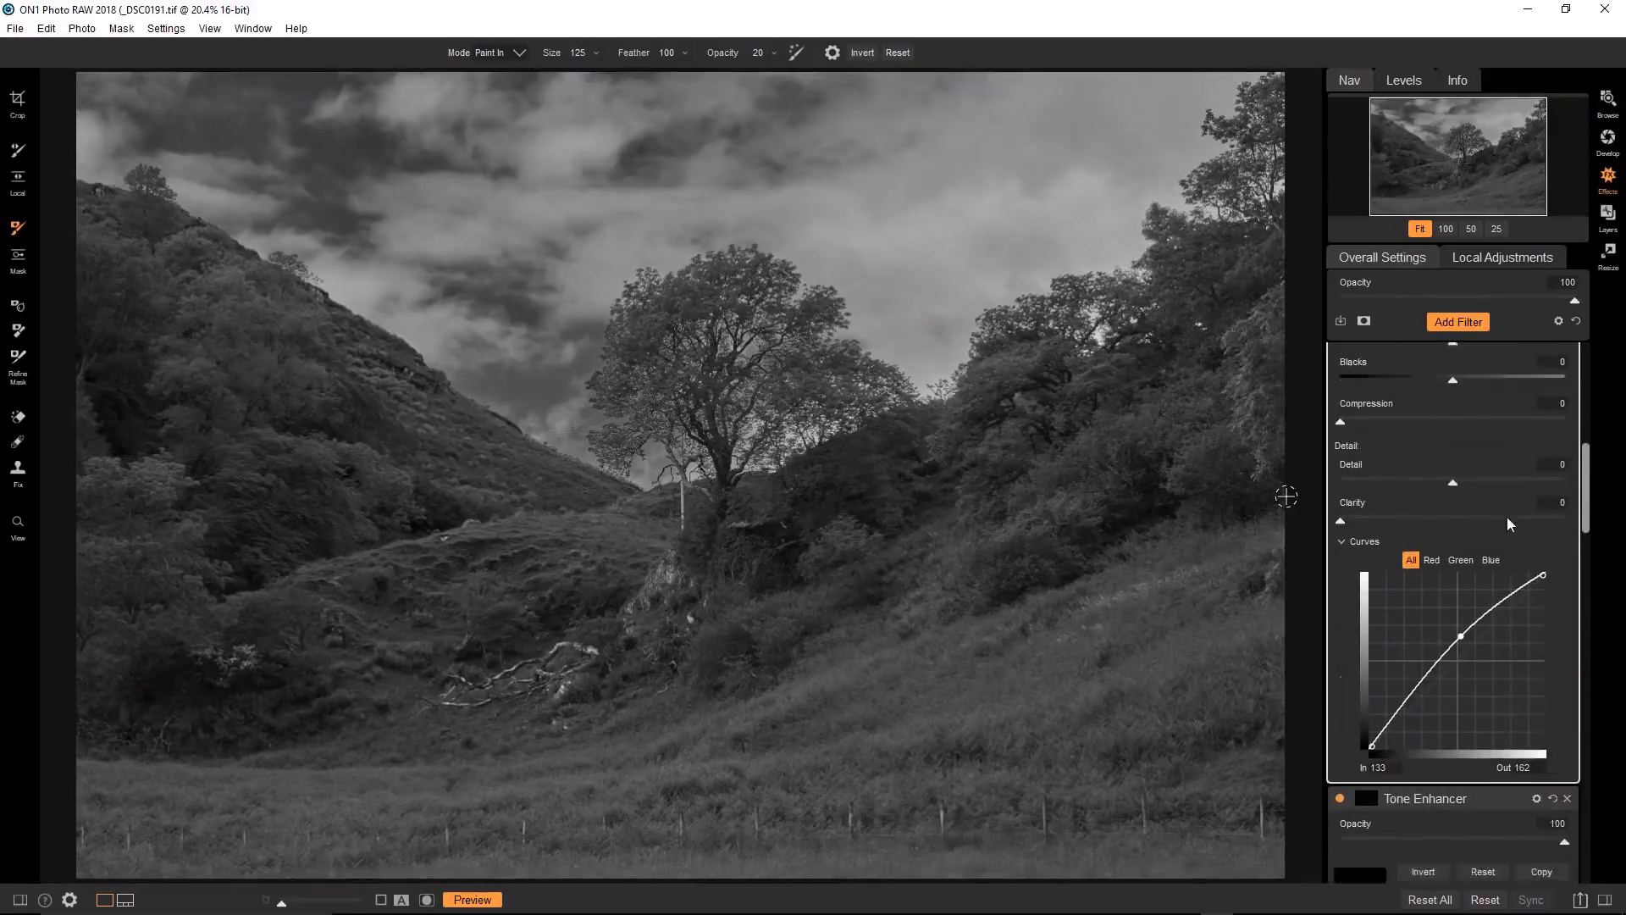
scroll(1507, 518, "down", 8)
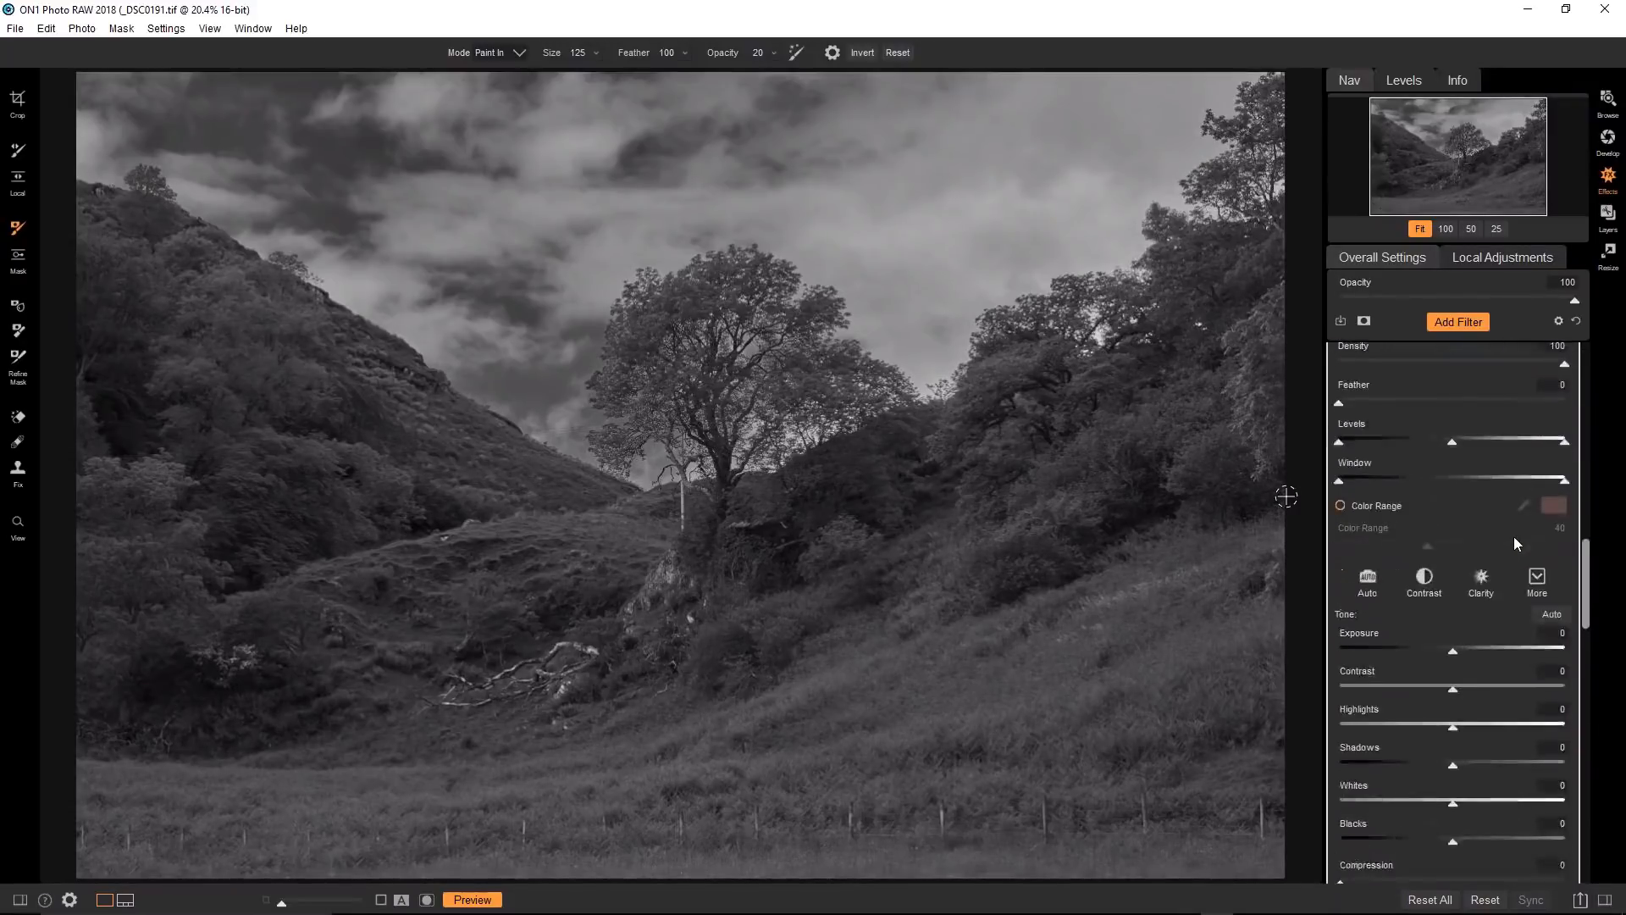
scroll(1512, 536, "up", 5)
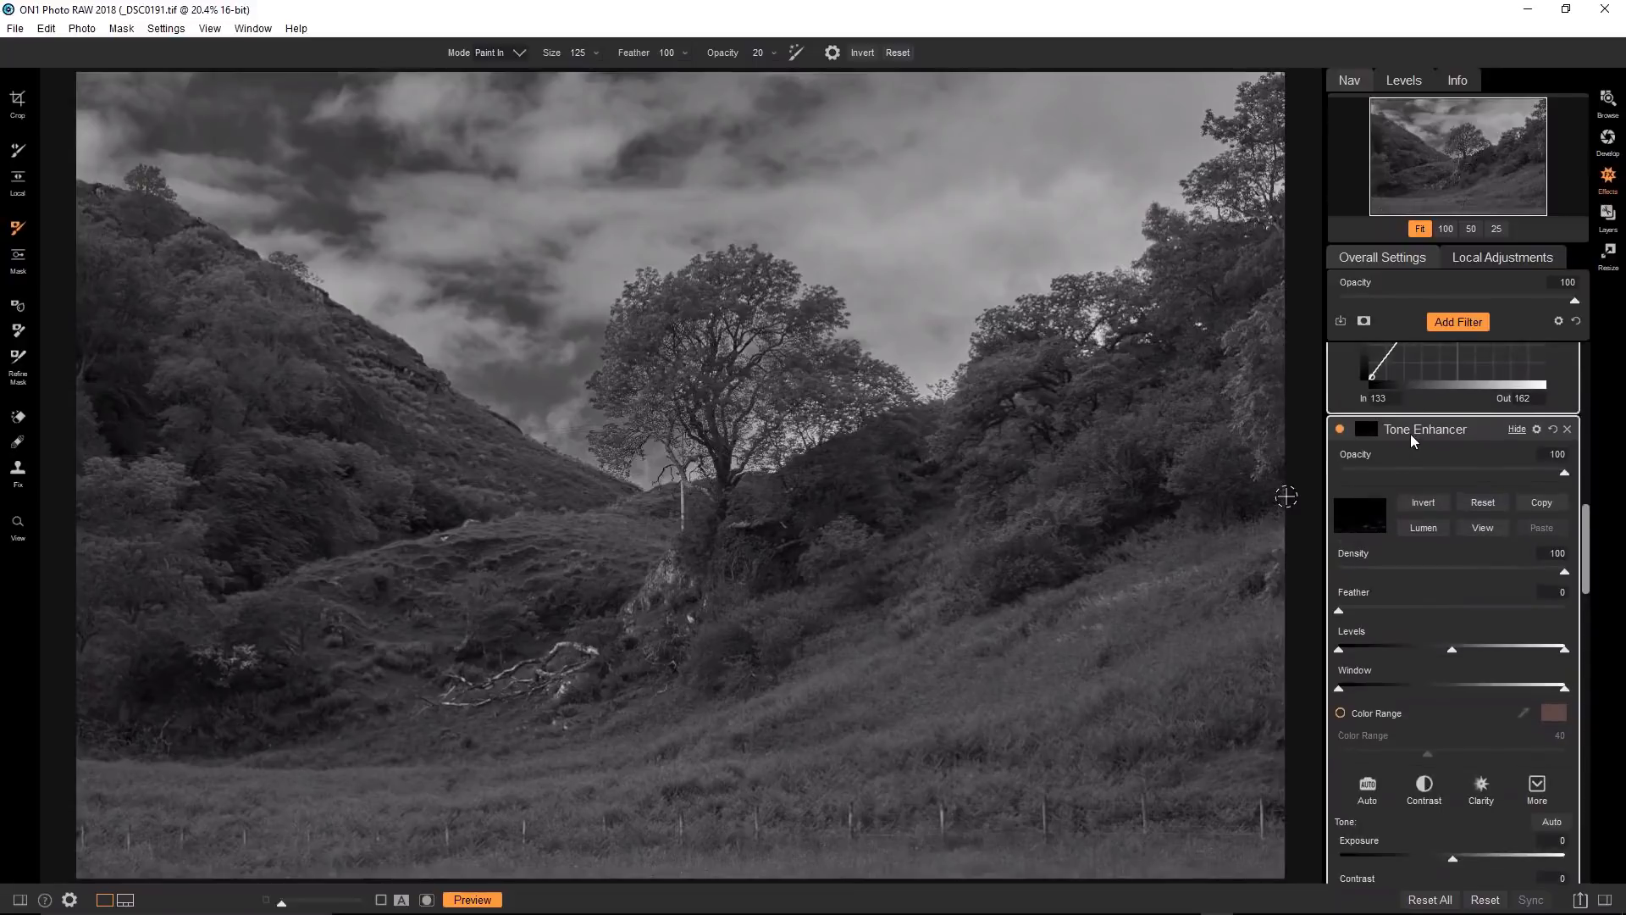
left_click(1410, 434)
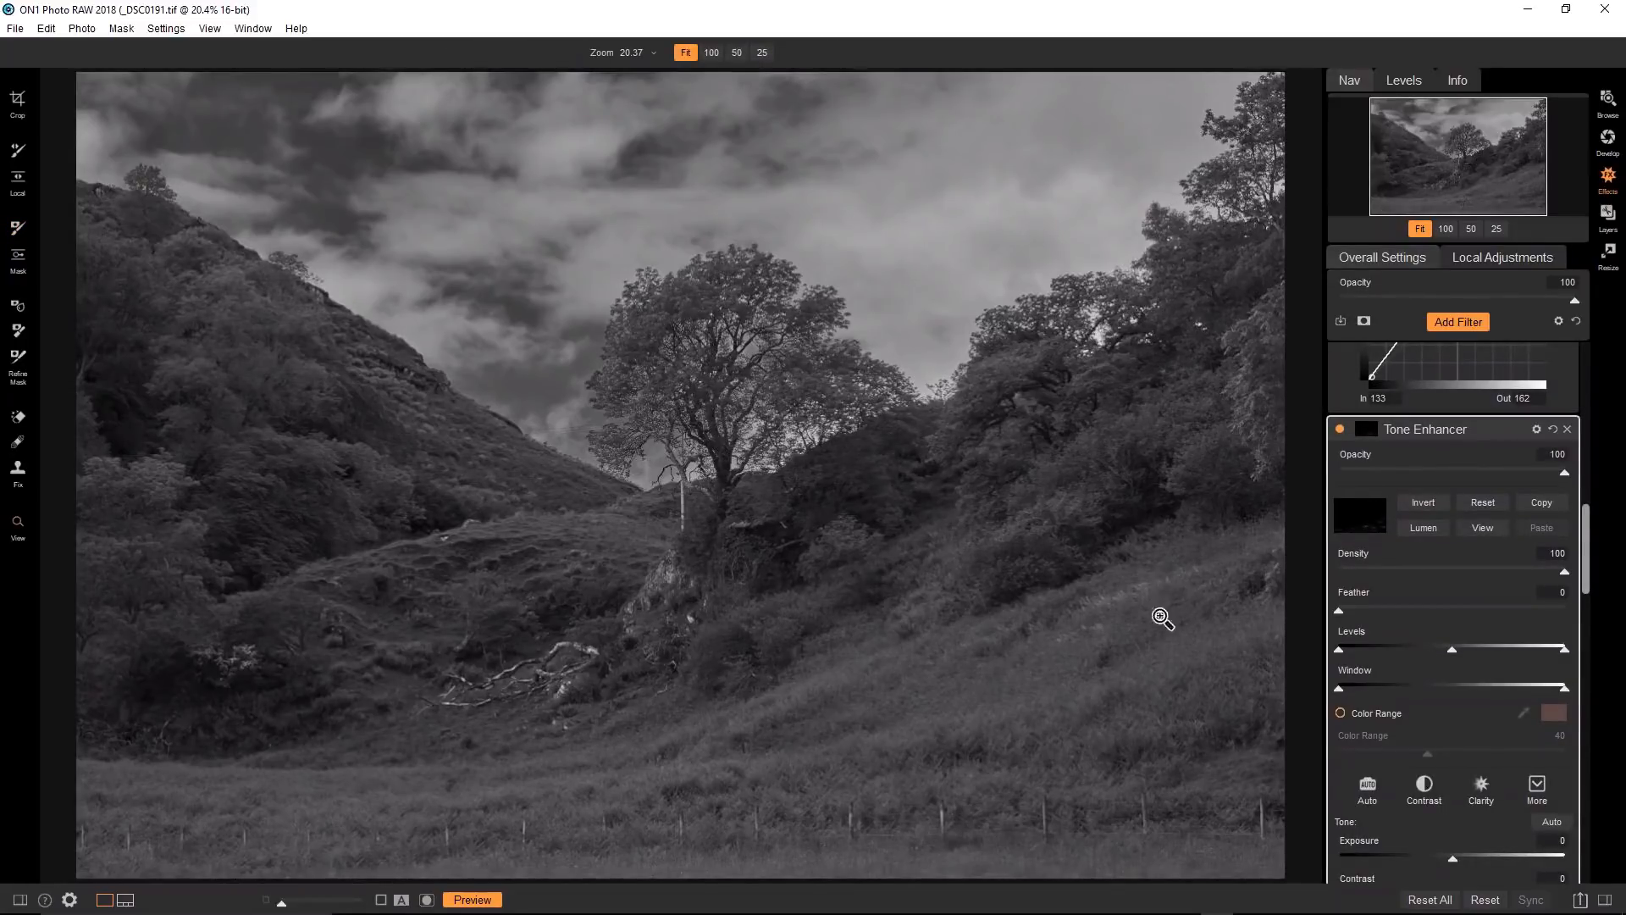
key("b")
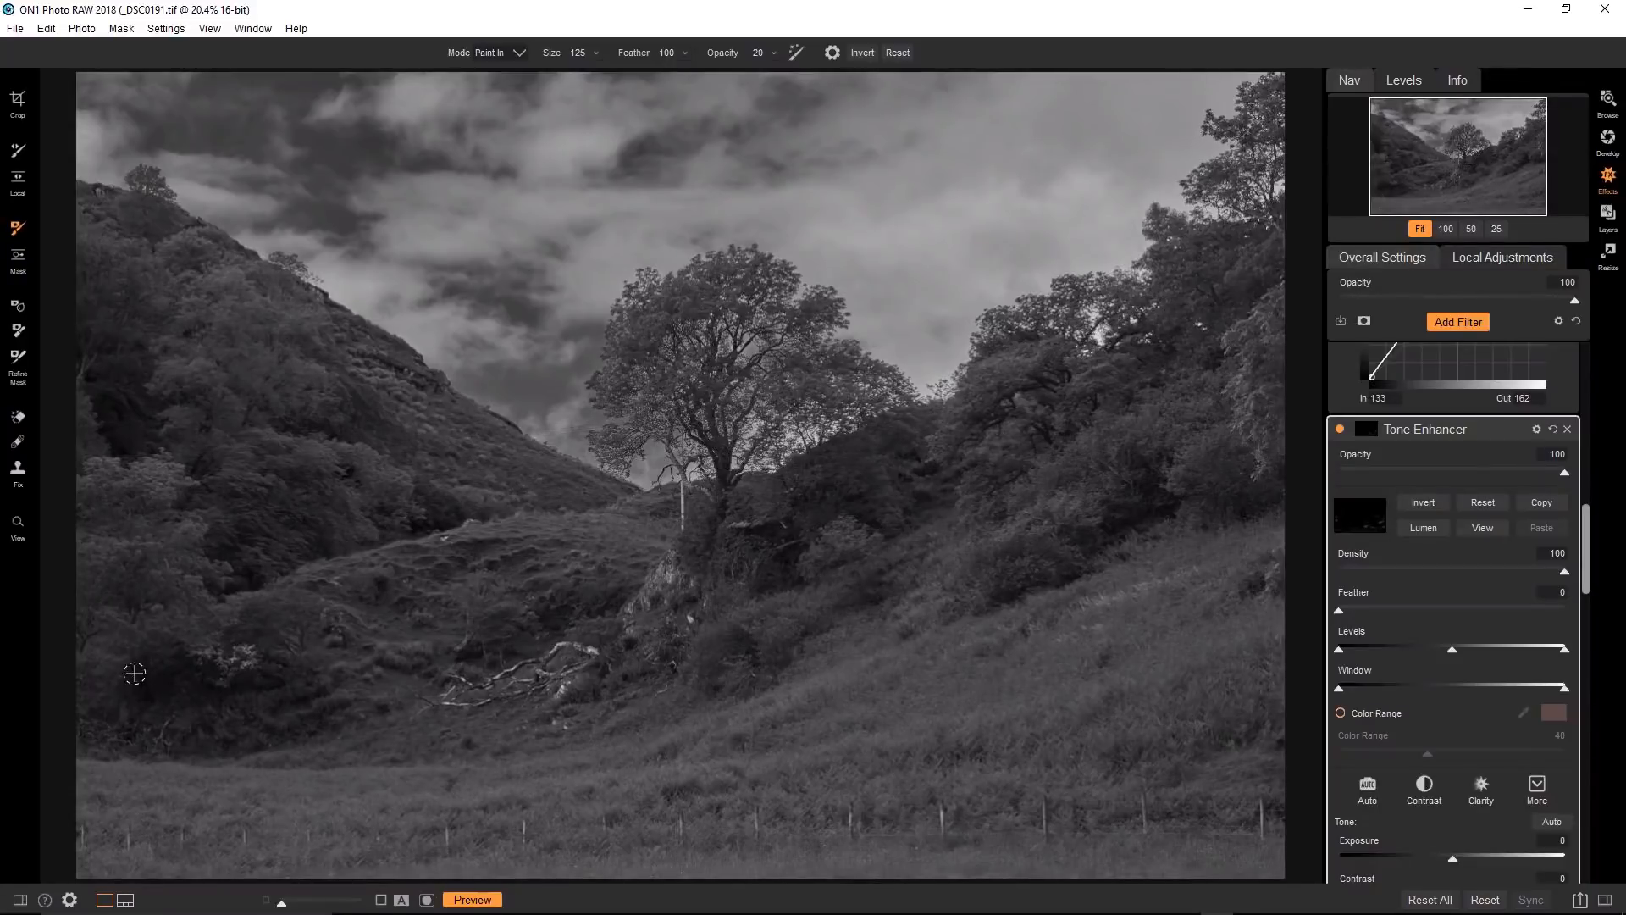
key("bracketleft")
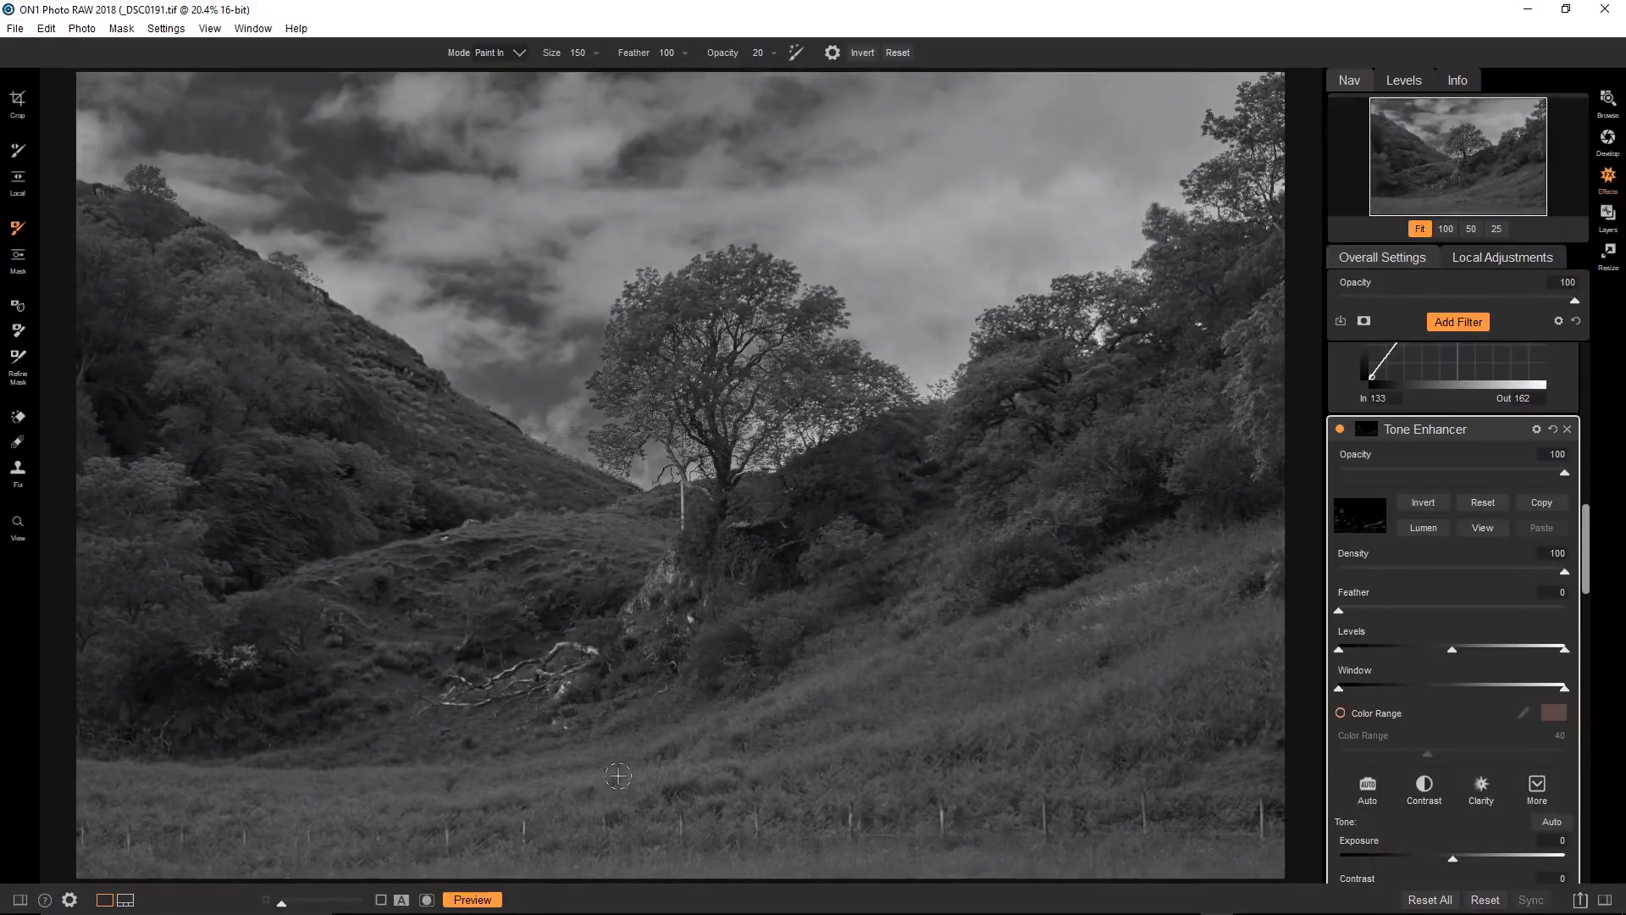
key("bracketleft")
Compare the black-and-white edit with the original colour photo and look through the settings of the filter stack.
key("ctrl+p")
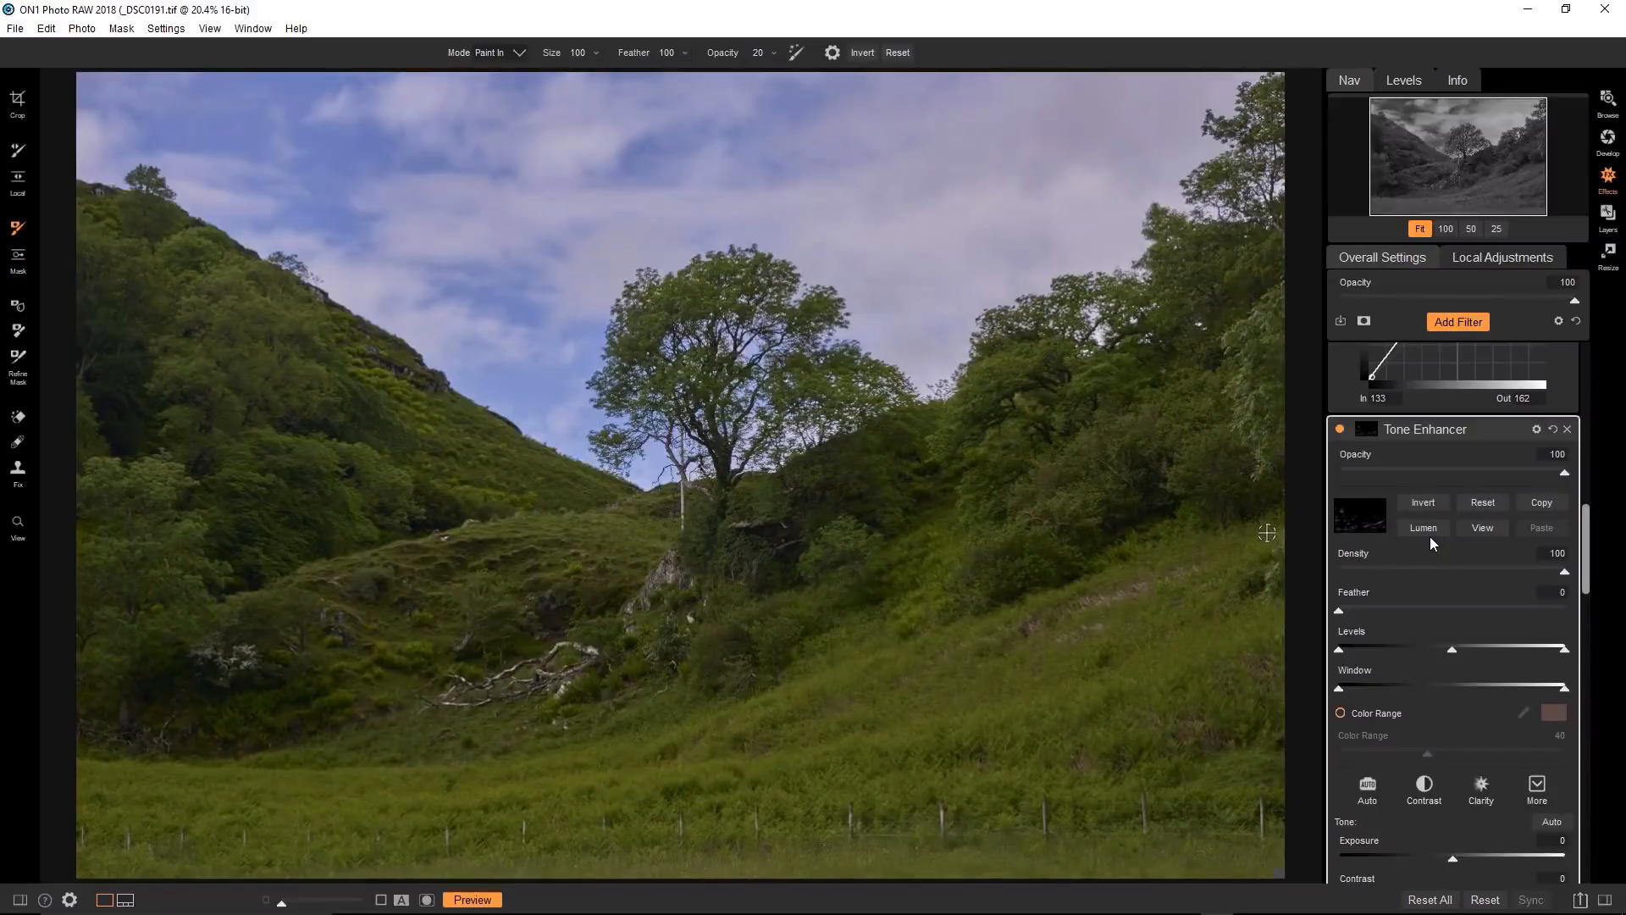
key("ctrl+p")
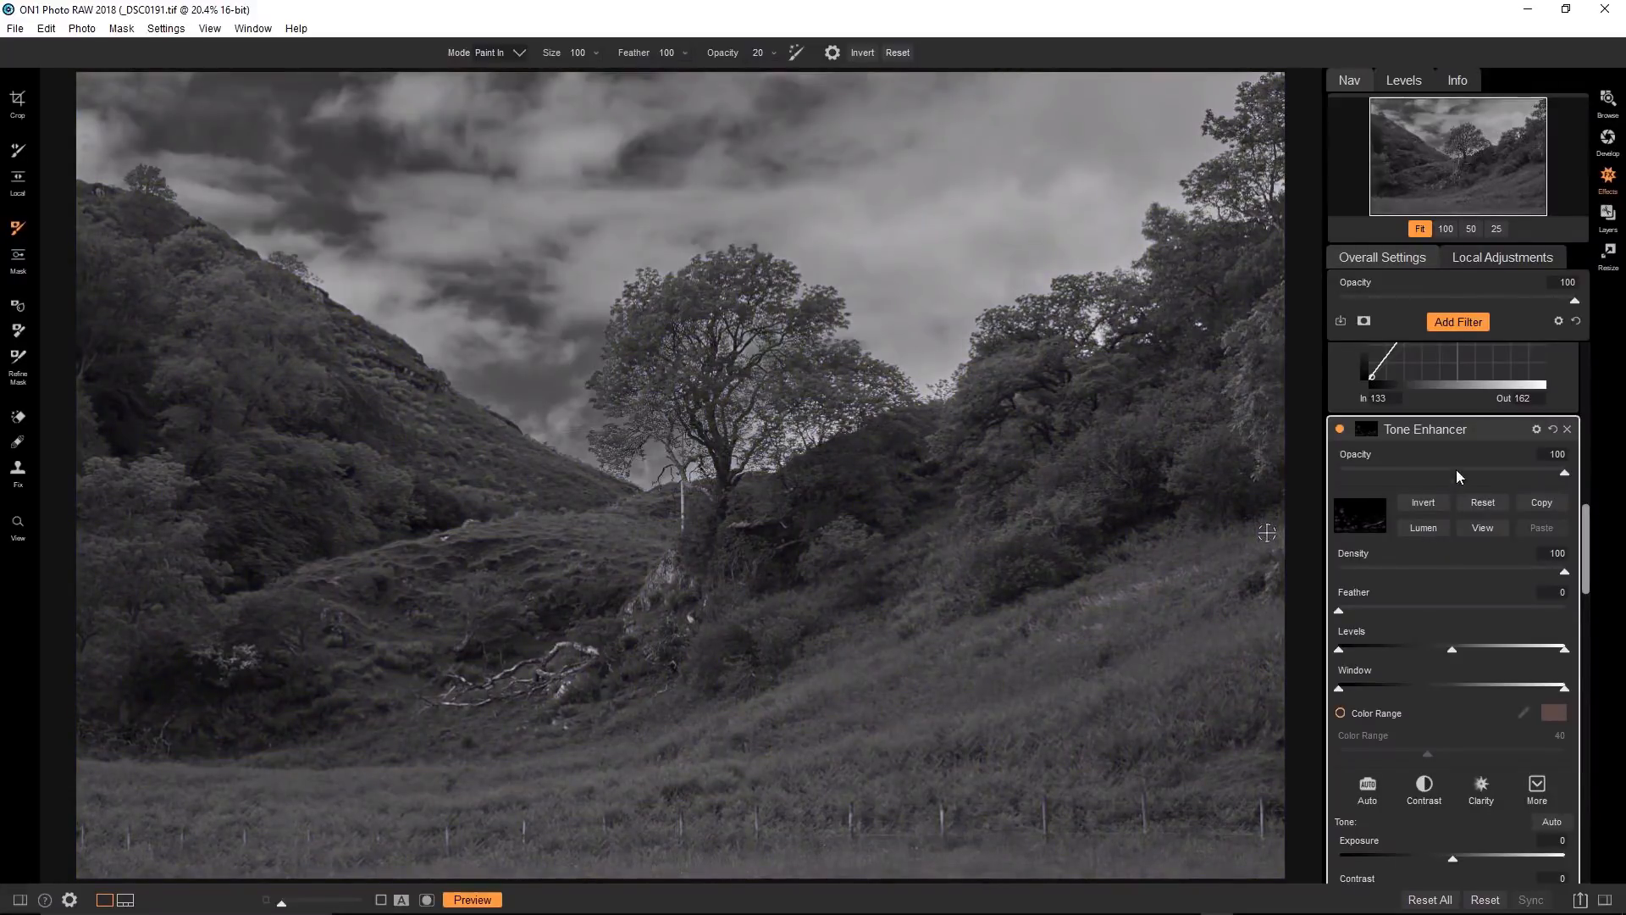
scroll(1467, 441, "down", 3)
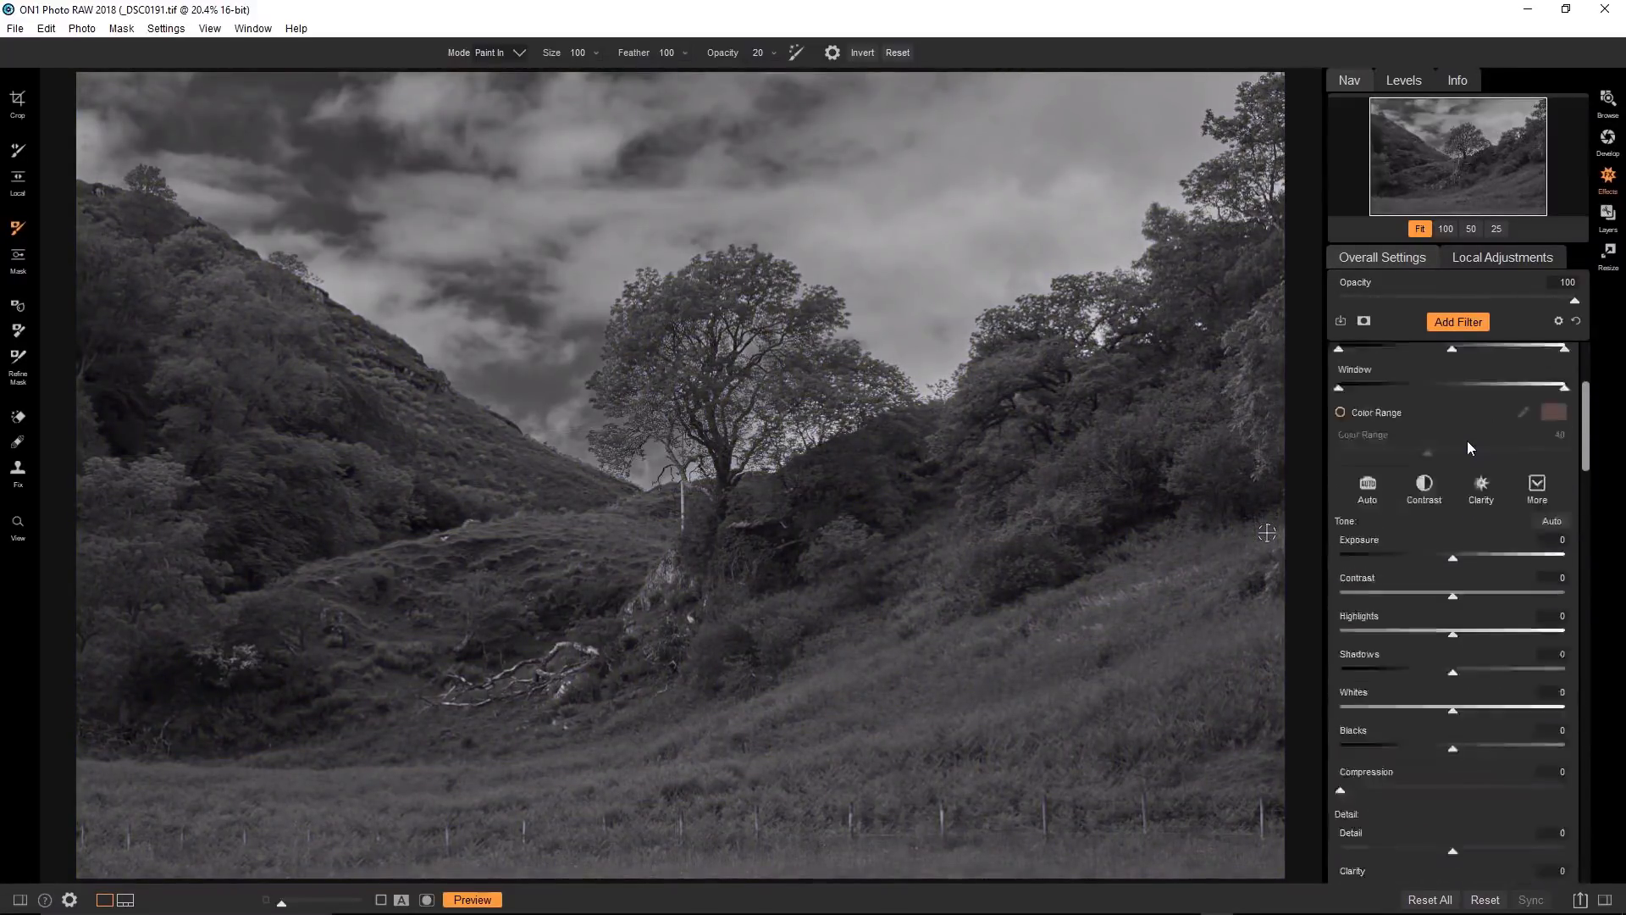
scroll(1467, 440, "up", 3)
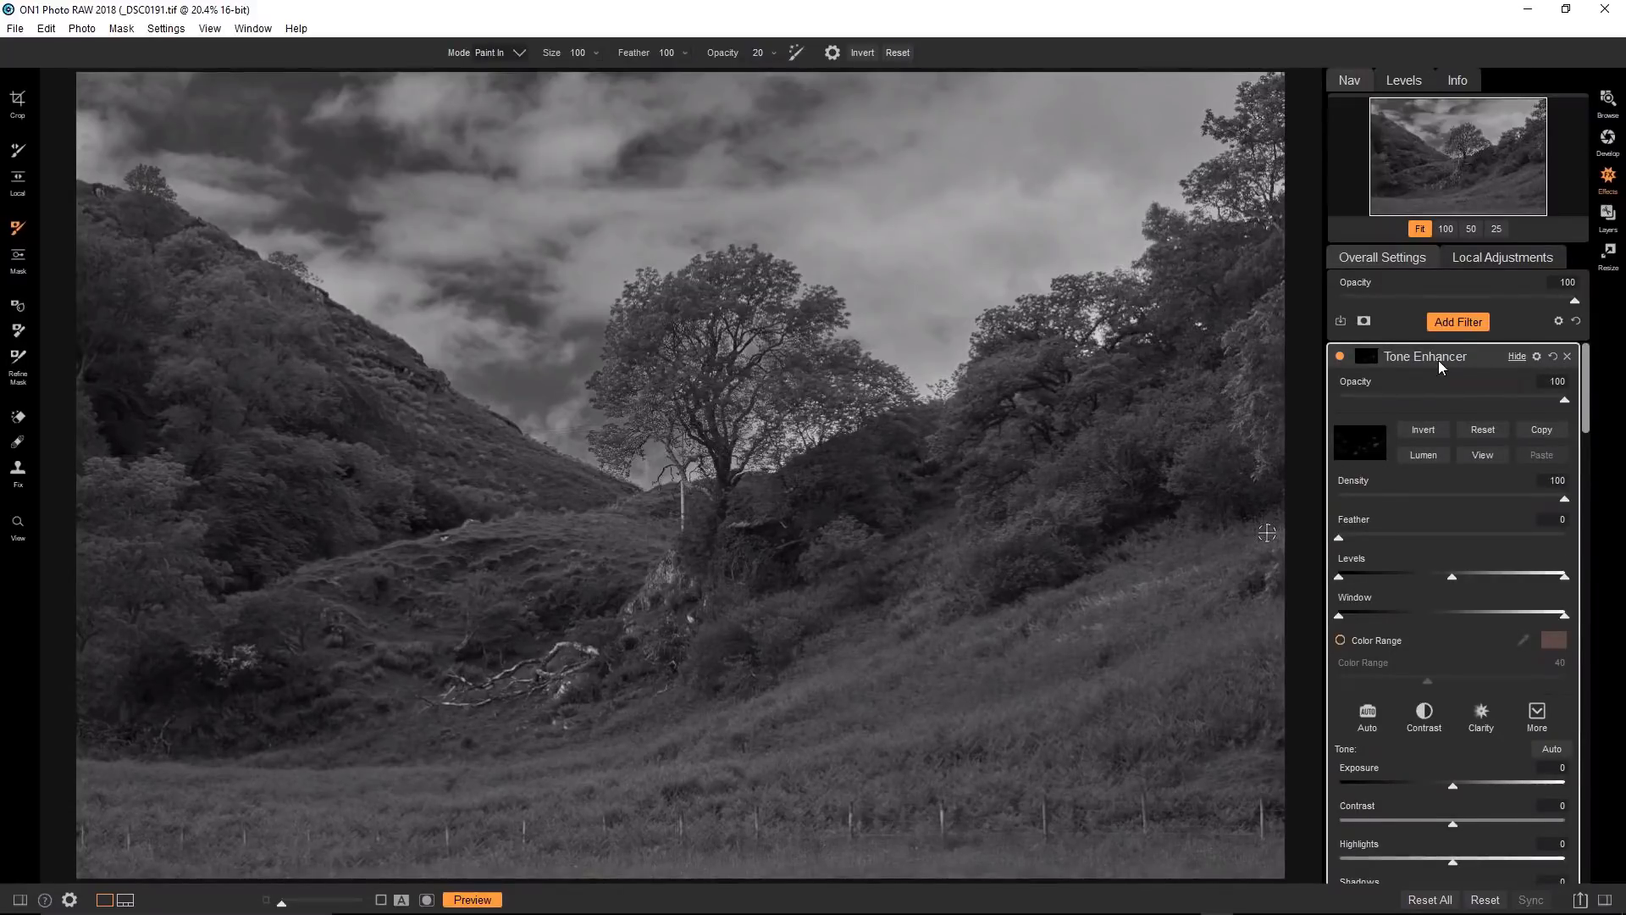
Add another Tone Enhancer filter and darken its curve by lowering the white end point and setting the midpoint to In 140, Out 90.
left_click(1453, 323)
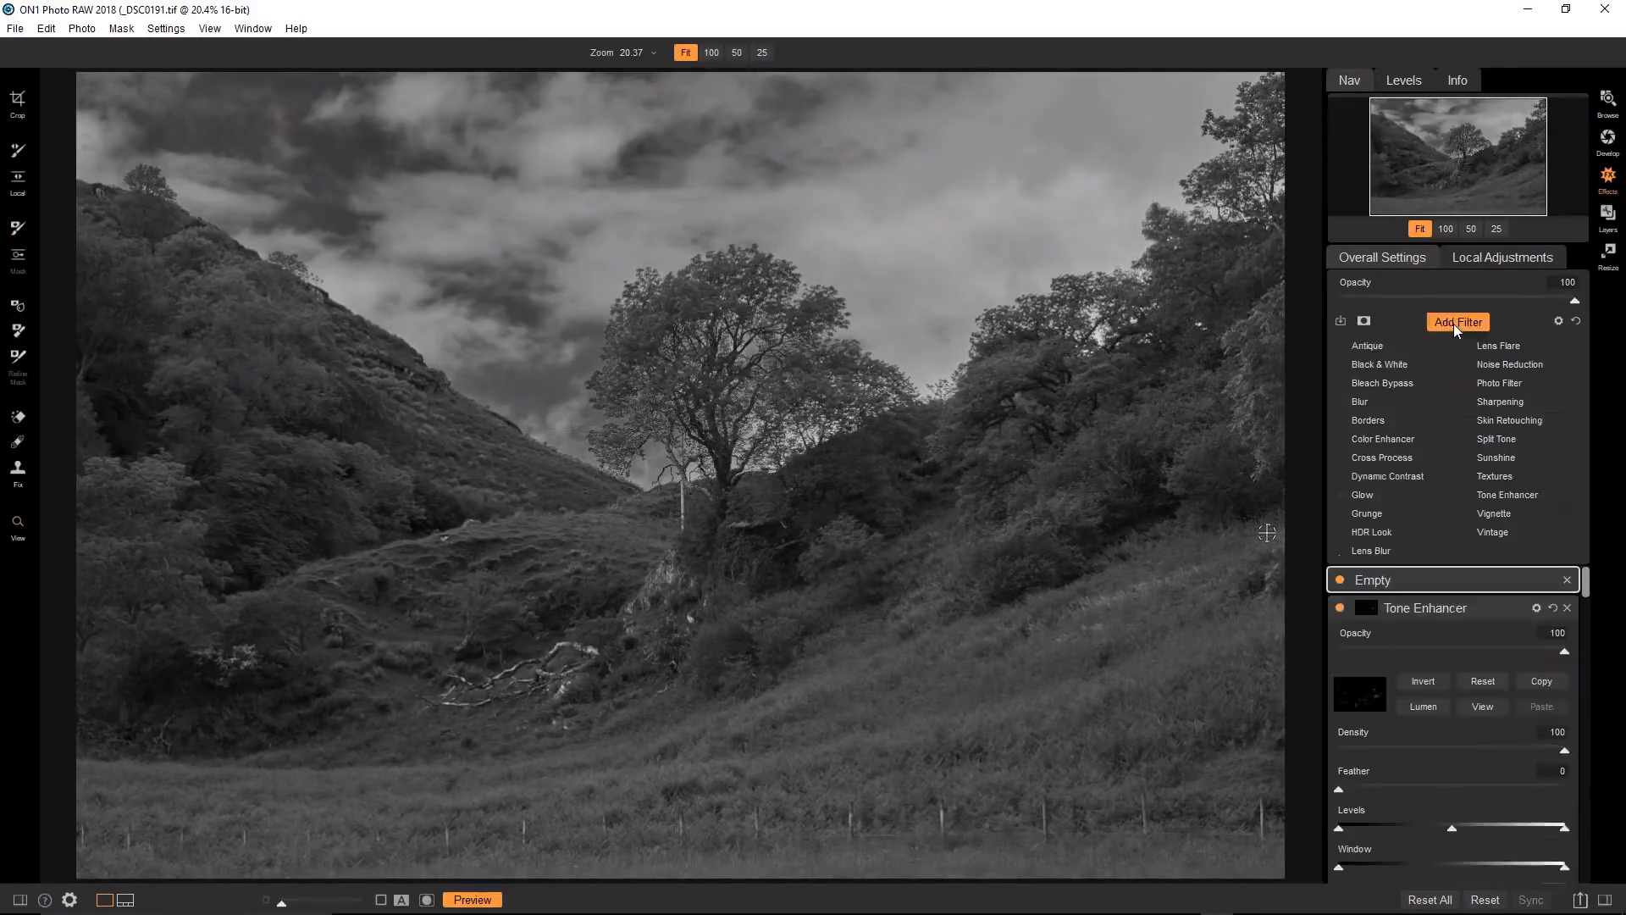
left_click(1492, 490)
scroll(1492, 490, "down", 3)
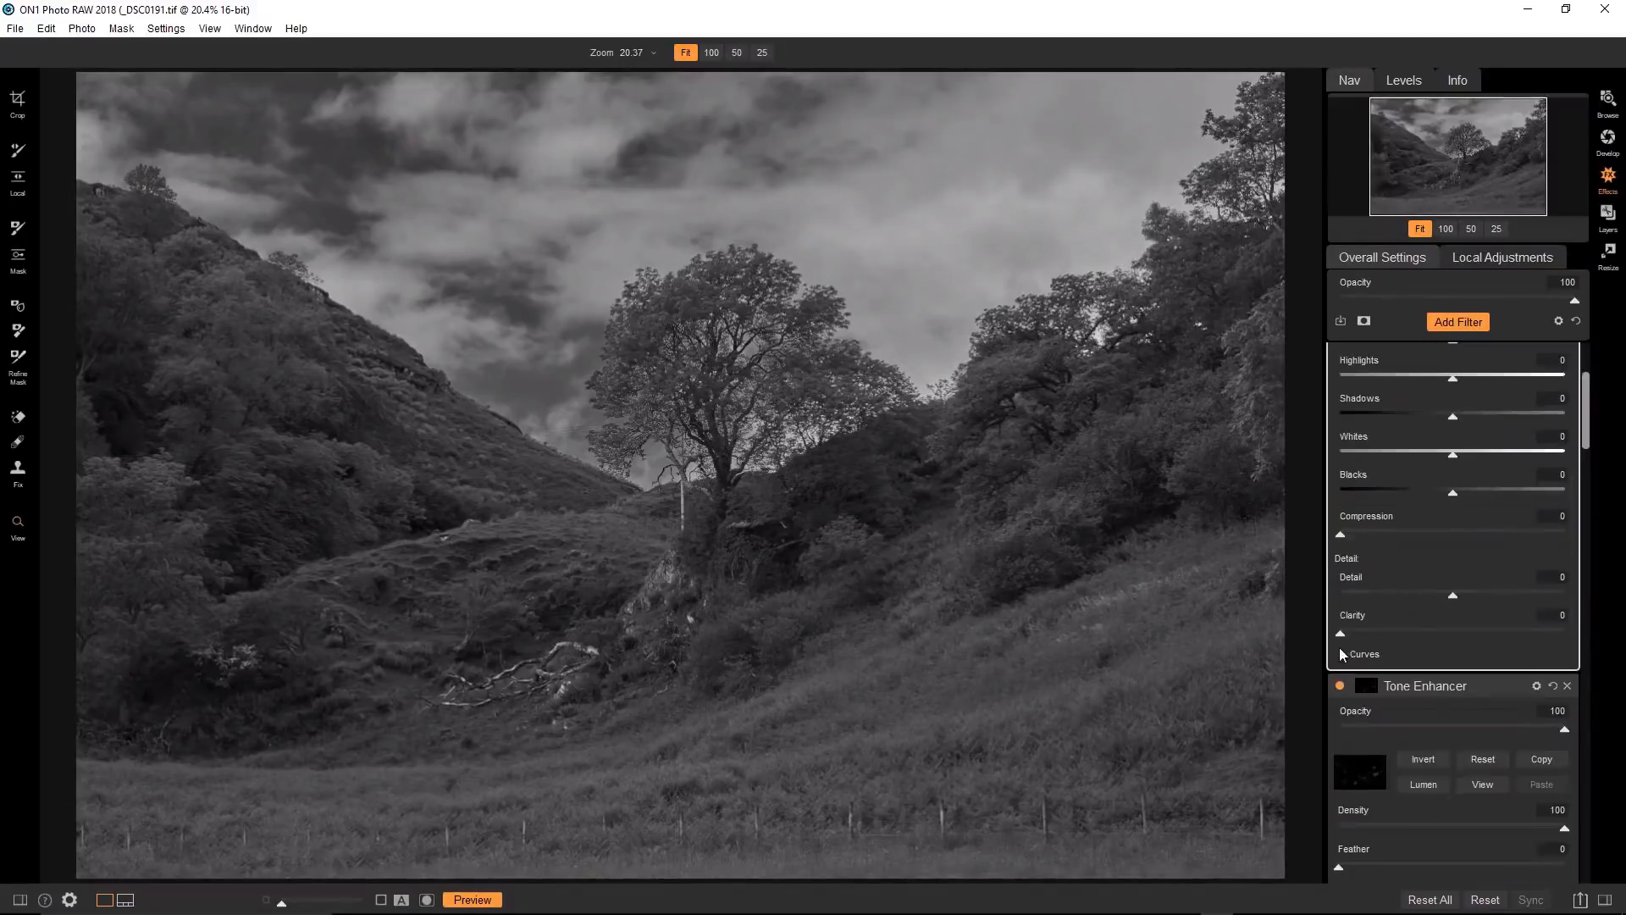
left_click(1339, 647)
scroll(1457, 637, "down", 2)
left_click_drag(1455, 624, 1464, 643)
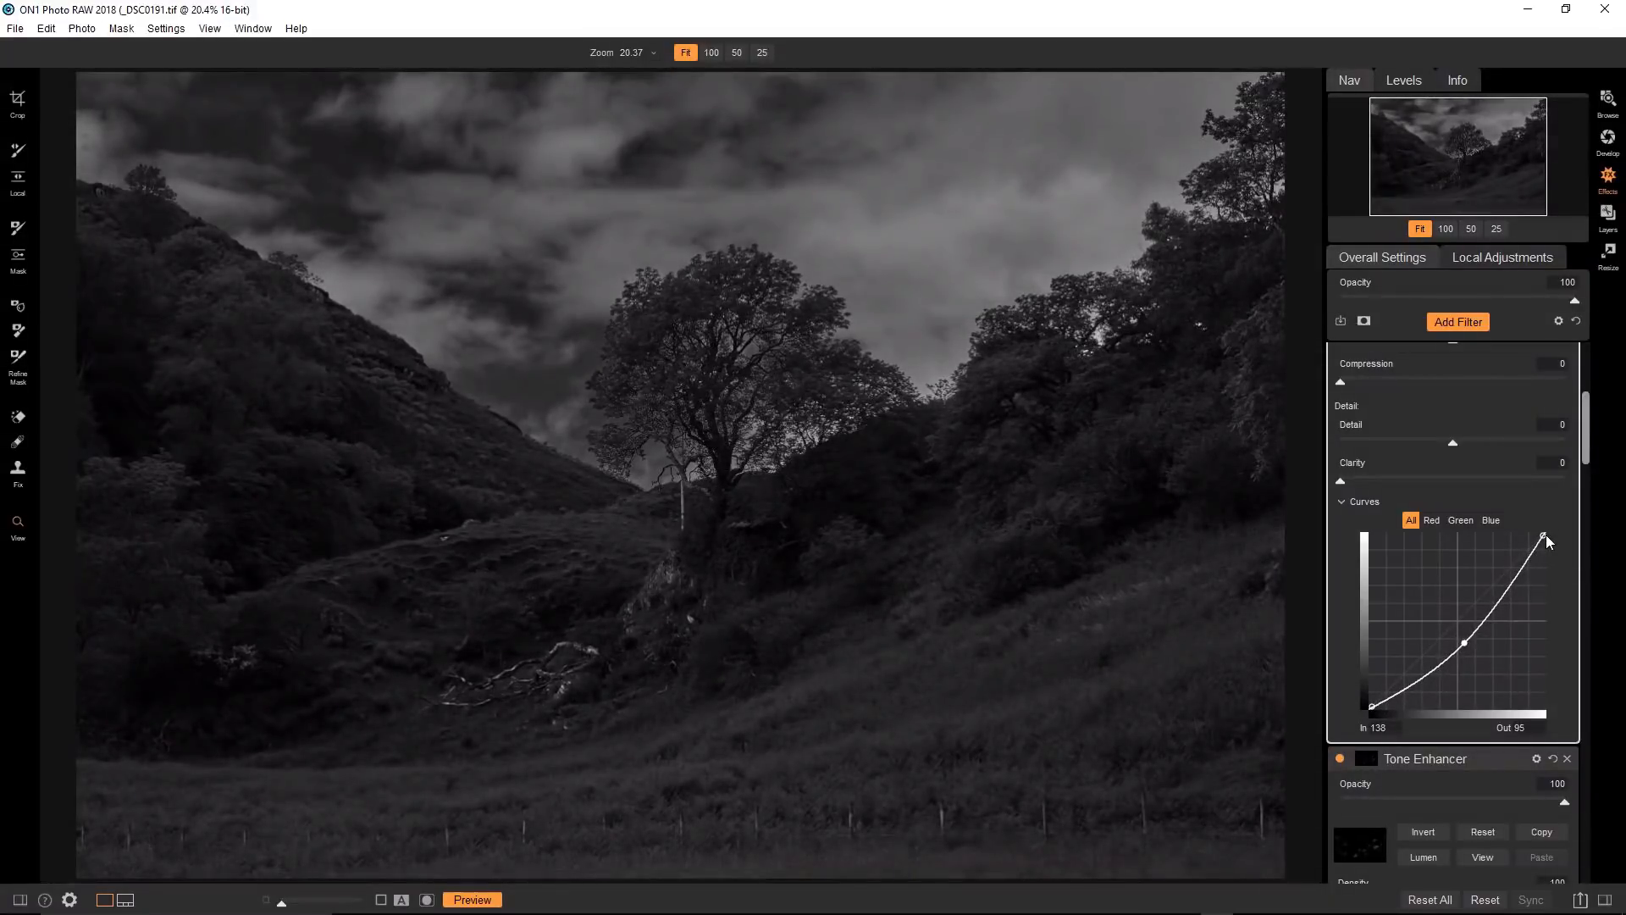
left_click(1544, 536)
left_click_drag(1544, 535, 1553, 563)
left_click_drag(1465, 645, 1466, 647)
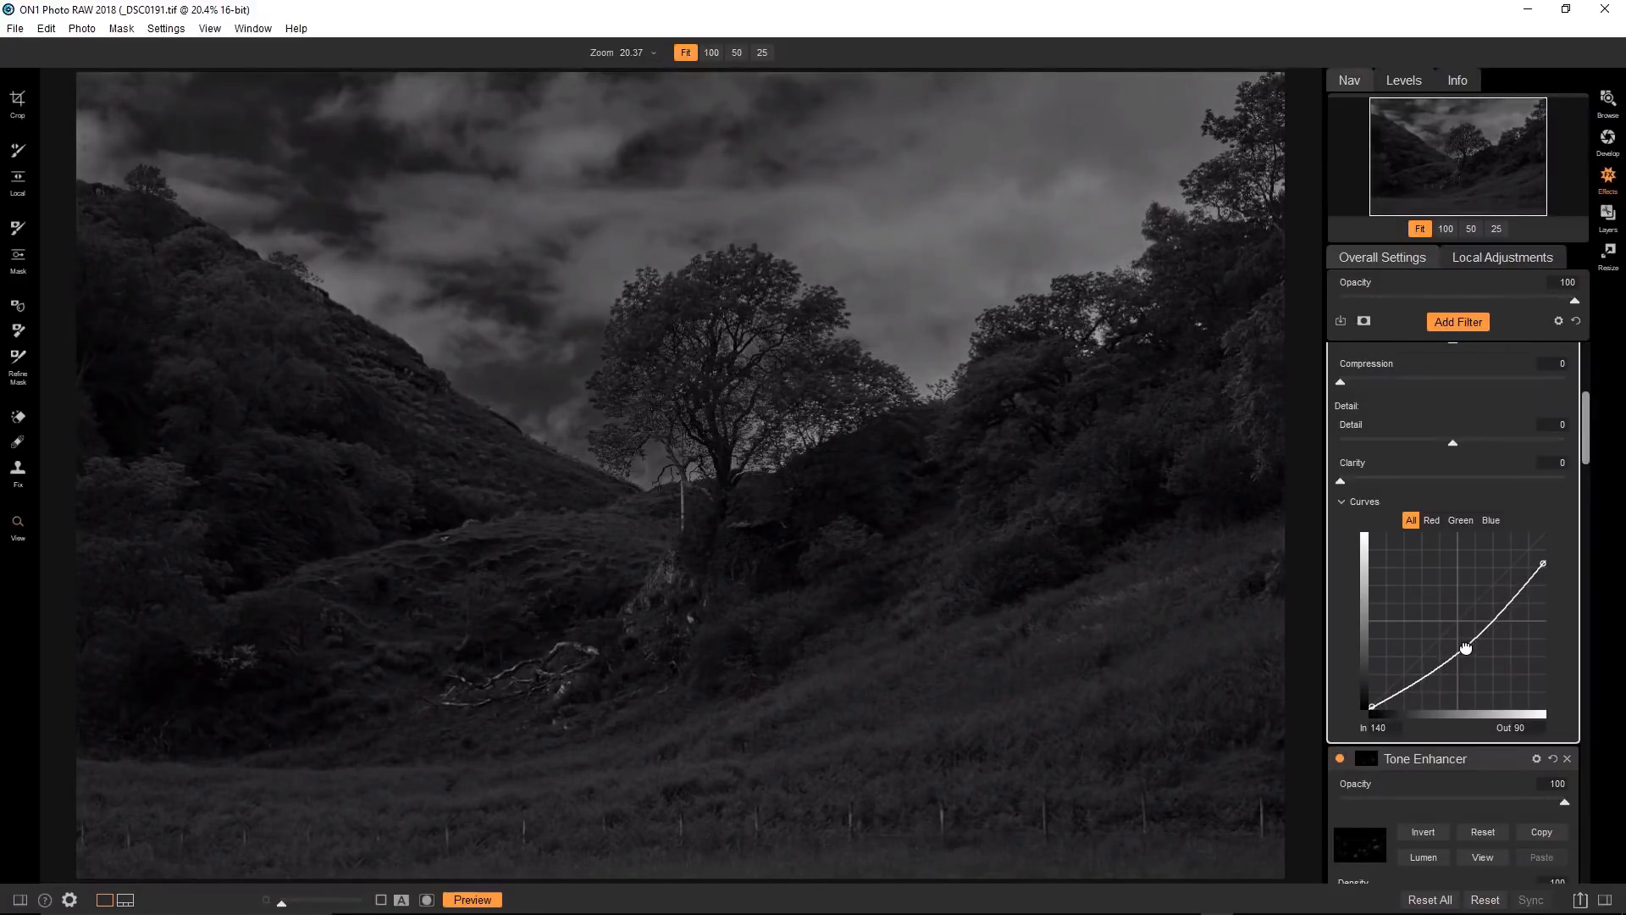
Set the masking brush to Paint Out with size 2500 and opacity 40, and paint the new darkening away around the central tree.
scroll(1424, 536, "up", 5)
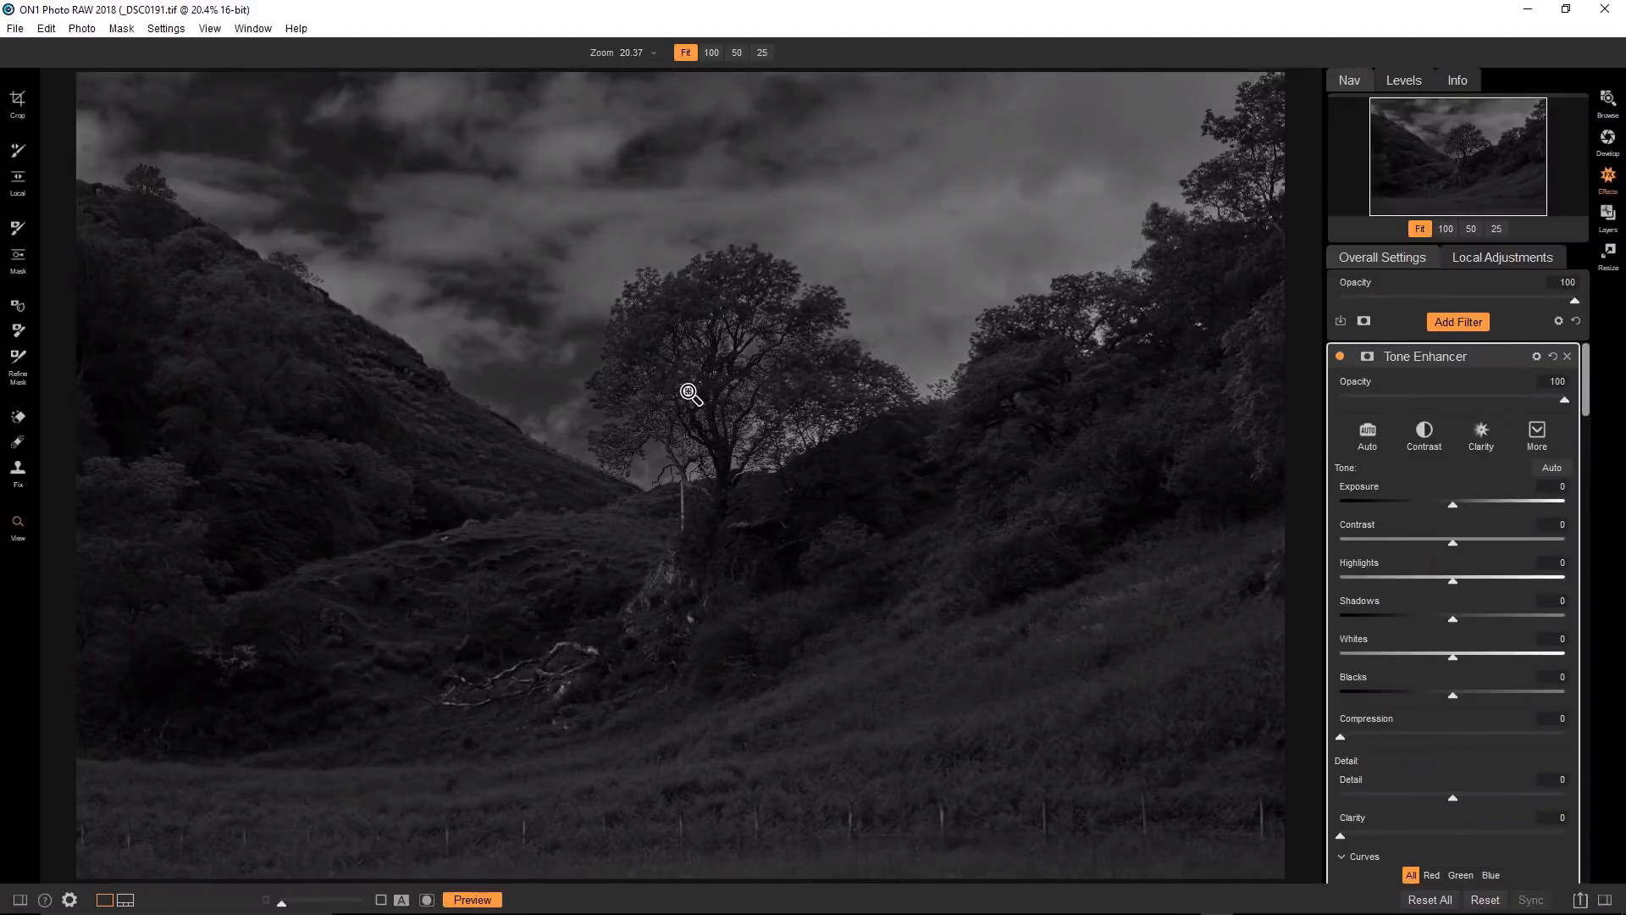
key("b")
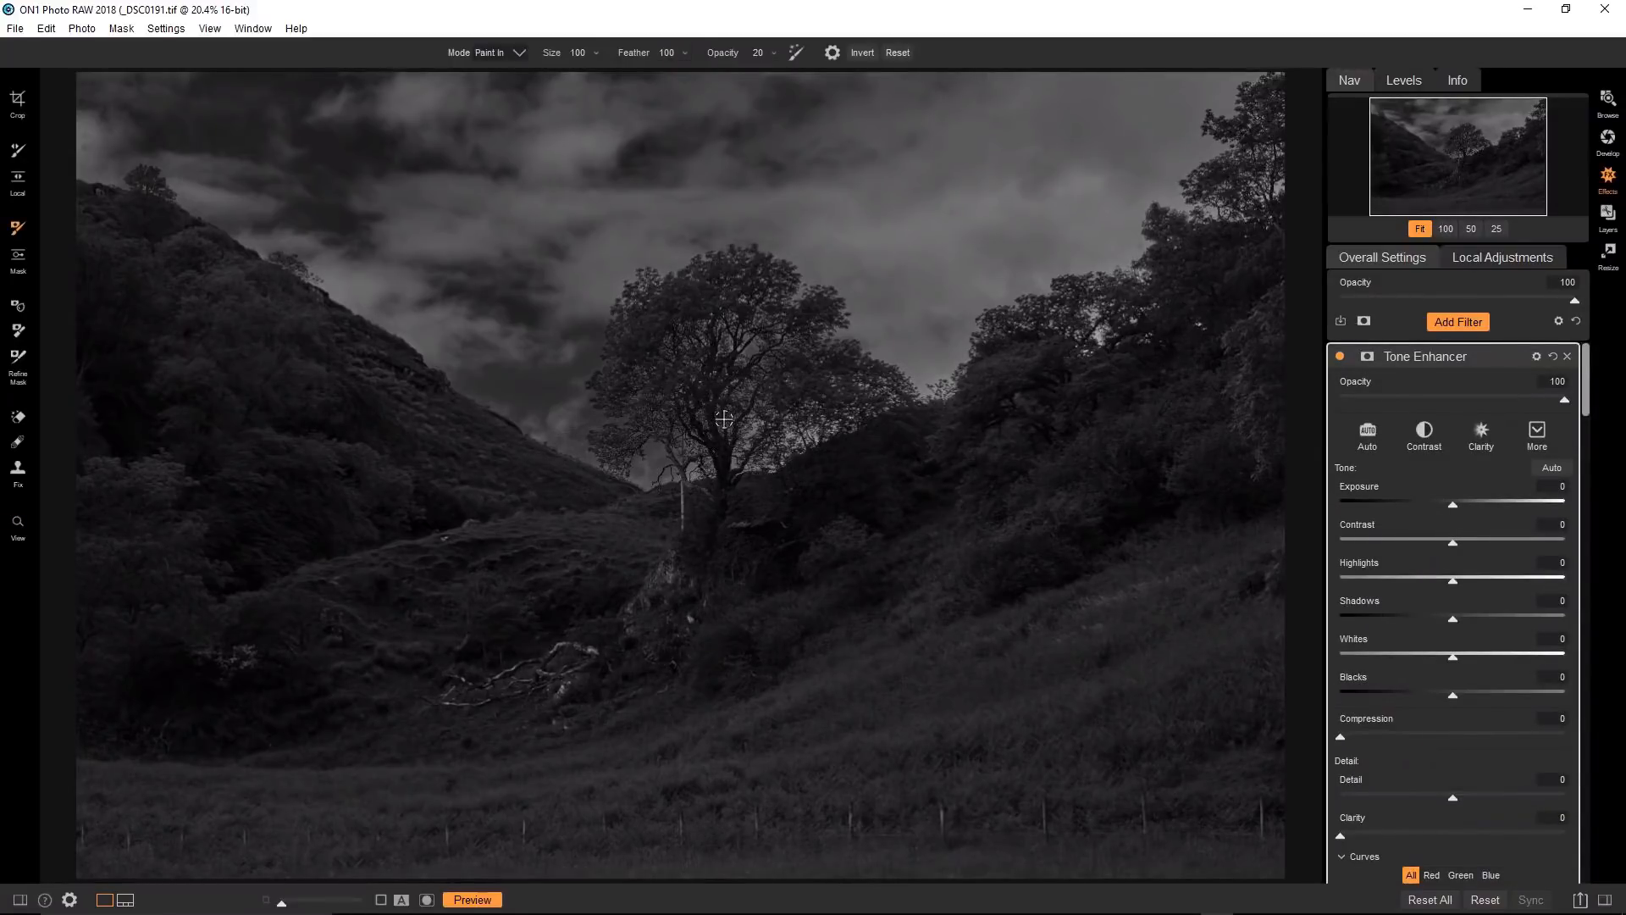
key("bracketright")
key("bracketright")
key("bracketright")
key("bracketright")
key("bracketright")
key("bracketright")
key("bracketright")
key("bracketright")
key("bracketright")
key("bracketright")
key("bracketright")
key("bracketright")
key("bracketright")
key("bracketright")
key("bracketright")
key("bracketright")
key("bracketright")
key("bracketright")
key("bracketright")
key("bracketright")
left_click(731, 425, "alt")
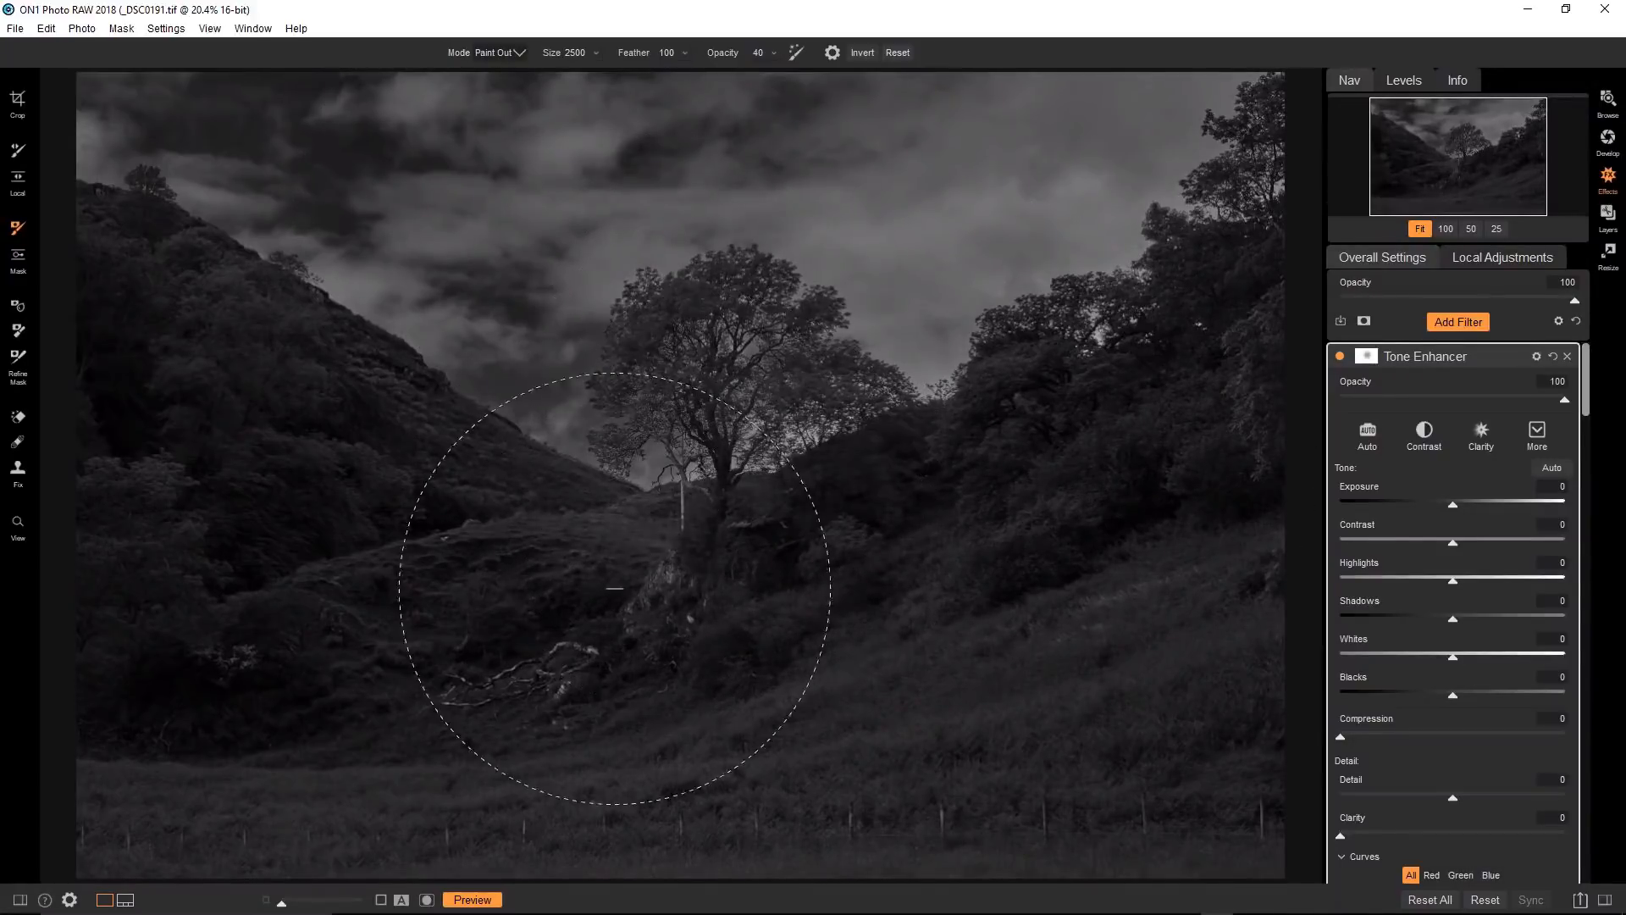
Undo the last broad mask stroke and paint the darkening out of the hillsides with the brush reduced to size 1100 at opacity 40.
left_click(570, 625, "alt")
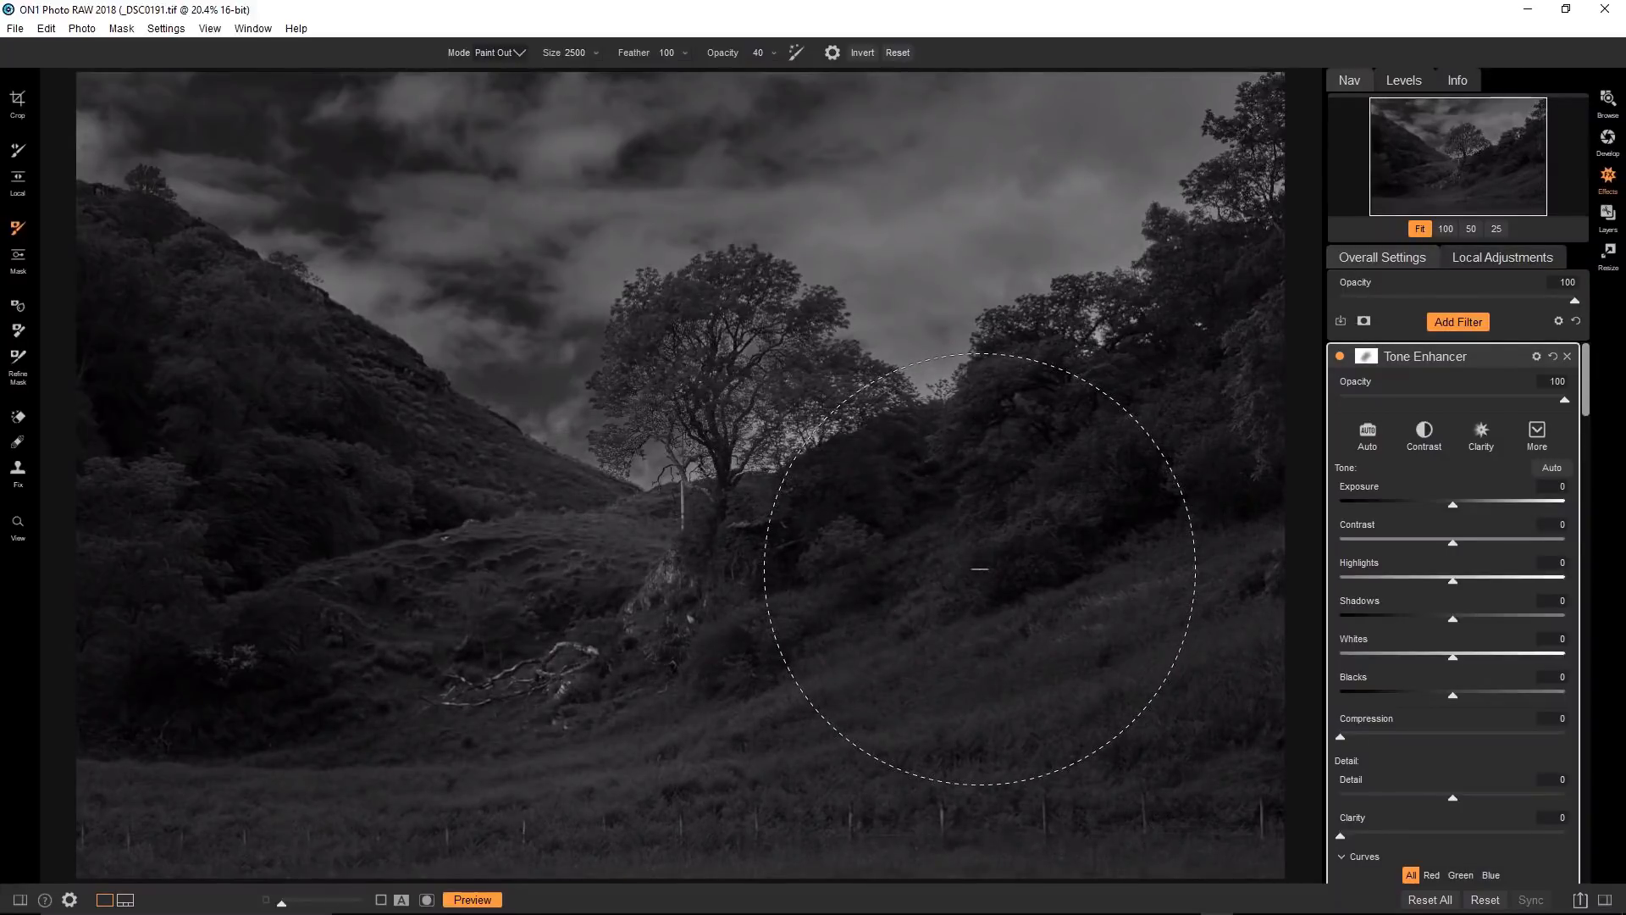
key("ctrl+z")
key("bracketleft")
key("bracketleft")
key("bracketleft")
key("bracketleft")
key("bracketleft")
key("bracketleft")
key("bracketleft")
key("bracketleft")
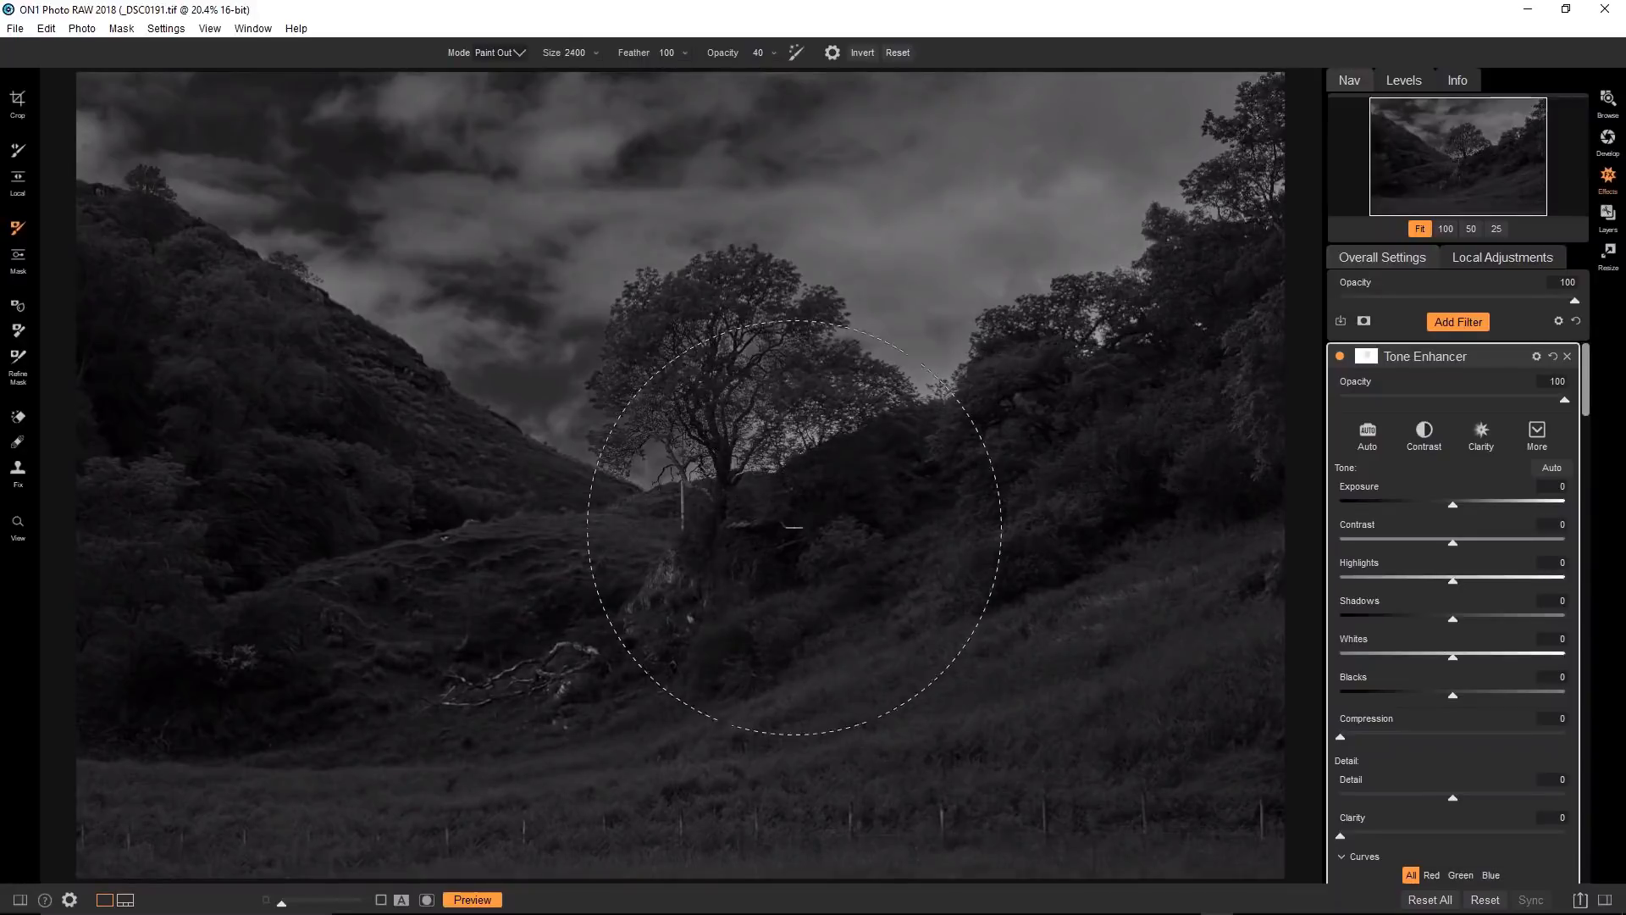
key("bracketleft")
key("bracketleft")
key("bracketleft")
key("bracketleft")
key("bracketleft")
key("bracketleft")
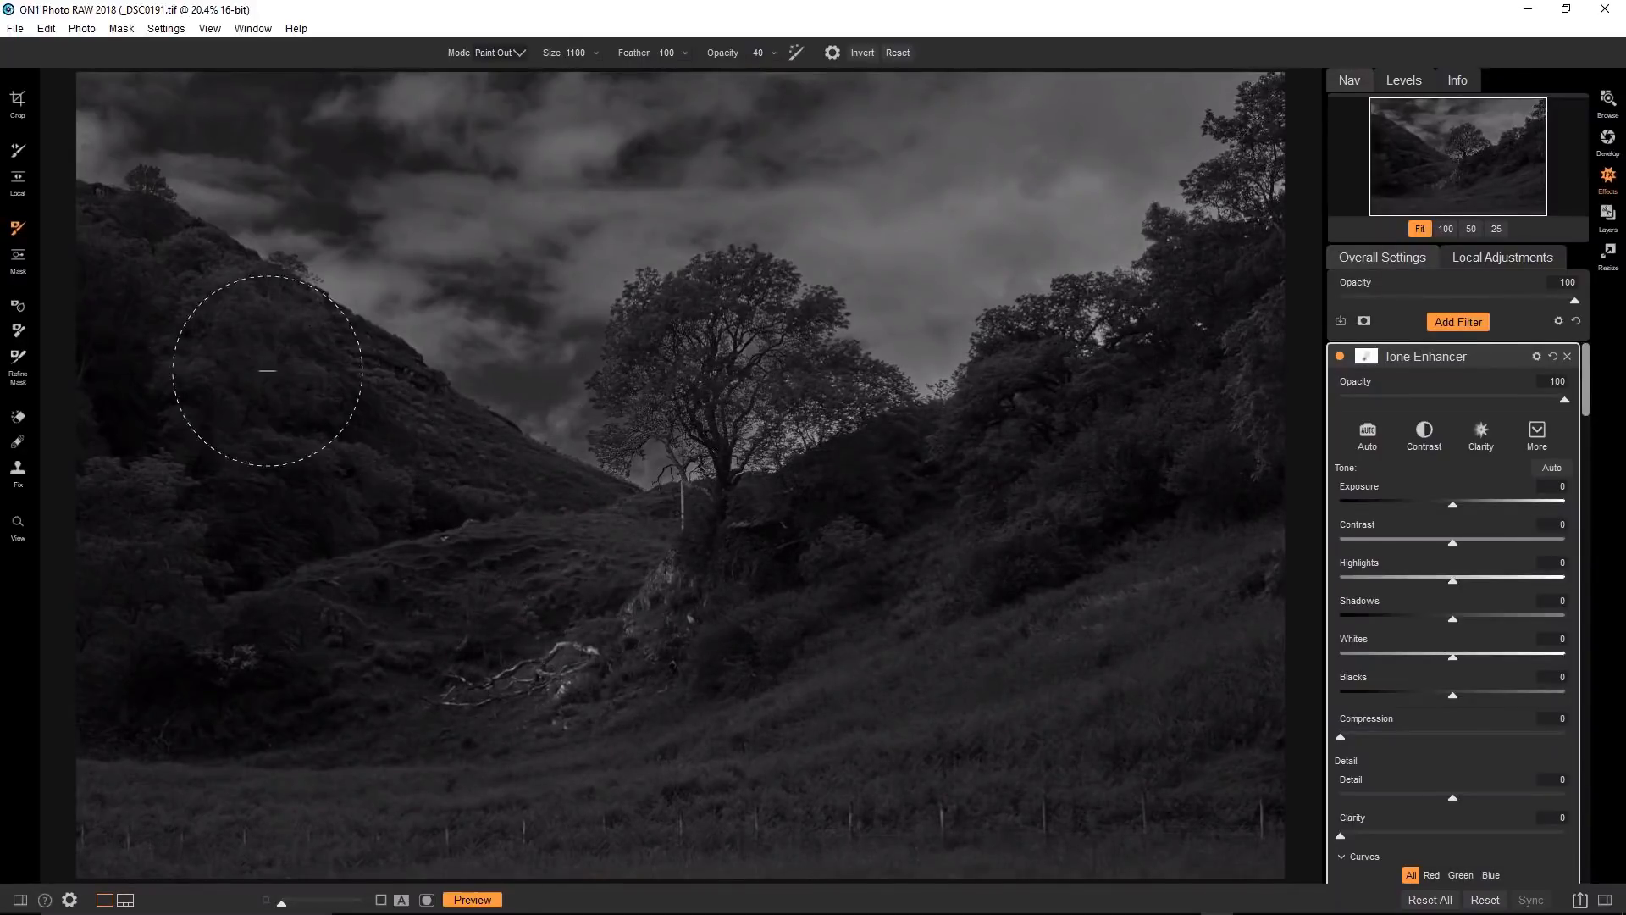
left_click(239, 337)
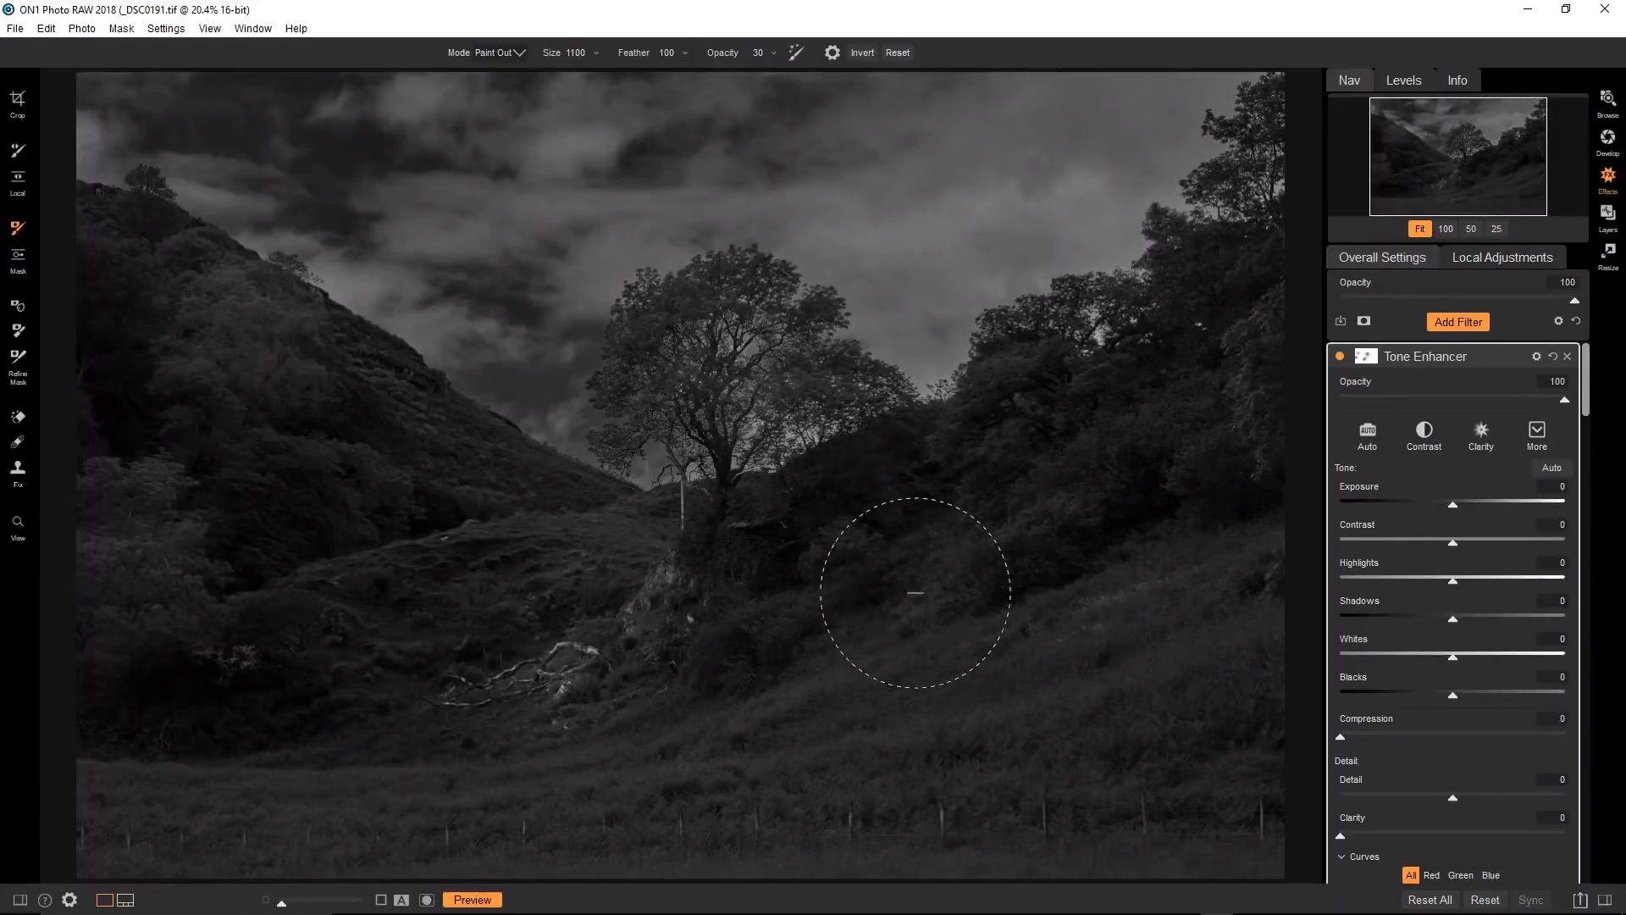
Paint the darkening out along the slope right of the tree at opacity 30, varying the brush size and ending at 700.
key("bracketleft")
key("bracketleft")
key("bracketleft")
key("bracketleft")
key("bracketleft")
key("bracketleft")
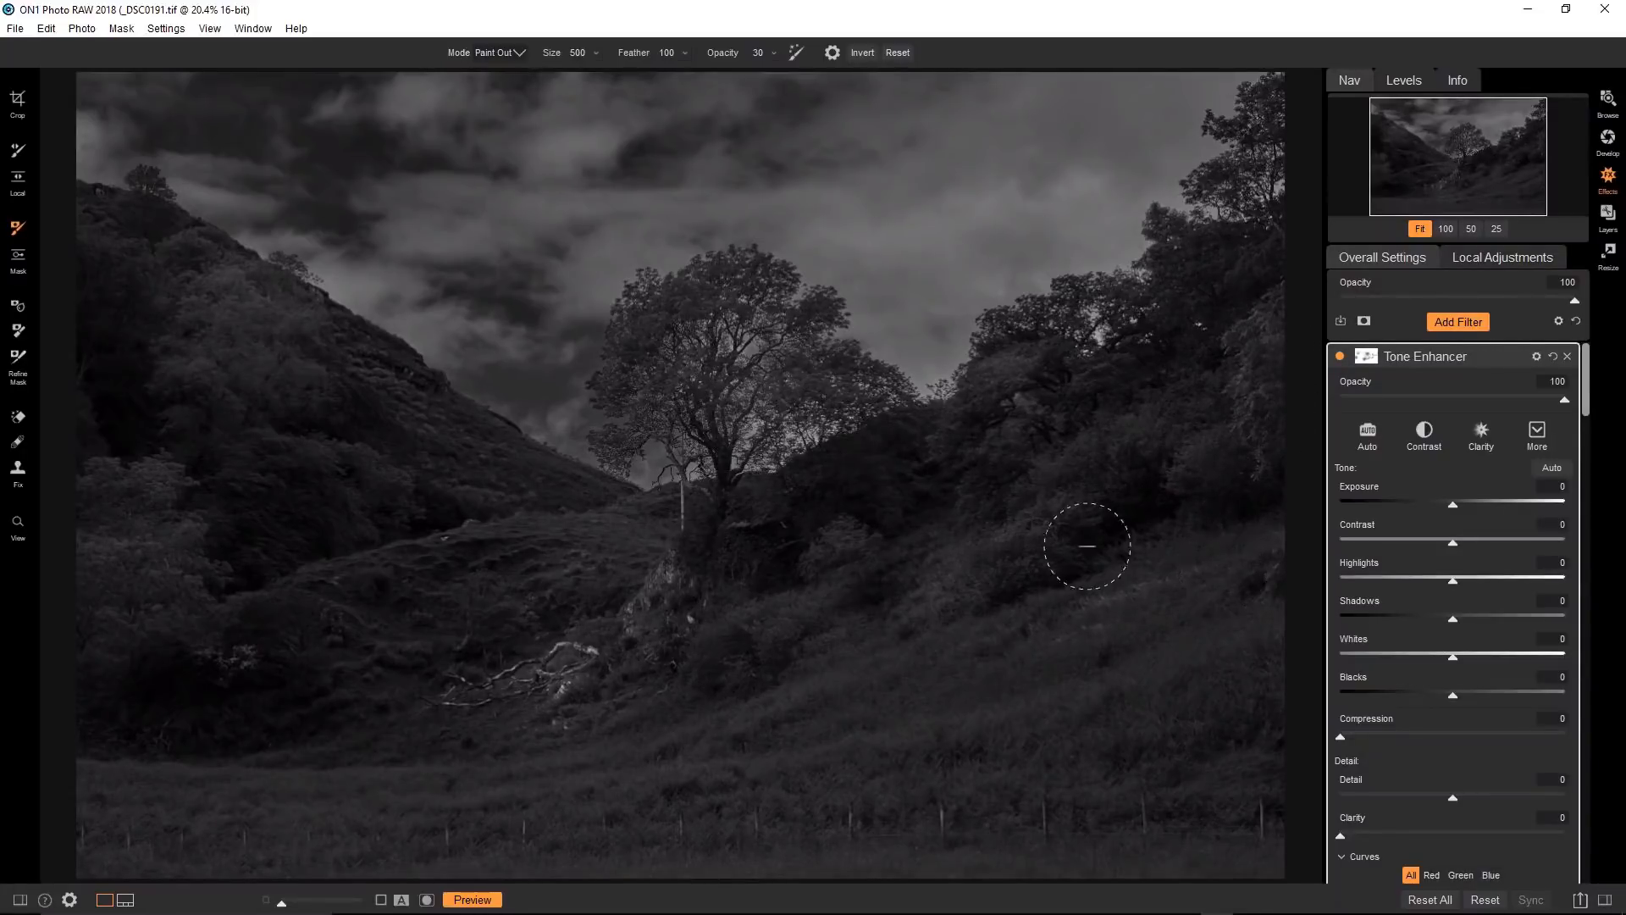
key("bracketright")
key("bracketright")
left_click_drag(1101, 573, 1226, 581)
key("bracketleft")
key("bracketleft")
key("bracketleft")
key("bracketleft")
key("bracketleft")
key("bracketleft")
key("bracketright")
key("bracketright")
key("bracketright")
key("bracketright")
key("bracketright")
key("bracketright")
key("bracketright")
key("bracketright")
key("bracketright")
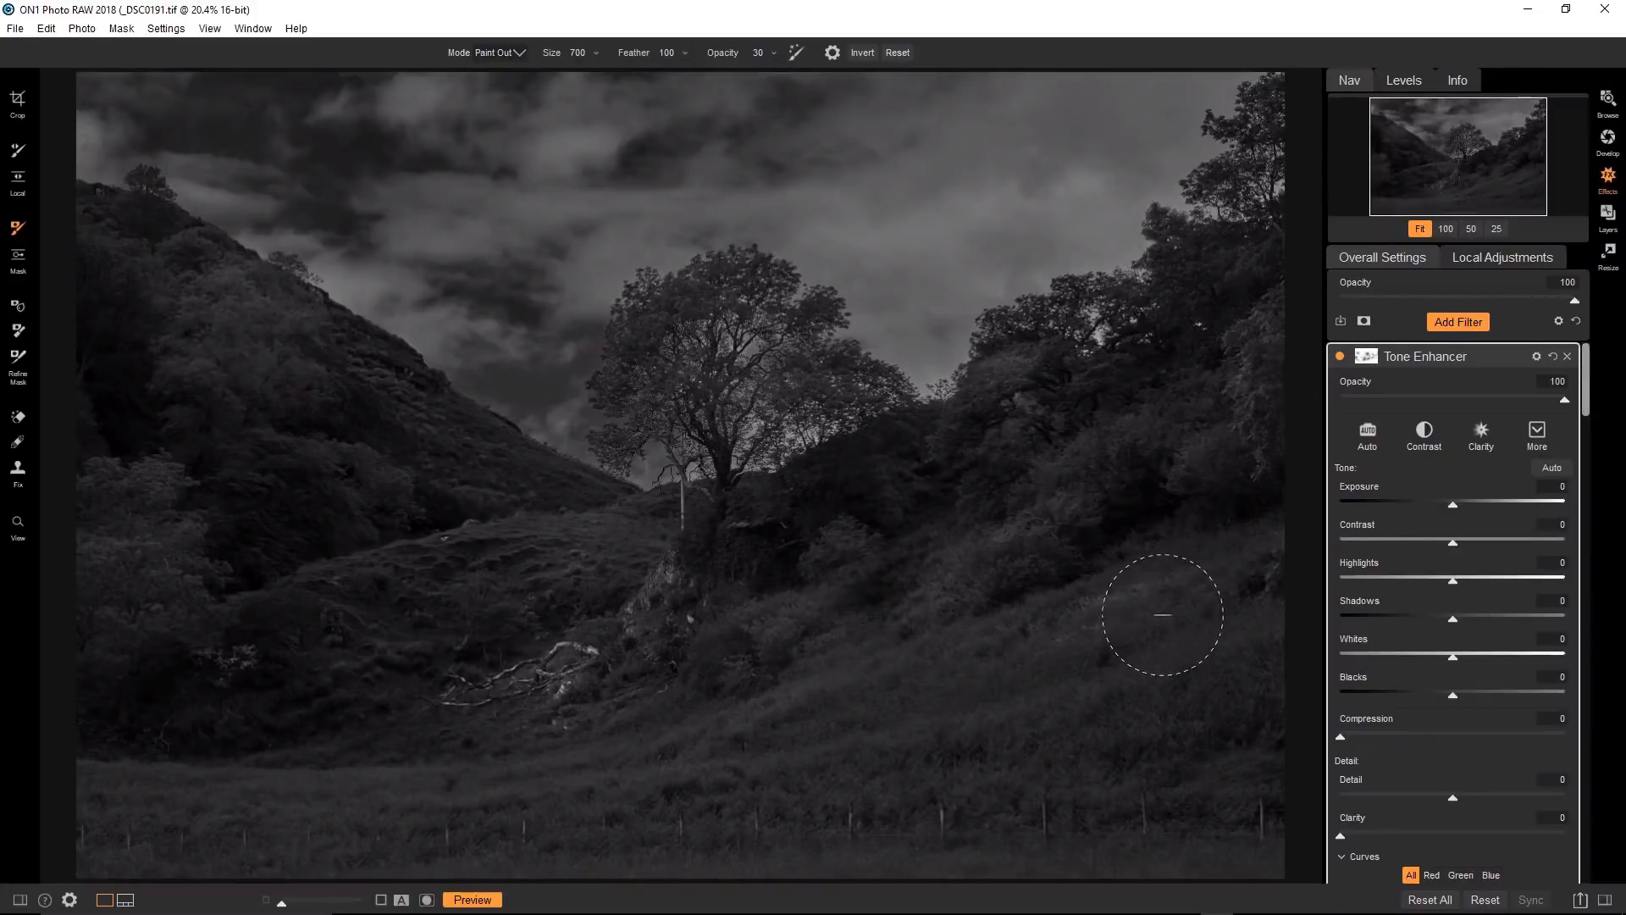
Paint the darkening out over the left hillside at opacity 30, going from a size 350 brush up to 2500.
key("bracketleft")
key("bracketleft")
key("bracketleft")
key("bracketleft")
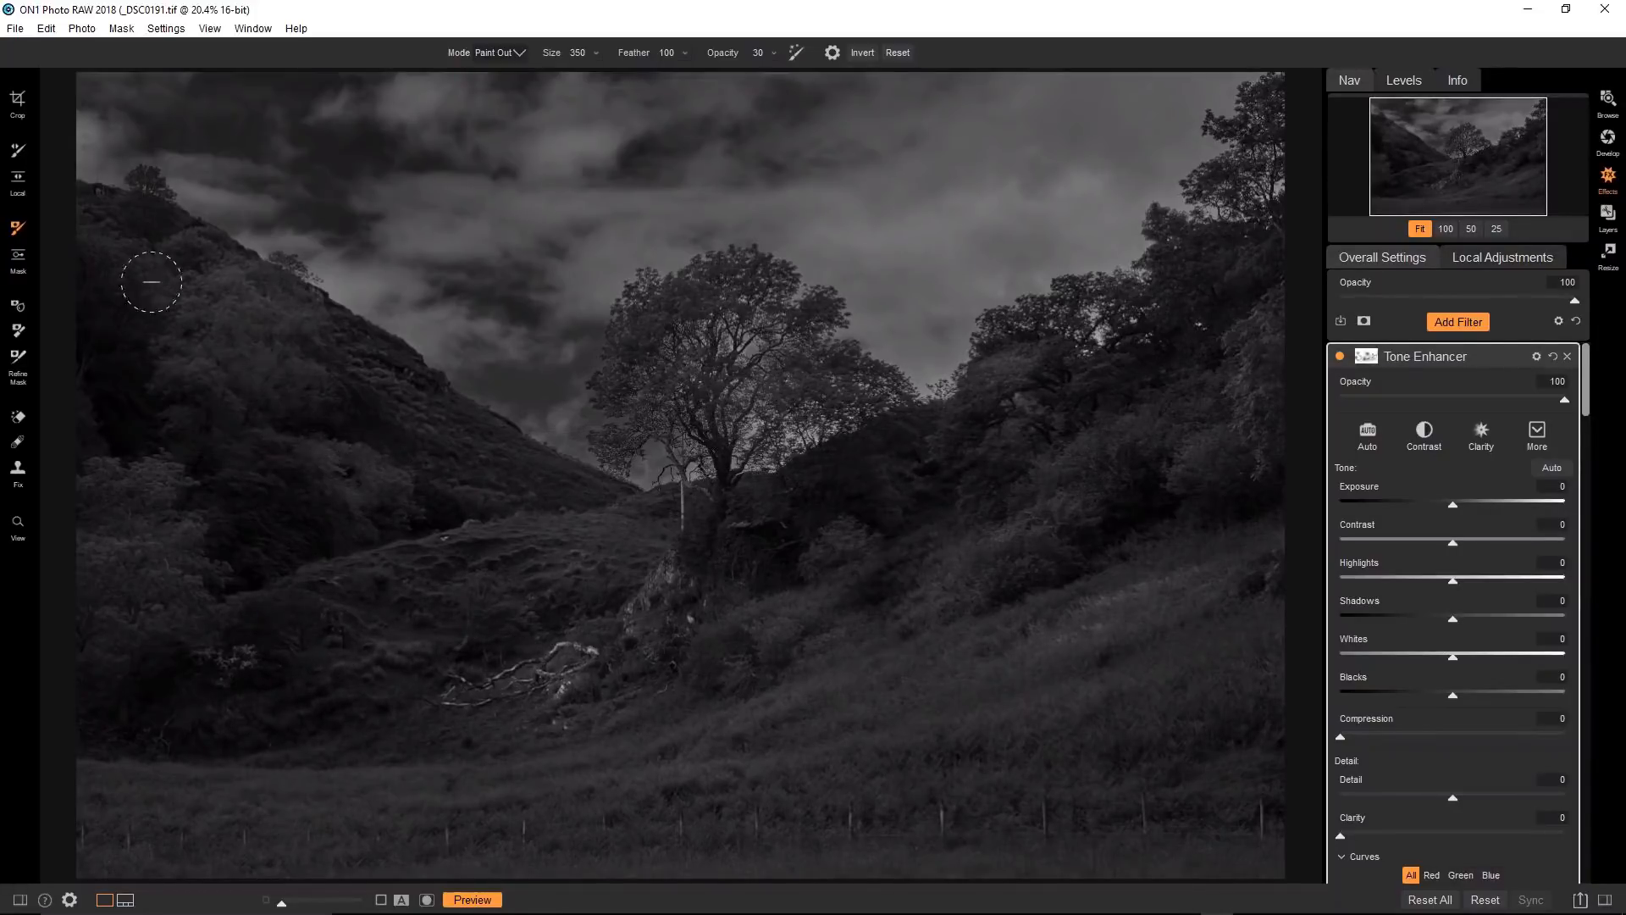
key("bracketleft")
key("bracketright")
key("bracketright")
key("bracketright")
key("bracketright")
key("bracketright")
key("bracketright")
key("bracketright")
key("bracketright")
key("bracketright")
key("bracketright")
key("bracketright")
key("bracketright")
key("bracketright")
key("bracketright")
key("bracketright")
key("bracketright")
key("bracketright")
key("bracketright")
key("bracketright")
key("bracketright")
key("bracketright")
key("bracketright")
key("bracketright")
key("bracketright")
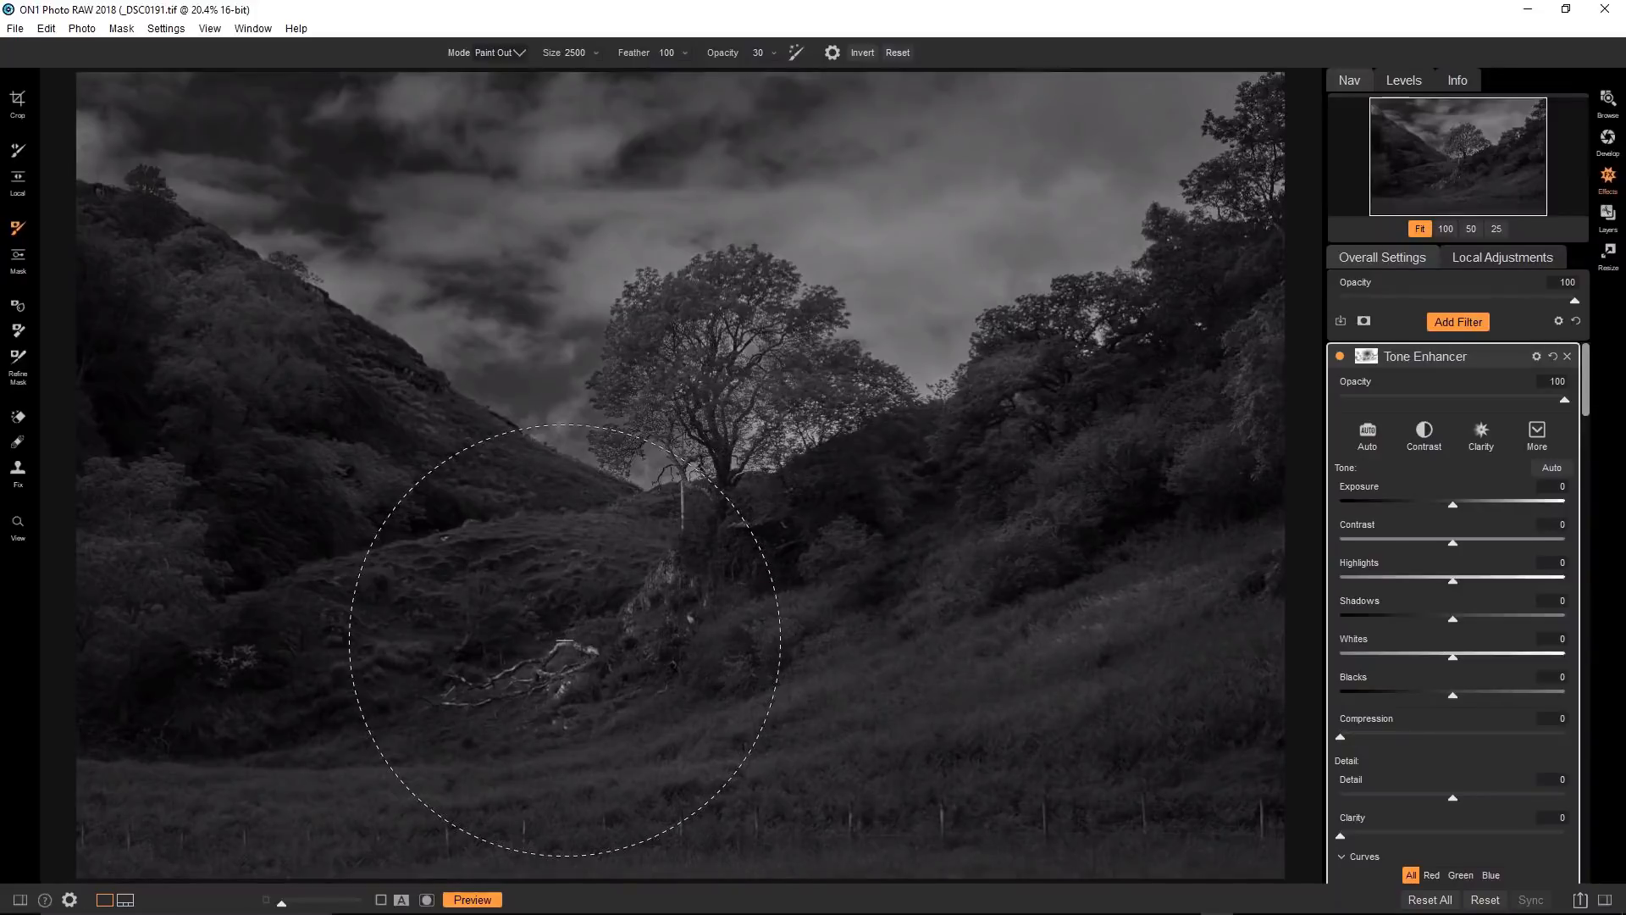
Refine the darkening mask with the Paint Out brush at opacity 30, reducing its size to 125.
key("bracketleft")
key("bracketleft")
key("bracketleft")
key("bracketleft")
key("bracketleft")
key("bracketleft")
key("bracketleft")
key("bracketleft")
key("bracketleft")
key("bracketleft")
key("bracketleft")
key("bracketleft")
key("bracketleft")
key("bracketleft")
key("bracketleft")
key("bracketleft")
key("bracketleft")
Add another Tone Enhancer filter and darken its curve by setting the midpoint to In 138, Out 102.
scroll(729, 353, "down", 1)
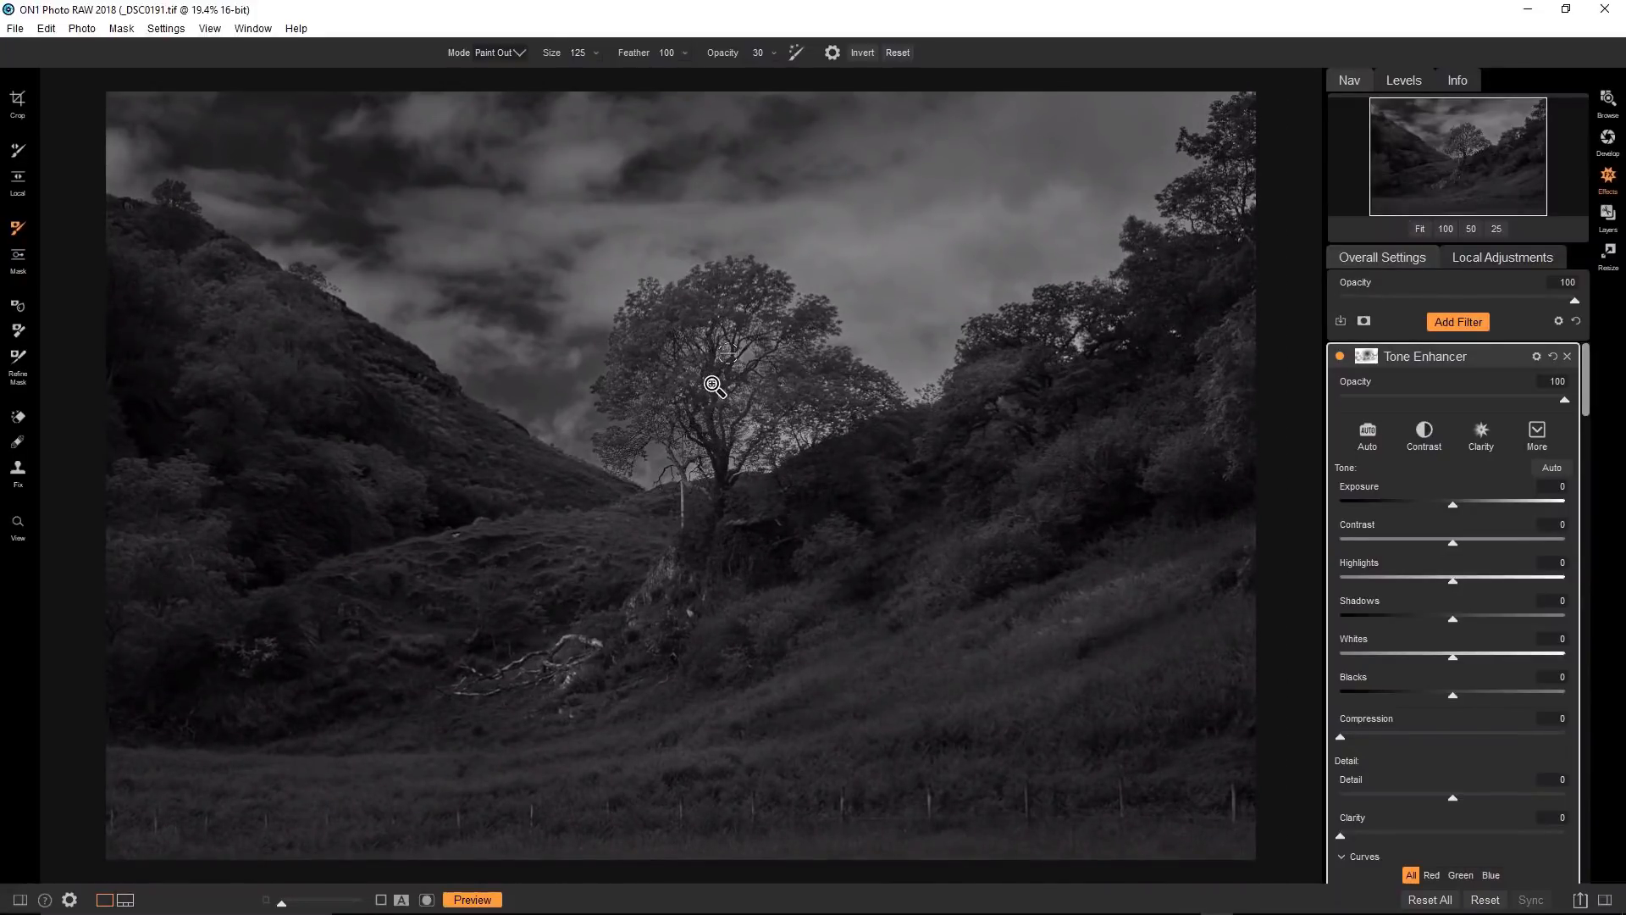
scroll(747, 339, "up", 1)
key("super+Down")
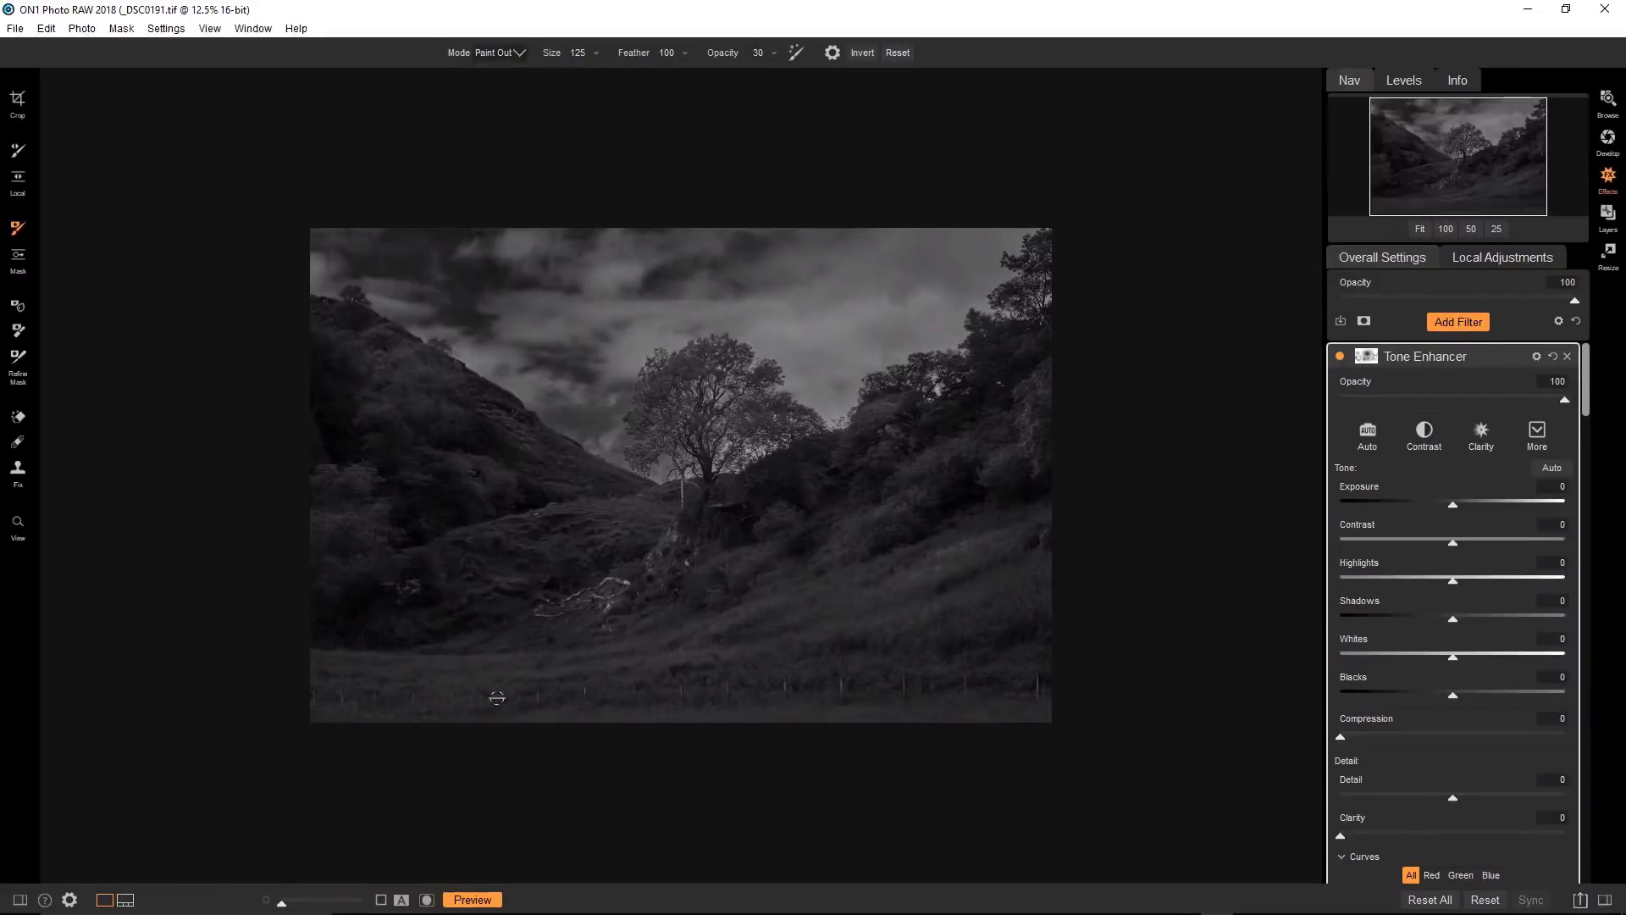
left_click(1478, 323)
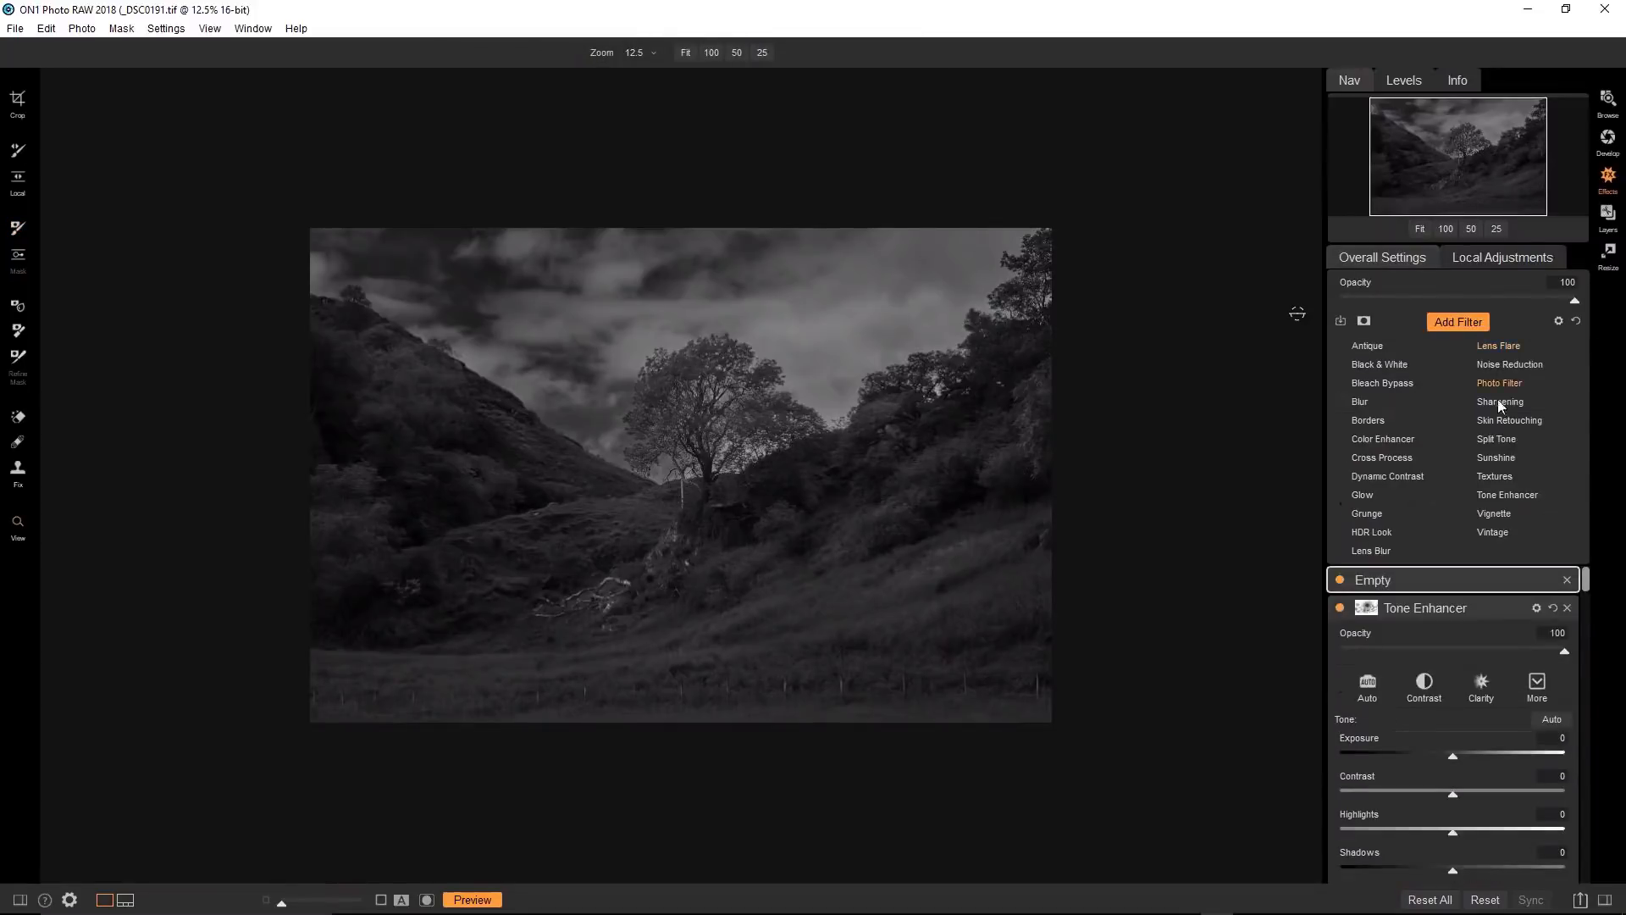
left_click(1505, 496)
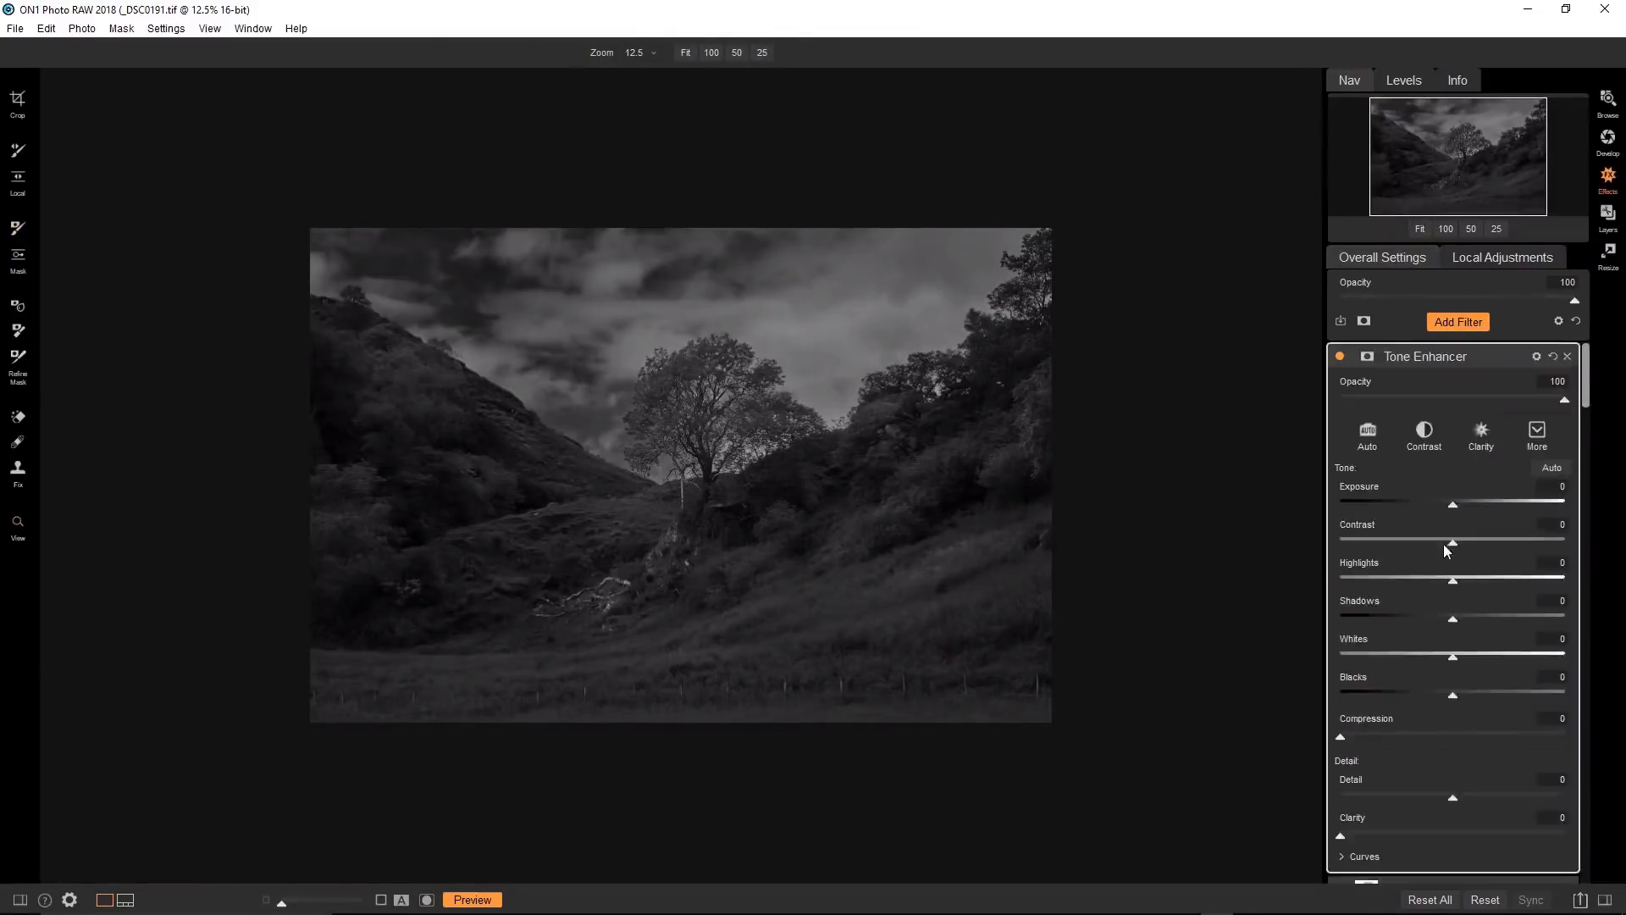
left_click(1341, 857)
scroll(1445, 779, "down", 4)
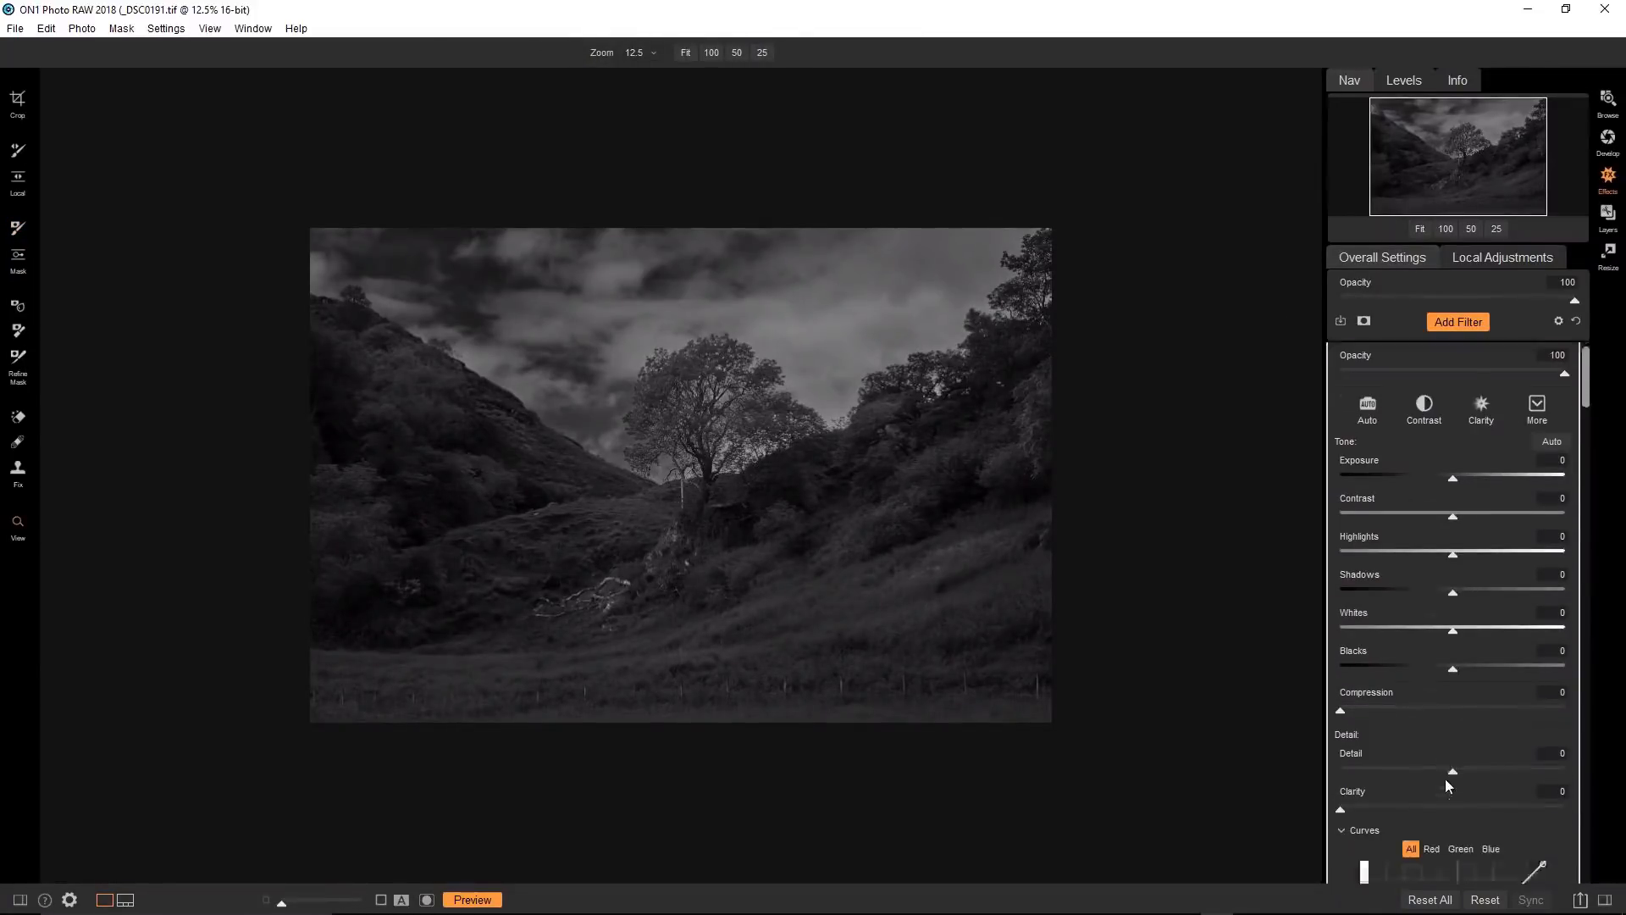
scroll(1448, 783, "down", 1)
left_click_drag(1456, 622, 1463, 639)
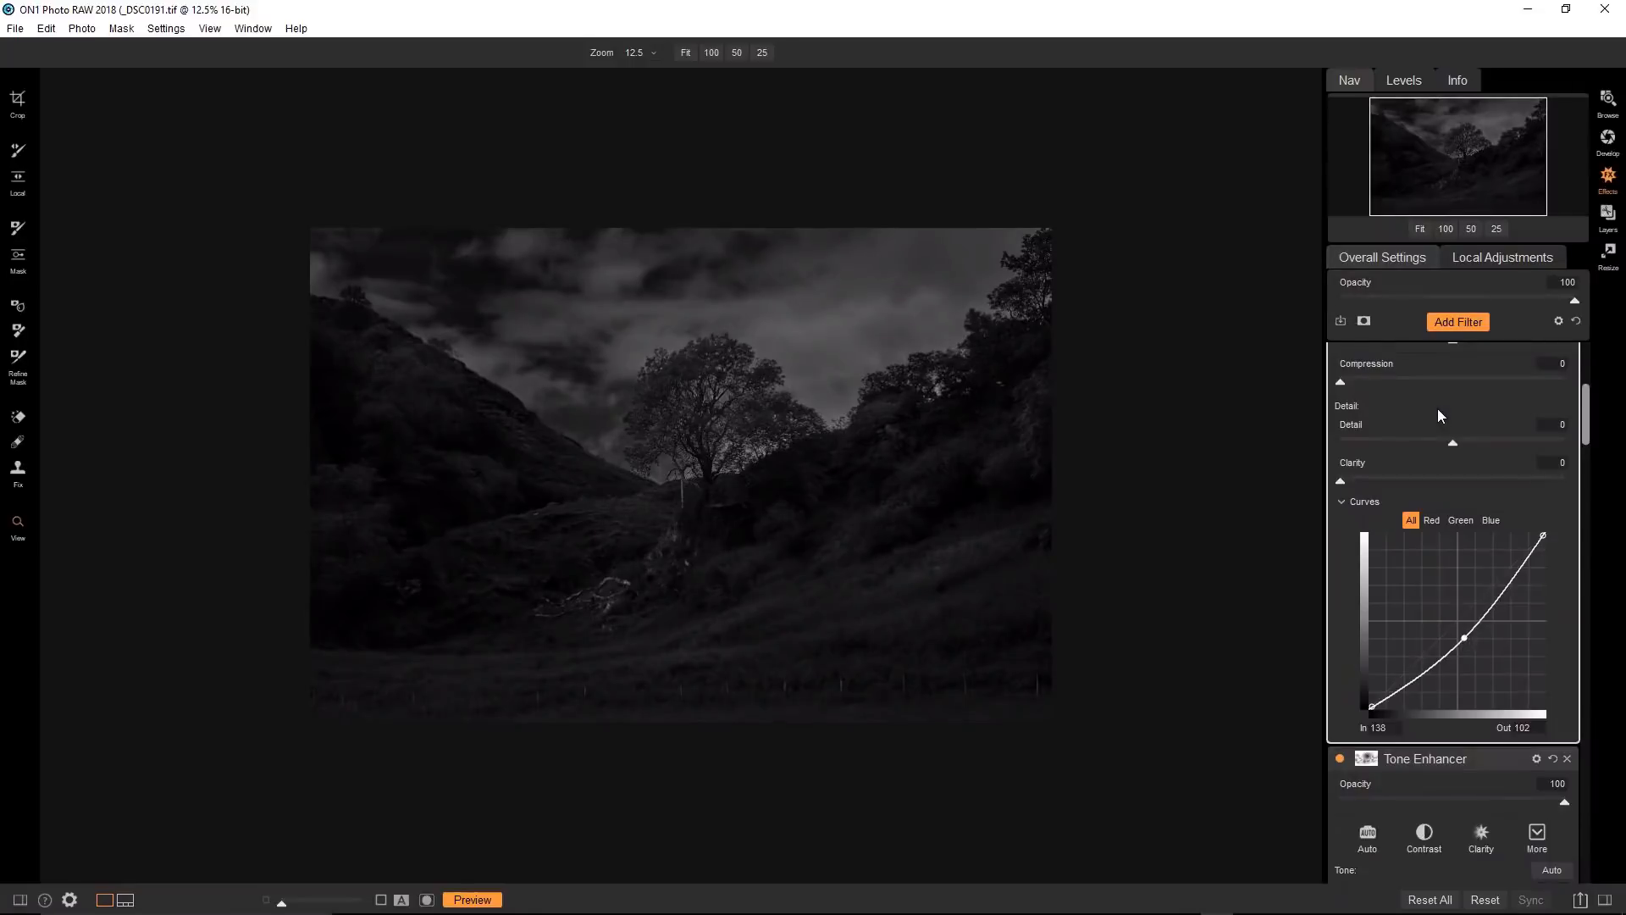
Add a mask to the new Tone Enhancer filter and invert it to black to hide the darkening.
scroll(1436, 408, "down", 5)
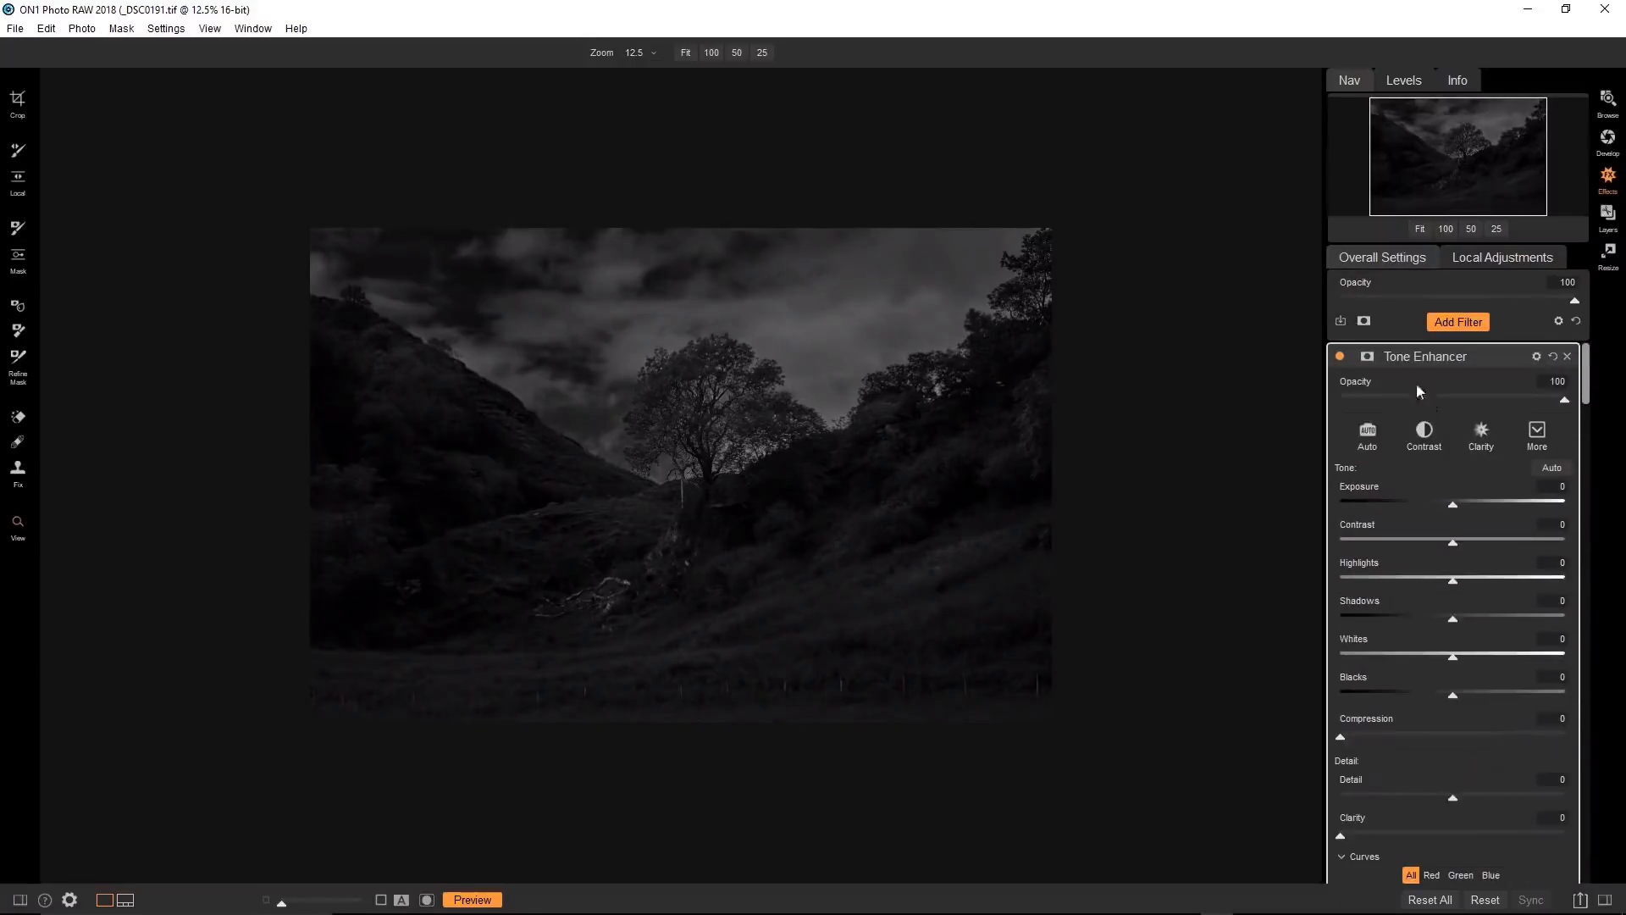
left_click(1368, 356)
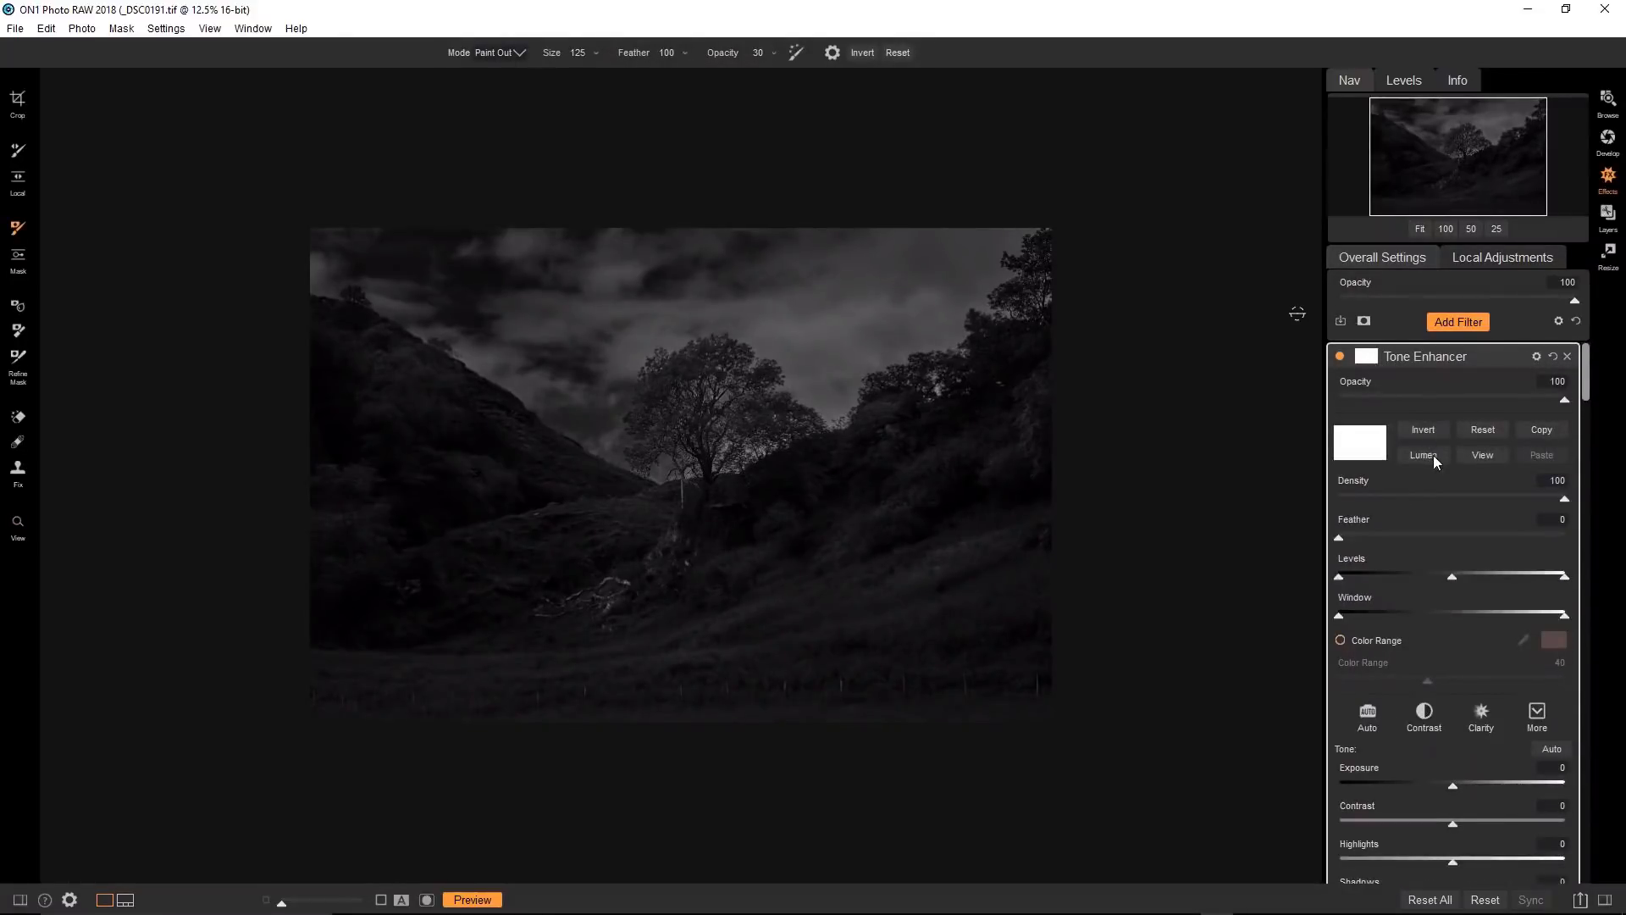
left_click(1424, 430)
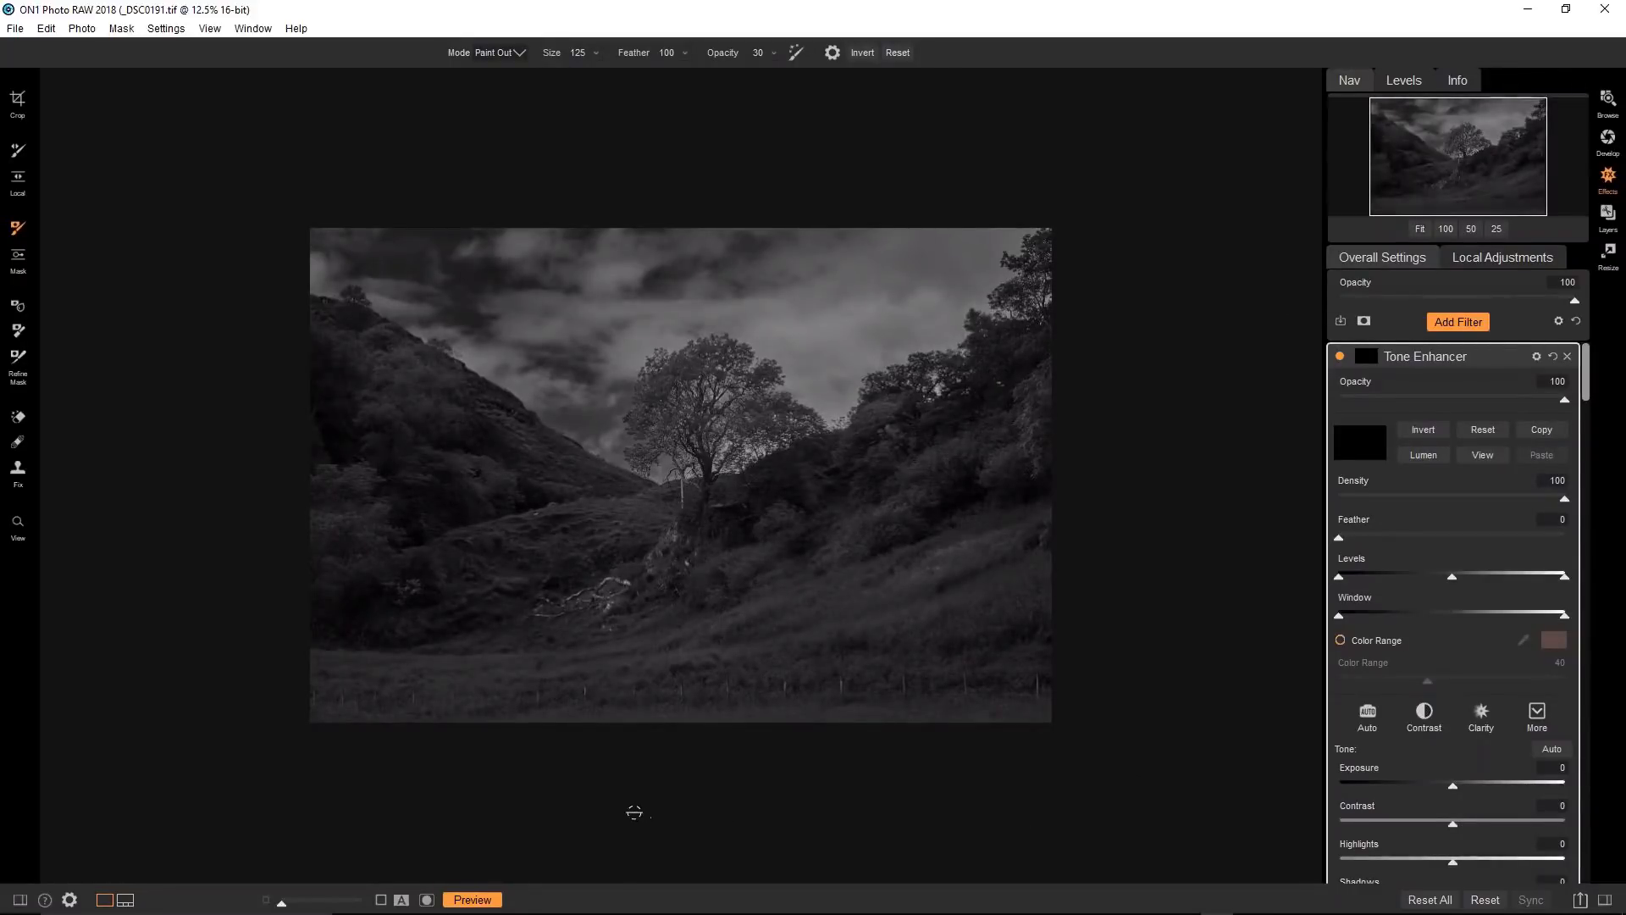
Try painting the darkening along the photo's bottom edge with a size 2400, feather 0 brush at opacity 30 and 100, undoing the strokes.
key("bracketright")
key("bracketright")
key("bracketright")
key("bracketright")
key("bracketright")
key("bracketright")
key("bracketright")
key("bracketright")
key("bracketright")
key("bracketright")
key("bracketright")
key("bracketright")
key("bracketright")
key("bracketright")
key("bracketright")
key("bracketright")
key("bracketright")
key("bracketright")
key("bracketright")
left_click_drag(601, 49, 542, 49)
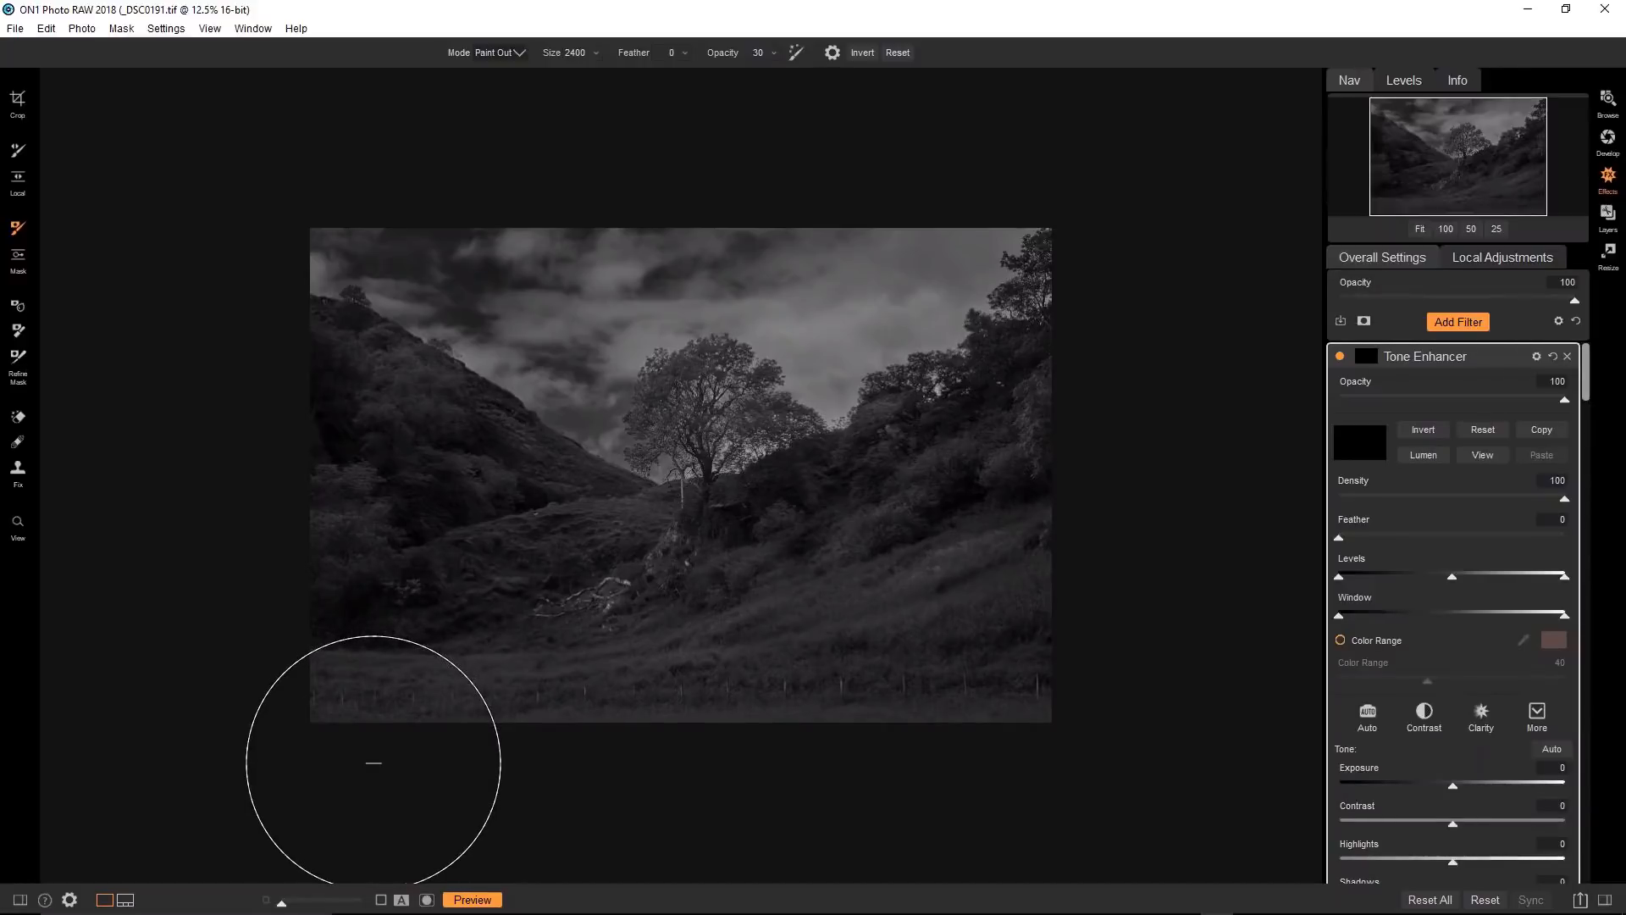
mouse_move(373, 763)
left_mouse_down()
mouse_move(730, 736)
mouse_move(1074, 739)
left_mouse_up()
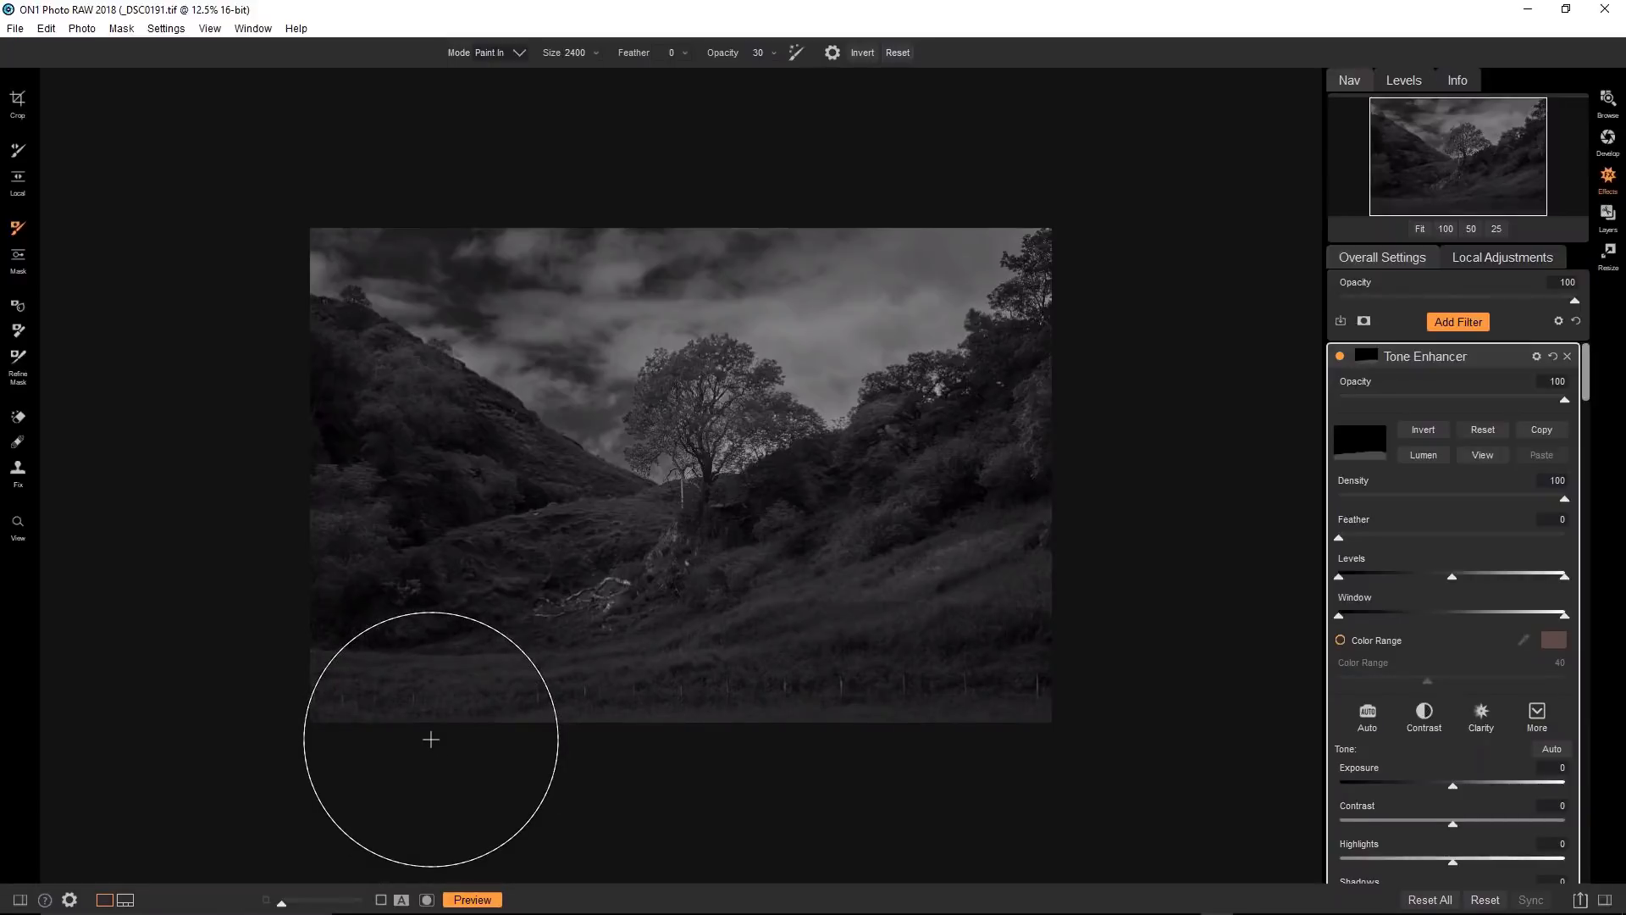
key("ctrl+z")
mouse_move(431, 740)
left_mouse_down()
mouse_move(338, 739)
mouse_move(399, 740)
left_mouse_up()
left_click_drag(635, 744, 1089, 751)
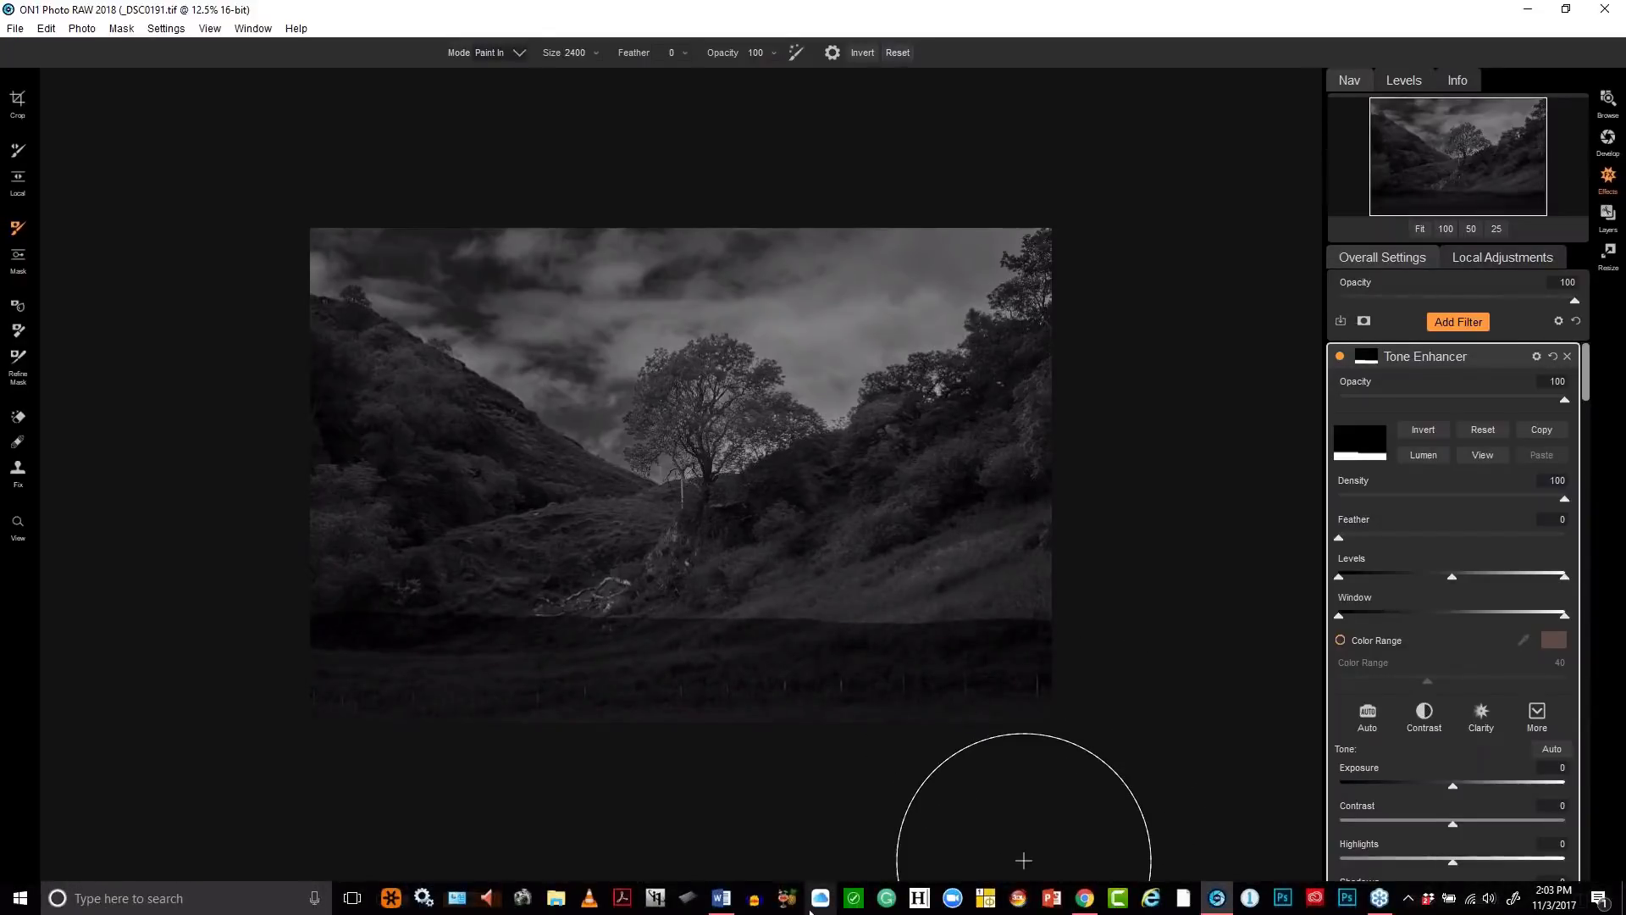
key("ctrl+z")
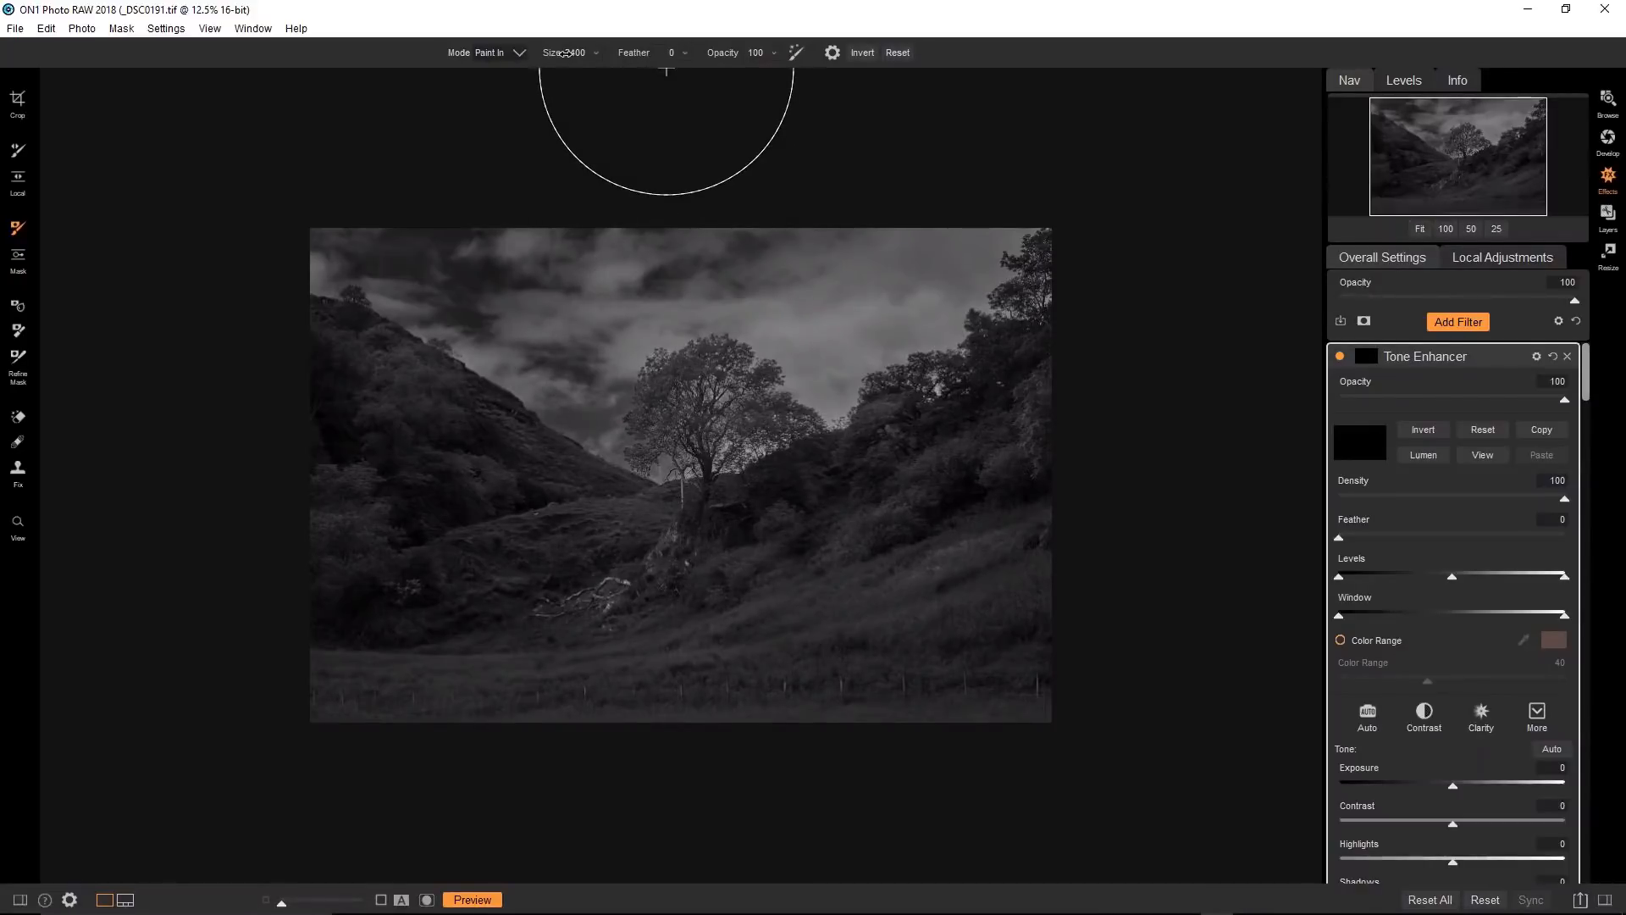
Try painting in the darkening along the photo's bottom edge with feather 100 and brush size 1000, and undo the stroke.
left_click_drag(611, 54, 794, 65)
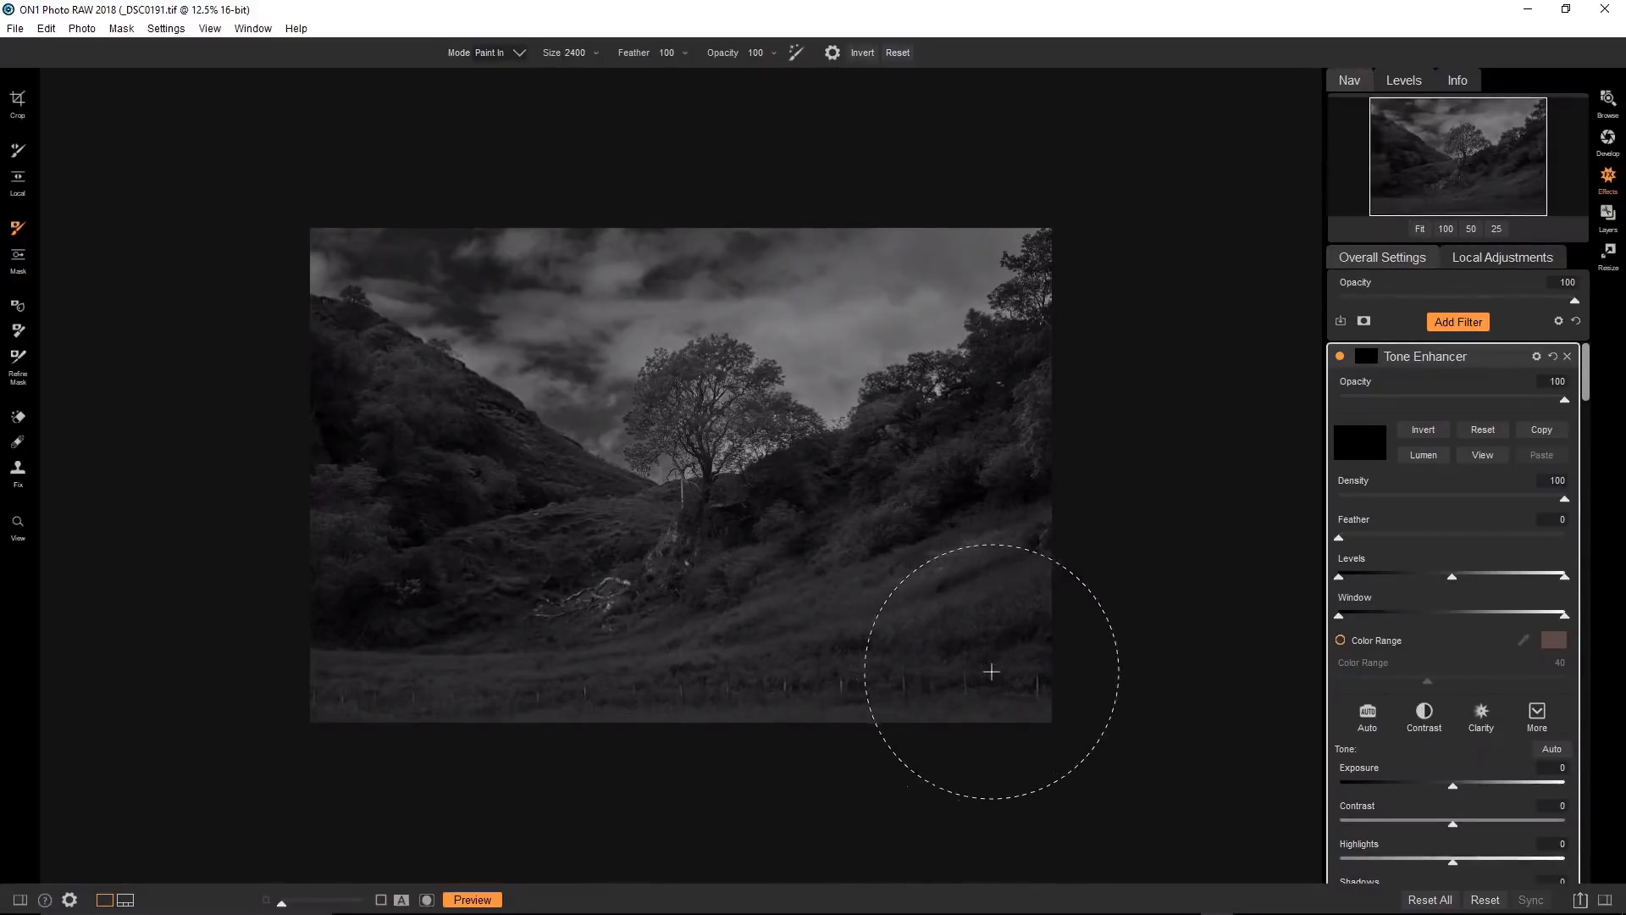
key("bracketleft")
key("bracketleft")
key("bracketleft")
key("bracketleft")
key("bracketleft")
key("bracketleft")
key("bracketleft")
left_click_drag(627, 707, 194, 712)
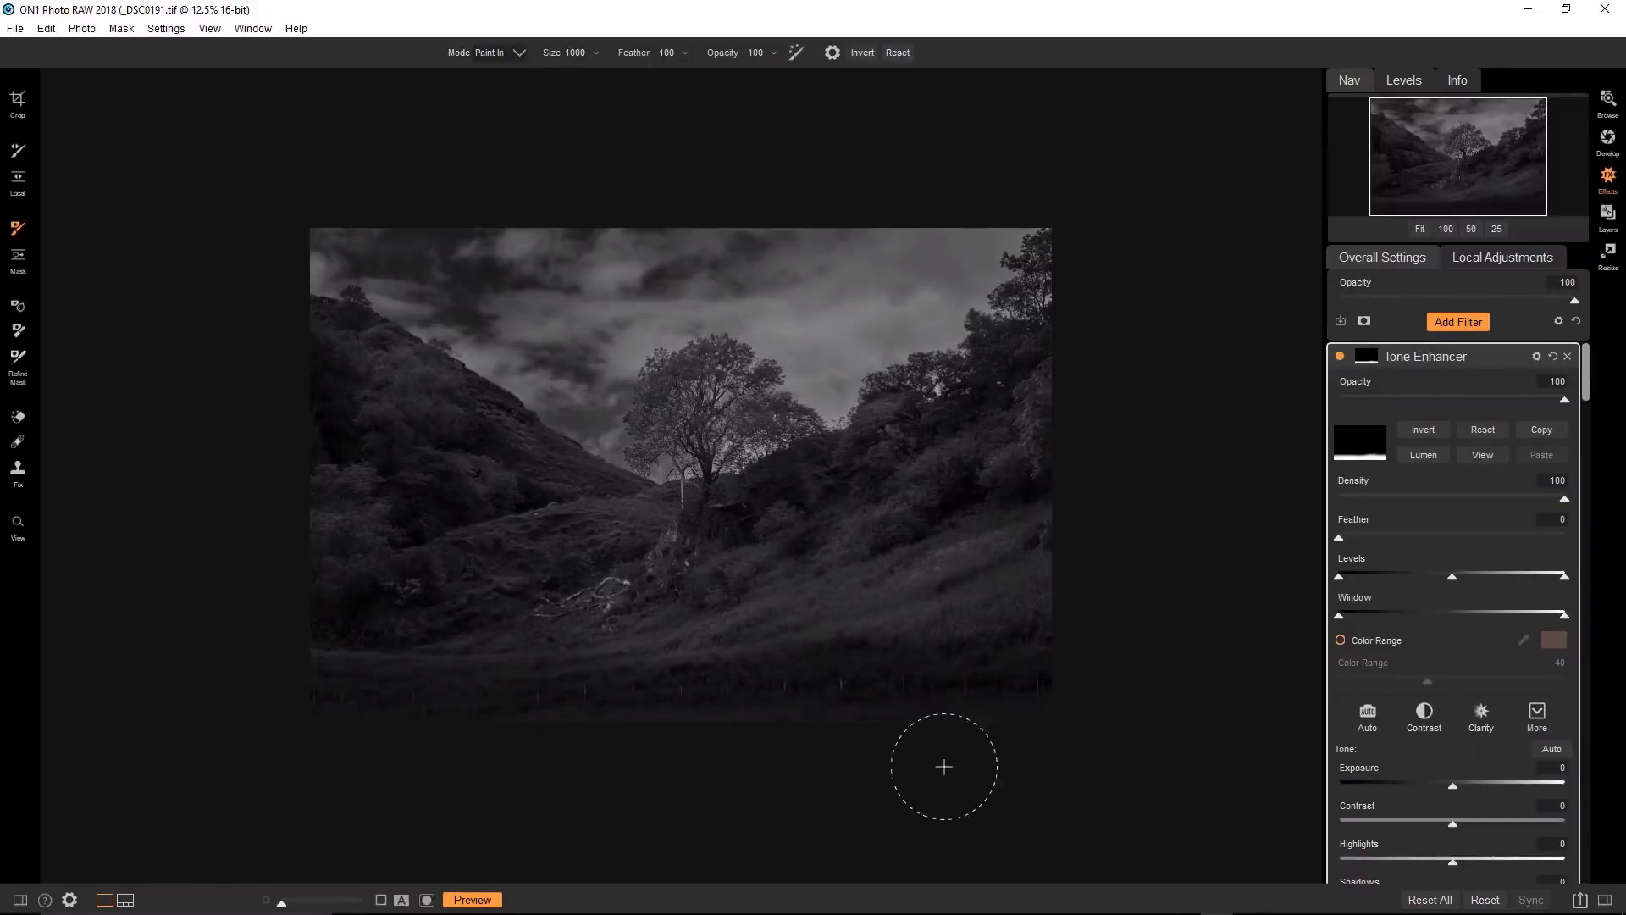
key("ctrl+z")
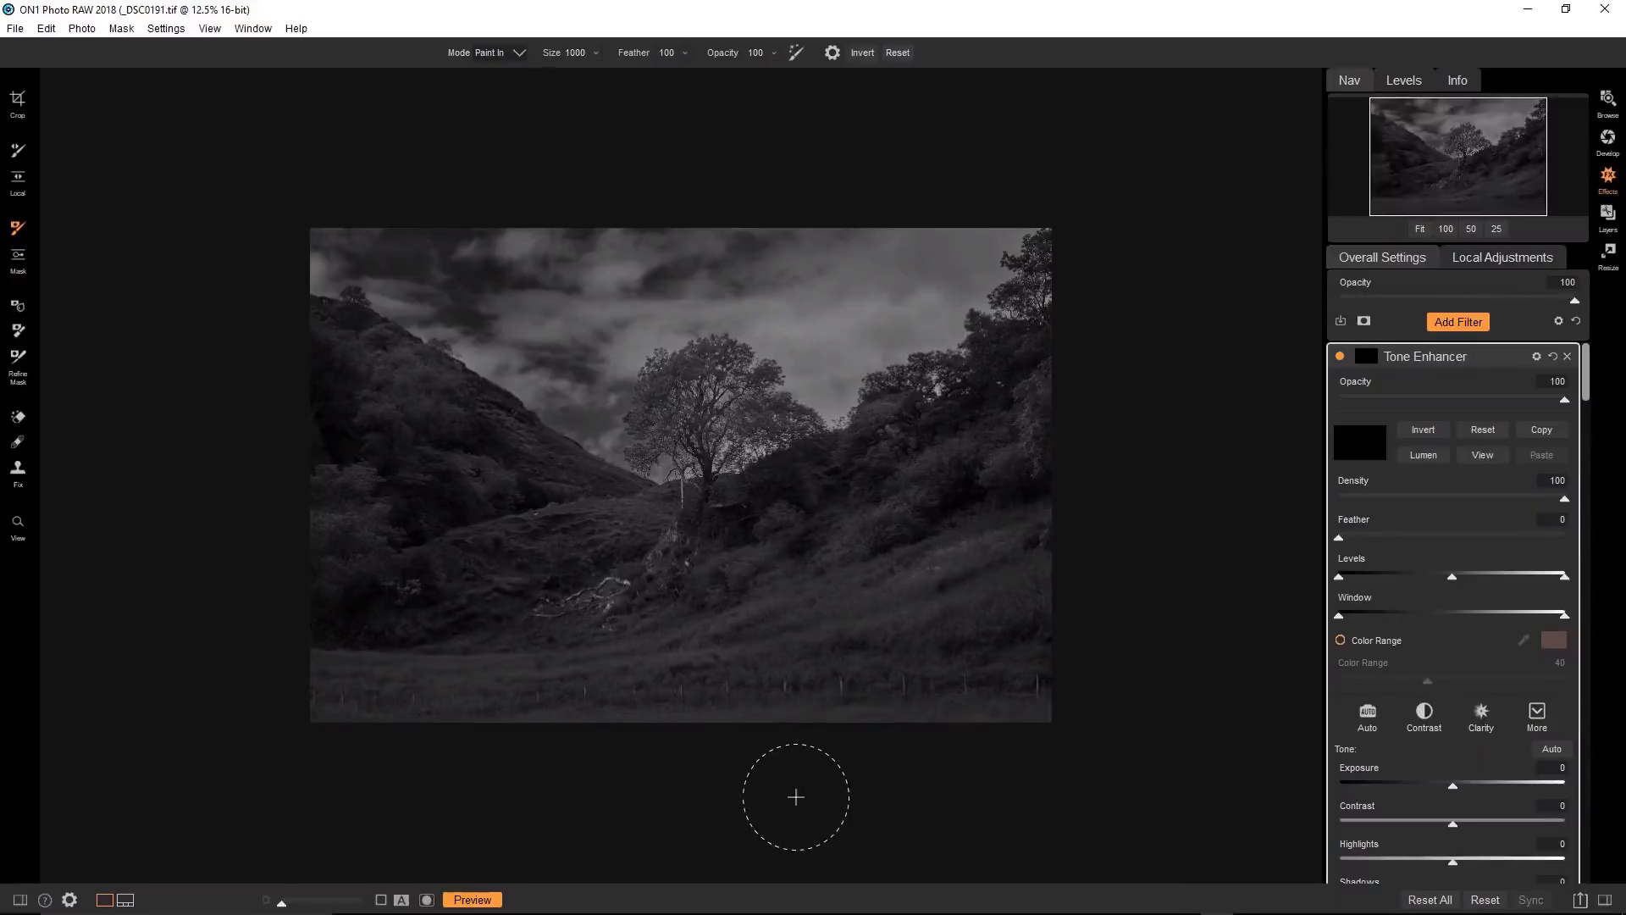
Paint in the darkening along the photo's bottom edge with brush size 2500, feather 100 and opacity 100.
scroll(781, 792, "up", 7)
scroll(782, 792, "up", 4)
left_click_drag(1054, 768, 217, 808)
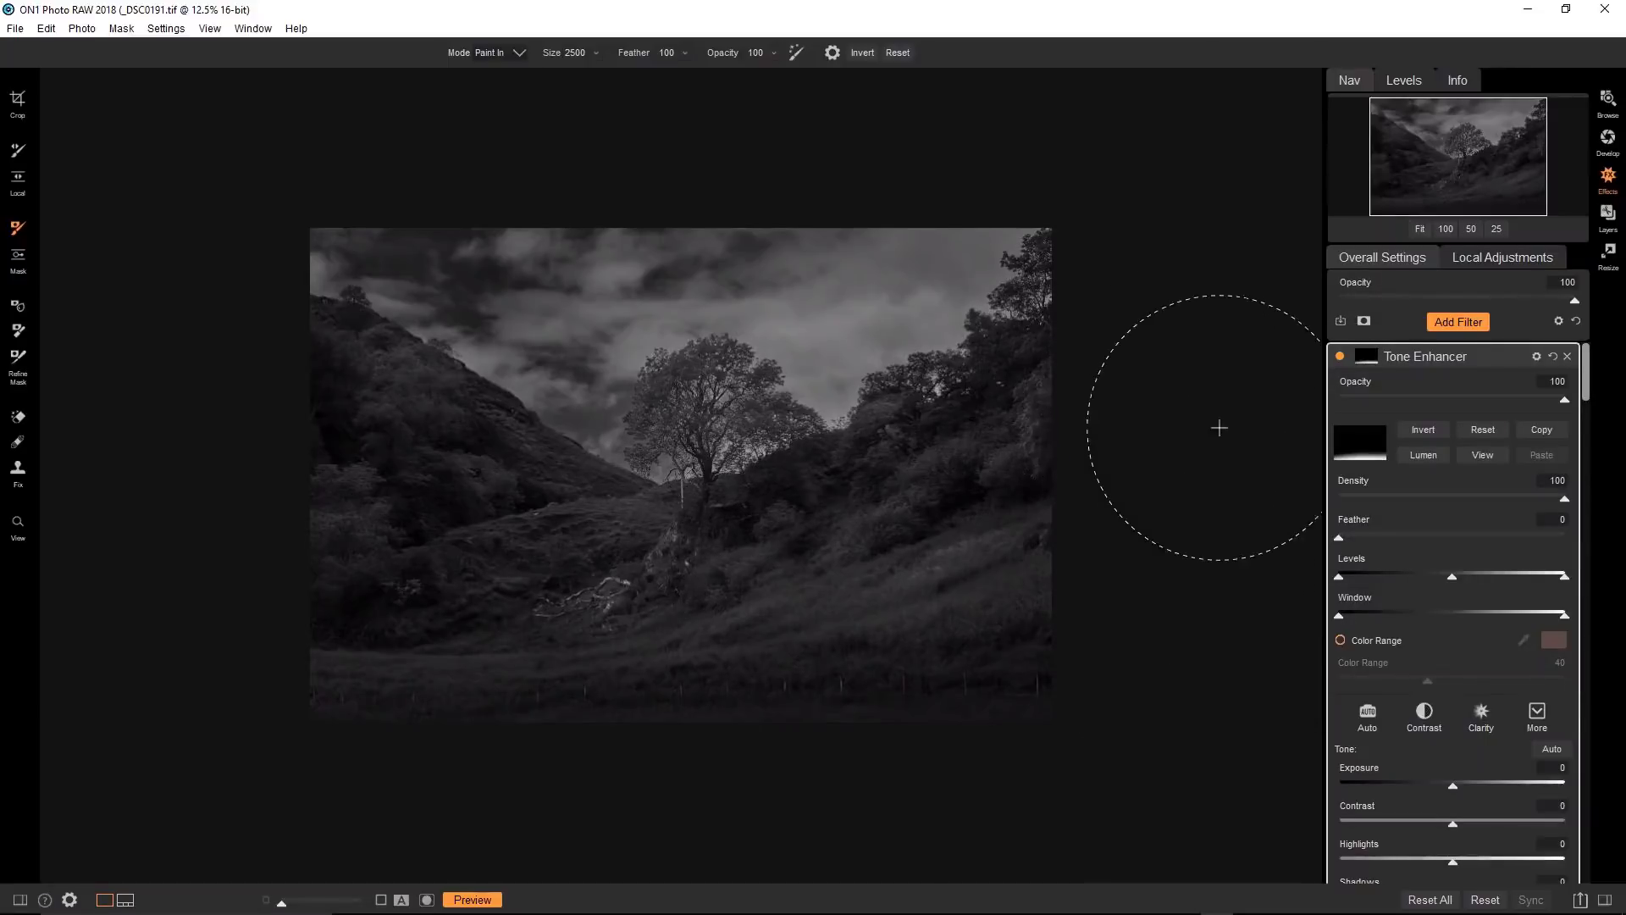
Add another Tone Enhancer filter and brighten its curve by raising the midtones and setting a shadow point at In 51, Out 63.
left_click(1459, 324)
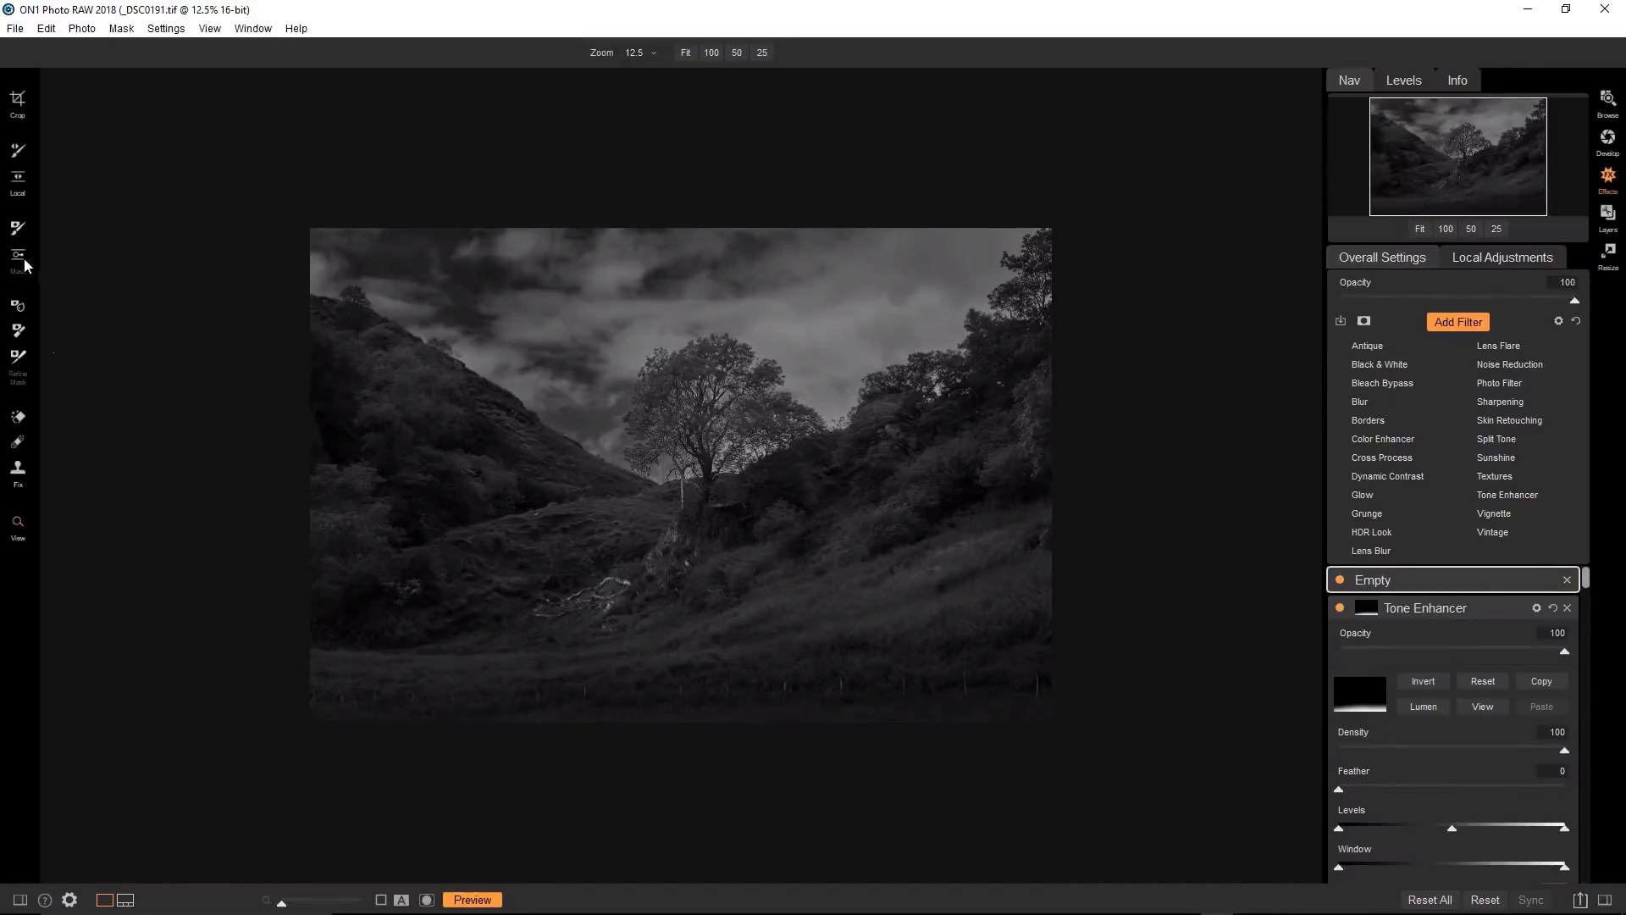
left_click(1506, 497)
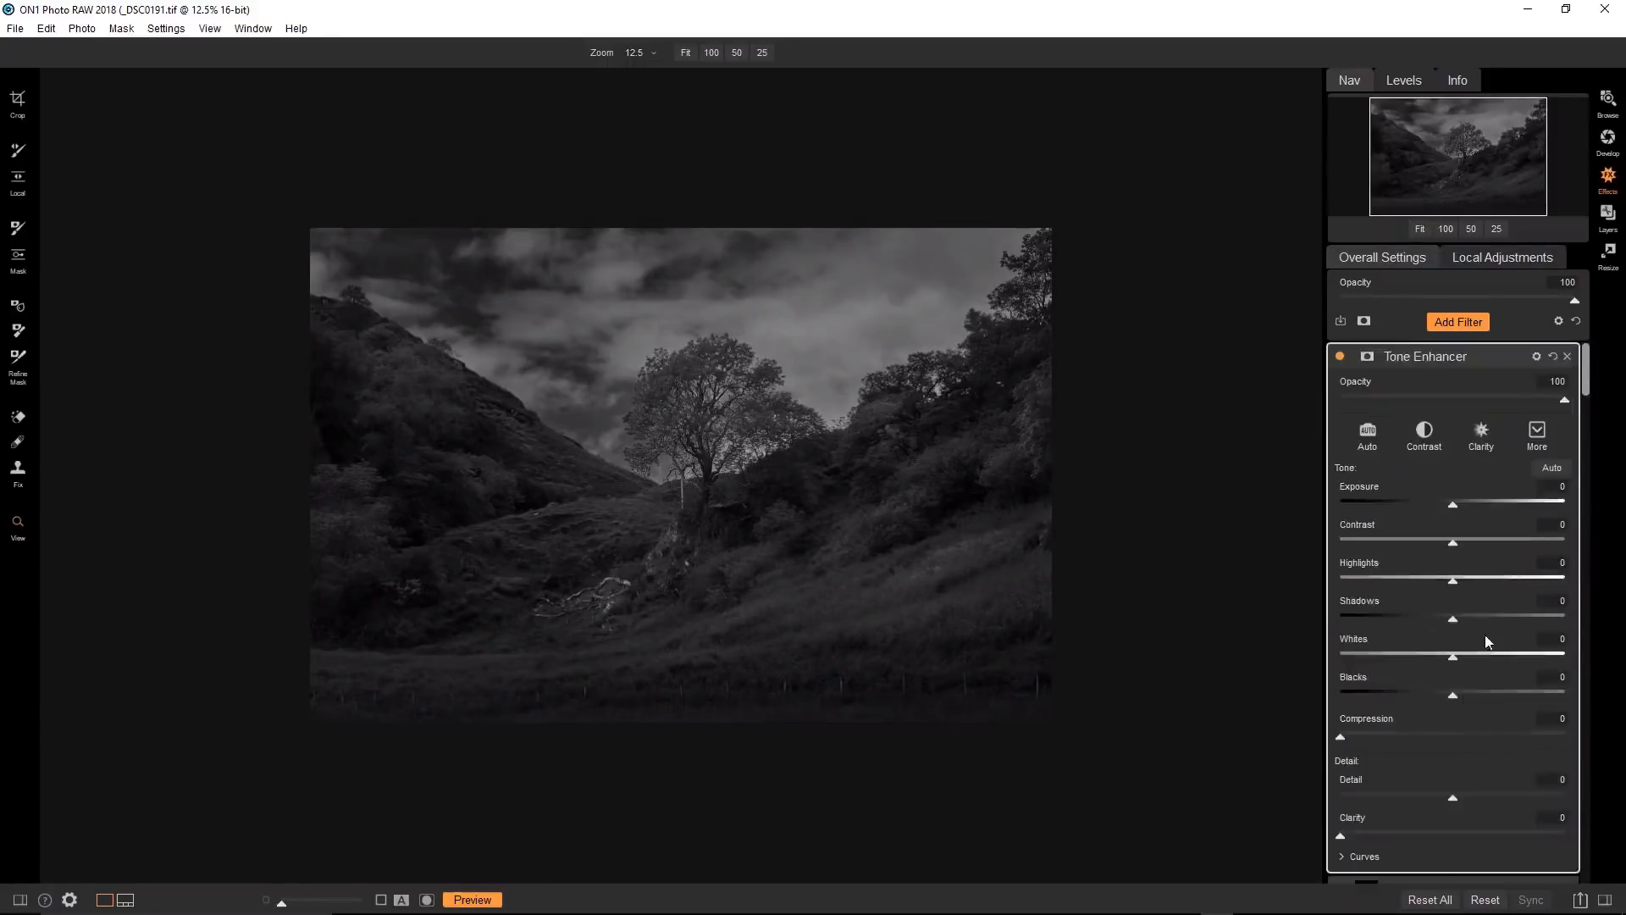
scroll(1366, 800, "down", 4)
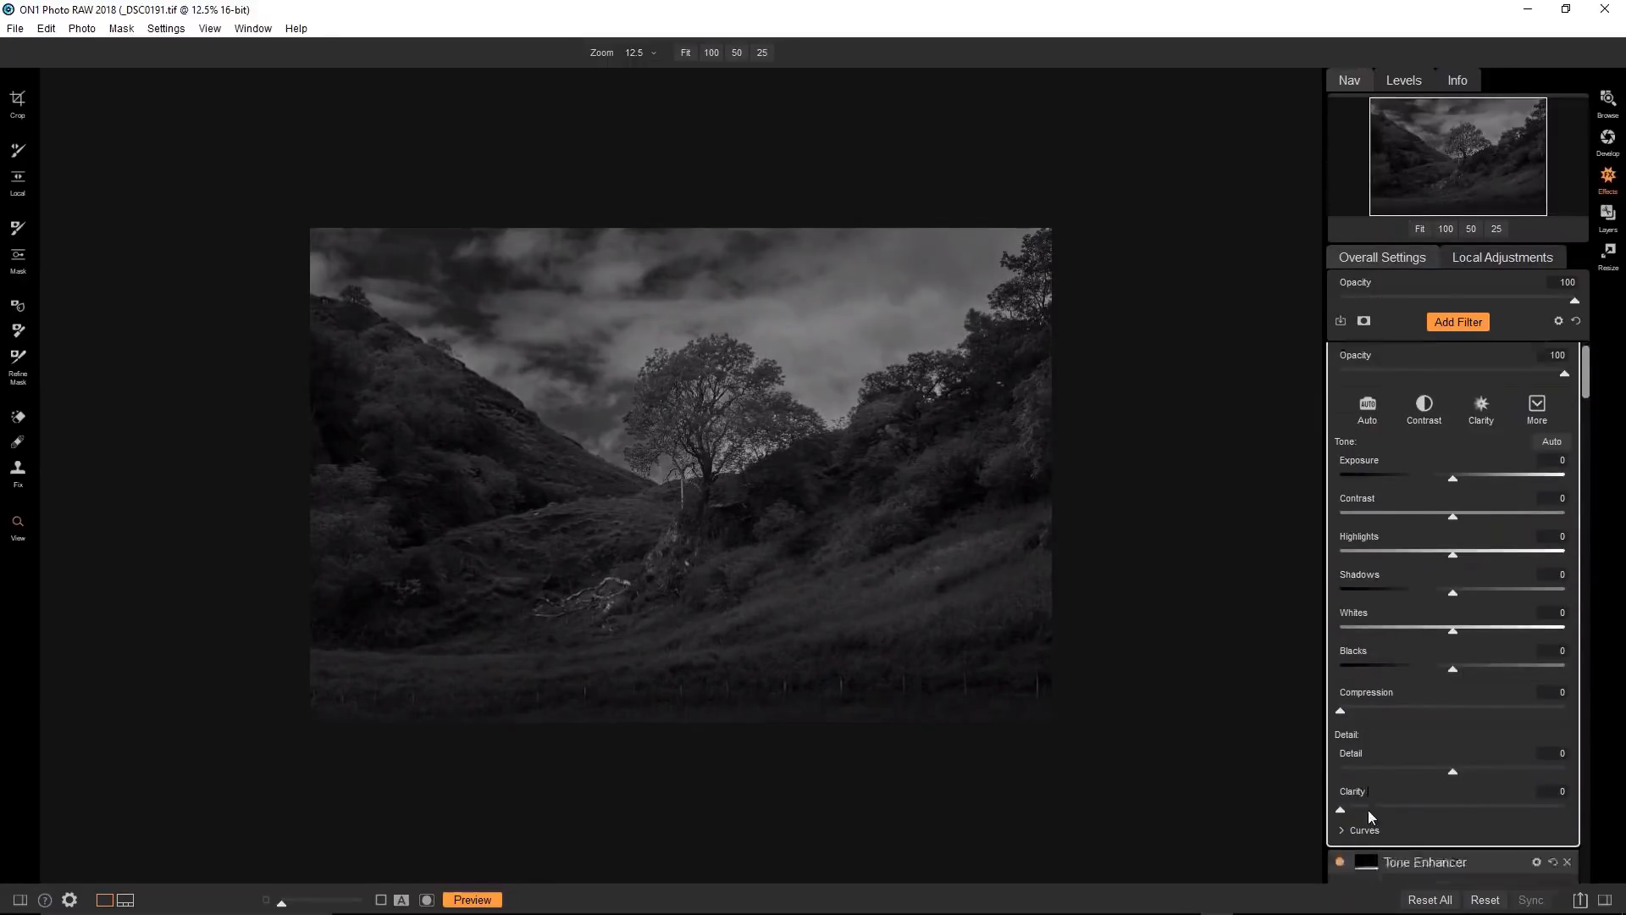
left_click(1342, 703)
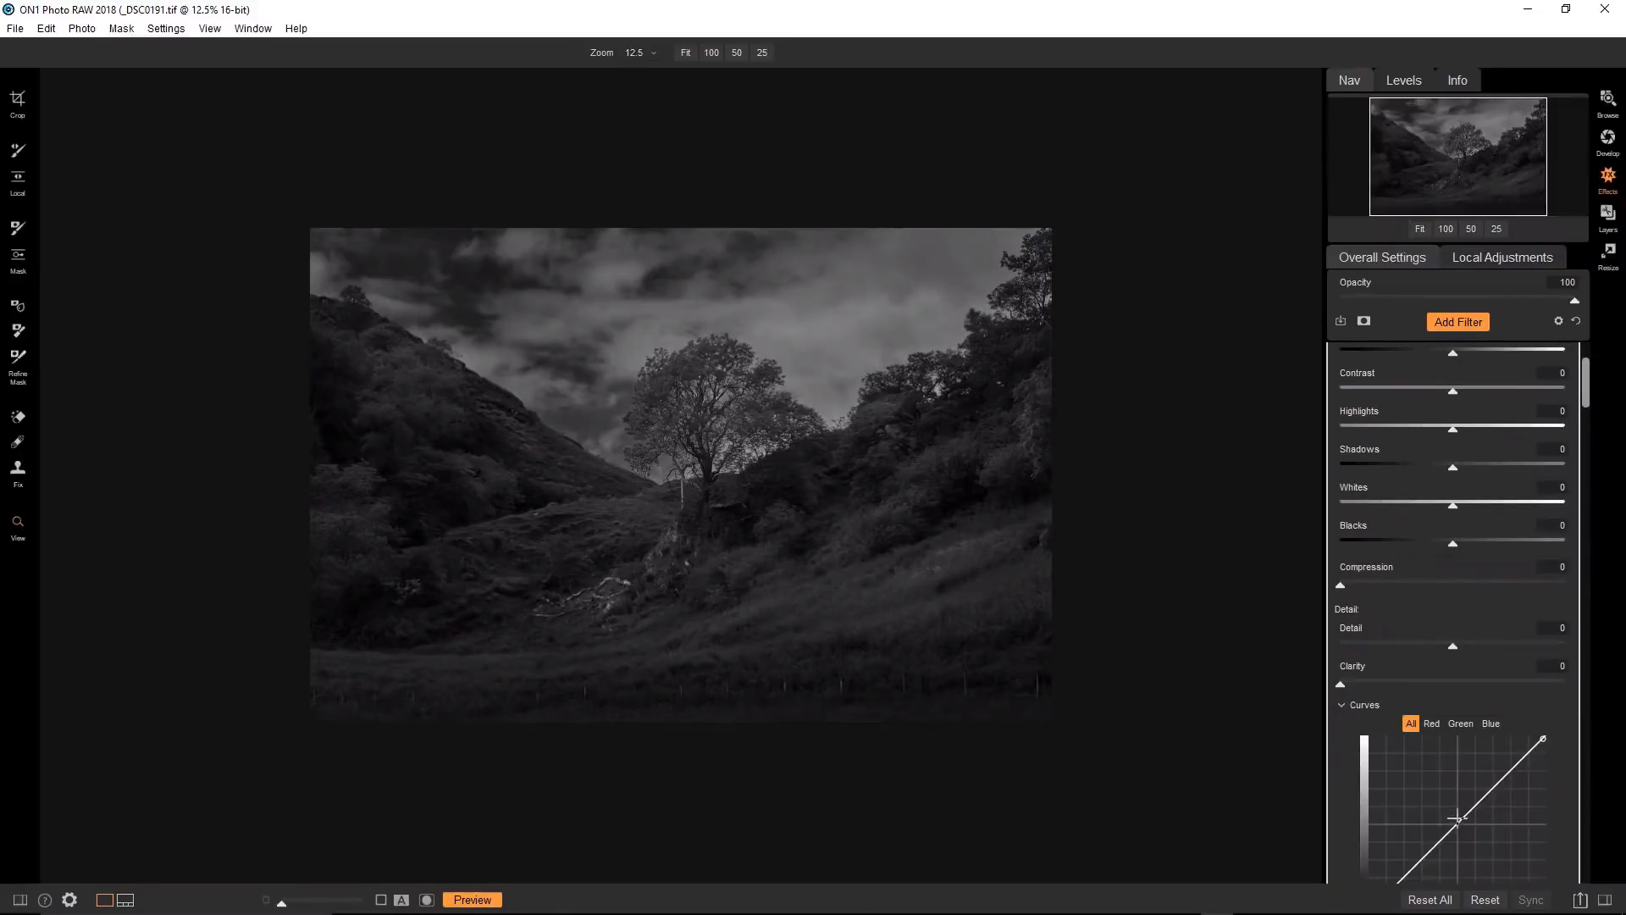
left_click_drag(1458, 818, 1469, 783)
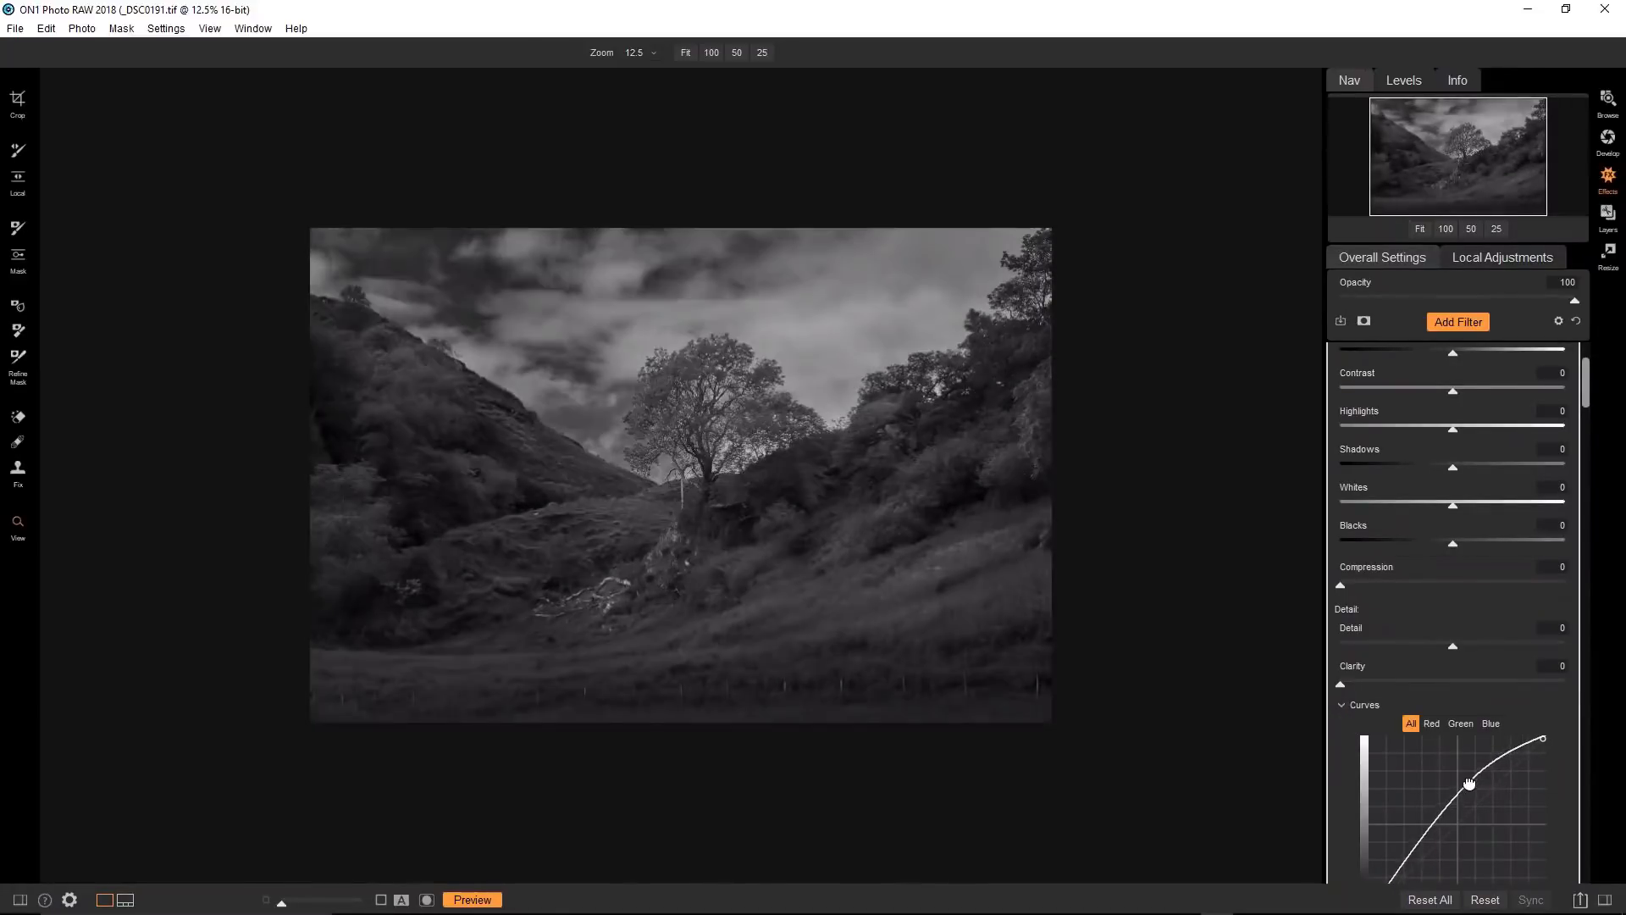
scroll(1431, 805, "down", 3)
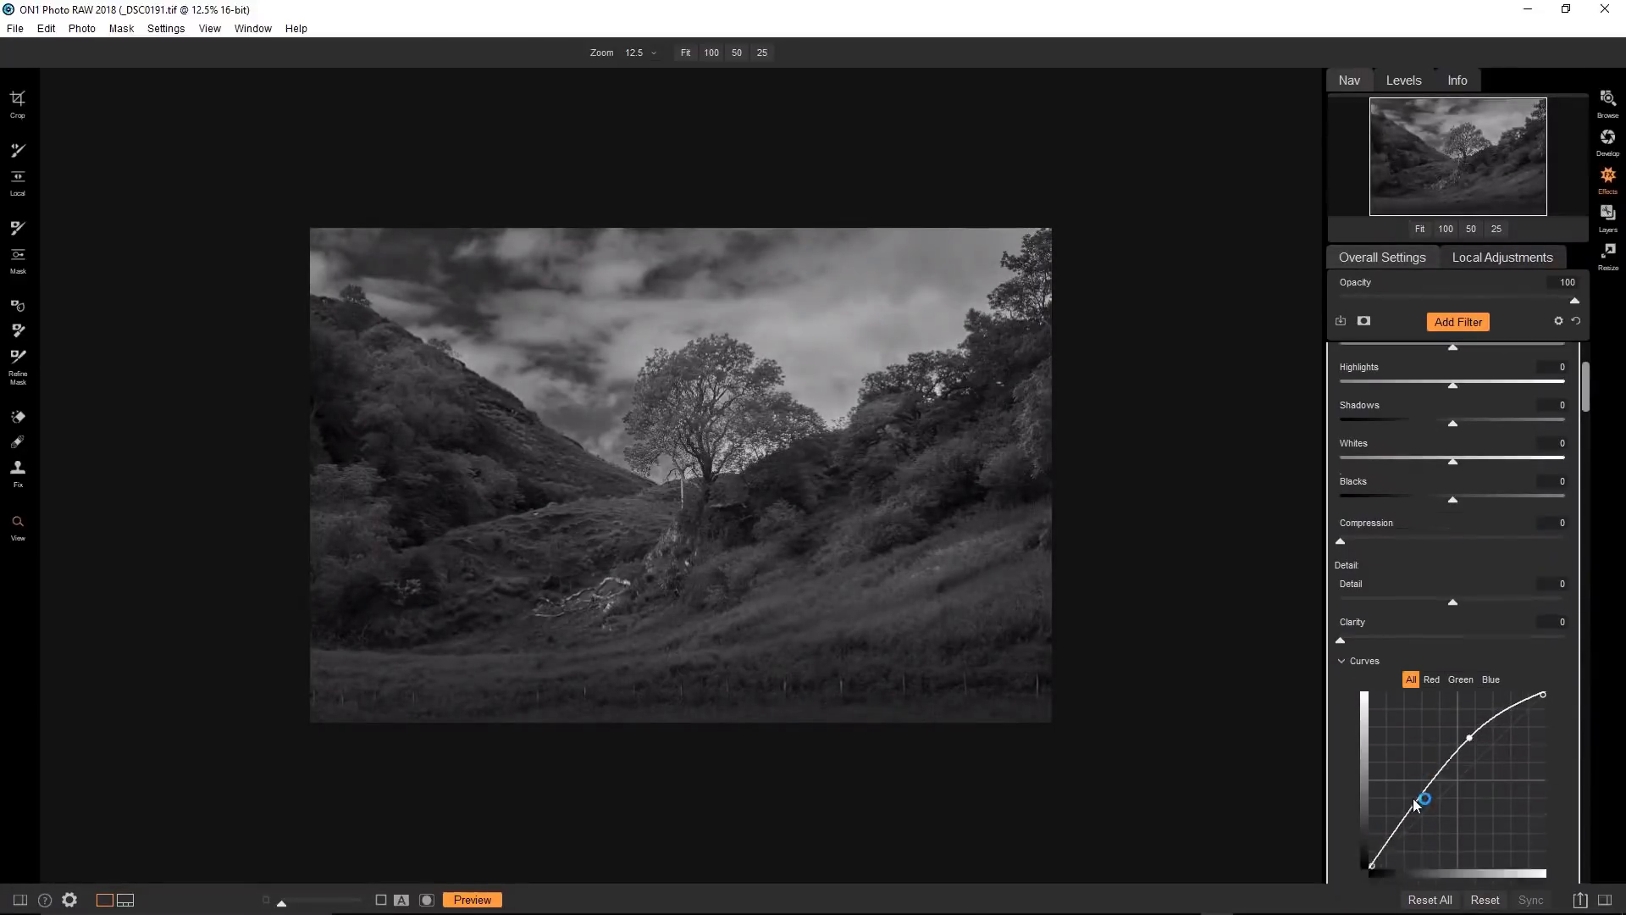
mouse_move(1407, 756)
left_mouse_down()
mouse_move(1396, 780)
mouse_move(1403, 769)
left_mouse_up()
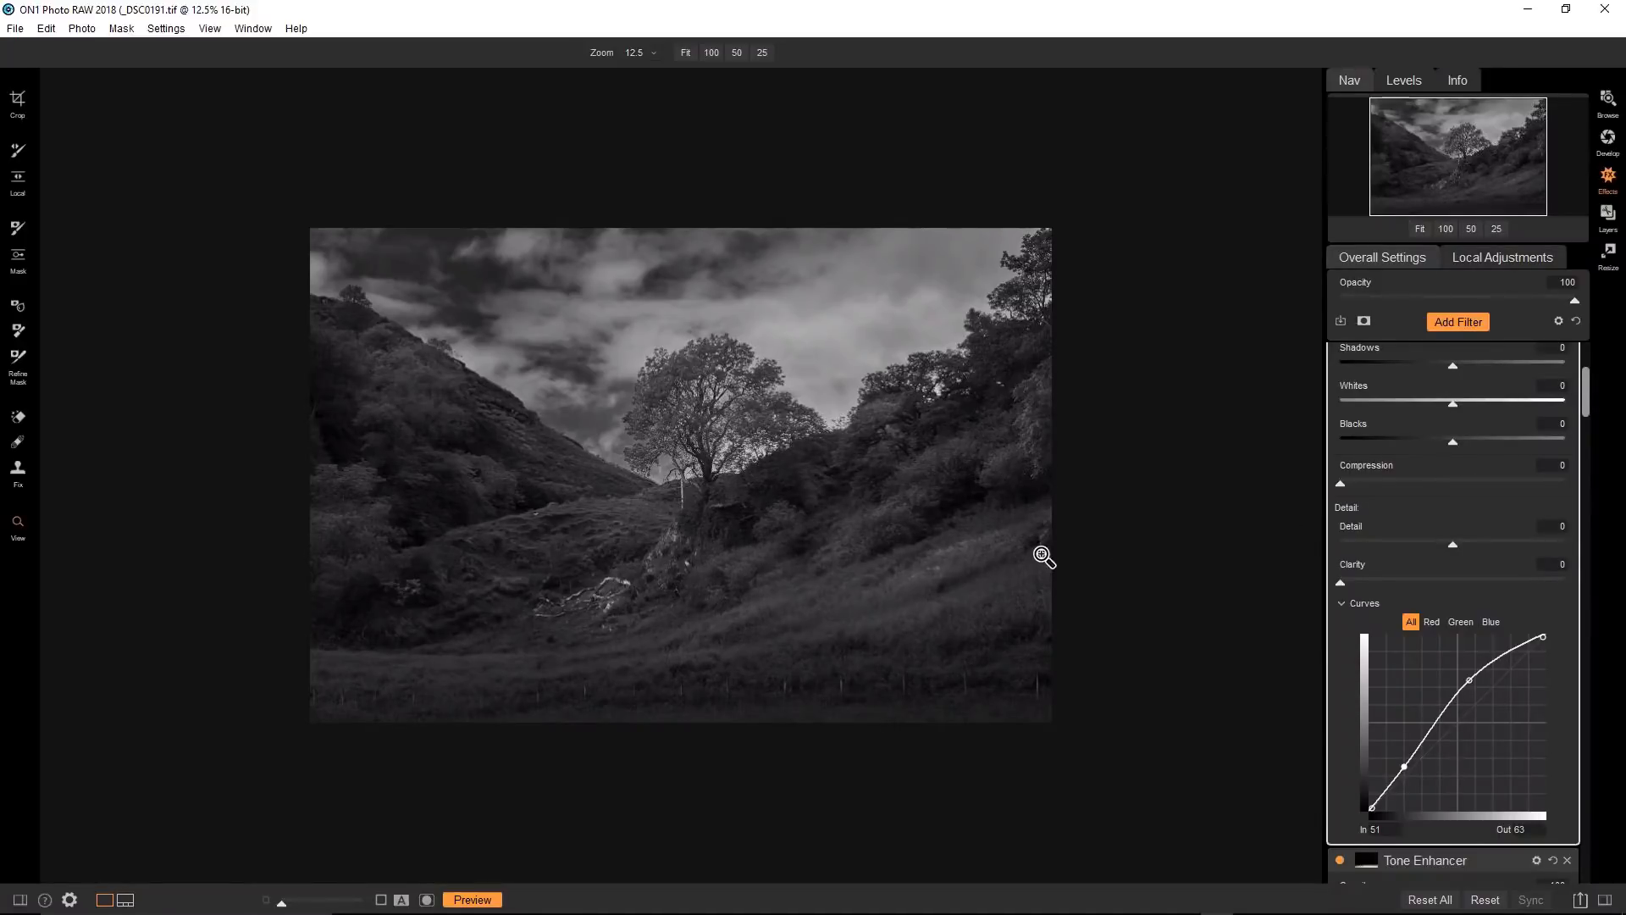
Add a mask to the brightening Tone Enhancer filter and invert it to black, with the Paint In brush at opacity 50.
scroll(1043, 556, "up", 1)
scroll(1391, 513, "up", 3)
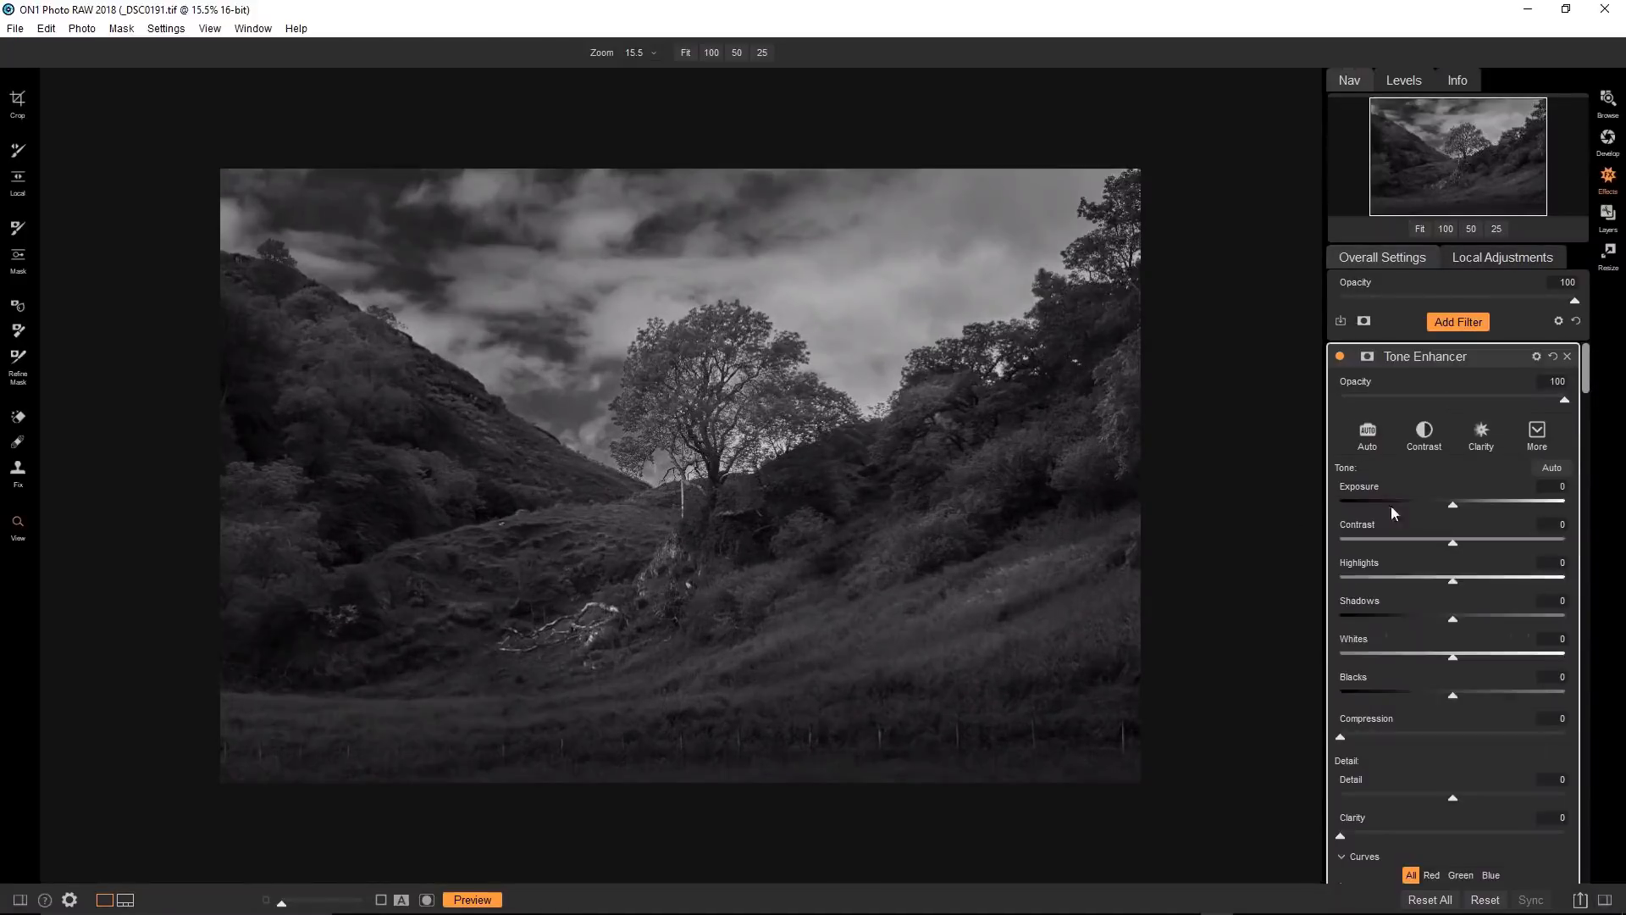
left_click(1366, 355)
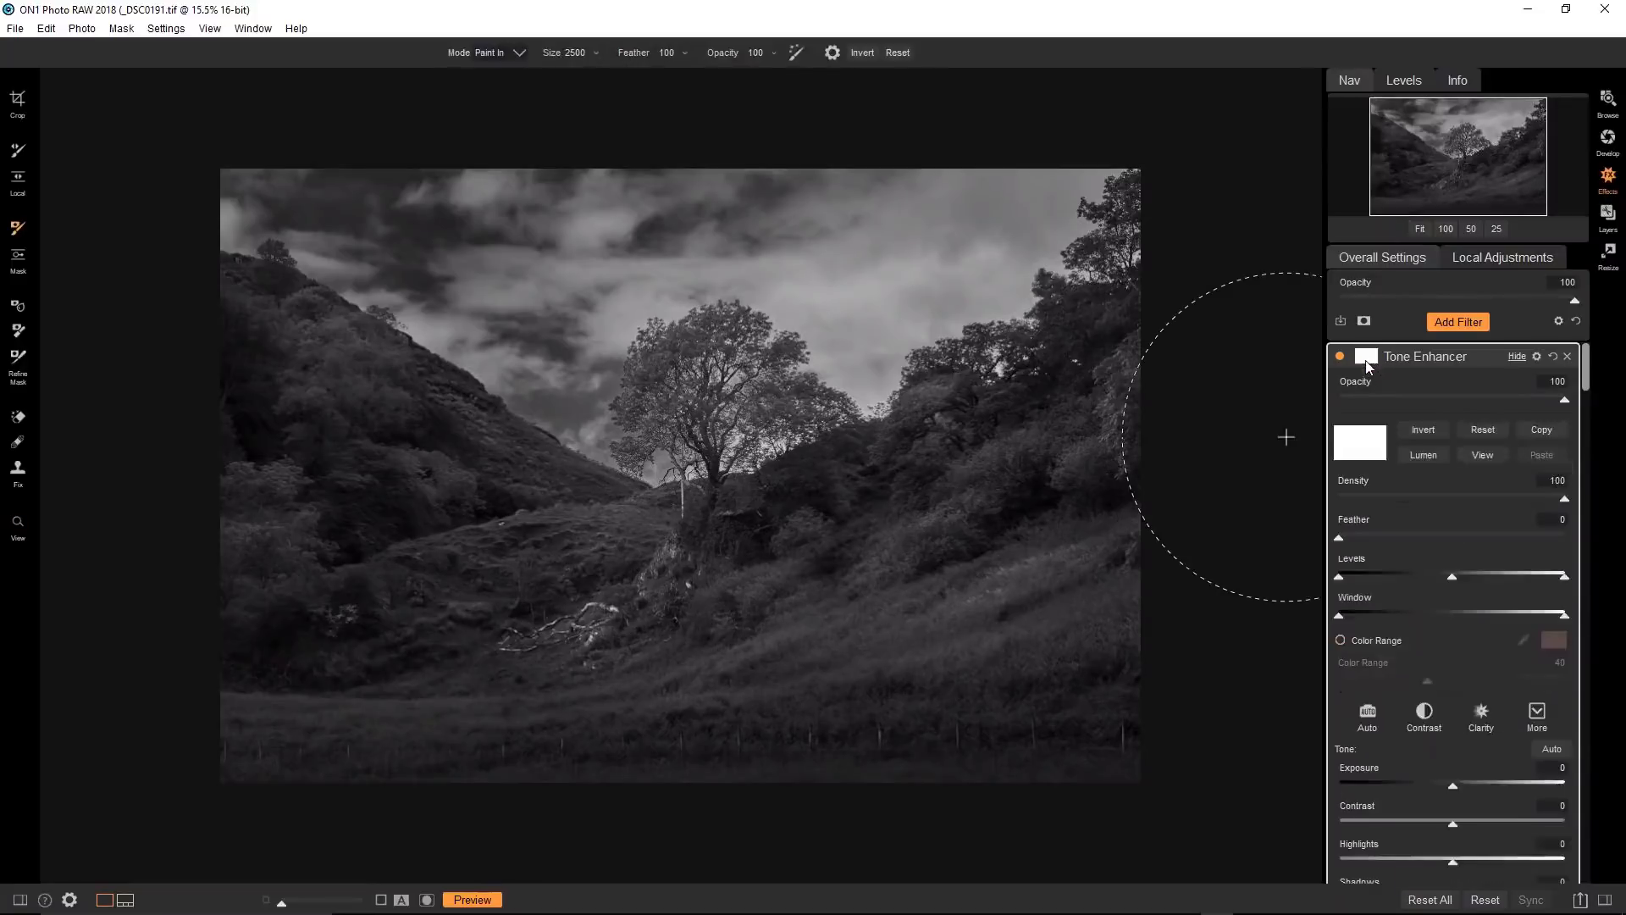
left_click(1431, 428)
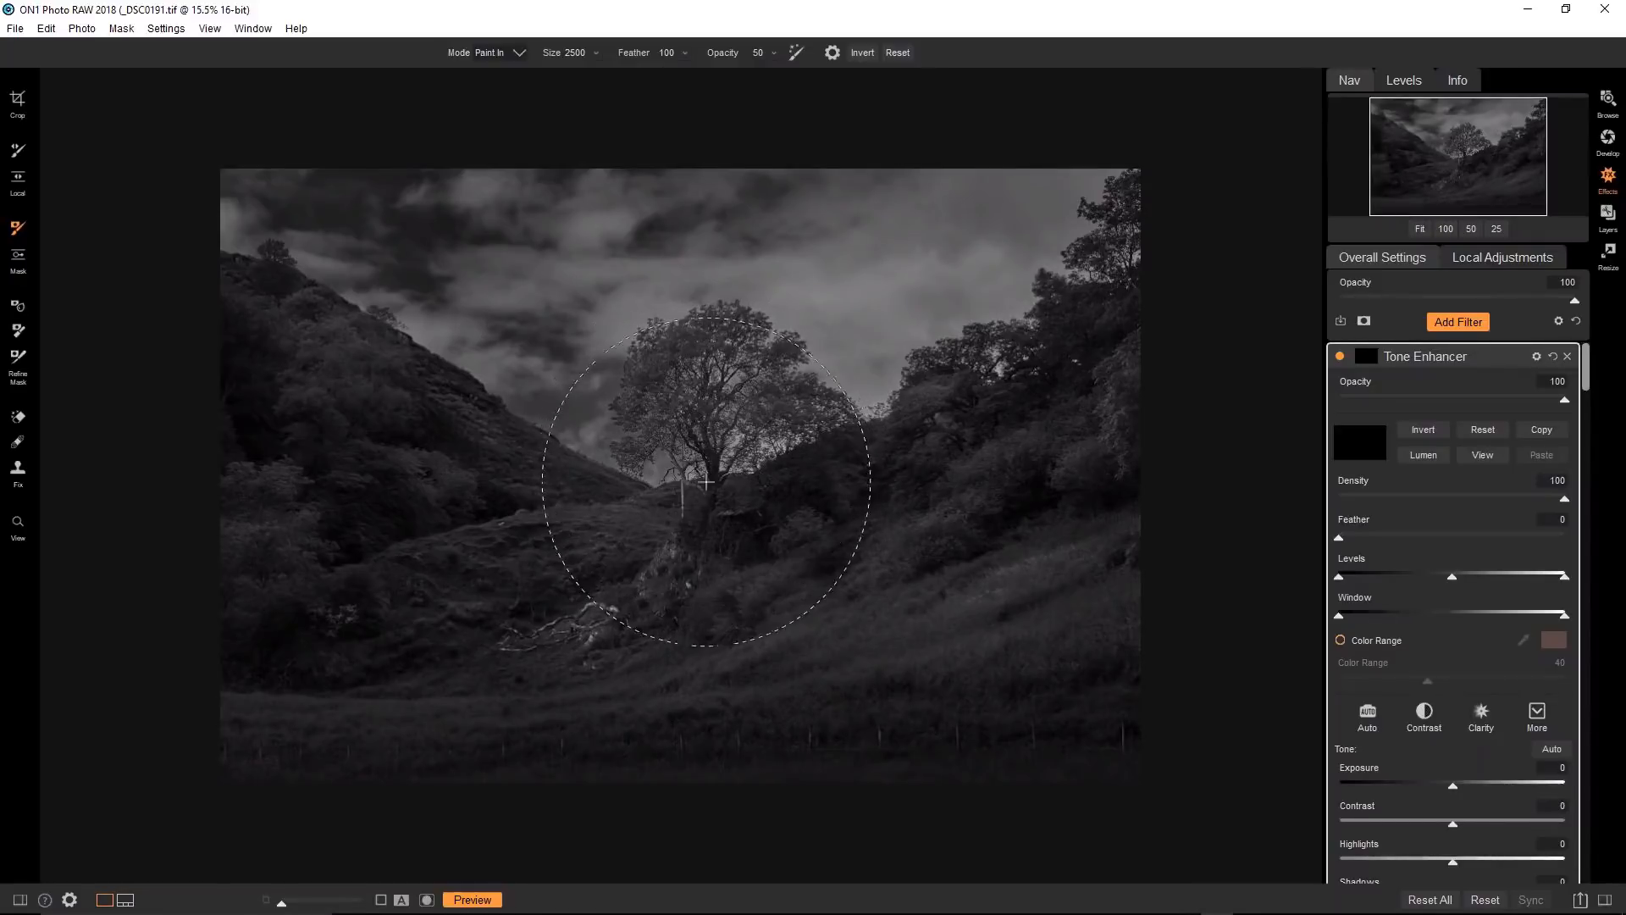
Paint in the brightening over the tree and the slope below it at brush size 2500, and over both hillsides with a smaller brush.
left_click(702, 453)
mouse_move(634, 540)
left_mouse_down()
mouse_move(589, 578)
mouse_move(821, 626)
mouse_move(938, 629)
mouse_move(840, 598)
mouse_move(697, 489)
mouse_move(698, 456)
mouse_move(519, 591)
left_mouse_up()
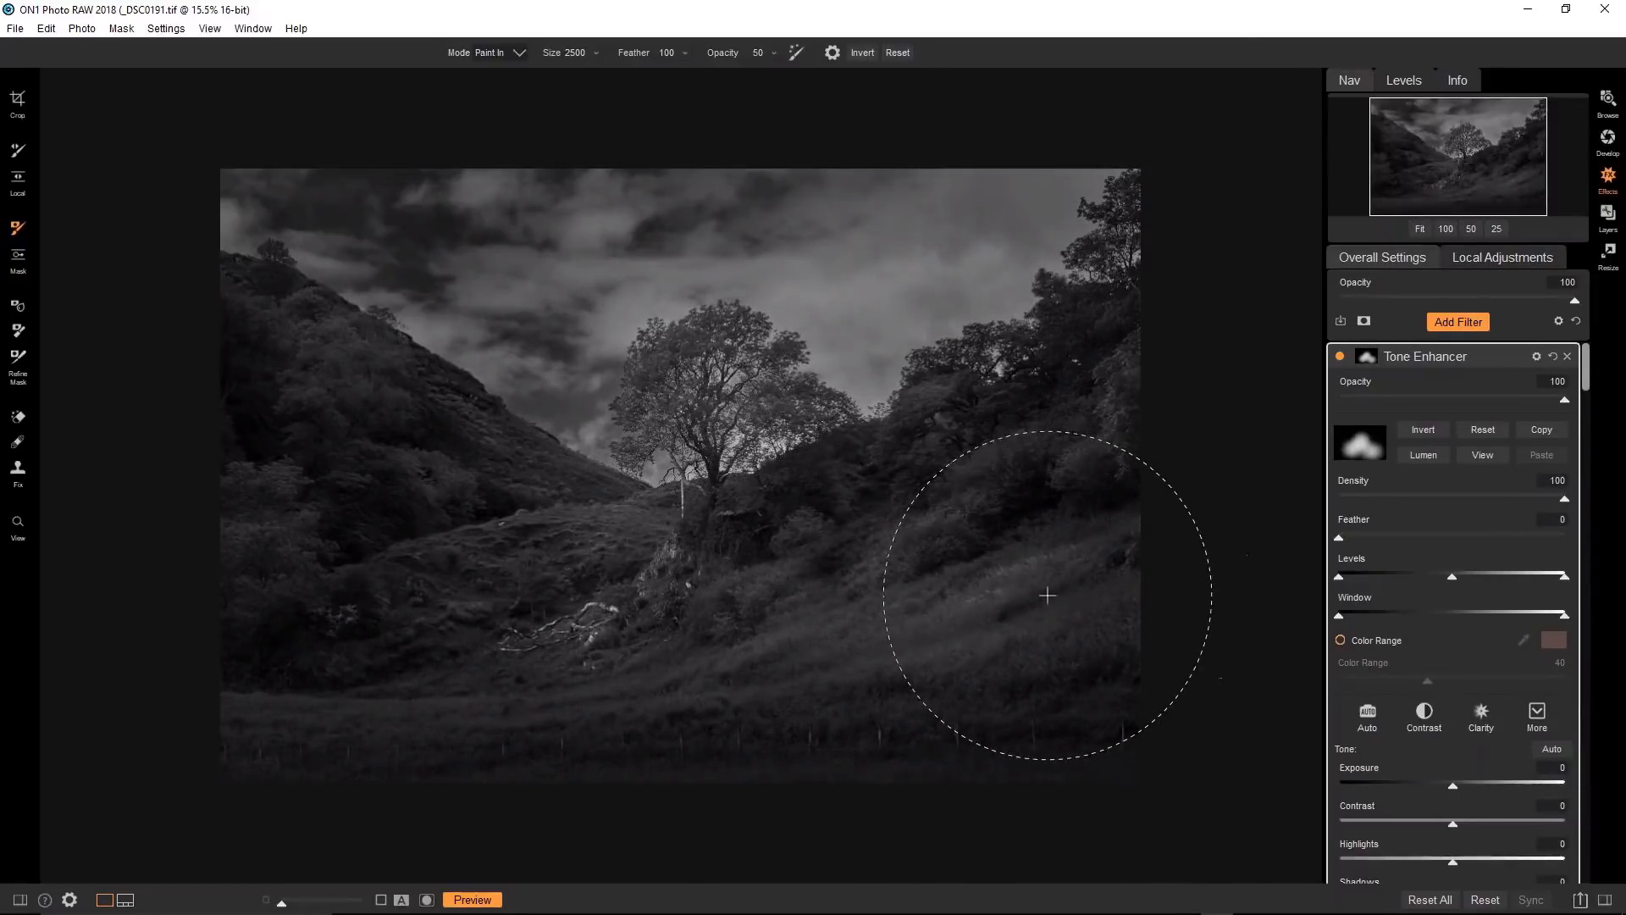
key("[")
key("[")
key("[")
key("[")
key("[")
key("[")
key("[")
left_click(1029, 524)
left_click(332, 389)
Reduce the brush below size 1200 and paint in the brightening along the grass in the photo's lower-left foreground.
key("bracketleft")
key("bracketleft")
key("bracketleft")
key("bracketleft")
key("bracketleft")
key("bracketleft")
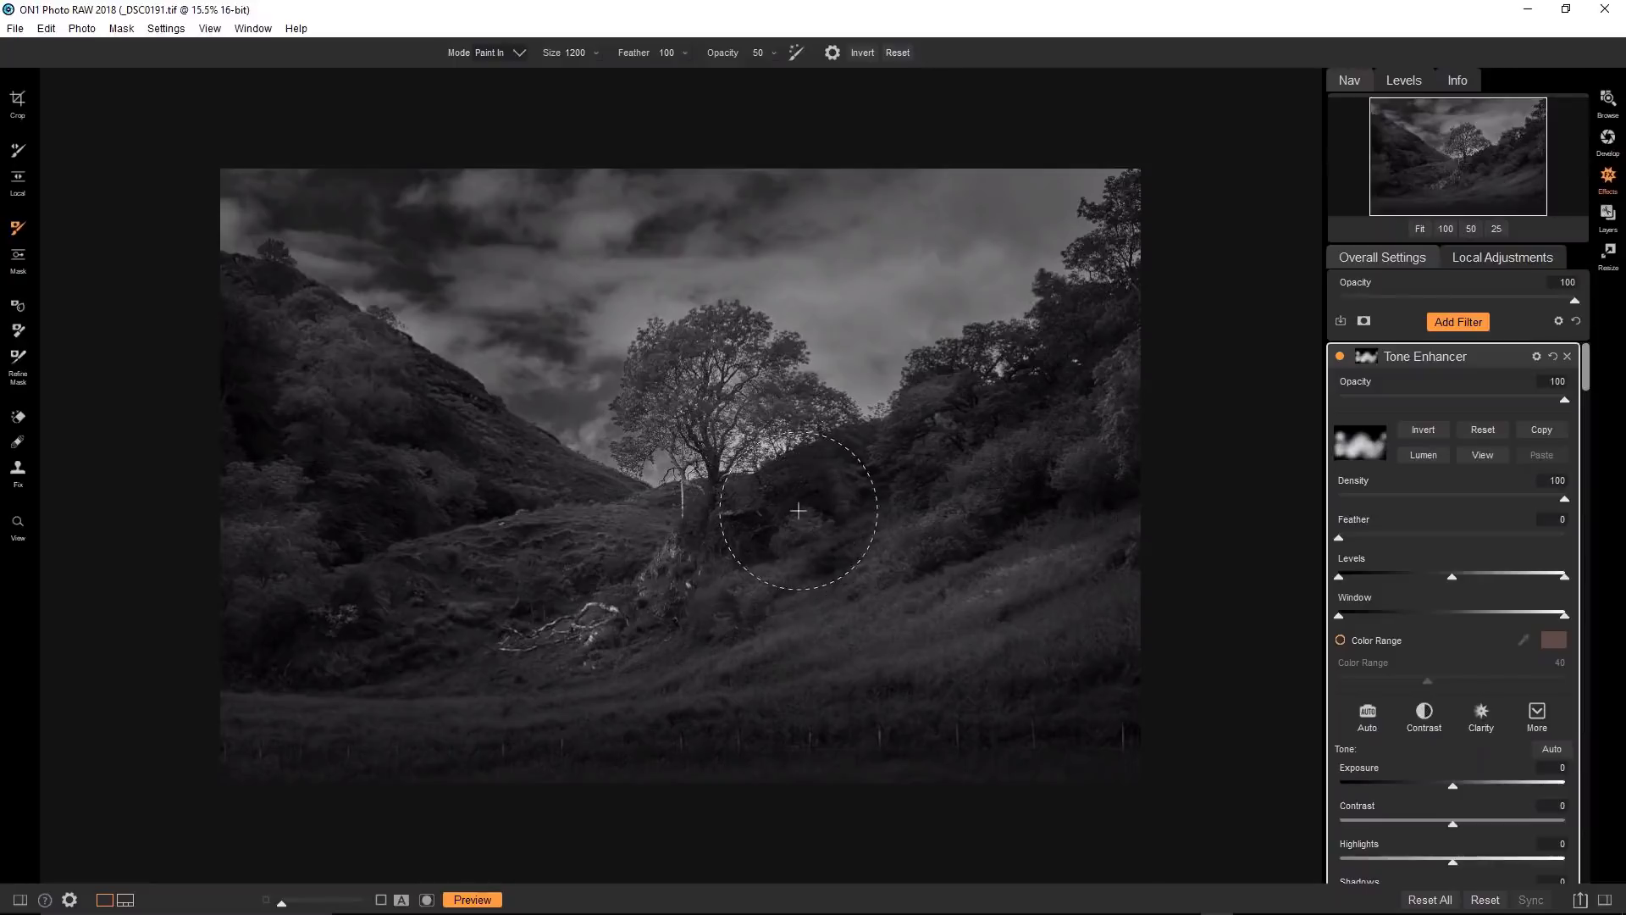
key("bracketleft")
key("bracketleft")
key("bracketleft")
key("bracketleft")
key("bracketleft")
left_click_drag(254, 712, 602, 705)
key("[")
key("[")
key("alt")
left_click(1469, 328)
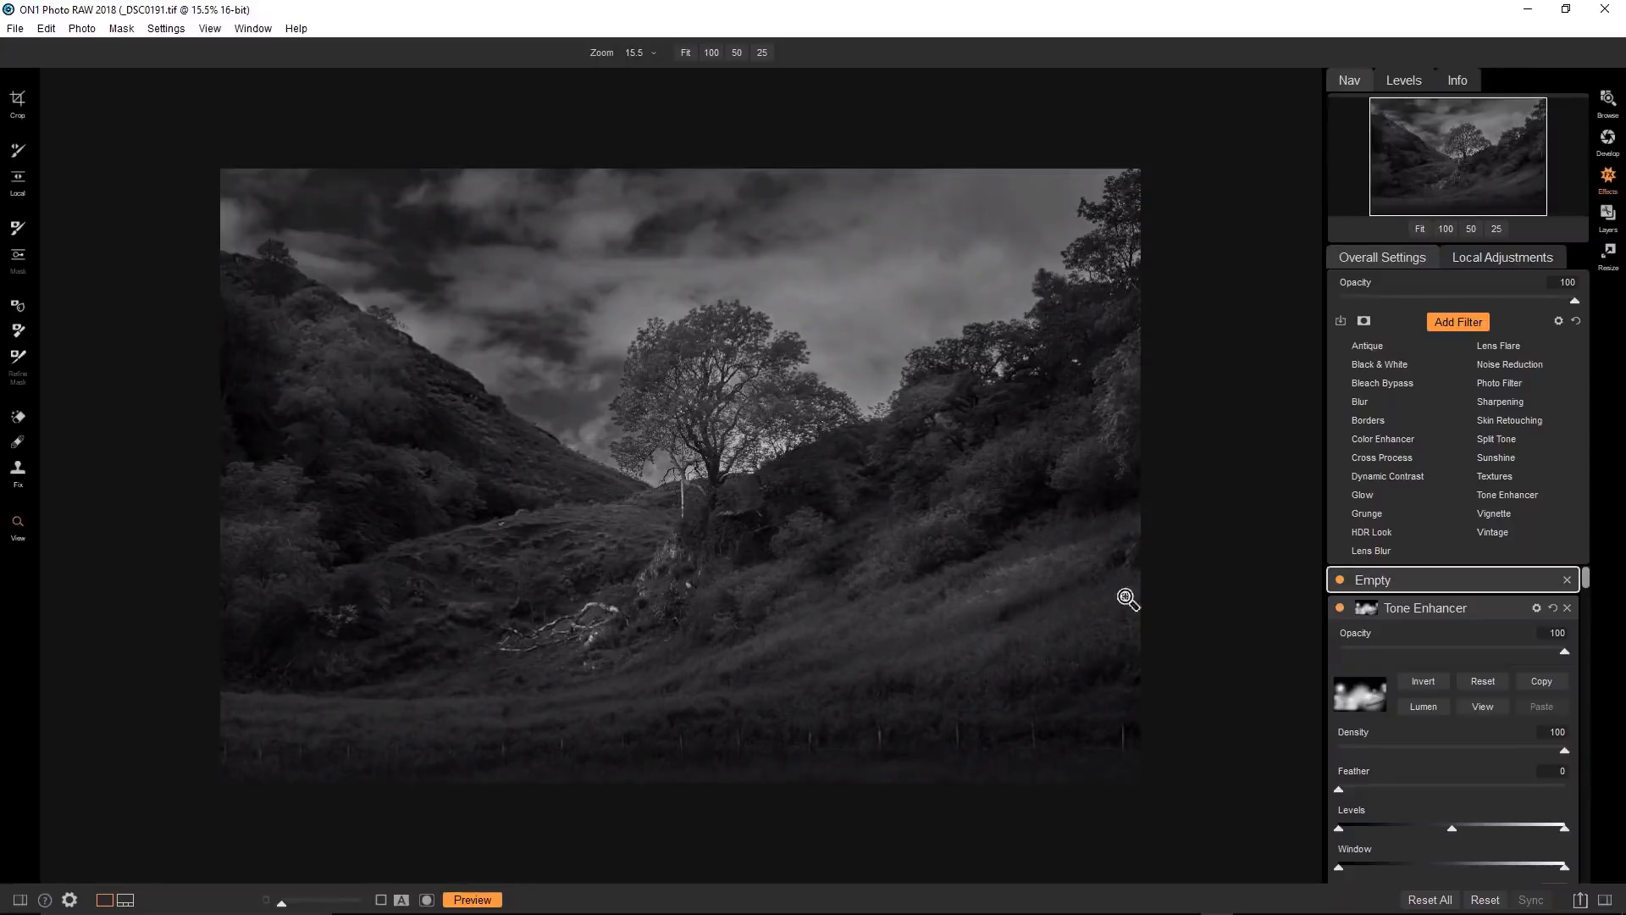
left_click(742, 526)
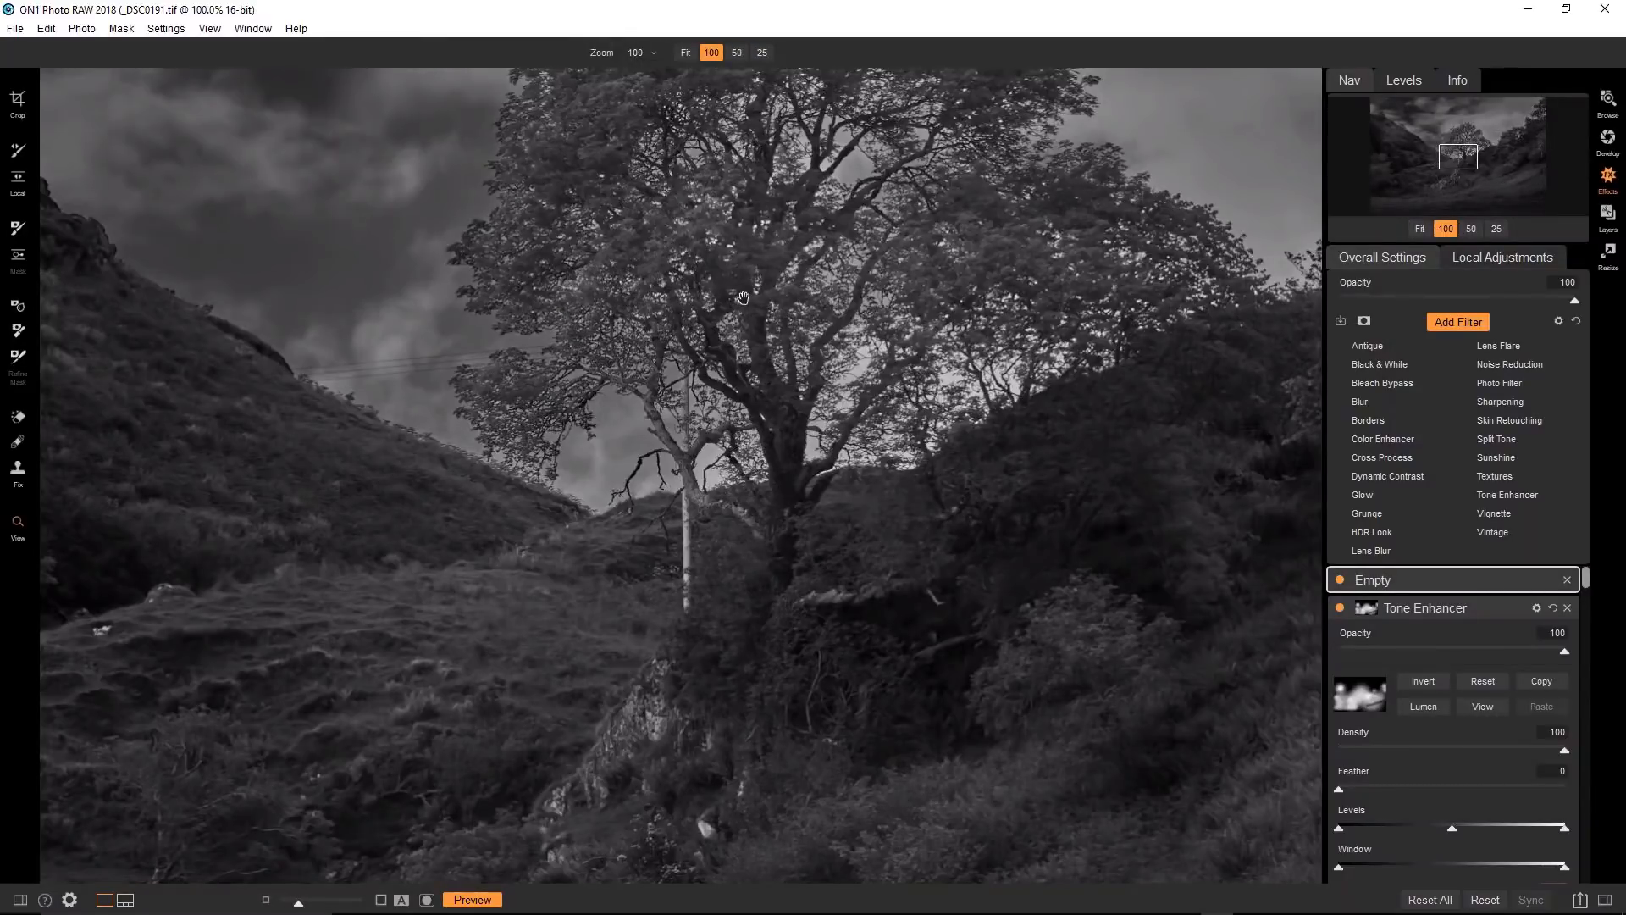
left_click(792, 309)
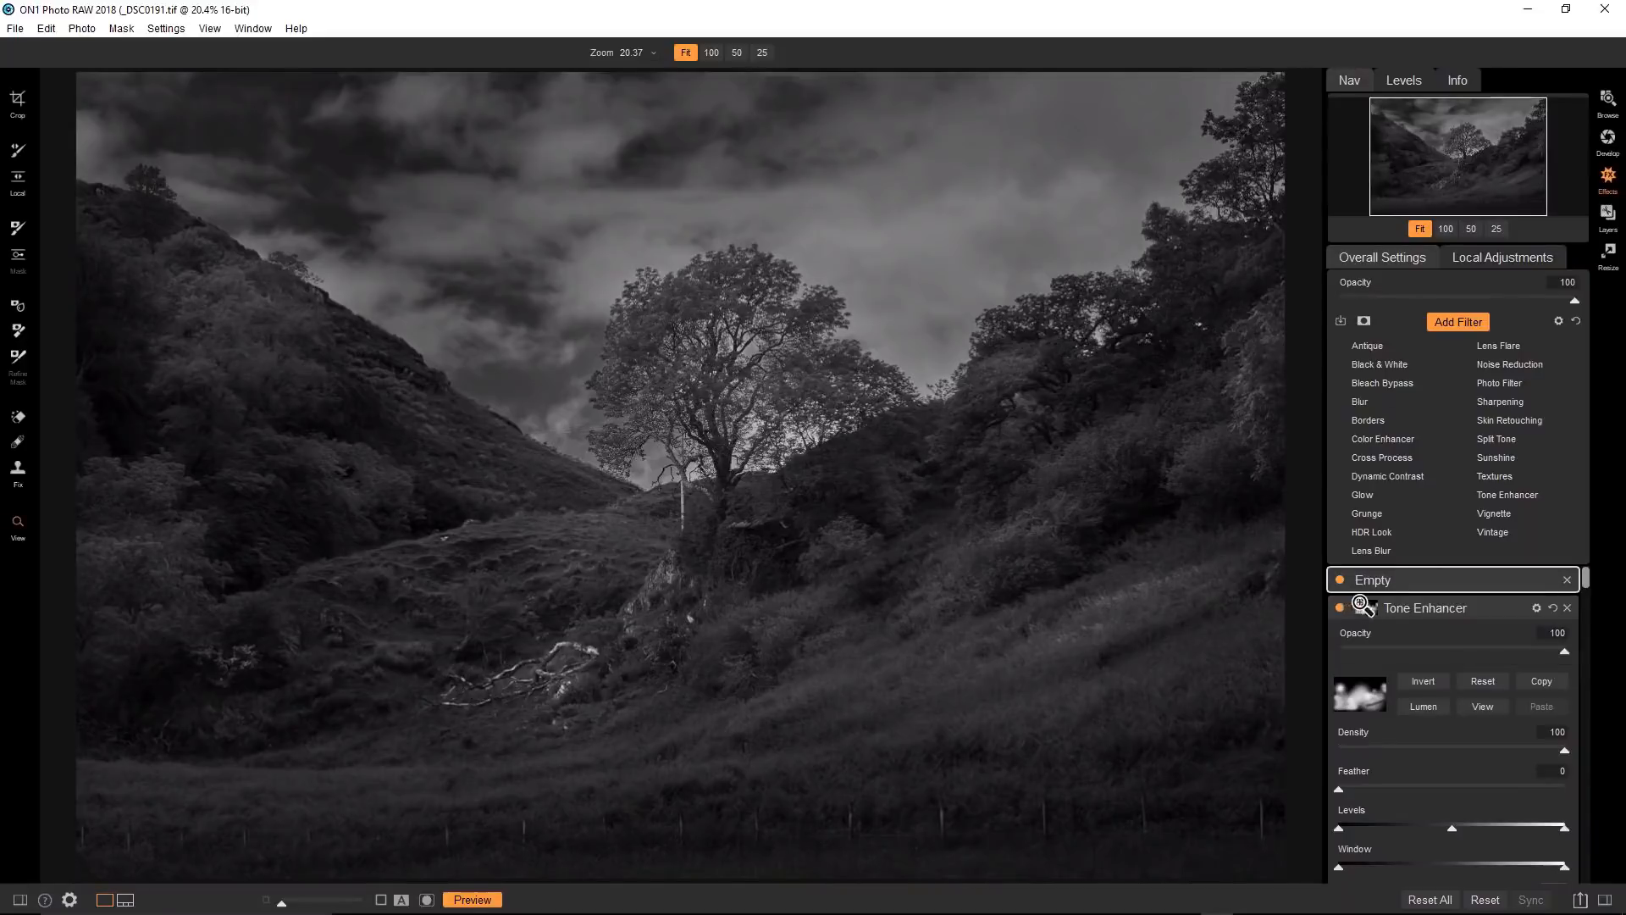
Paint the Tone Enhancer mask along the tree's trunk and branches at 100% zoom, using brush size 25, feather 100 and opacity 30.
key("ctrl+alt+0")
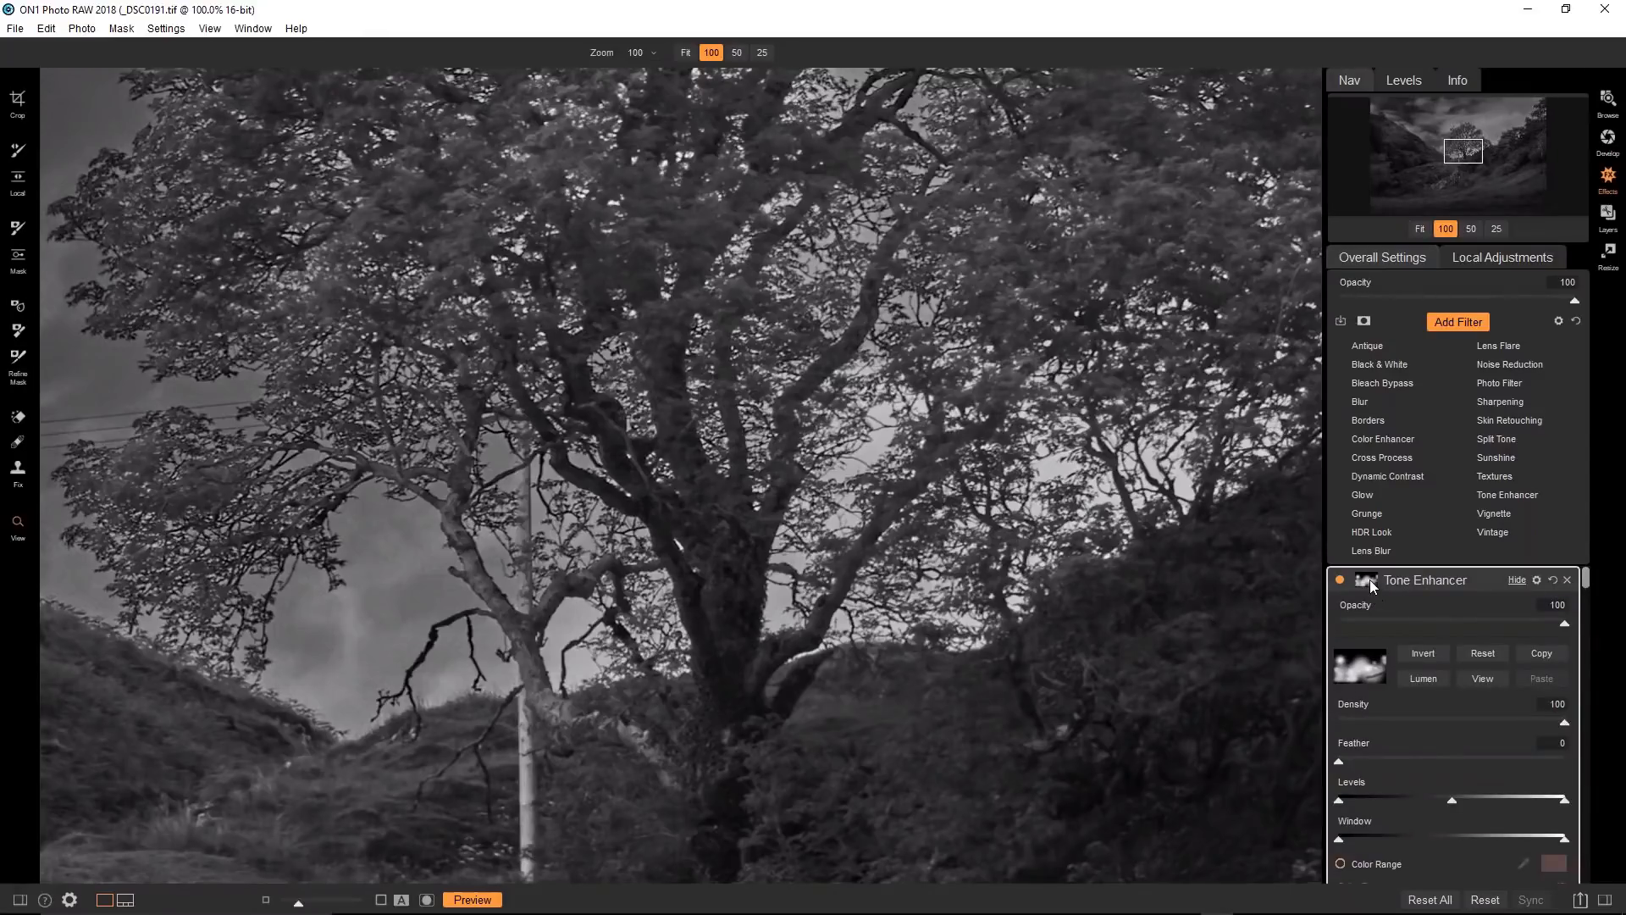
left_click(1369, 579)
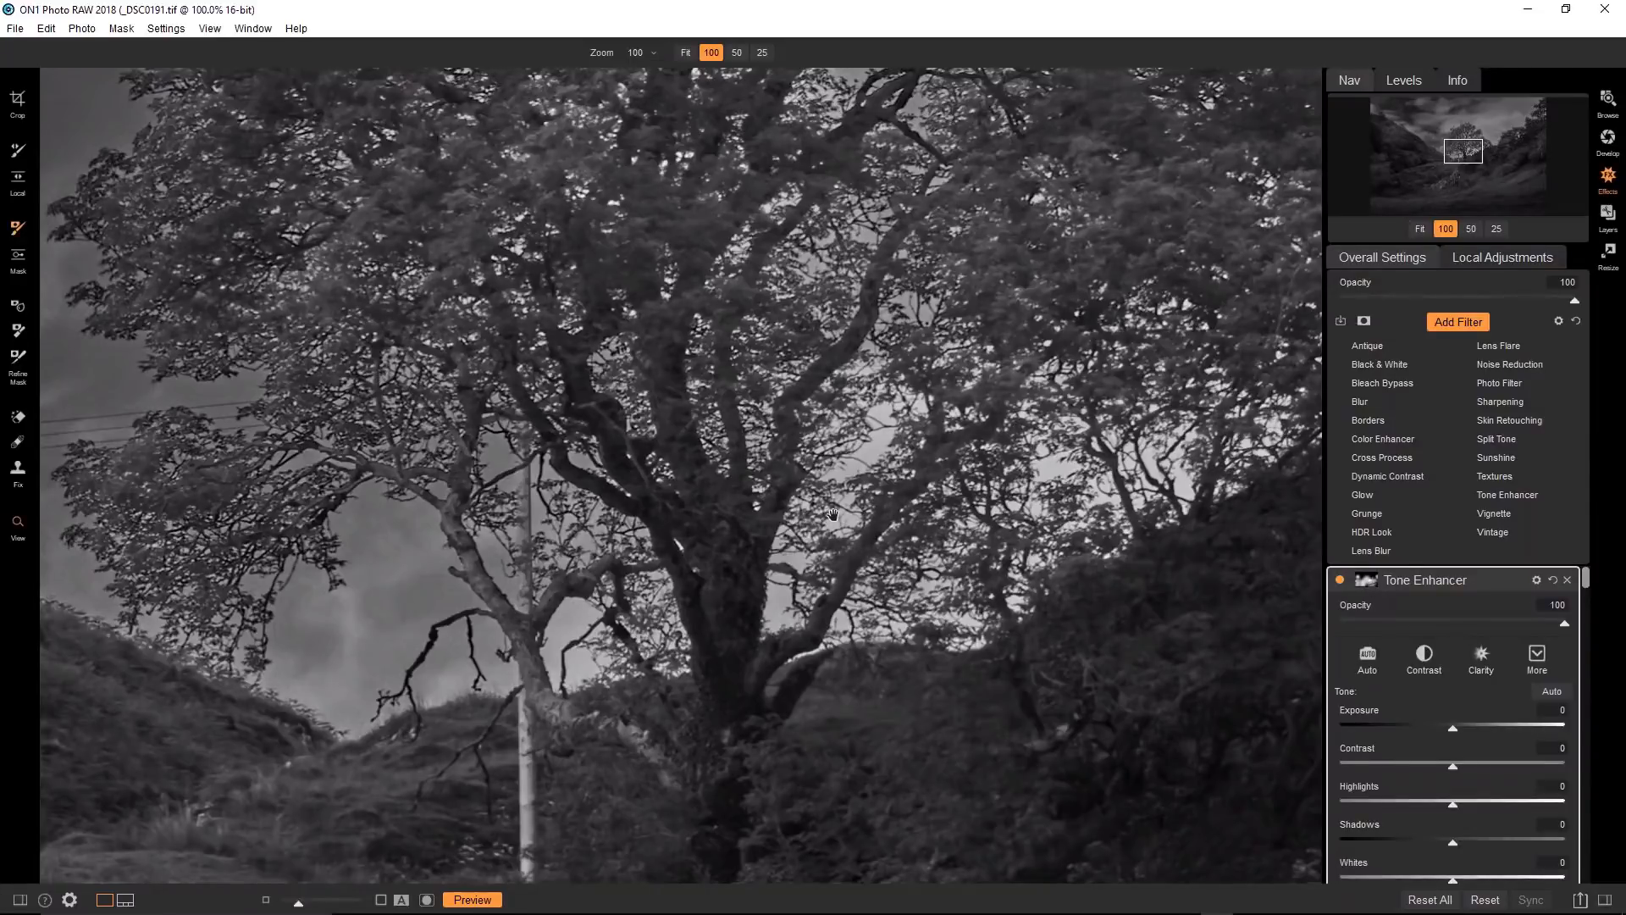
key("b")
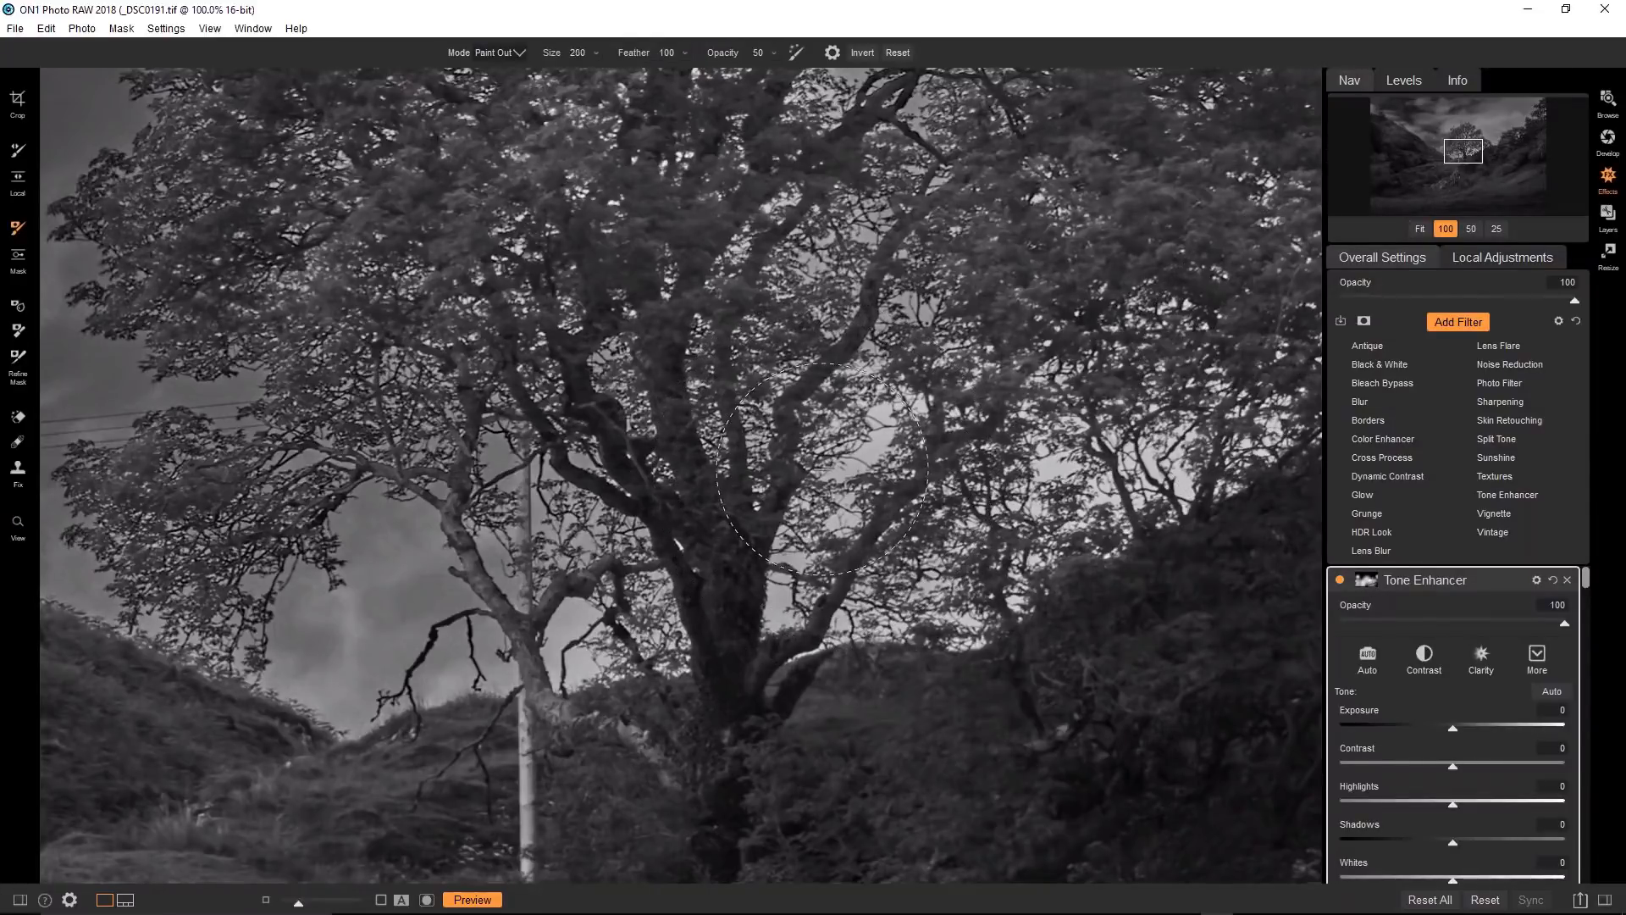
key("bracketleft")
key("bracketleft")
key("bracketleft")
key("bracketleft")
key("x")
key("bracketleft")
key("x")
left_click_drag(752, 536, 699, 277)
mouse_move(691, 474)
left_mouse_down()
mouse_move(665, 323)
mouse_move(665, 355)
mouse_move(625, 236)
mouse_move(669, 343)
mouse_move(638, 127)
left_mouse_up()
Fit the whole photo in view, enlarge the brush to size 90, and compare the edited picture with the unfiltered original.
key("ctrl+0")
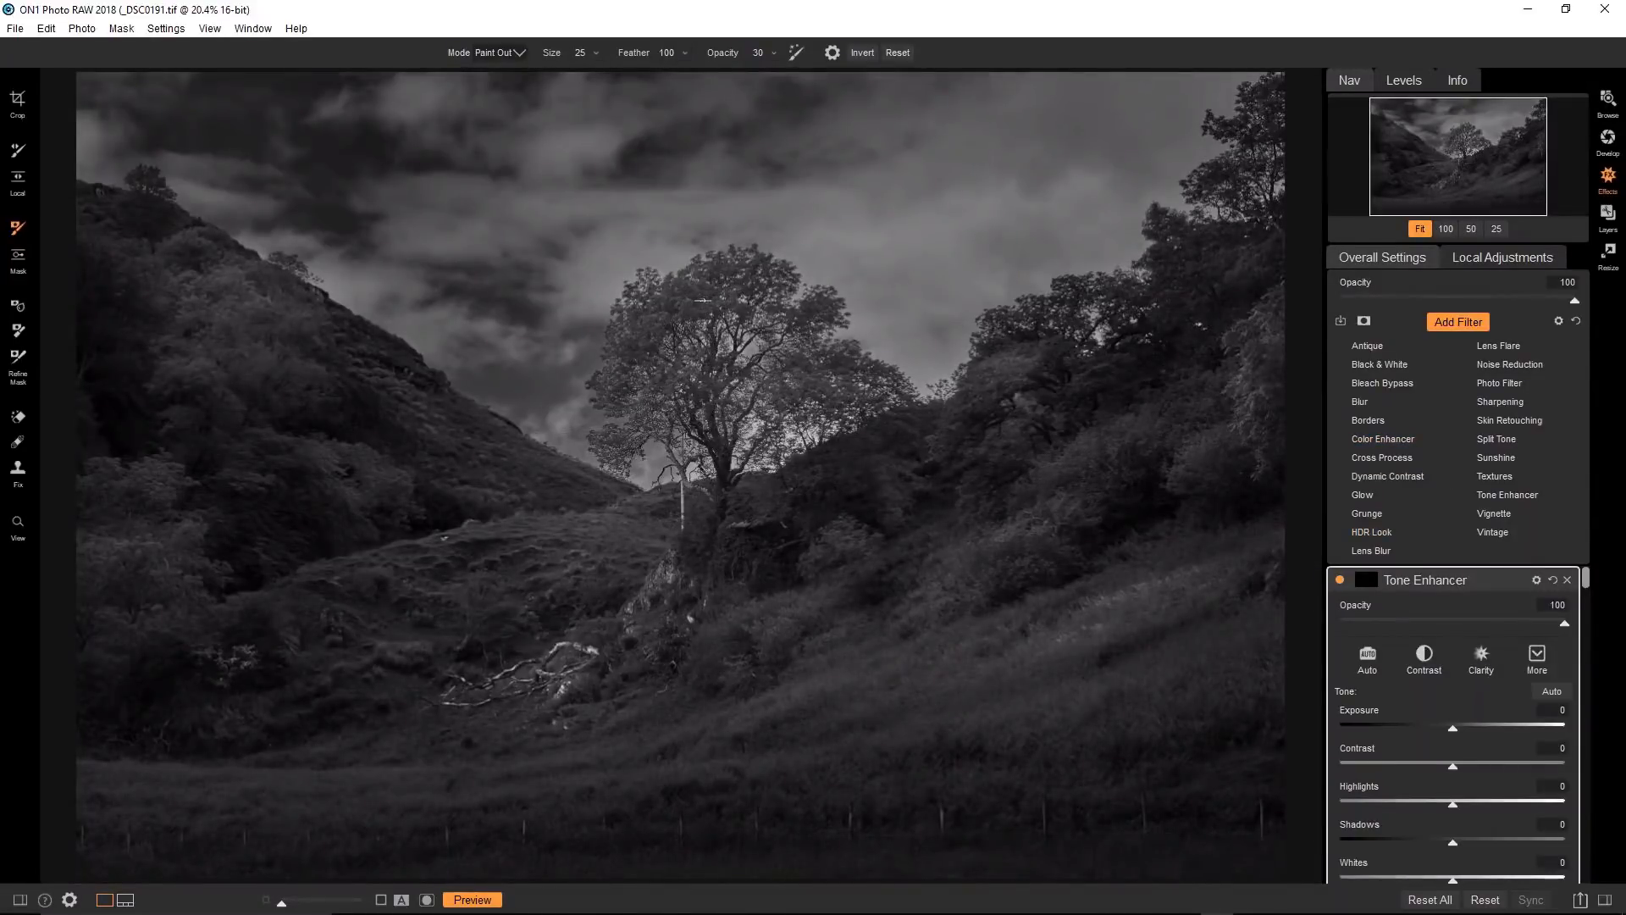
key("bracketright")
key("bracketright")
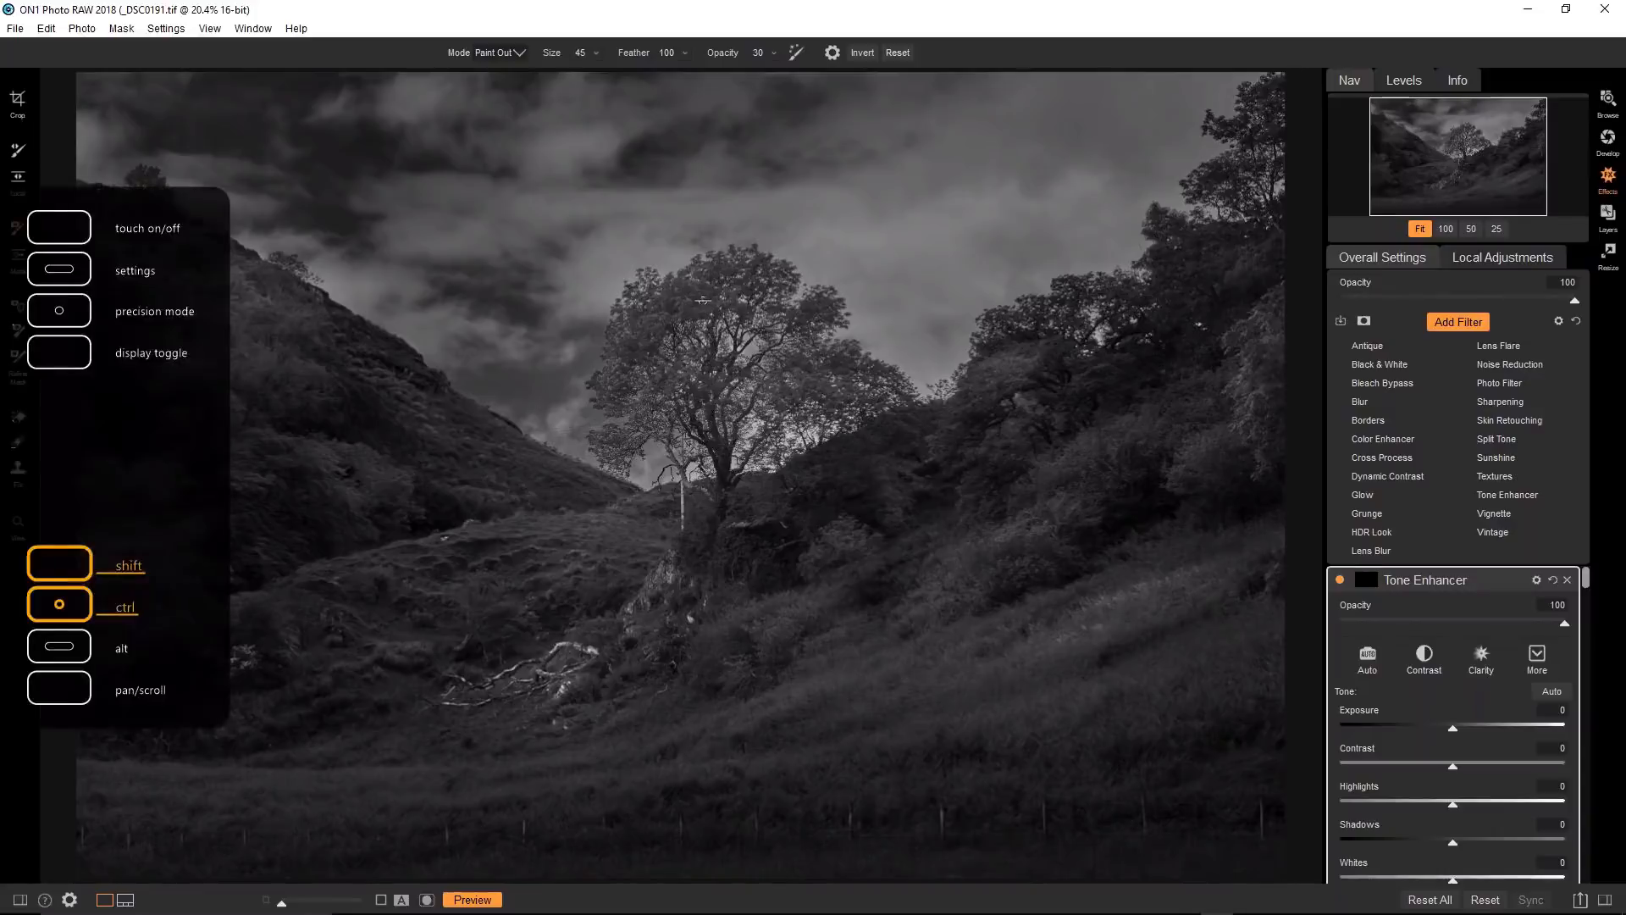
key("bracketright")
key("bracketright")
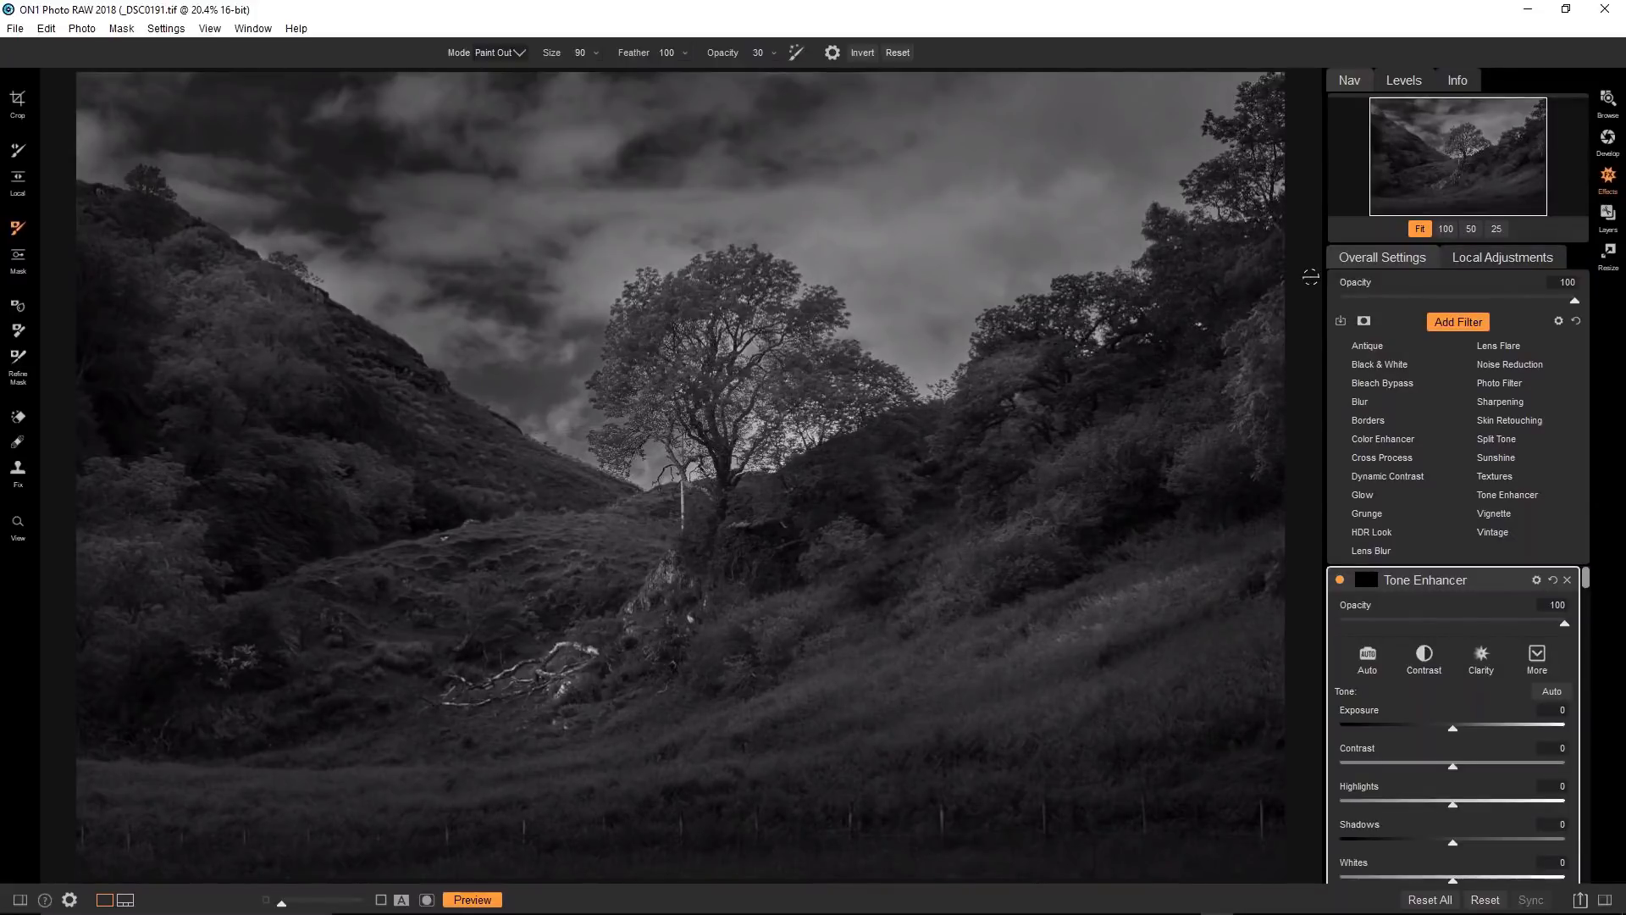
key("ctrl+p")
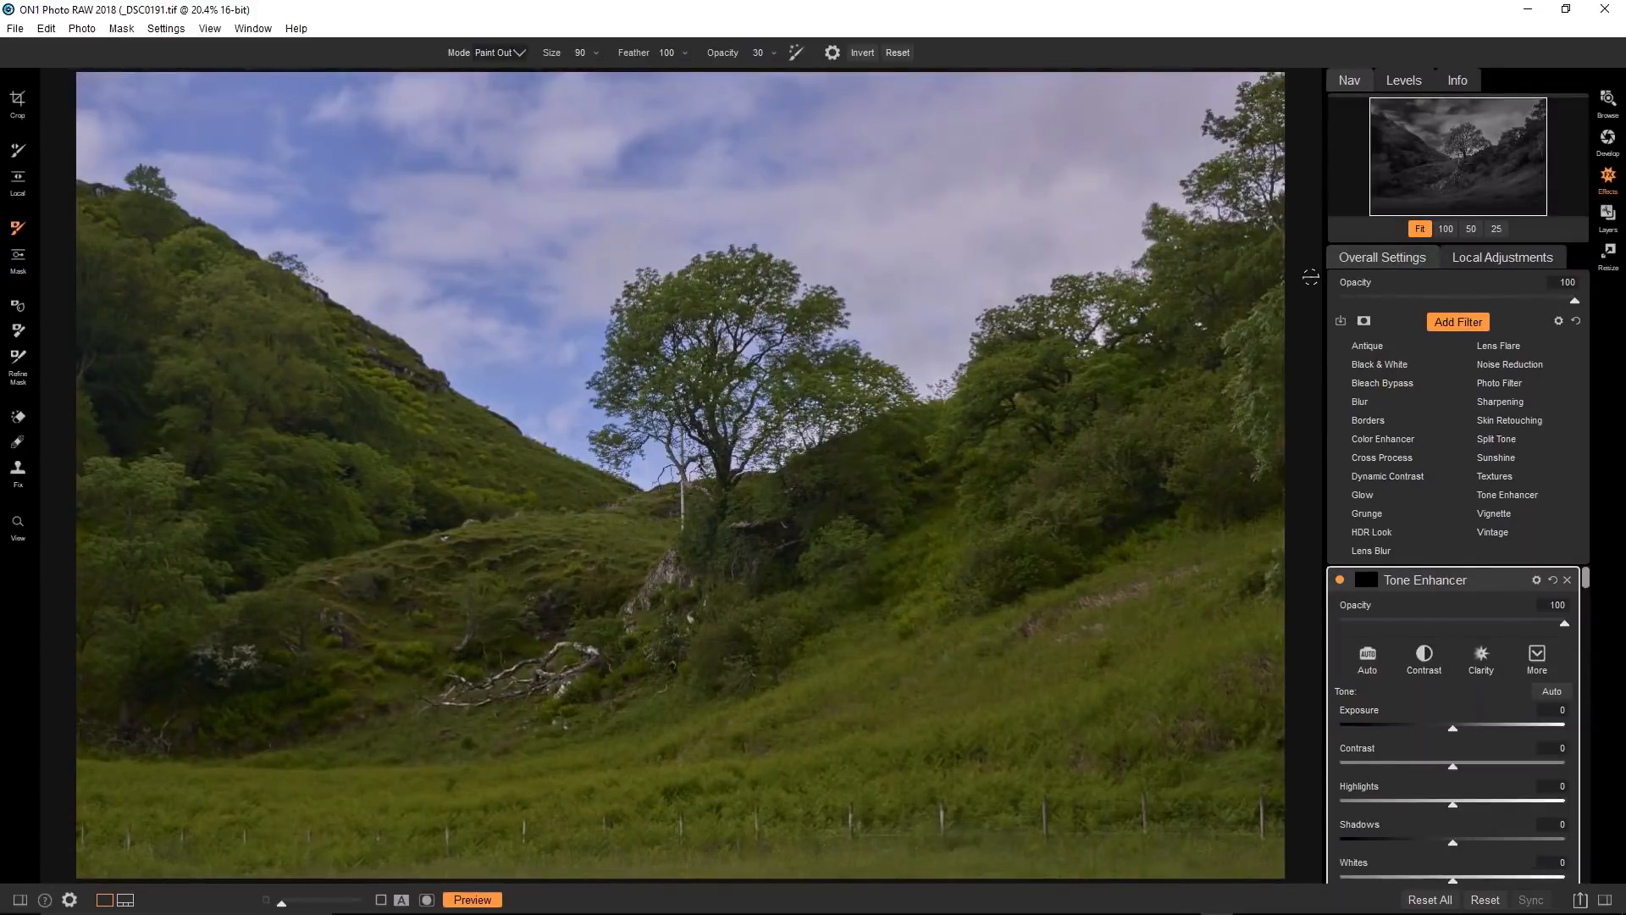
key("ctrl+p")
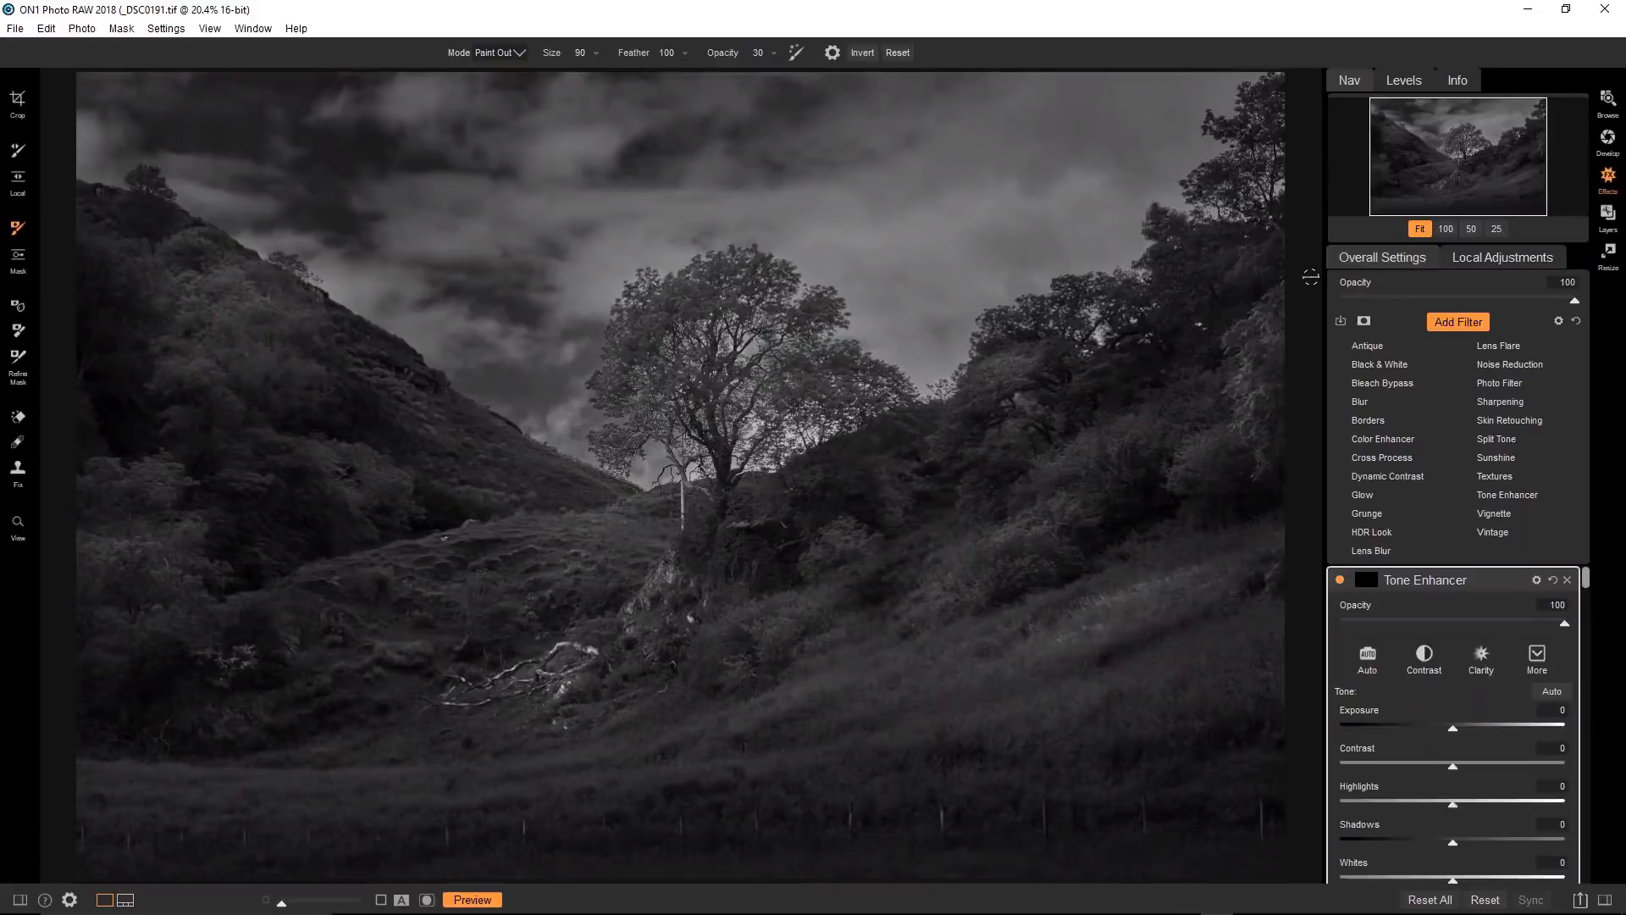